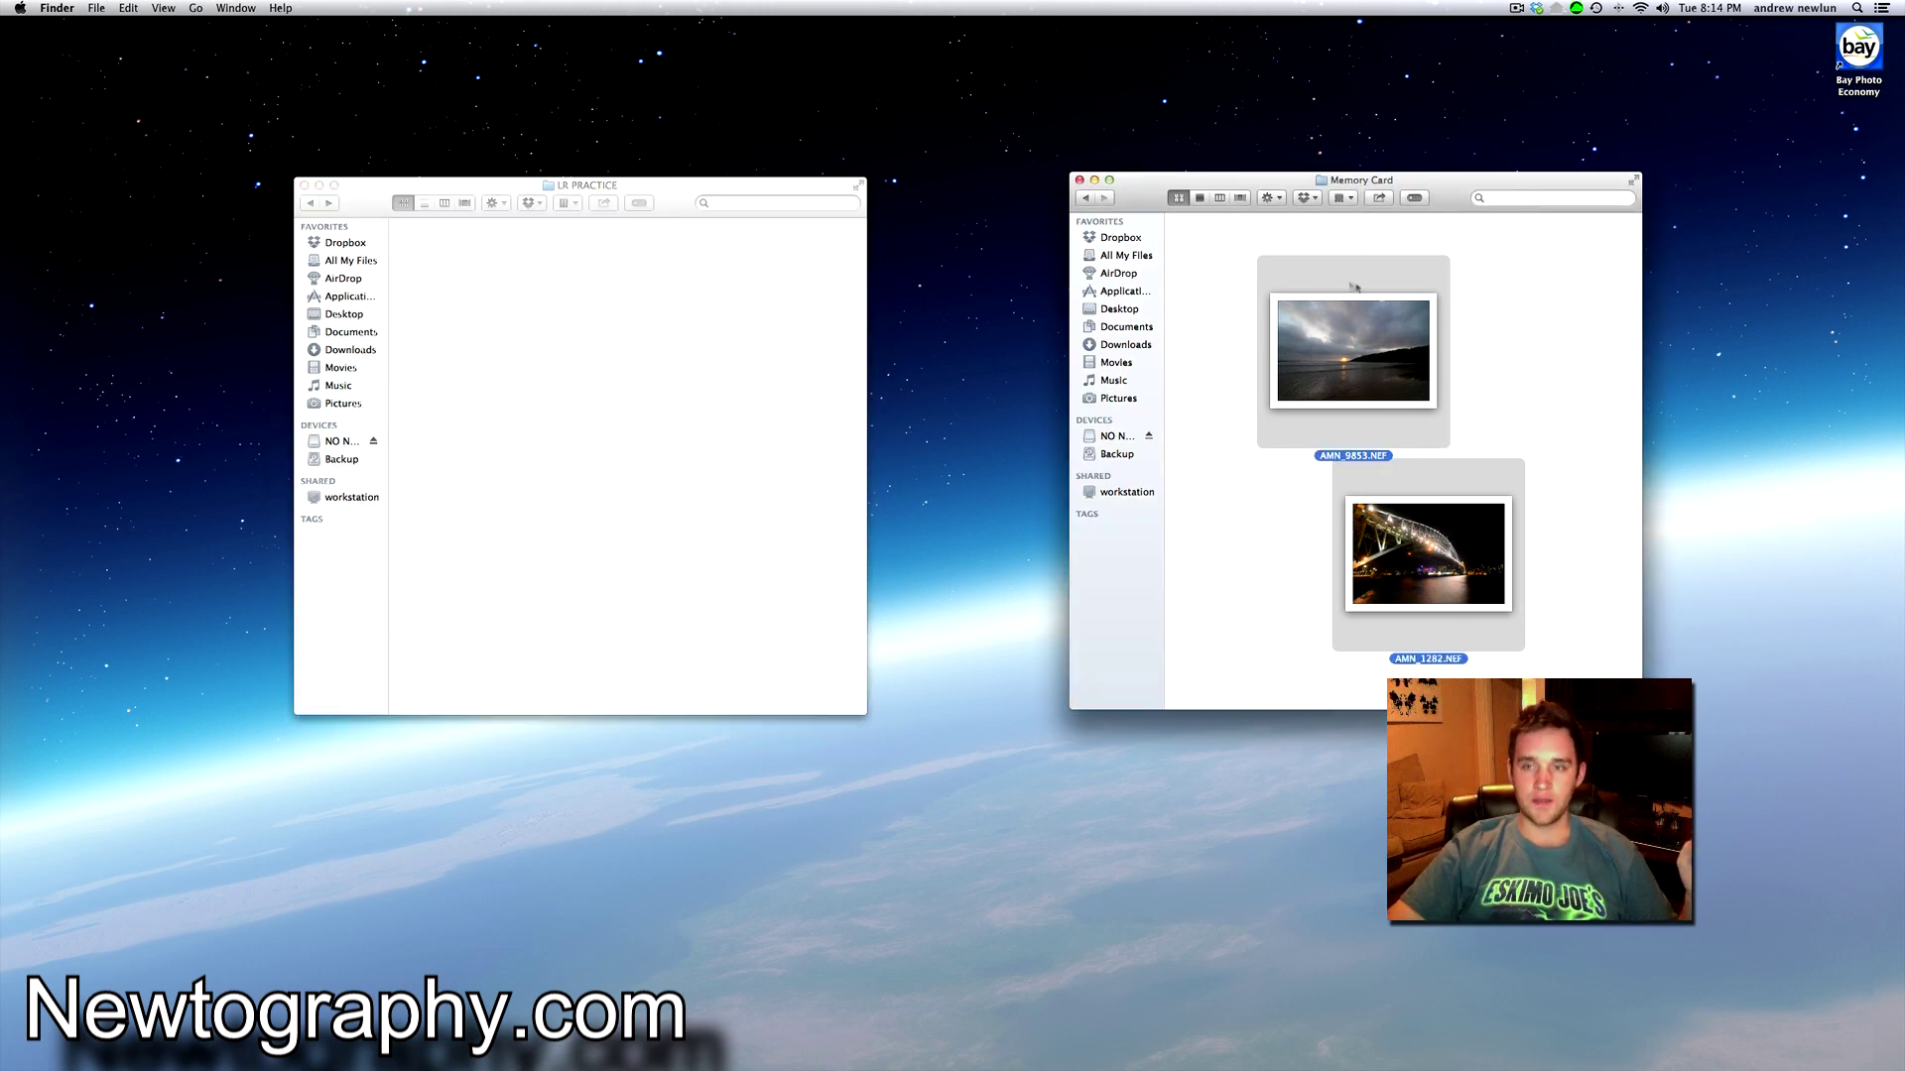
pyautogui.click(1478, 363)
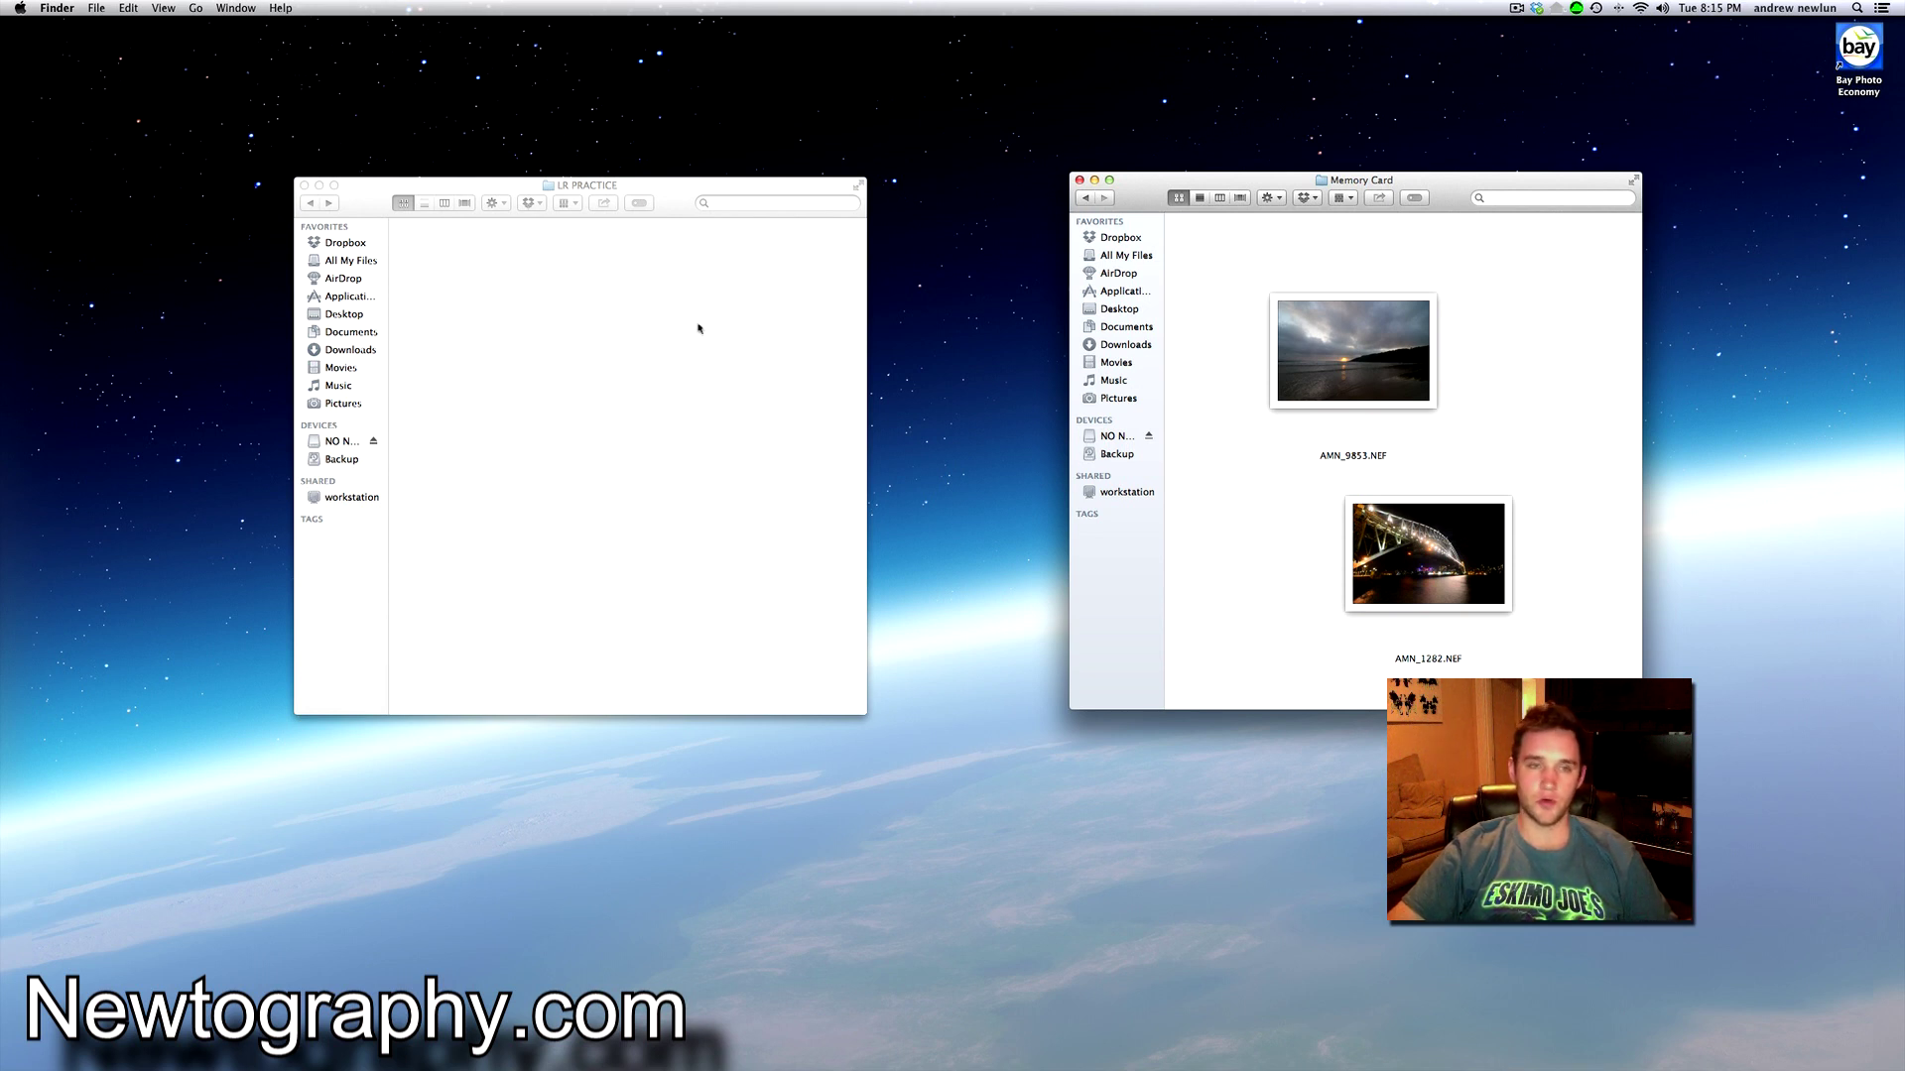
pyautogui.click(311, 204)
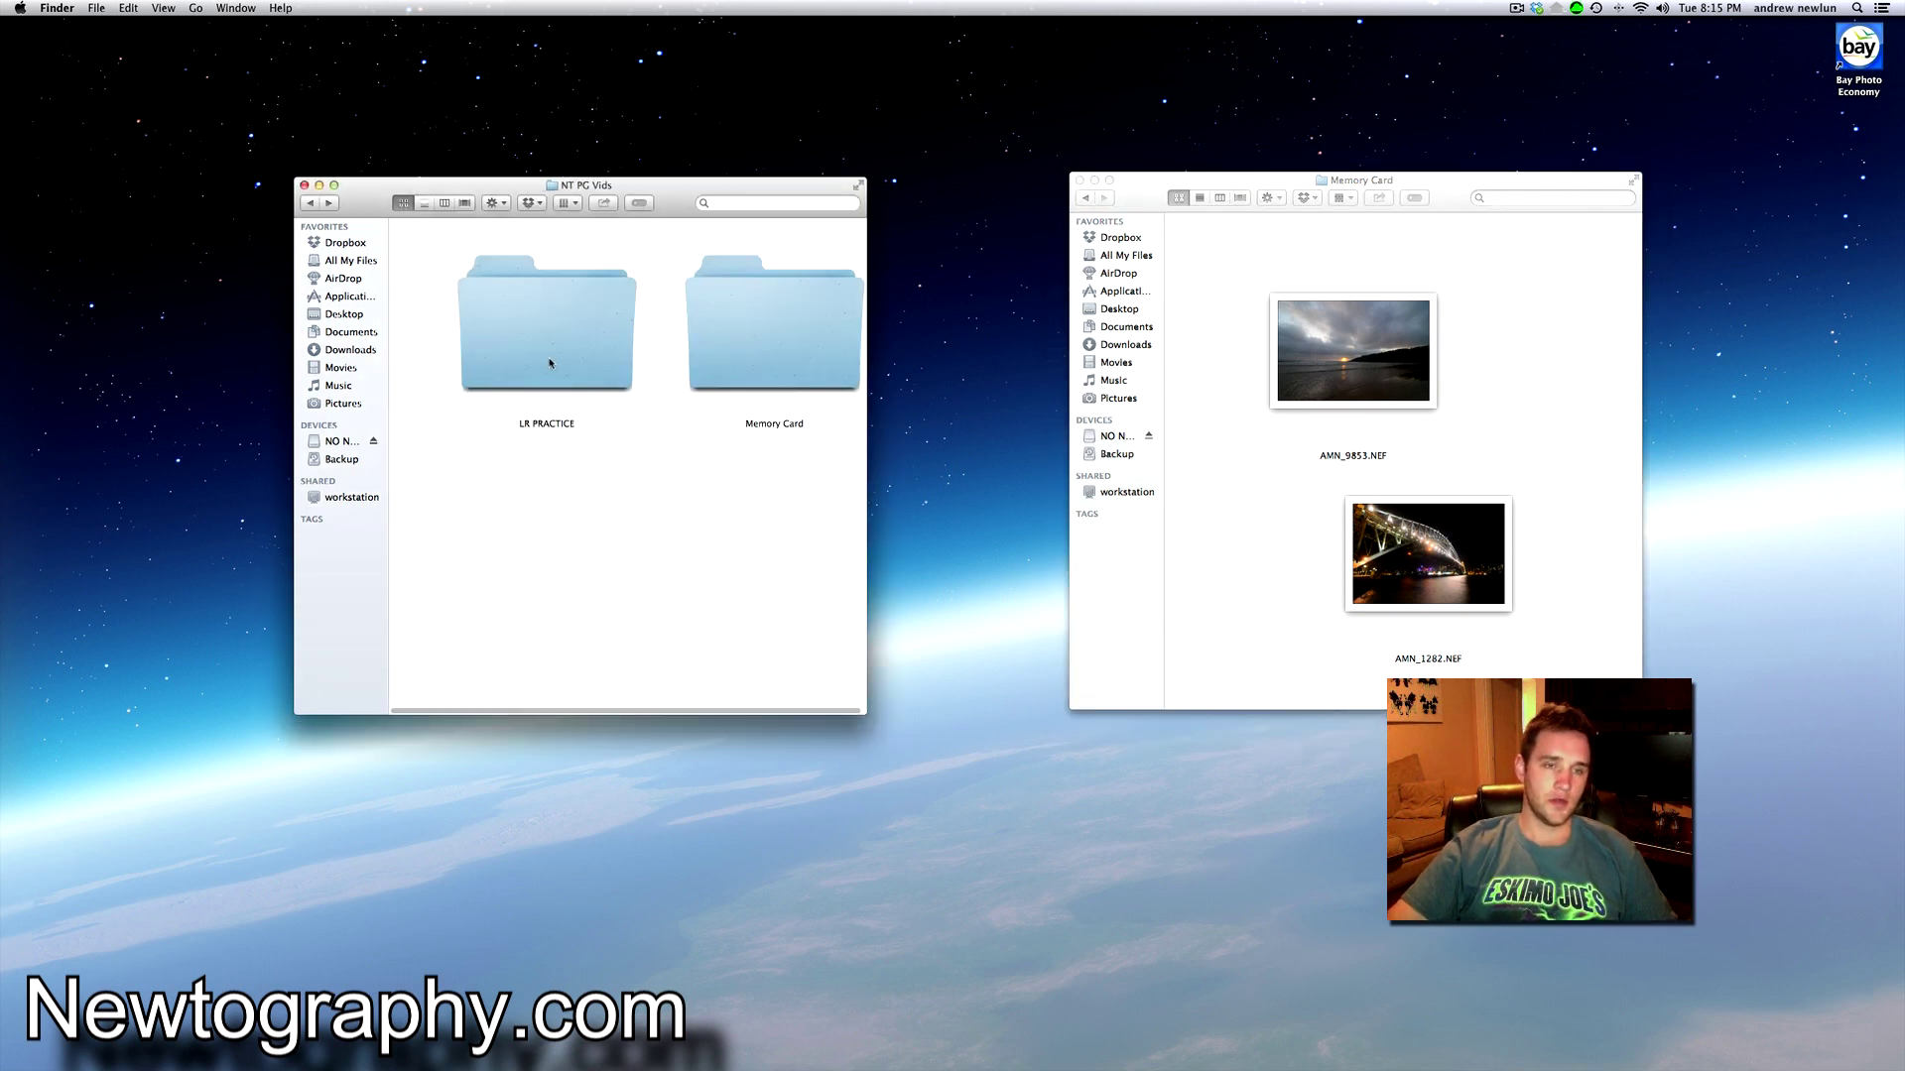
pyautogui.click(538, 422)
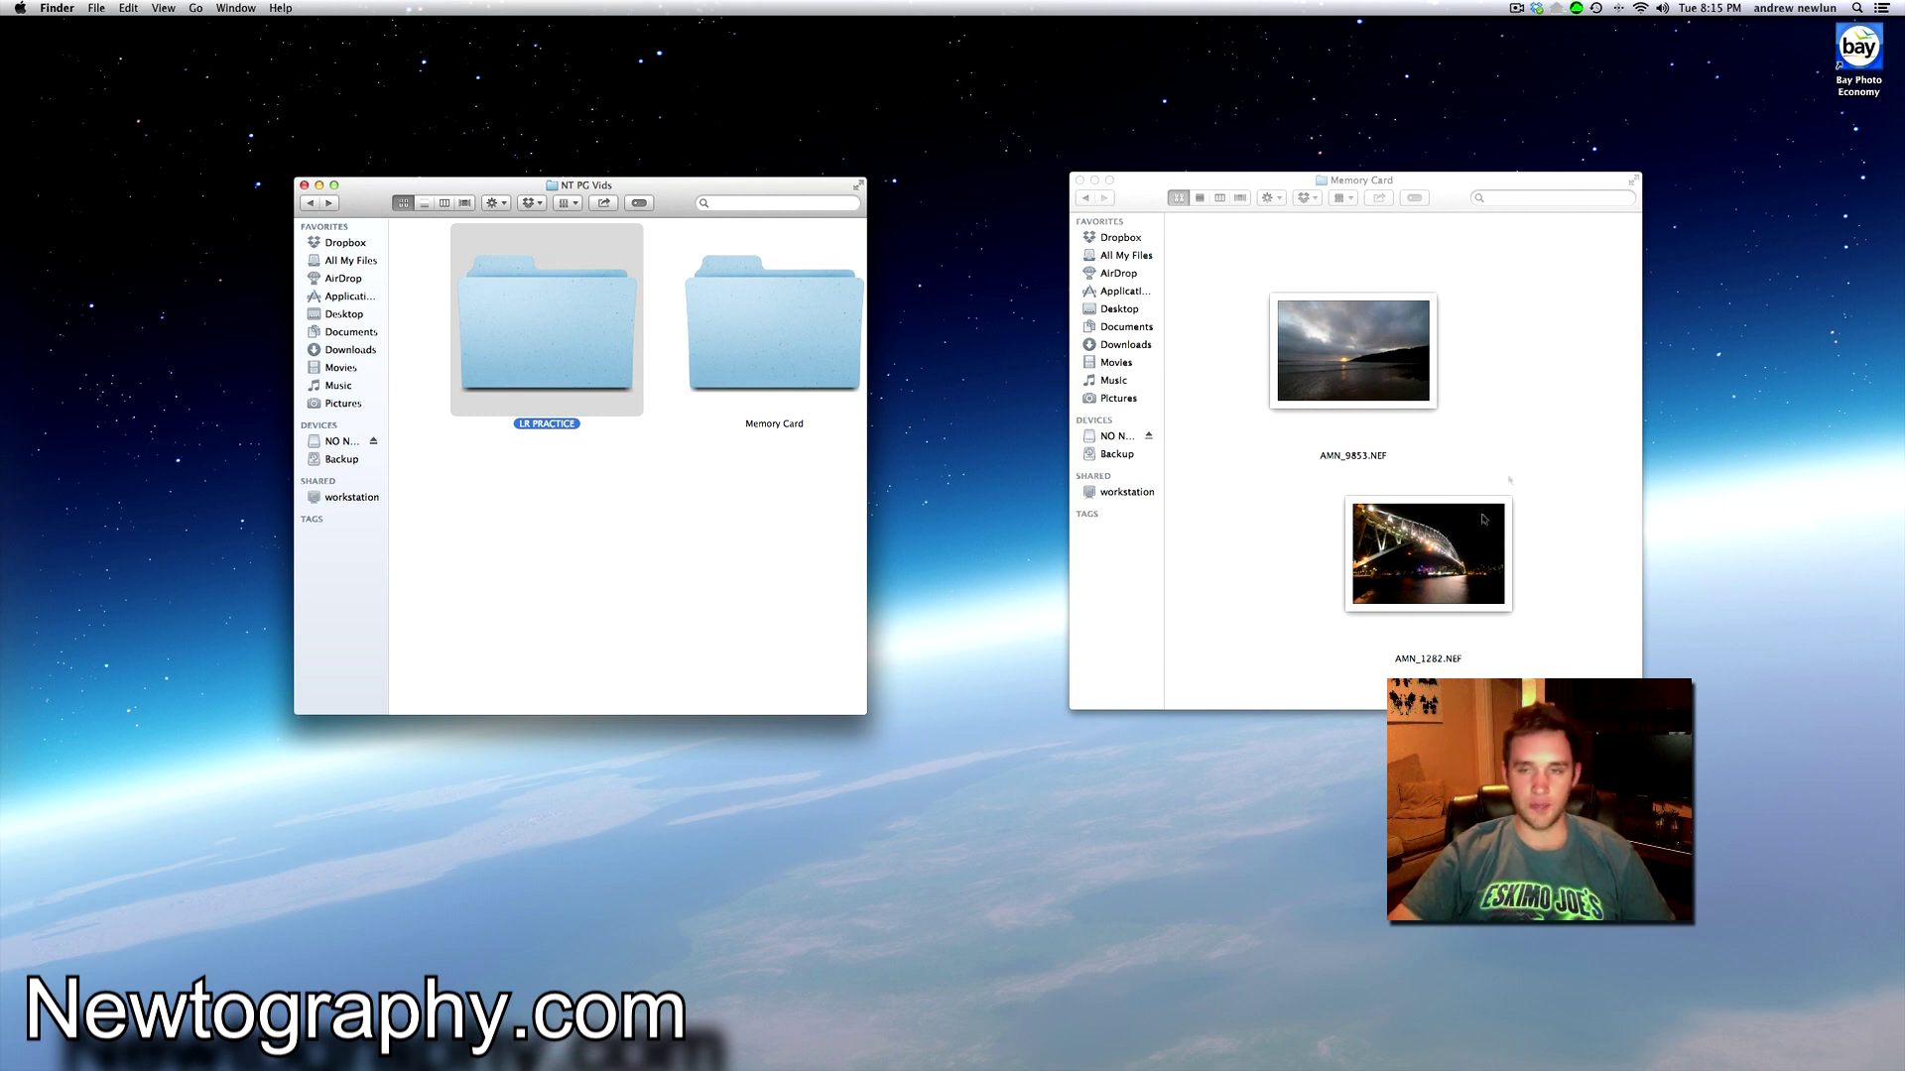
pyautogui.click(1229, 346)
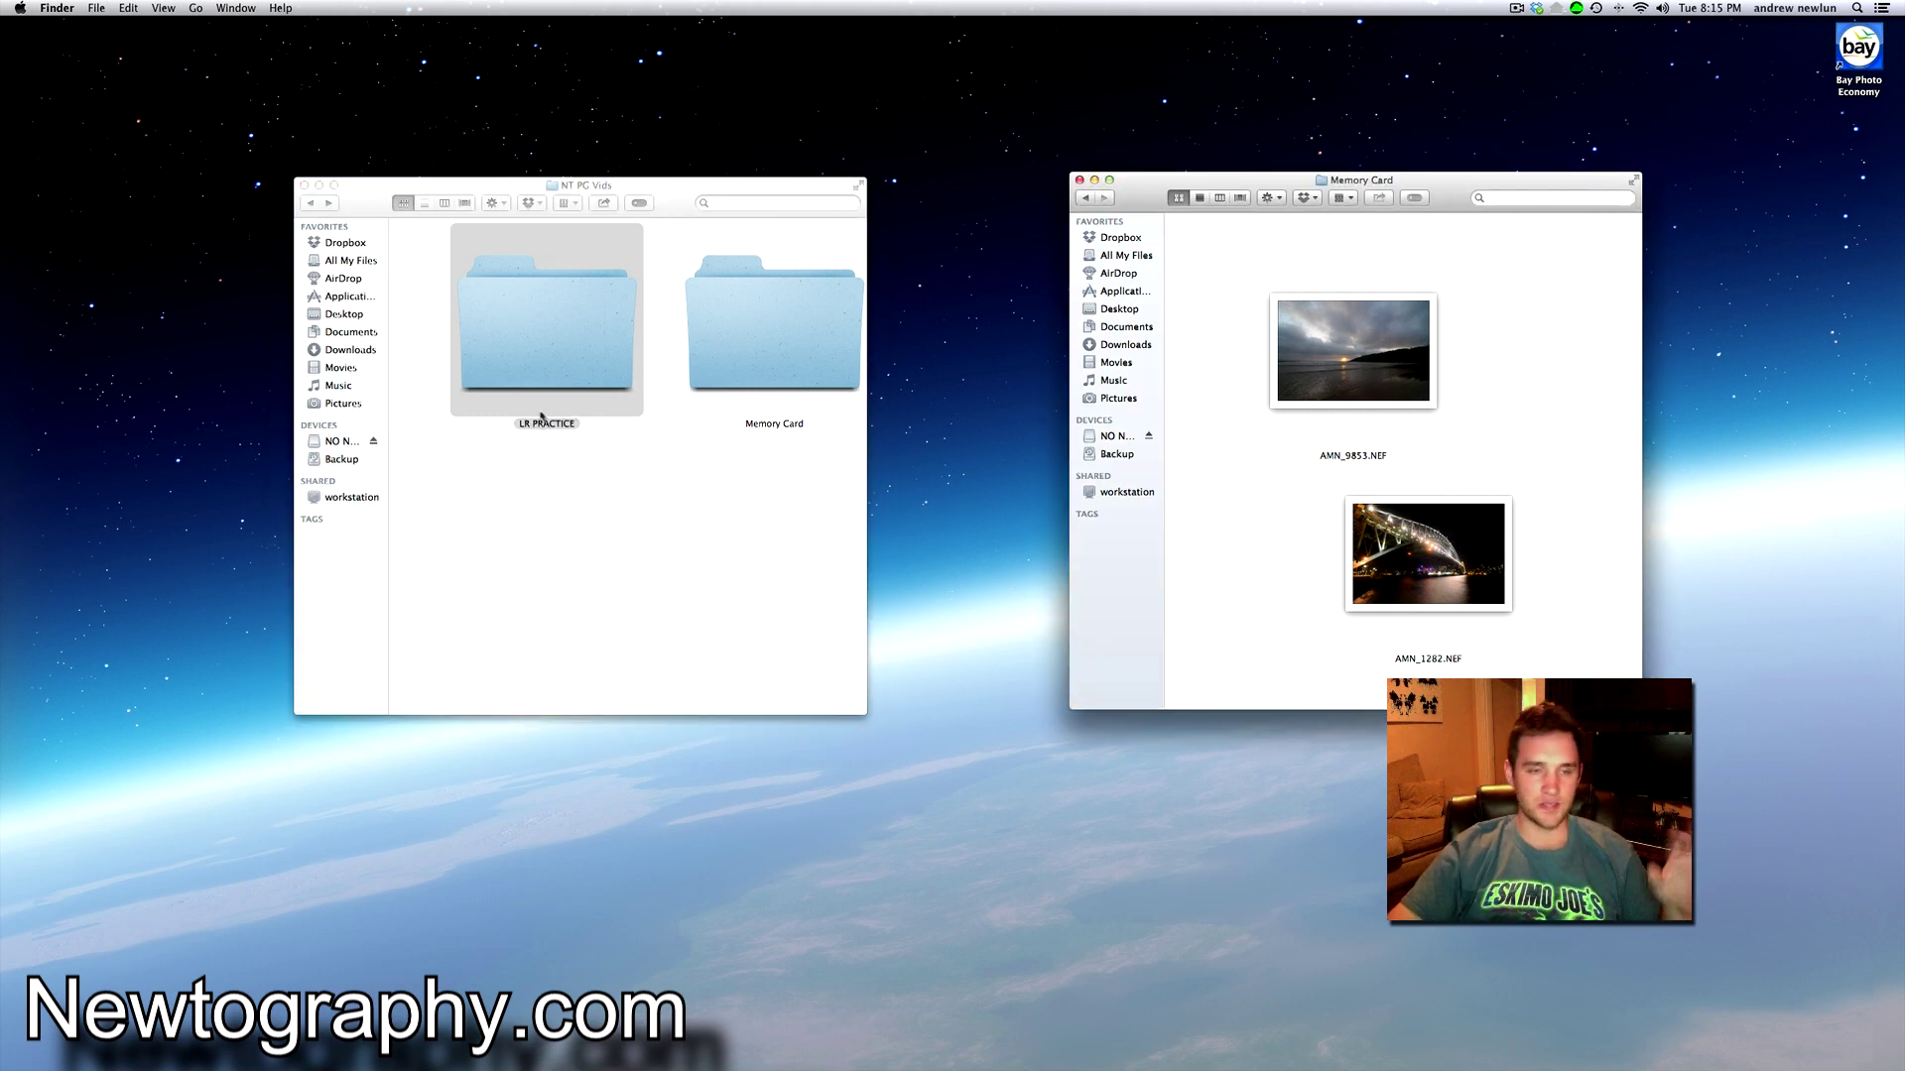
# Create a subfolder named LR inside the LR PRACTICE folder.
pyautogui.doubleClick(555, 334)
pyautogui.rightClick(526, 253)
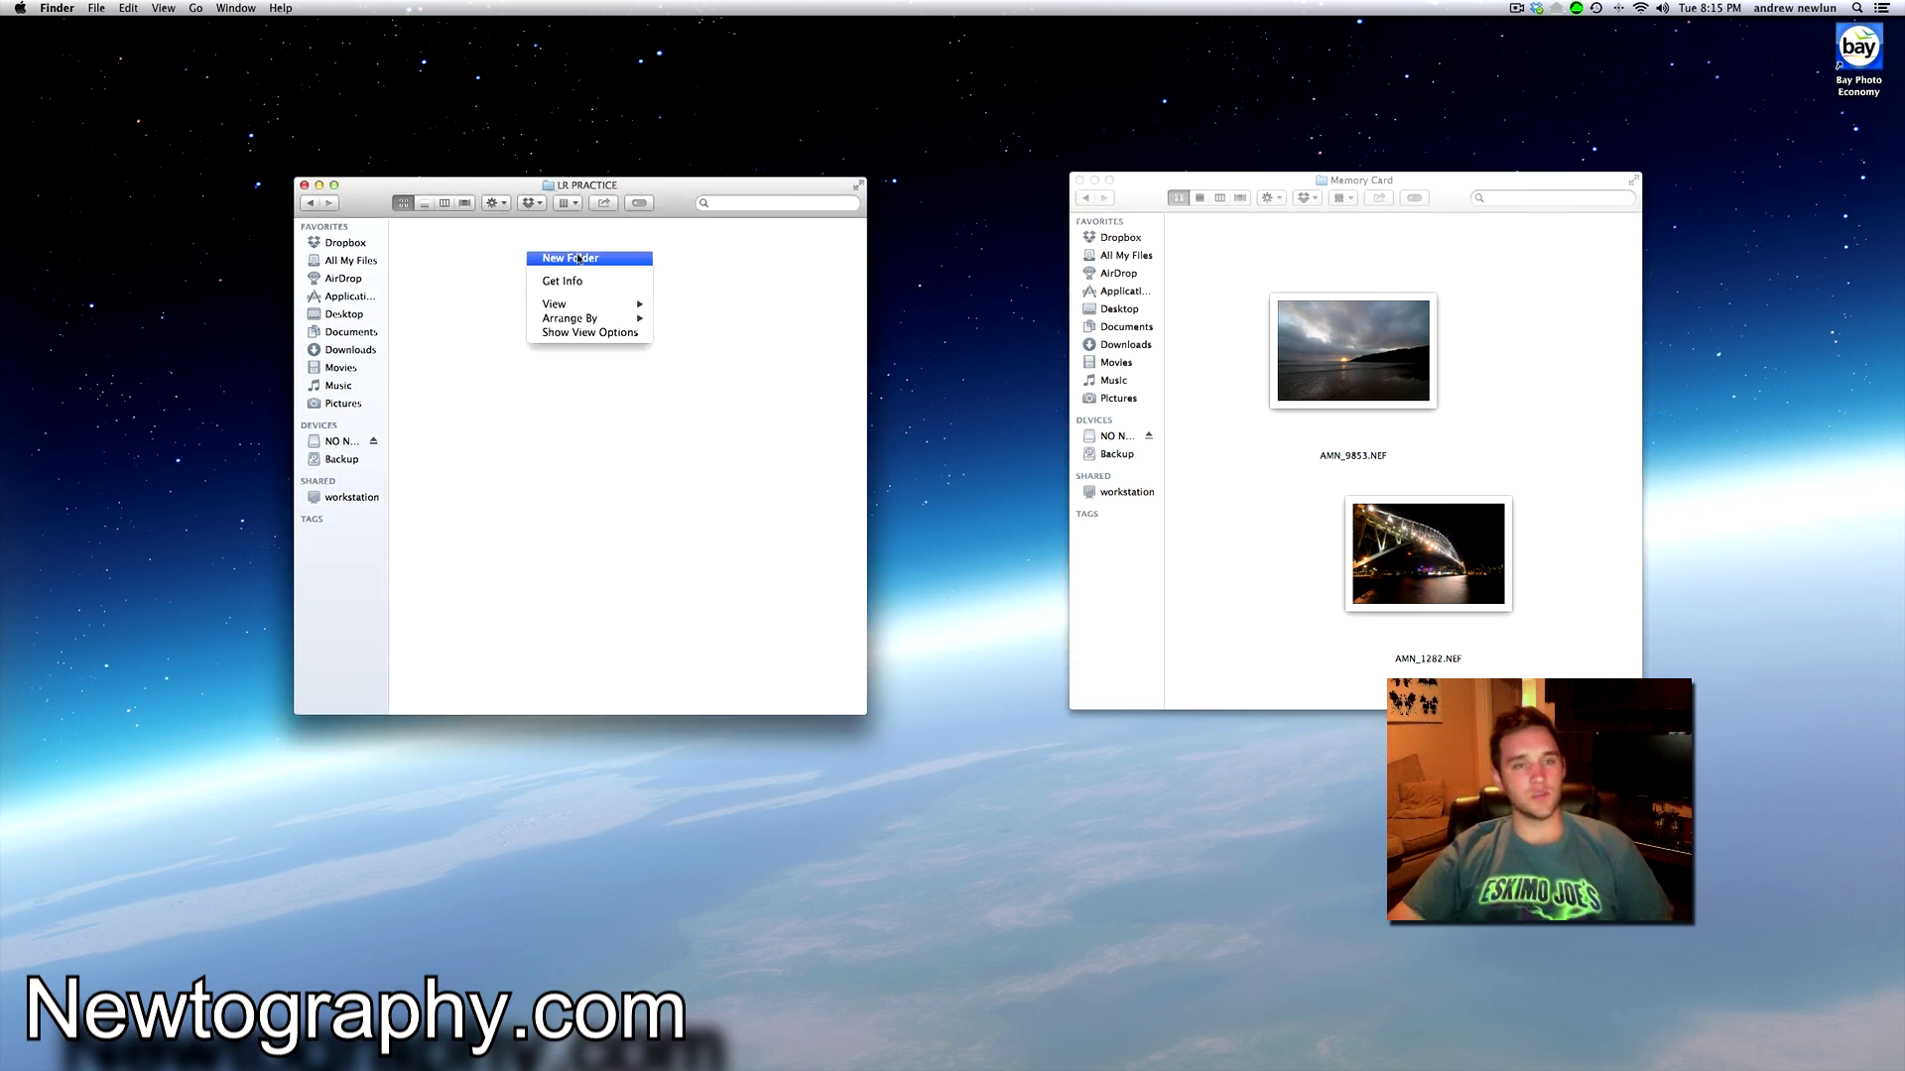
pyautogui.click(577, 257)
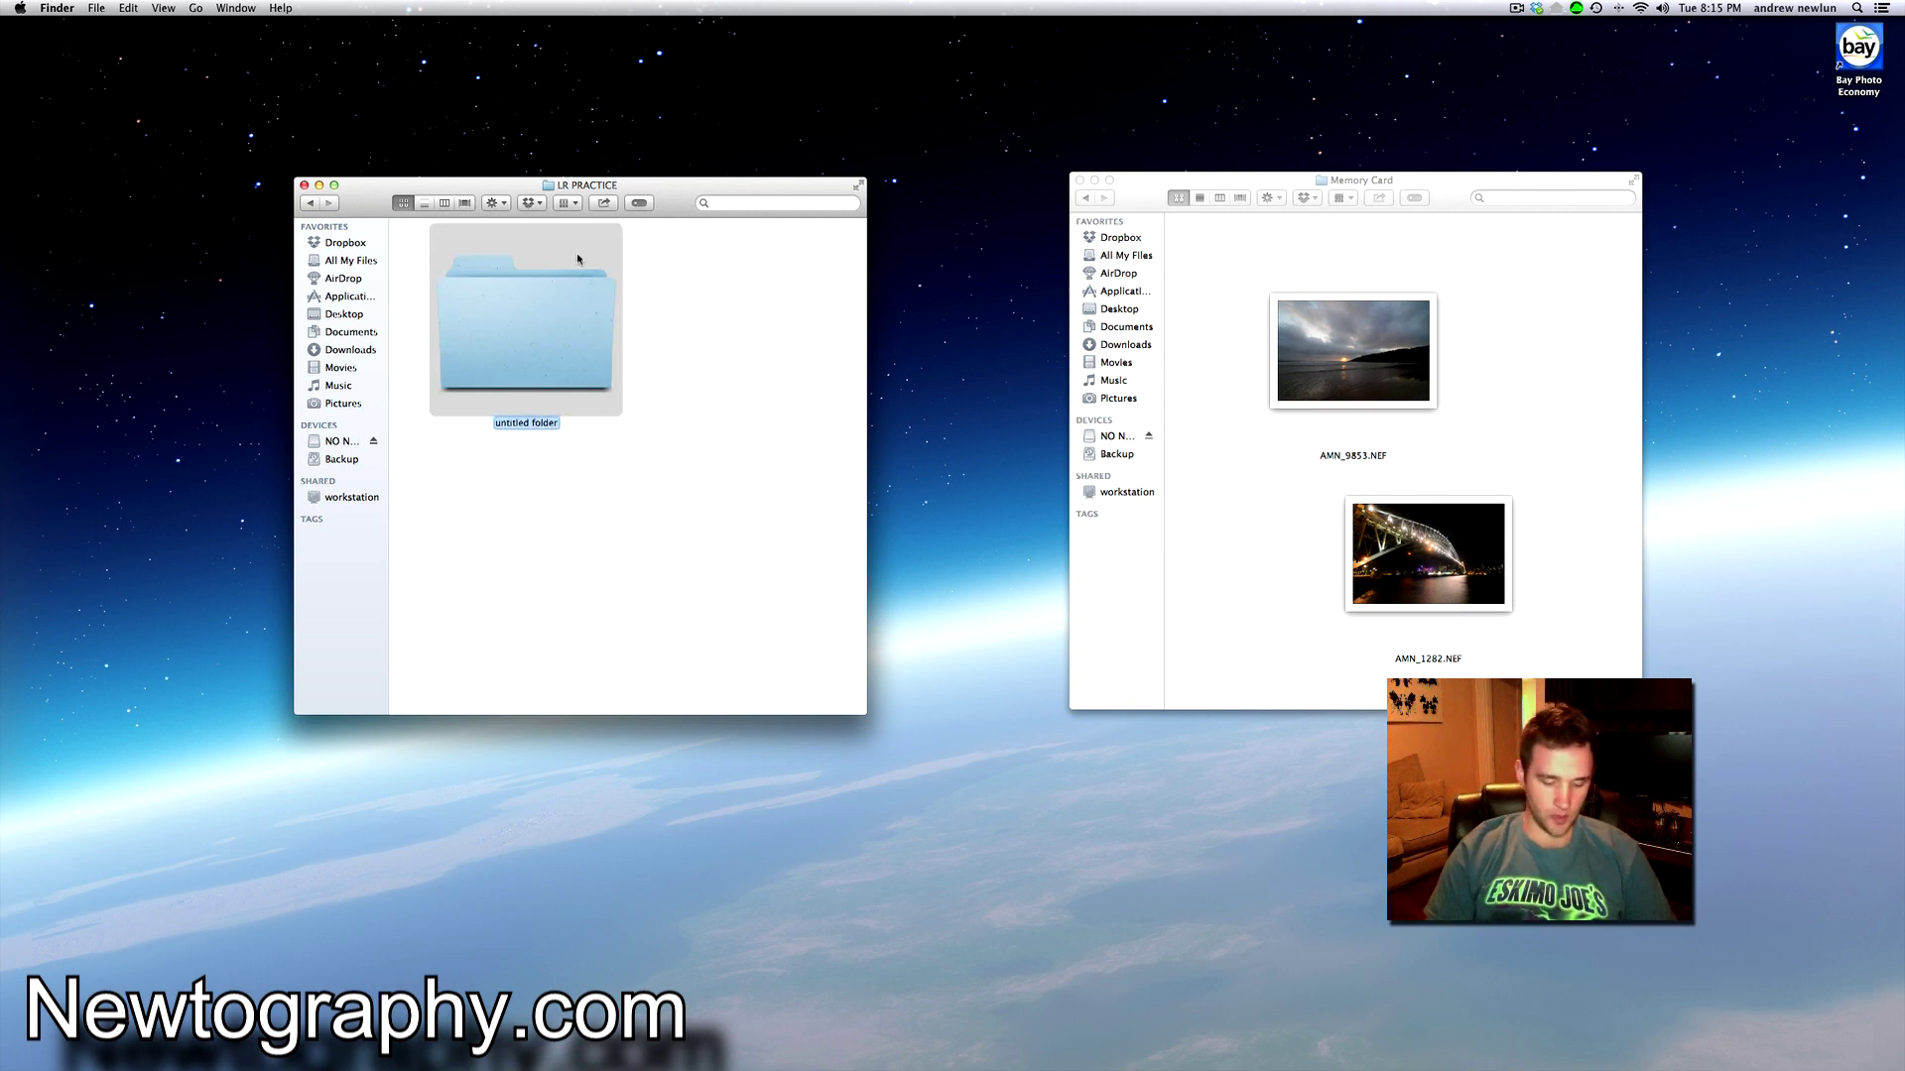
pyautogui.write('LR')
pyautogui.press('Return')
# Add a second subfolder named RAW next to the LR folder.
pyautogui.rightClick(688, 287)
pyautogui.click(713, 292)
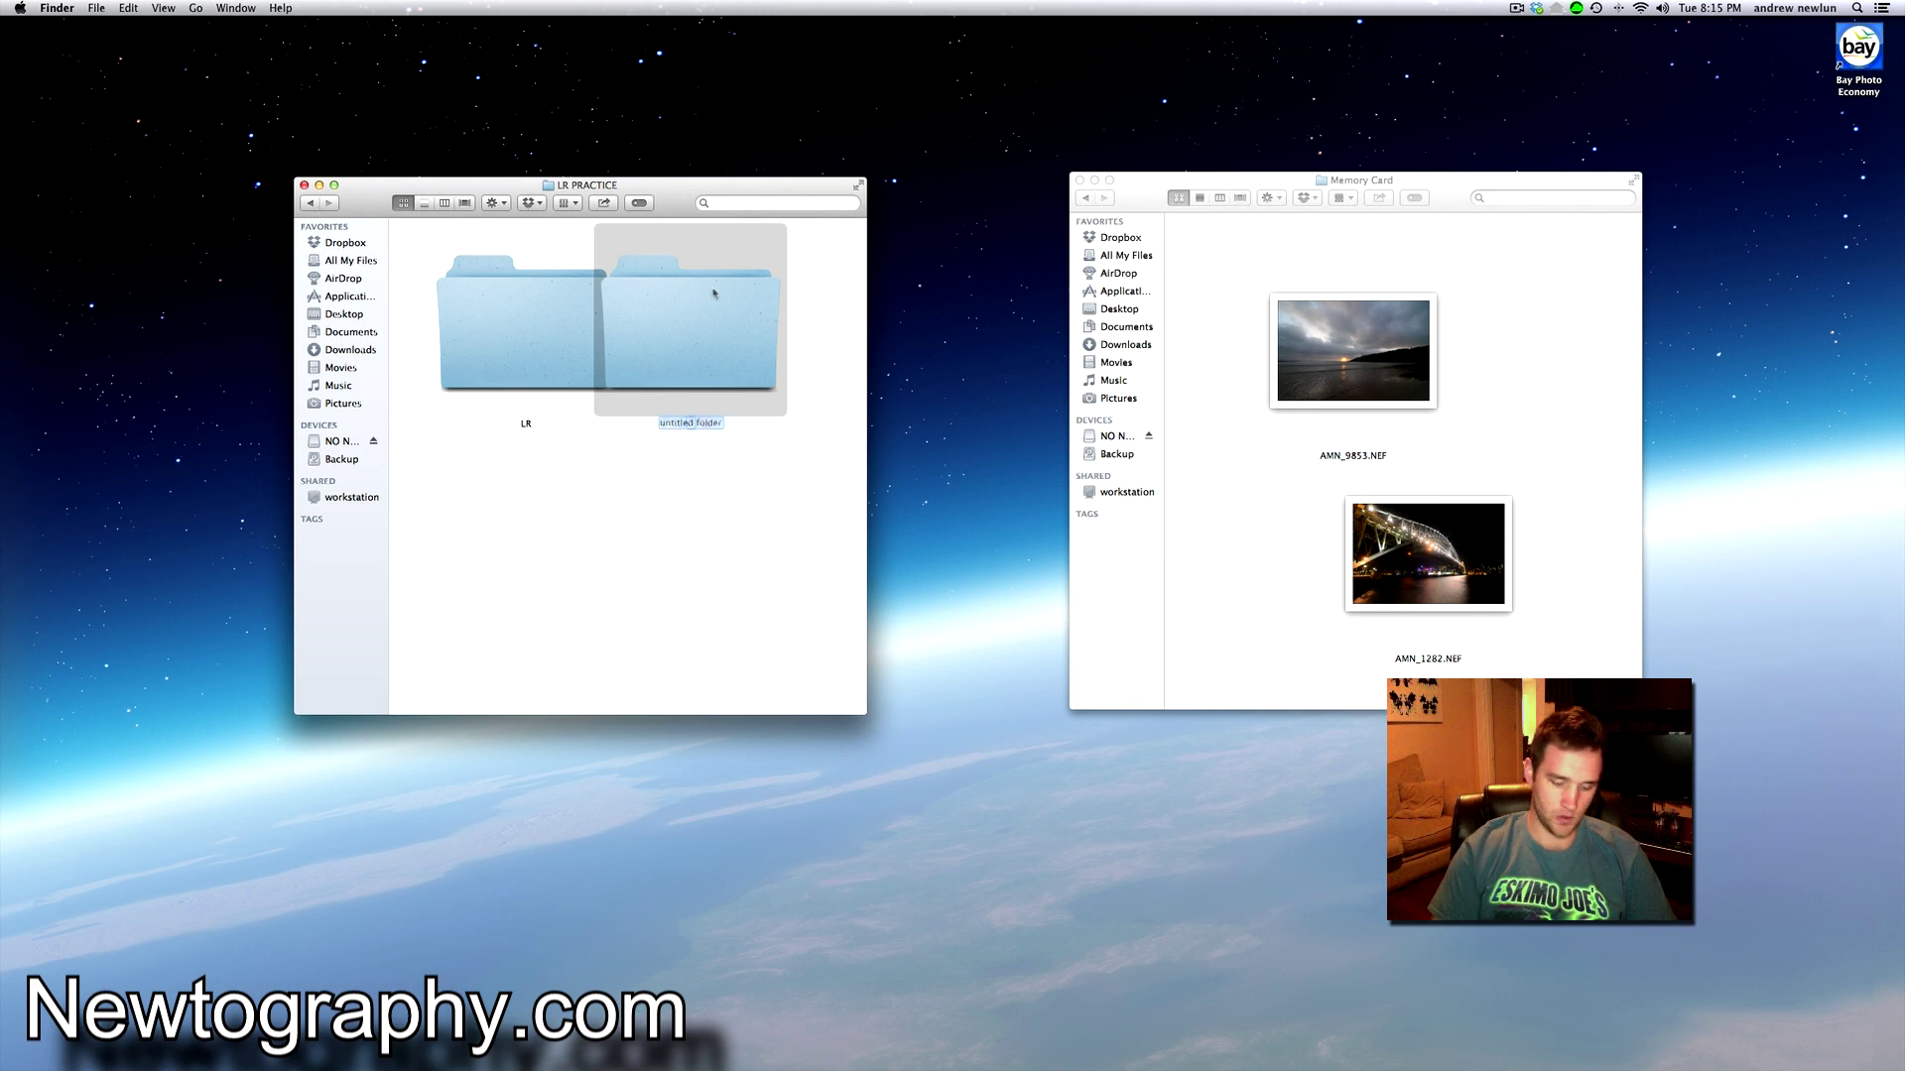
pyautogui.write('RAW')
# Add a third subfolder named JPEG in LR PRACTICE and clean up the folder icons' arrangement.
pyautogui.rightClick(631, 548)
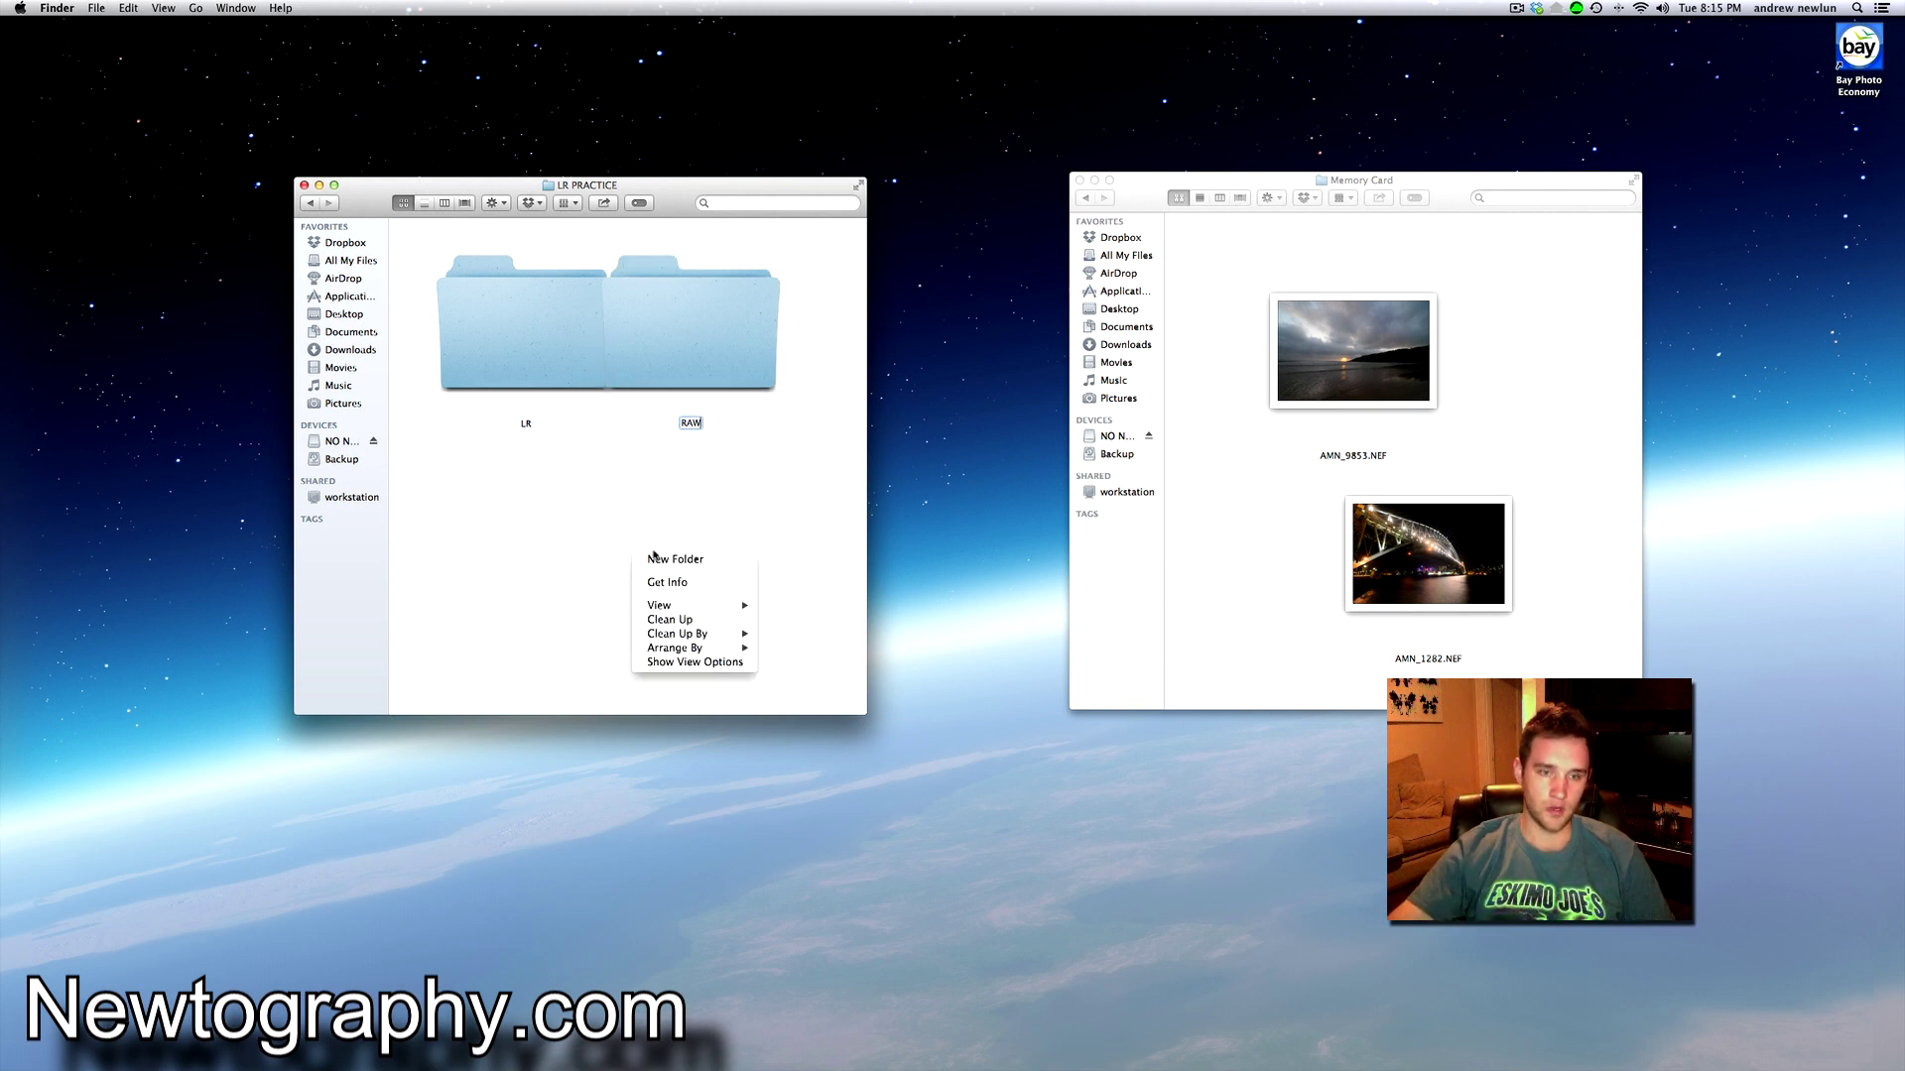
pyautogui.click(652, 559)
pyautogui.write('JPEG')
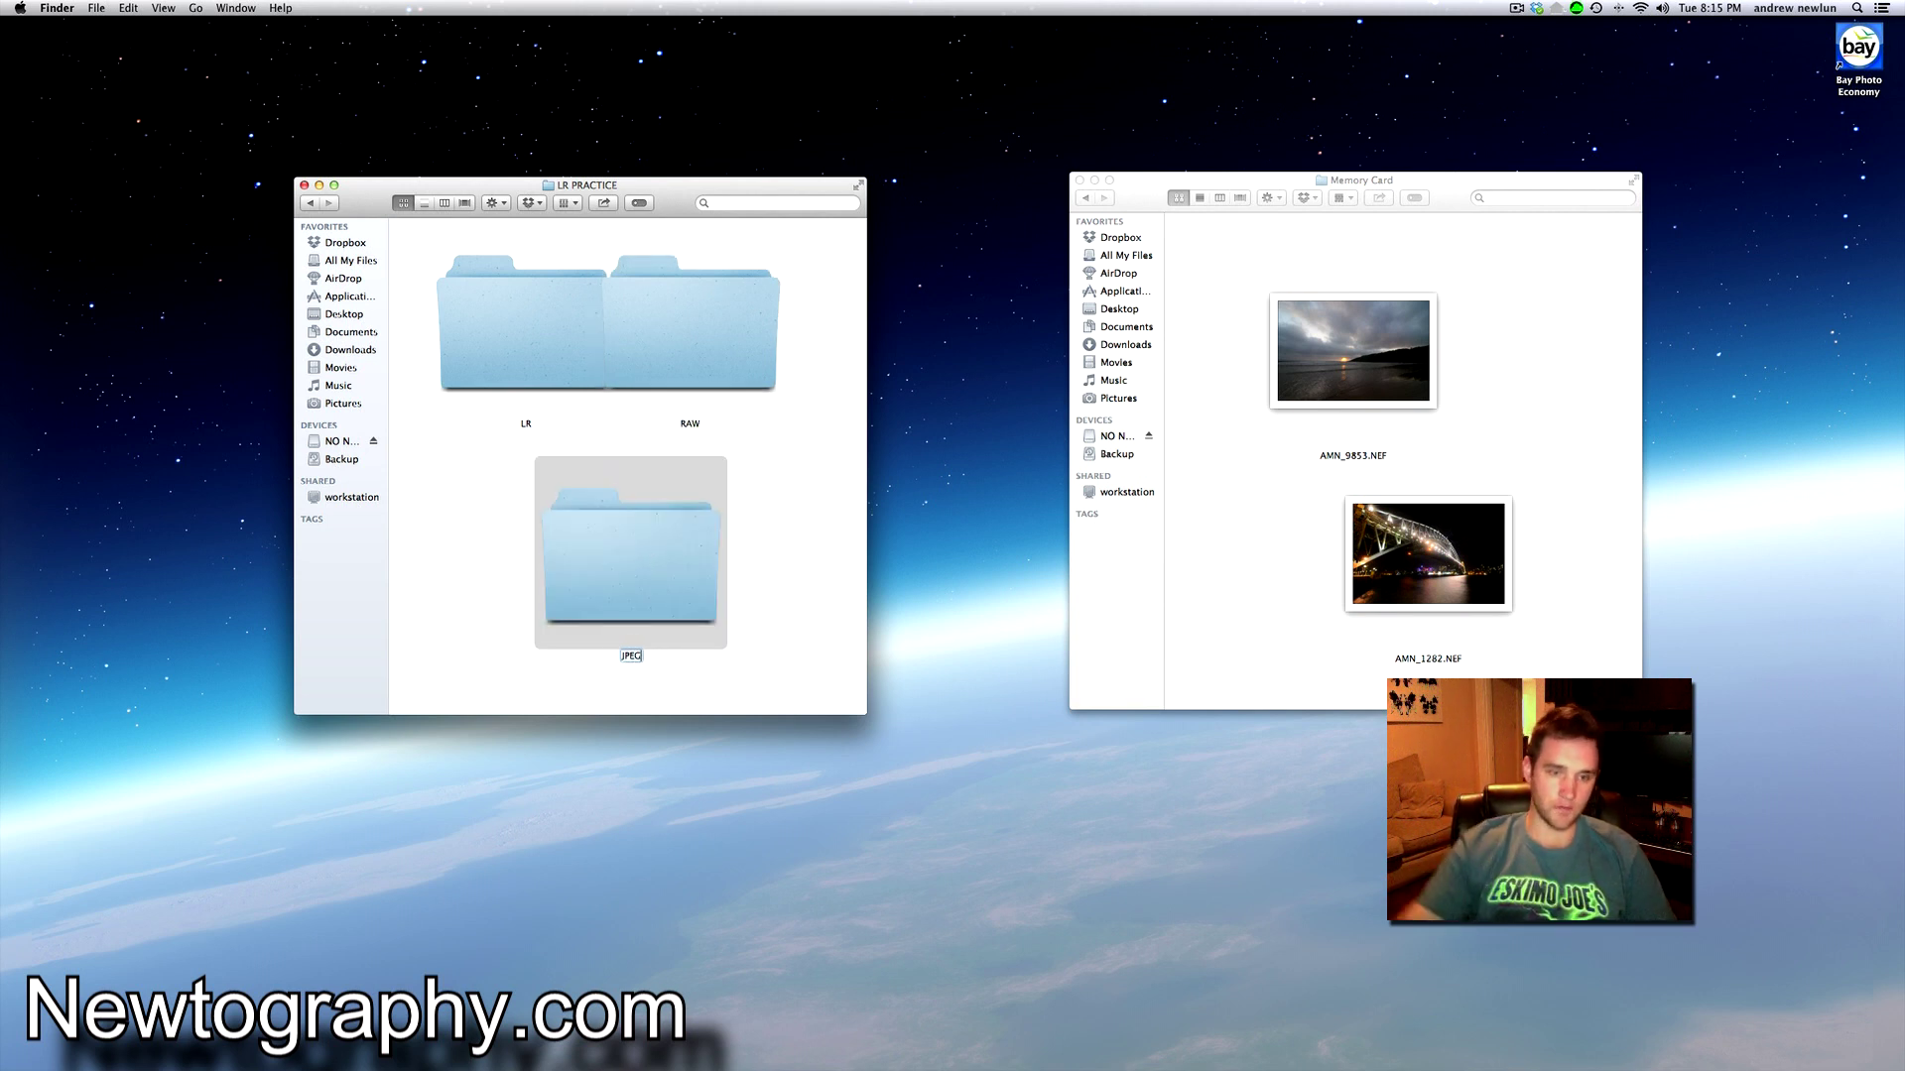
pyautogui.rightClick(774, 523)
pyautogui.click(800, 592)
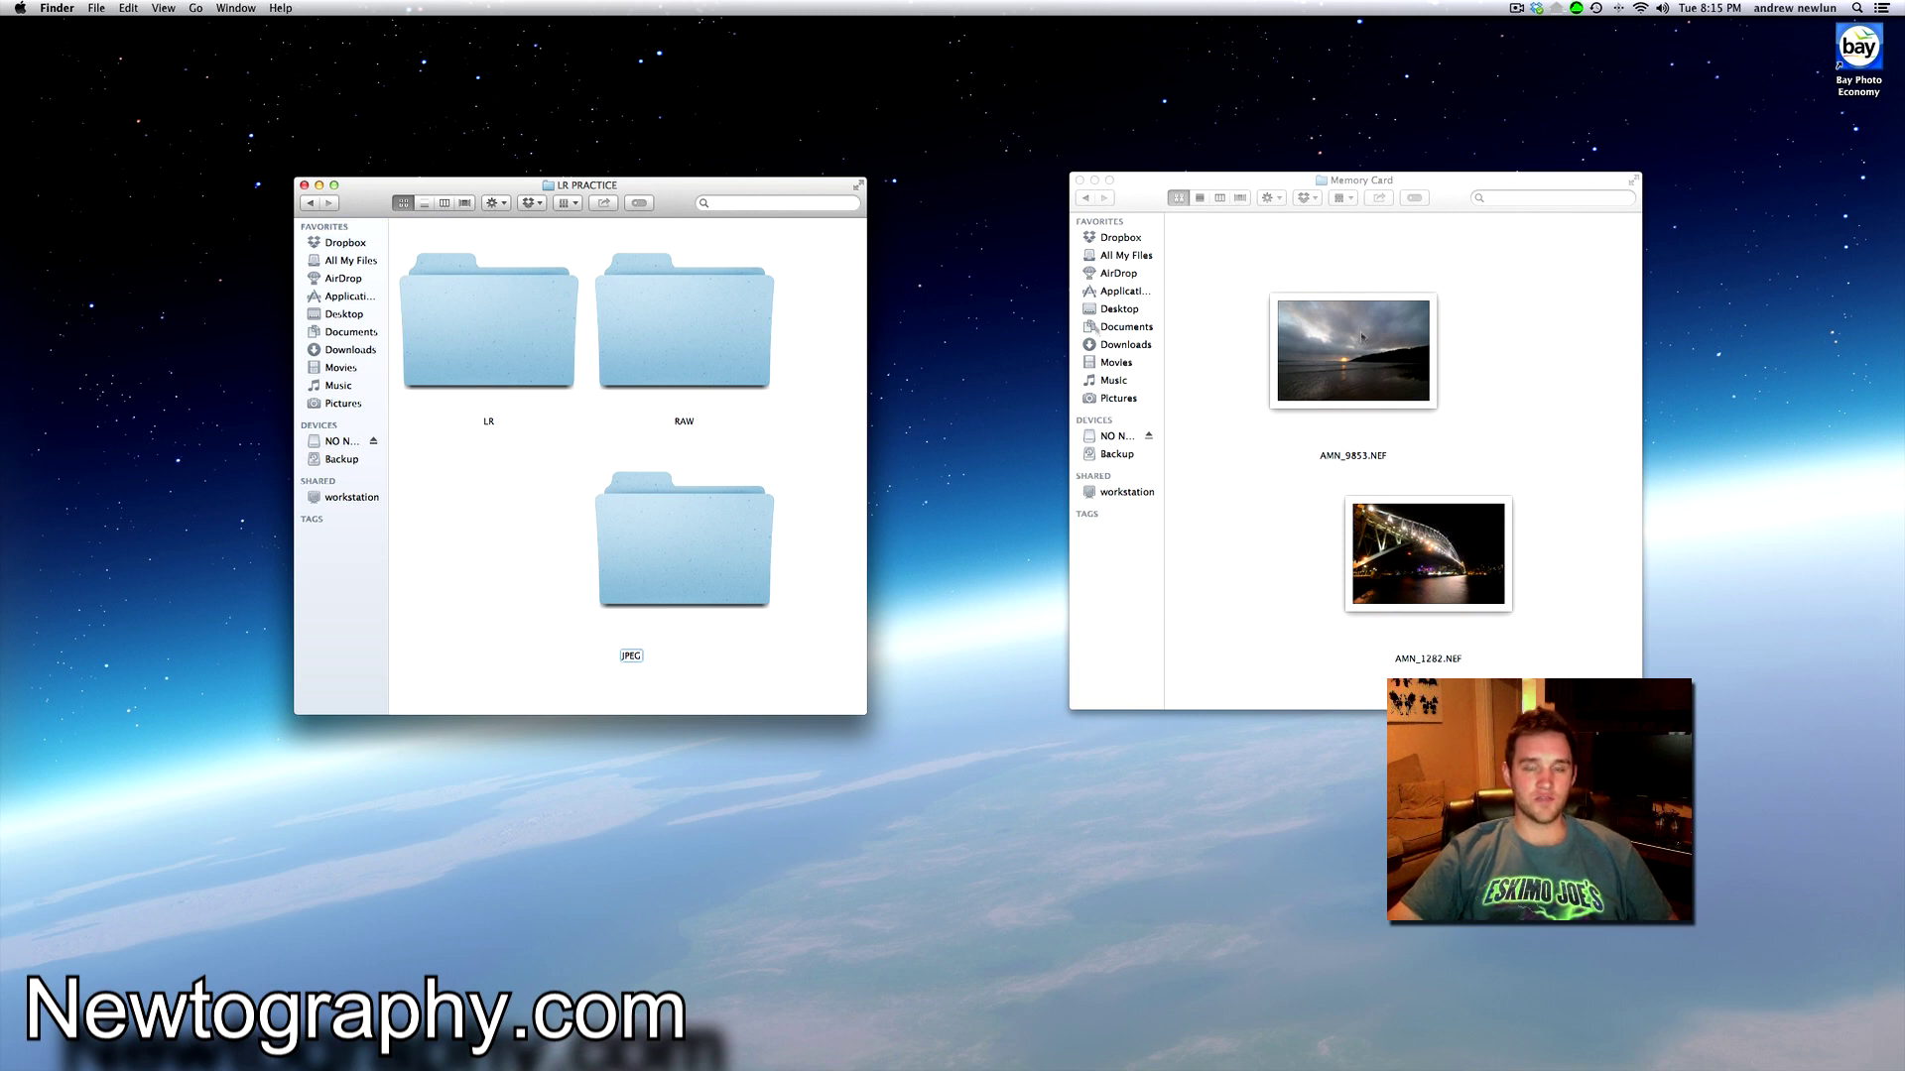
# Move both NEF photos from the Memory Card folder into the RAW folder.
pyautogui.doubleClick(717, 350)
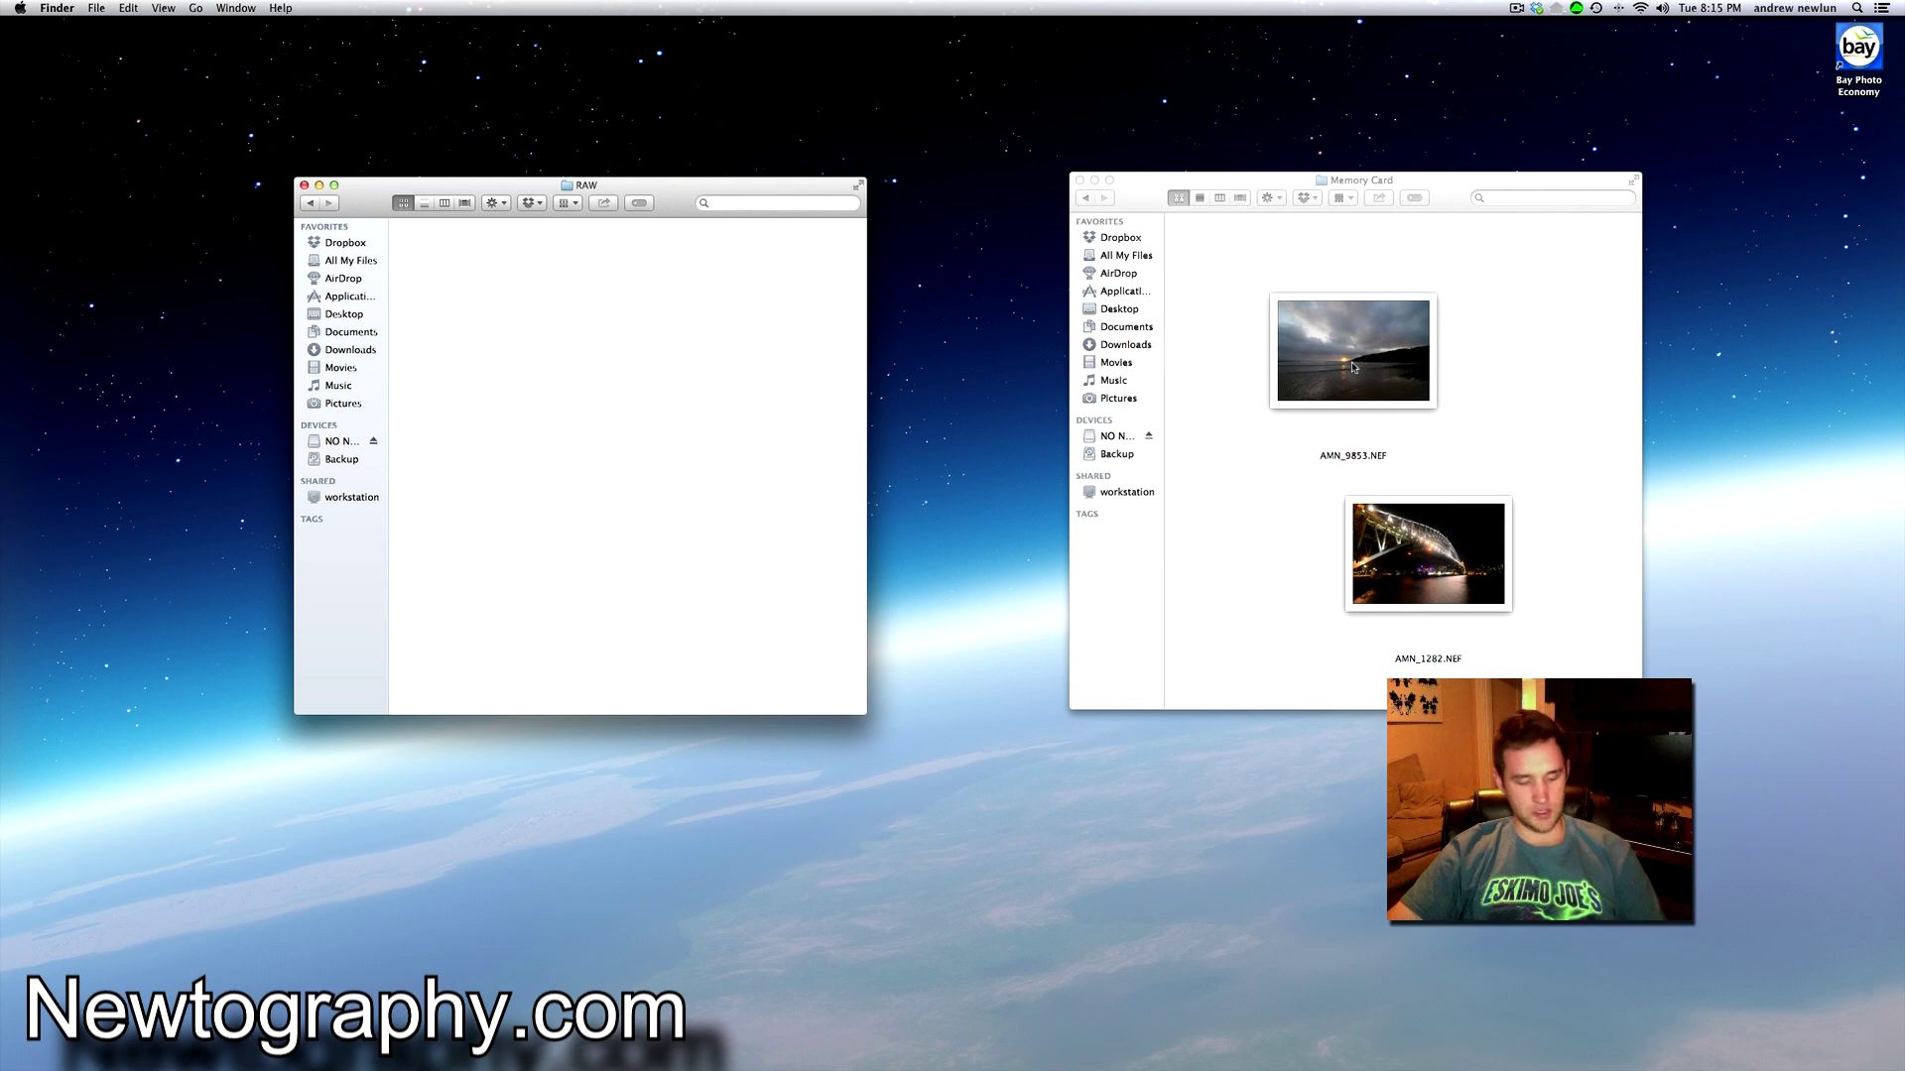
pyautogui.click(1394, 369)
pyautogui.press('super+a')
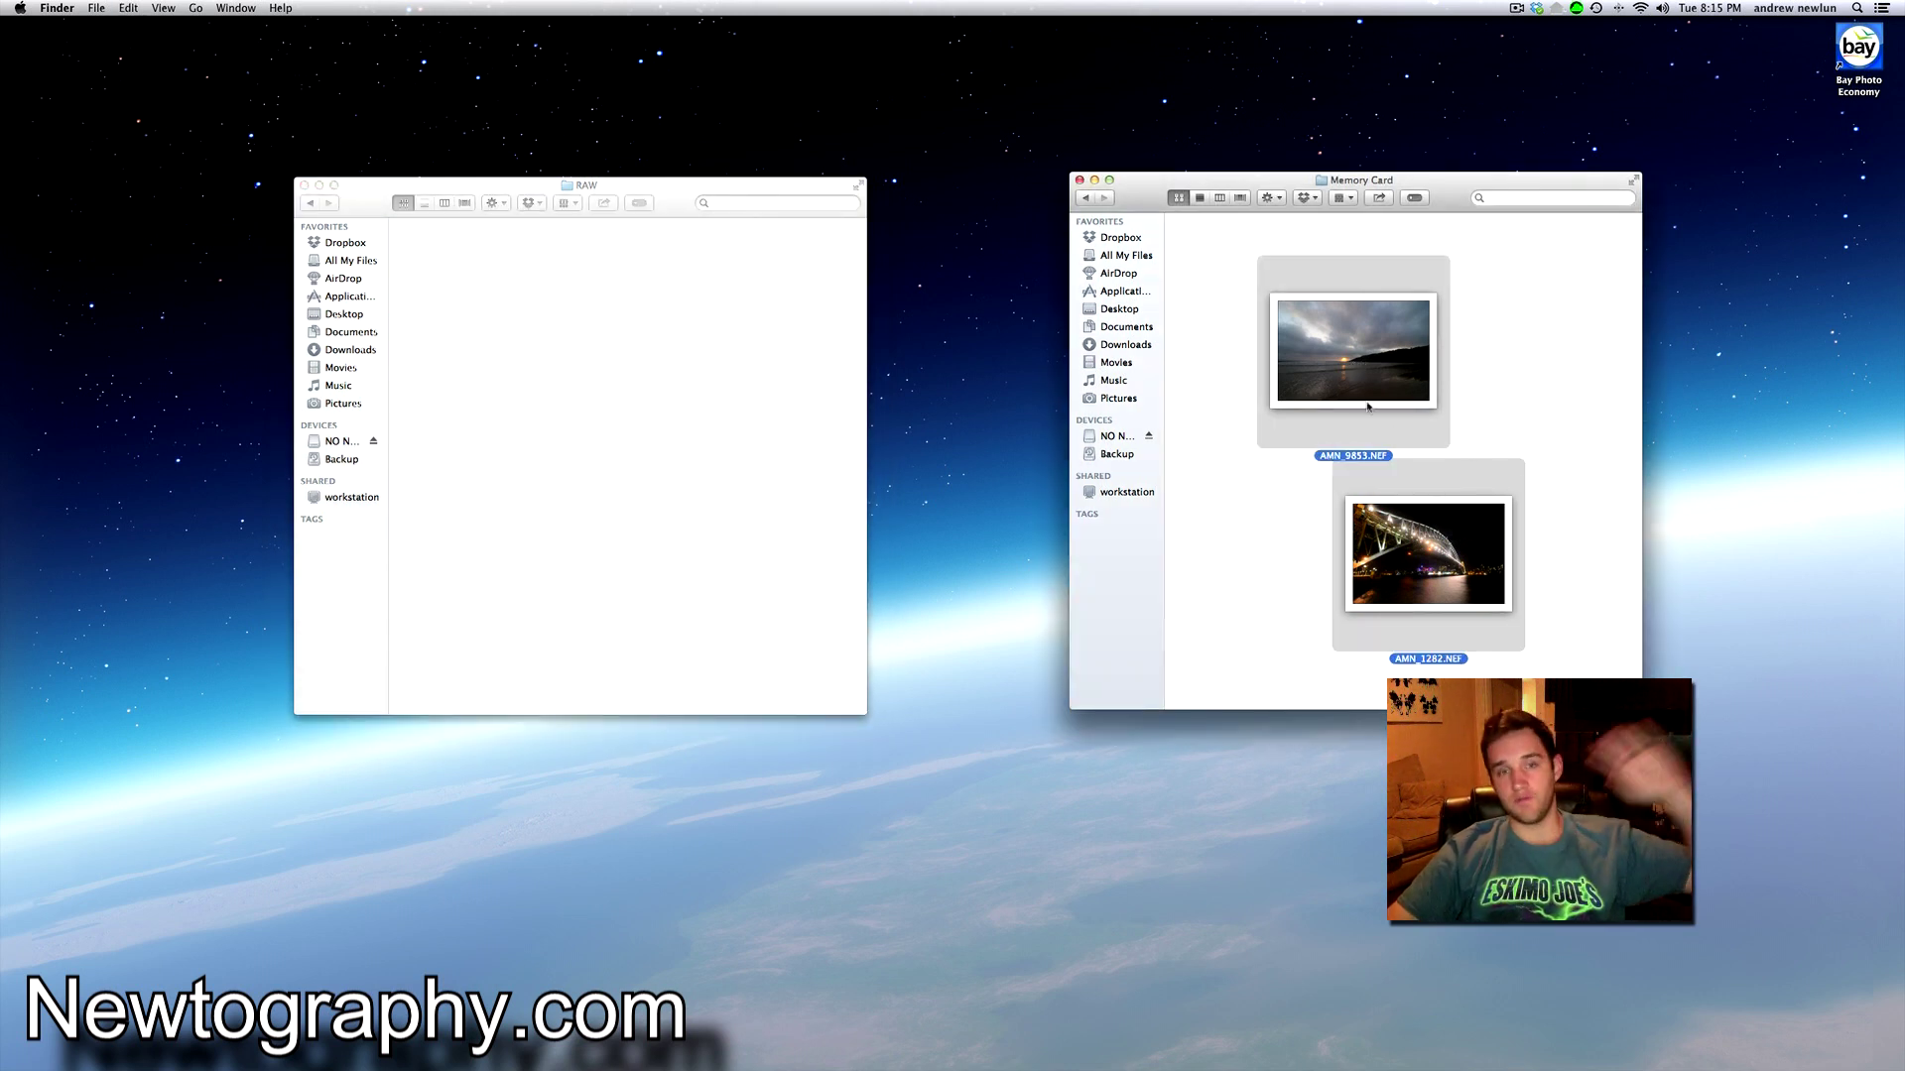
pyautogui.moveTo(1342, 347); pyautogui.dragTo(547, 339)
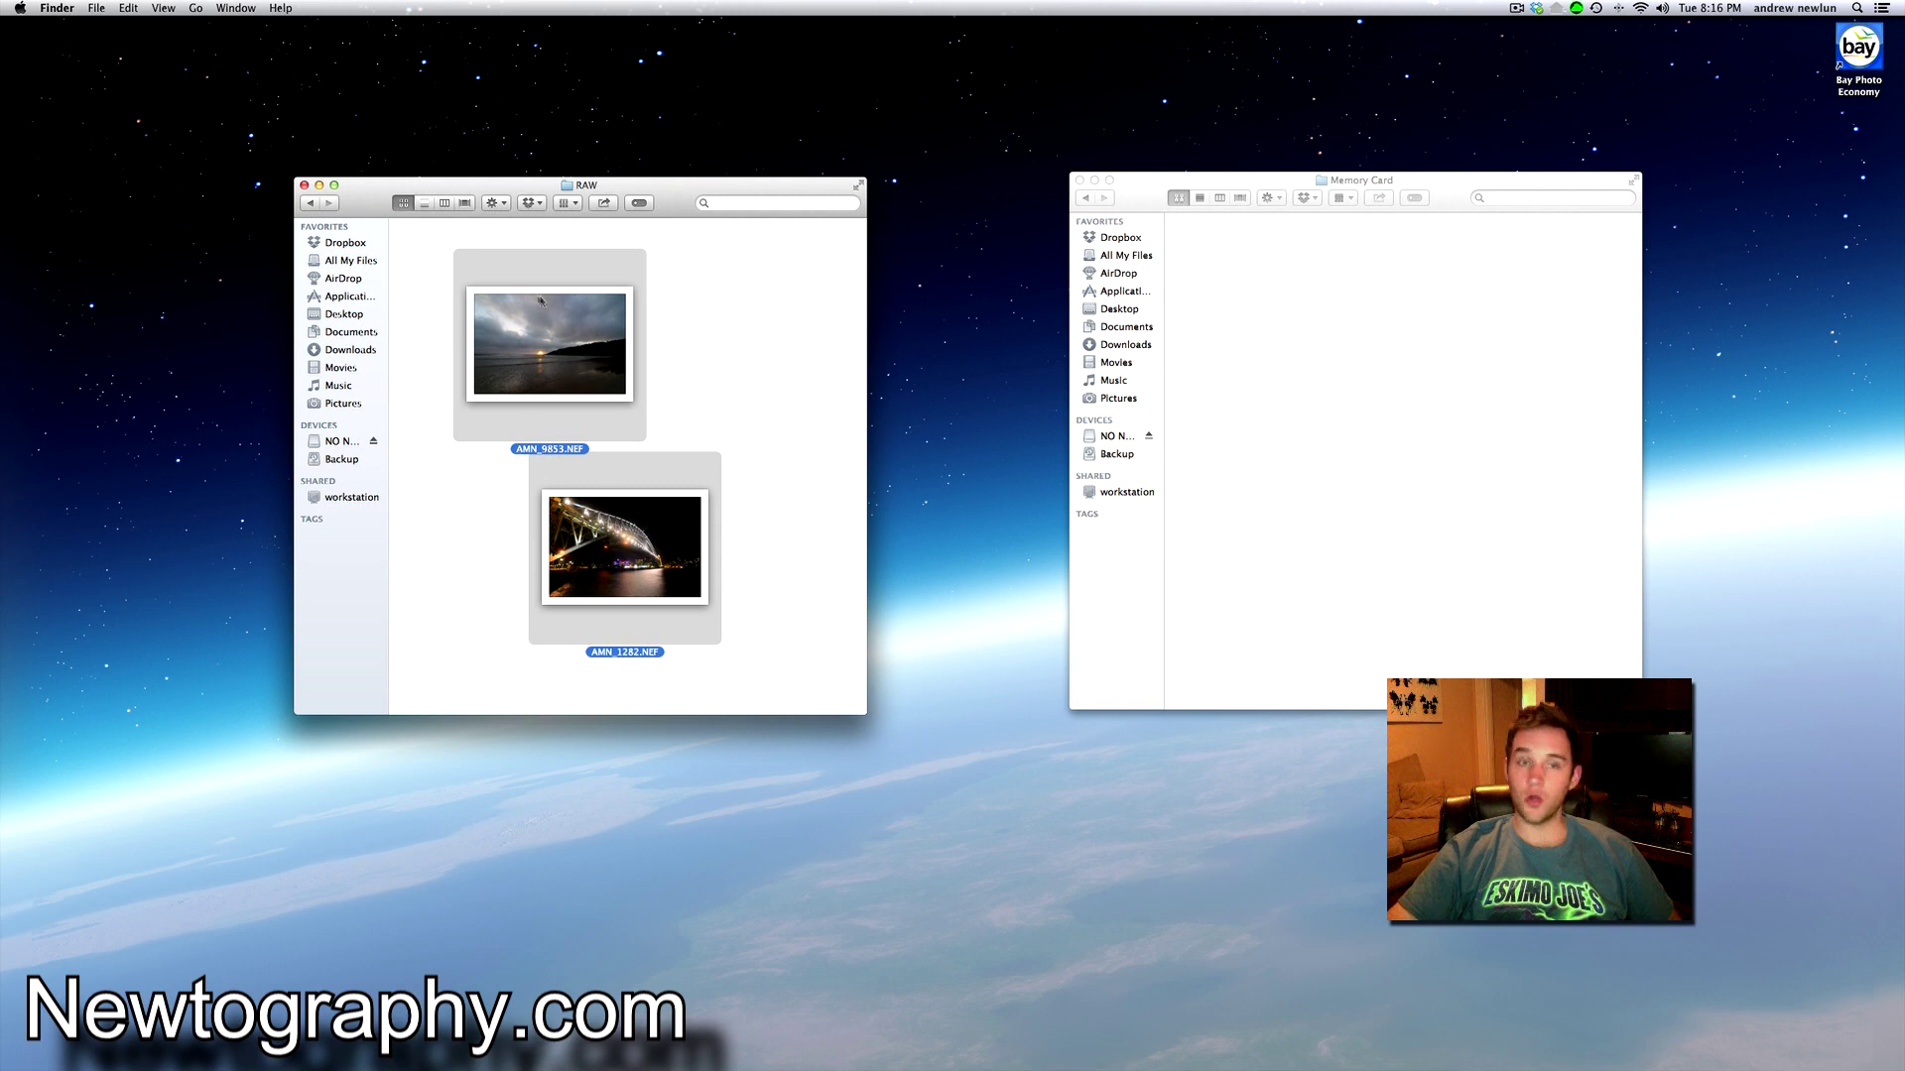
# Look inside the LR folder and return to the LR PRACTICE folder.
pyautogui.click(310, 202)
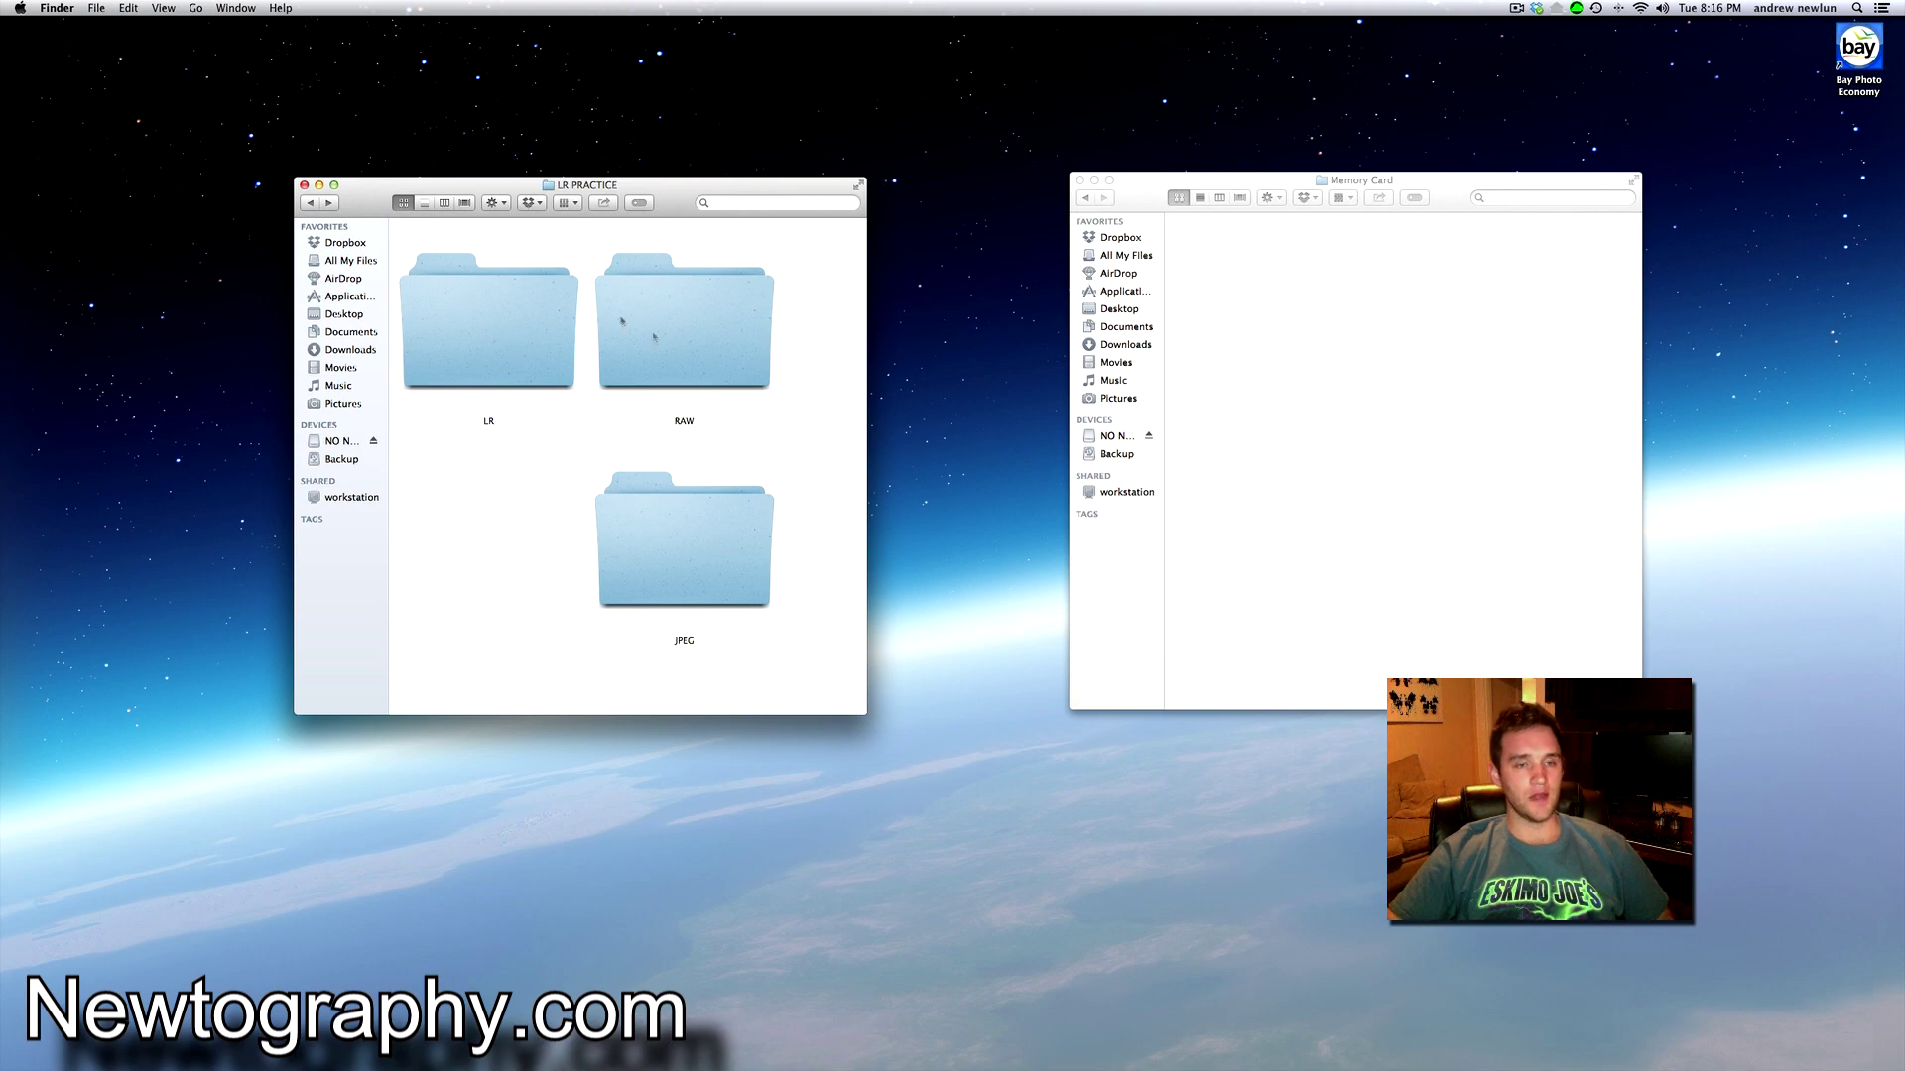
pyautogui.doubleClick(488, 313)
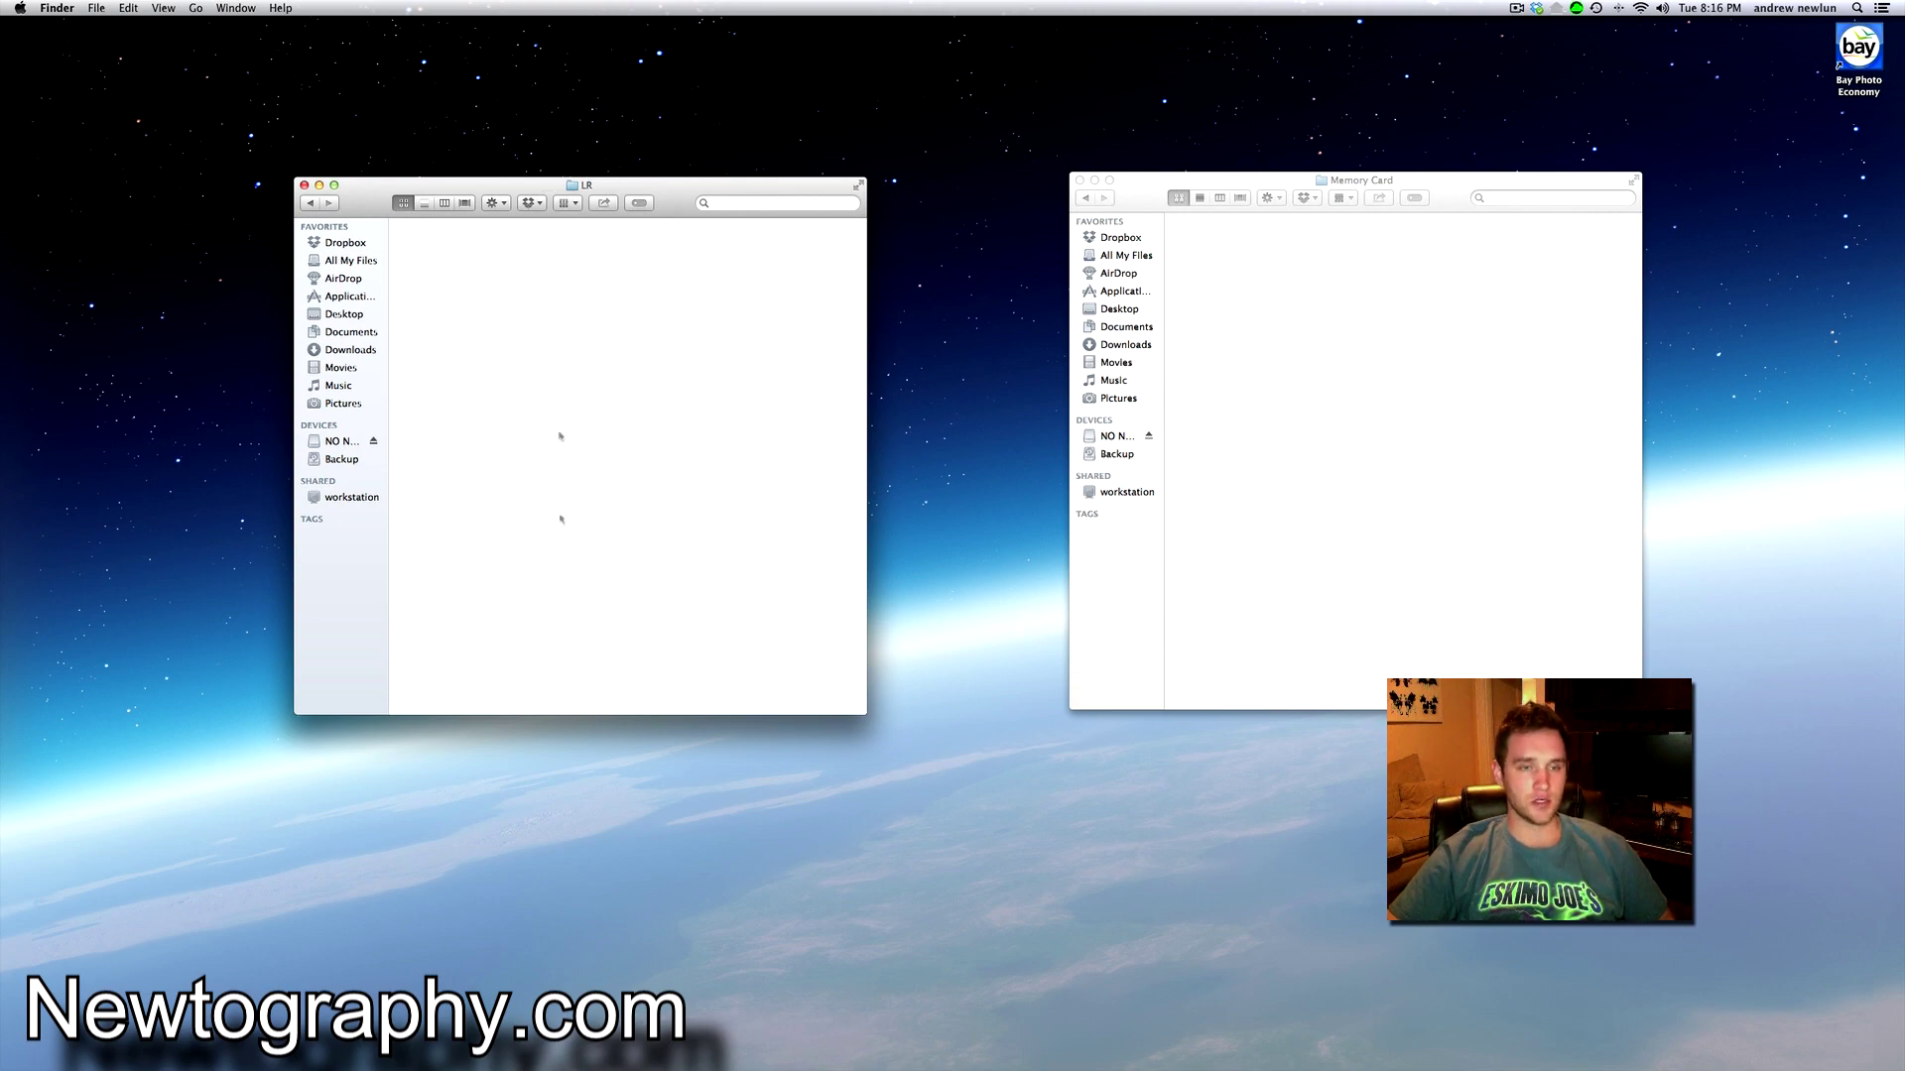
pyautogui.click(310, 202)
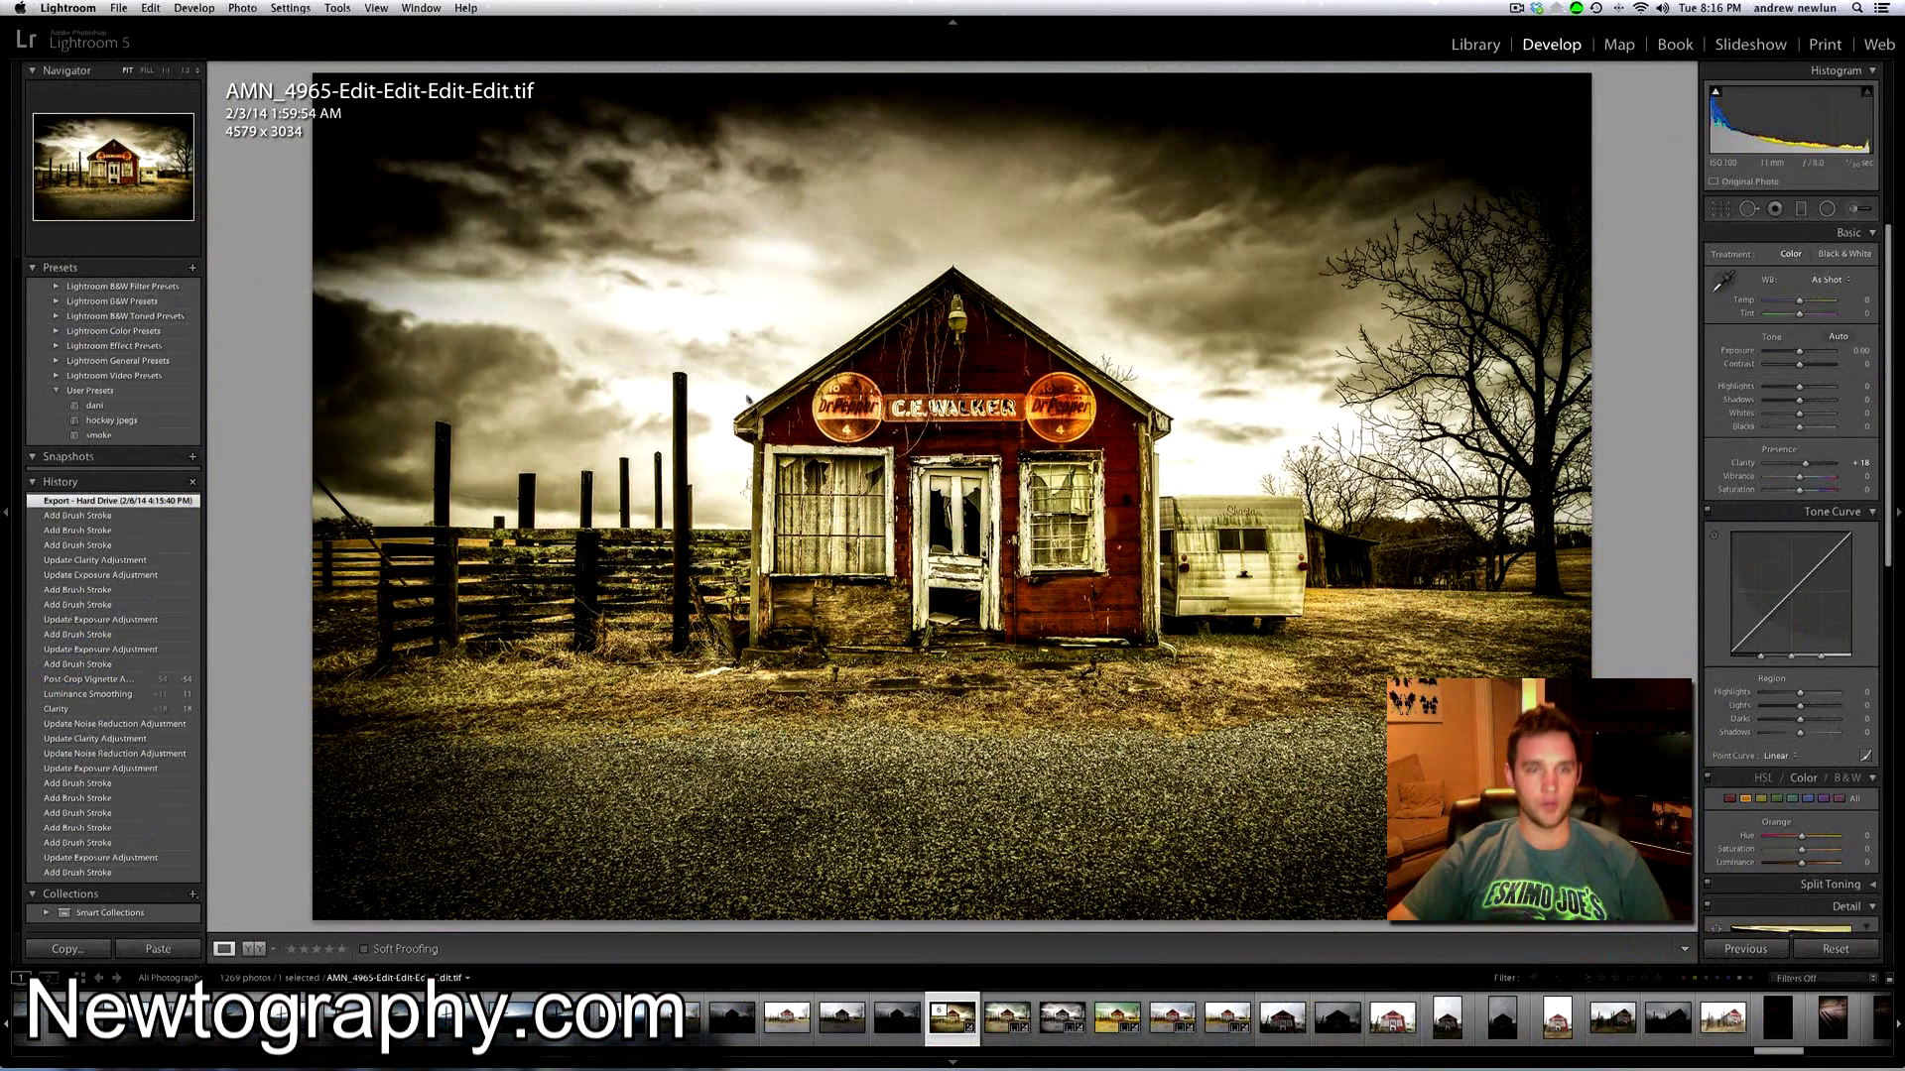
# Switch to Lightroom and start a new catalog named LR Practice, leaving its tags empty.
pyautogui.click(118, 8)
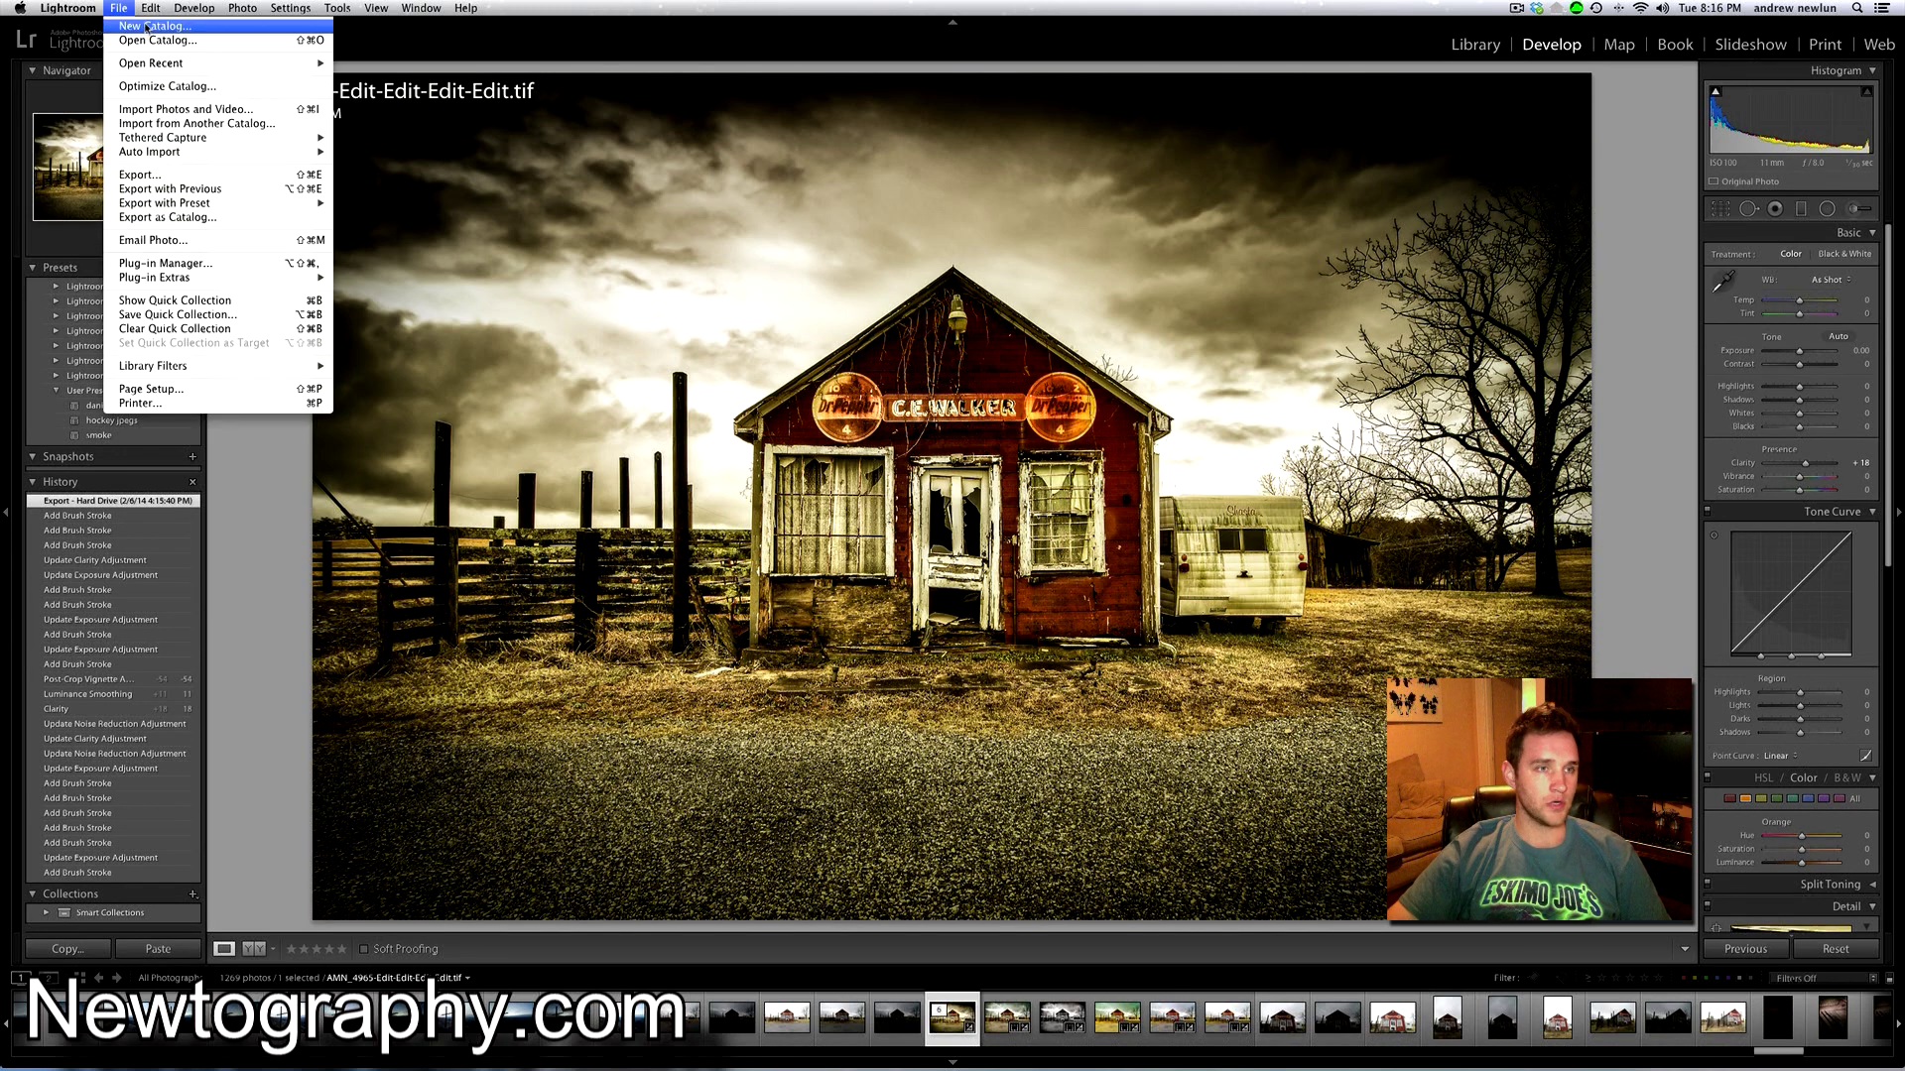
pyautogui.click(489, 140)
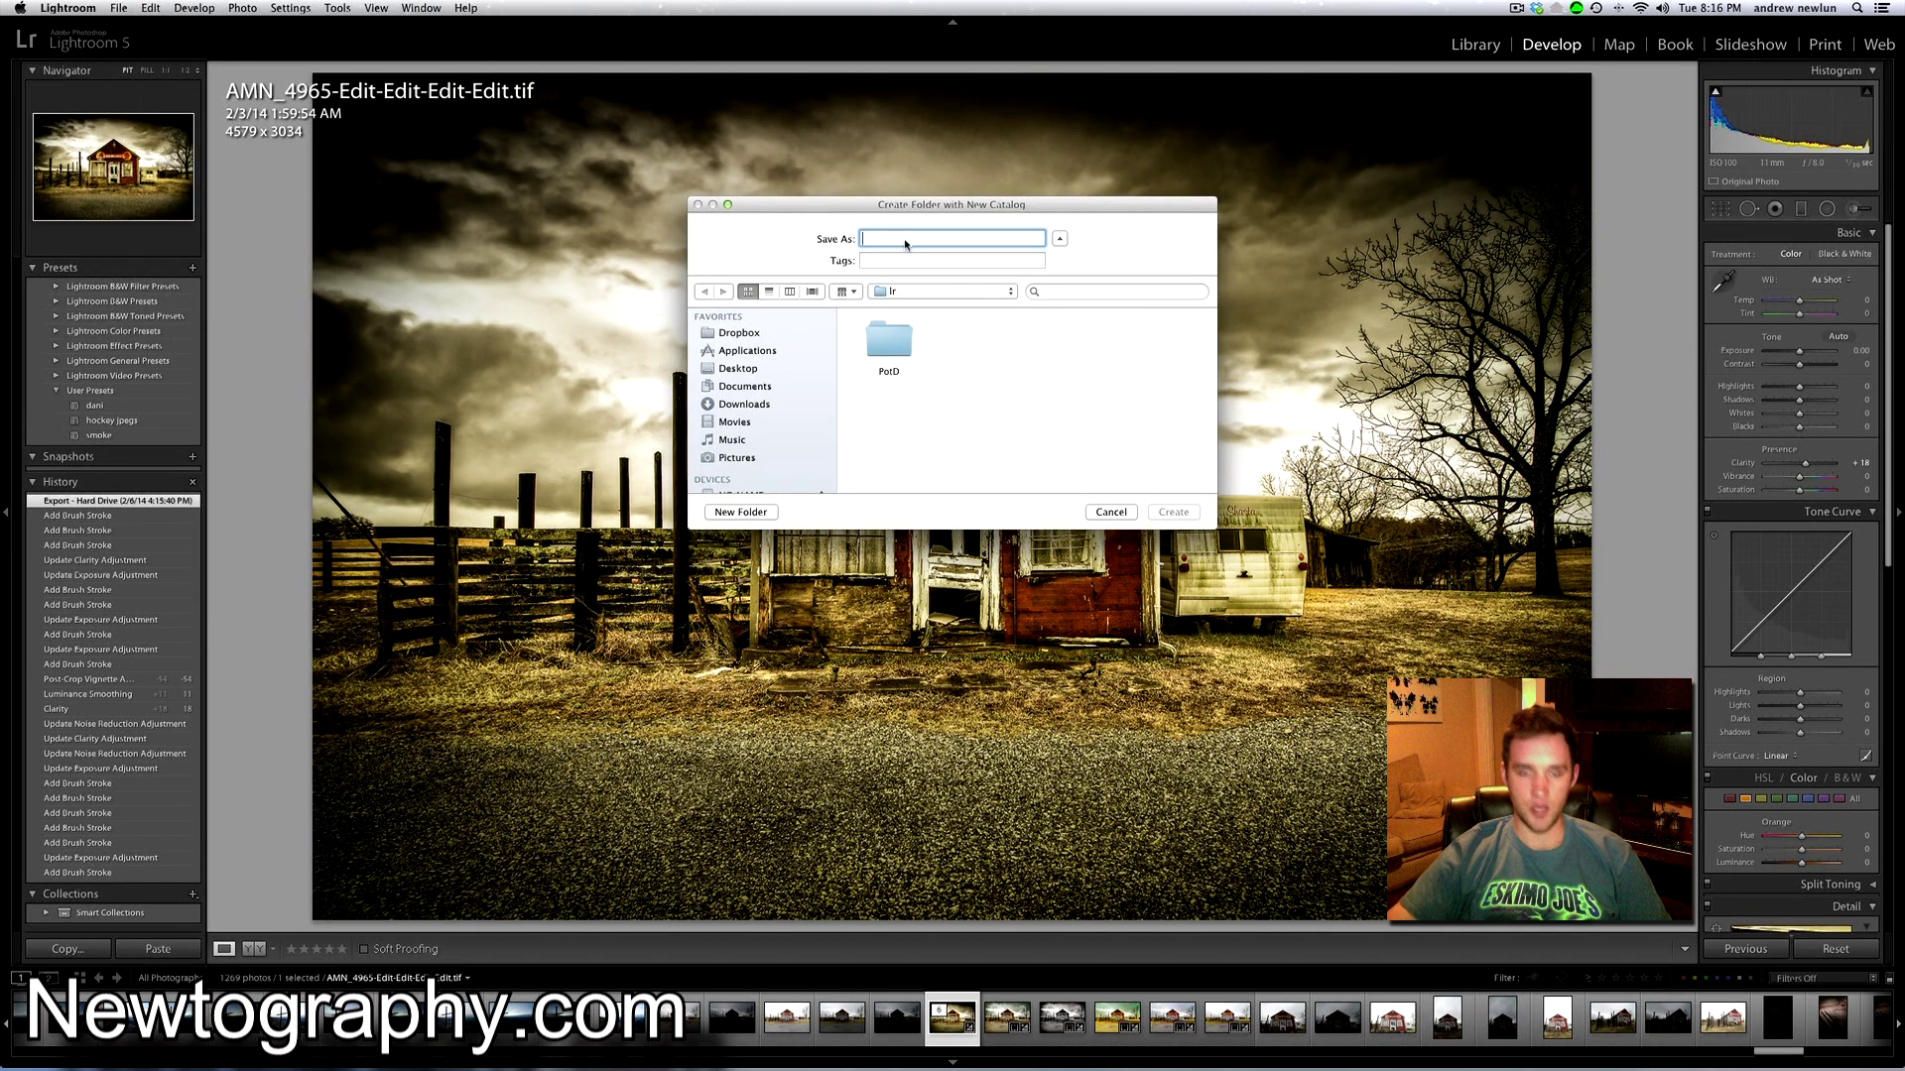
pyautogui.write('LR ')
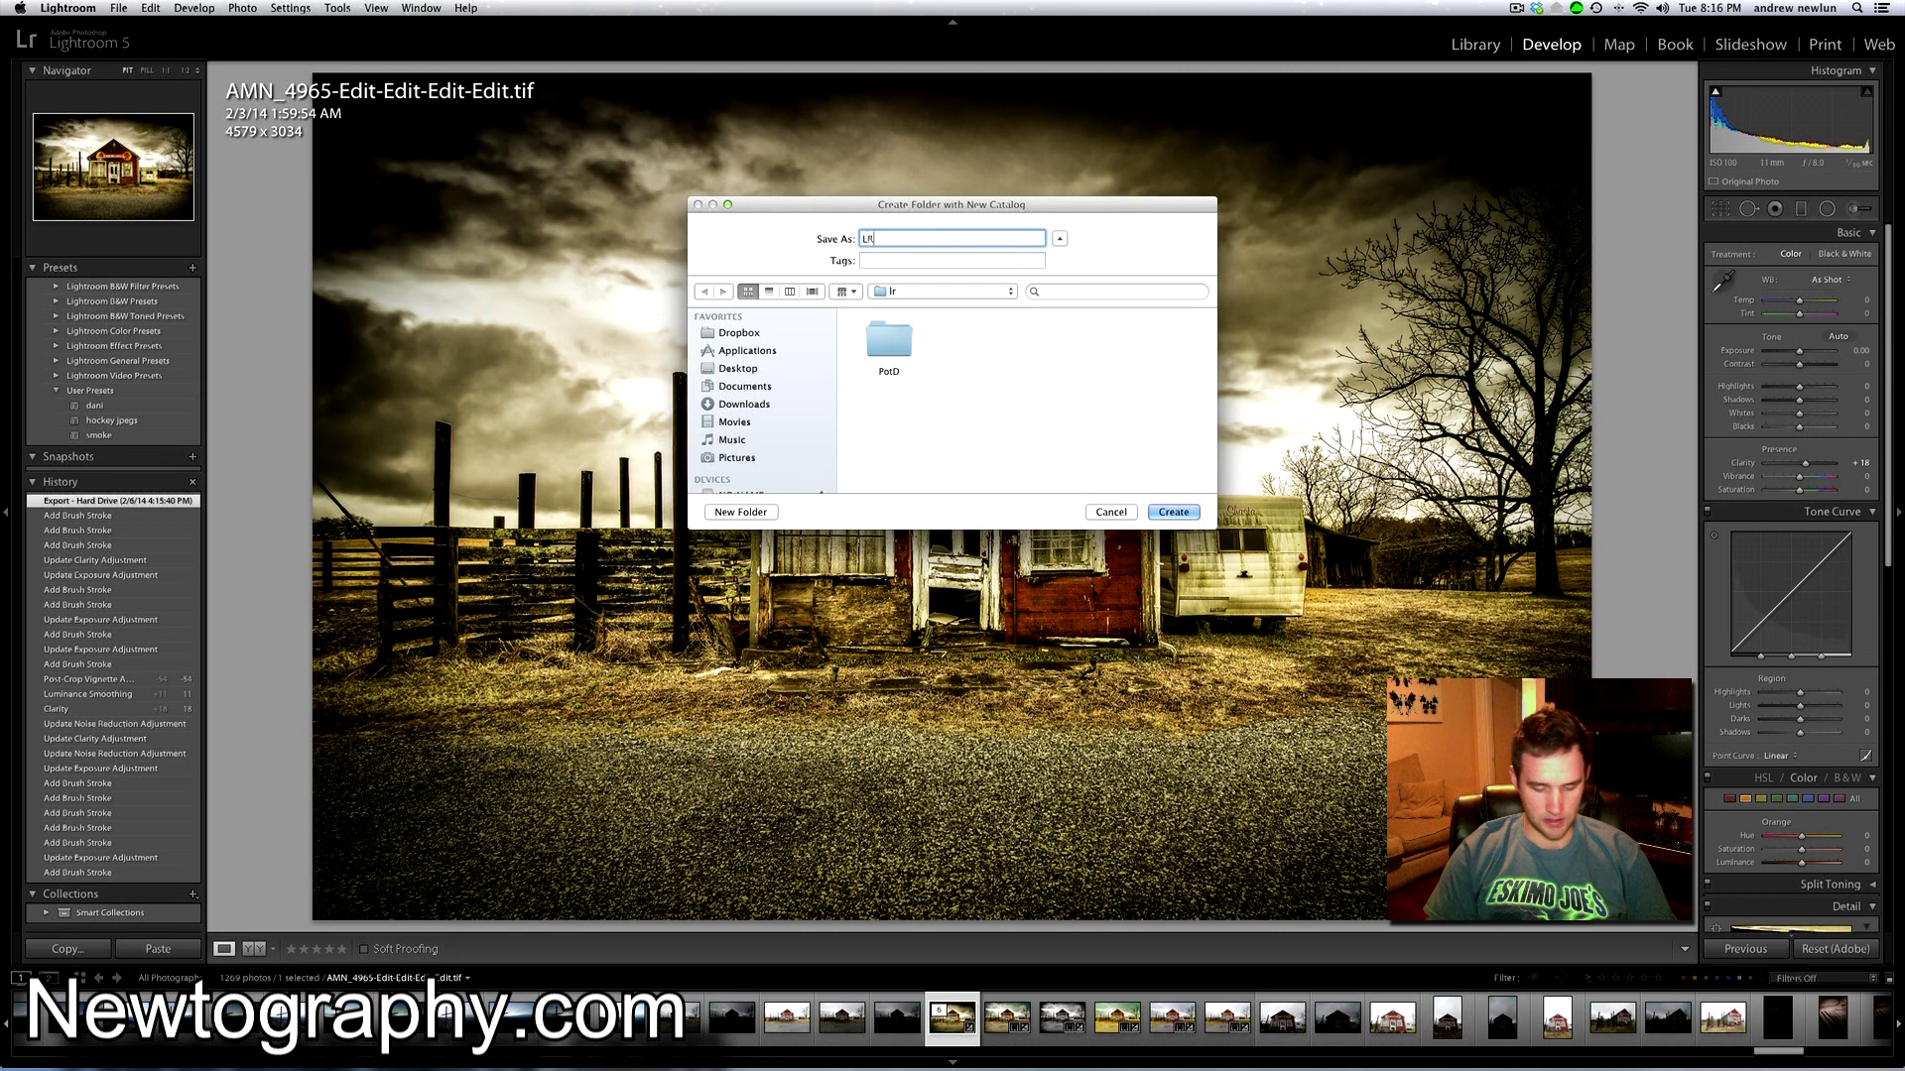
pyautogui.write('Practice')
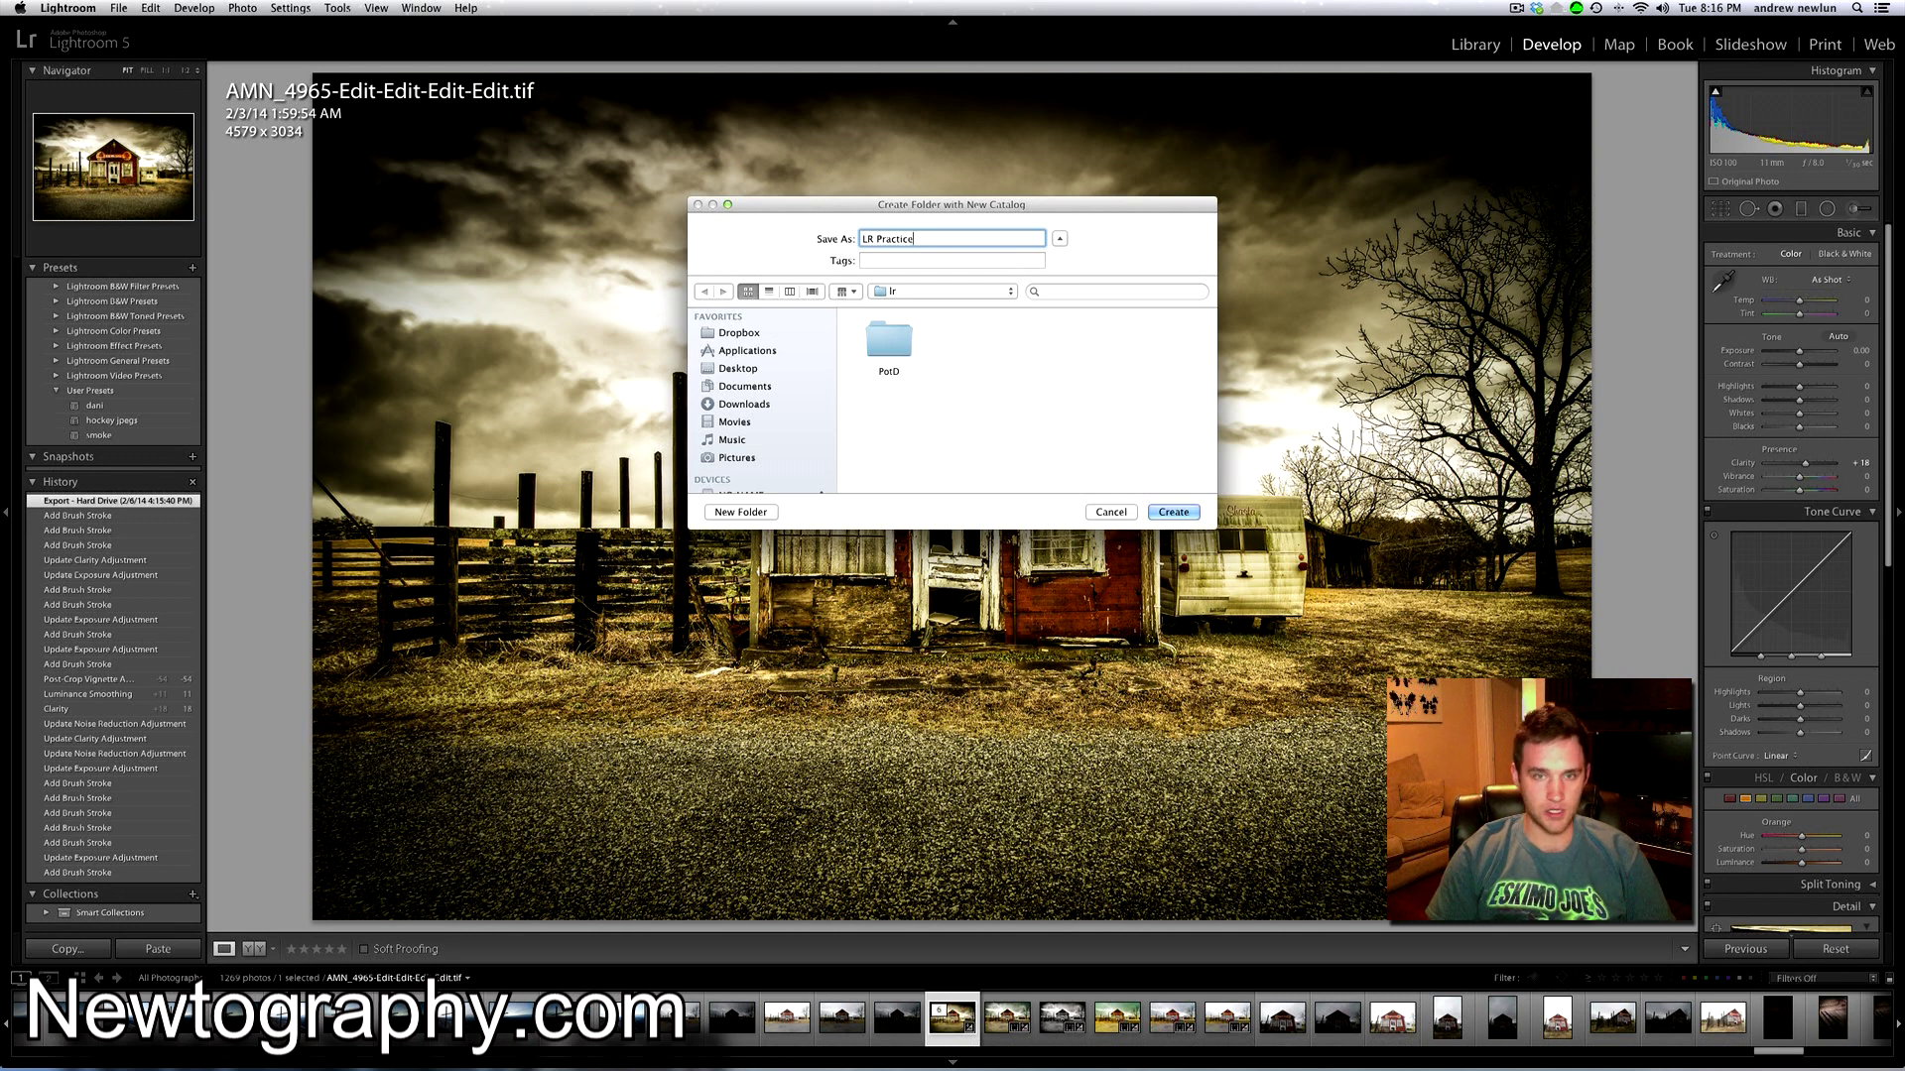
pyautogui.click(930, 264)
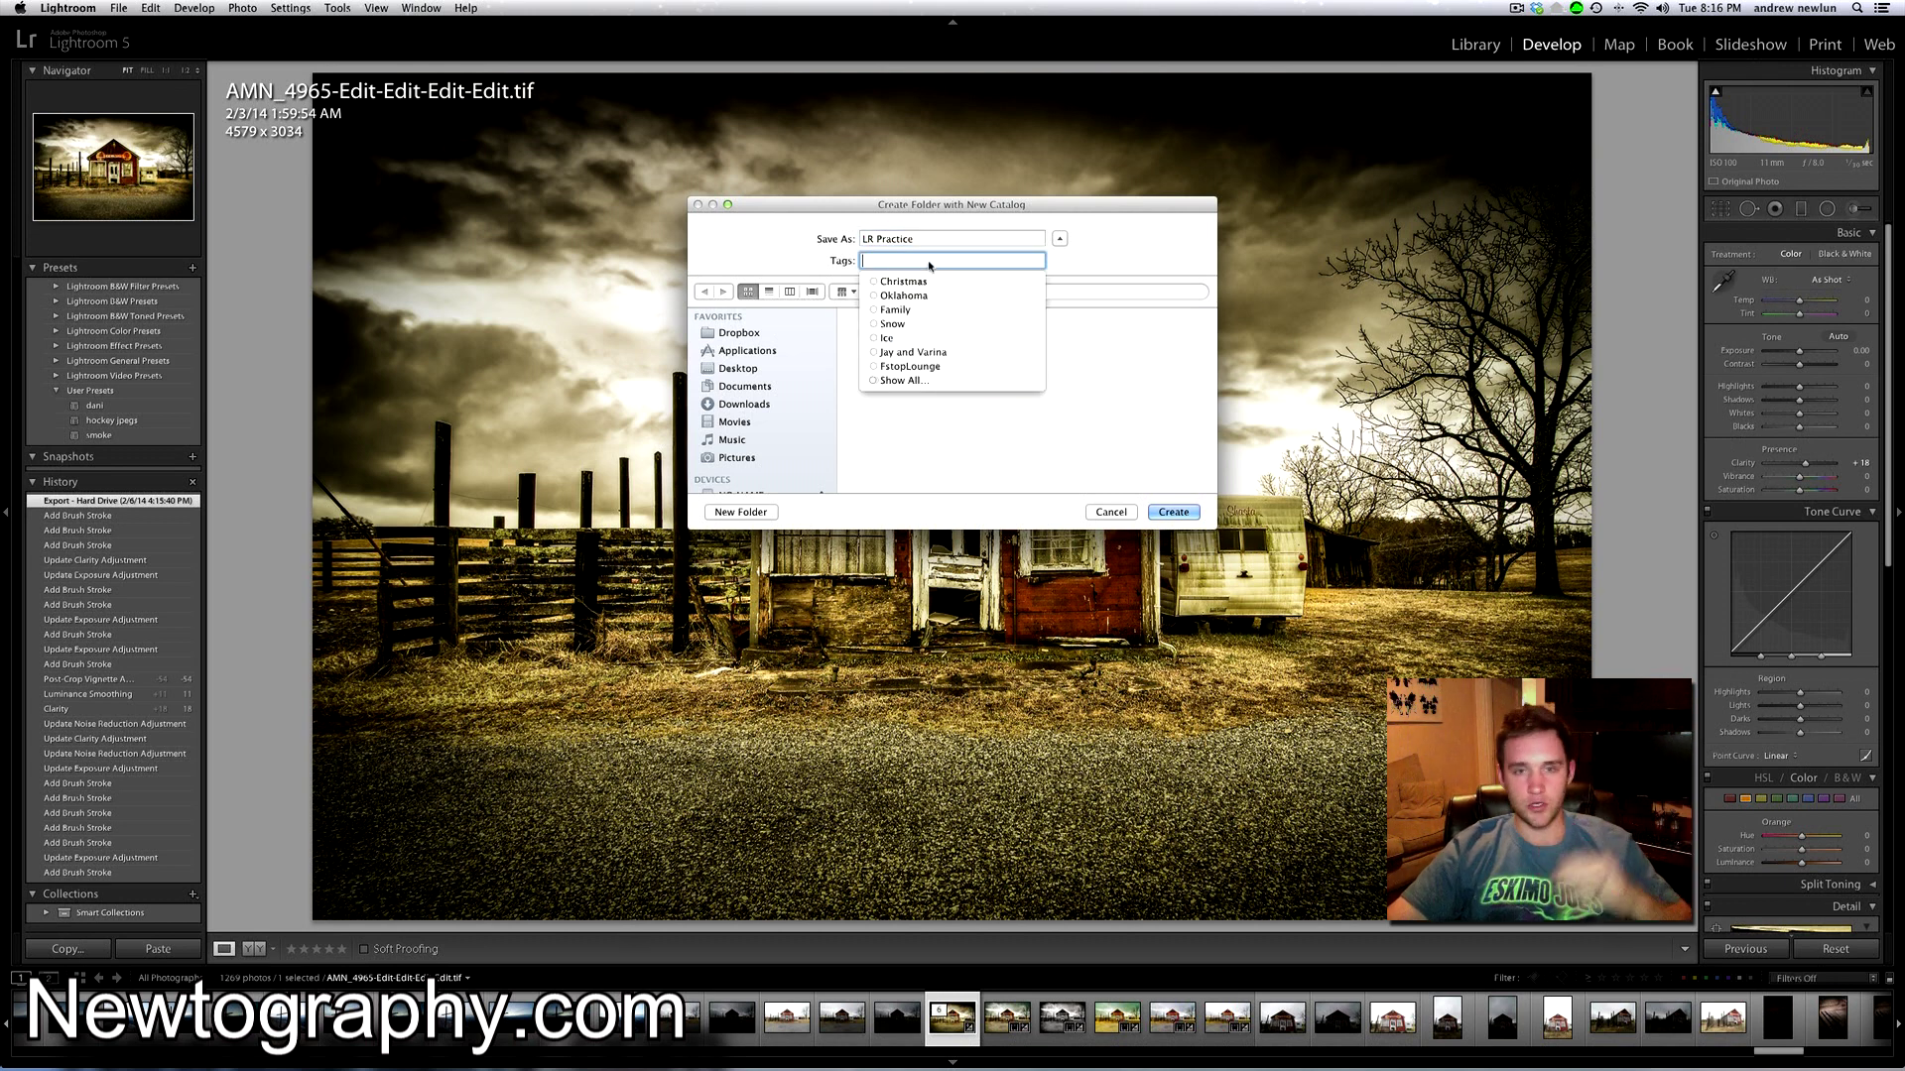
pyautogui.click(1167, 366)
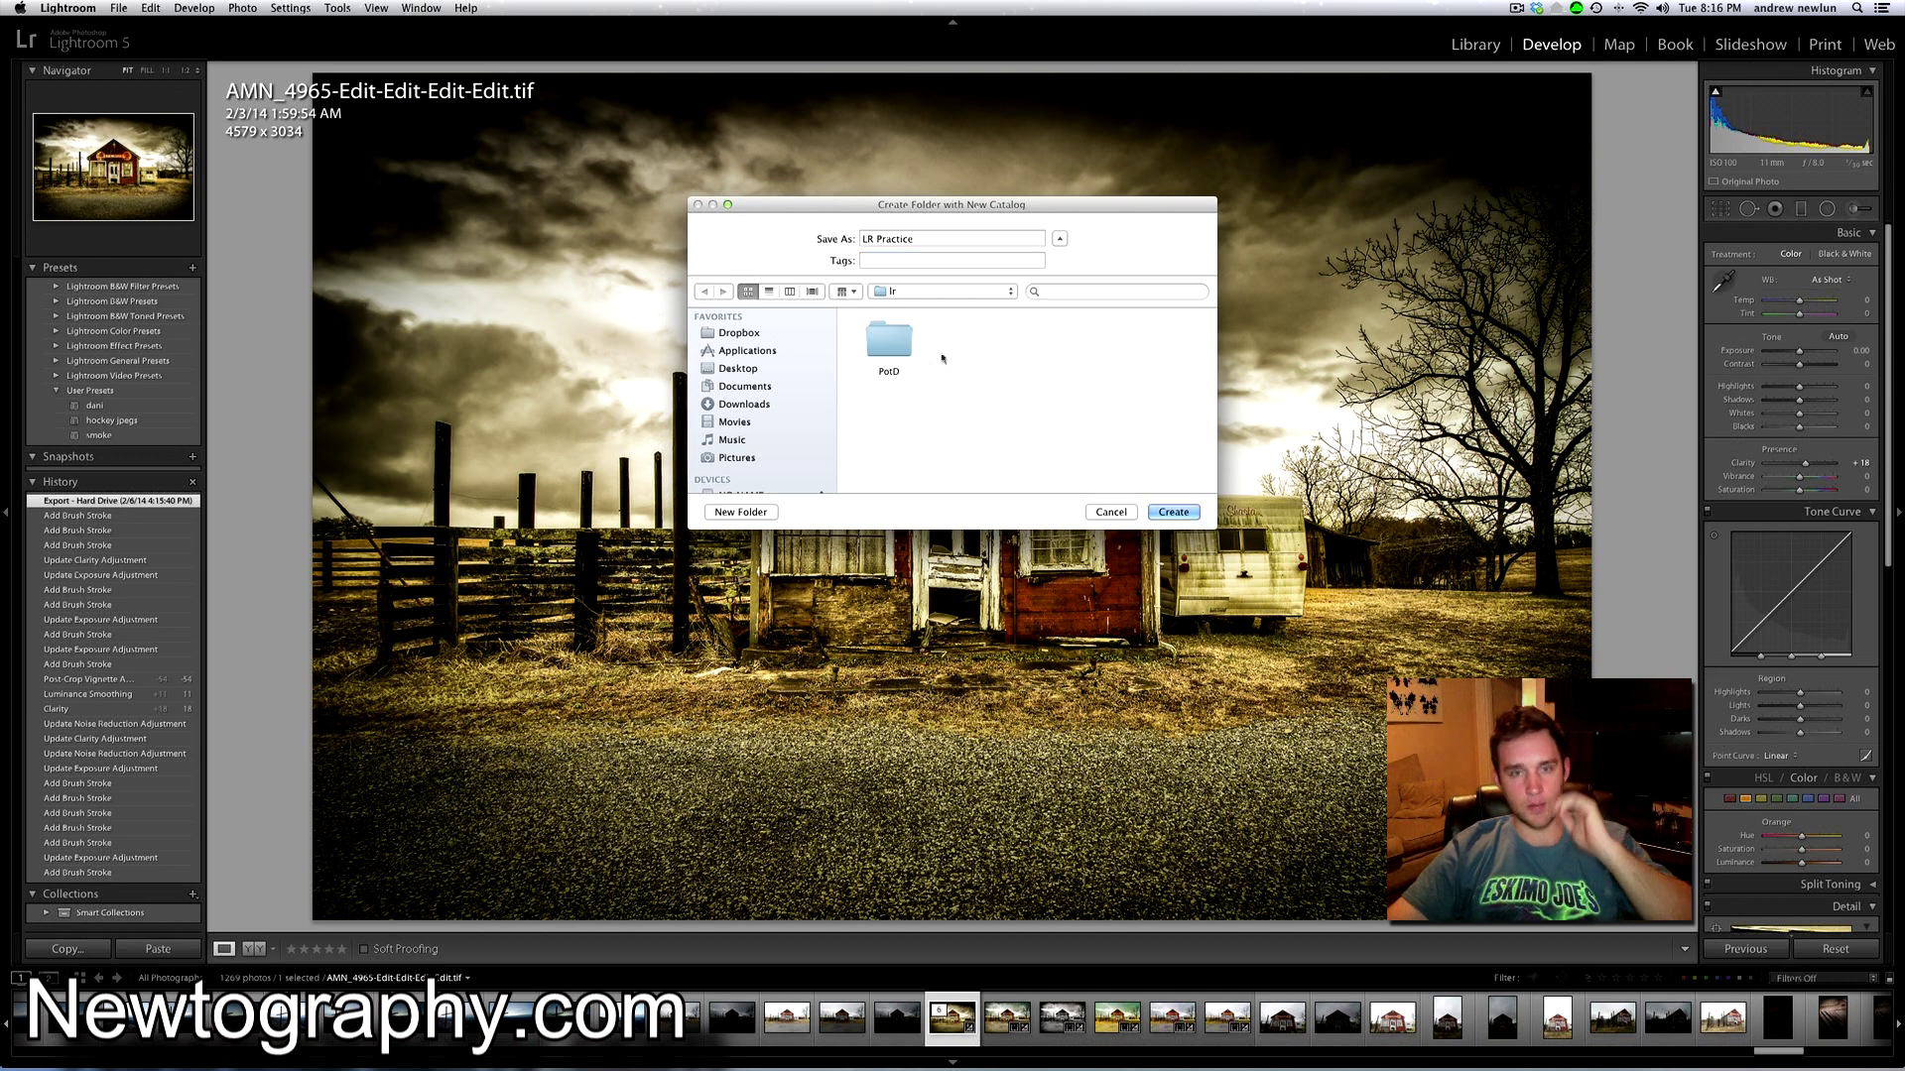
# Create the catalog on the Backup drive in the LR folder under NT PG Vids and LR PRACTICE.
pyautogui.scroll(-3, 753, 450)
pyautogui.click(753, 450)
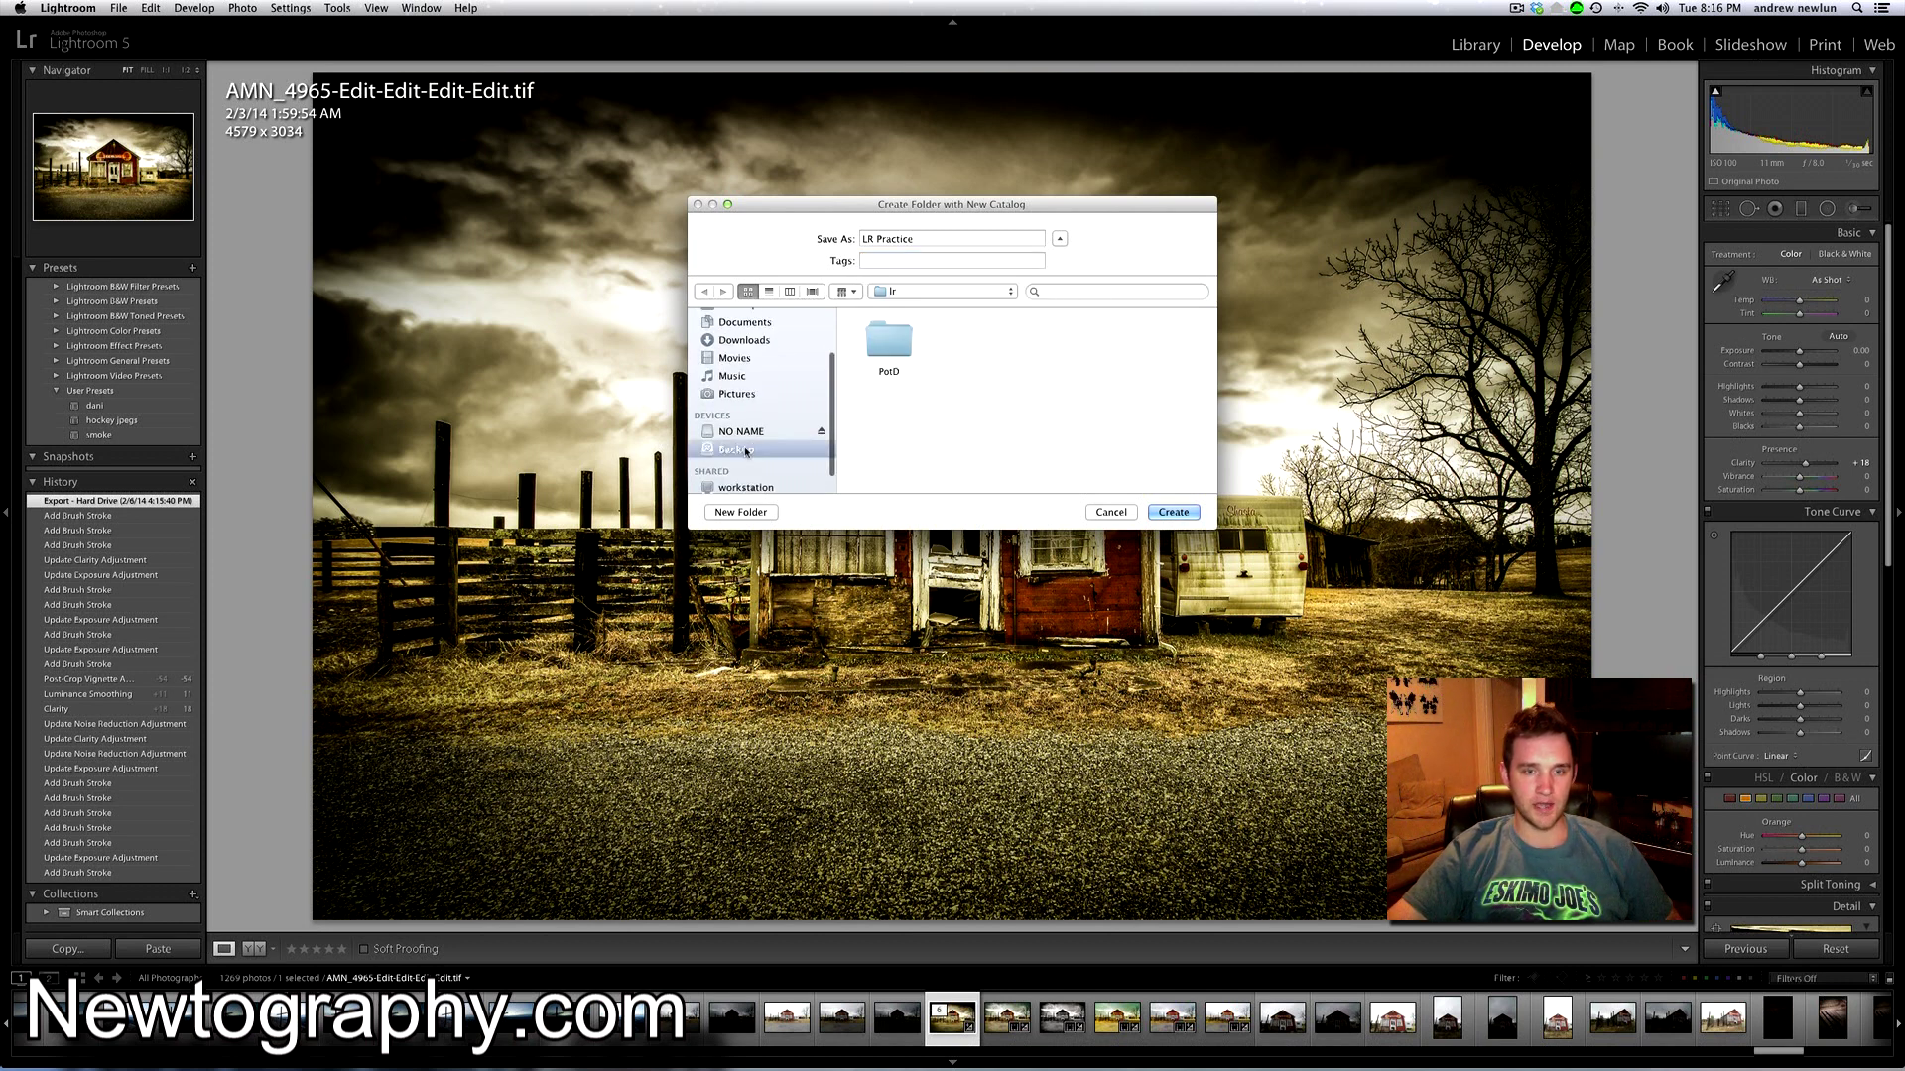
pyautogui.scroll(-2, 992, 402)
pyautogui.scroll(-2, 1003, 407)
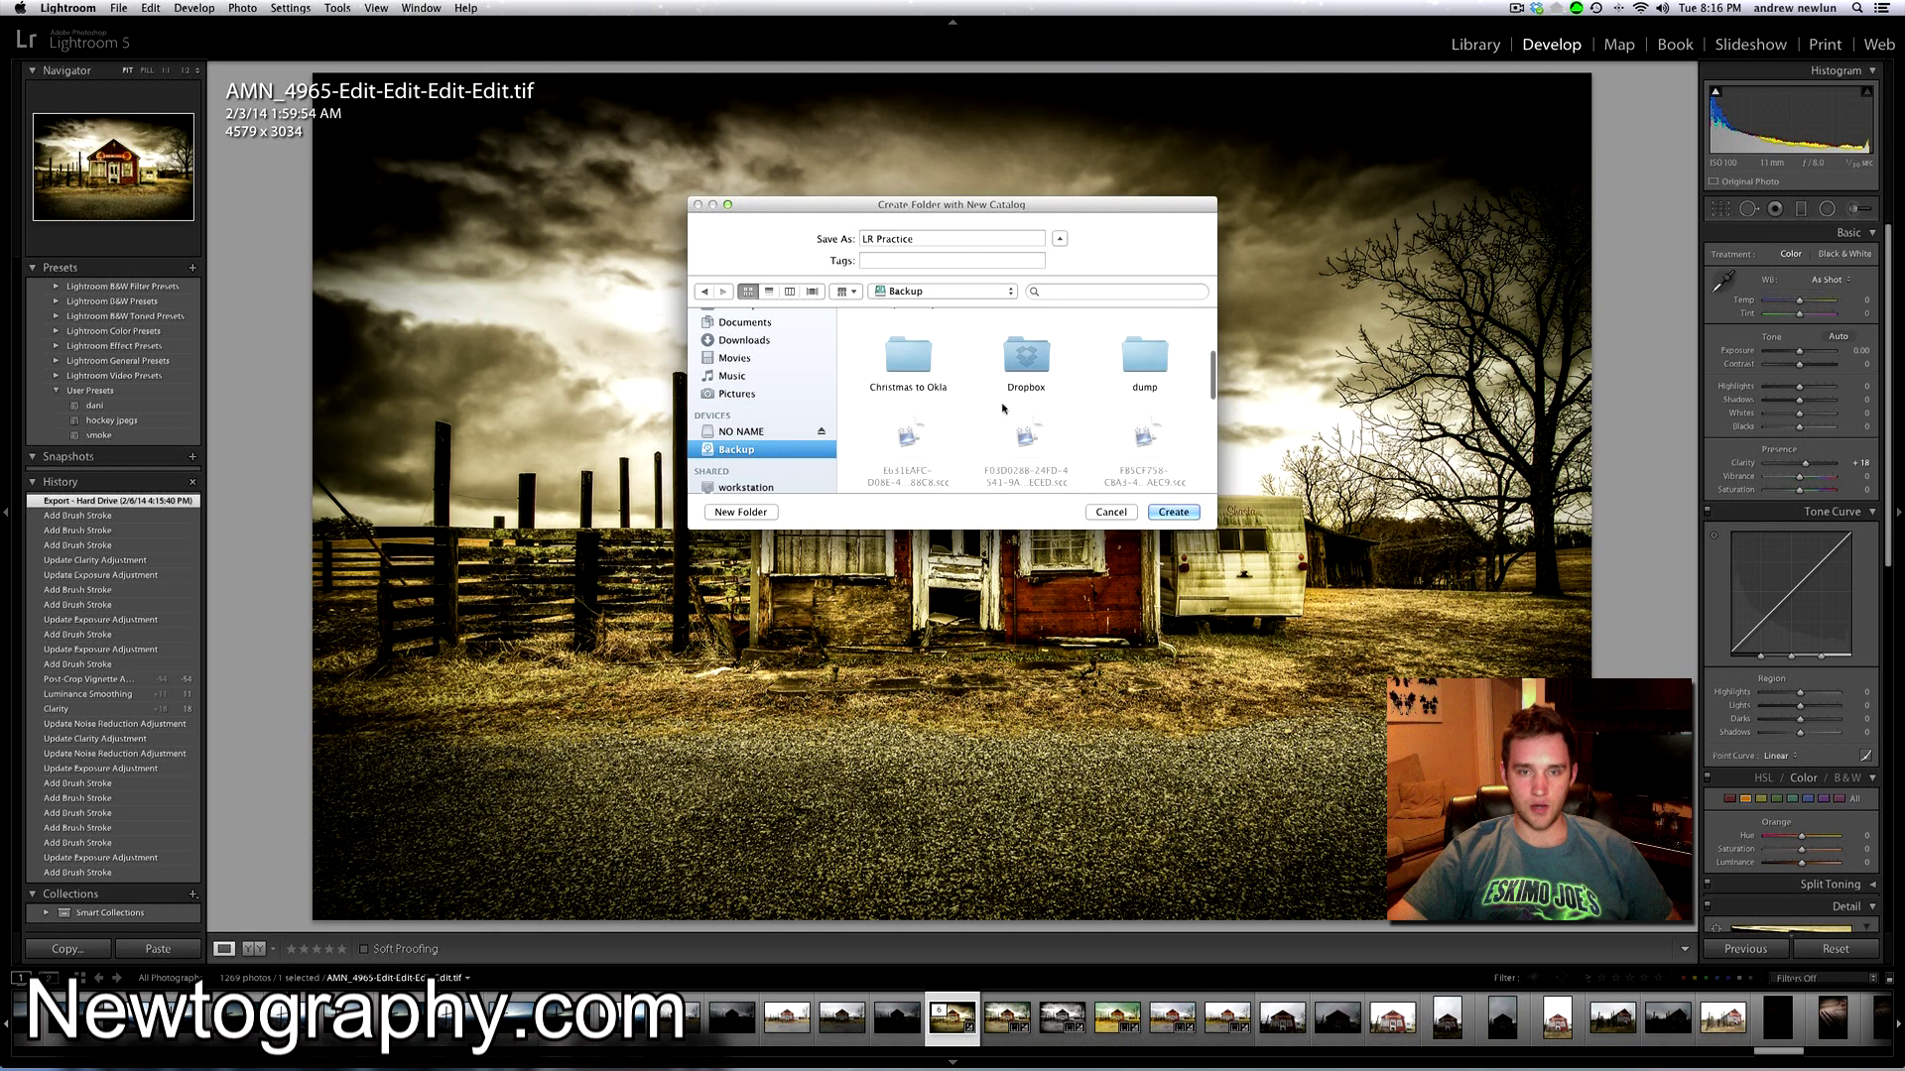
pyautogui.scroll(-3, 920, 367)
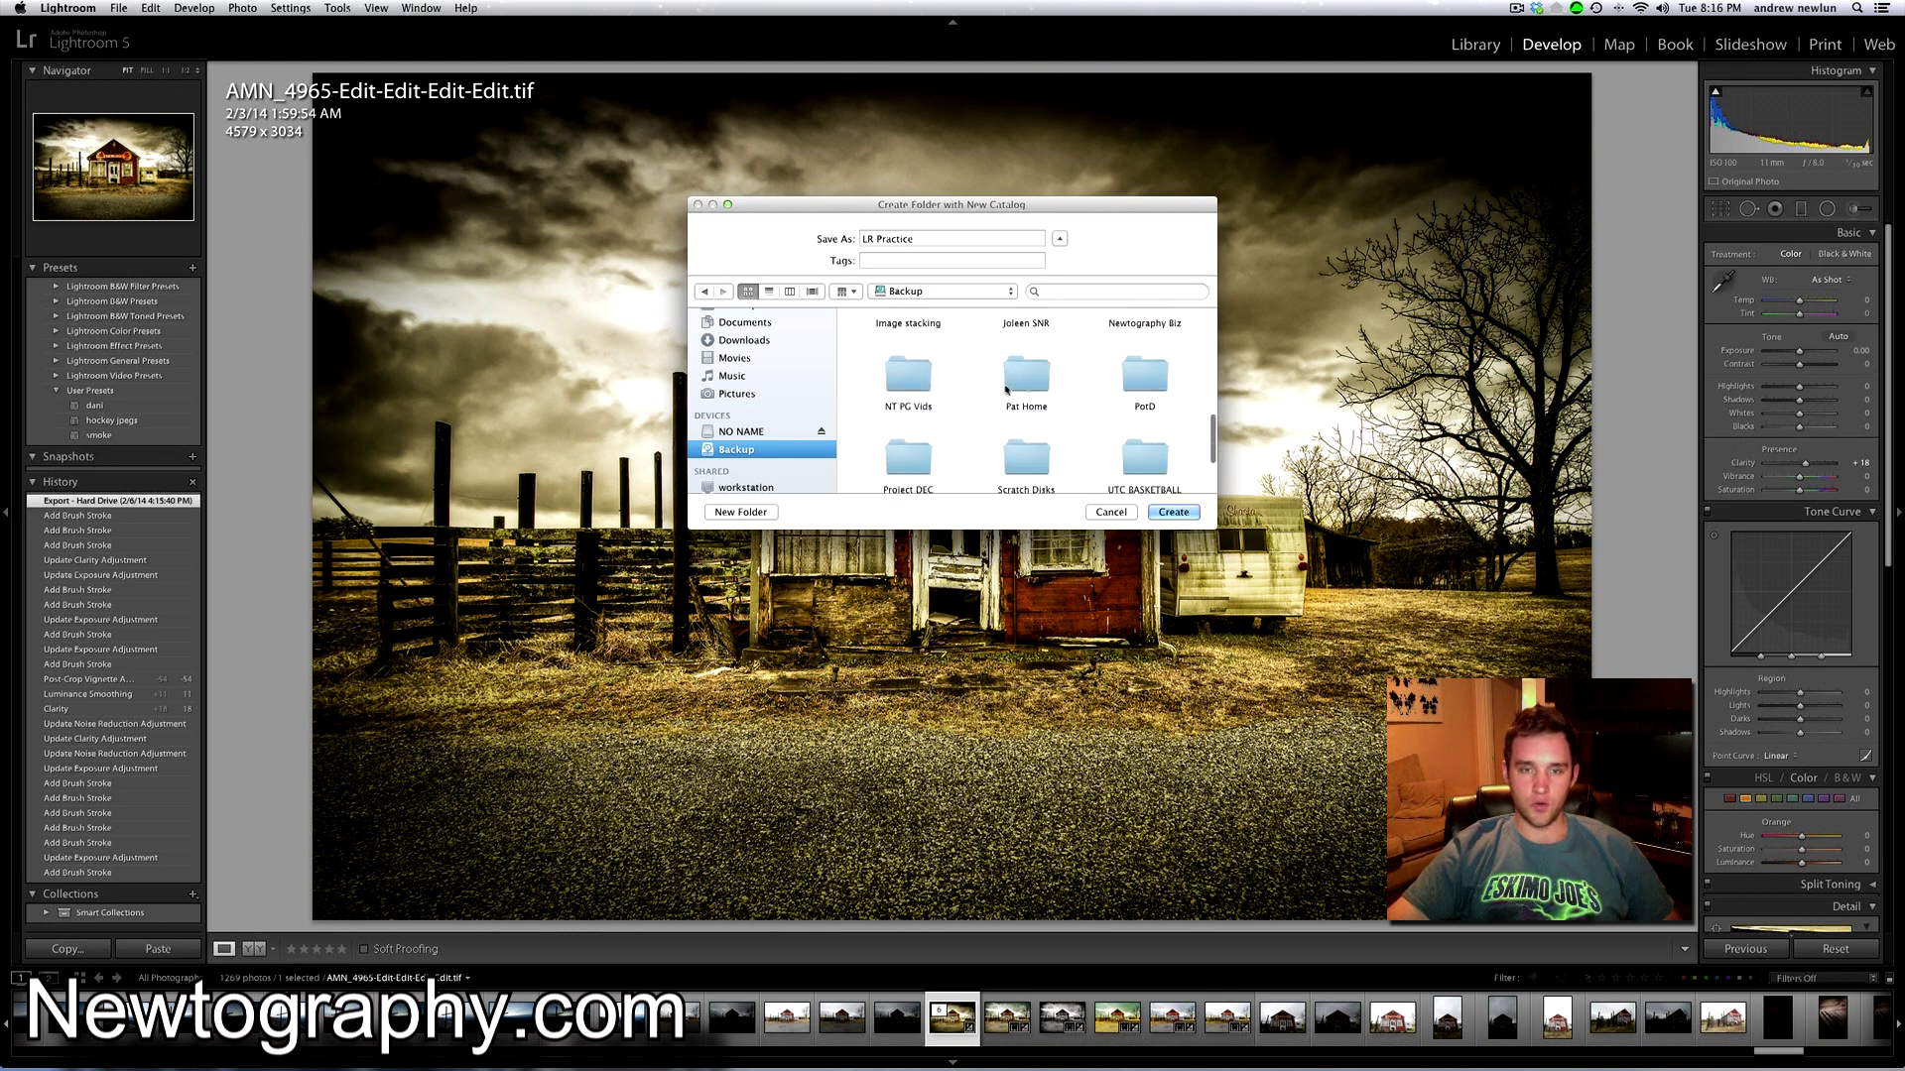
pyautogui.doubleClick(911, 363)
pyautogui.doubleClick(887, 337)
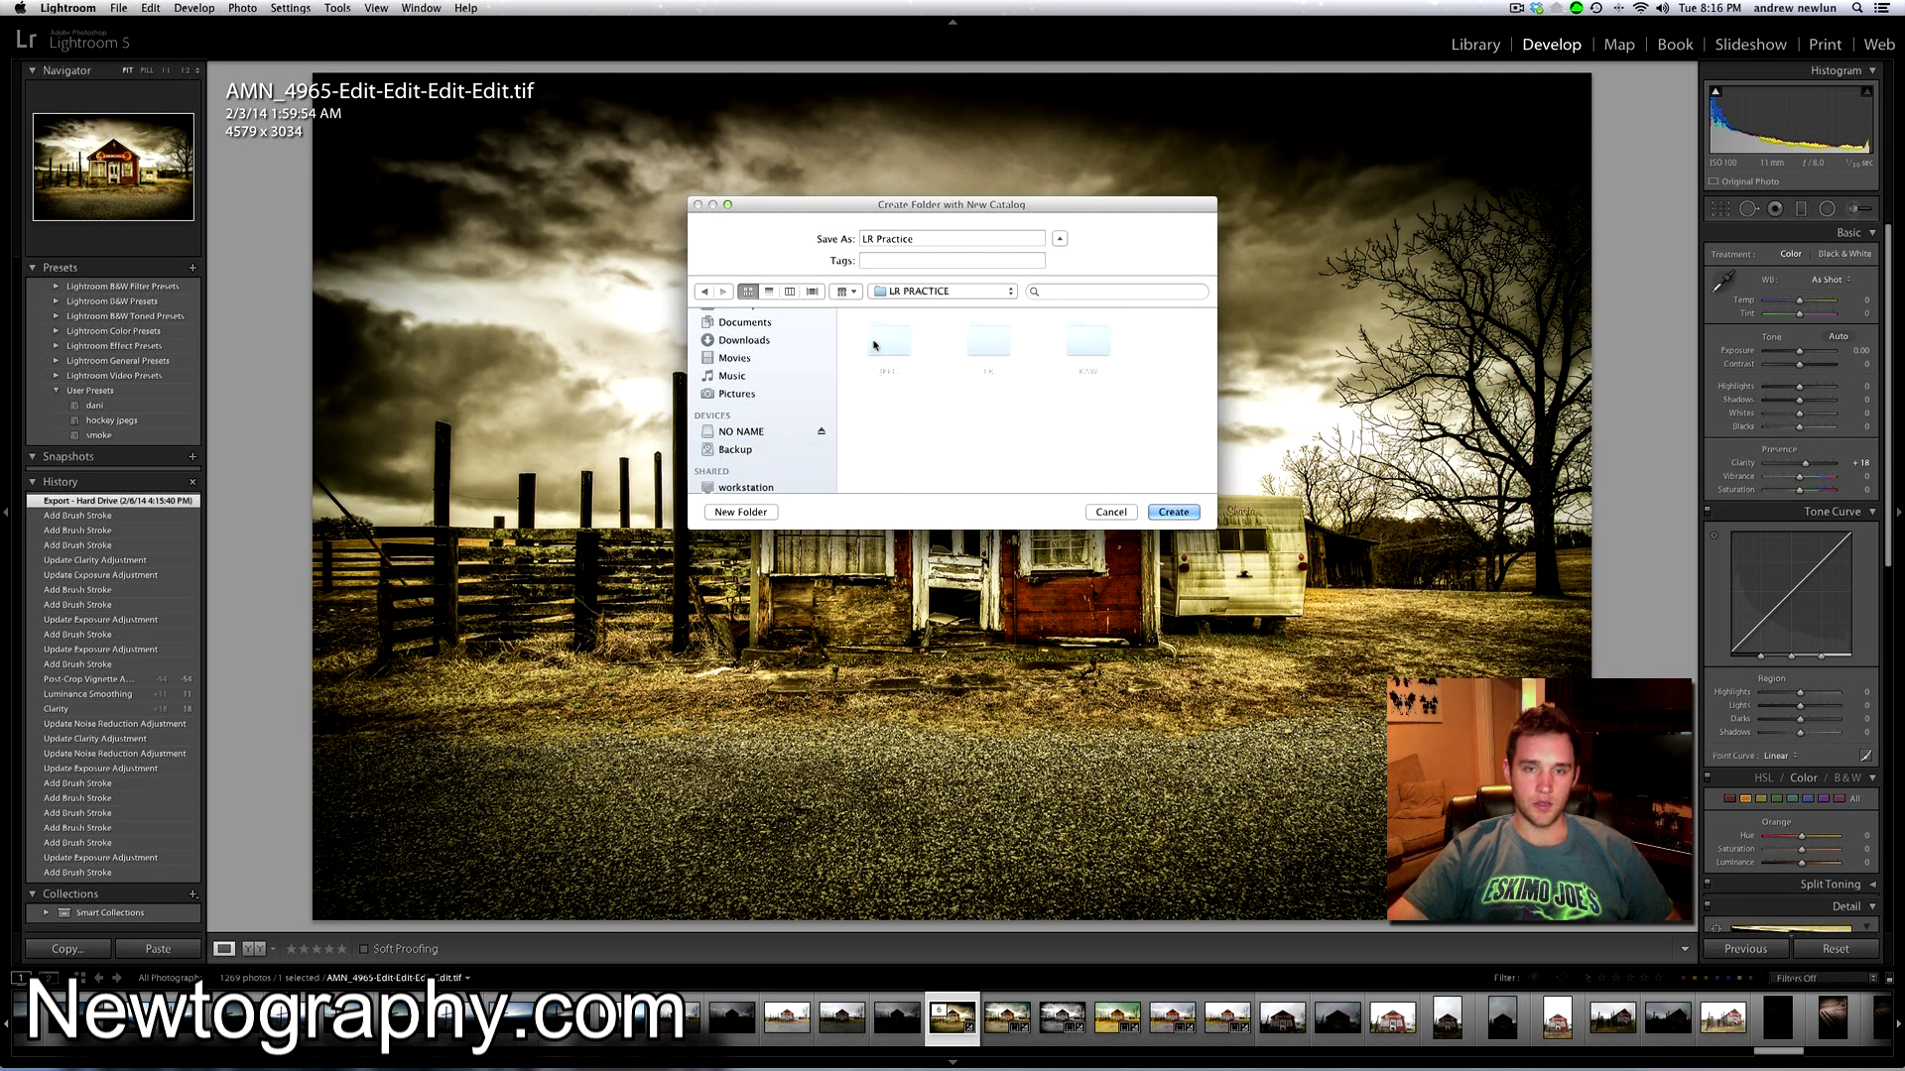
pyautogui.doubleClick(995, 342)
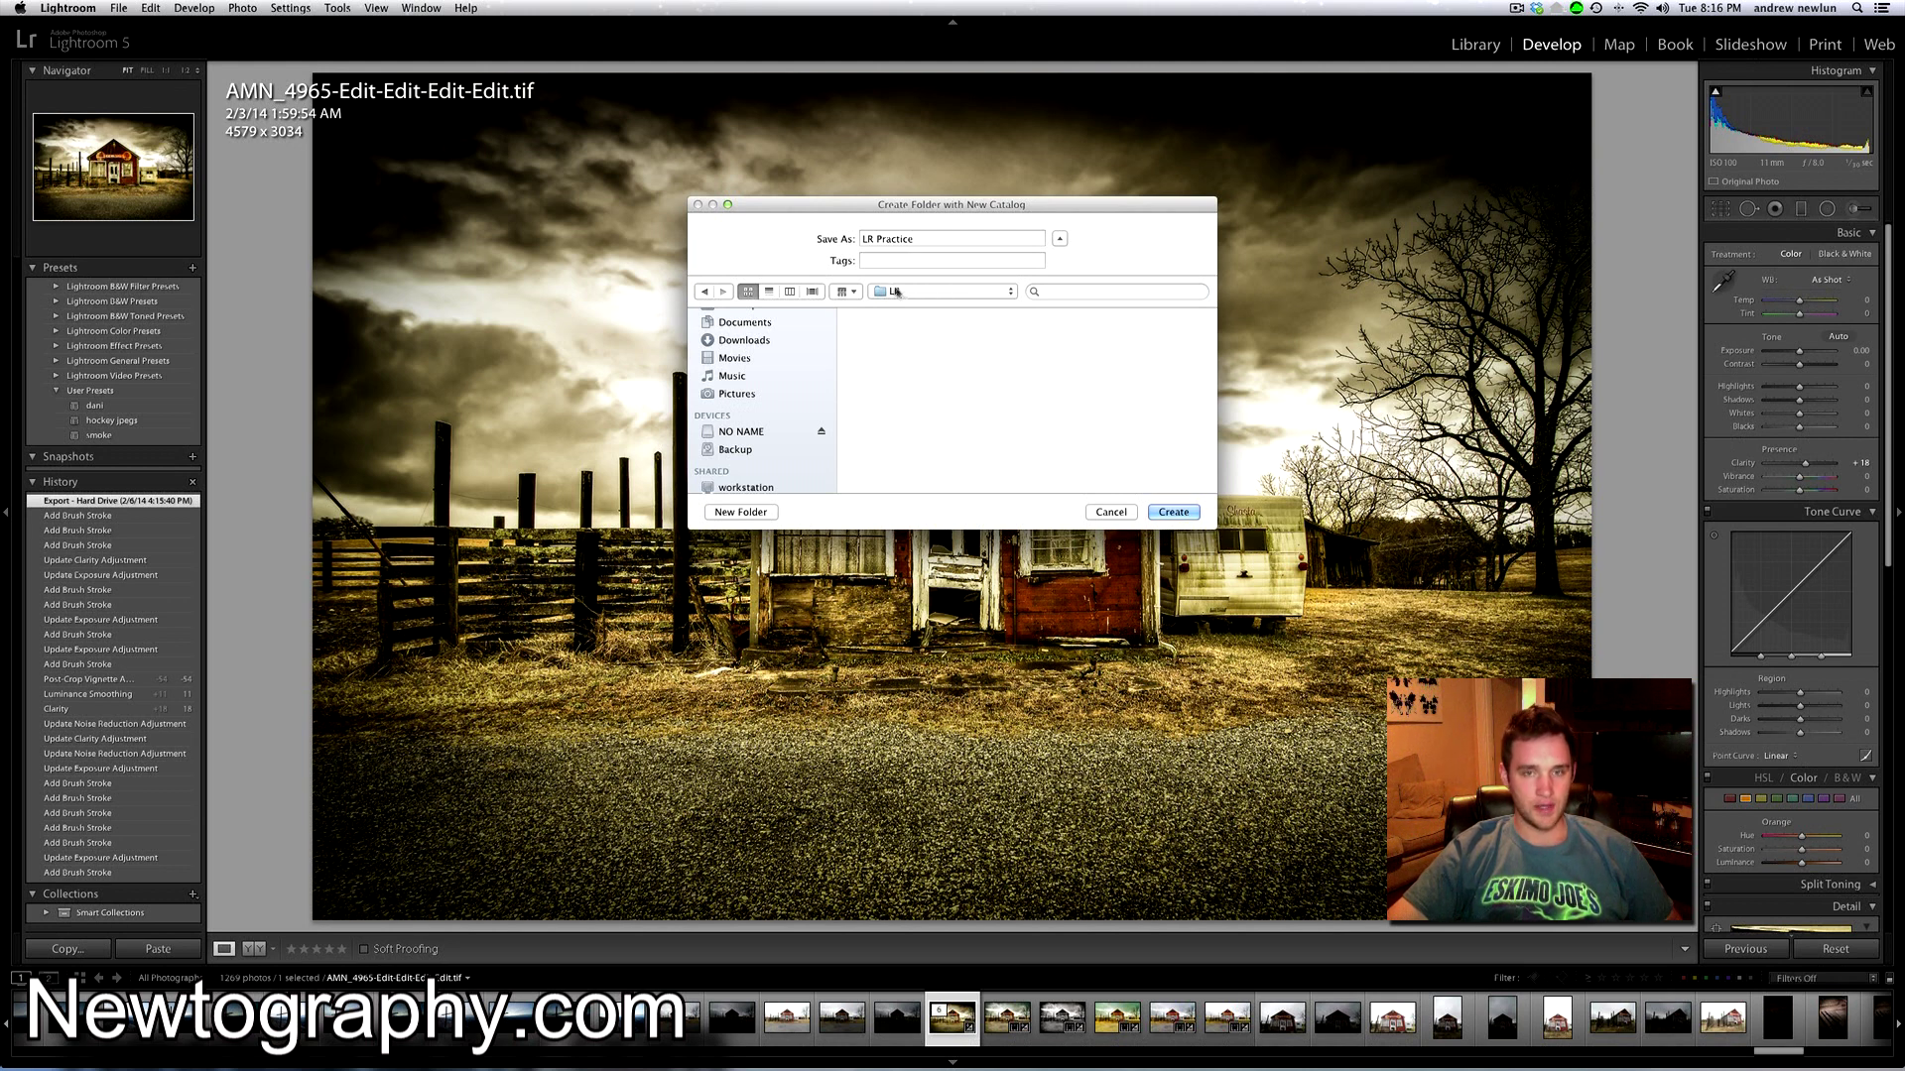
pyautogui.press('Return')
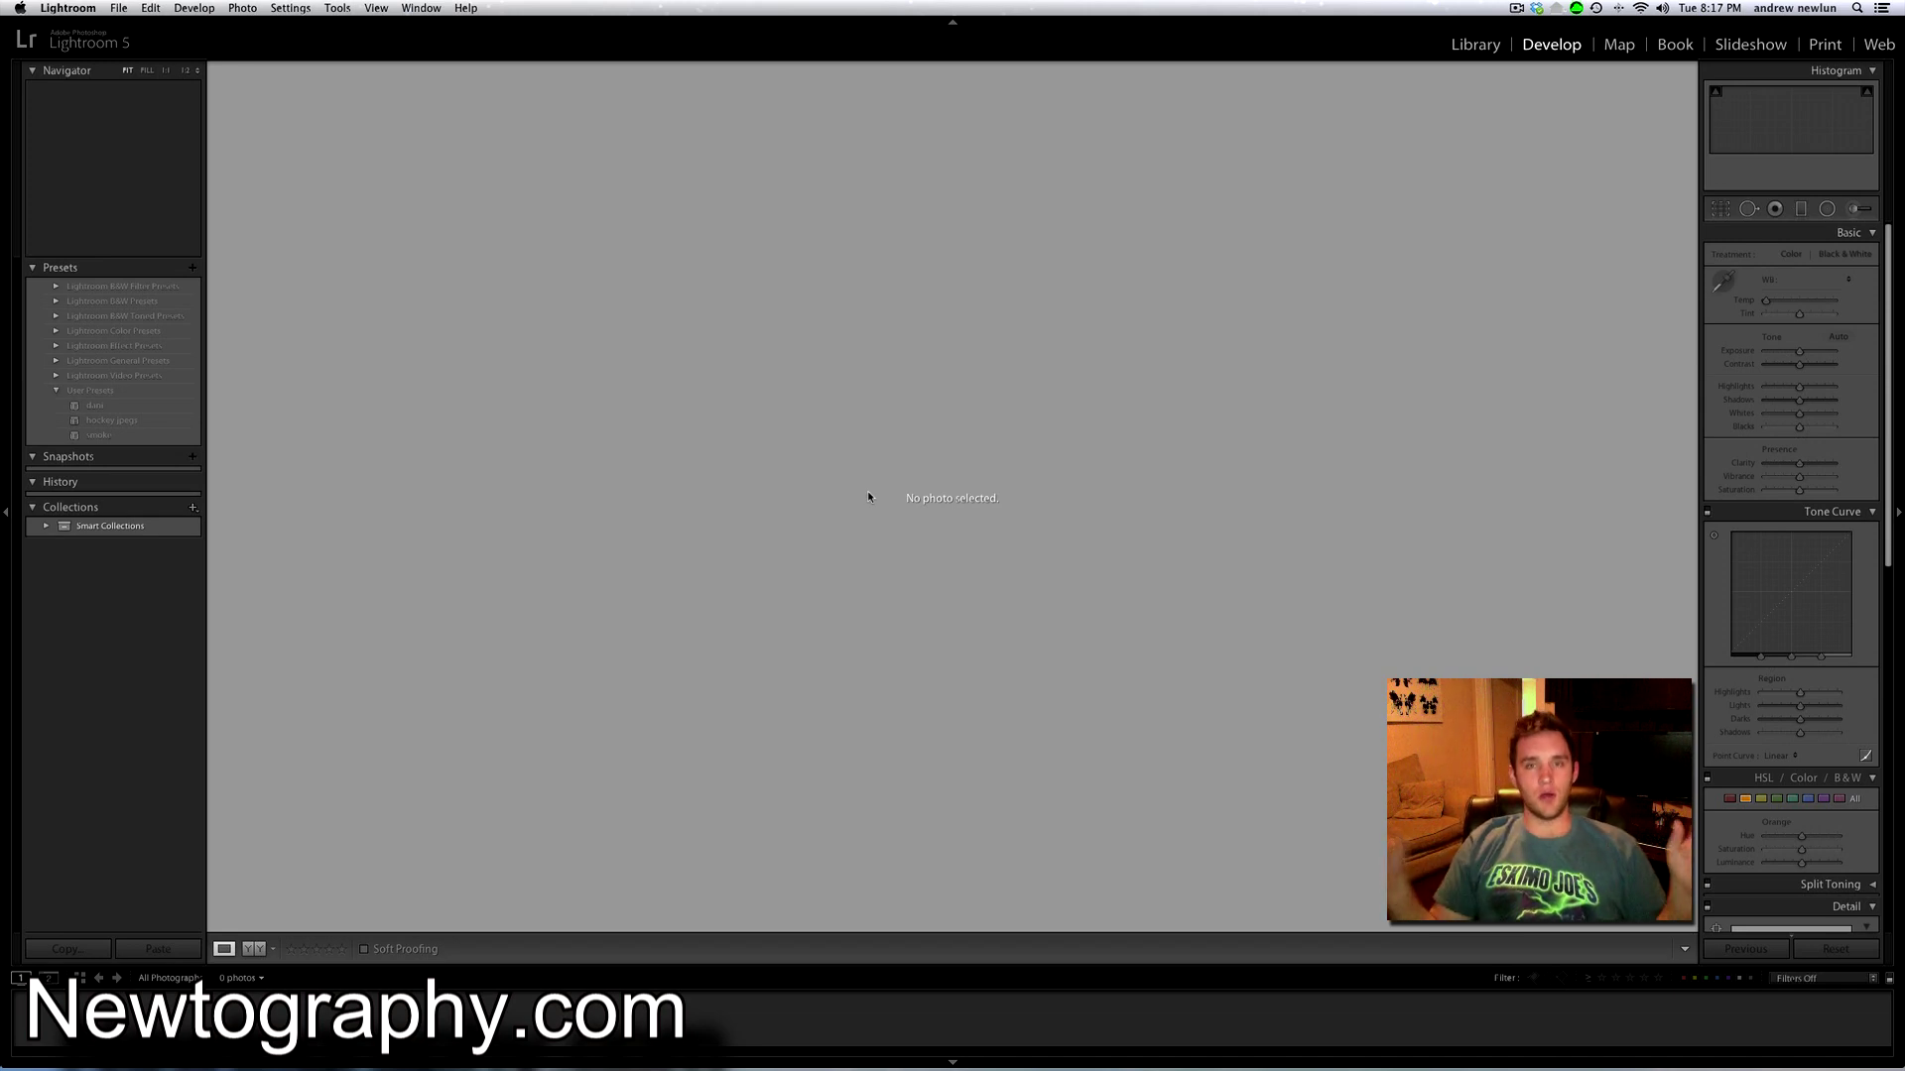
# Switch to Finder and move the whole LR PRACTICE folder from NT PG Vids into the Memory Card folder.
pyautogui.hotkey('ctrl', 'Right')
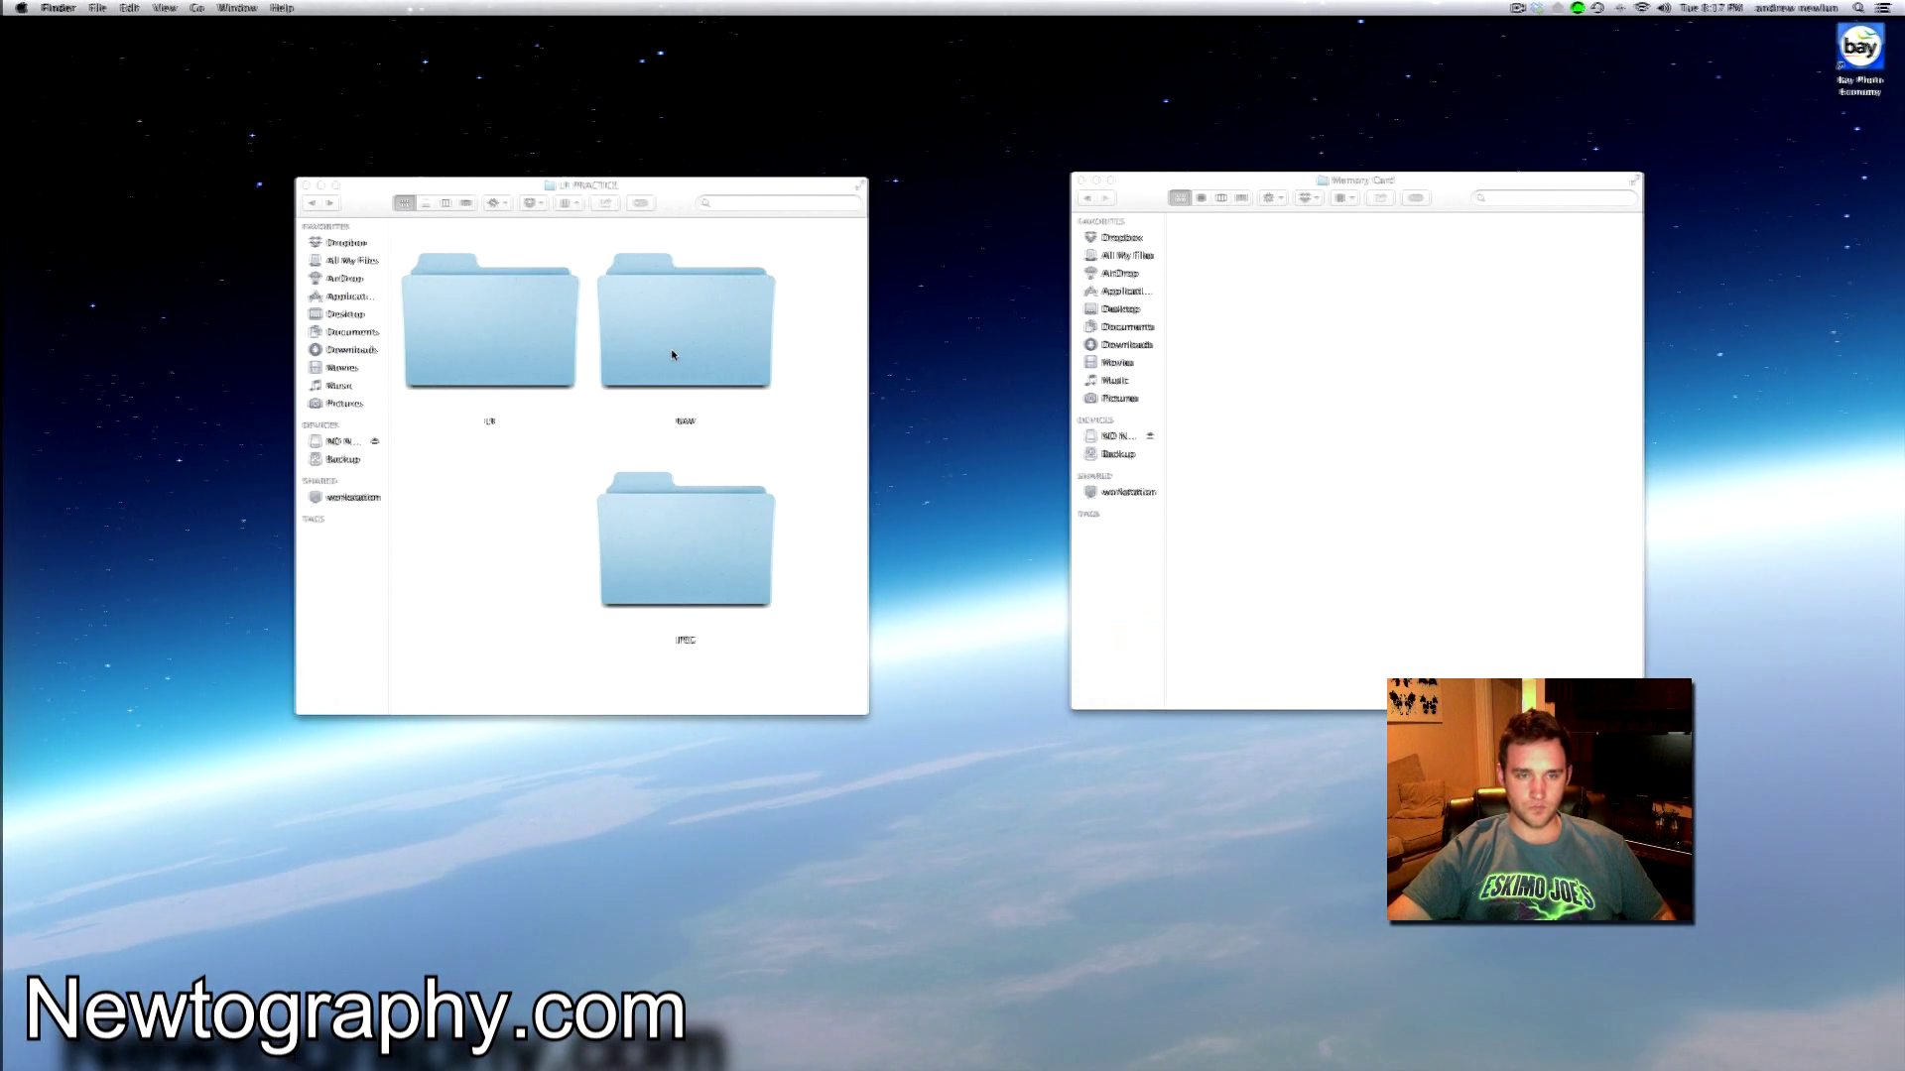
pyautogui.click(317, 204)
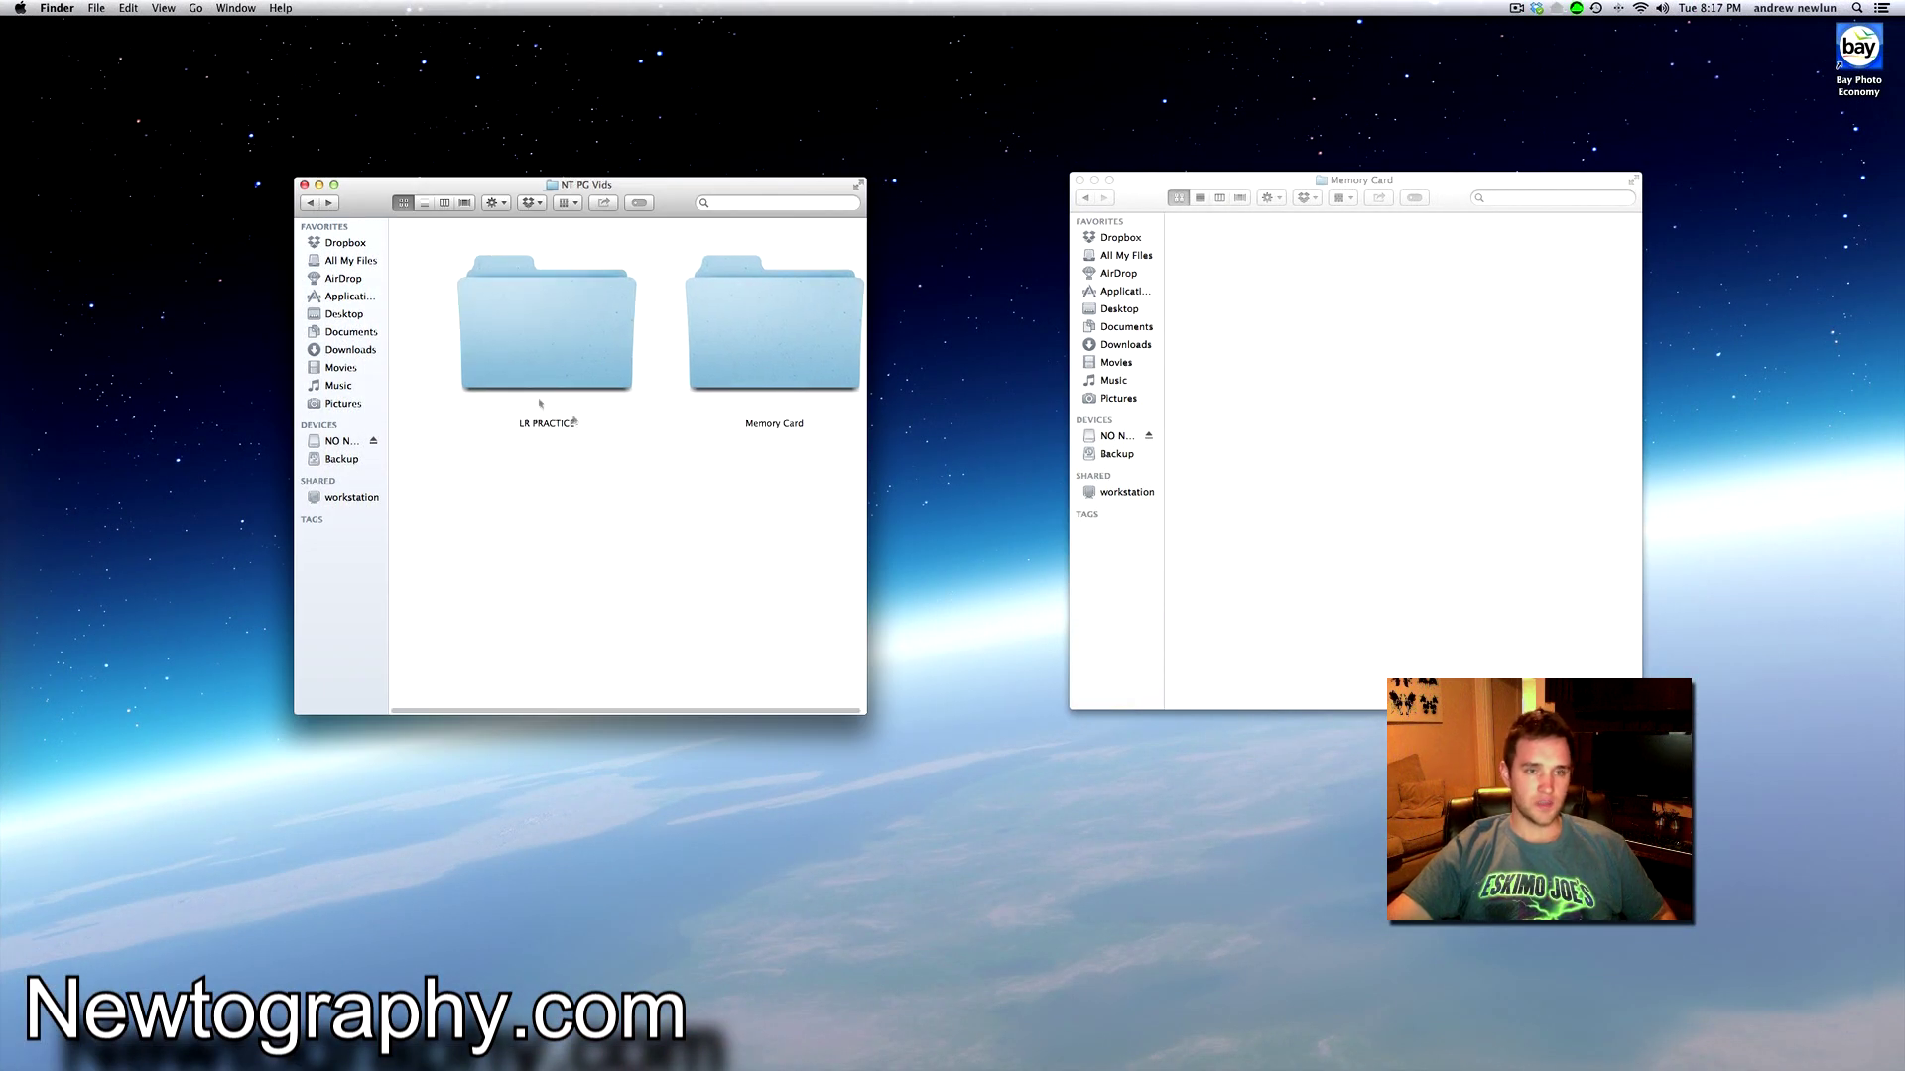
pyautogui.click(565, 317)
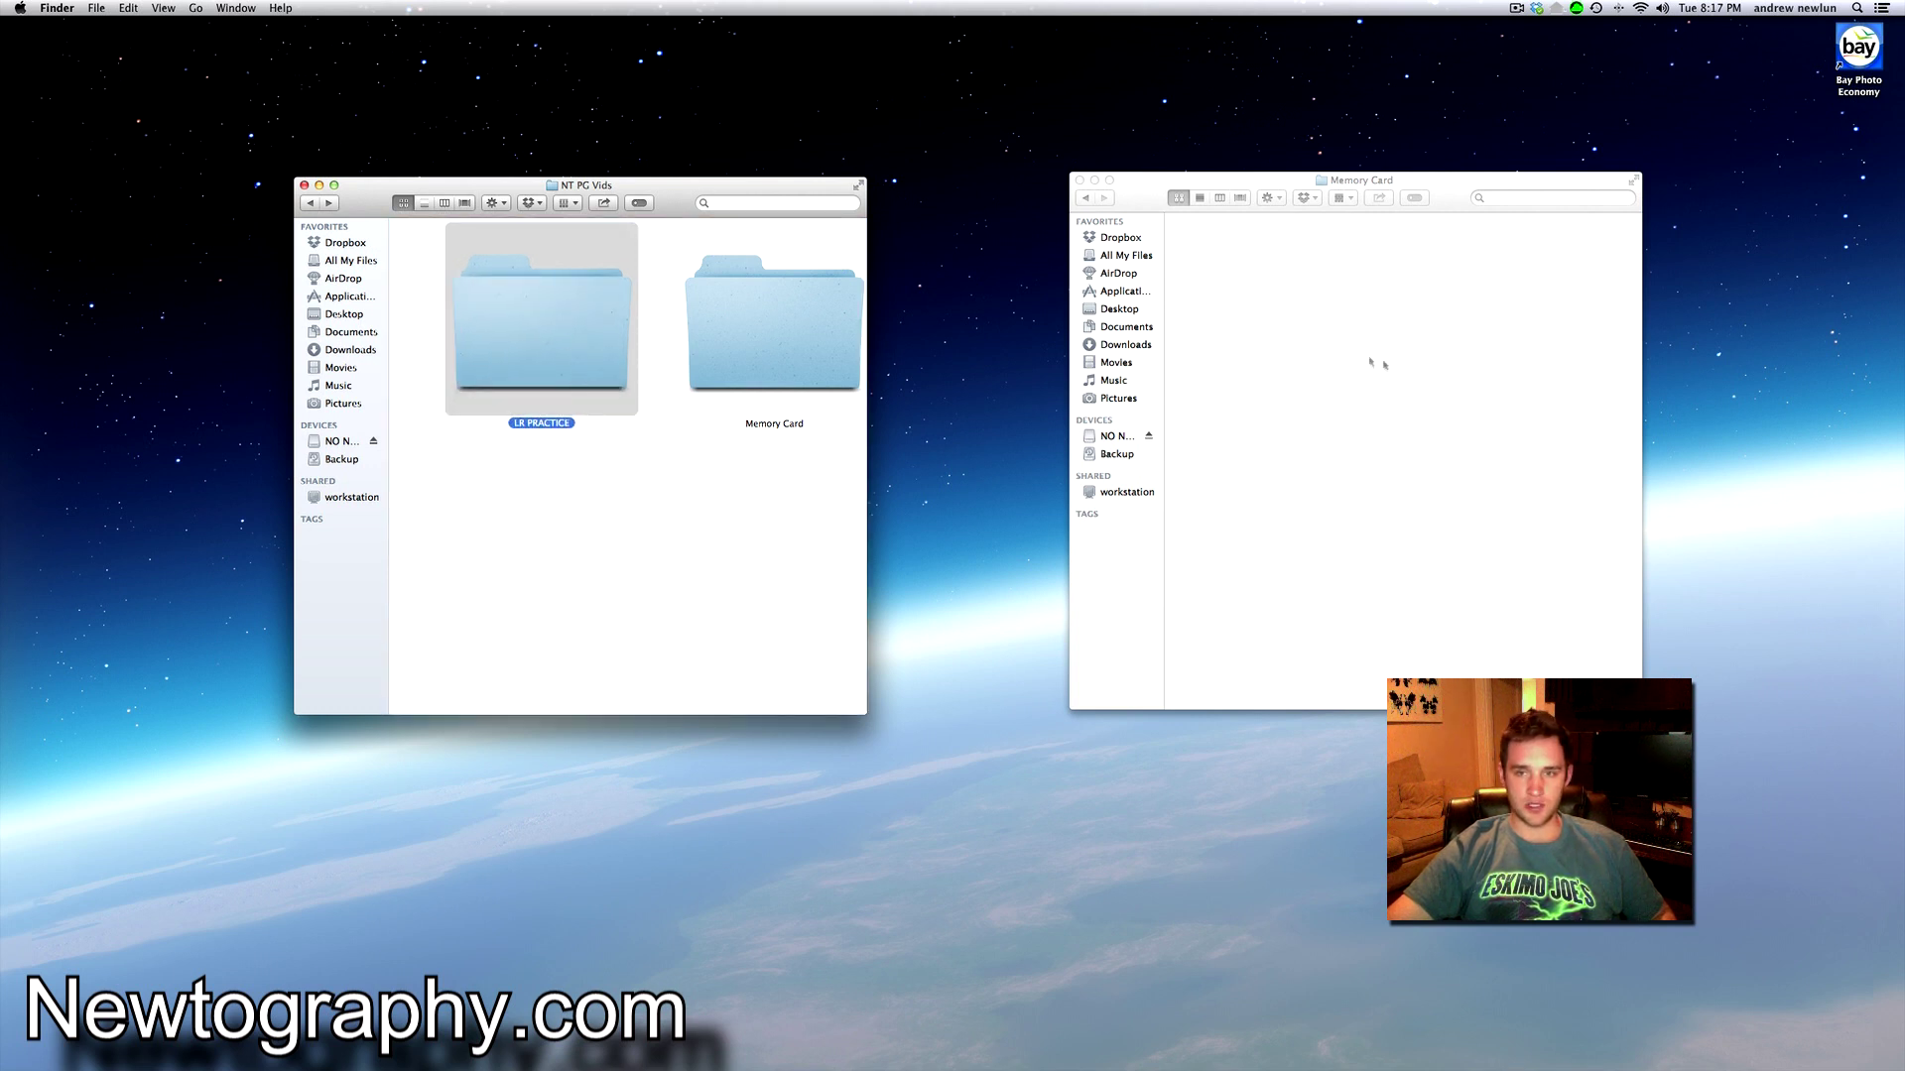
pyautogui.moveTo(536, 340); pyautogui.dragTo(1408, 353)
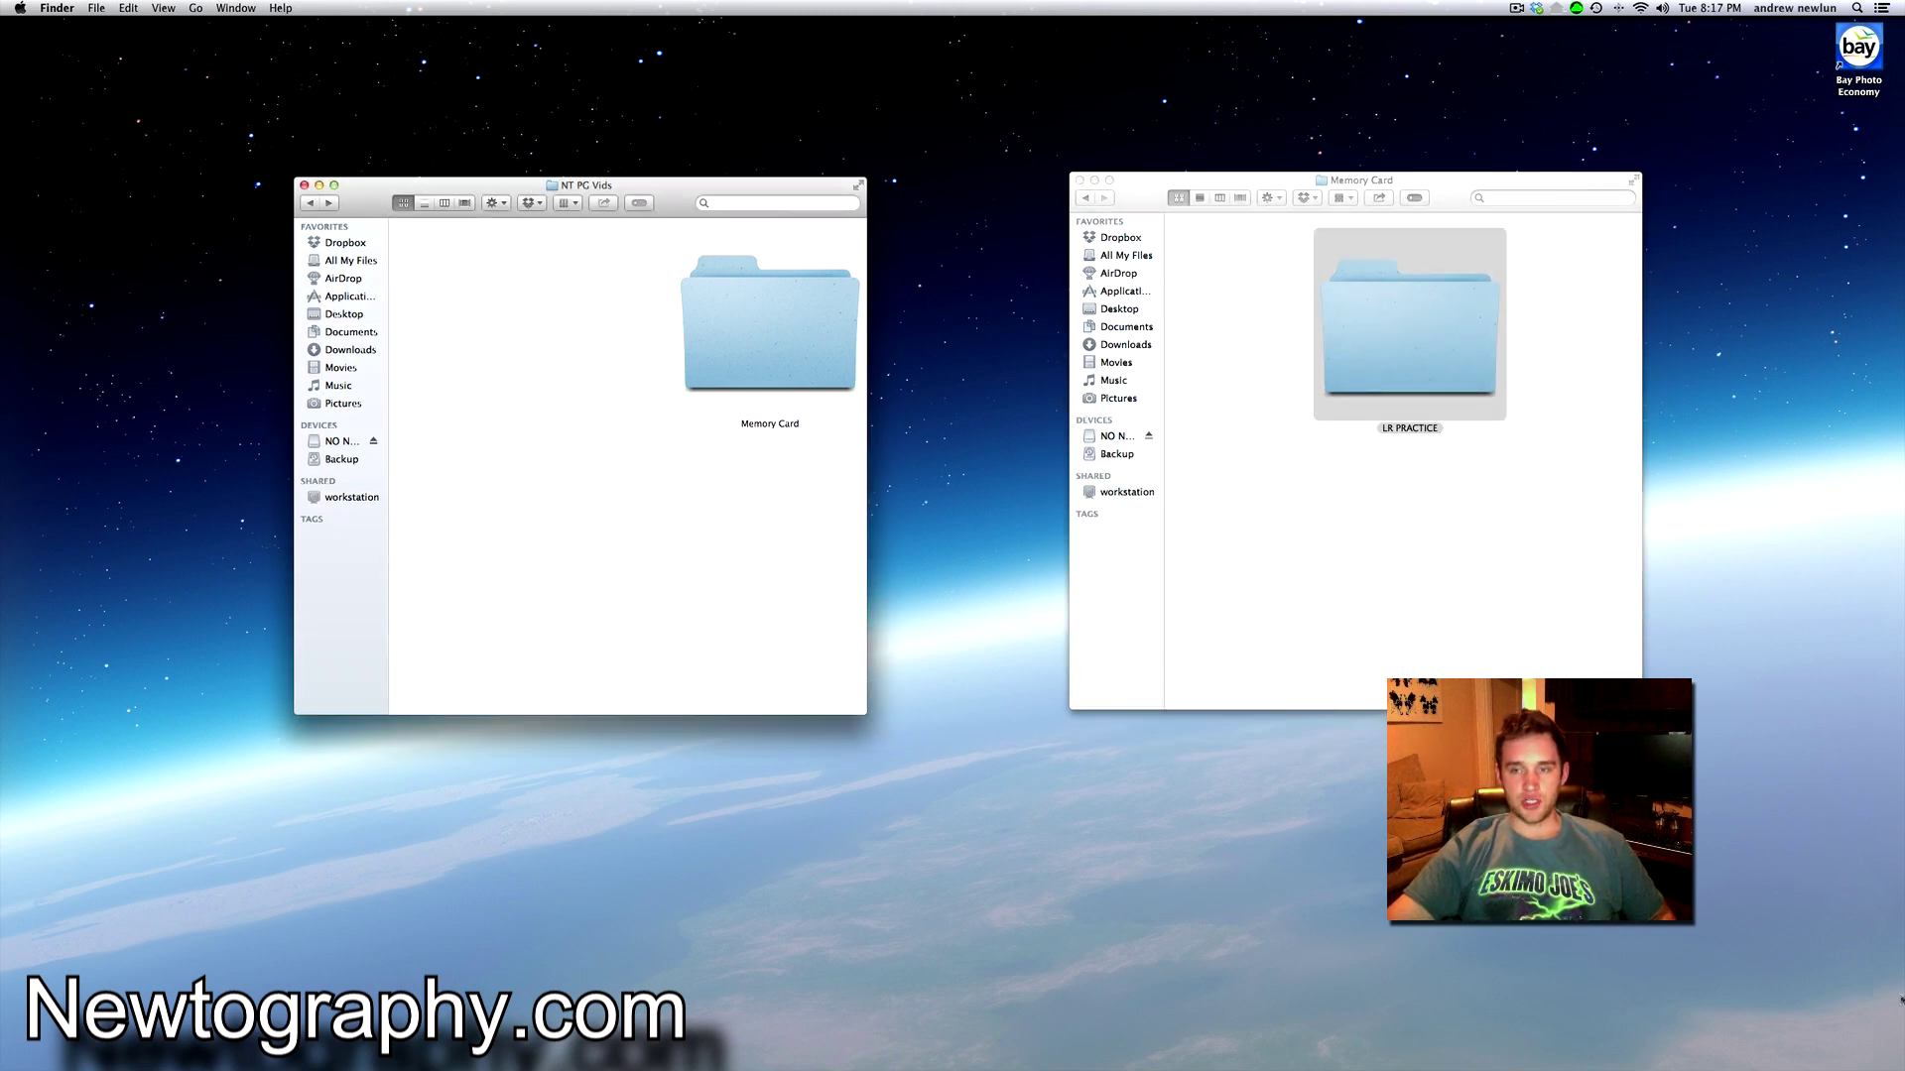
# Open the moved LR PRACTICE folder down to LR and LR Practice to examine the catalog files.
pyautogui.doubleClick(1382, 337)
pyautogui.doubleClick(1283, 311)
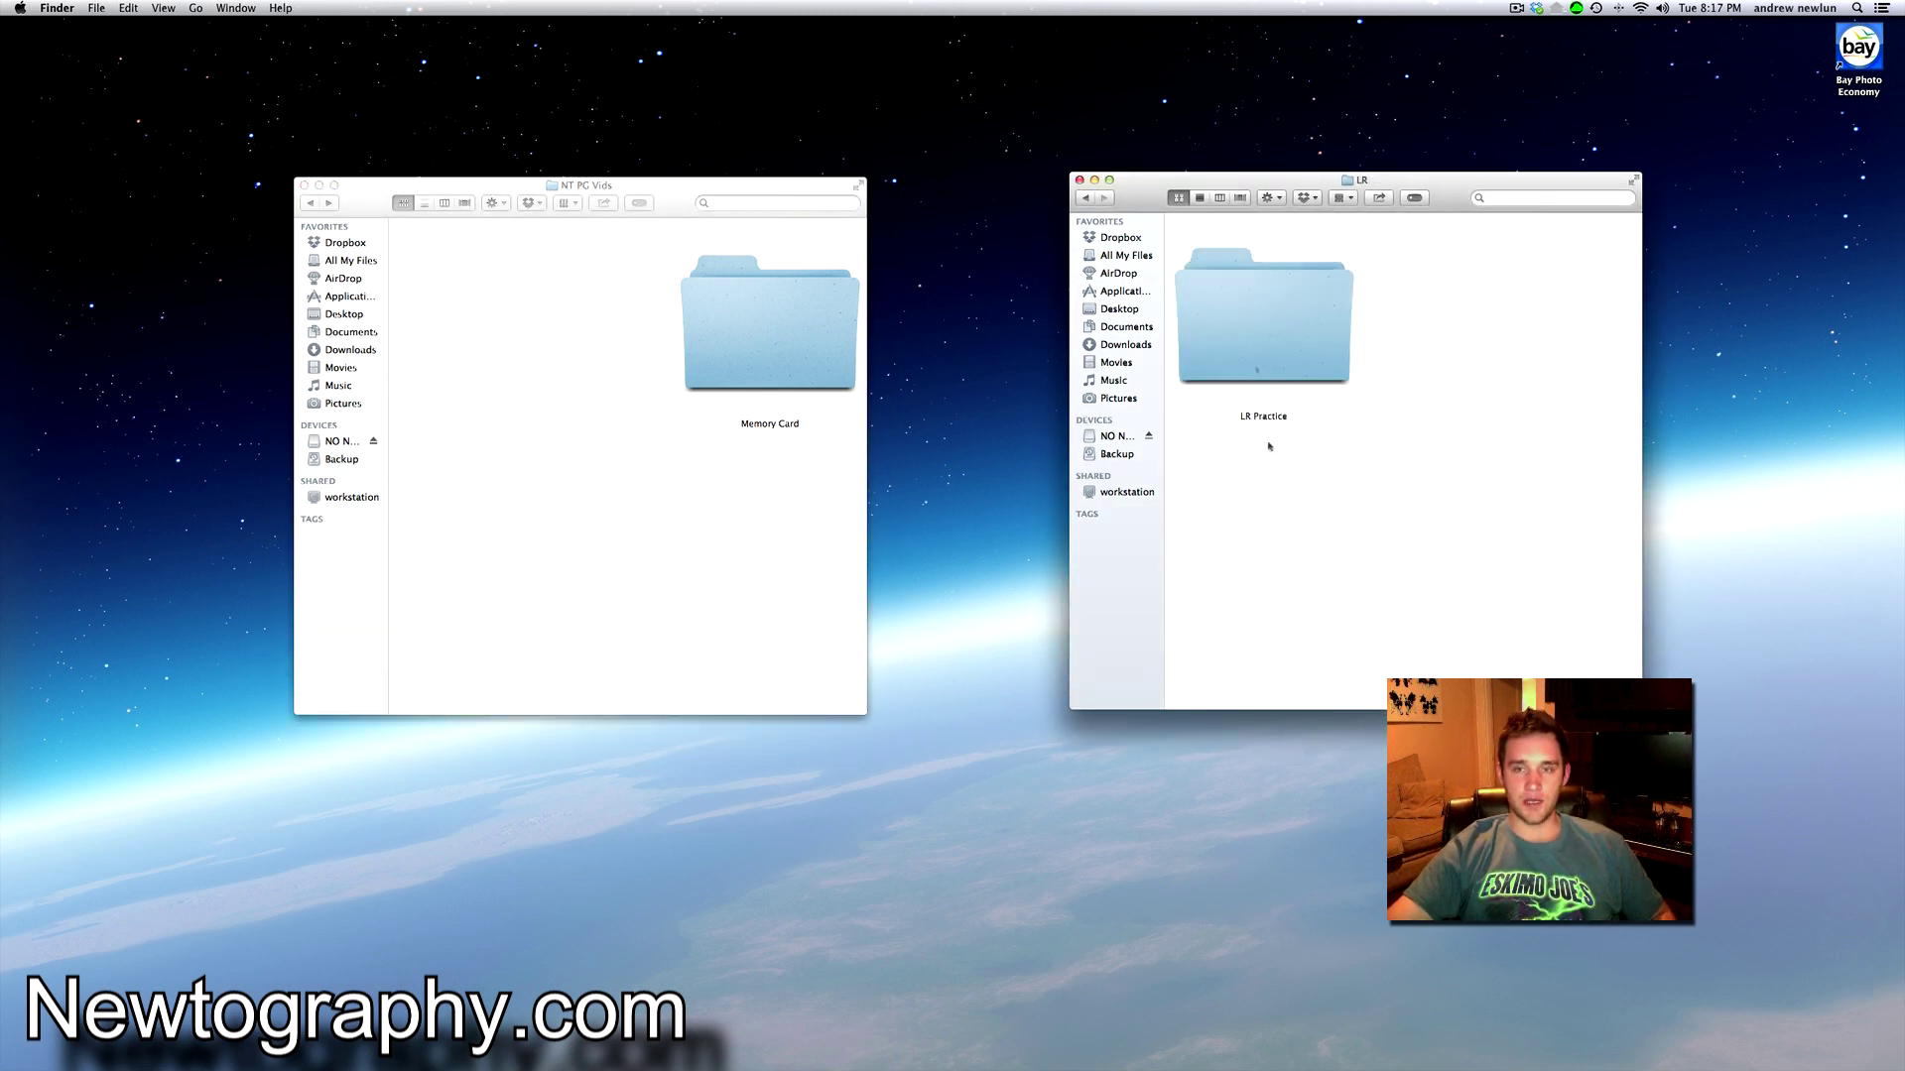
pyautogui.doubleClick(1271, 344)
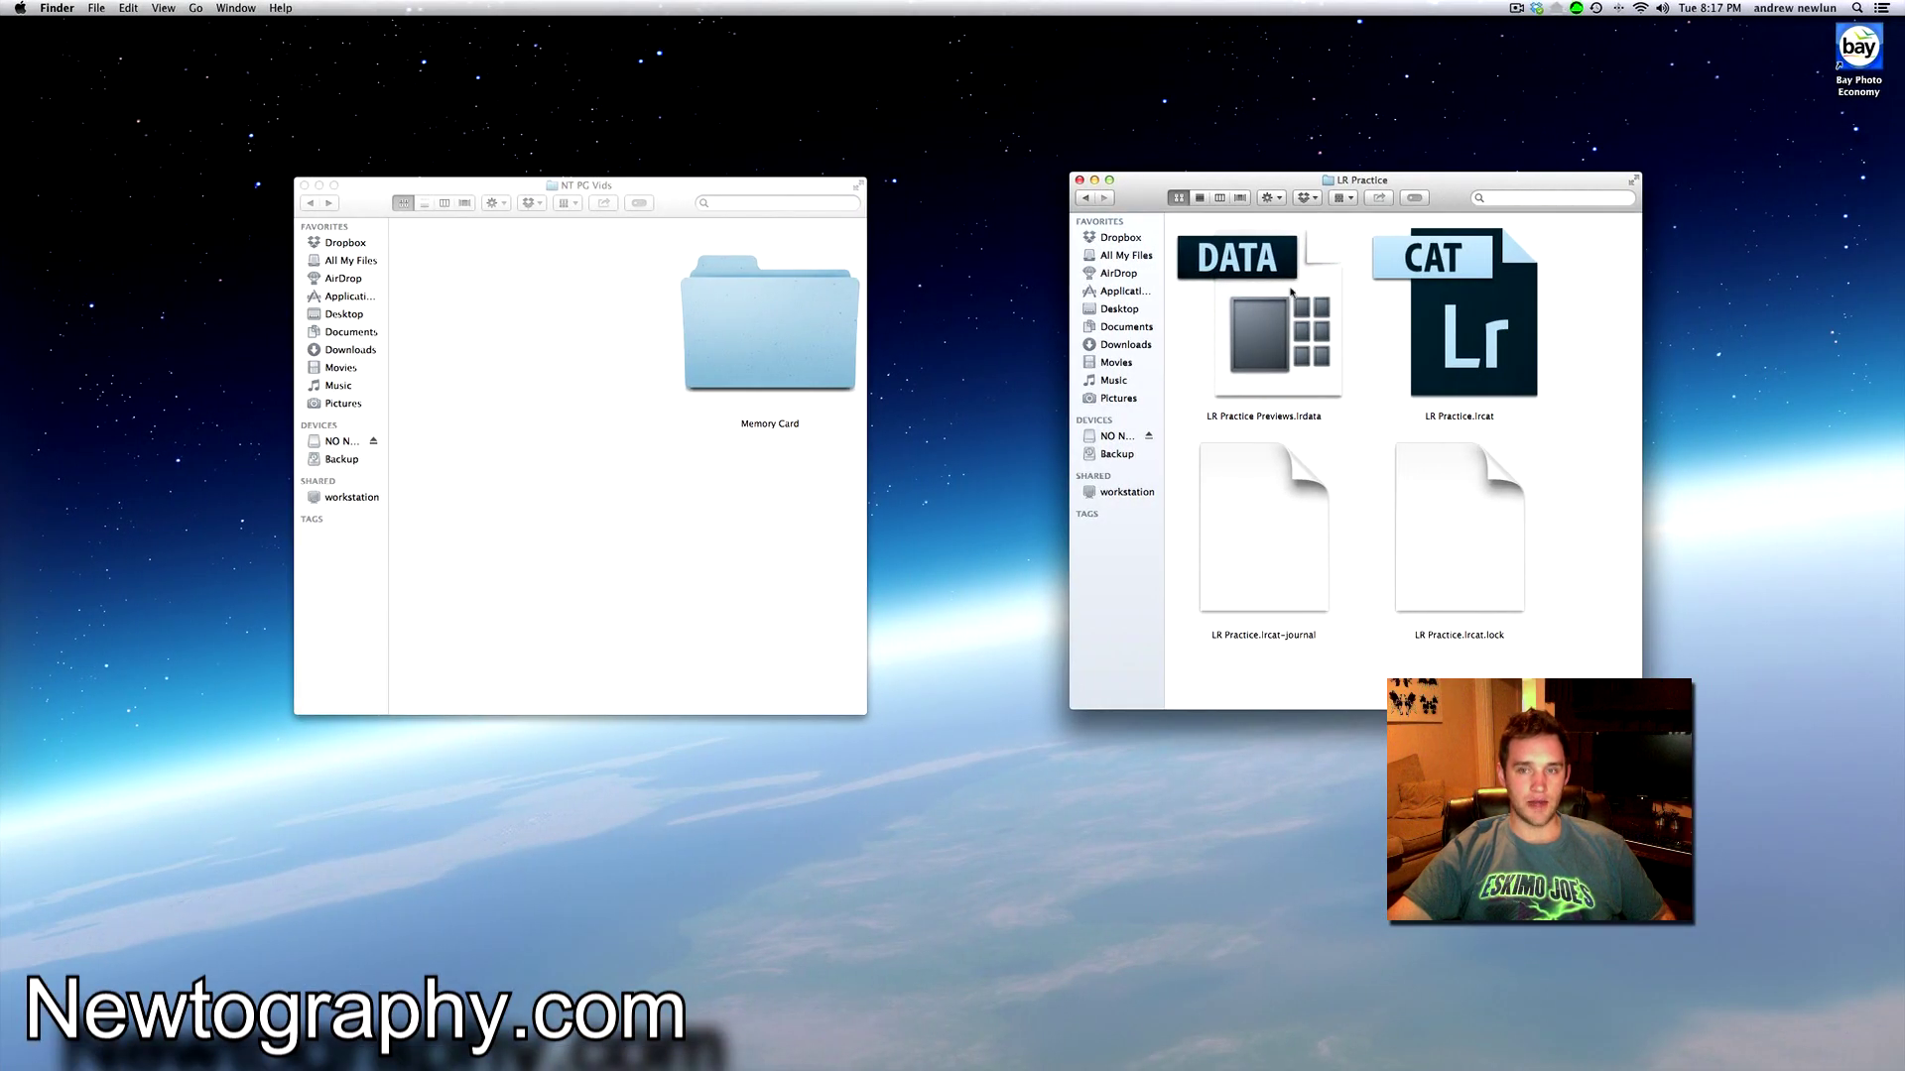
# Move the LR PRACTICE folder from Memory Card back into the NT PG Vids folder.
pyautogui.click(1088, 199)
pyautogui.click(1088, 199)
pyautogui.moveTo(1409, 317); pyautogui.dragTo(523, 314)
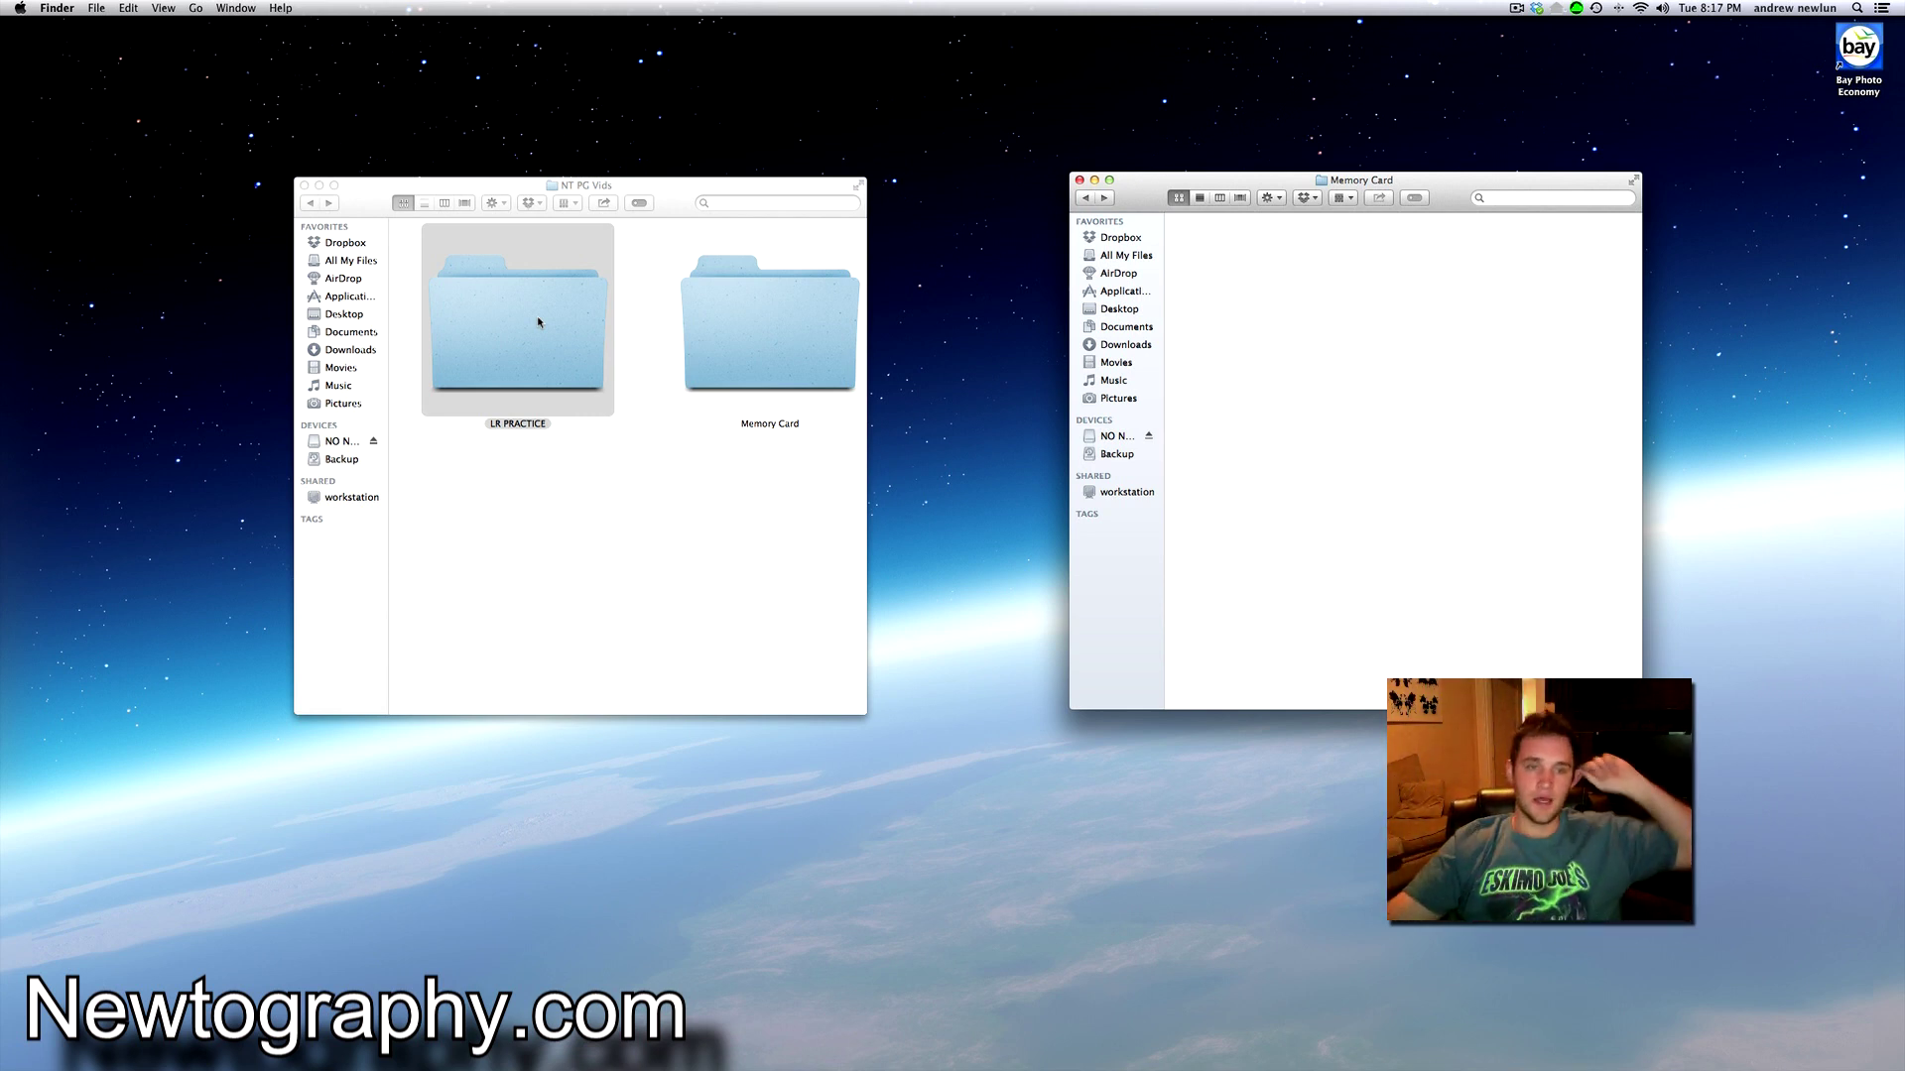
# Clean up the arrangement of the folder icons in the NT PG Vids folder.
pyautogui.rightClick(615, 525)
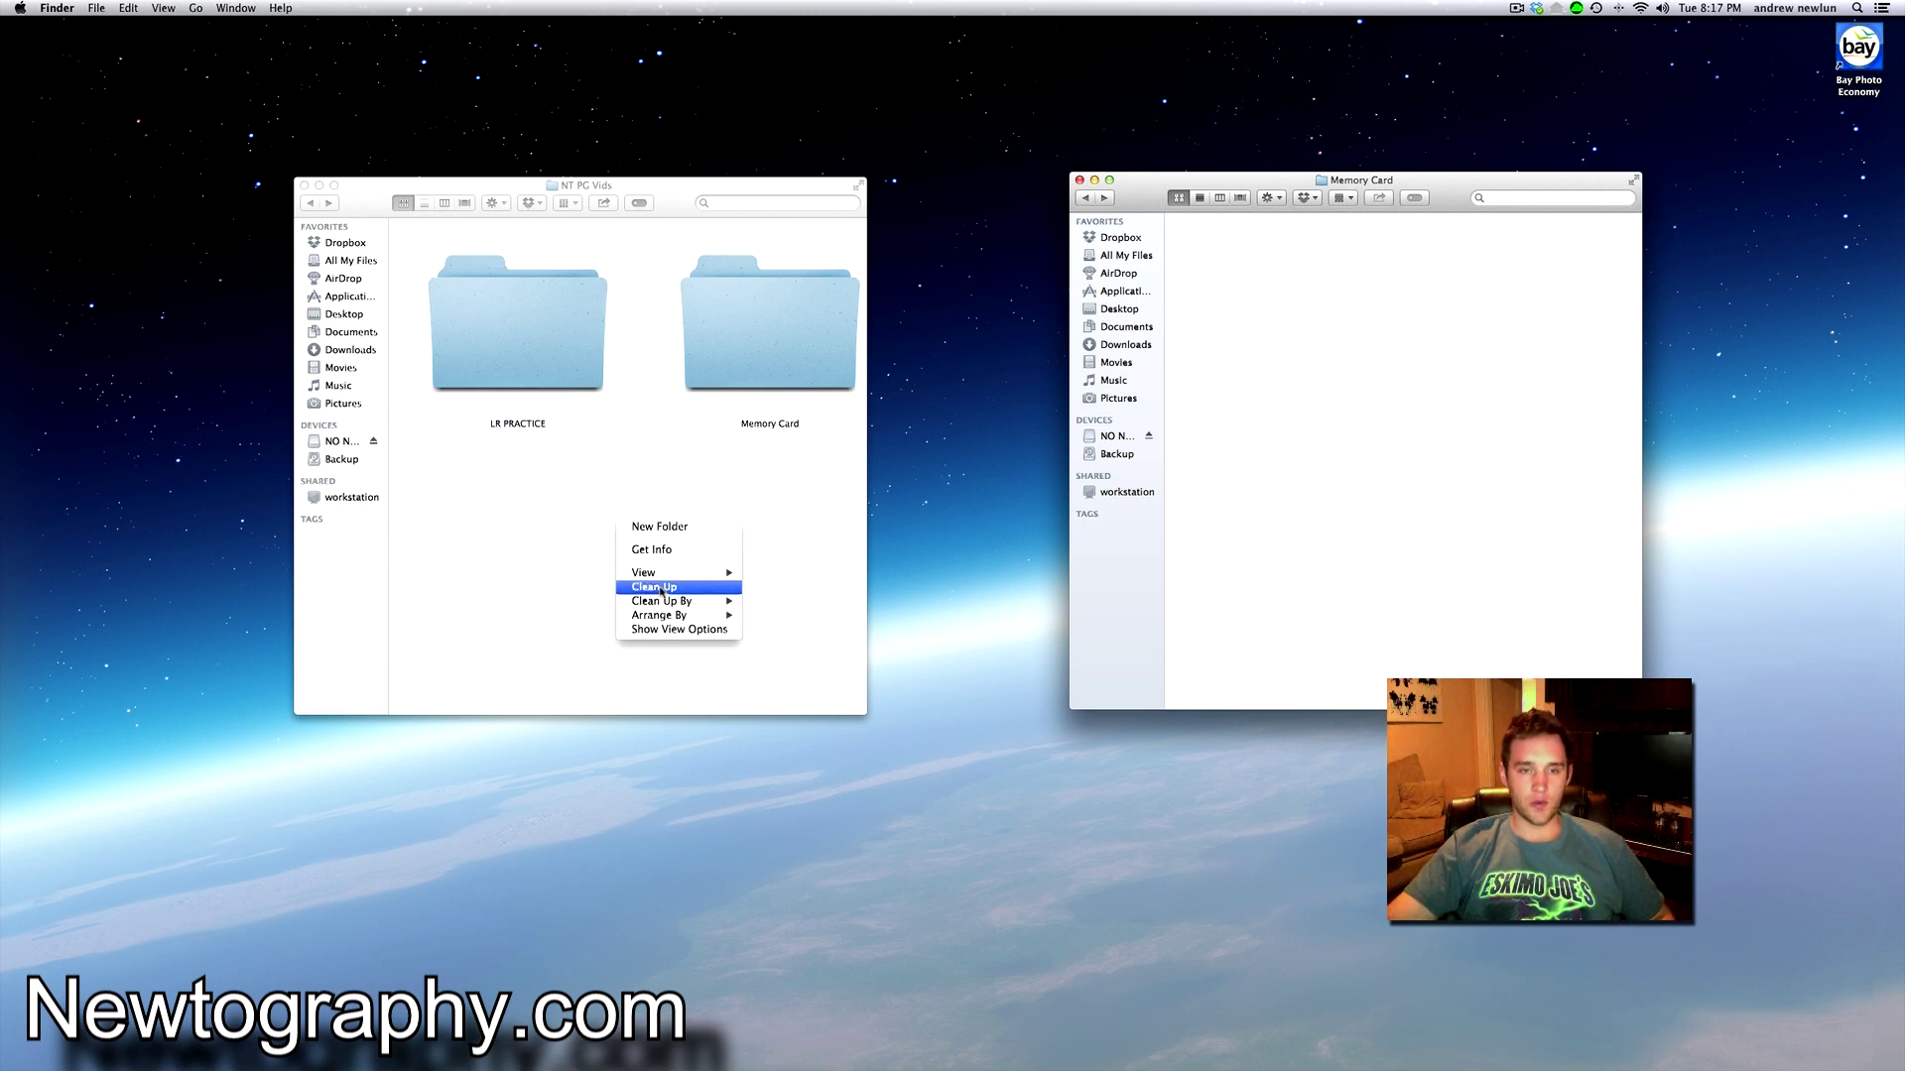
pyautogui.click(638, 587)
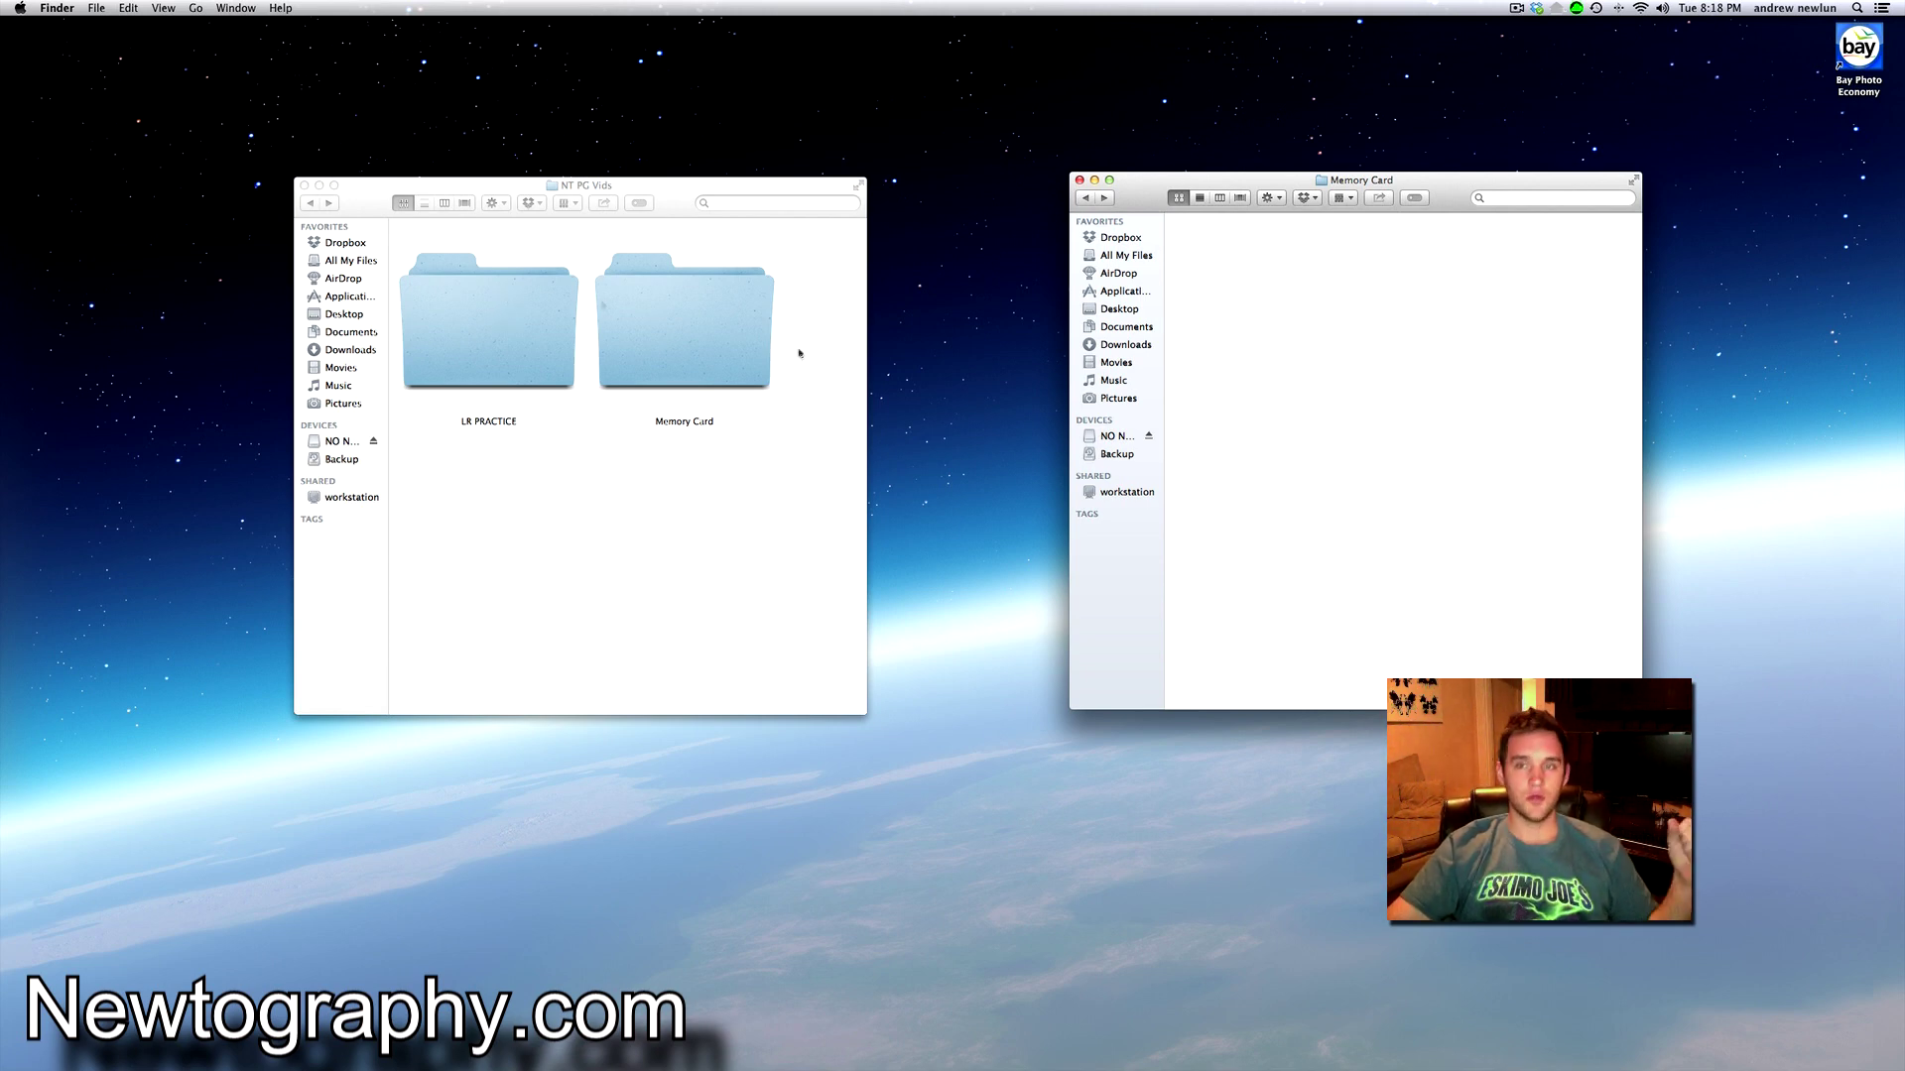
# Switch to Lightroom and look through the Library, Develop, Map, Book, Slideshow, Print and Web modules, ending back in Library.
pyautogui.hotkey('ctrl', 'Left')
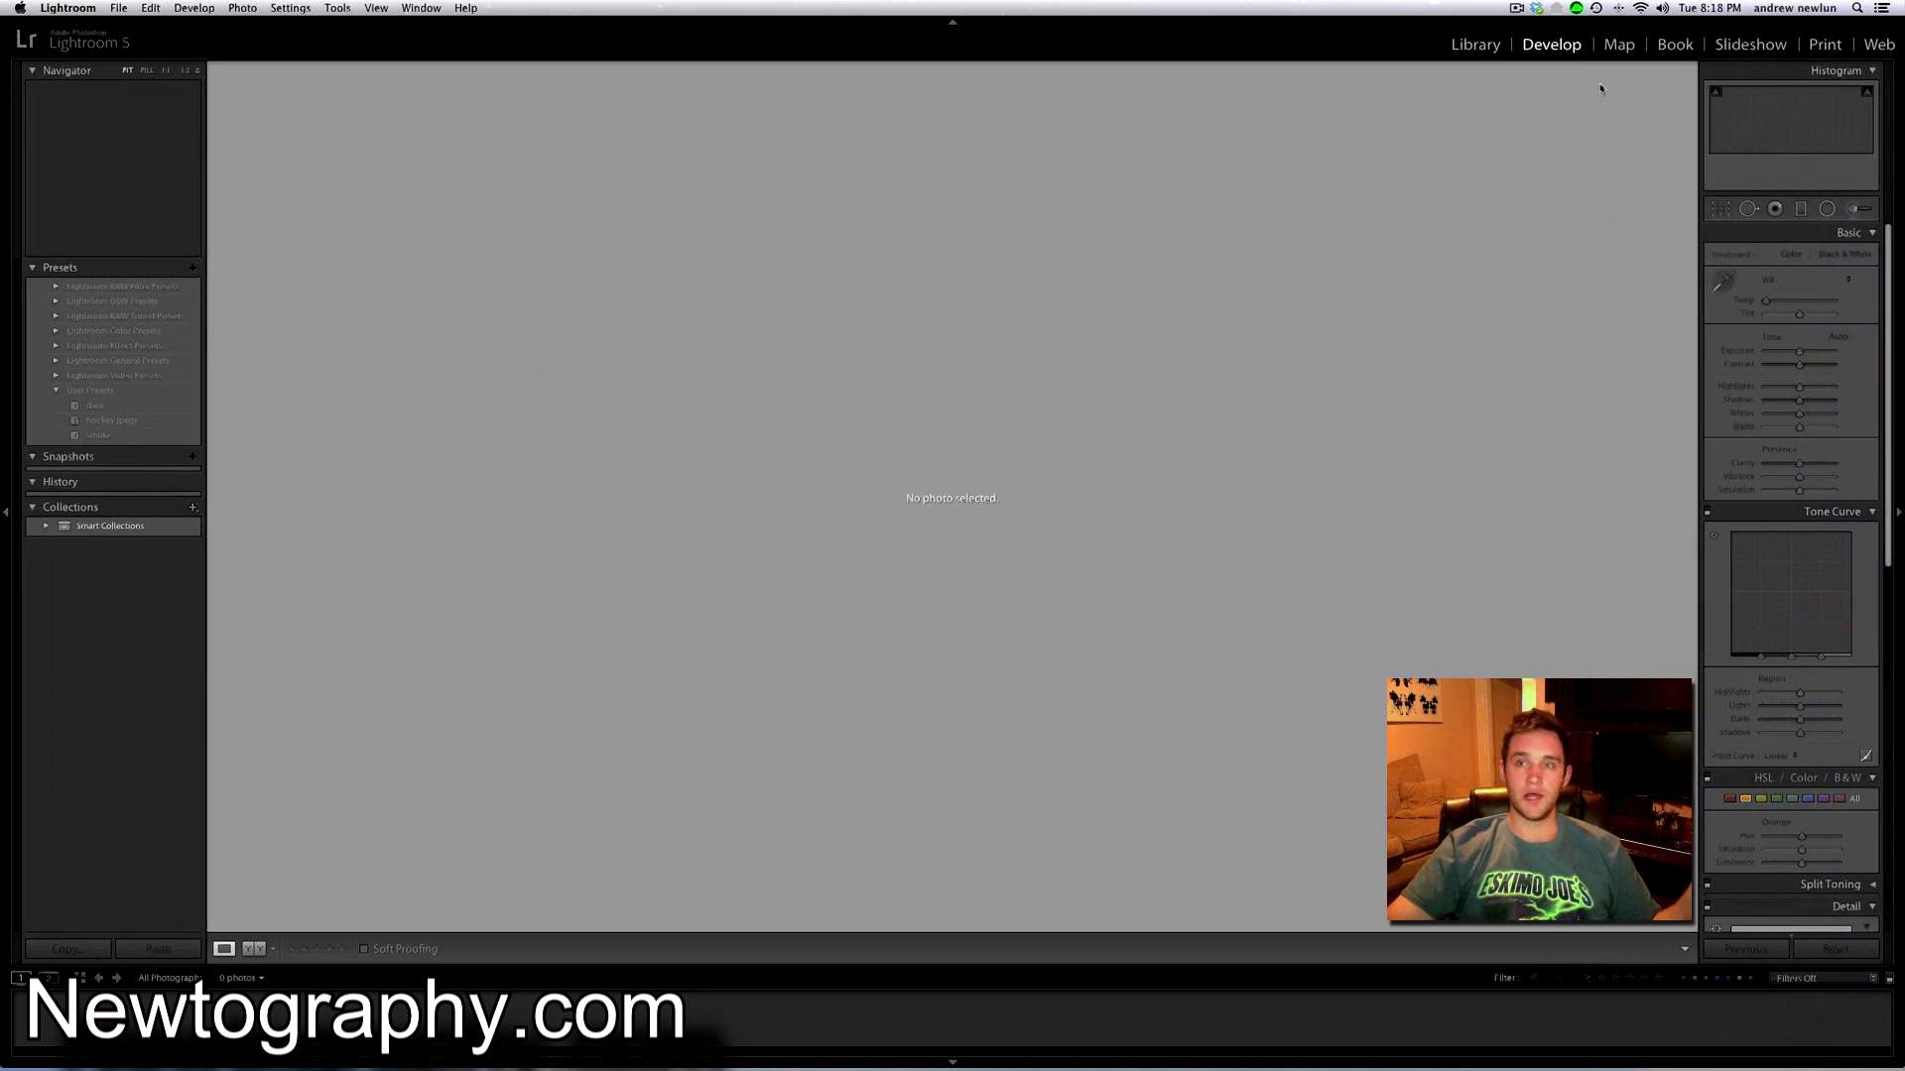
pyautogui.click(1474, 44)
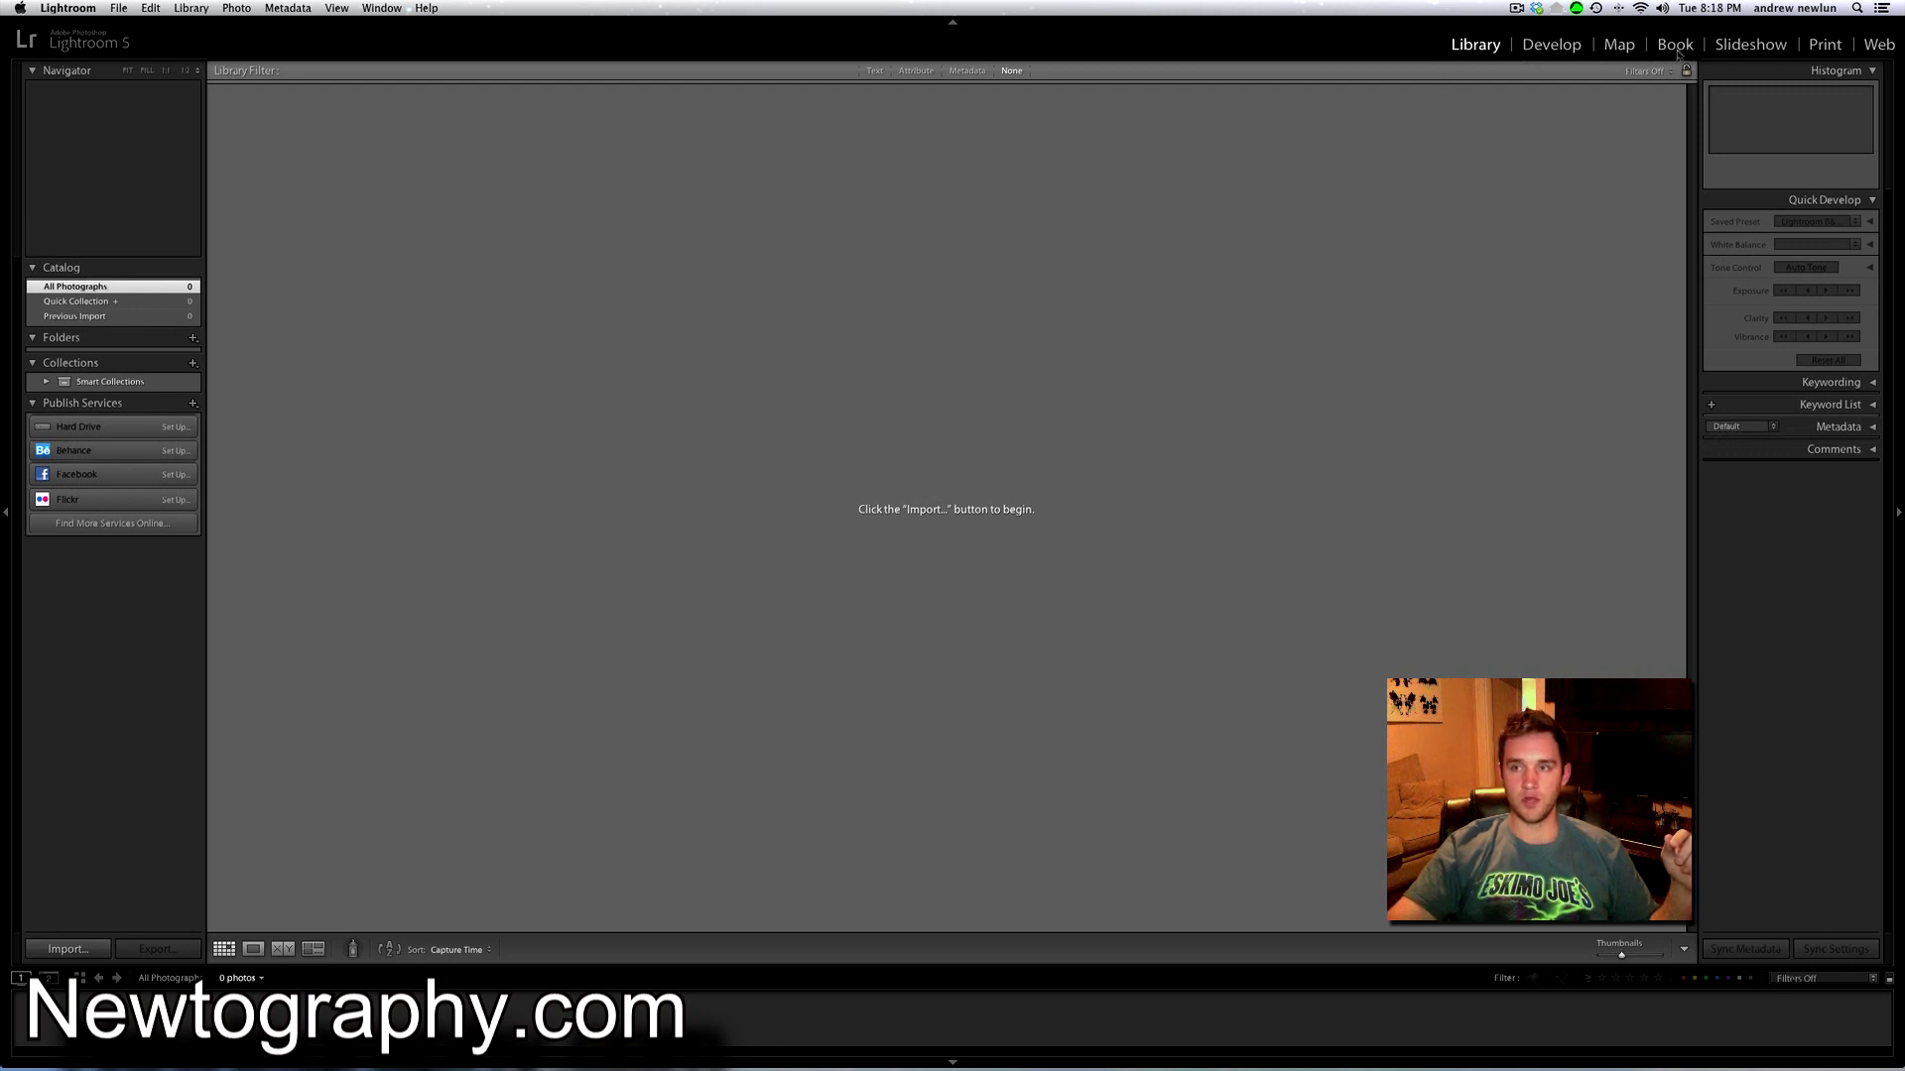
pyautogui.click(1553, 45)
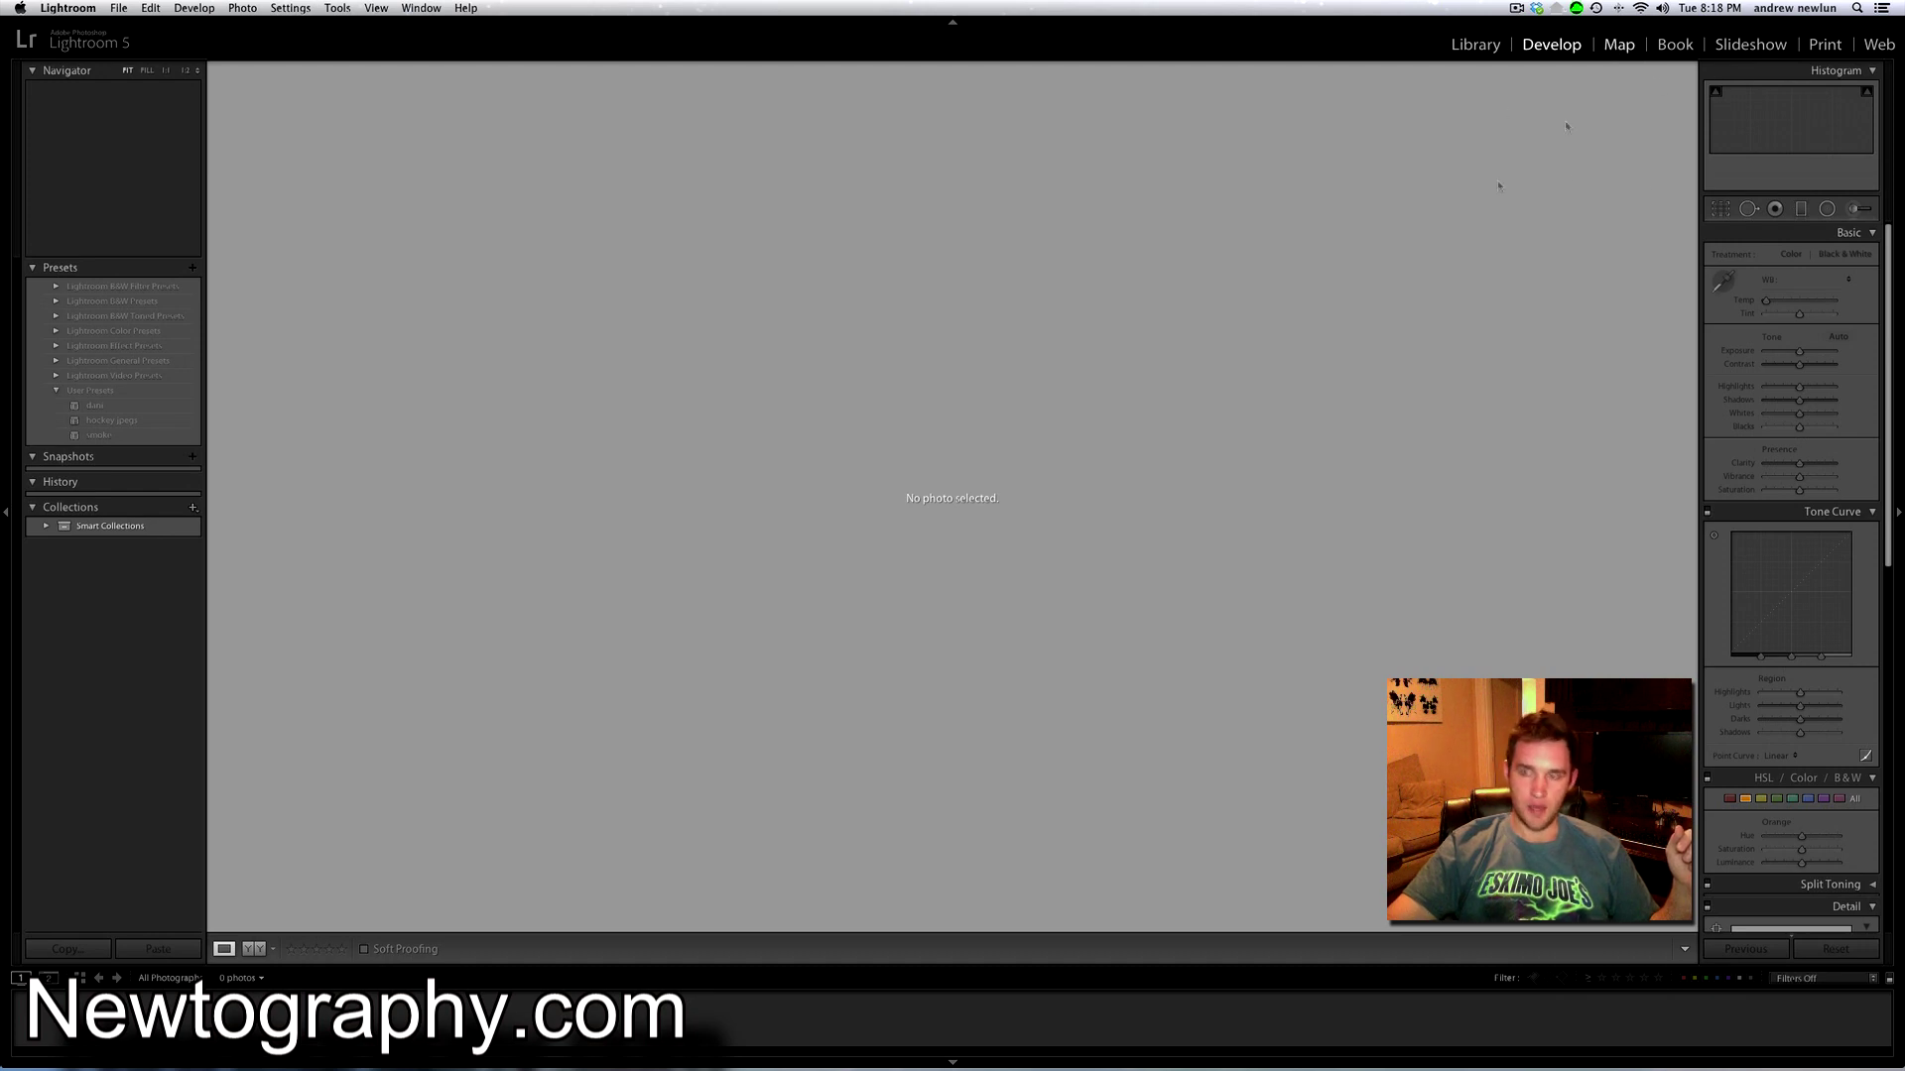
pyautogui.click(1619, 44)
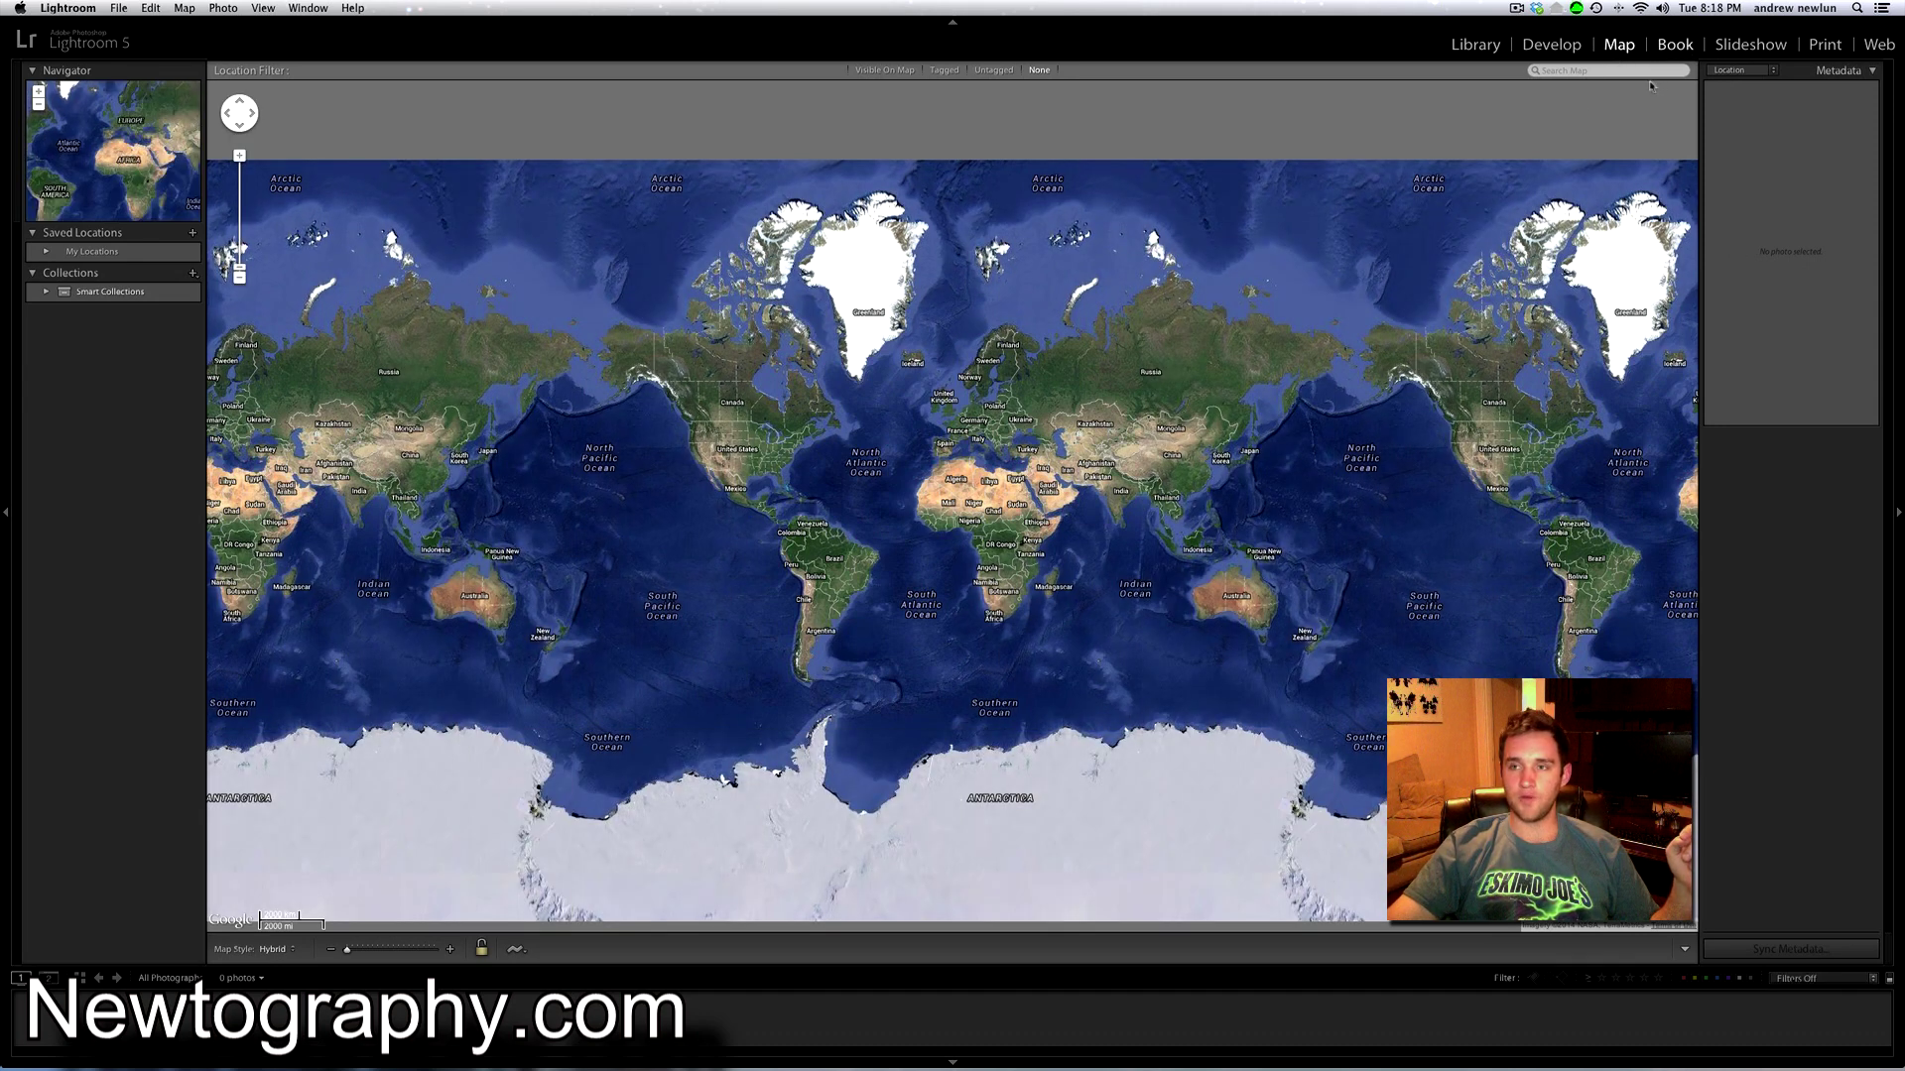
pyautogui.click(1665, 44)
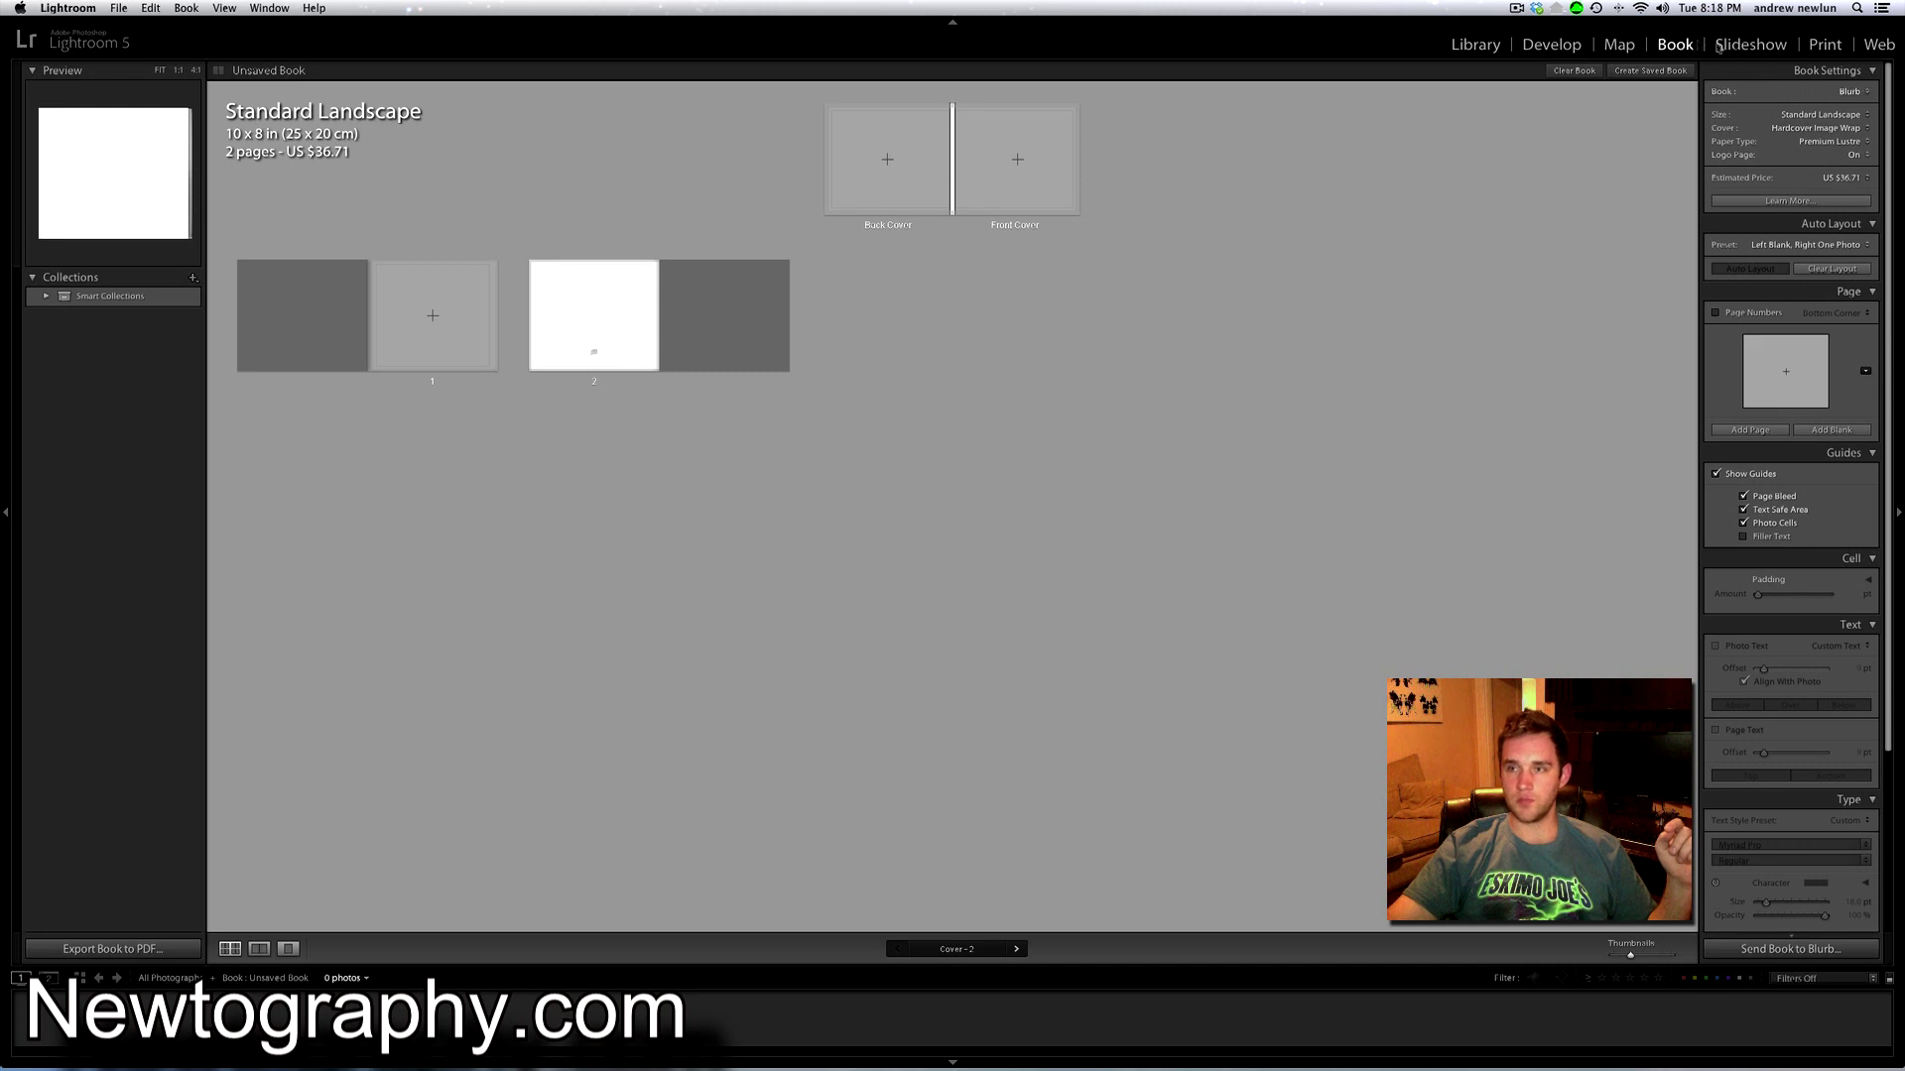
pyautogui.click(1853, 91)
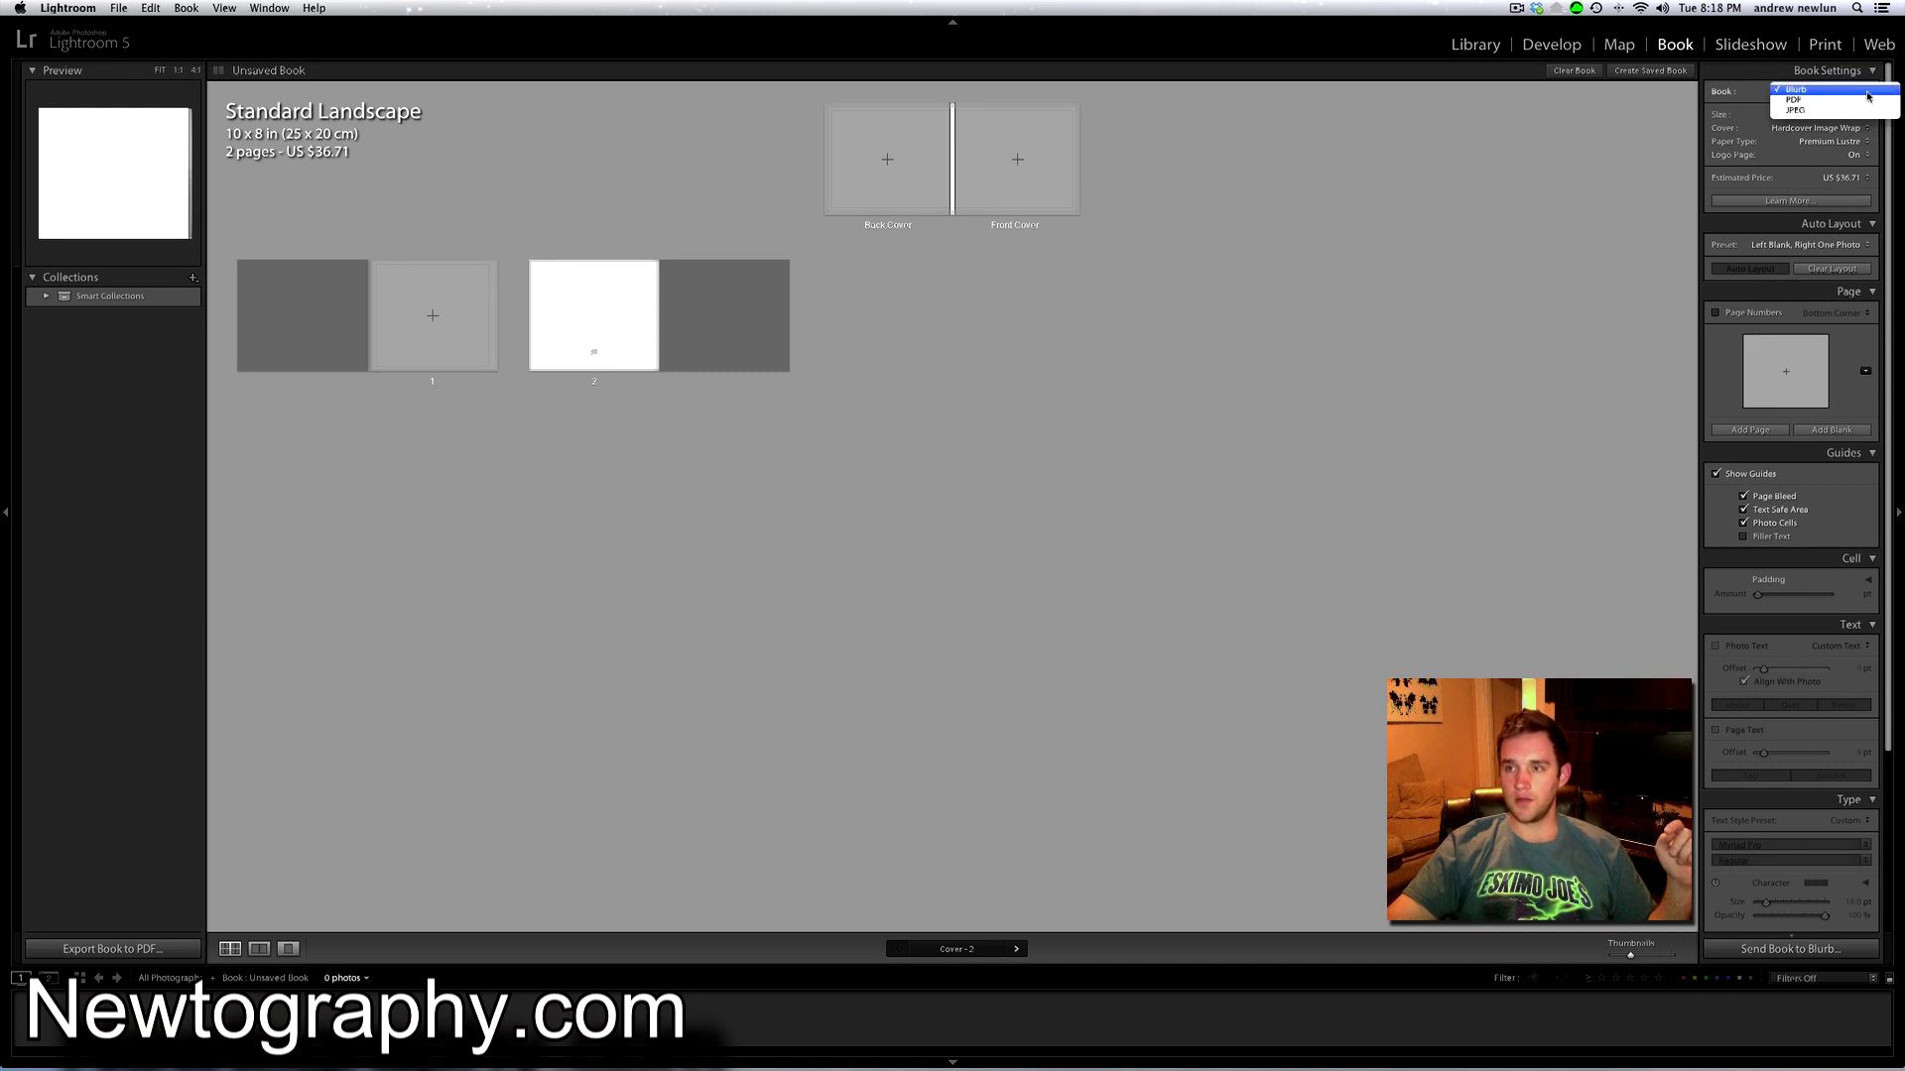
pyautogui.click(1749, 61)
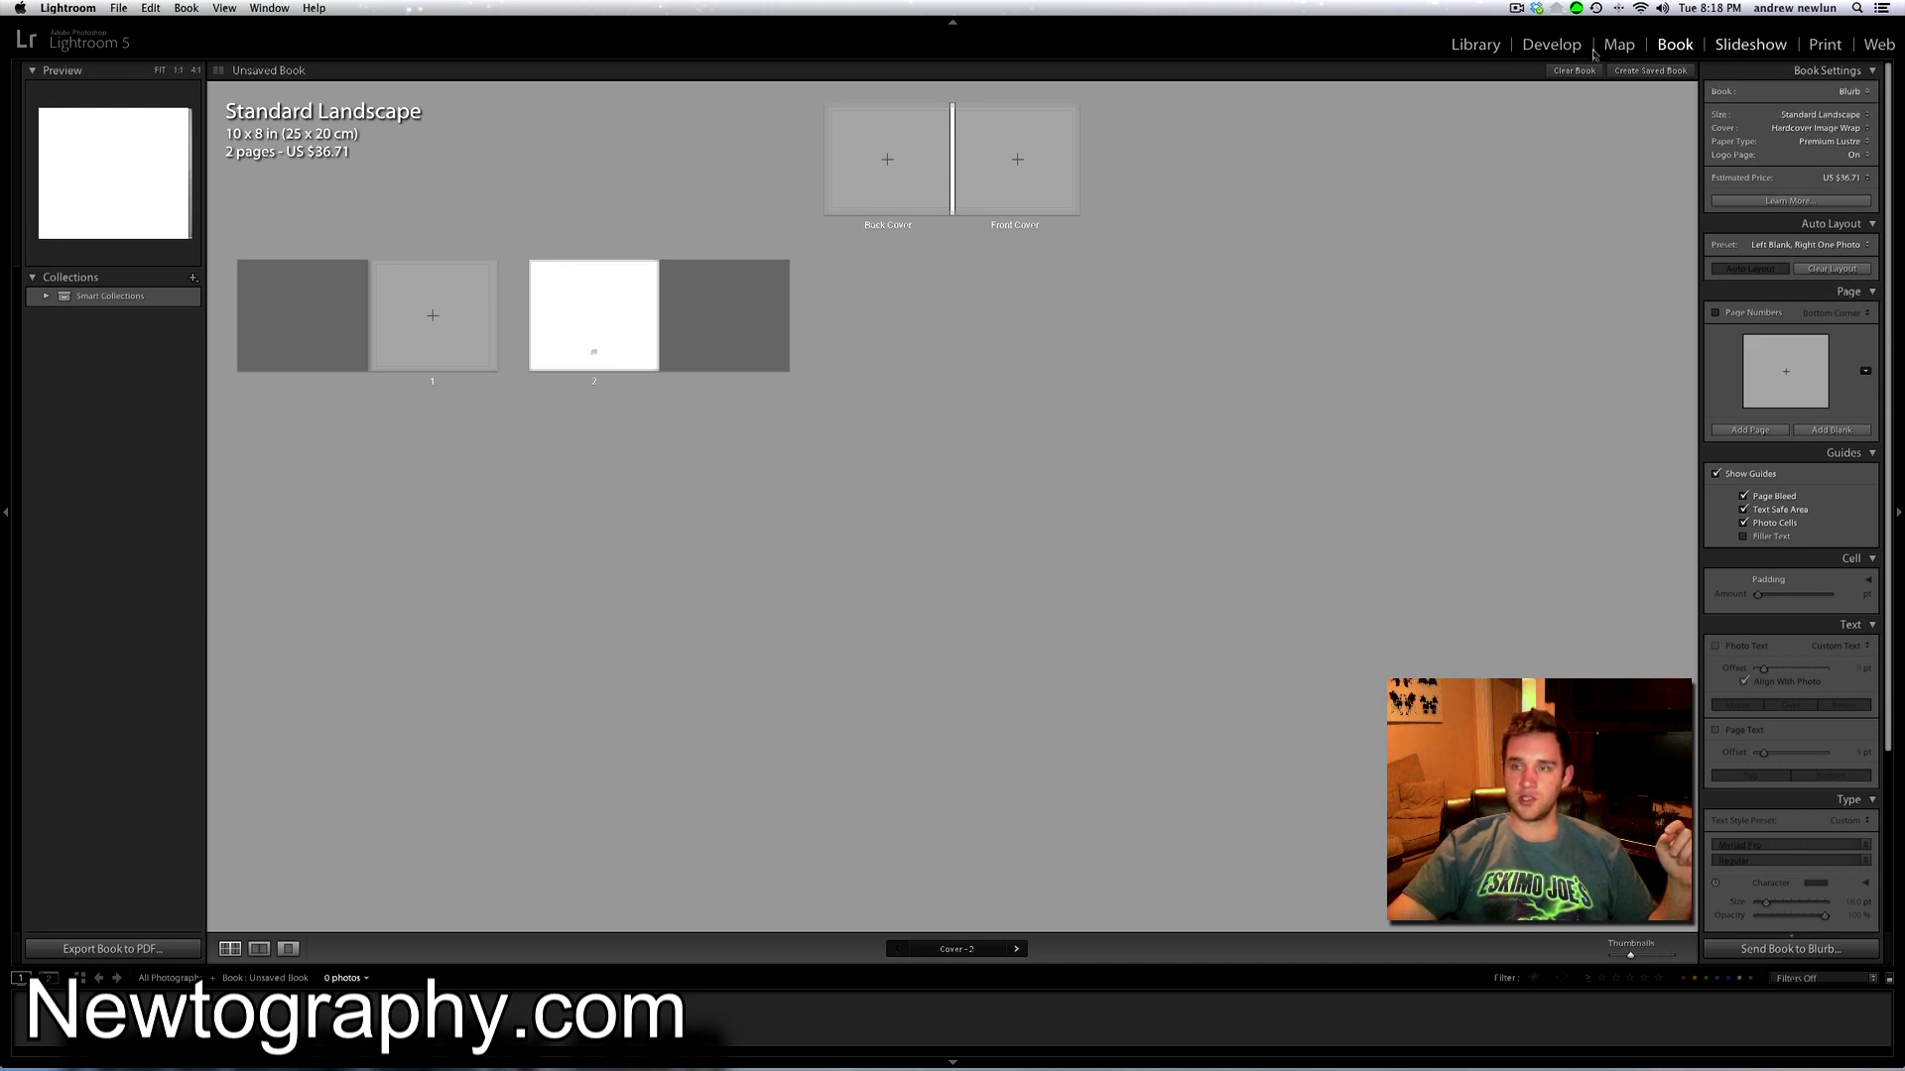
pyautogui.click(1756, 47)
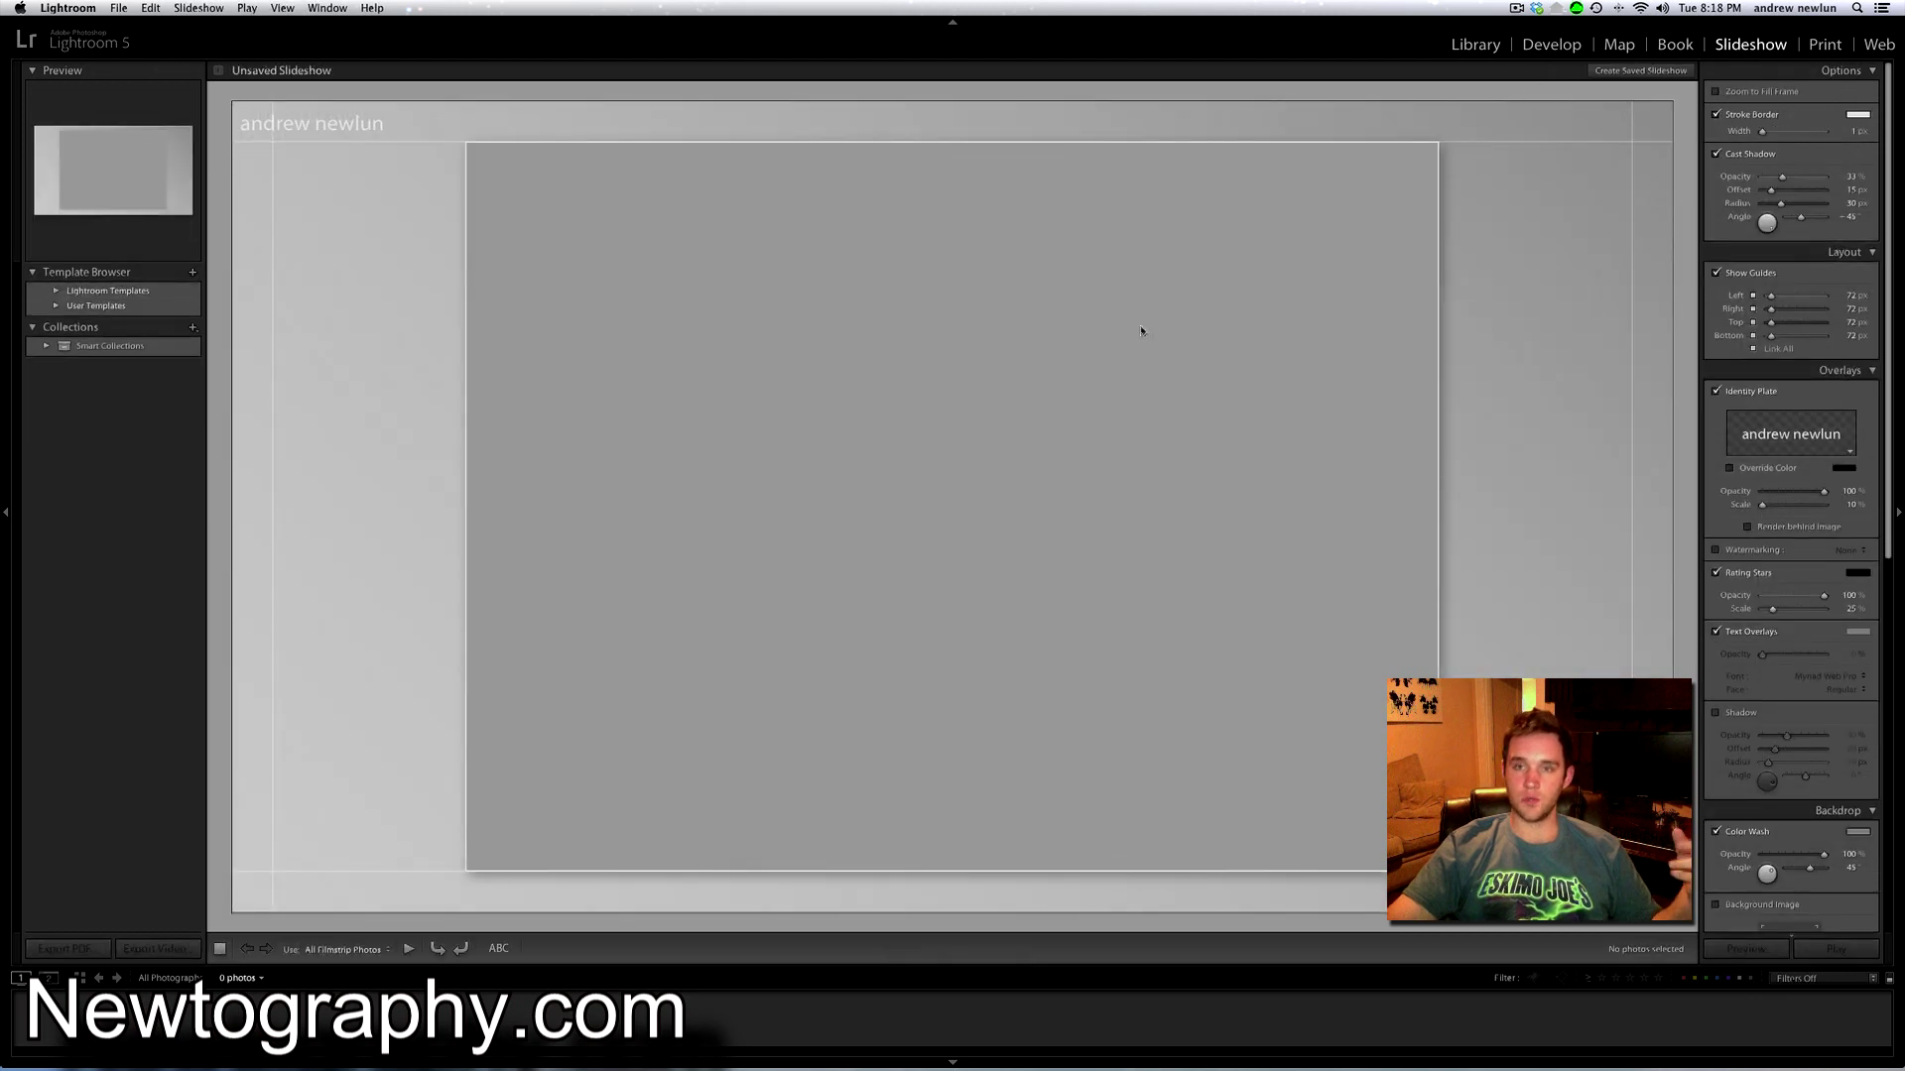
pyautogui.press('super+alt+6')
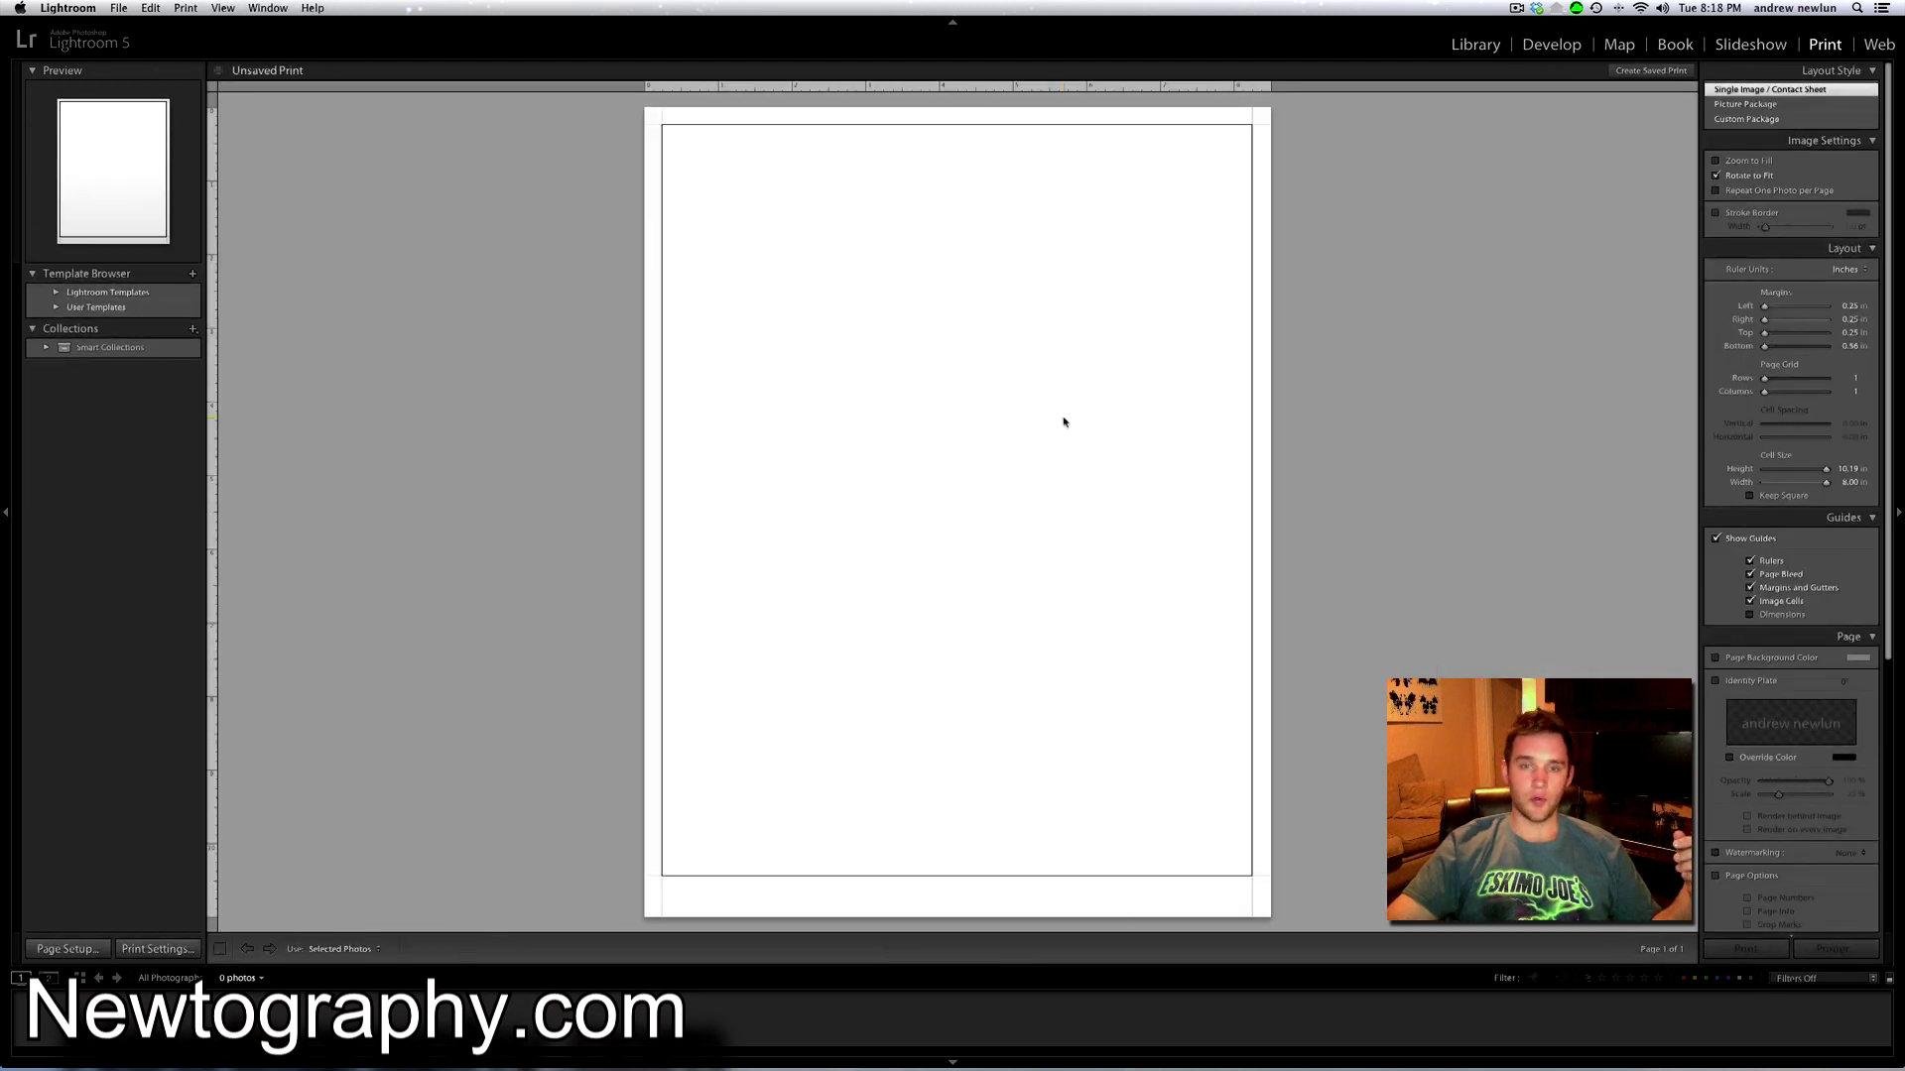
pyautogui.click(1877, 47)
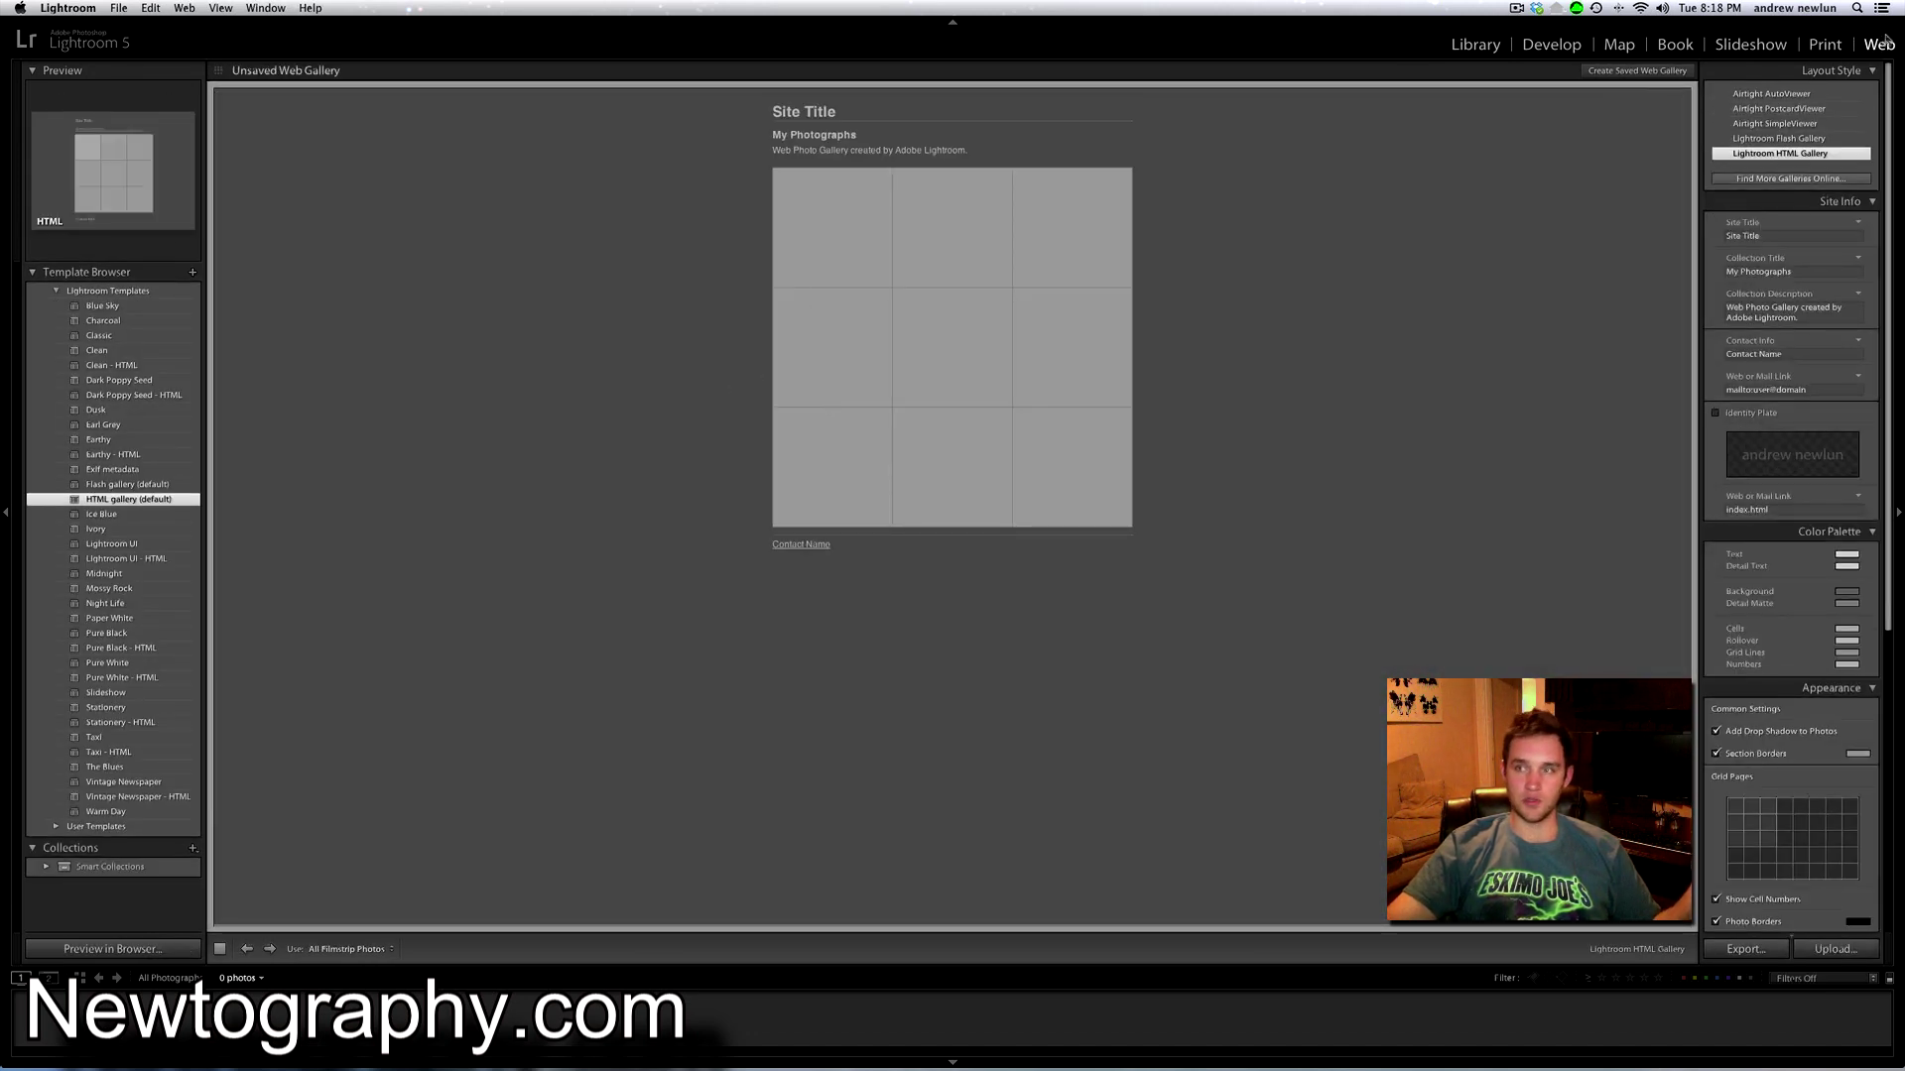
pyautogui.click(1465, 48)
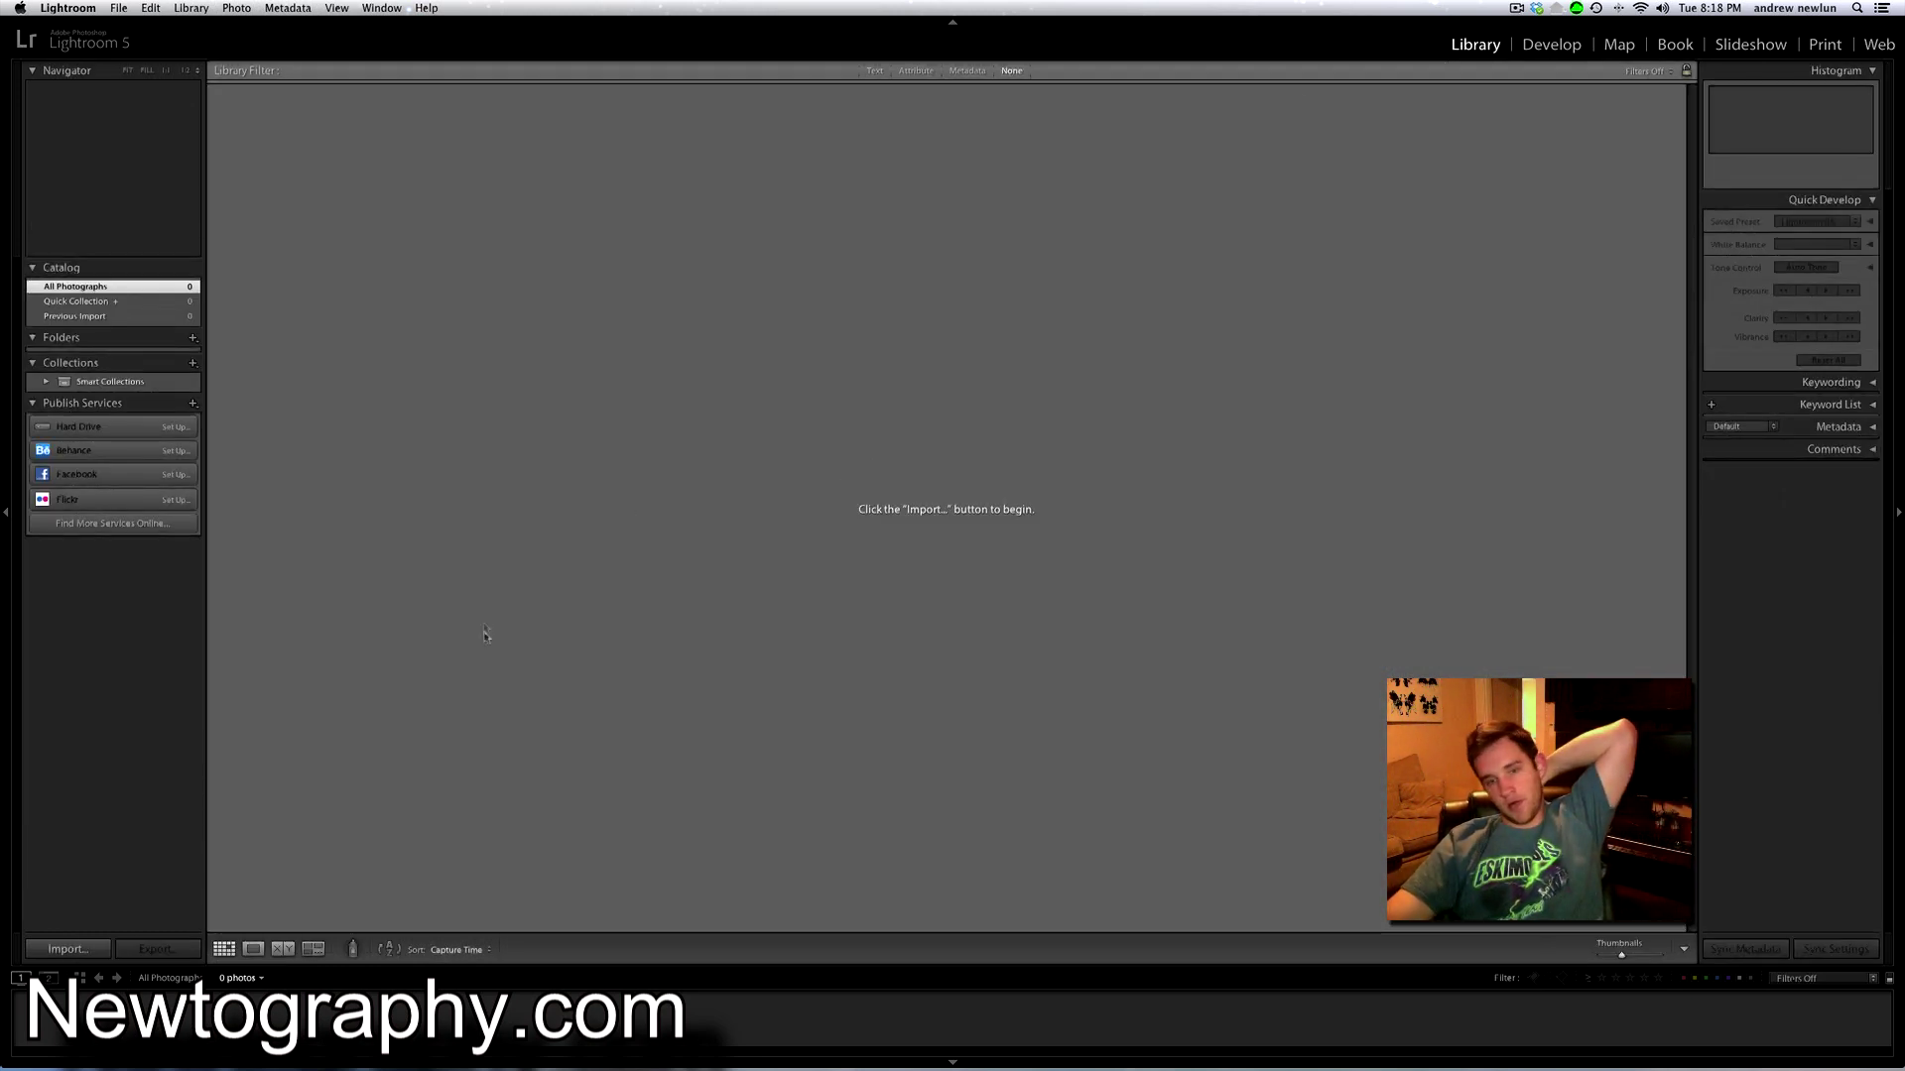
# Start a photo import with the RAW folder under Backup, NT PG Vids and LR PRACTICE as the source.
pyautogui.click(68, 951)
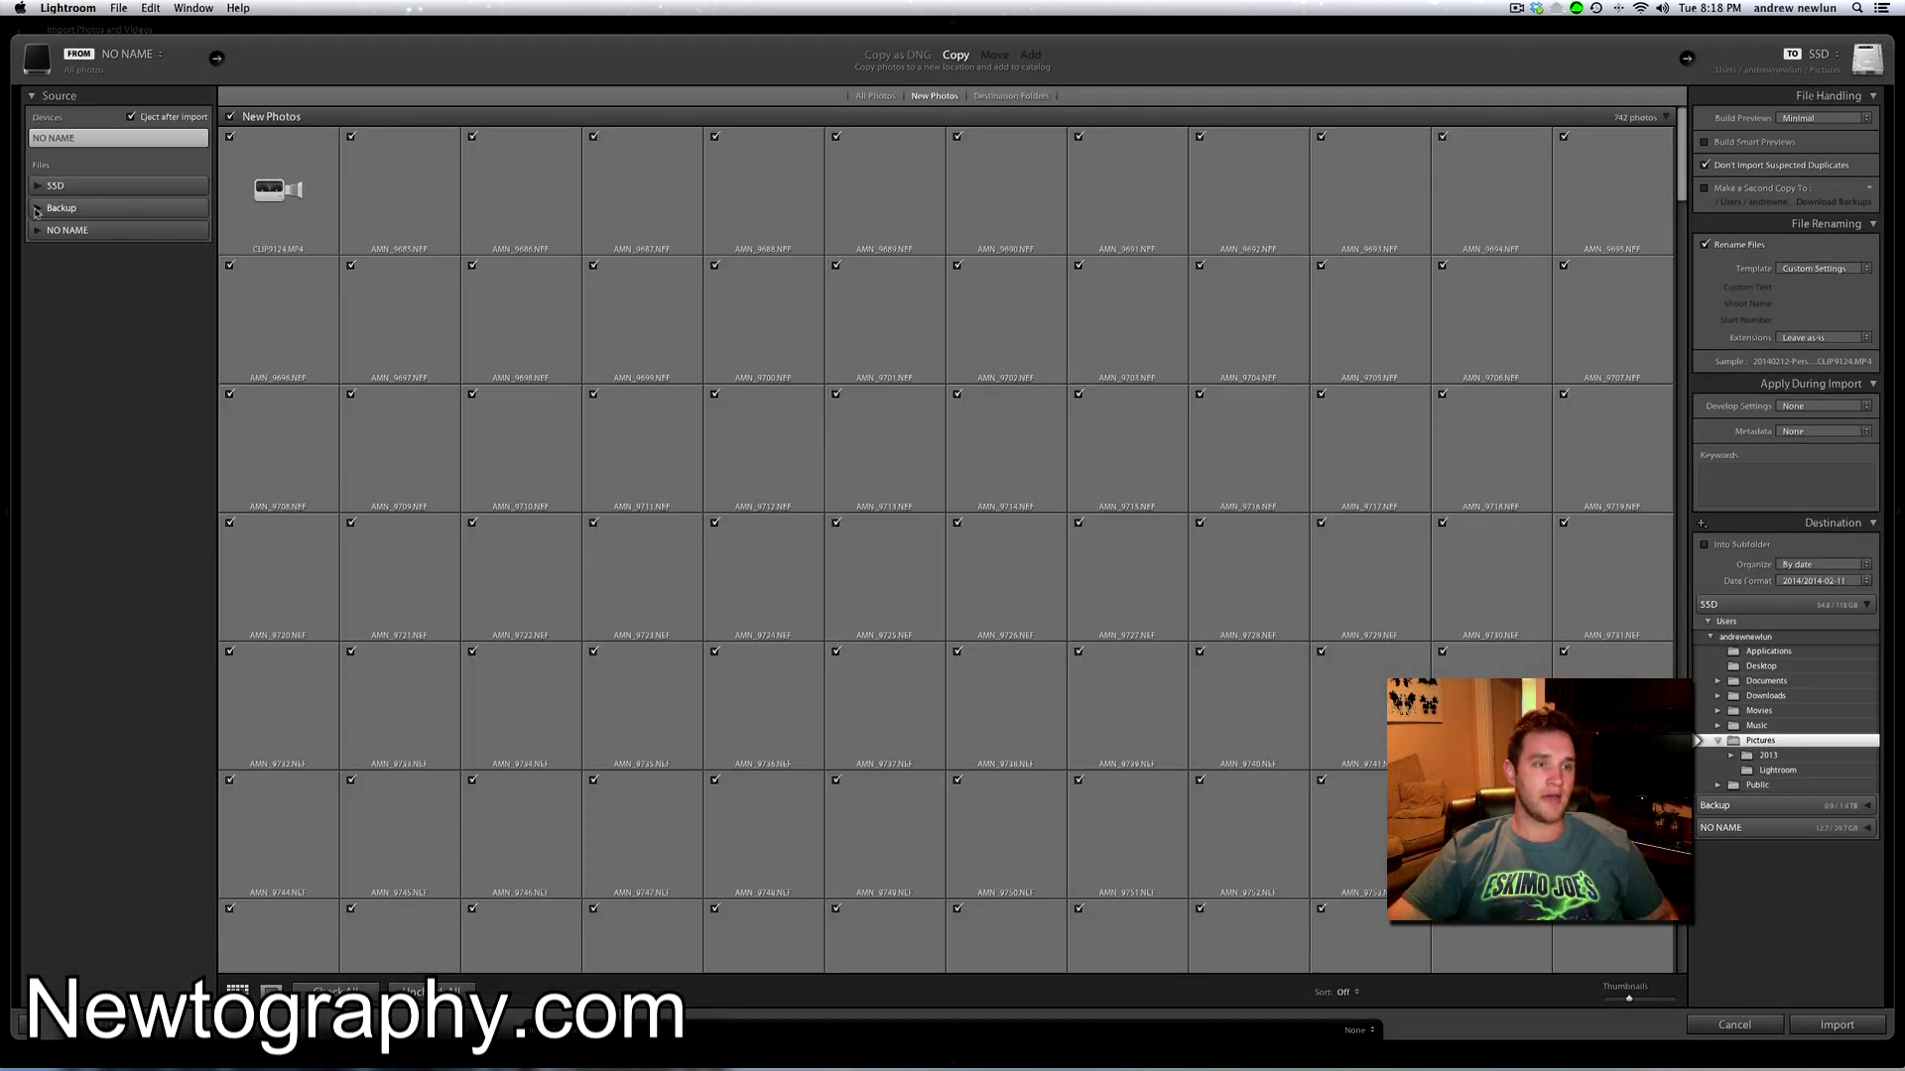
pyautogui.click(37, 210)
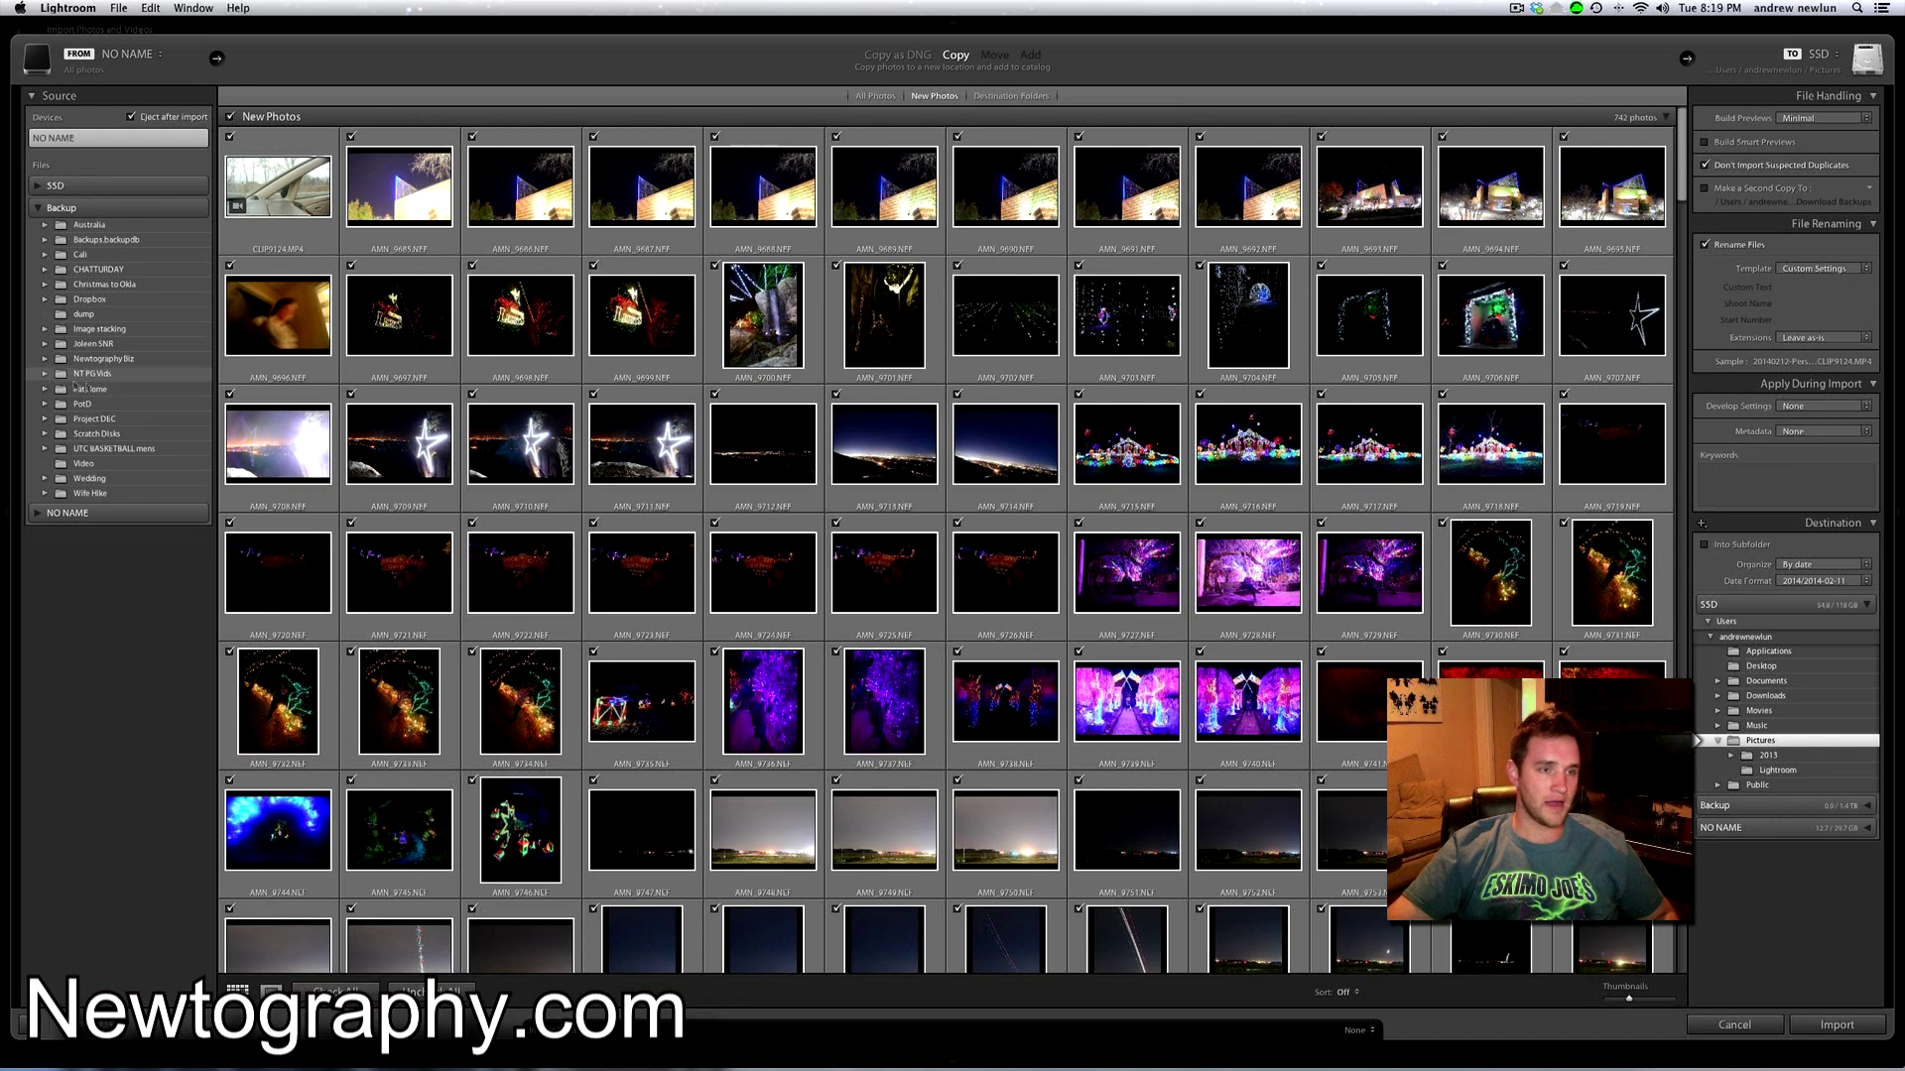
pyautogui.click(45, 374)
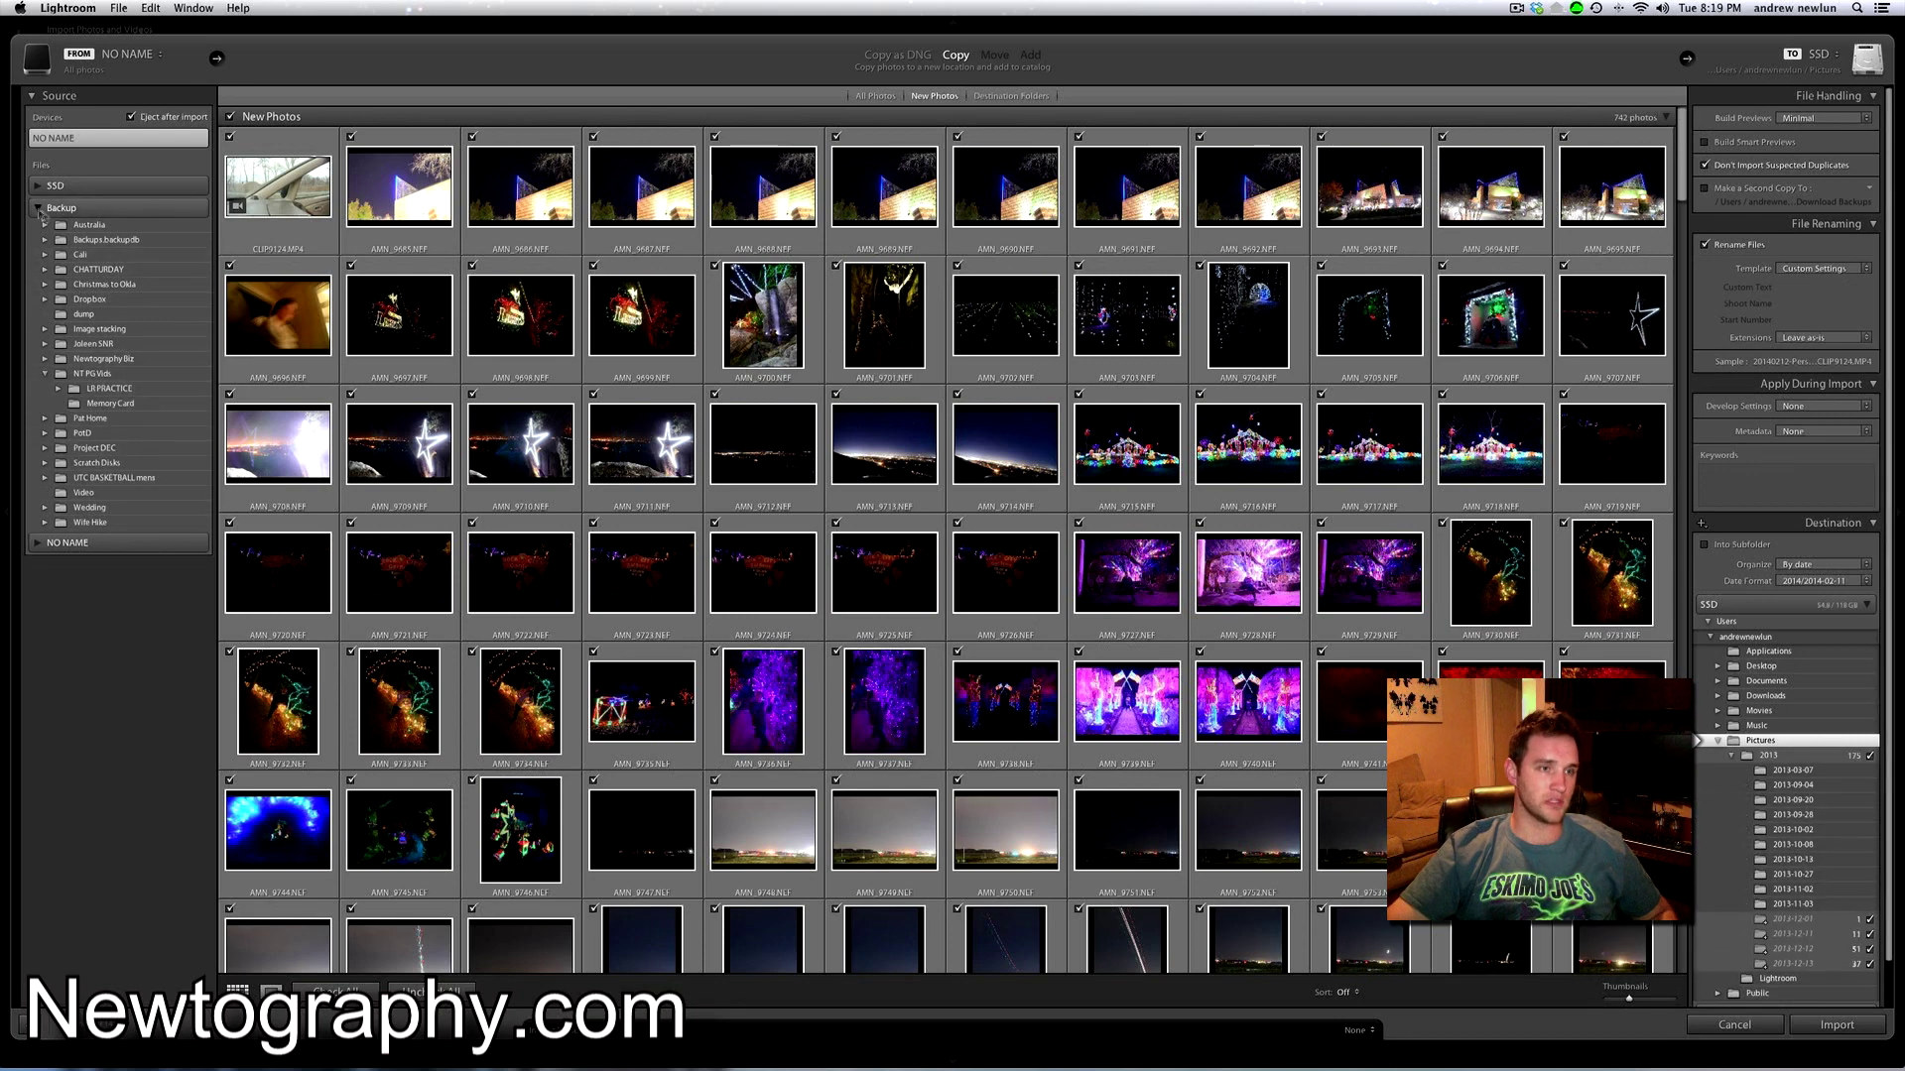
pyautogui.click(38, 209)
pyautogui.click(40, 209)
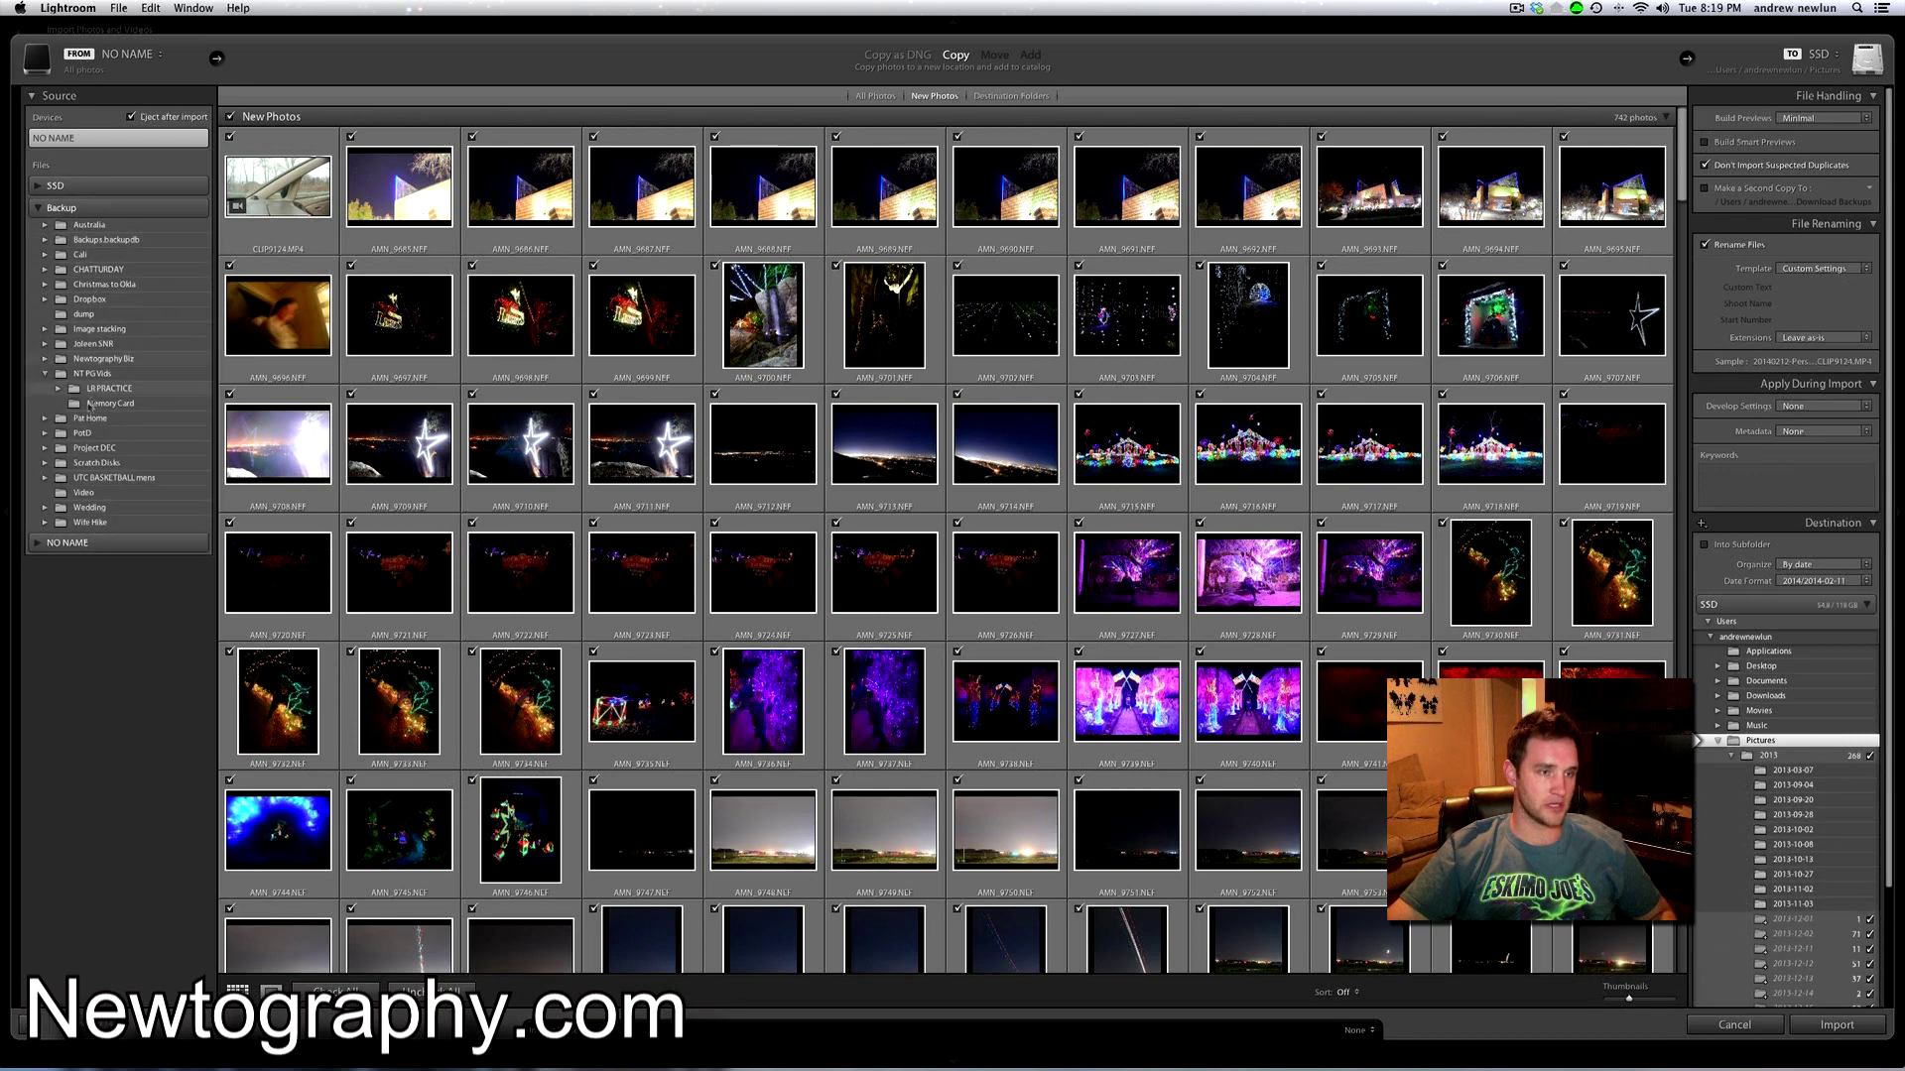
pyautogui.click(74, 391)
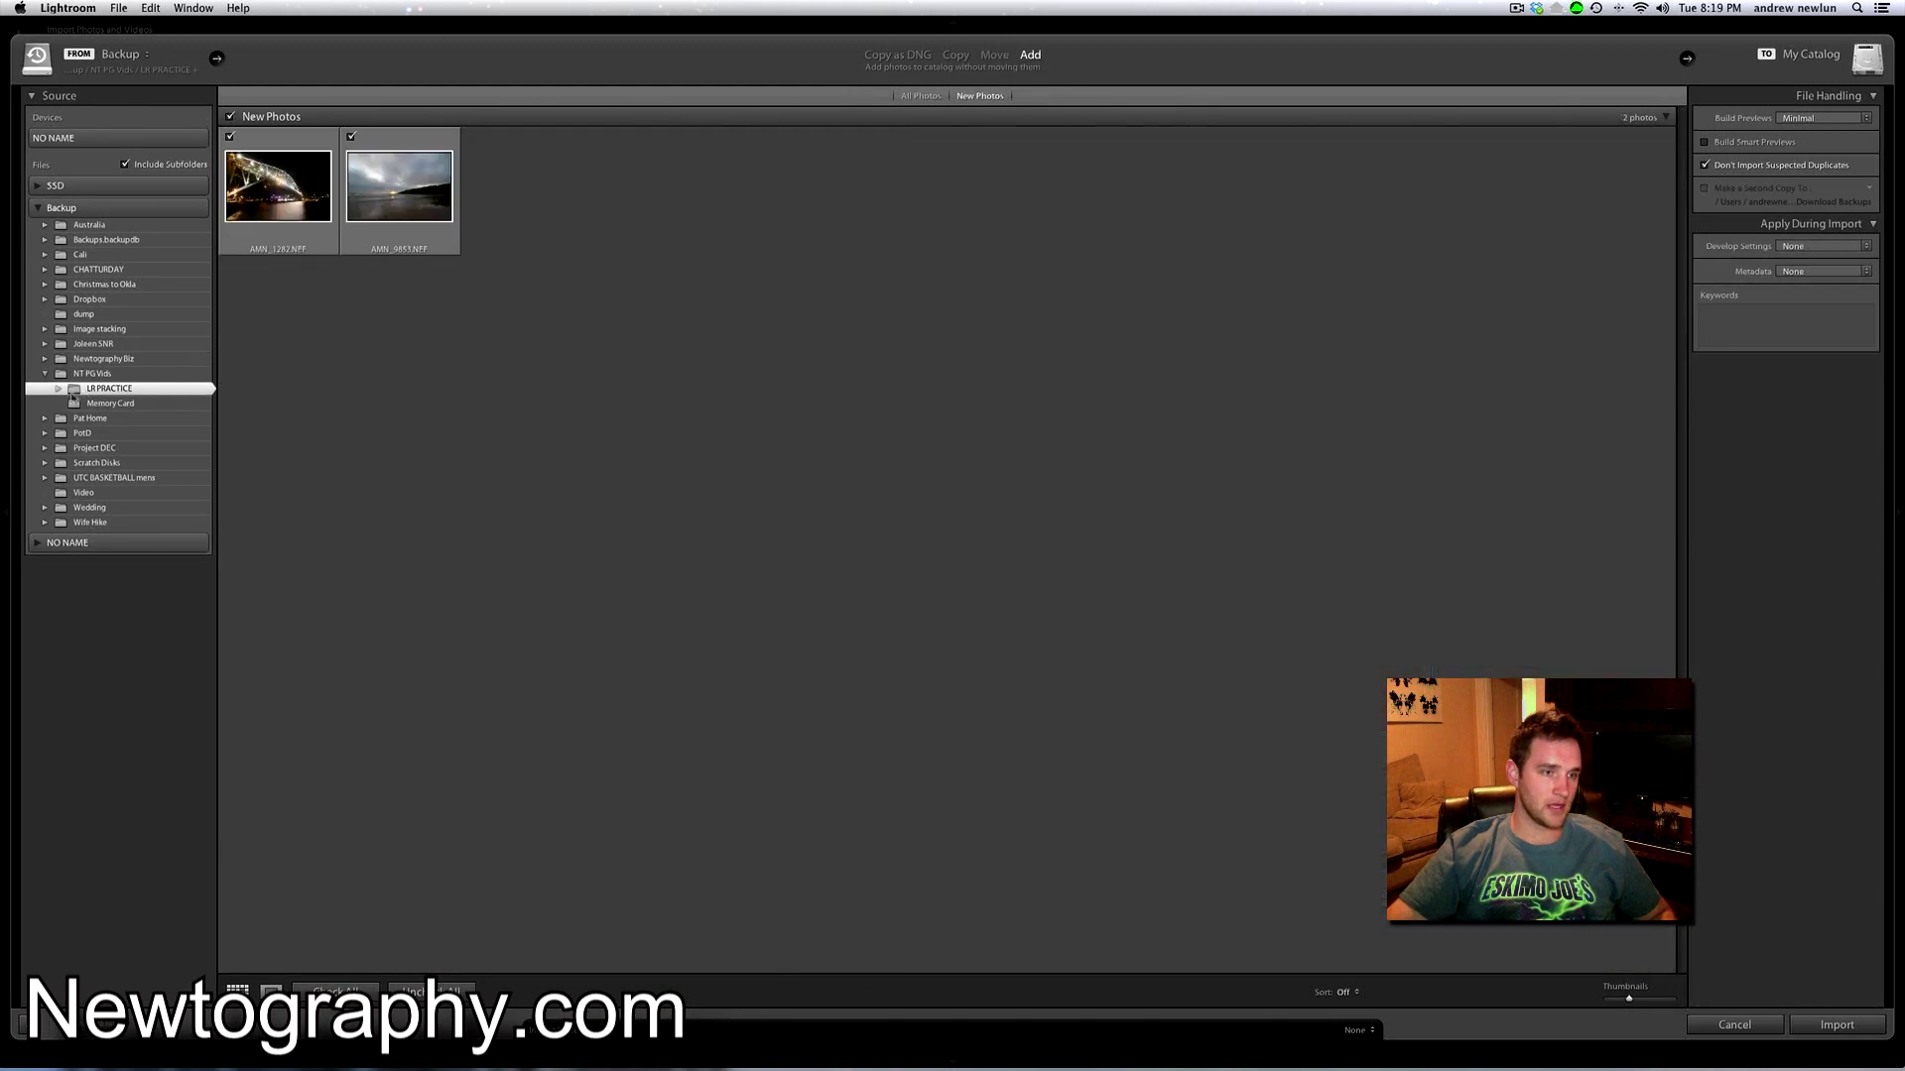
pyautogui.click(58, 389)
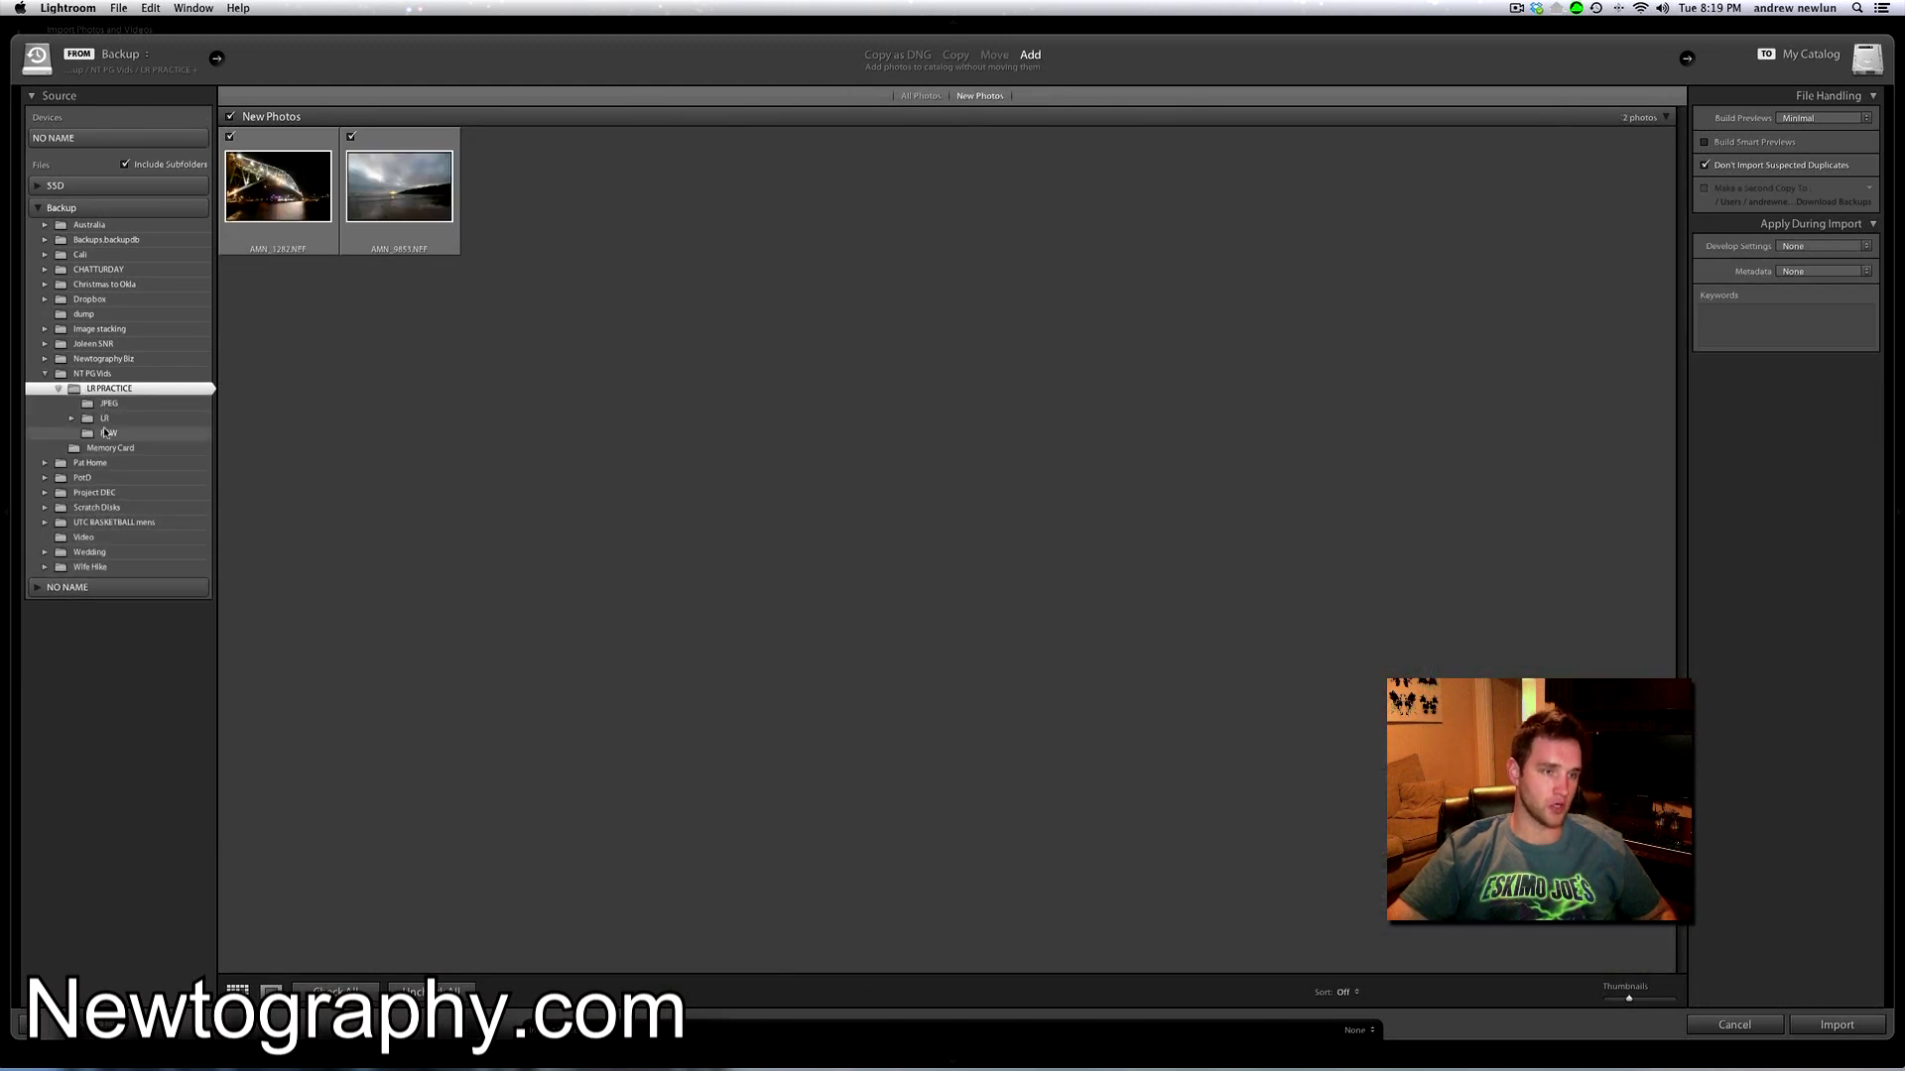
pyautogui.click(114, 433)
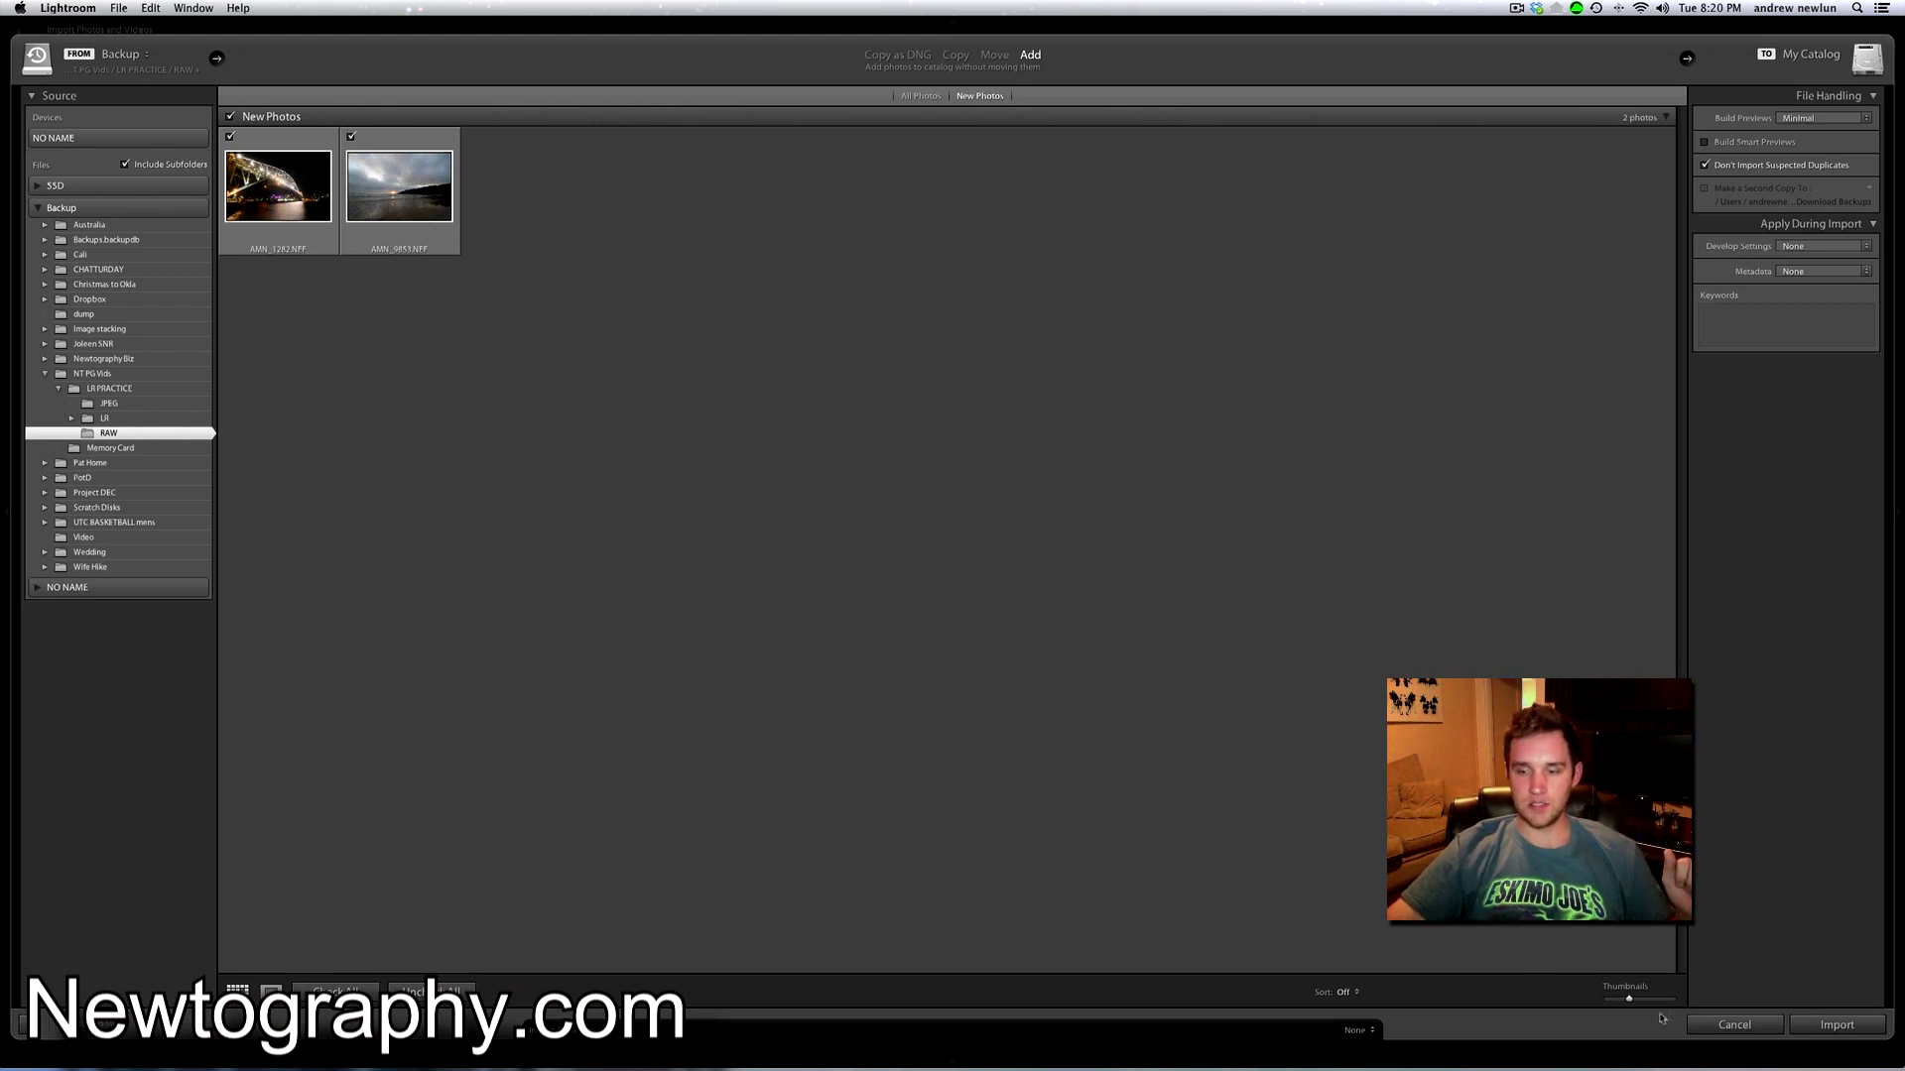
# Enlarge the import thumbnails and check the single-photo Loupe view before returning to the grid.
pyautogui.click(1349, 992)
pyautogui.click(1452, 971)
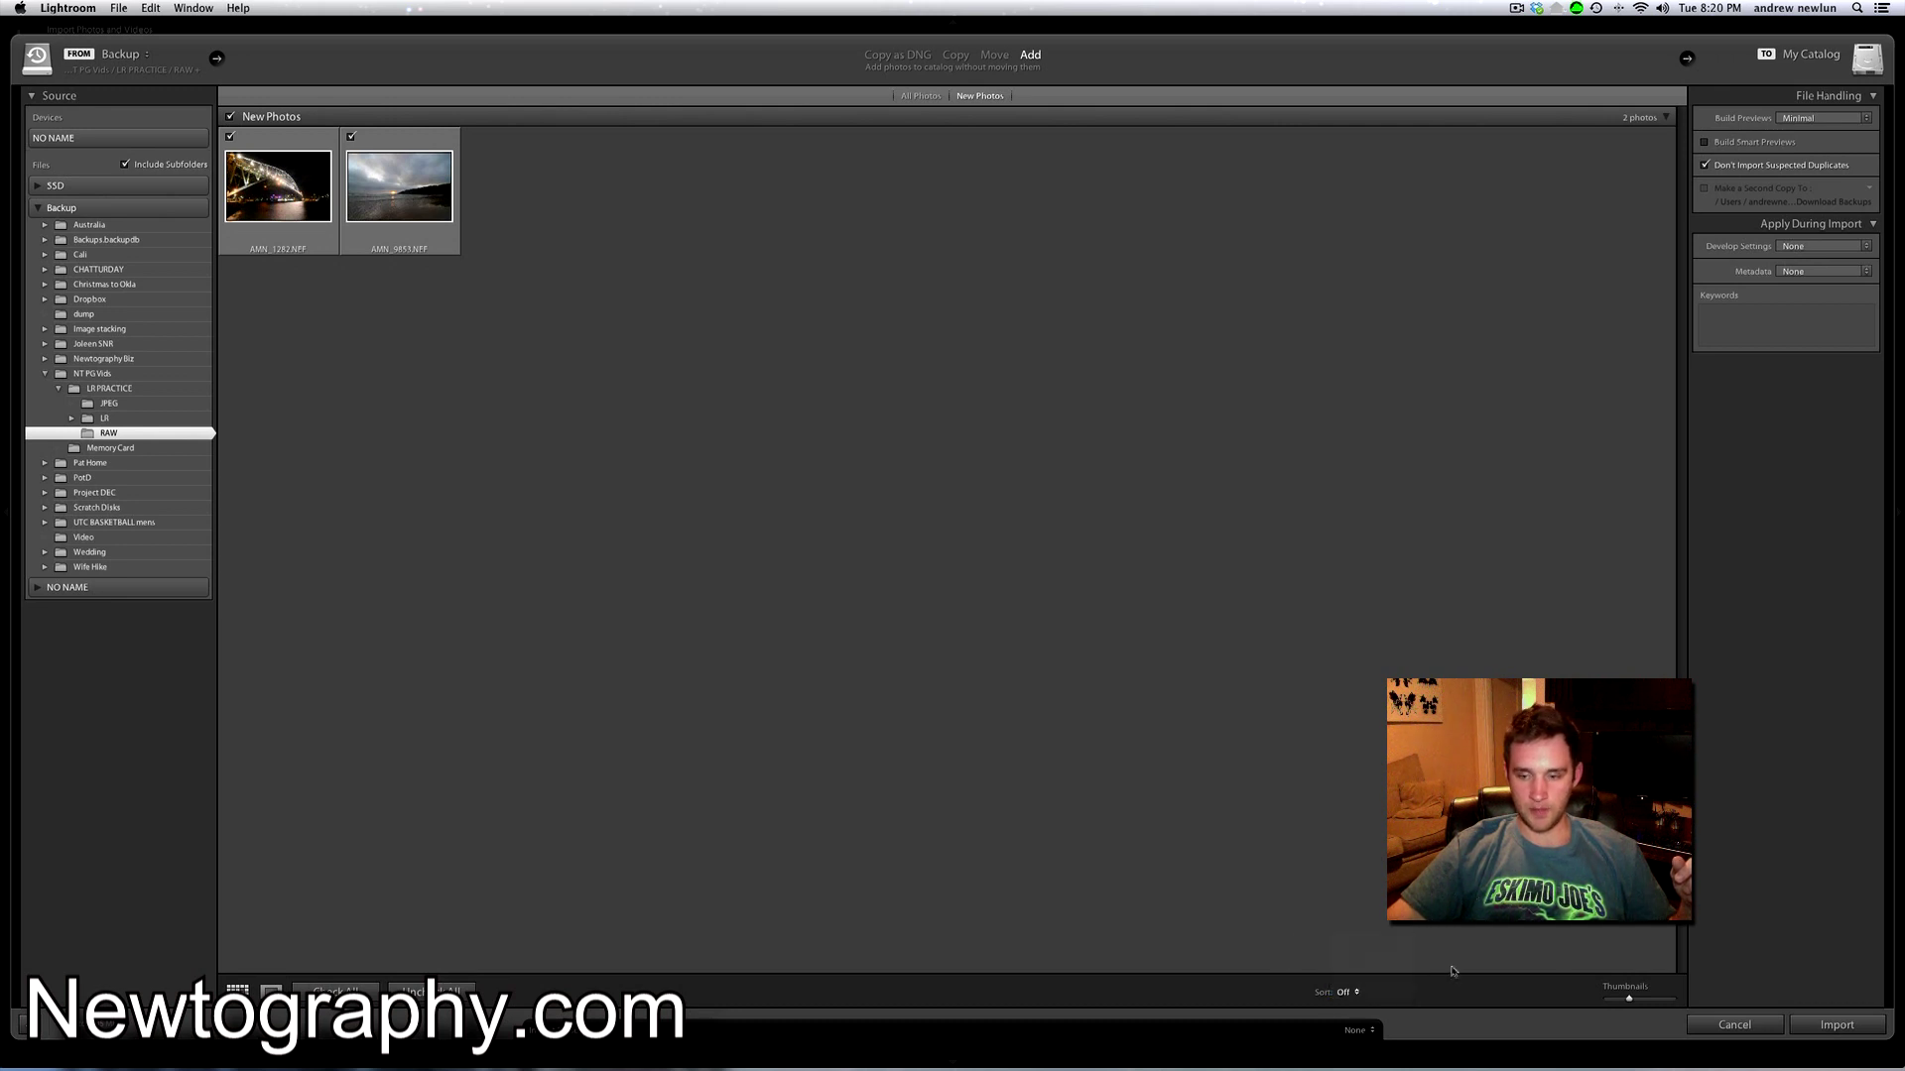
pyautogui.moveTo(1626, 1008); pyautogui.dragTo(1667, 1003)
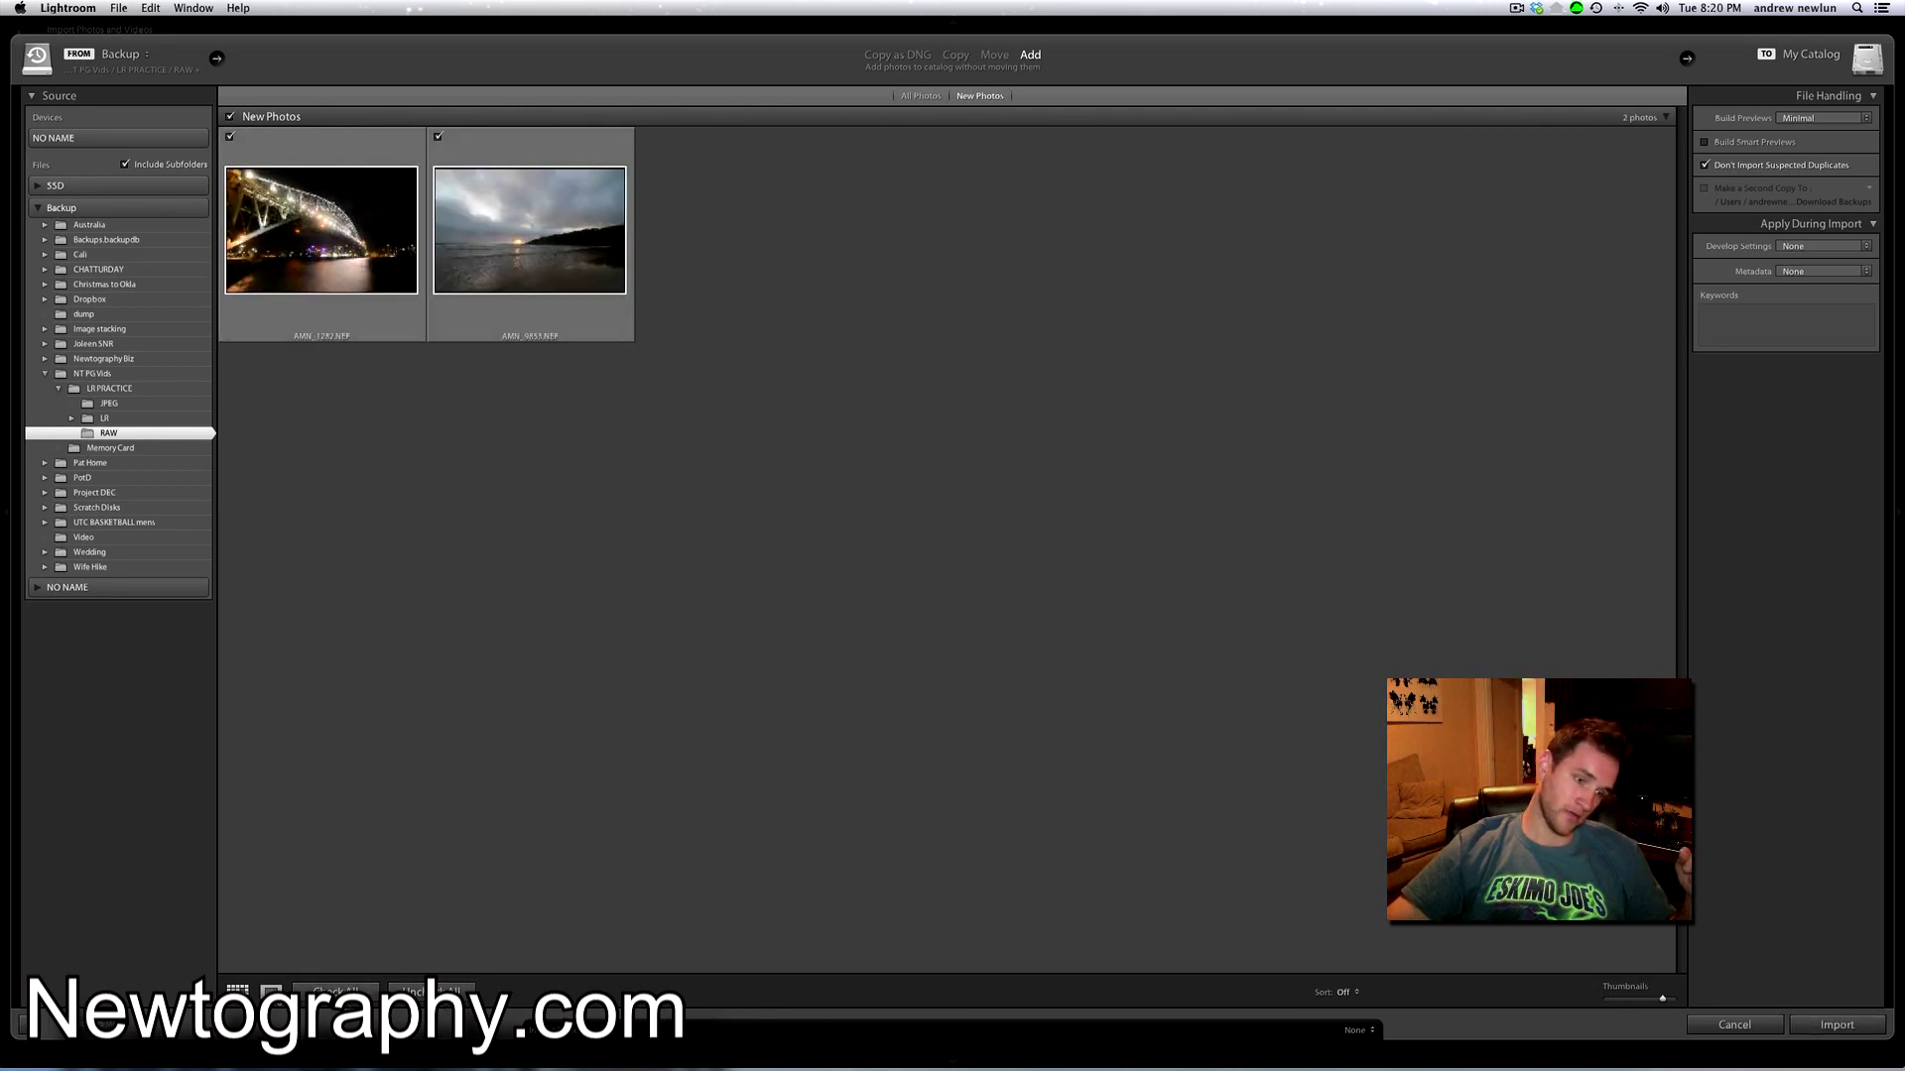
pyautogui.click(271, 992)
pyautogui.click(237, 992)
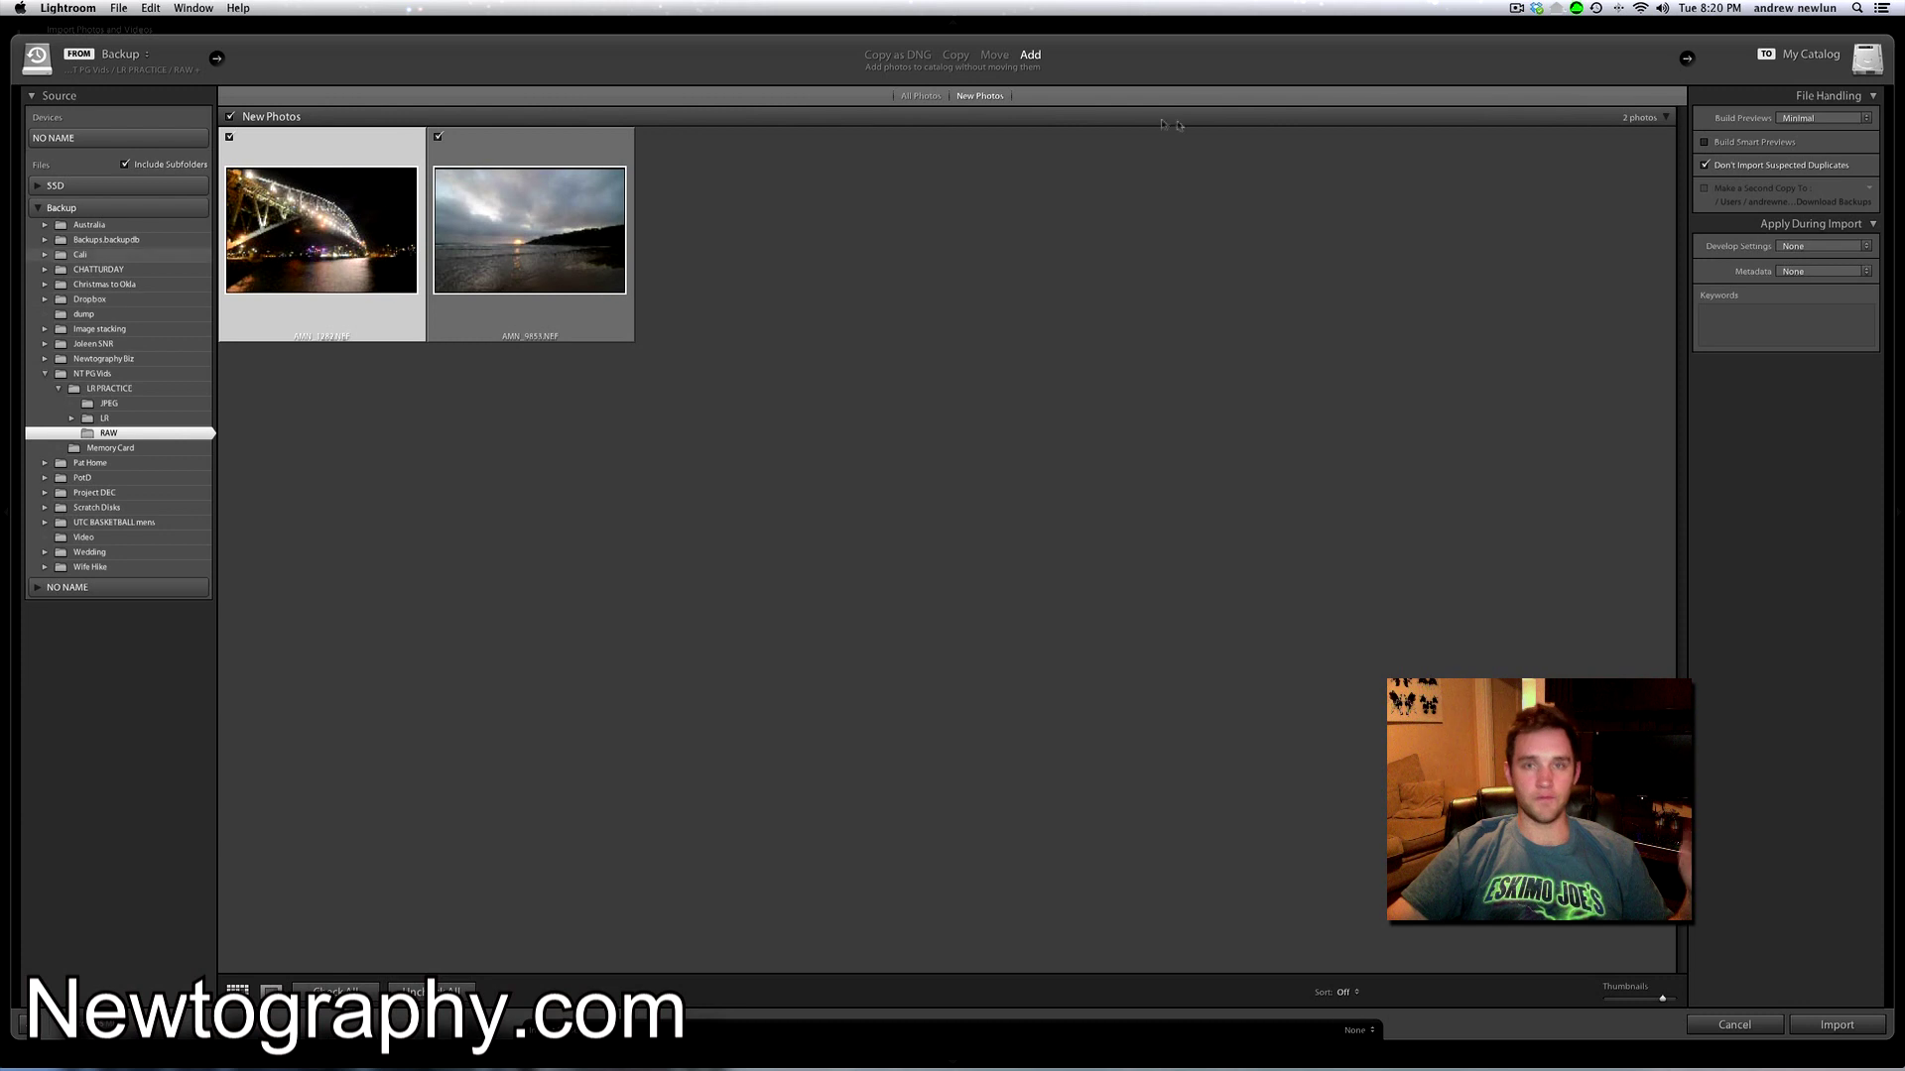
# Review the import methods Copy as DNG, Copy, Move and Add, and compare the All Photos and New Photos filters, ending on Add and New Photos.
pyautogui.click(871, 58)
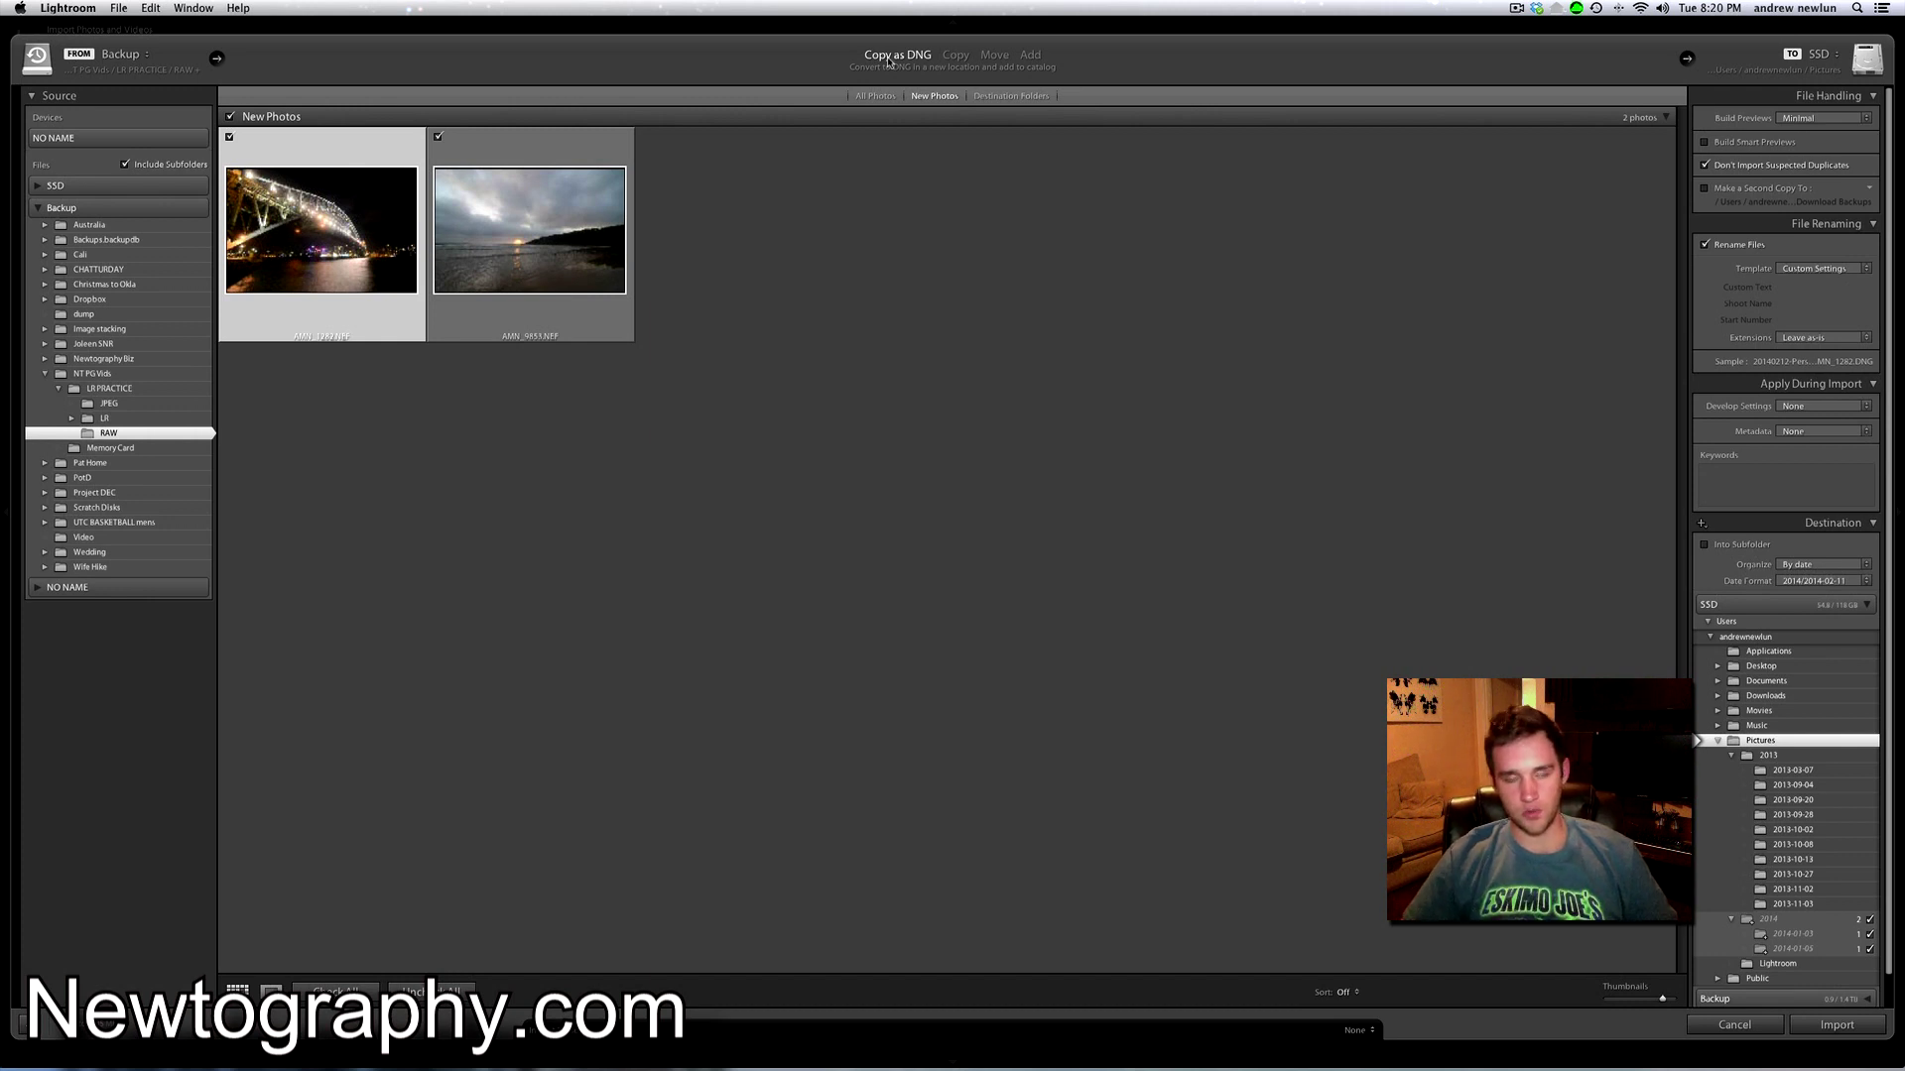
pyautogui.click(954, 56)
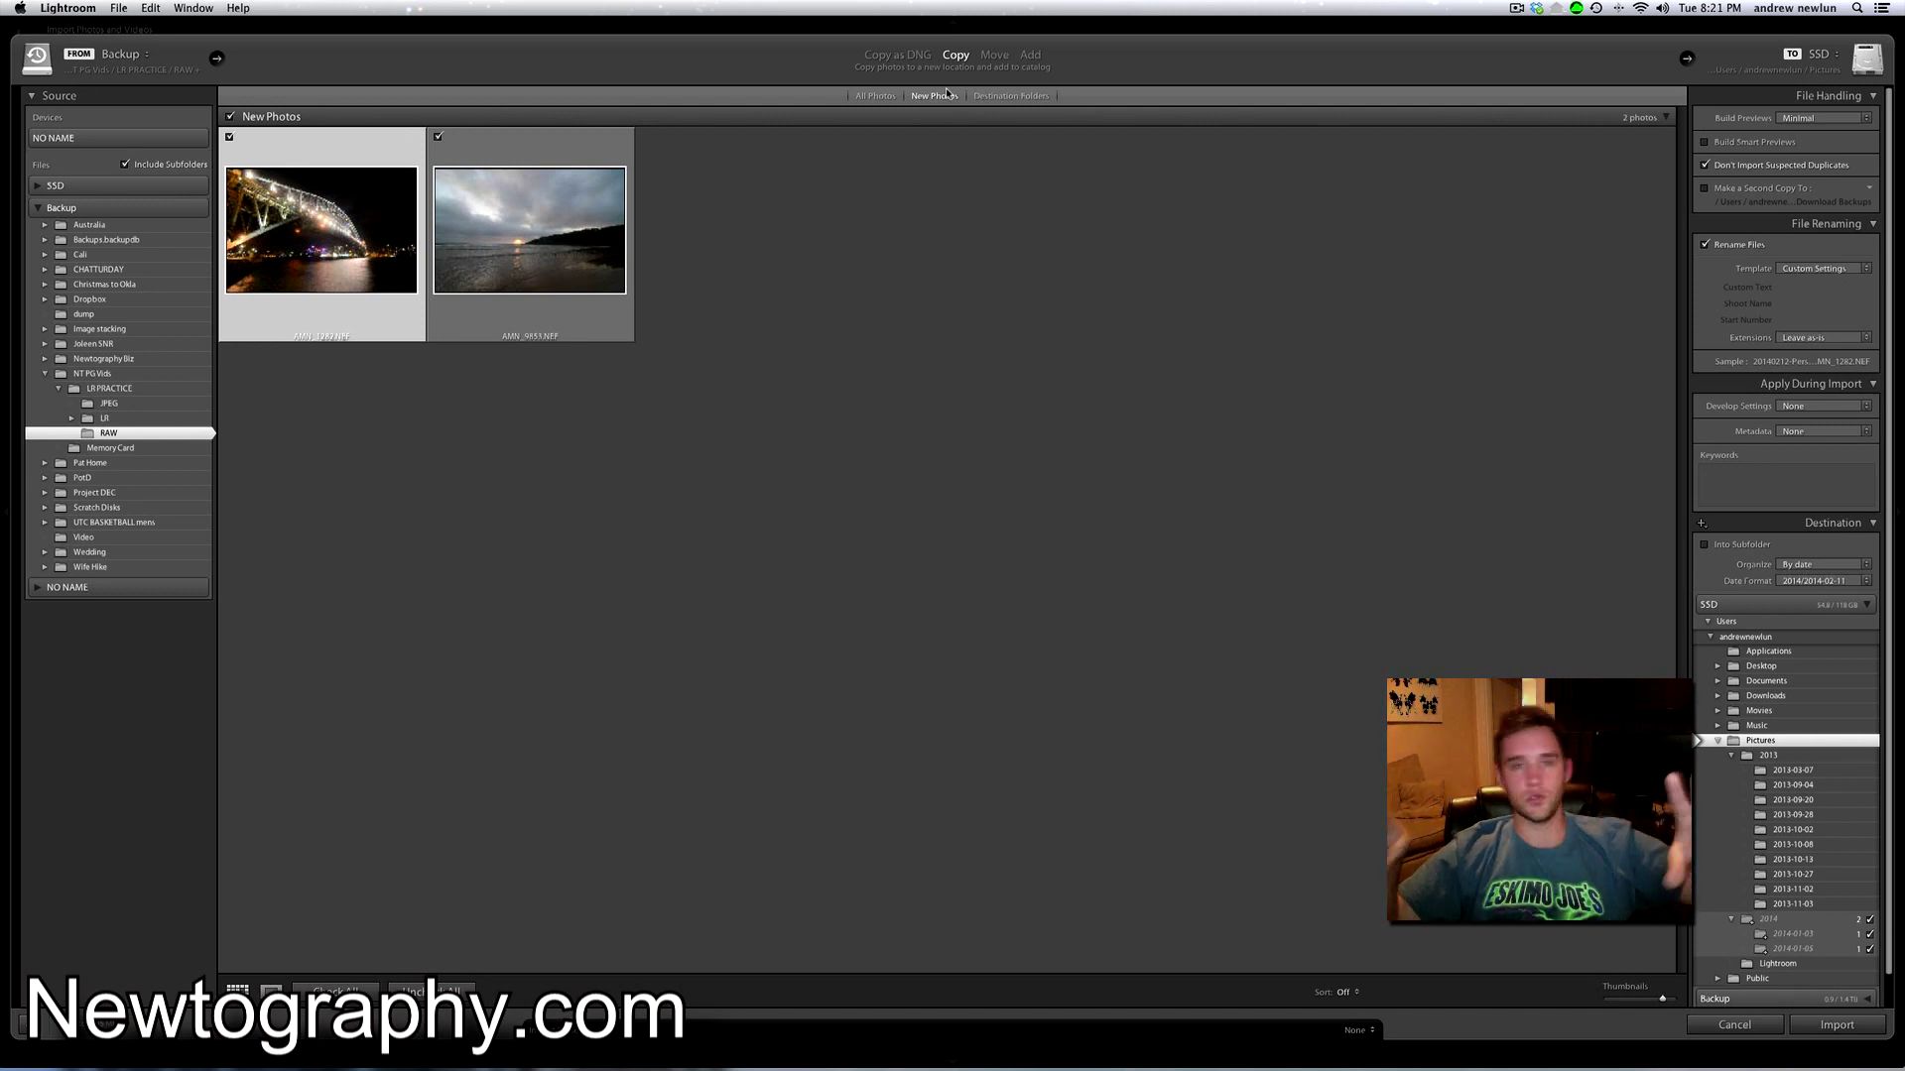
pyautogui.click(997, 57)
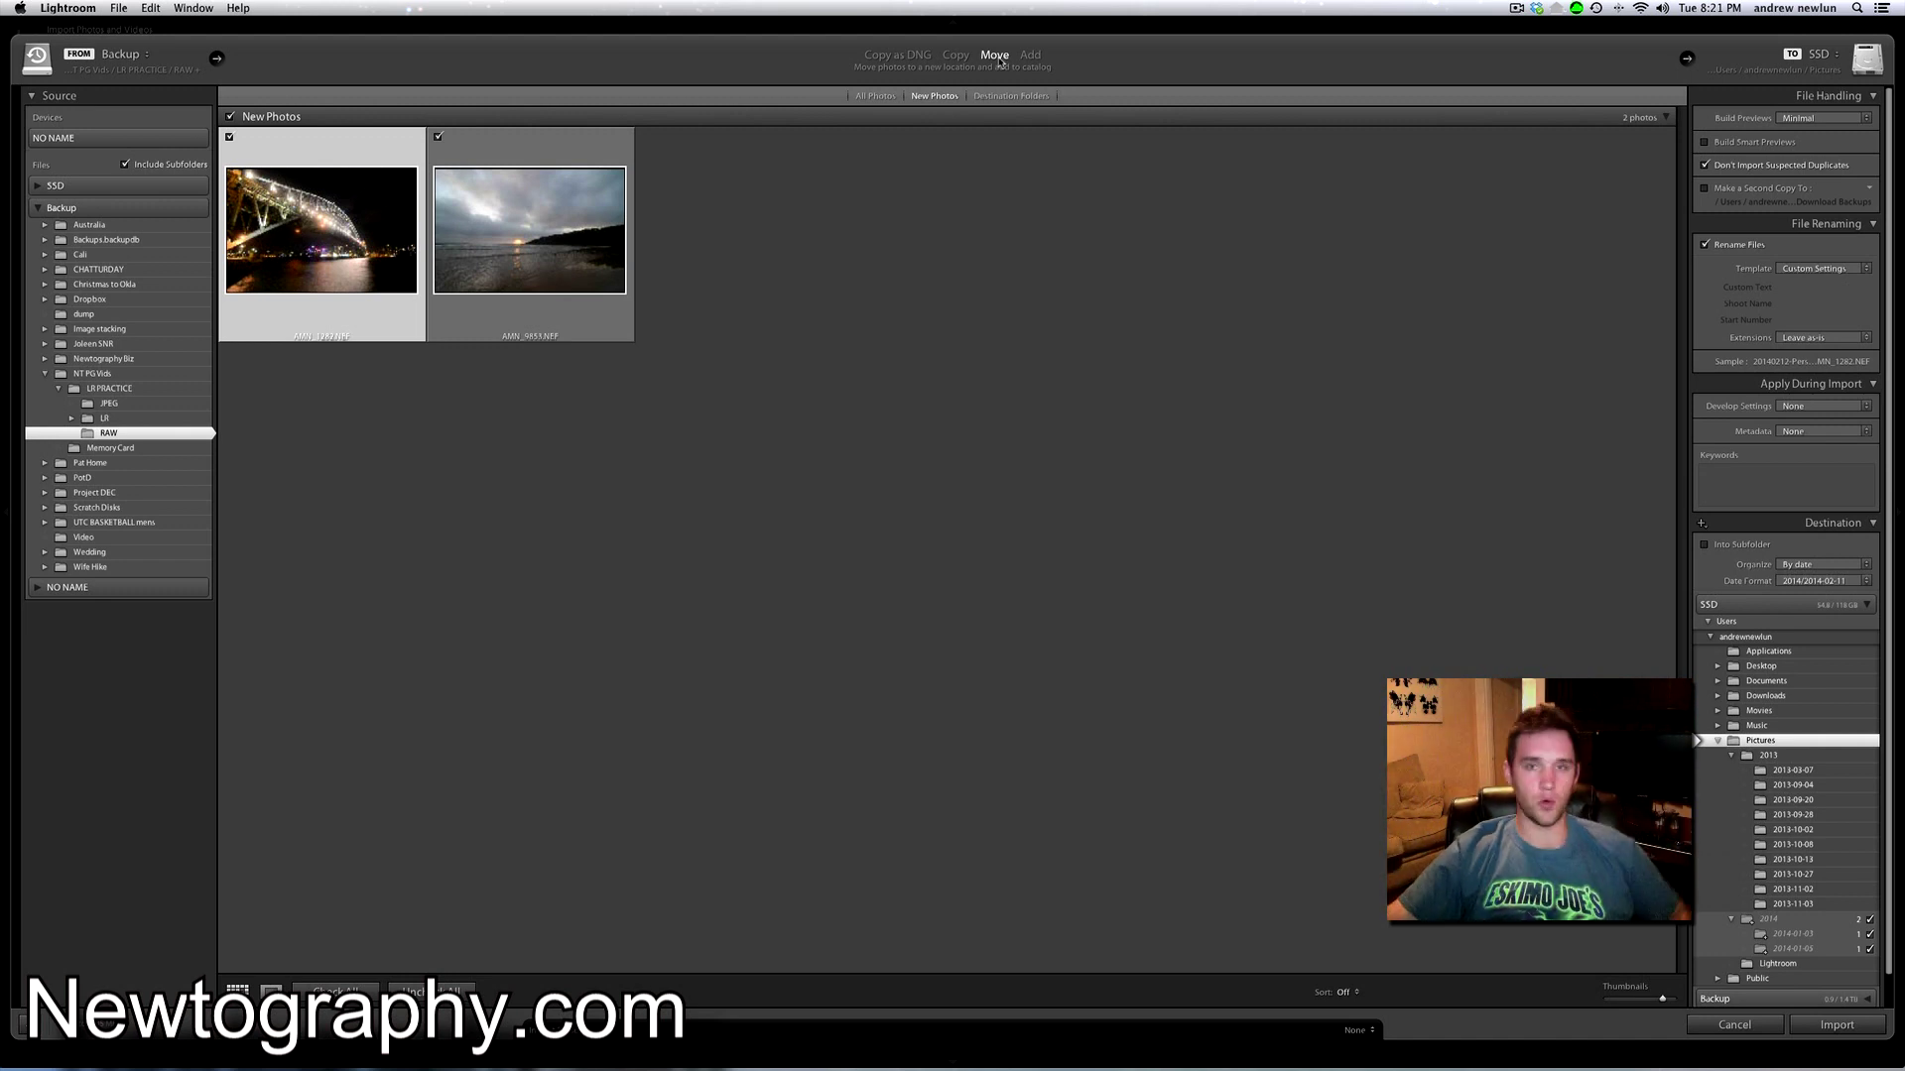
pyautogui.click(1031, 55)
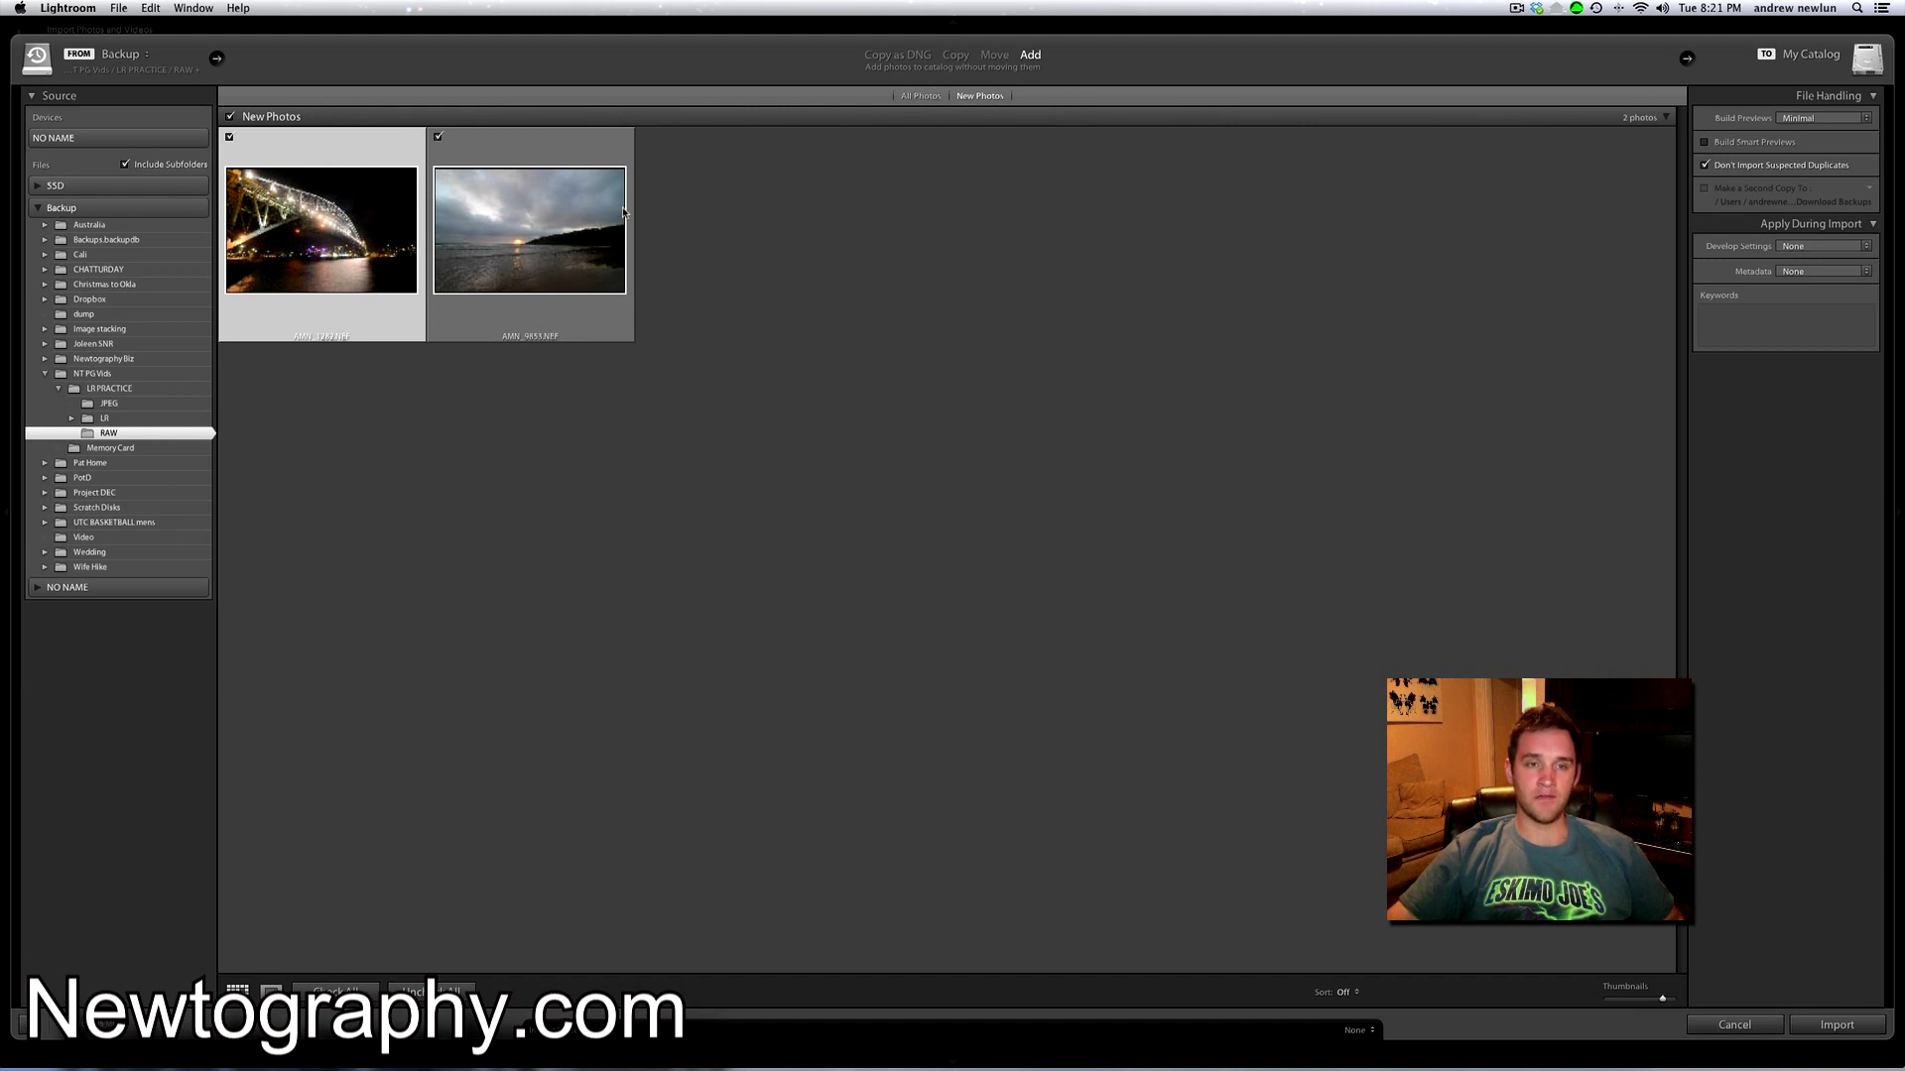
pyautogui.moveTo(623, 213)
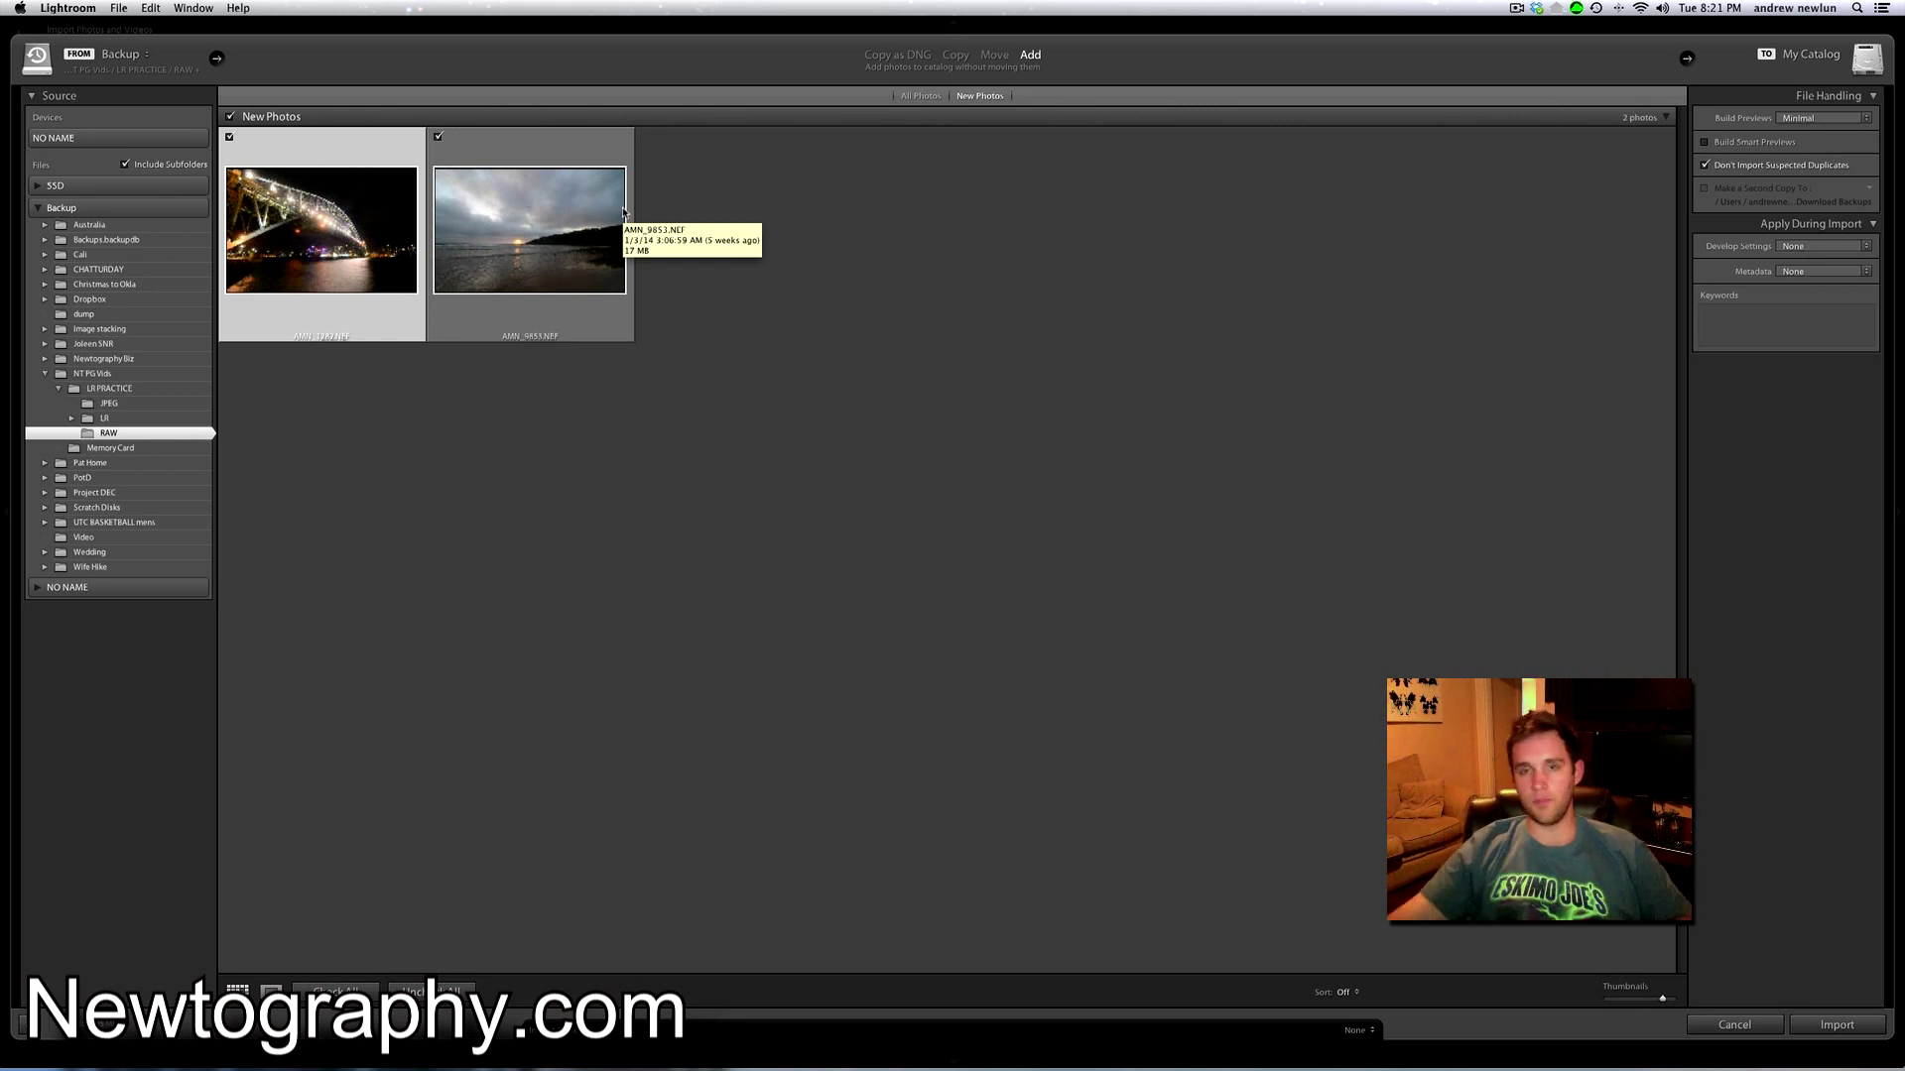
pyautogui.click(919, 97)
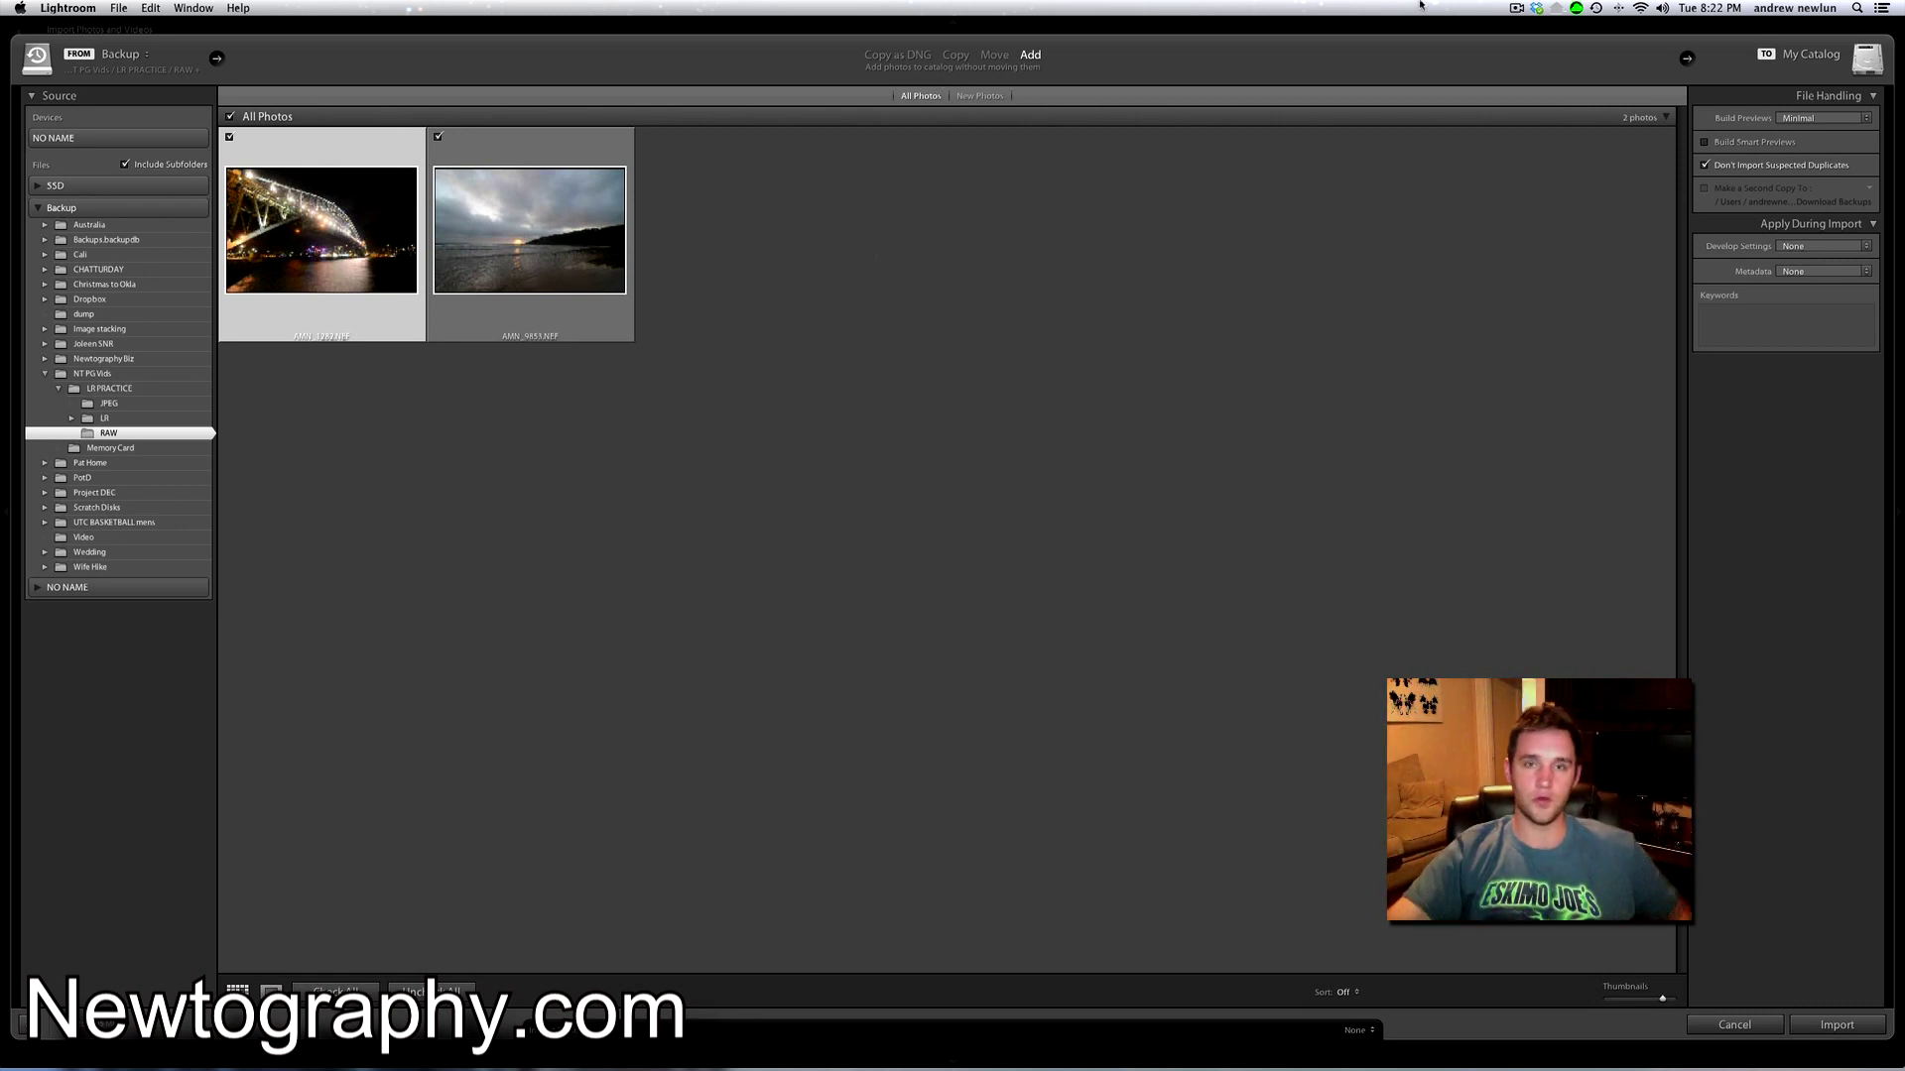
pyautogui.click(980, 96)
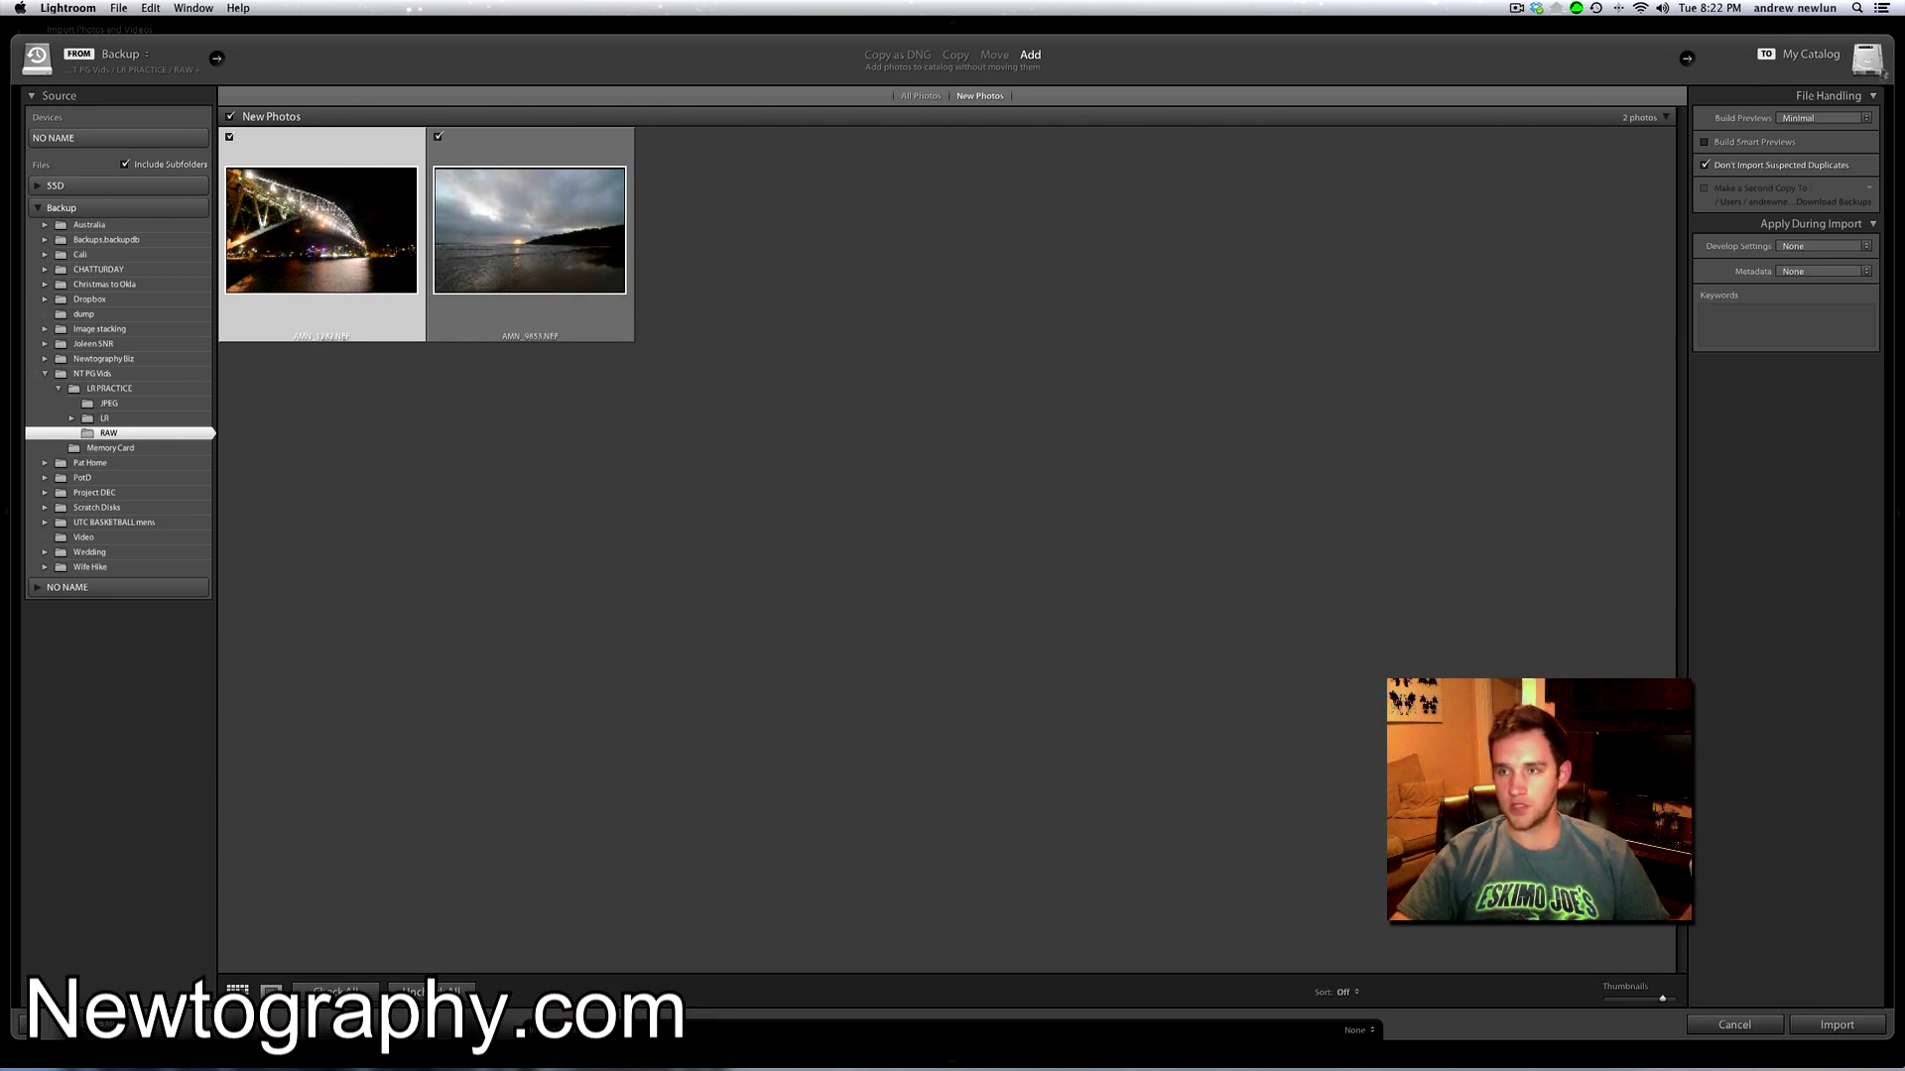
# Review the Build Previews choices and the Develop Settings presets, including User Presets, keeping Minimal and None.
pyautogui.click(1855, 120)
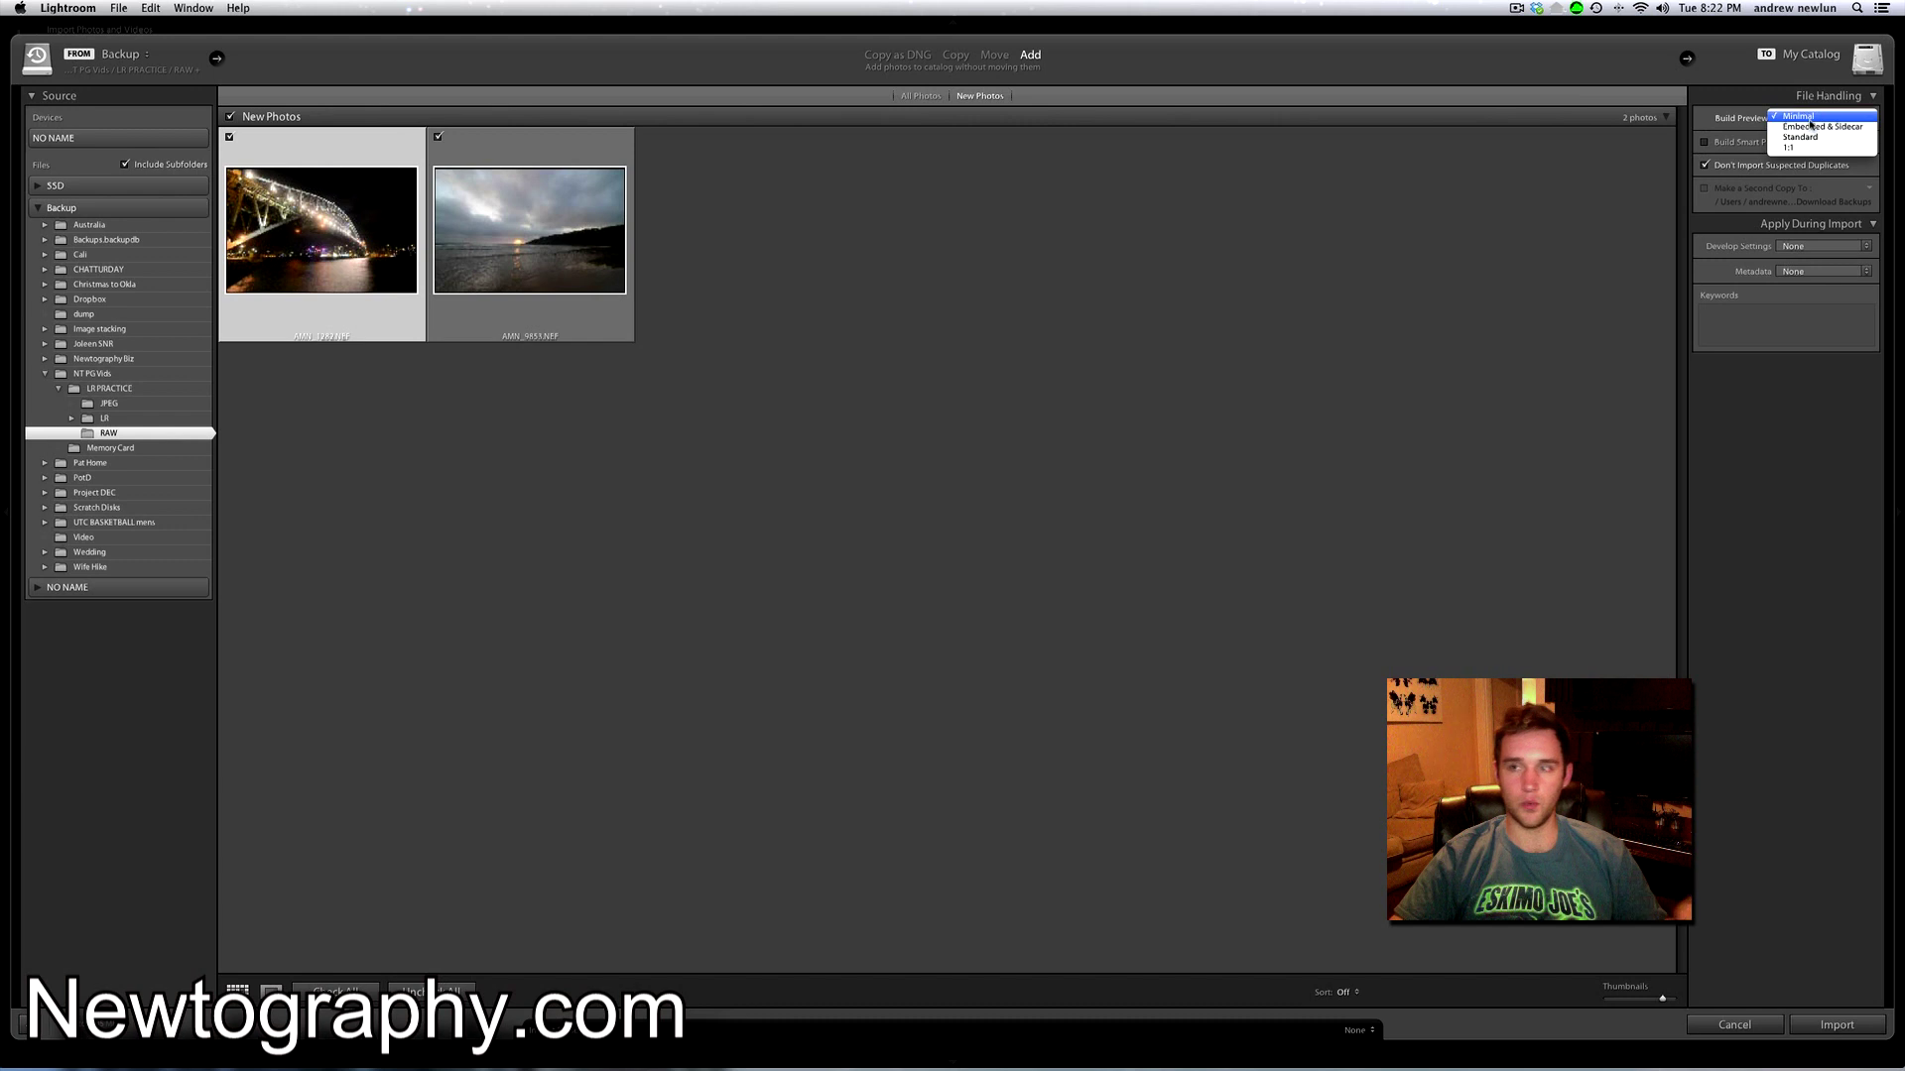
pyautogui.click(1708, 120)
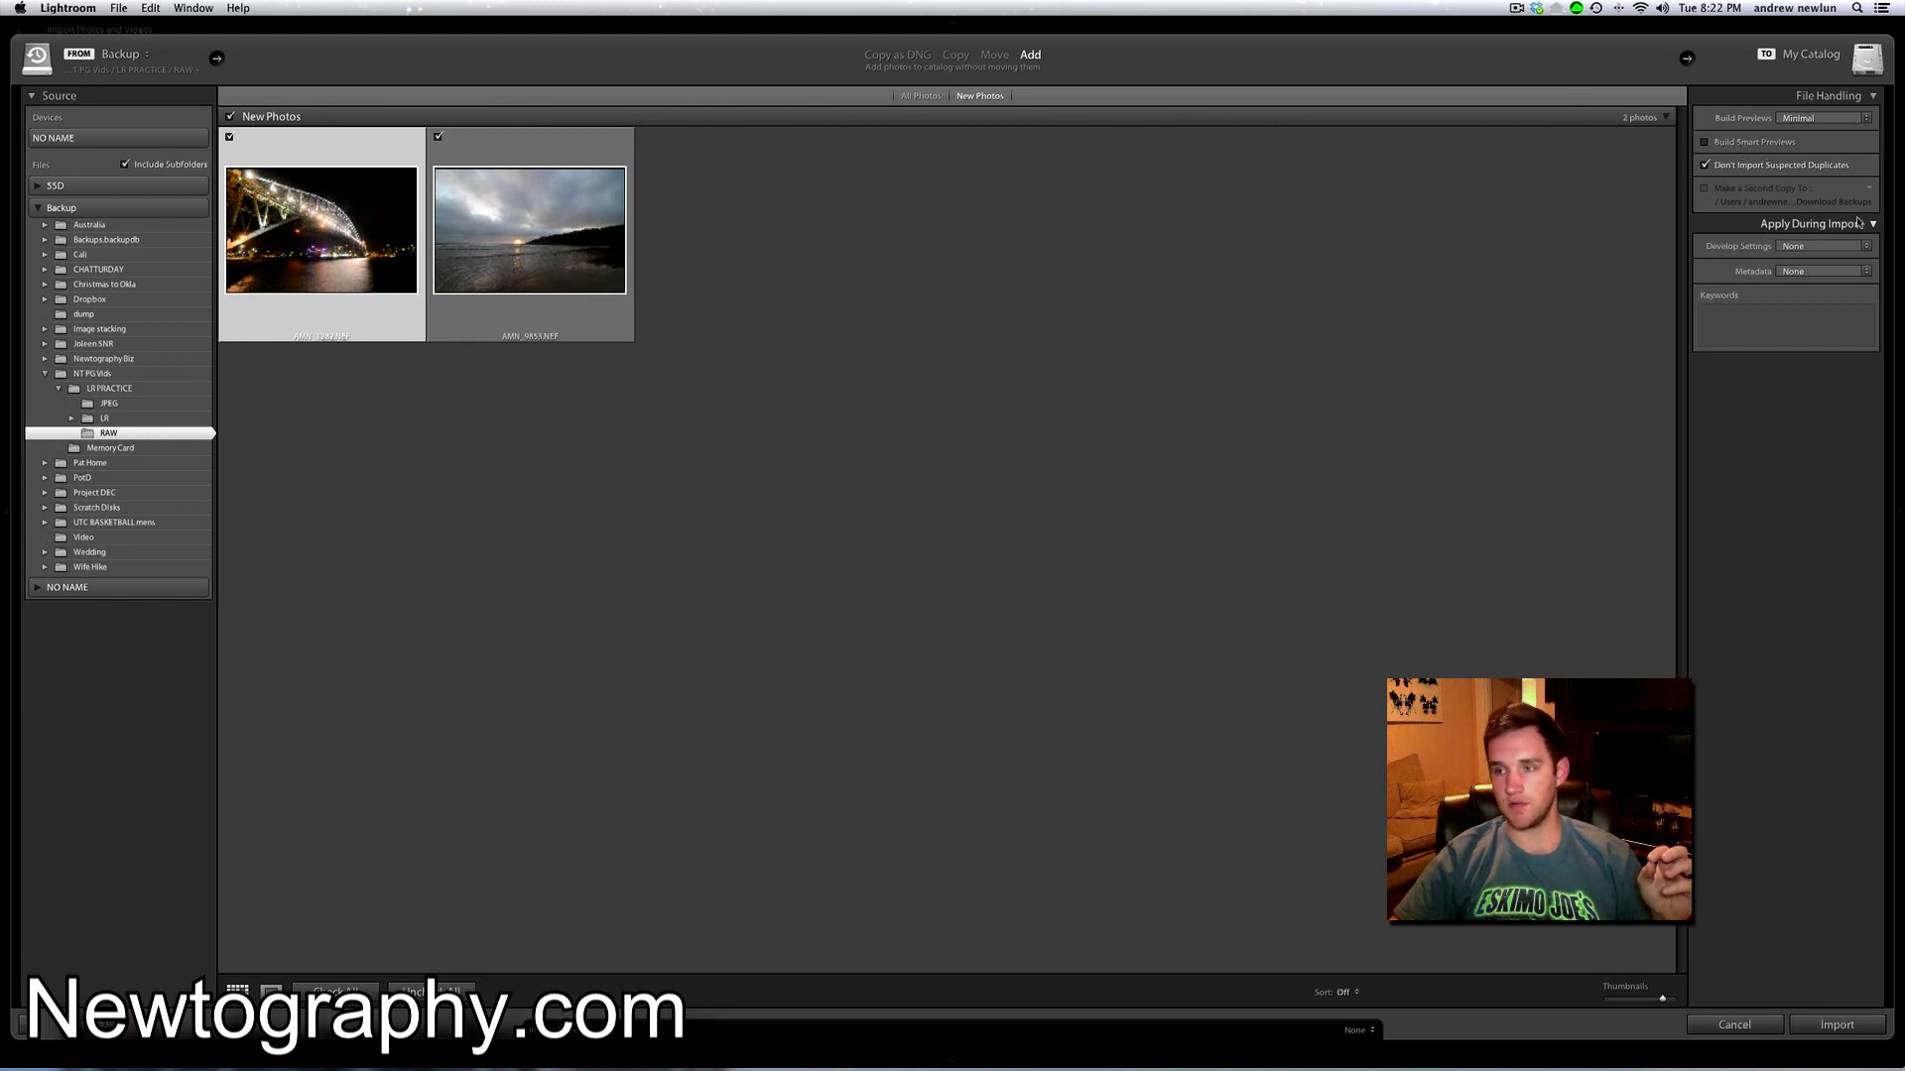
pyautogui.click(1866, 247)
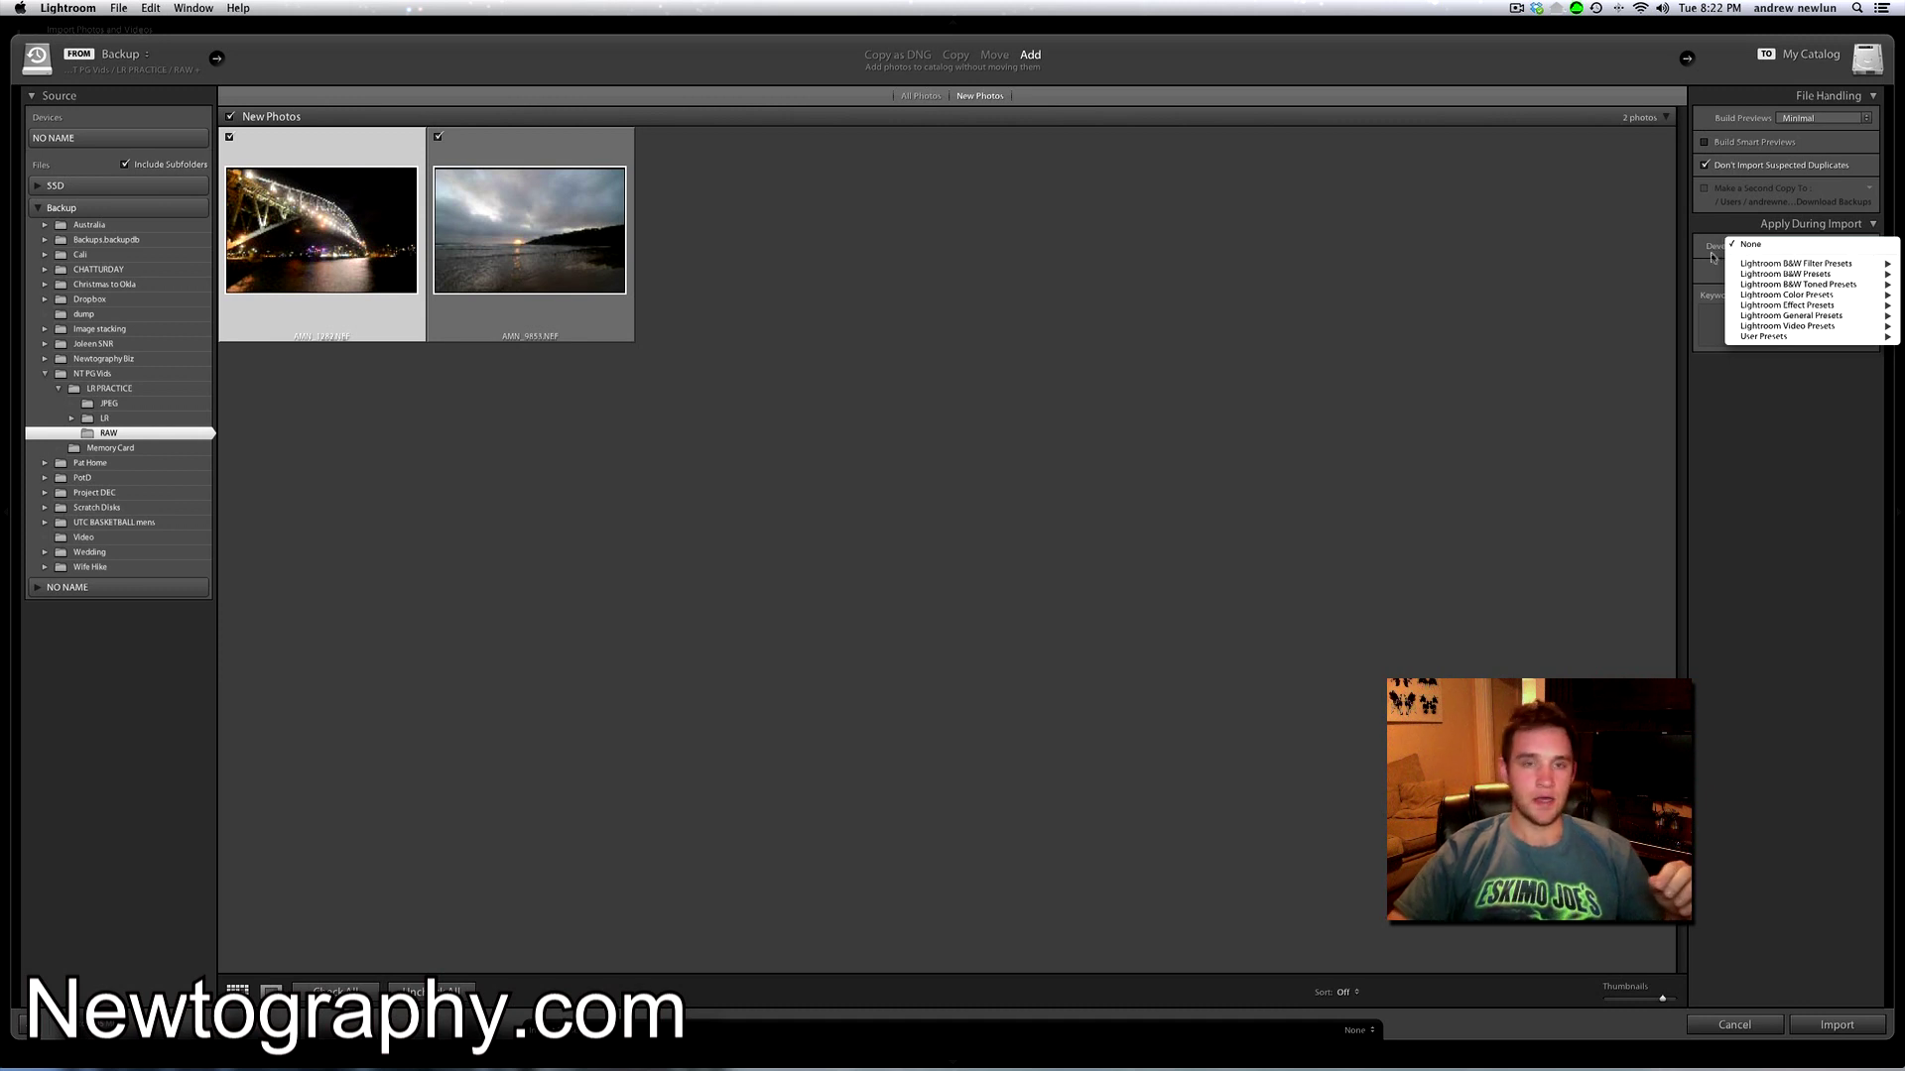
pyautogui.click(1779, 361)
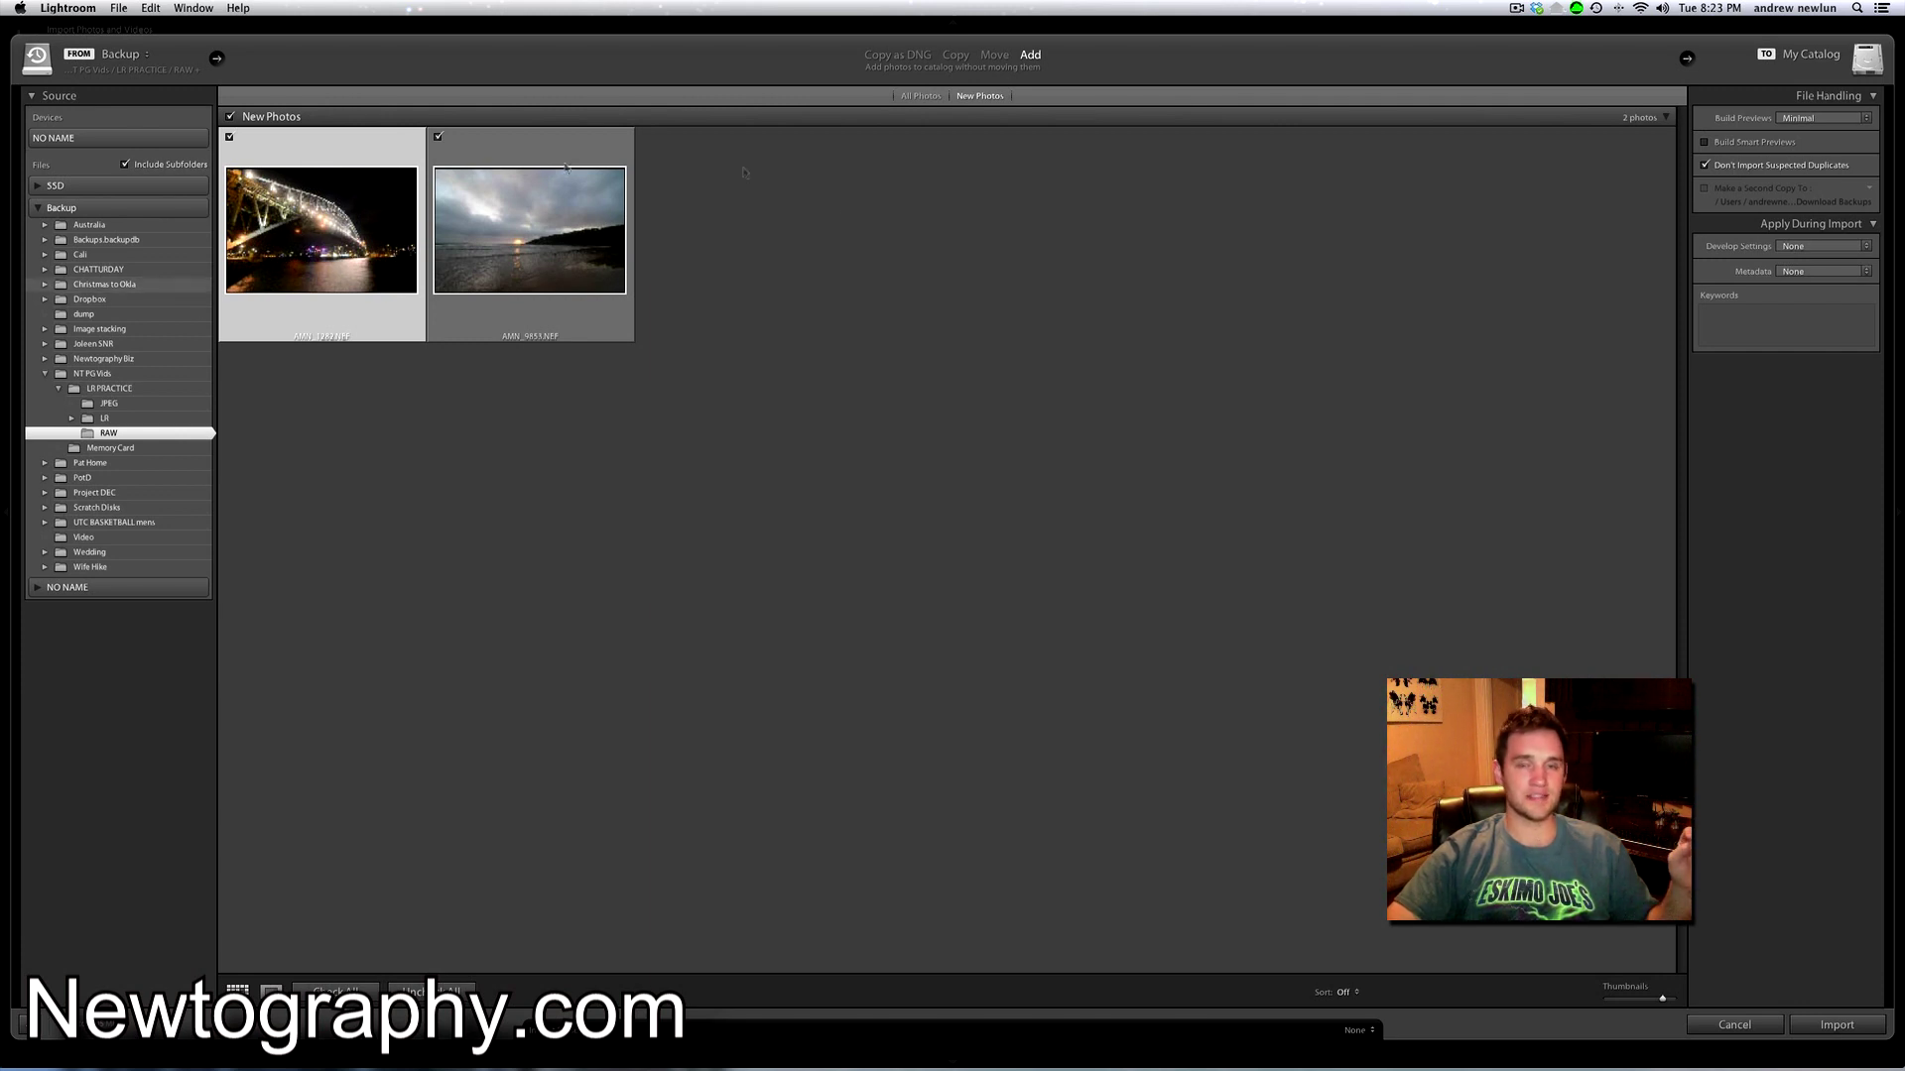
pyautogui.click(1868, 249)
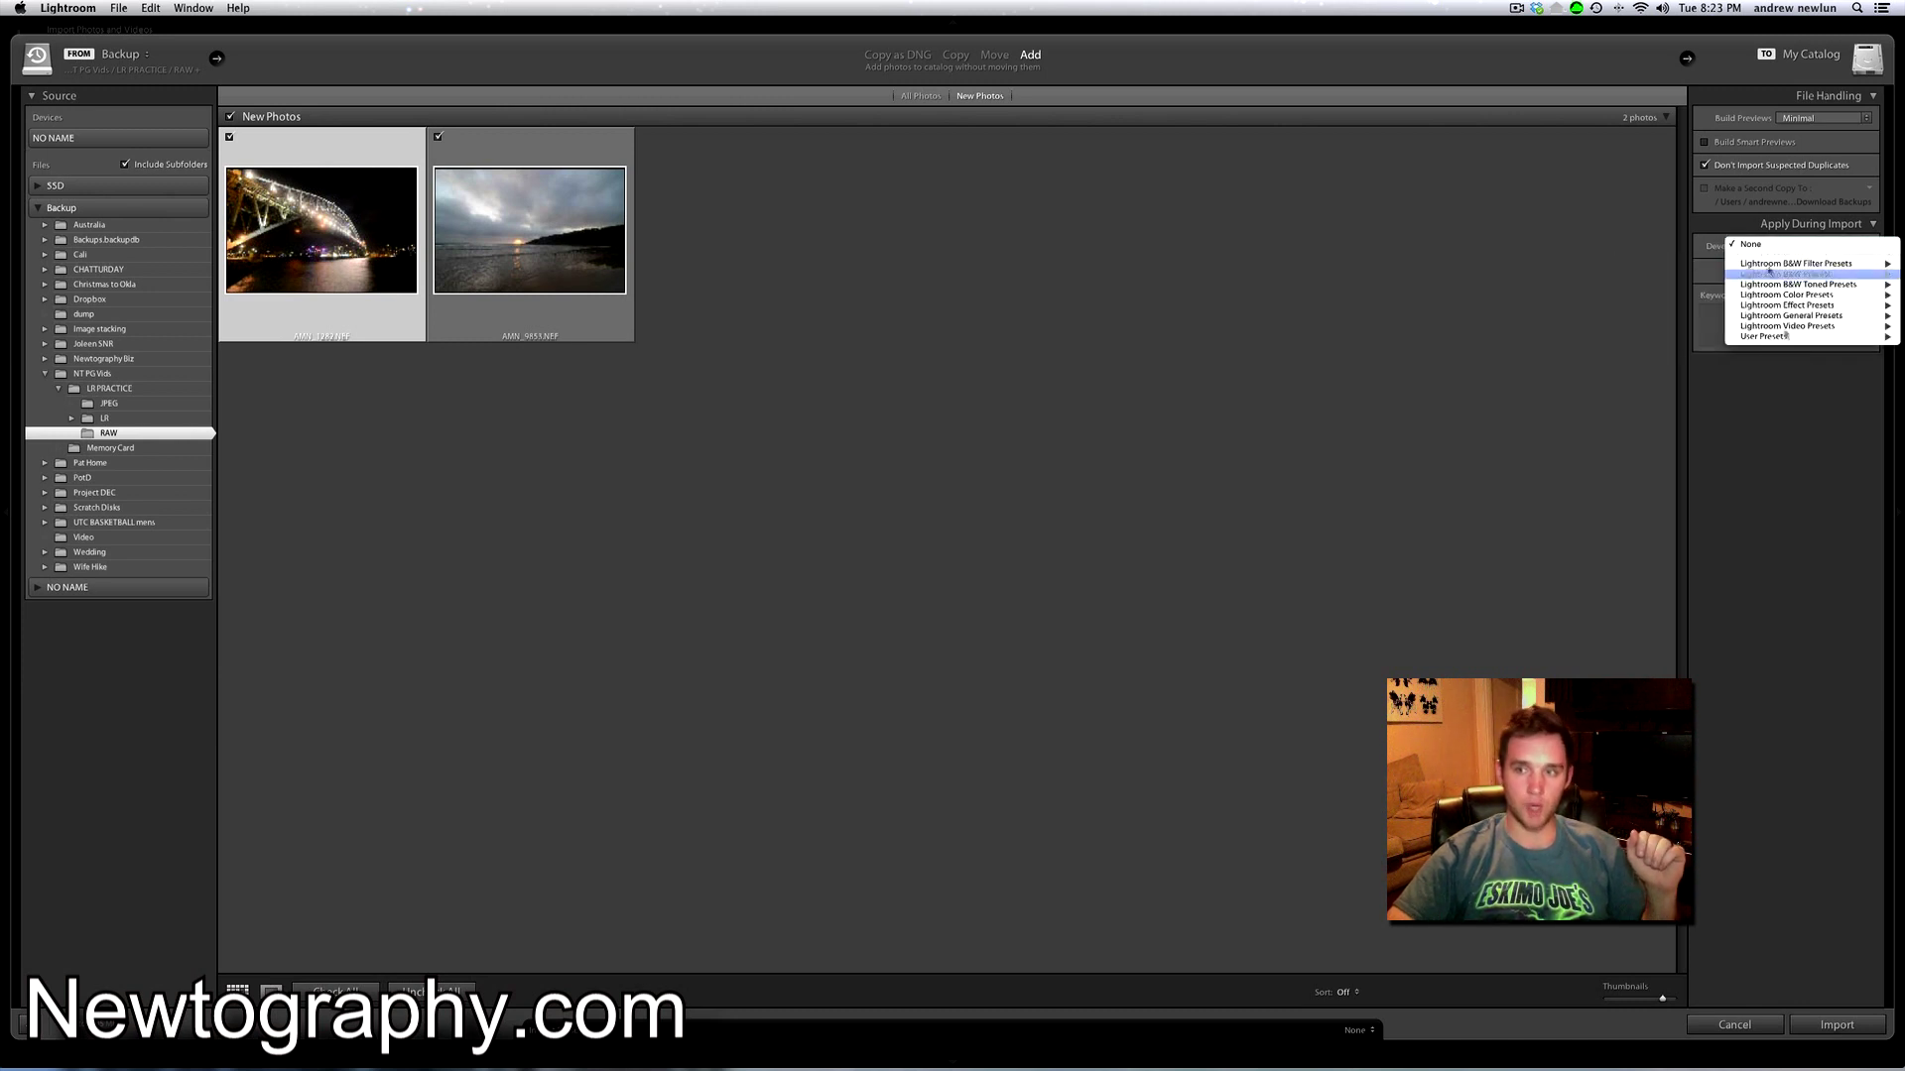
pyautogui.moveTo(1794, 337)
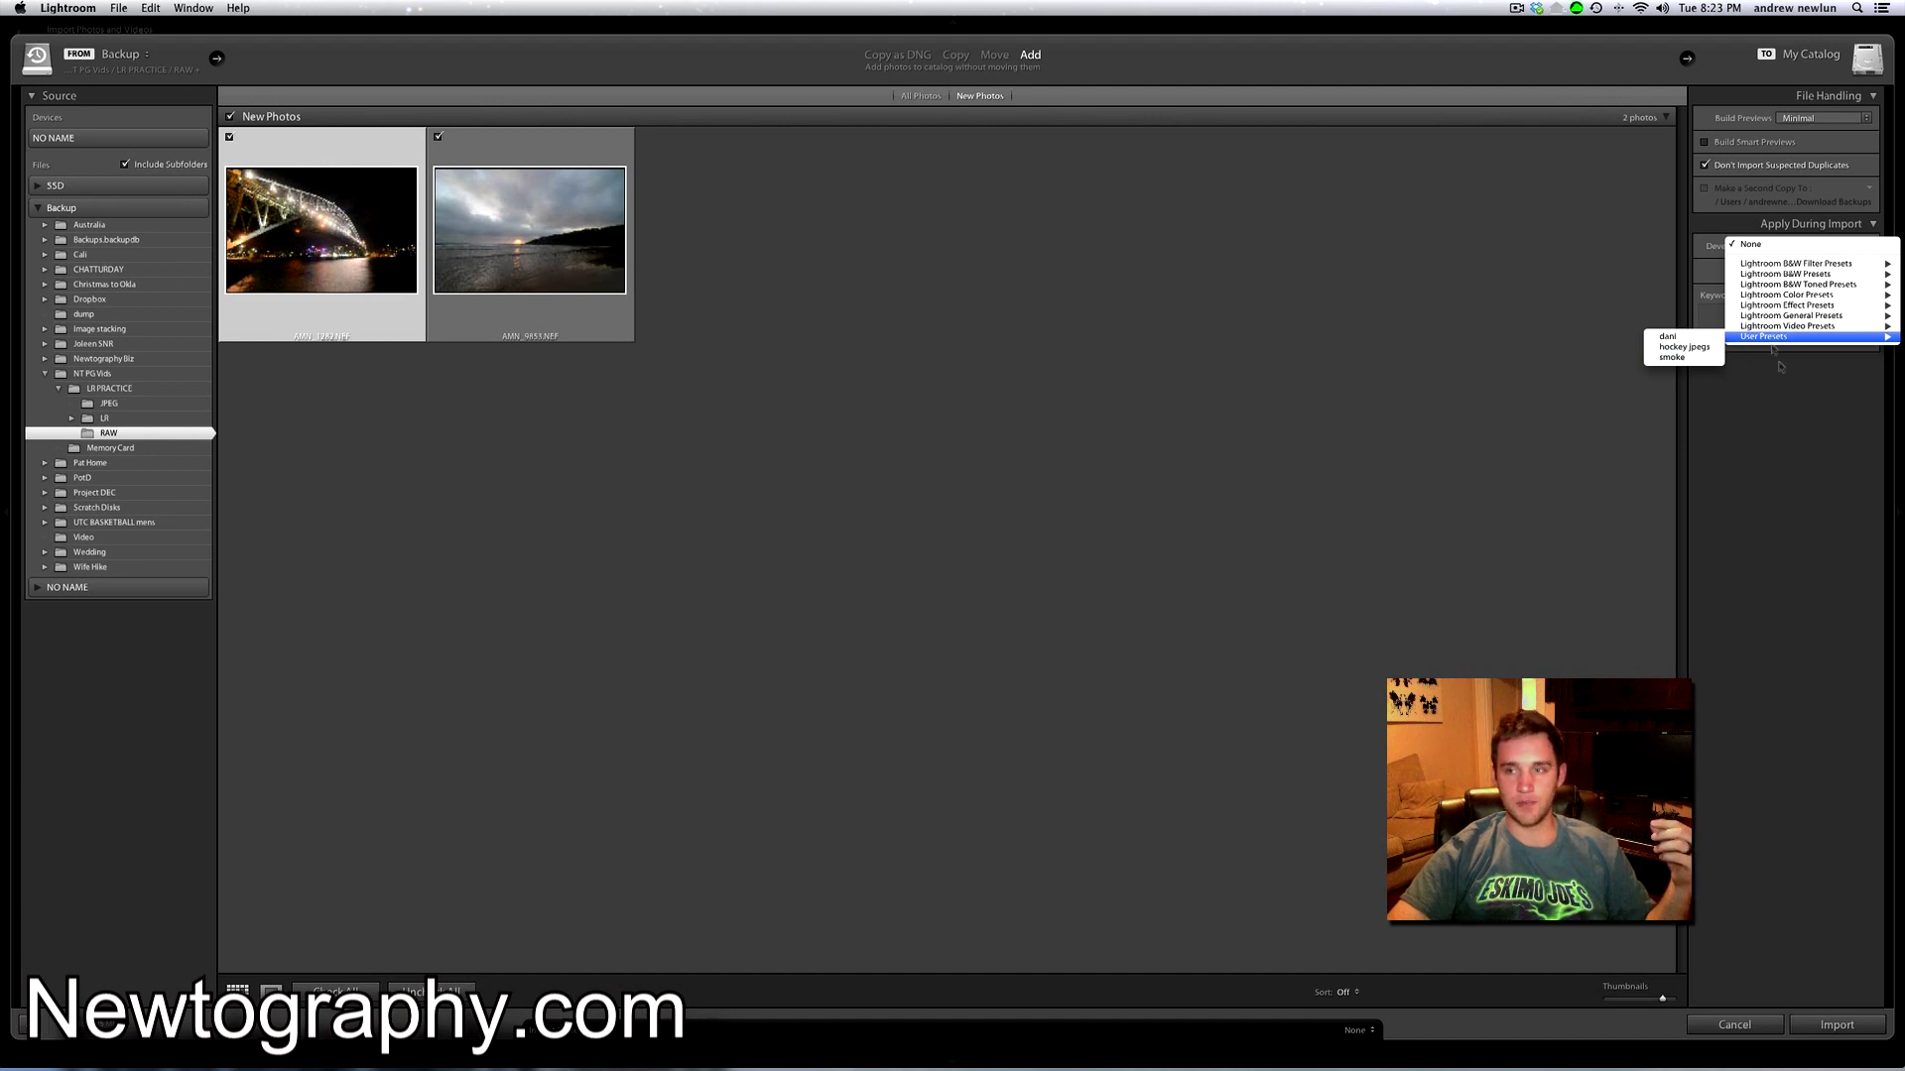
pyautogui.click(1819, 376)
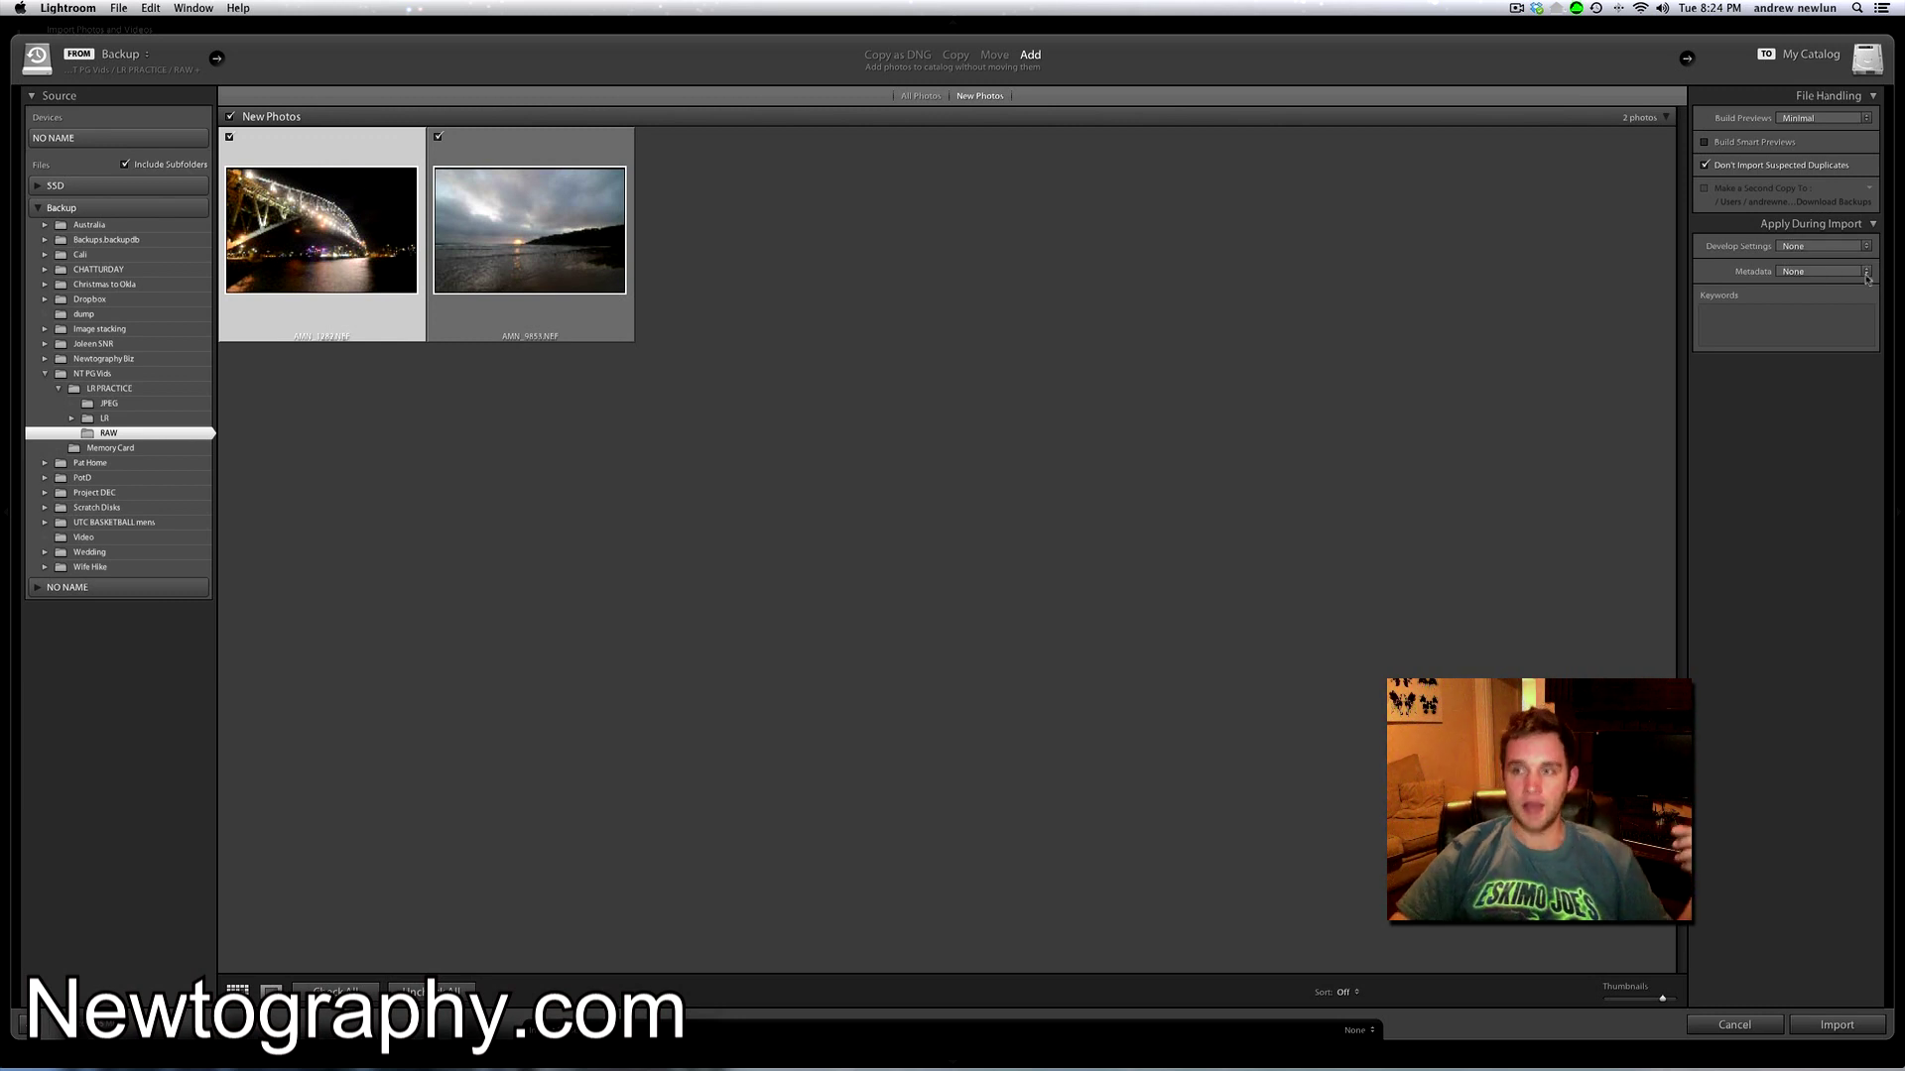
# Examine the fields offered for a new metadata preset, from Basic Info to IPTC Extension Rights, and leave without creating one.
pyautogui.click(1831, 272)
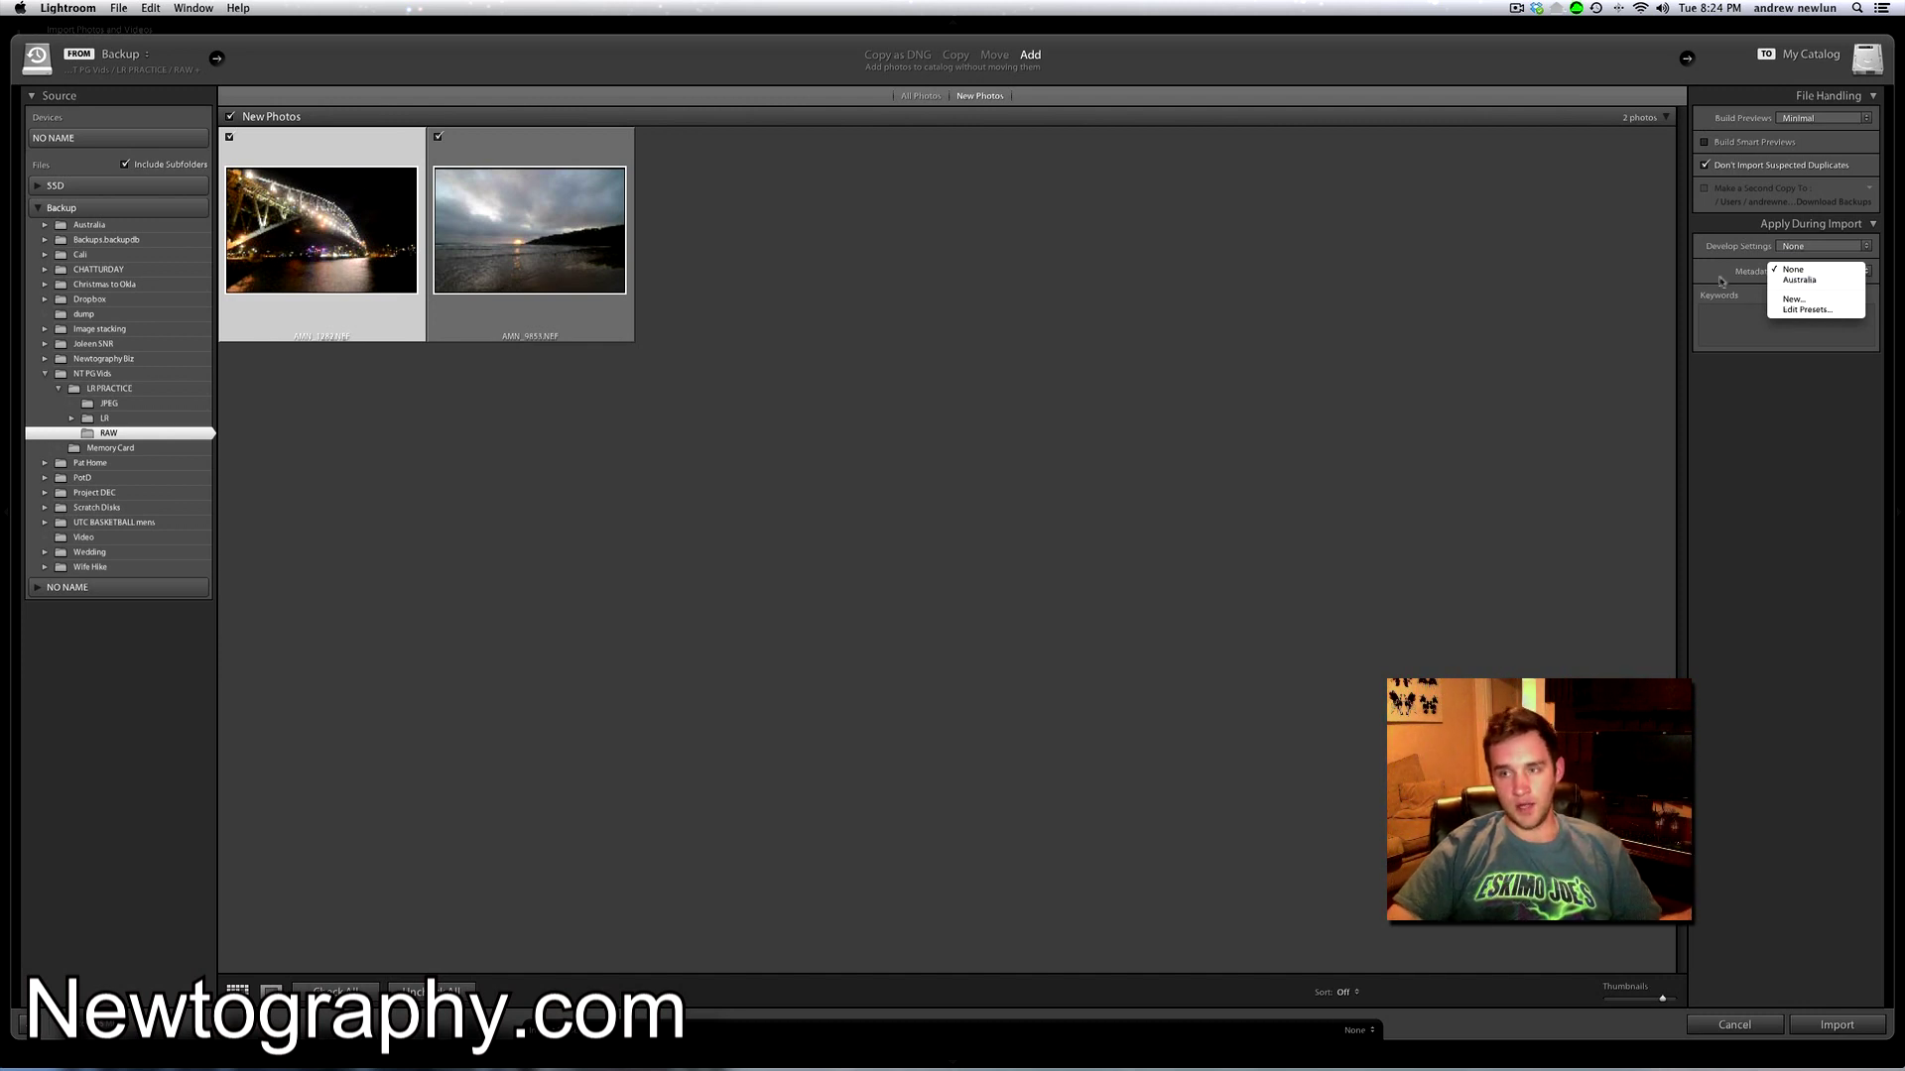
pyautogui.click(1825, 298)
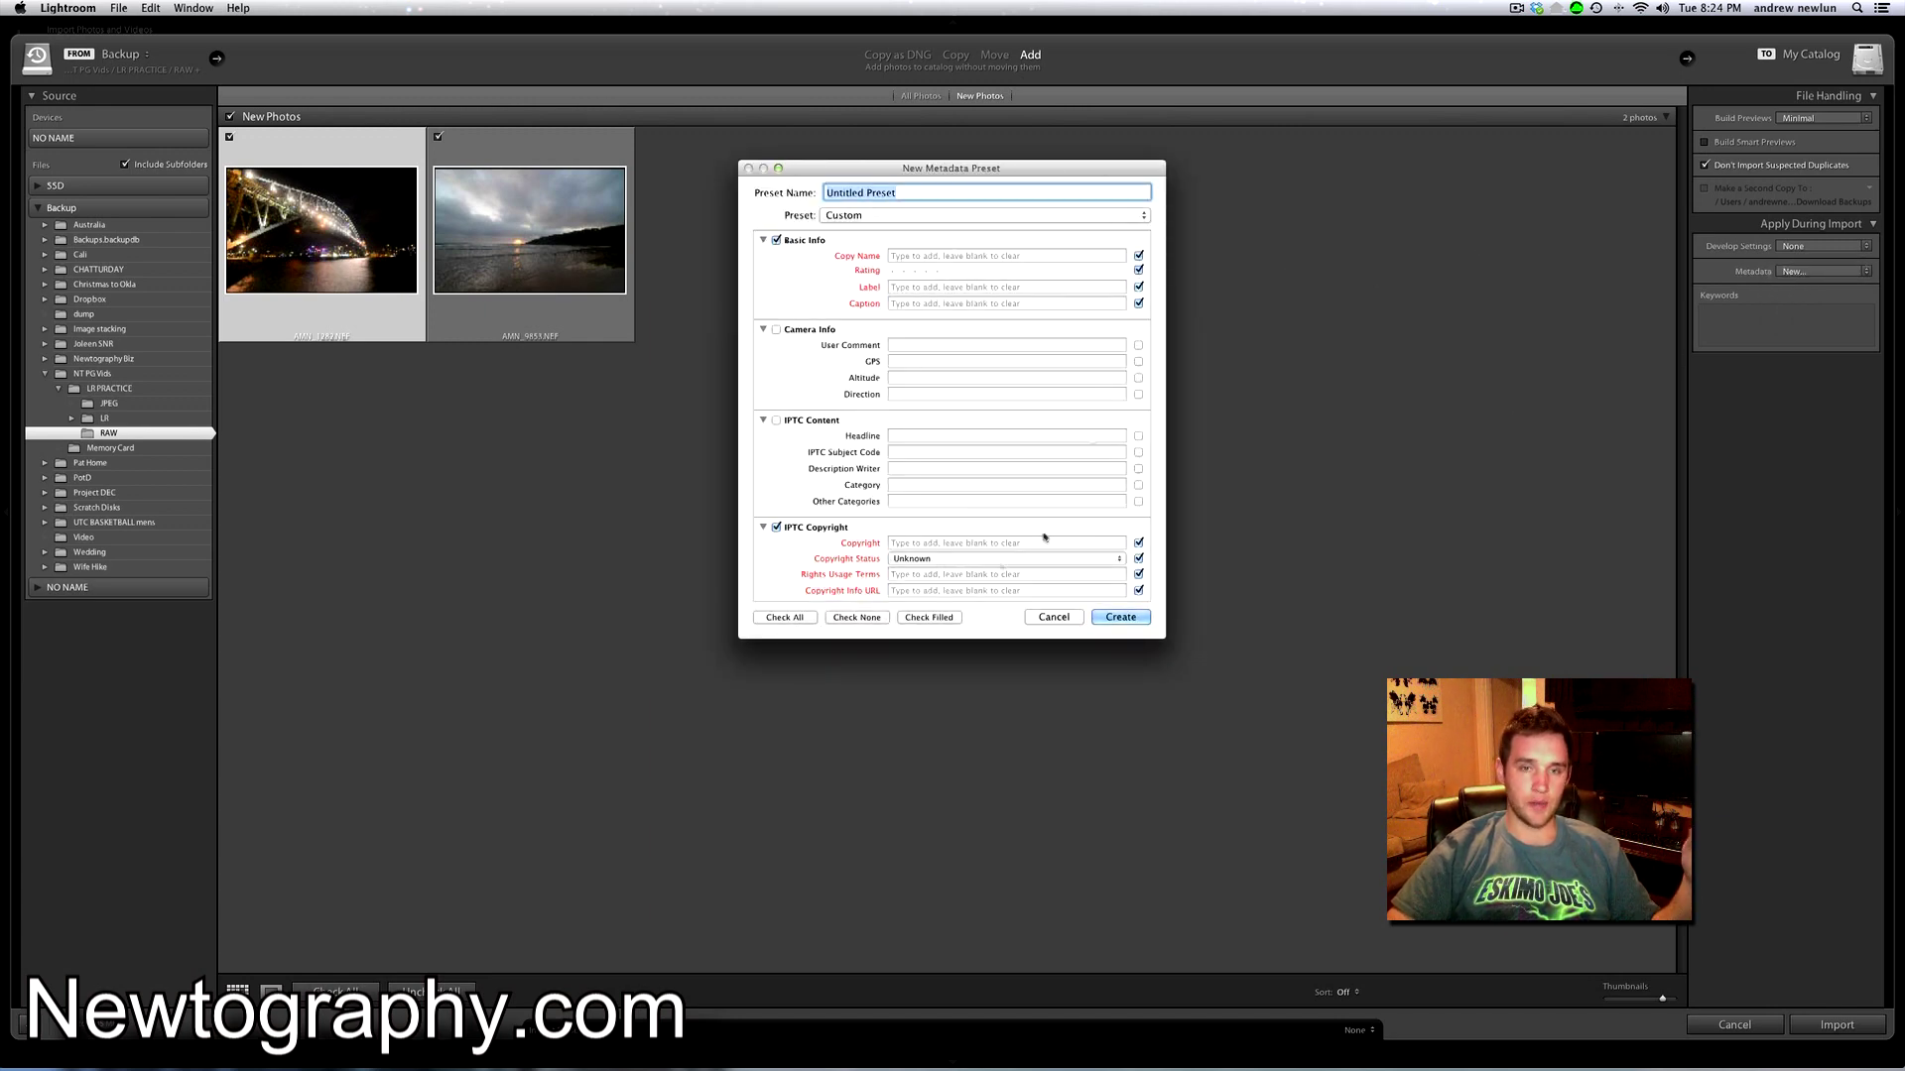
pyautogui.scroll(-5, 942, 369)
pyautogui.scroll(-10, 944, 372)
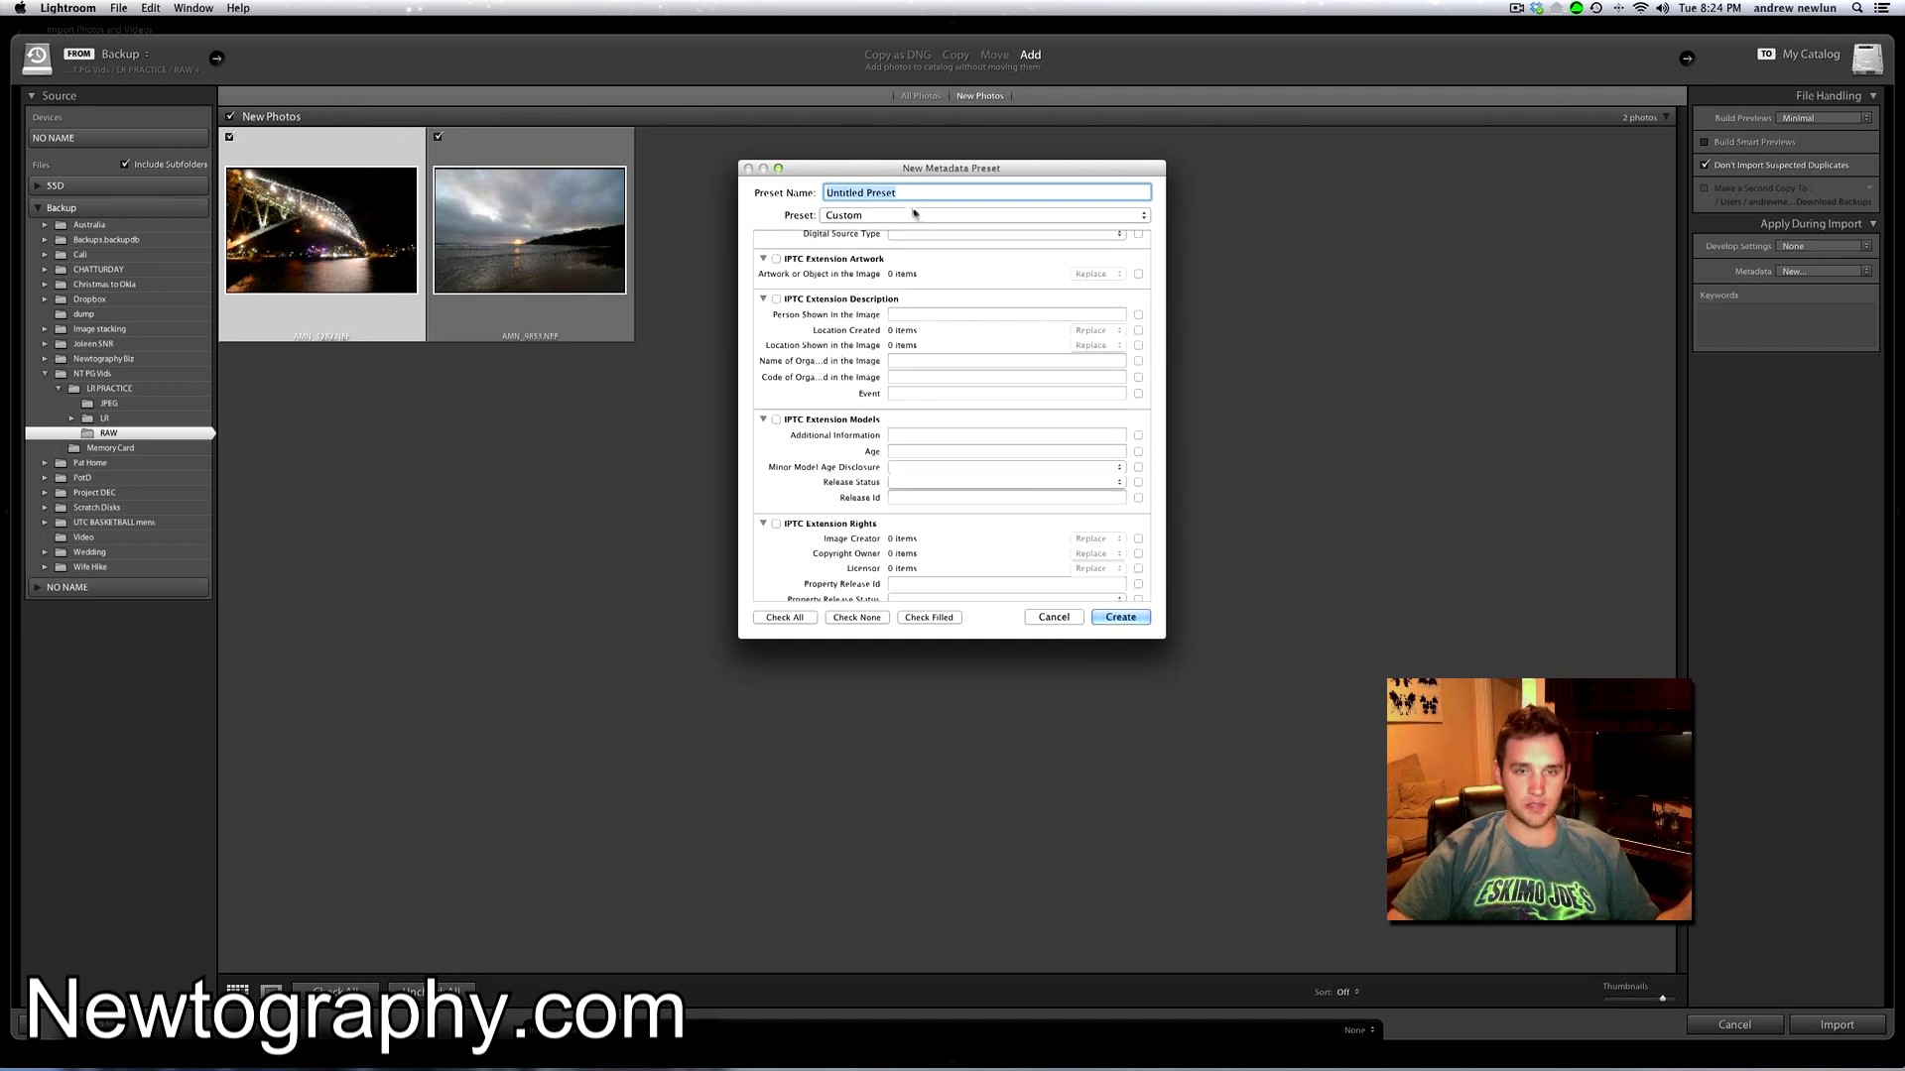
pyautogui.scroll(5, 989, 327)
pyautogui.scroll(5, 989, 327)
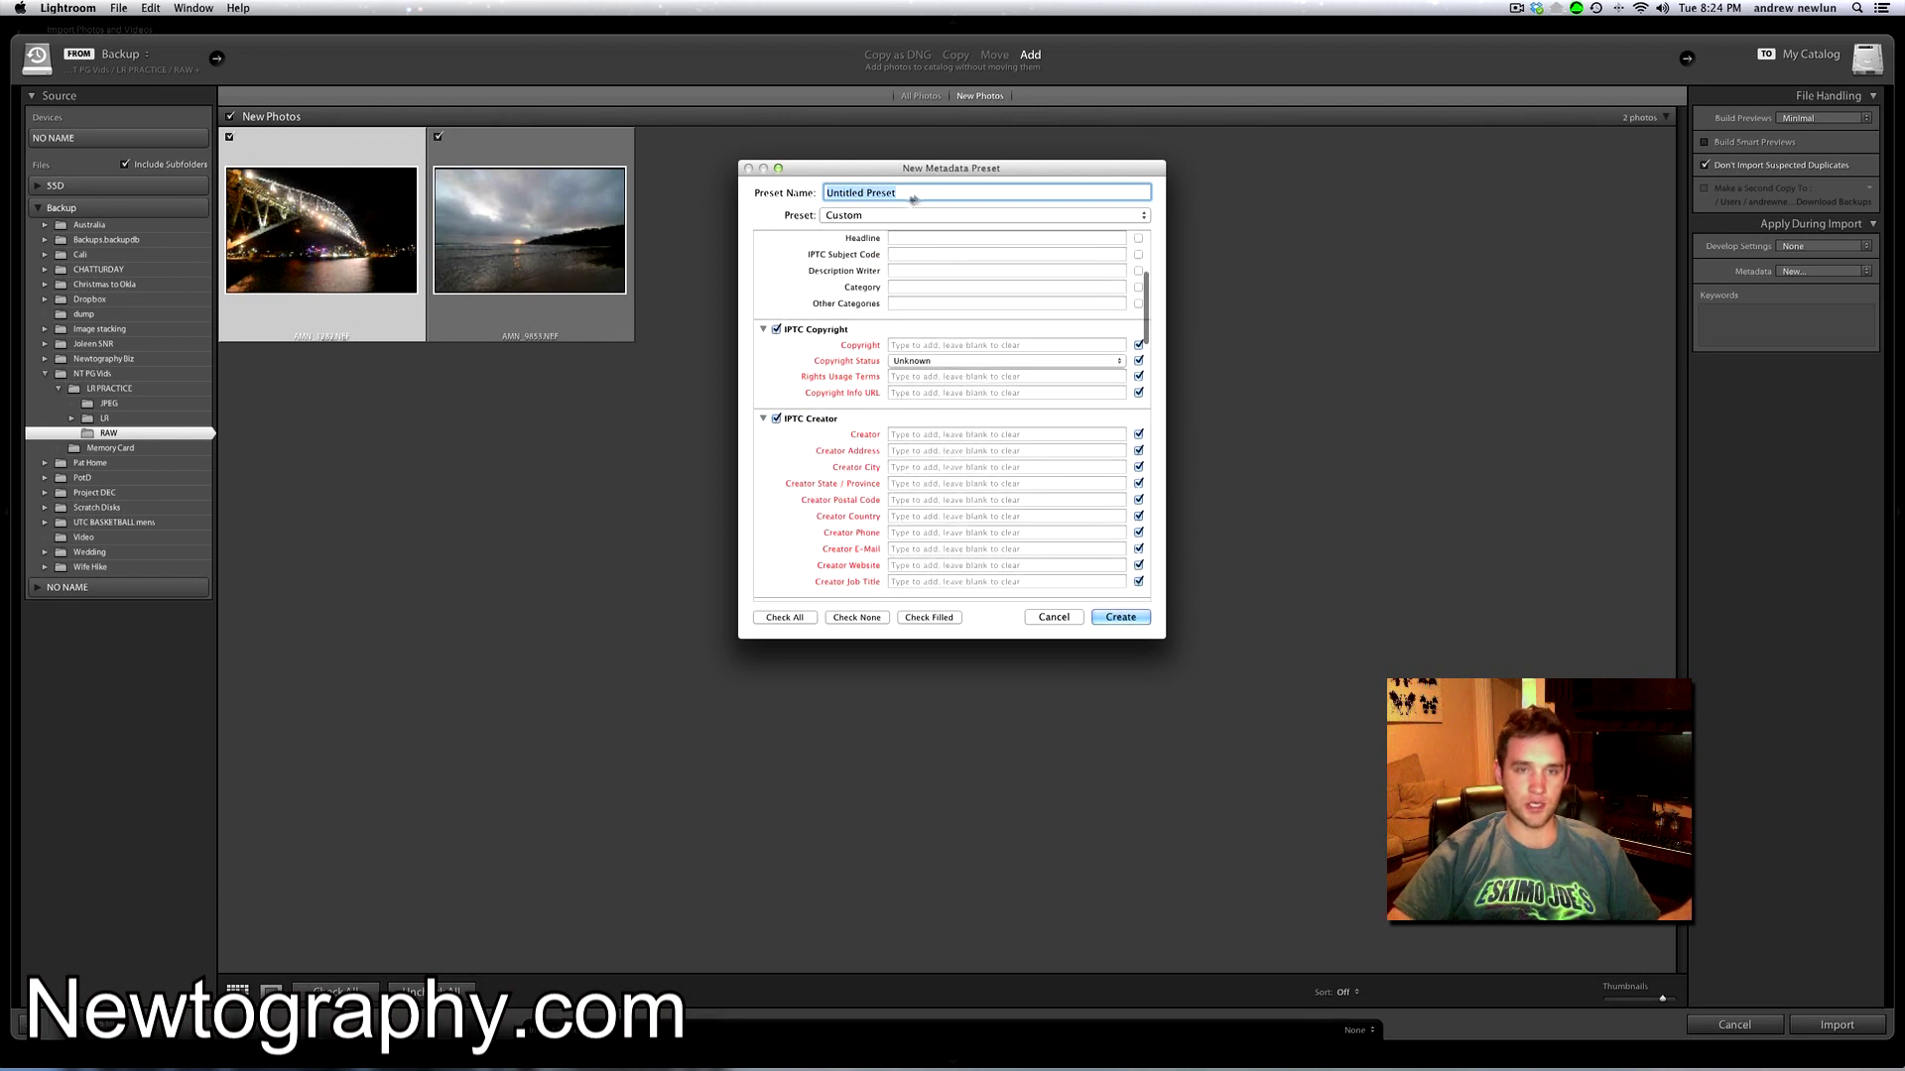
pyautogui.click(1053, 617)
# Leave the import keywords empty and import the two RAW photos into the catalog.
pyautogui.click(1750, 328)
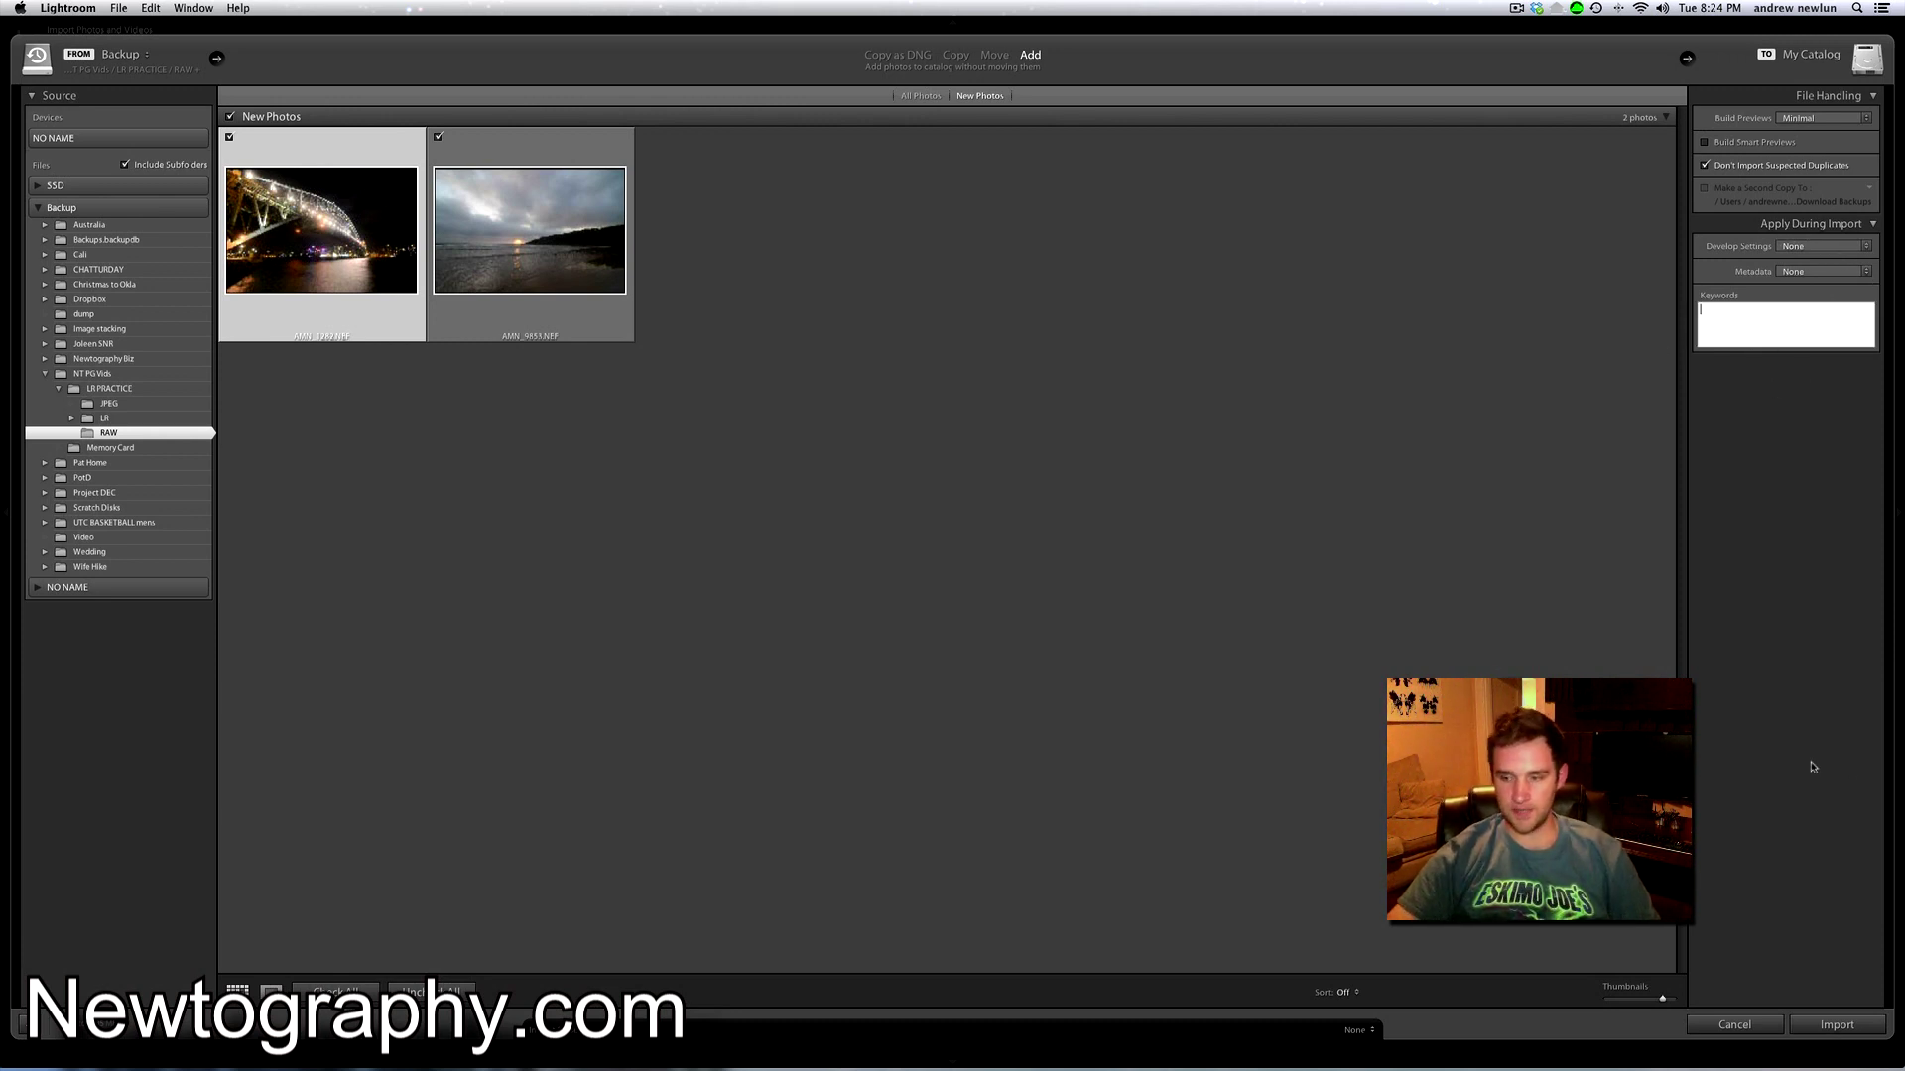
pyautogui.click(707, 247)
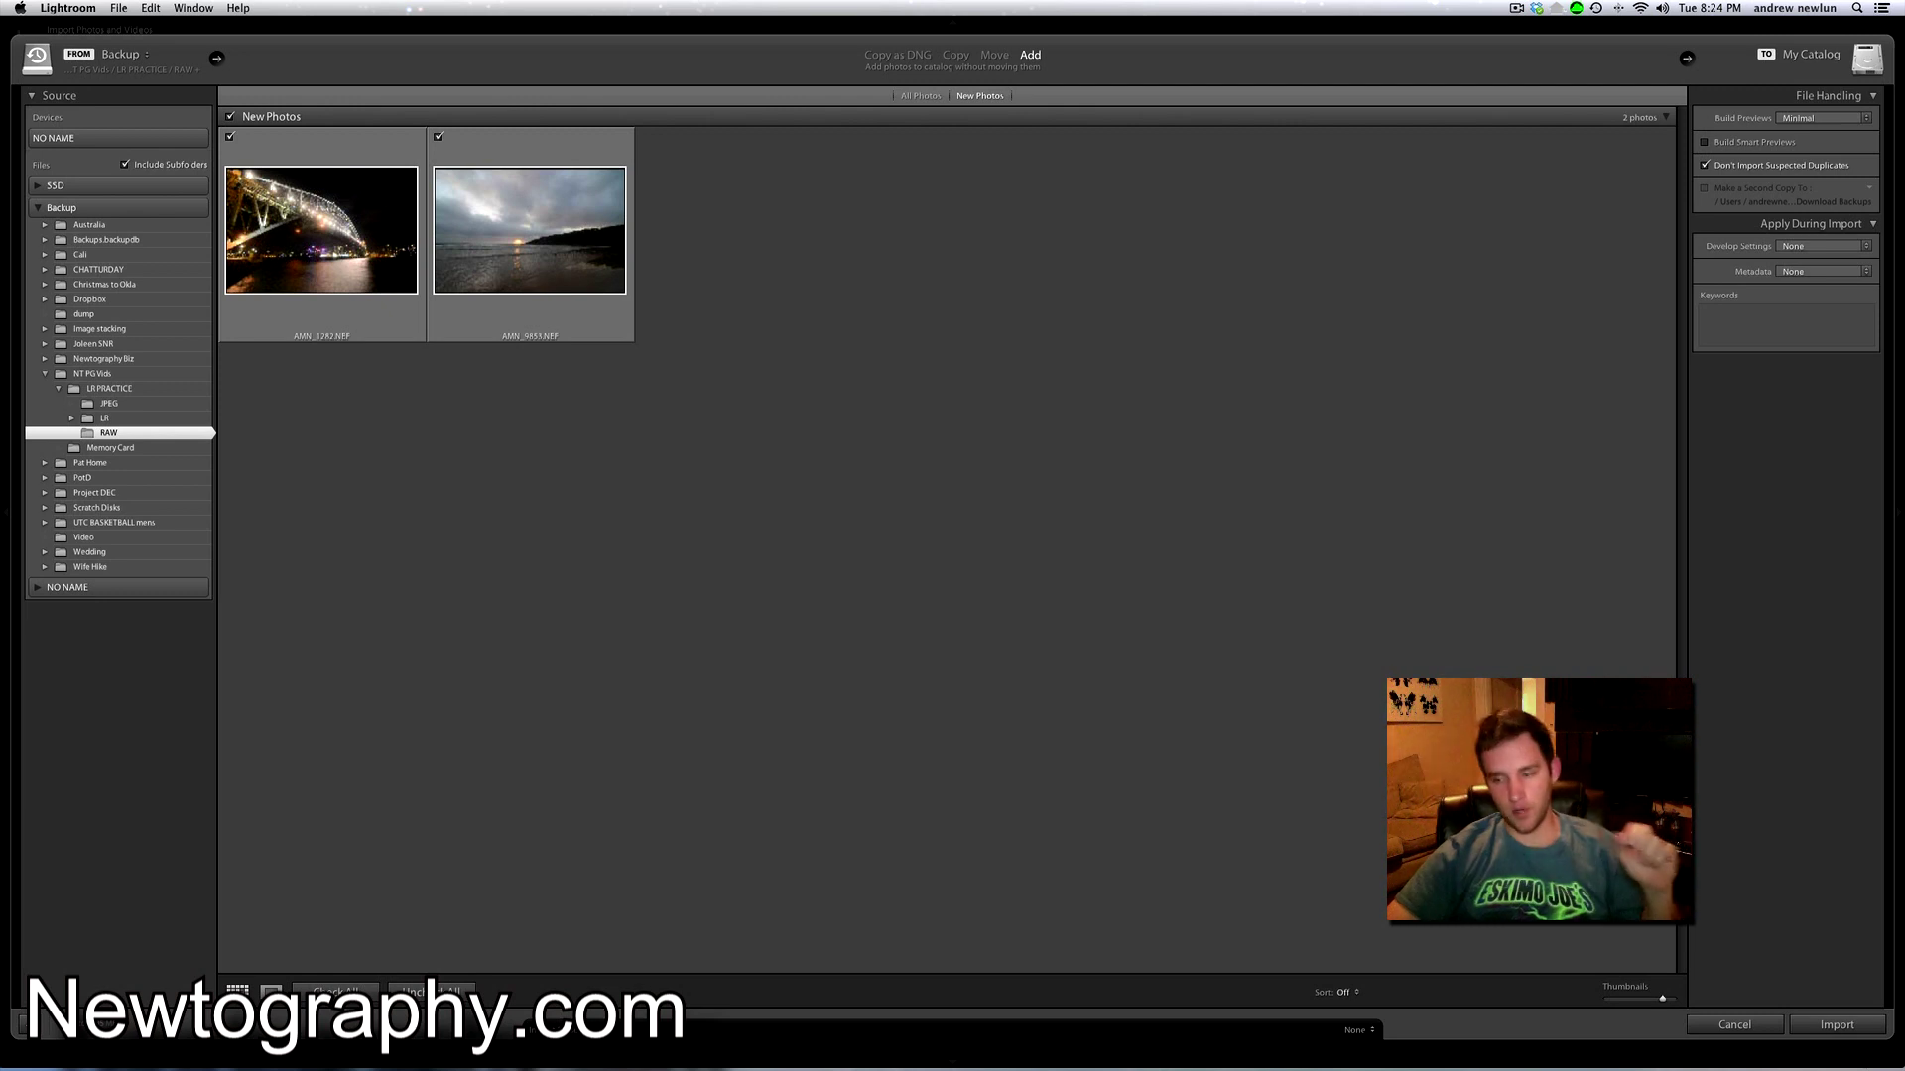
pyautogui.click(1835, 1027)
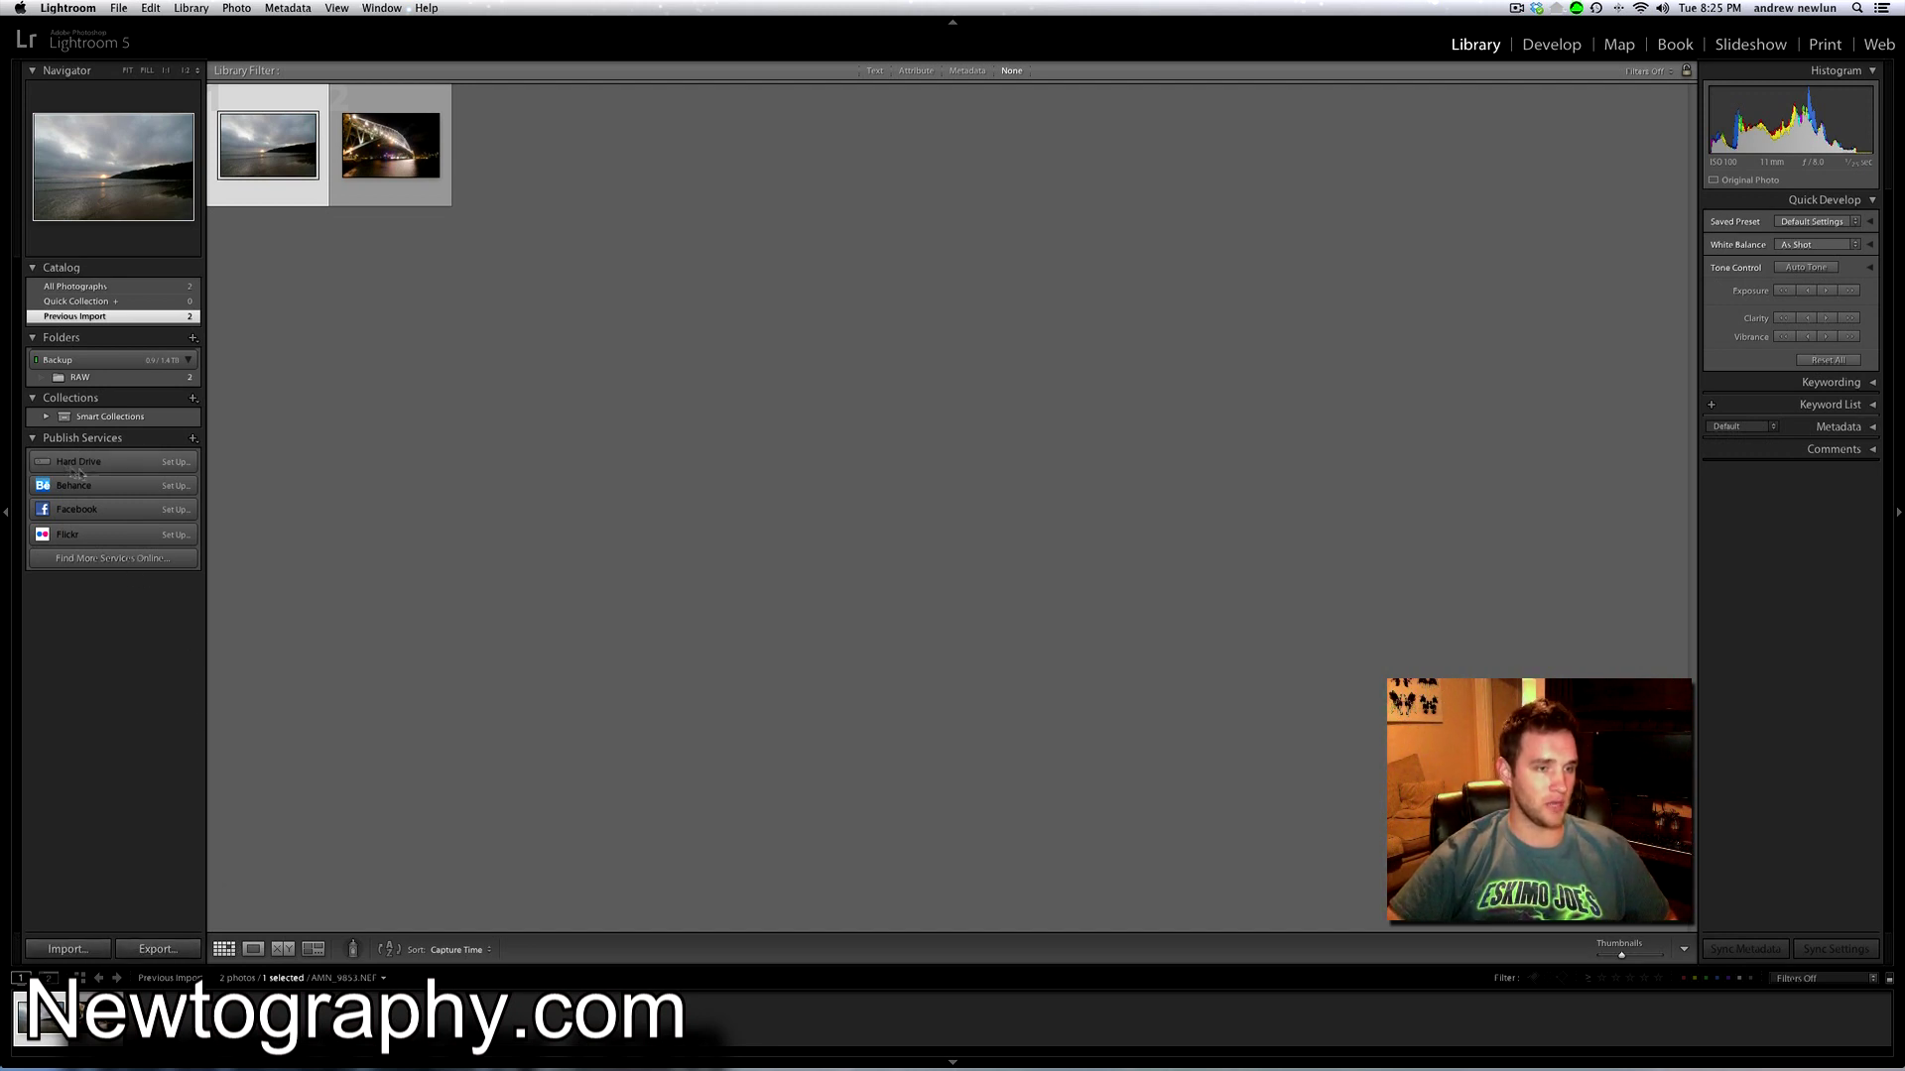
# Look through the Facebook publish service settings and close them without setting up the service.
pyautogui.click(174, 509)
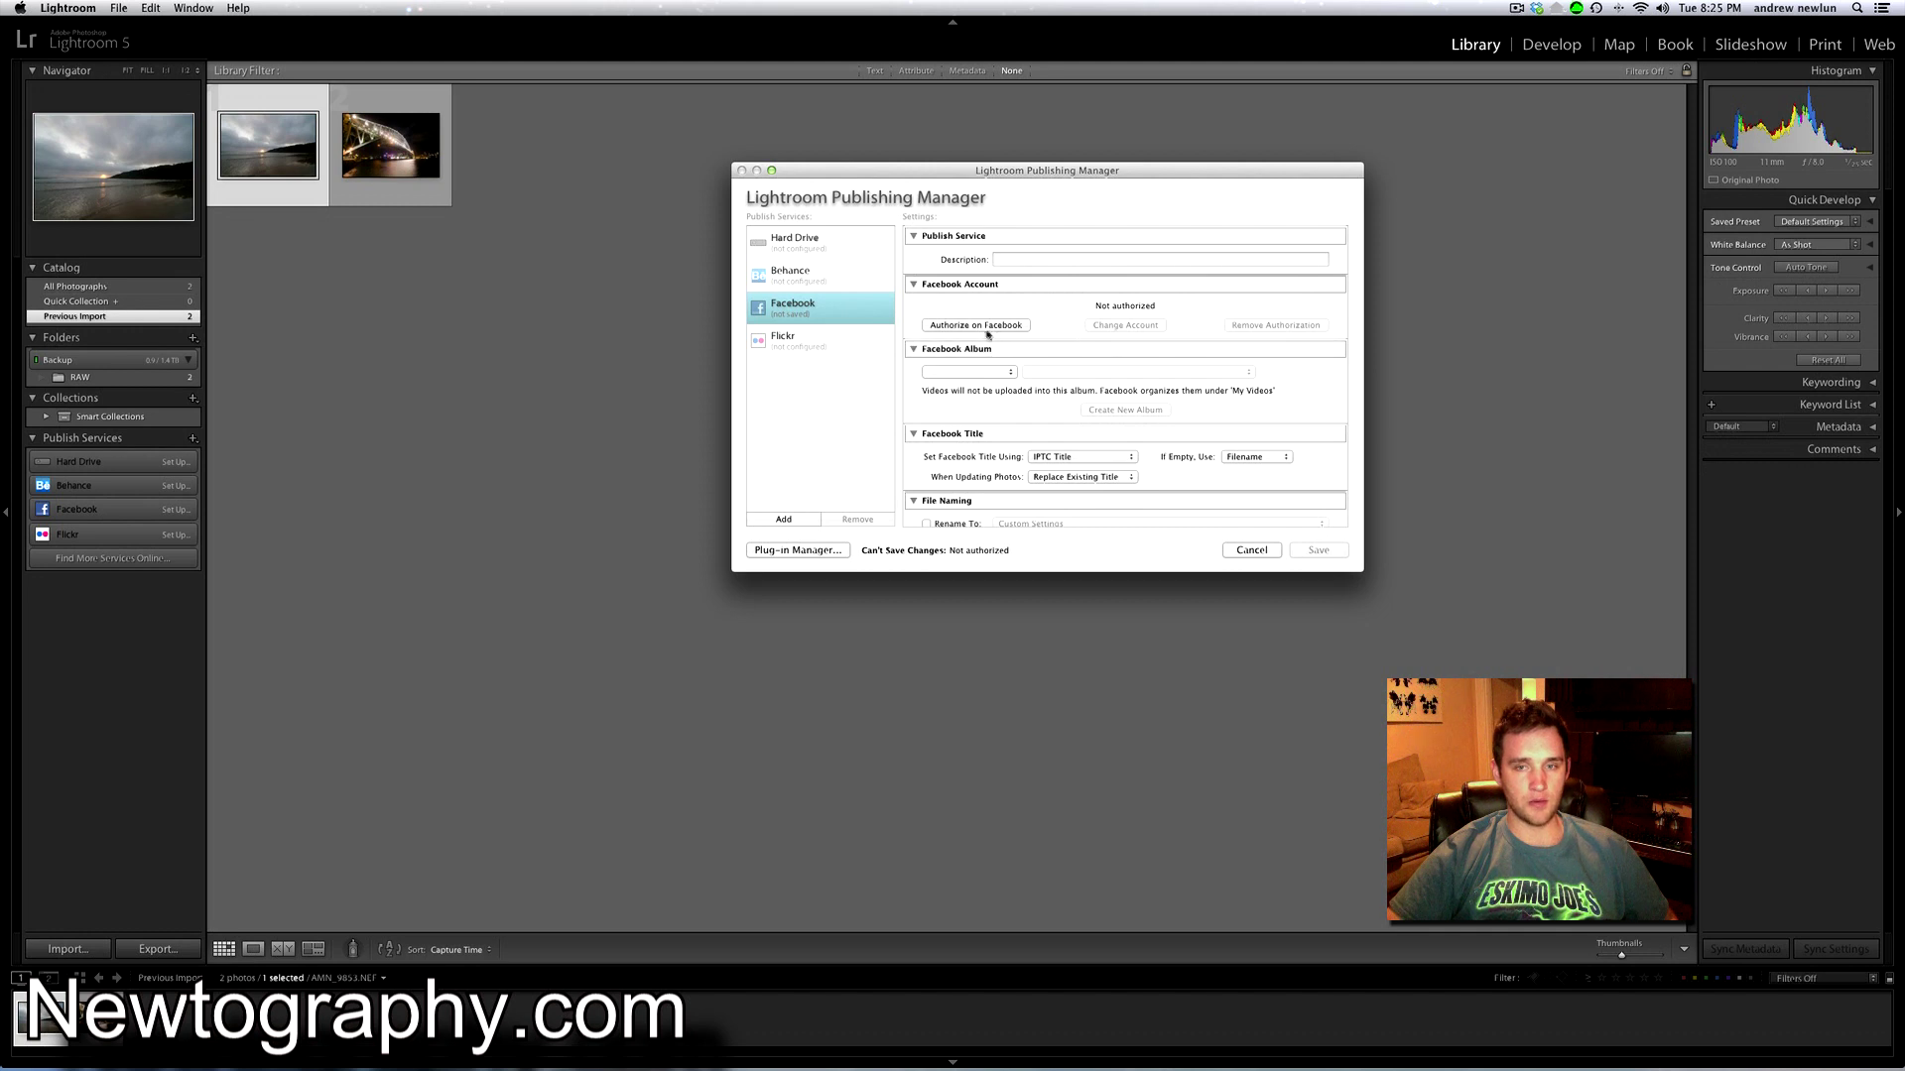
pyautogui.scroll(-5, 1032, 398)
pyautogui.press('Escape')
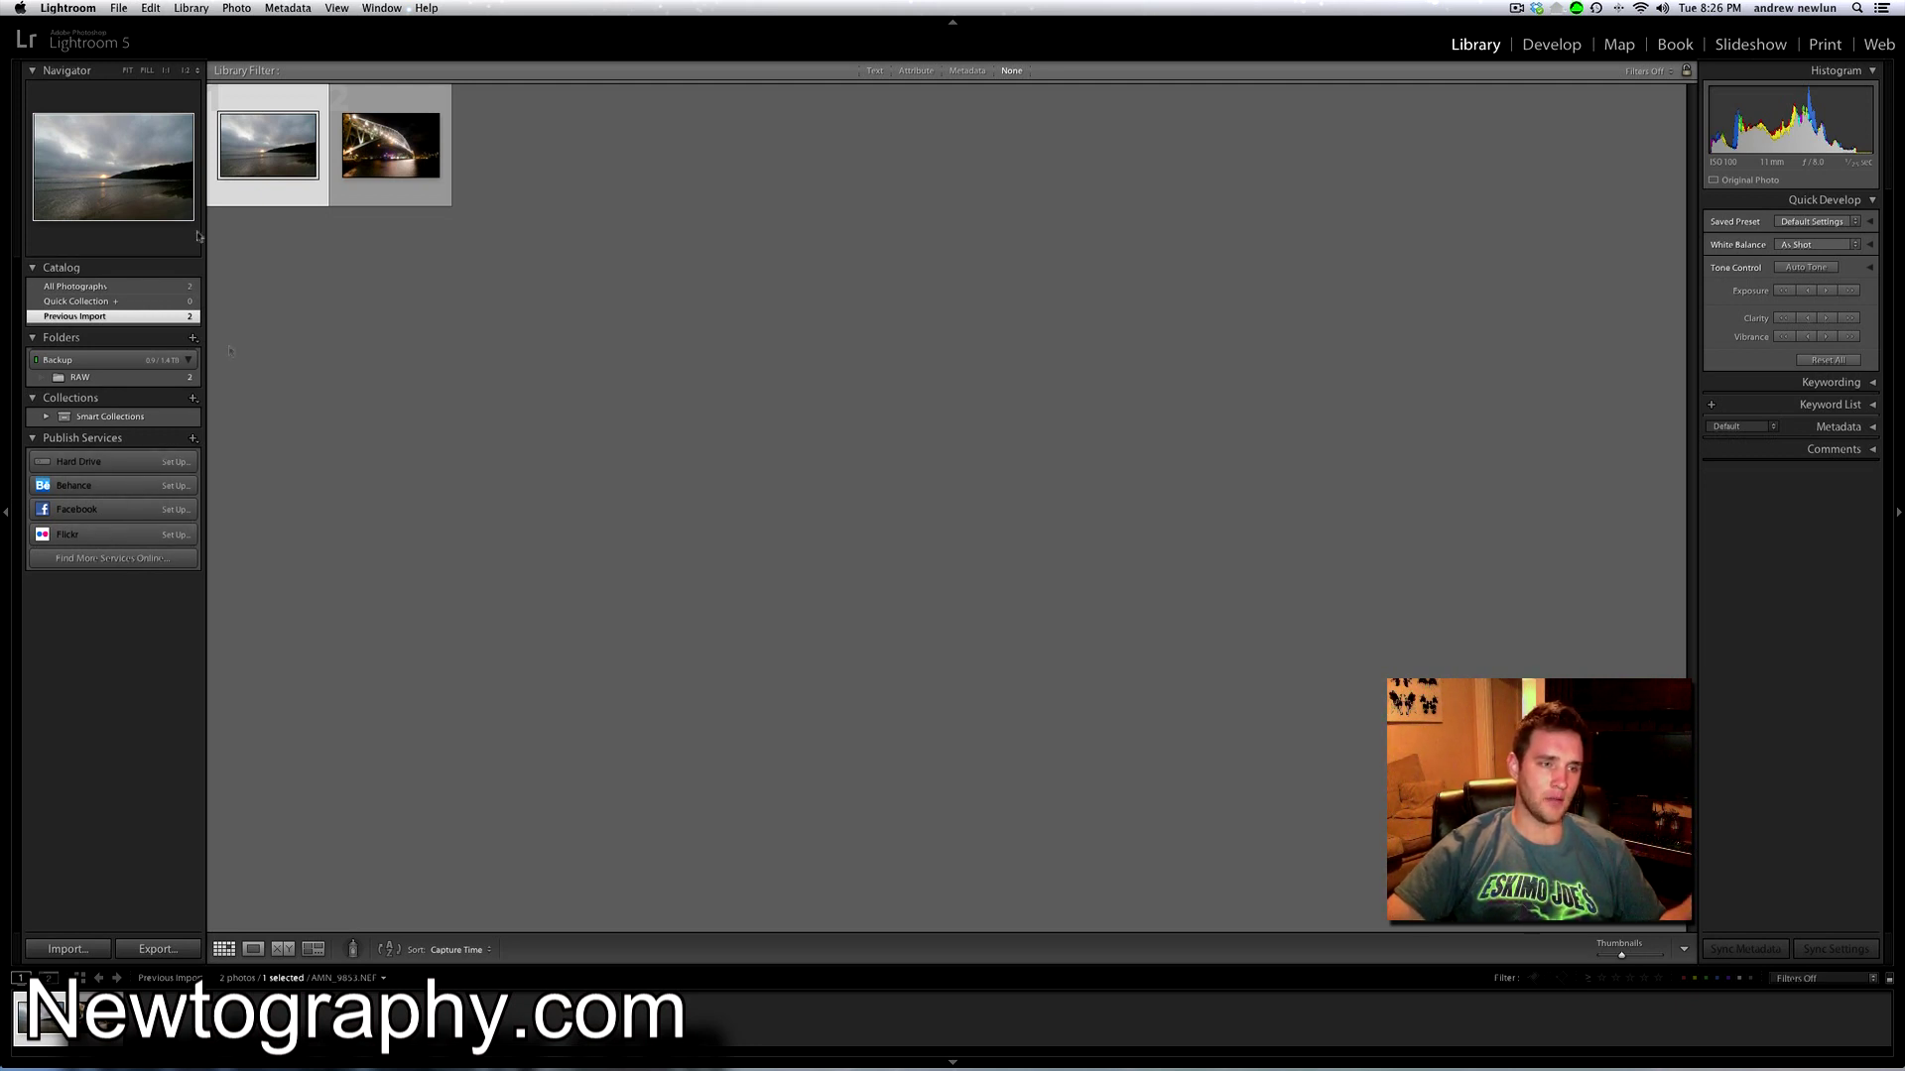
# Select both imported photos and review their export settings from location to post-processing, without exporting.
pyautogui.keyDown('shift'); pyautogui.click(387, 163); pyautogui.keyUp('shift')
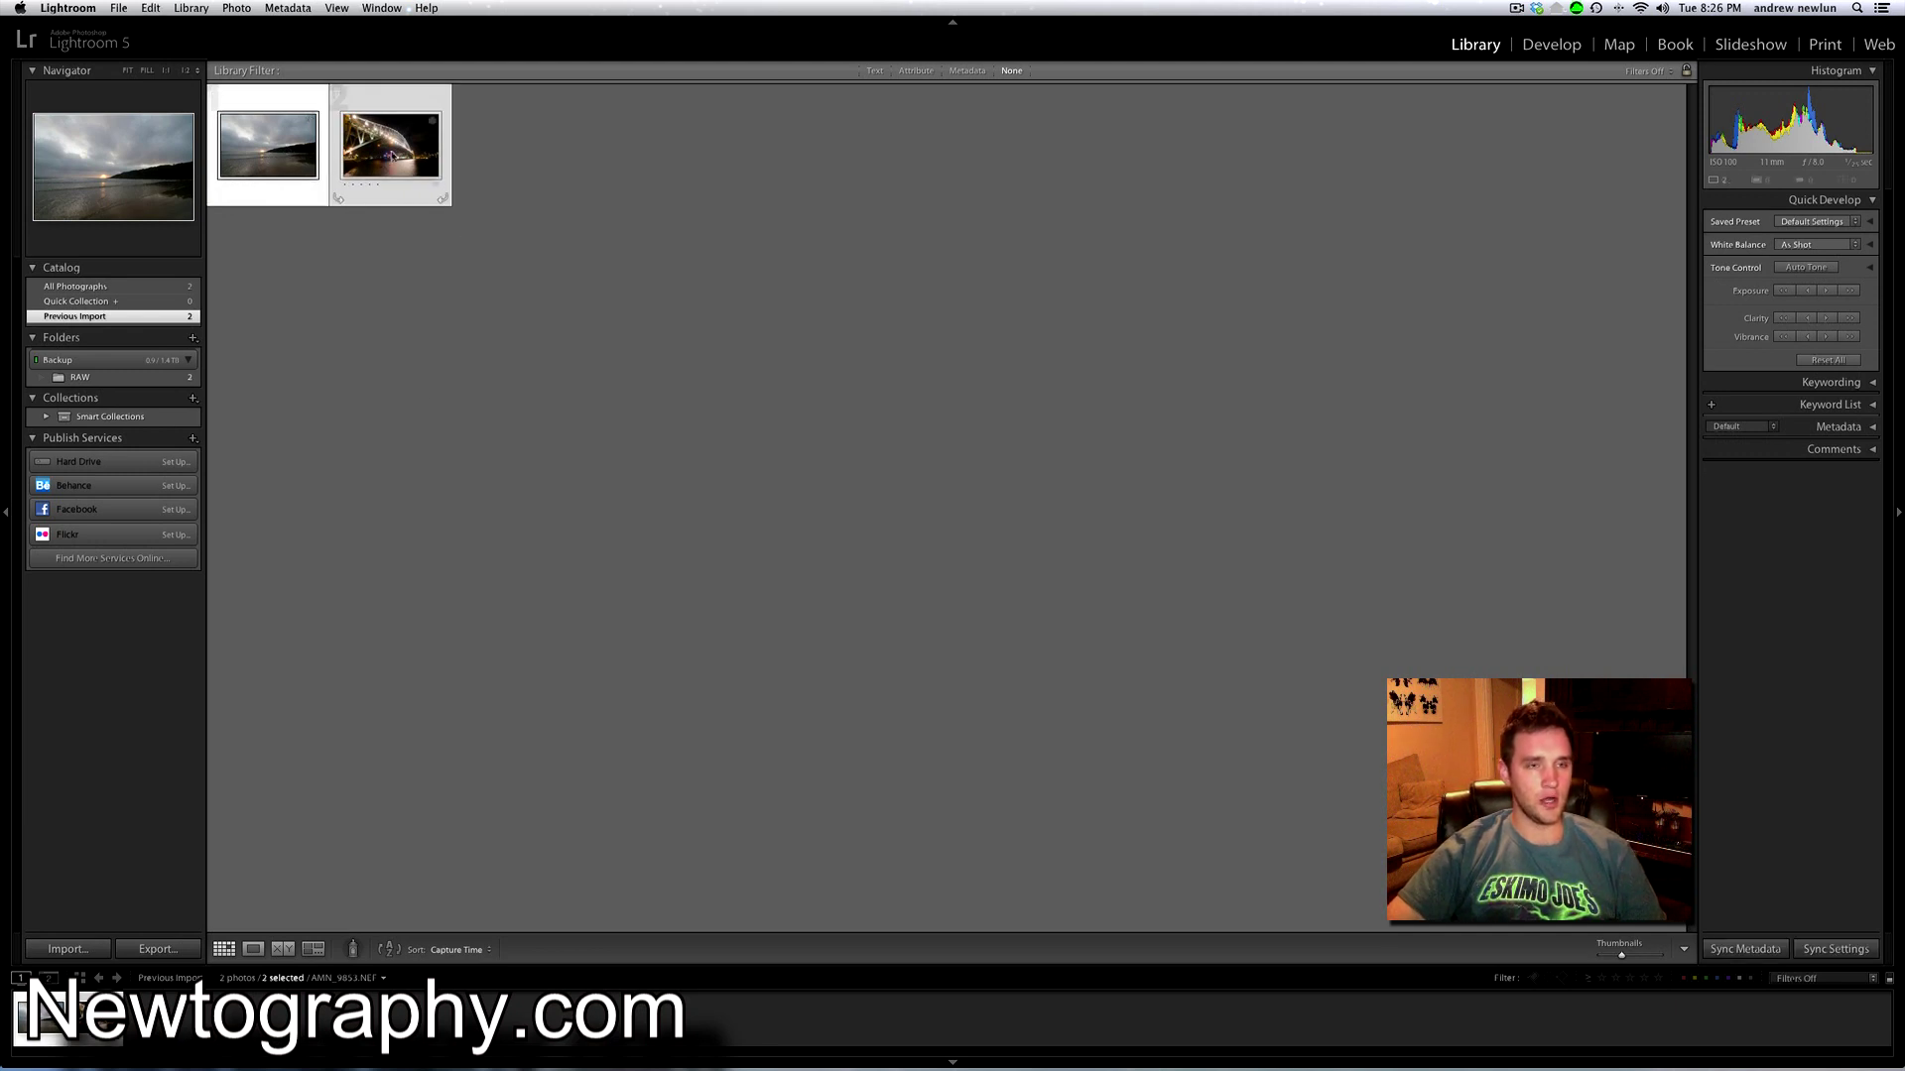
pyautogui.rightClick(395, 141)
pyautogui.moveTo(521, 509)
pyautogui.click(599, 510)
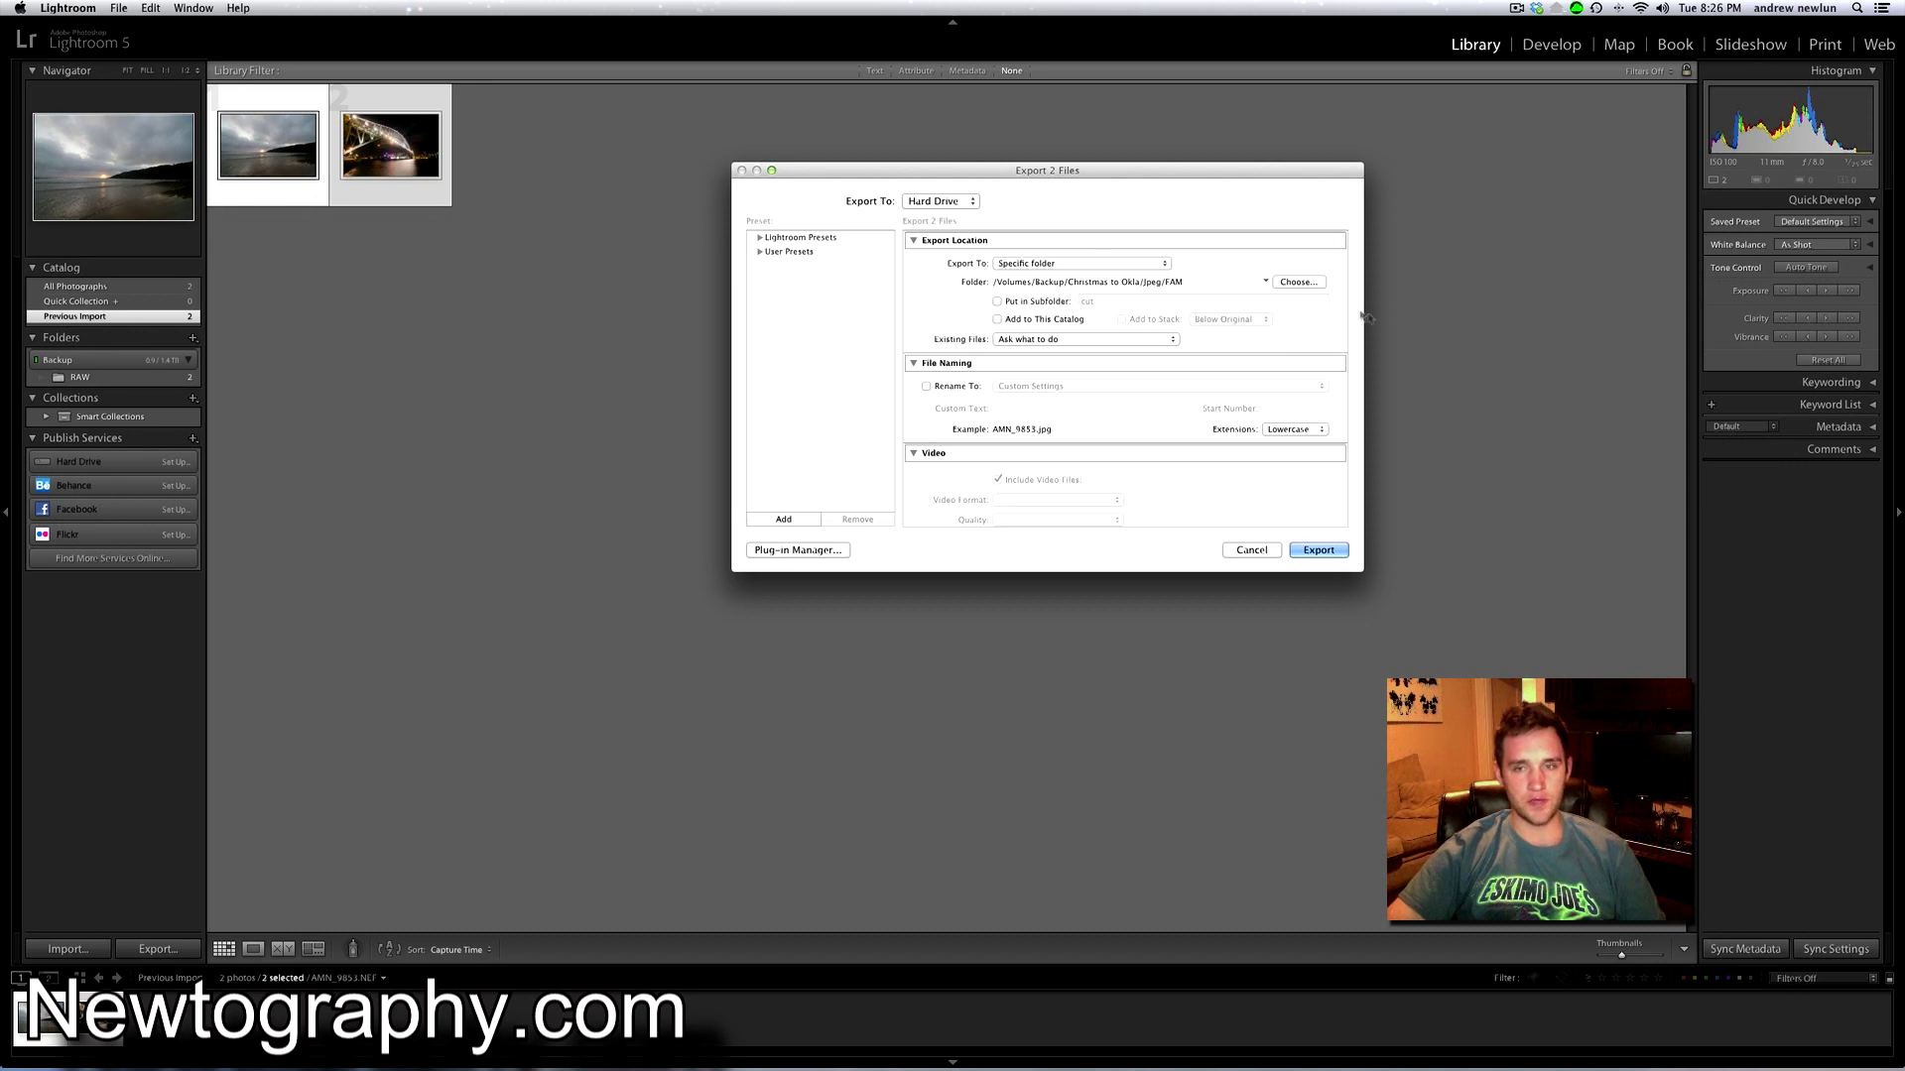
pyautogui.scroll(-5, 1115, 389)
pyautogui.scroll(-4, 1113, 390)
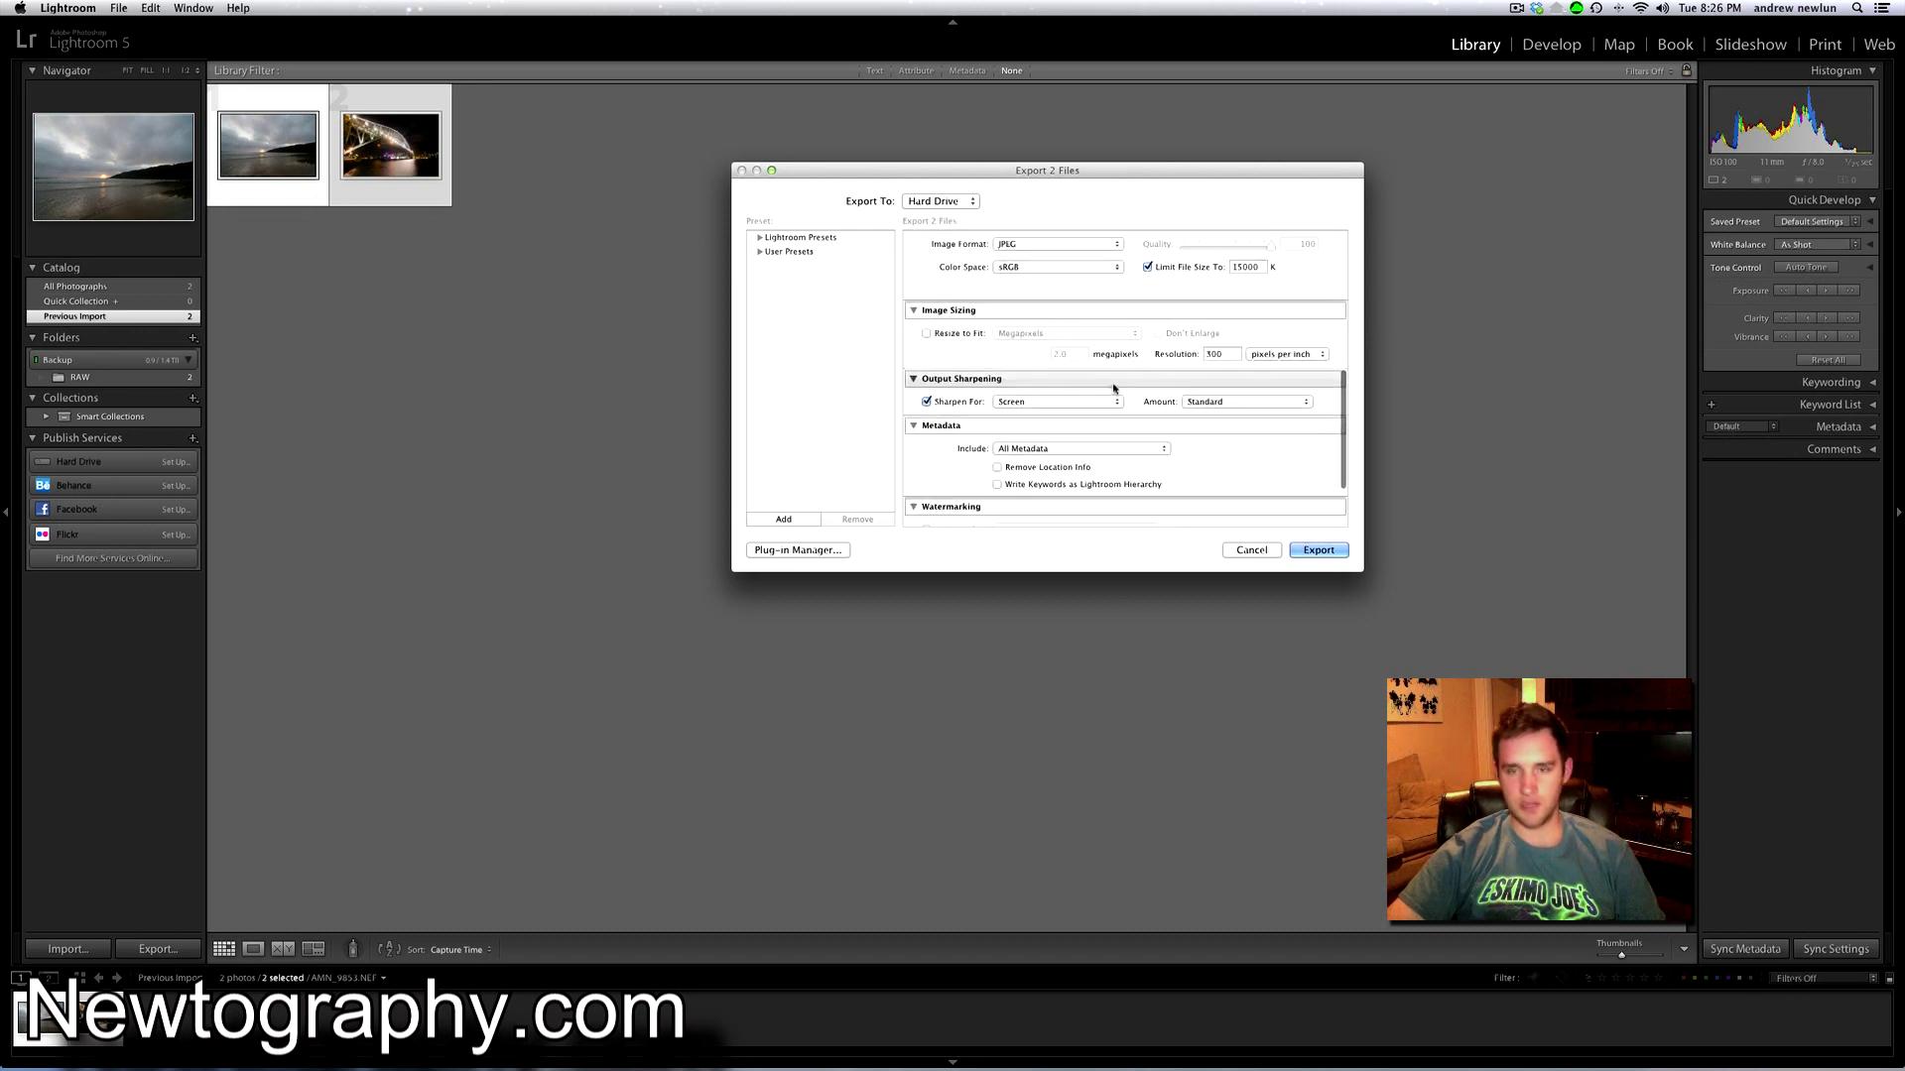
pyautogui.scroll(-2, 1017, 407)
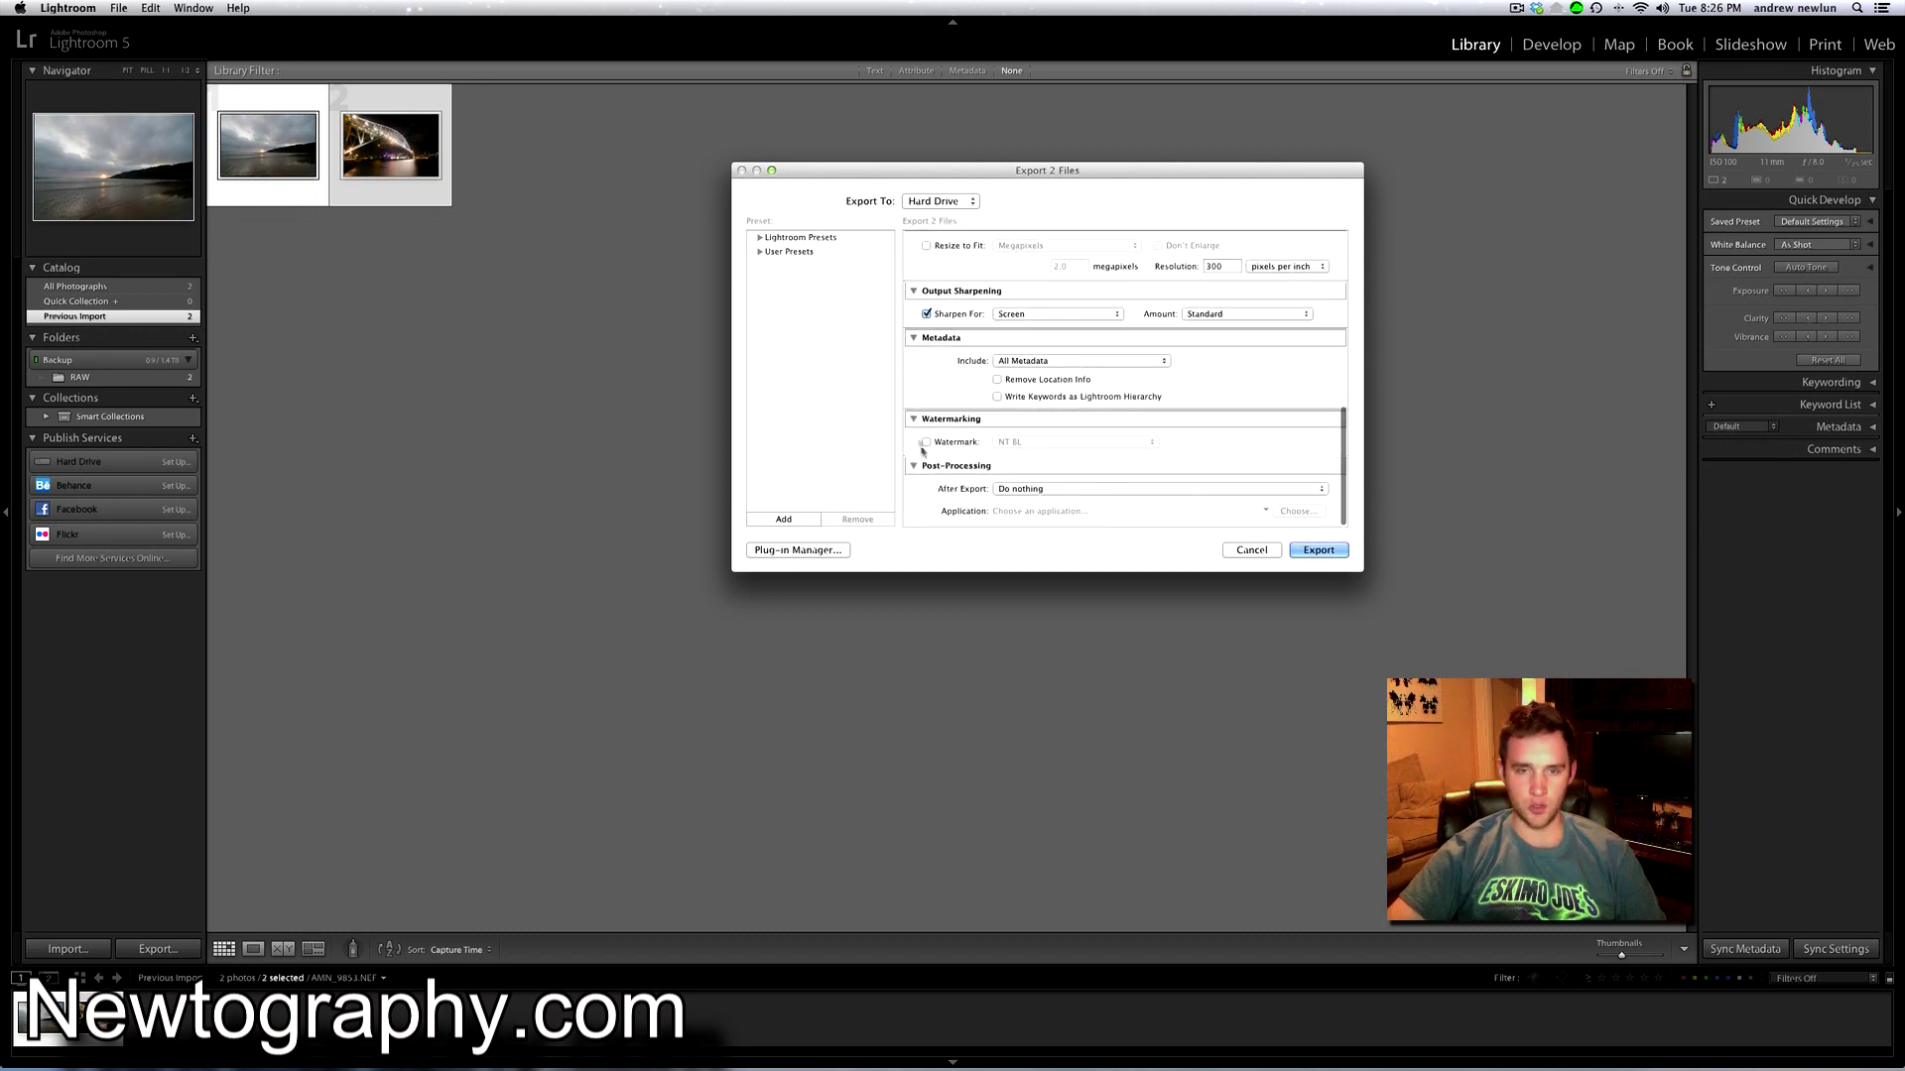
pyautogui.click(1252, 551)
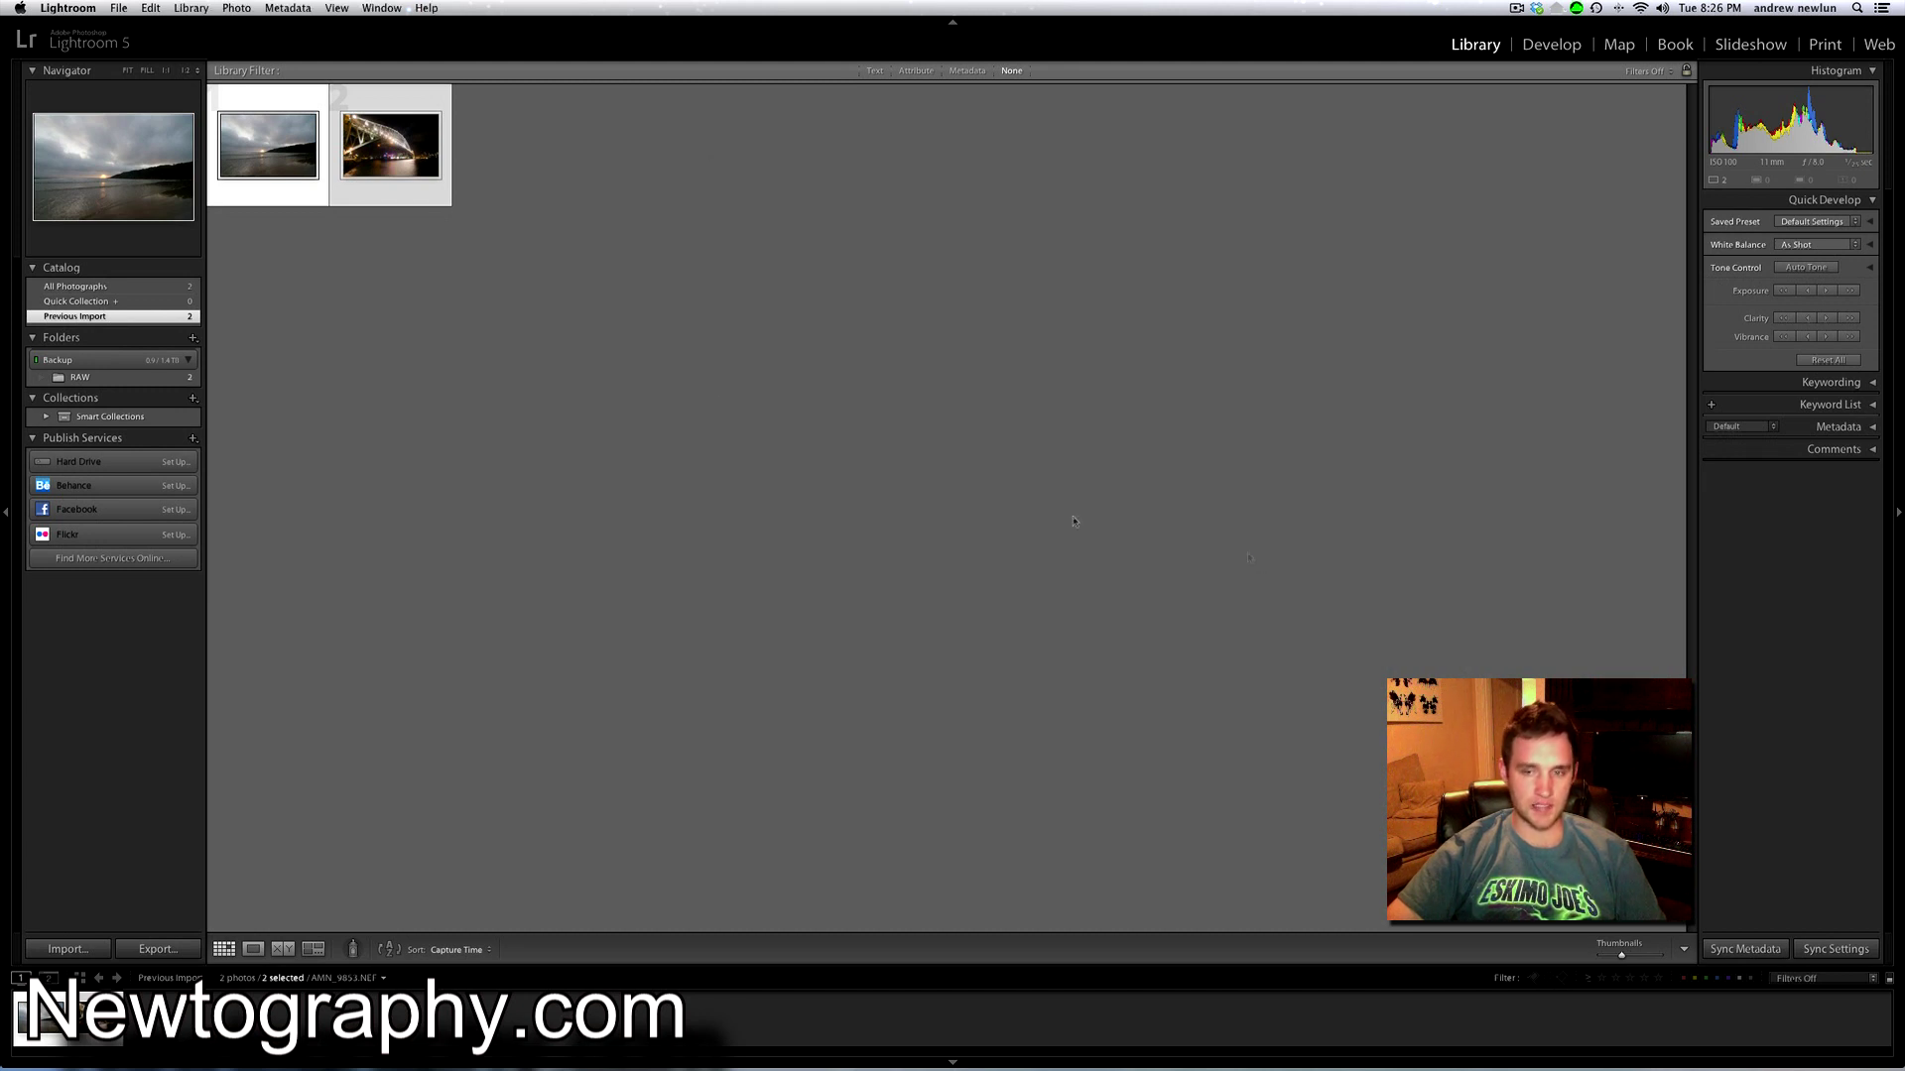
# Make the bridge photo the active one, reopen the export settings for both photos and enable watermarking.
pyautogui.click(386, 151)
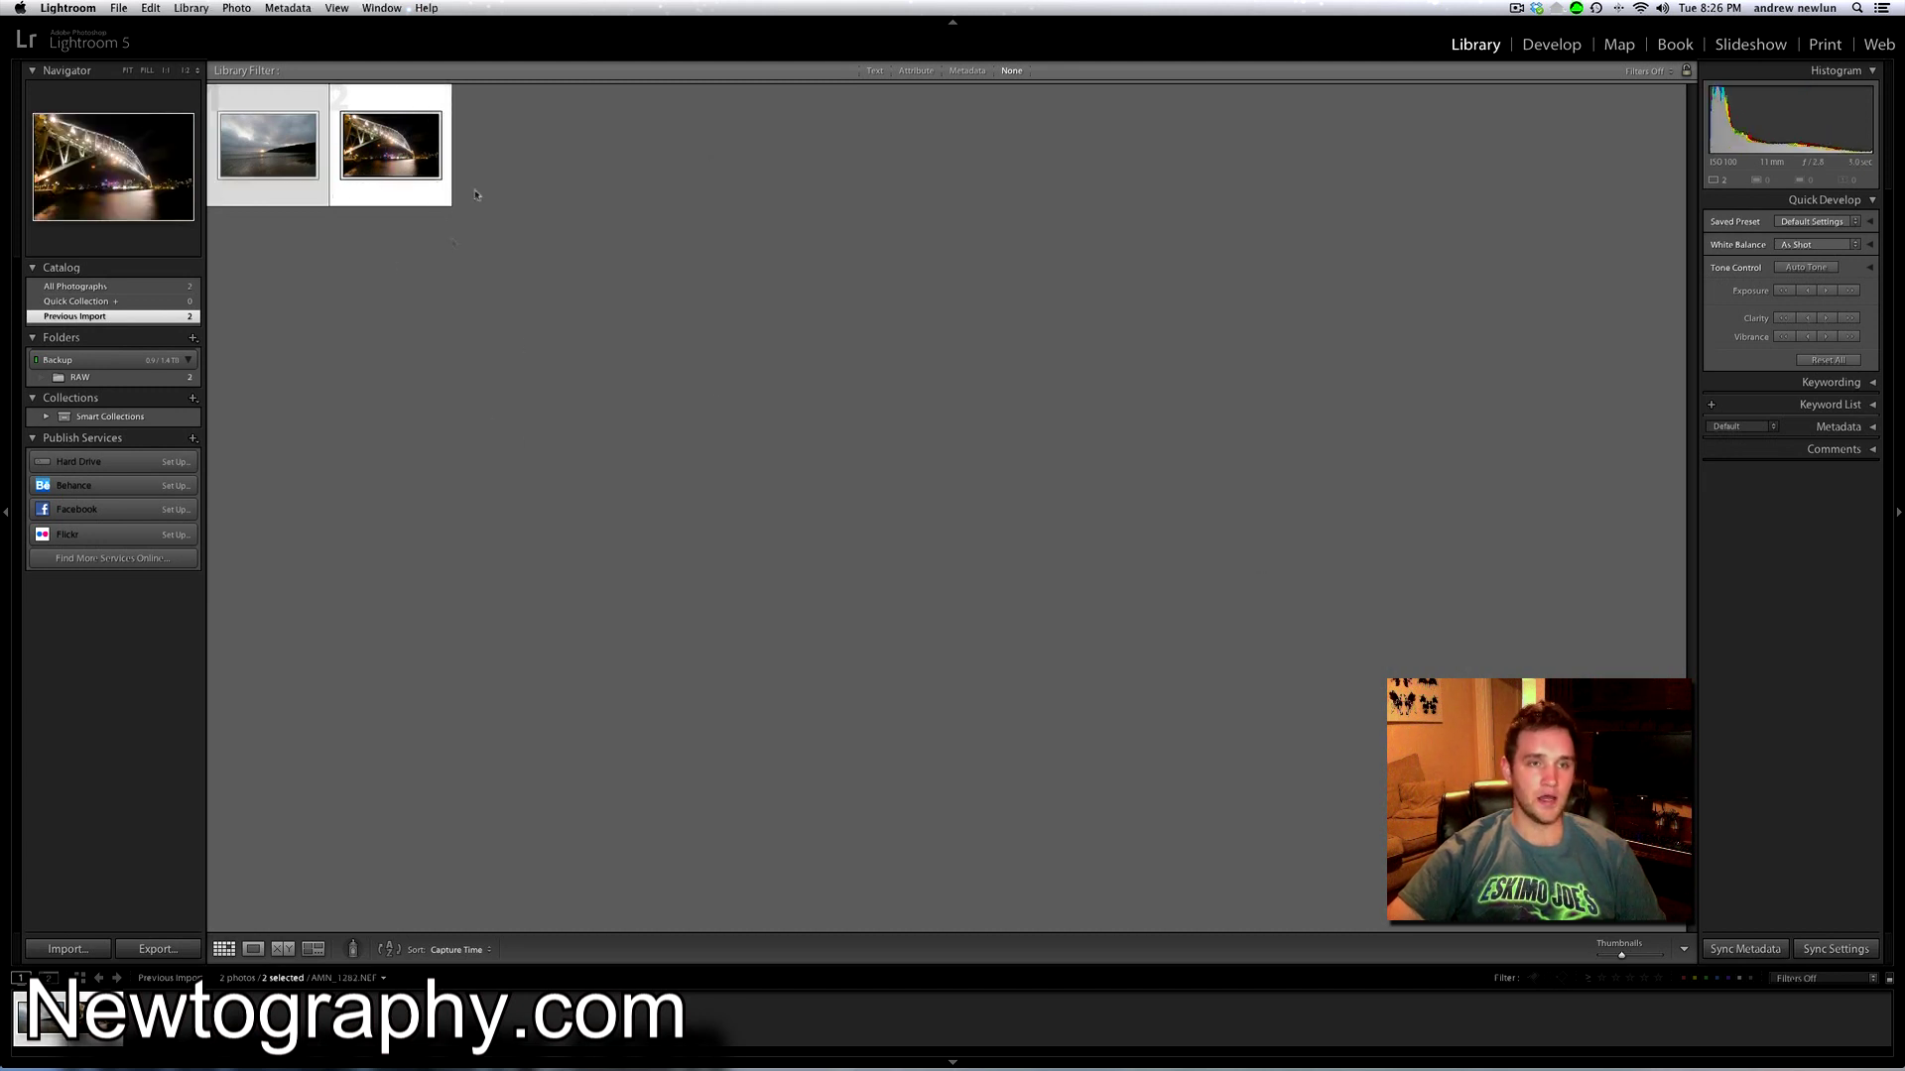
pyautogui.rightClick(407, 149)
pyautogui.moveTo(555, 493)
pyautogui.click(625, 505)
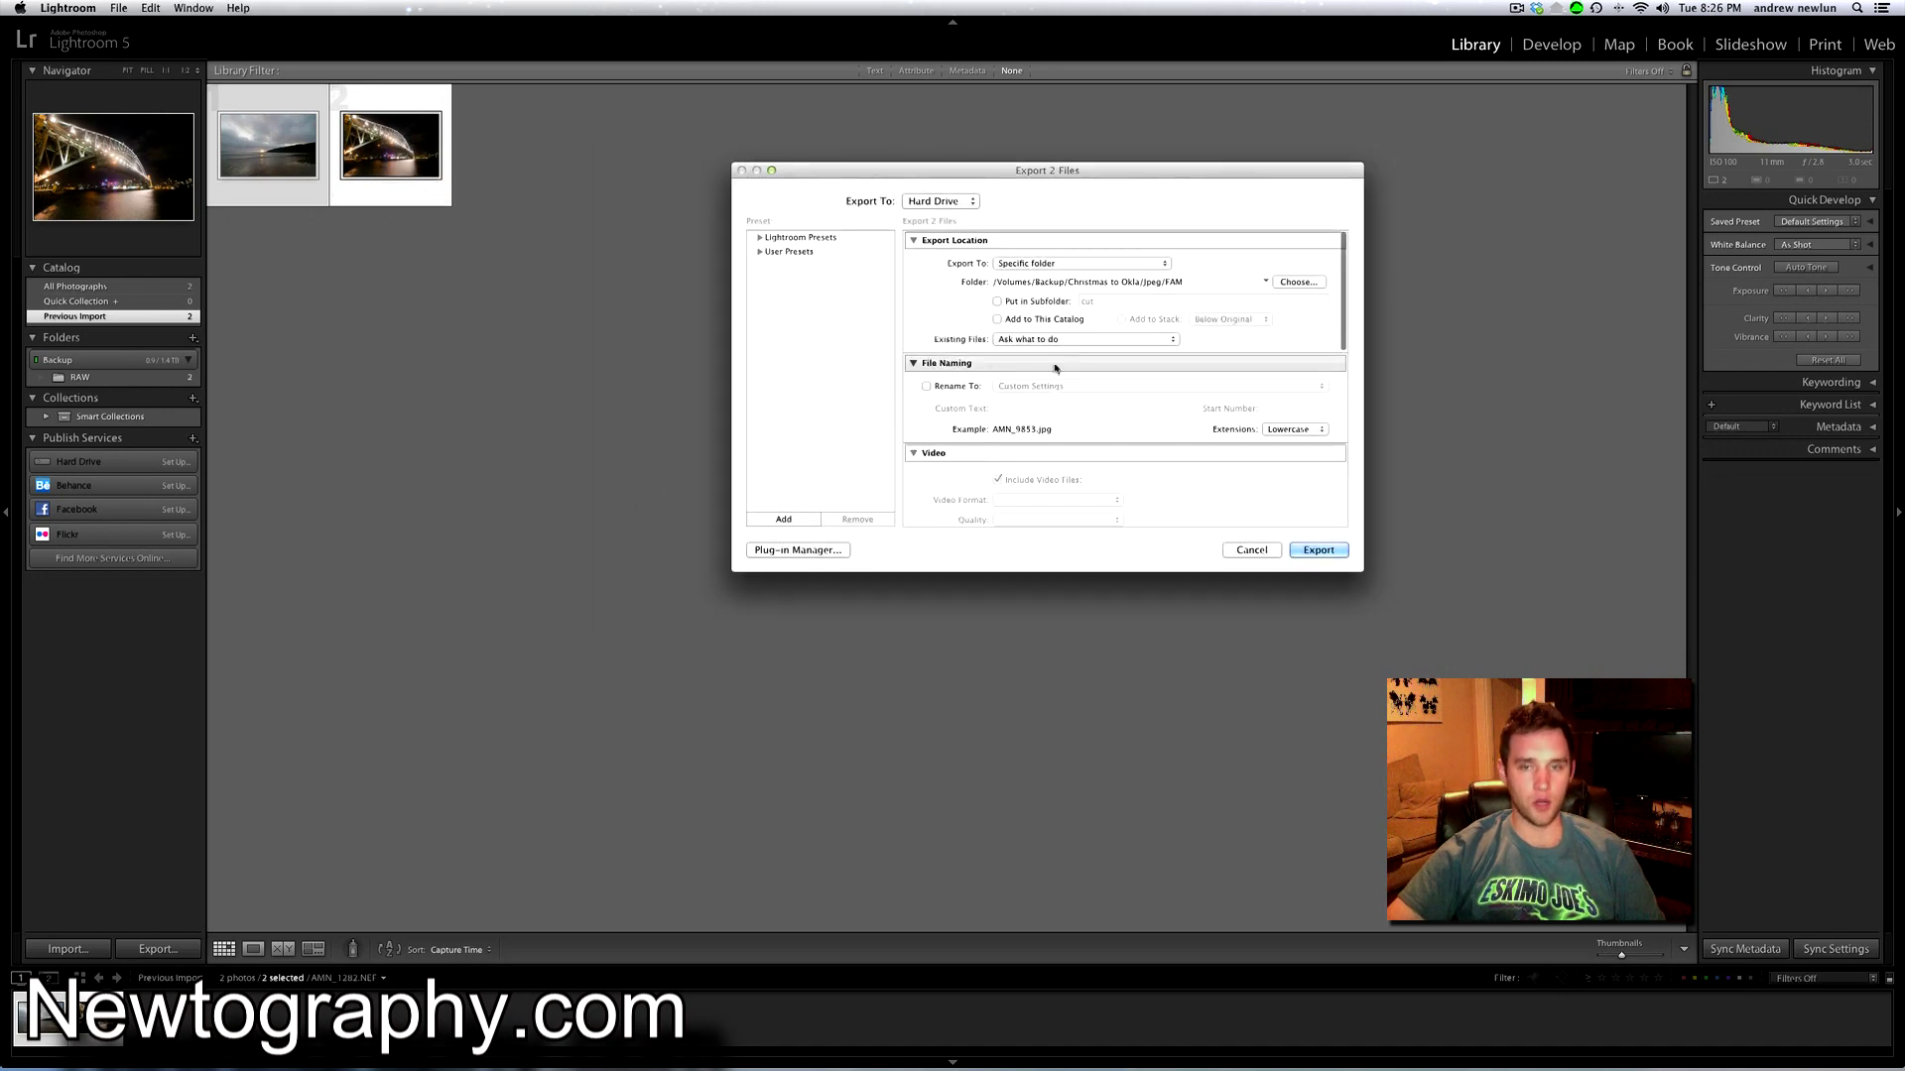
pyautogui.scroll(-10, 1053, 367)
pyautogui.click(963, 443)
# Preview the NT BR SM, NT TL, NT BL BR, NT Watermark and NT TR presets in the Watermark Editor, discarding any changes.
pyautogui.click(1002, 443)
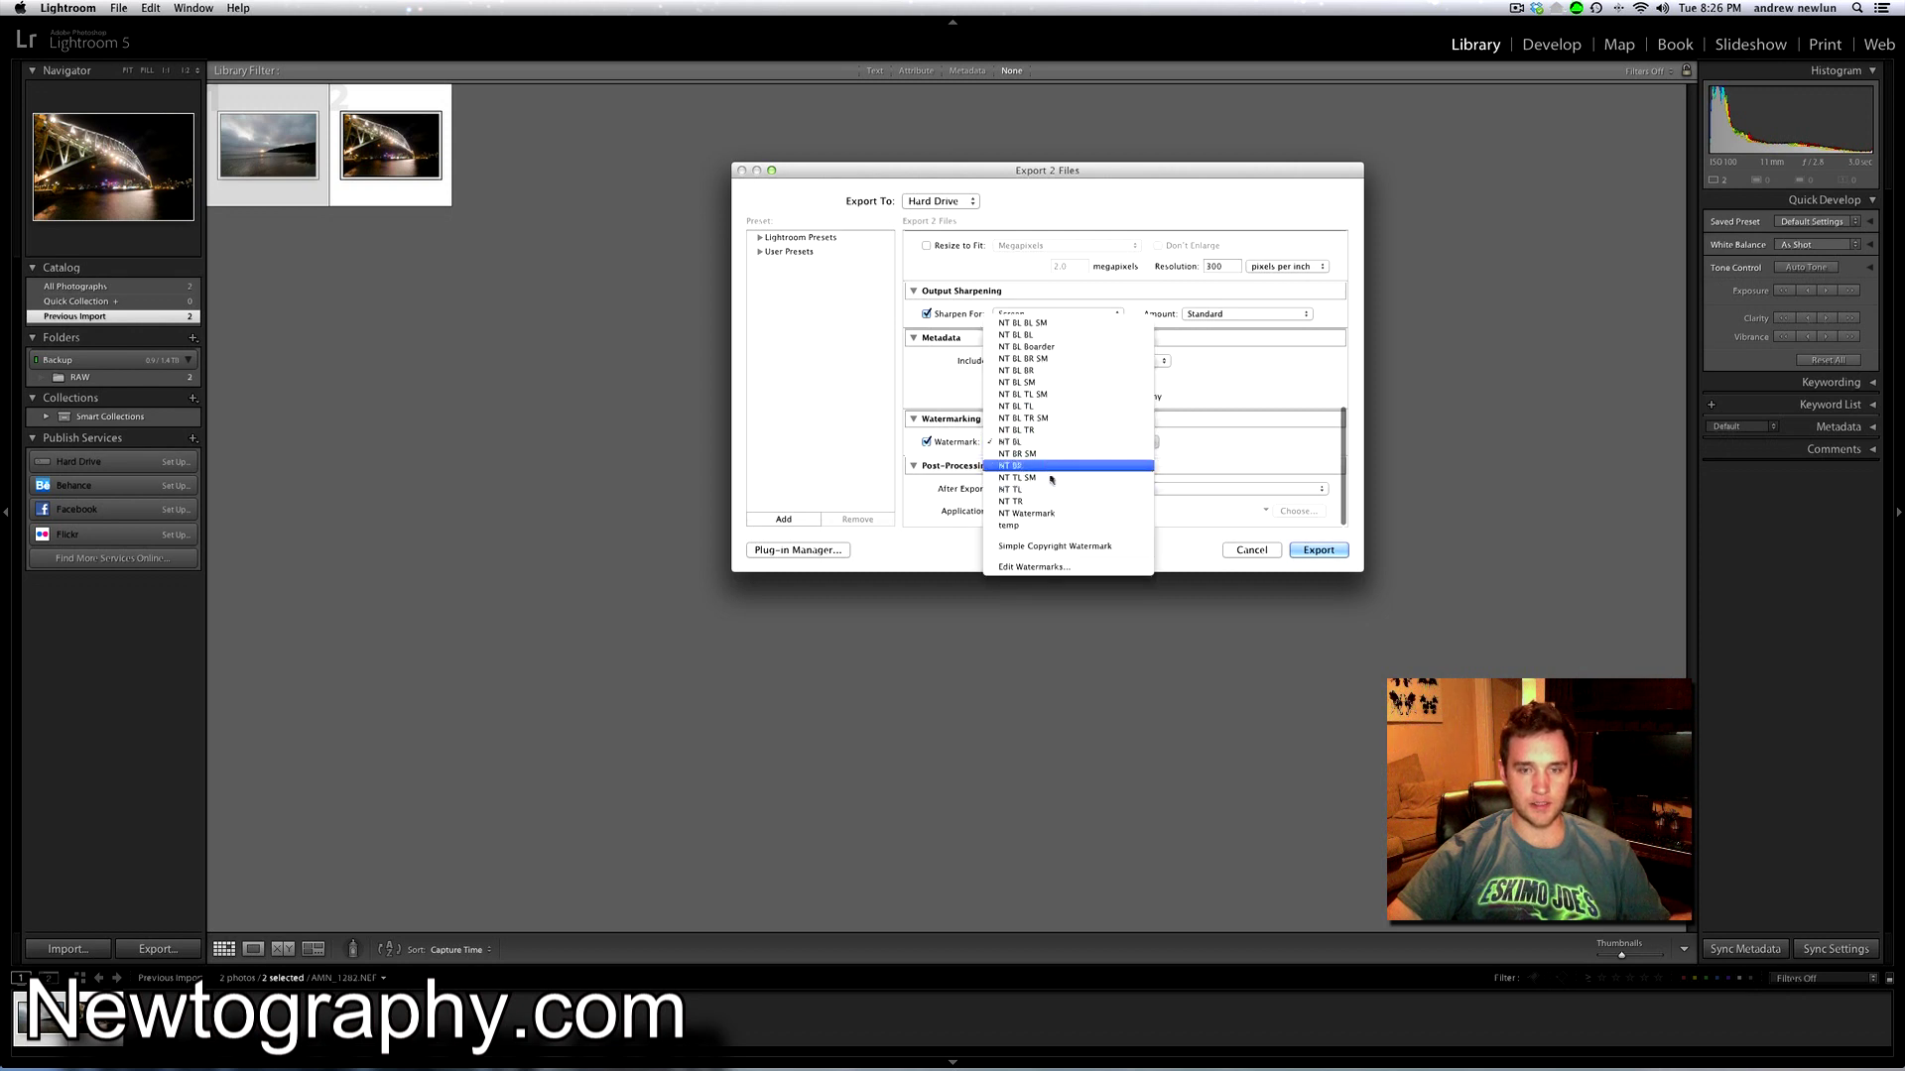
pyautogui.click(1046, 567)
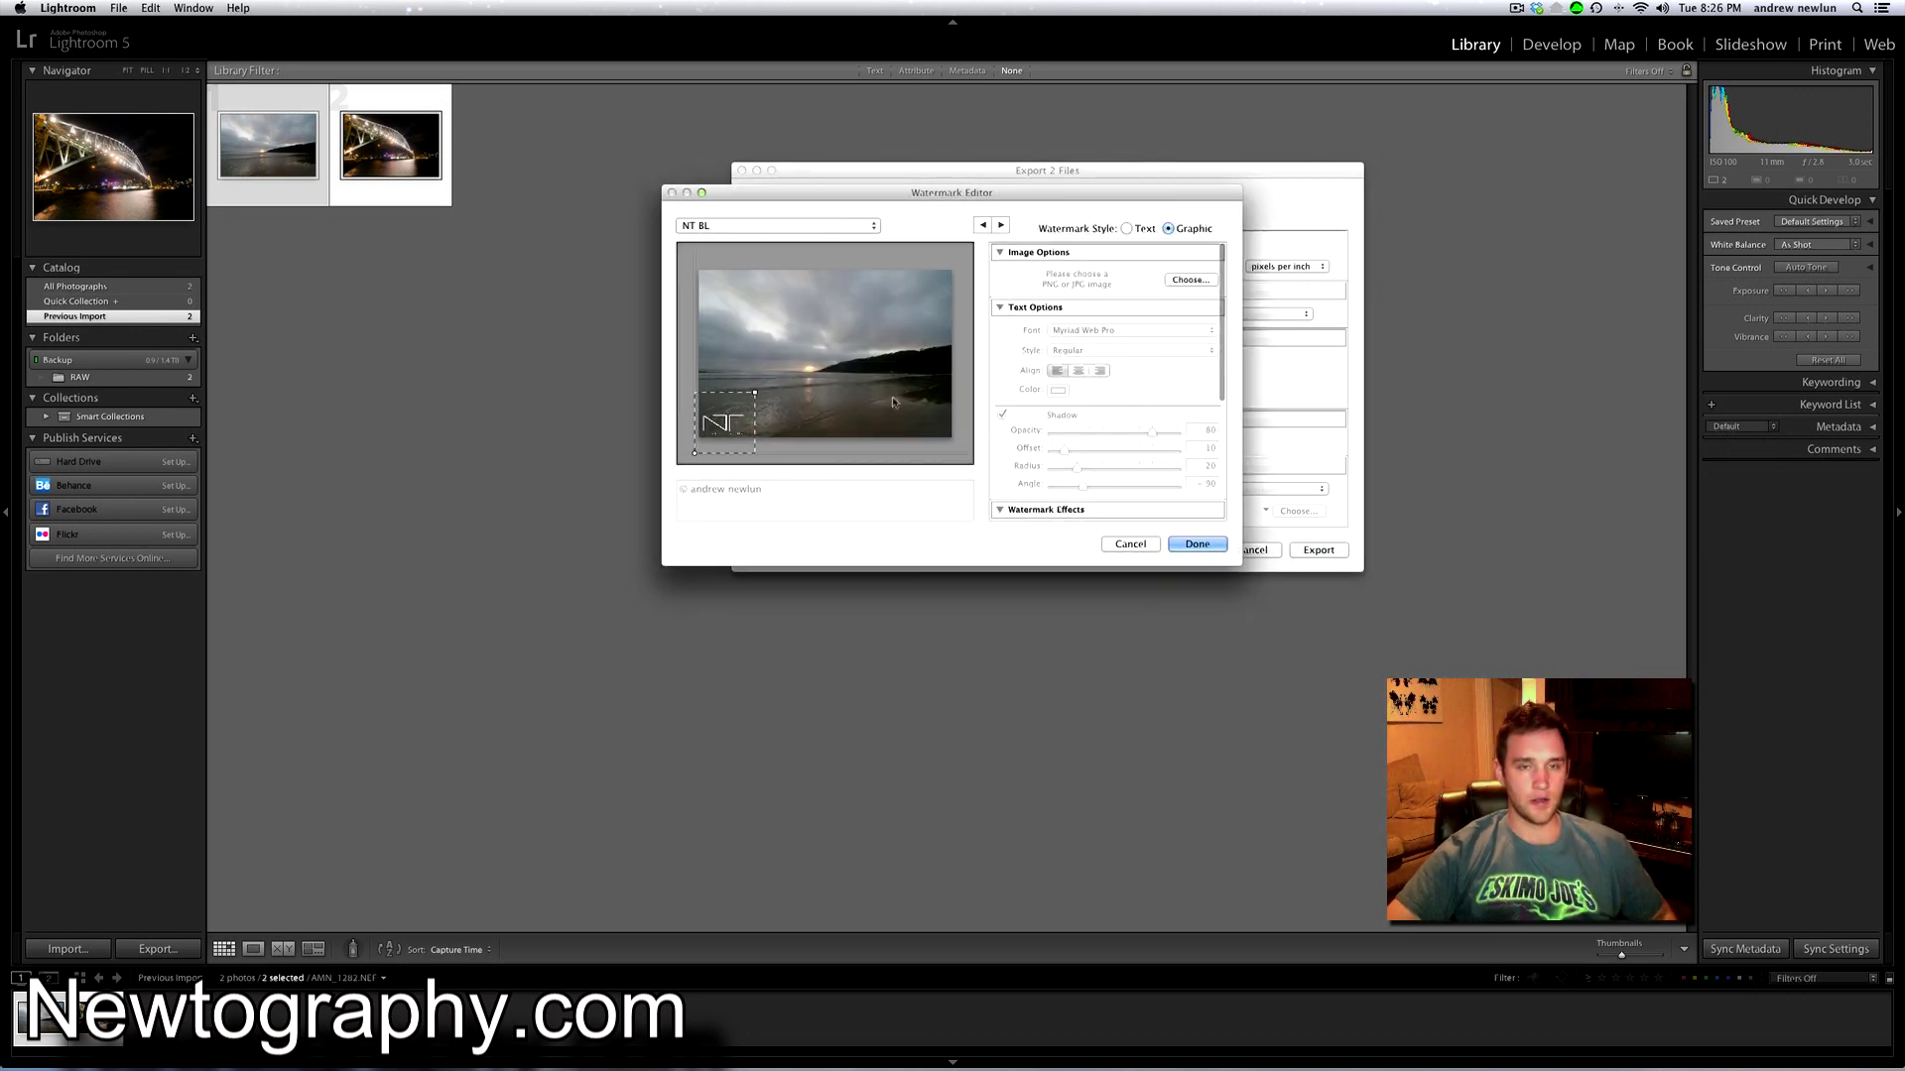
pyautogui.click(869, 227)
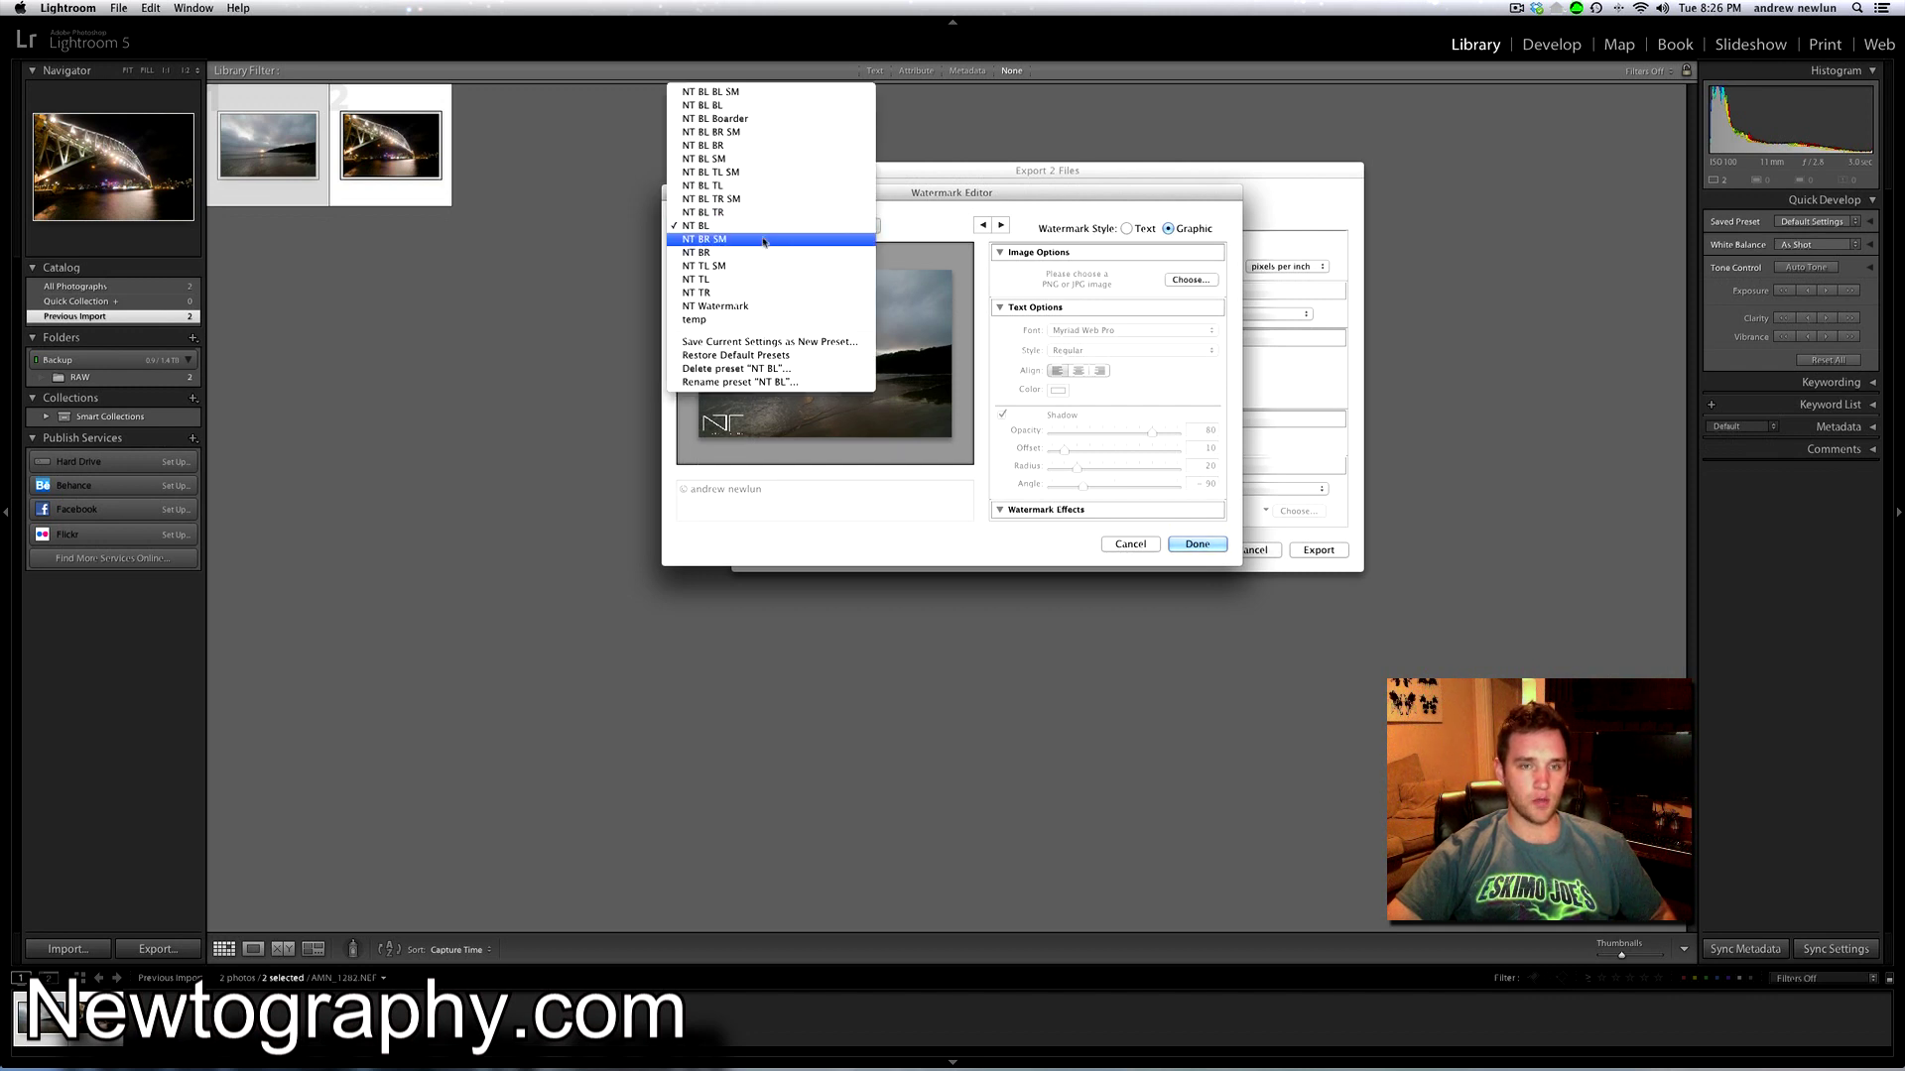
pyautogui.click(754, 239)
pyautogui.click(865, 228)
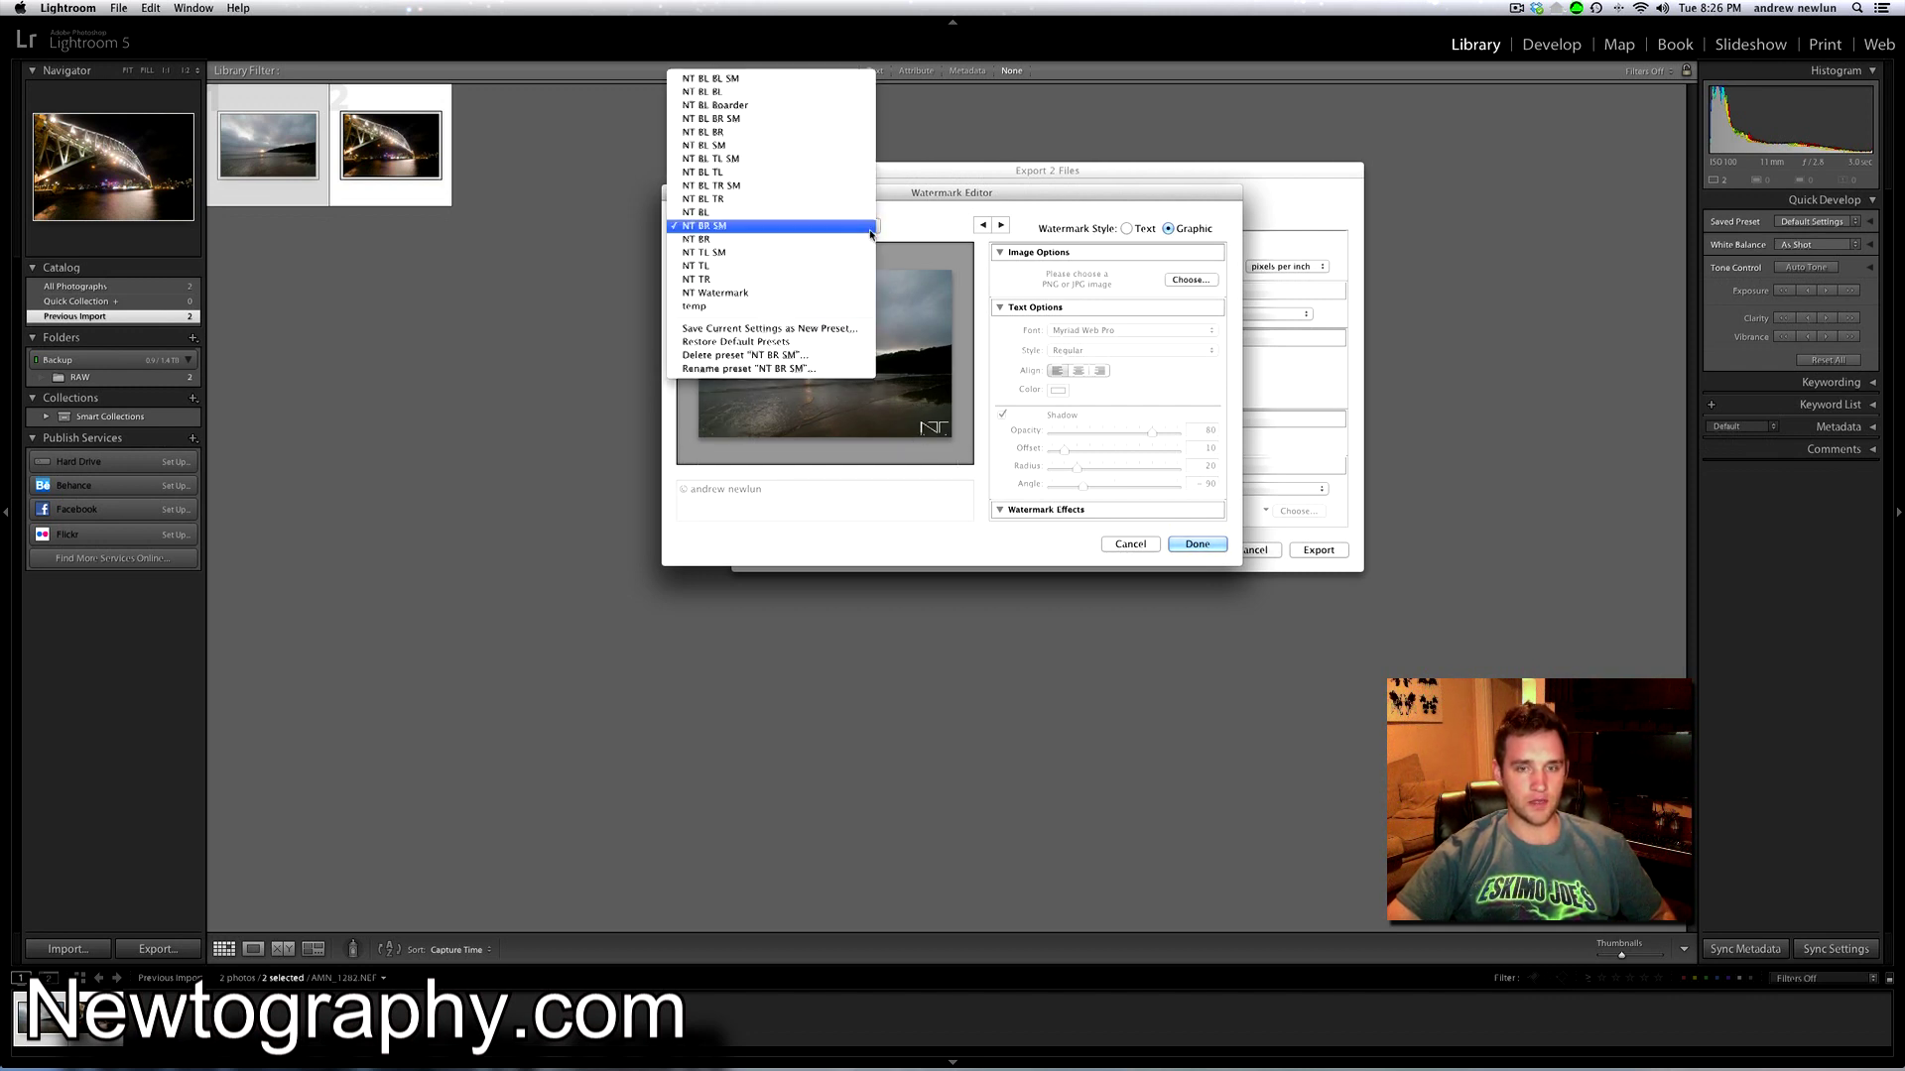
pyautogui.click(784, 265)
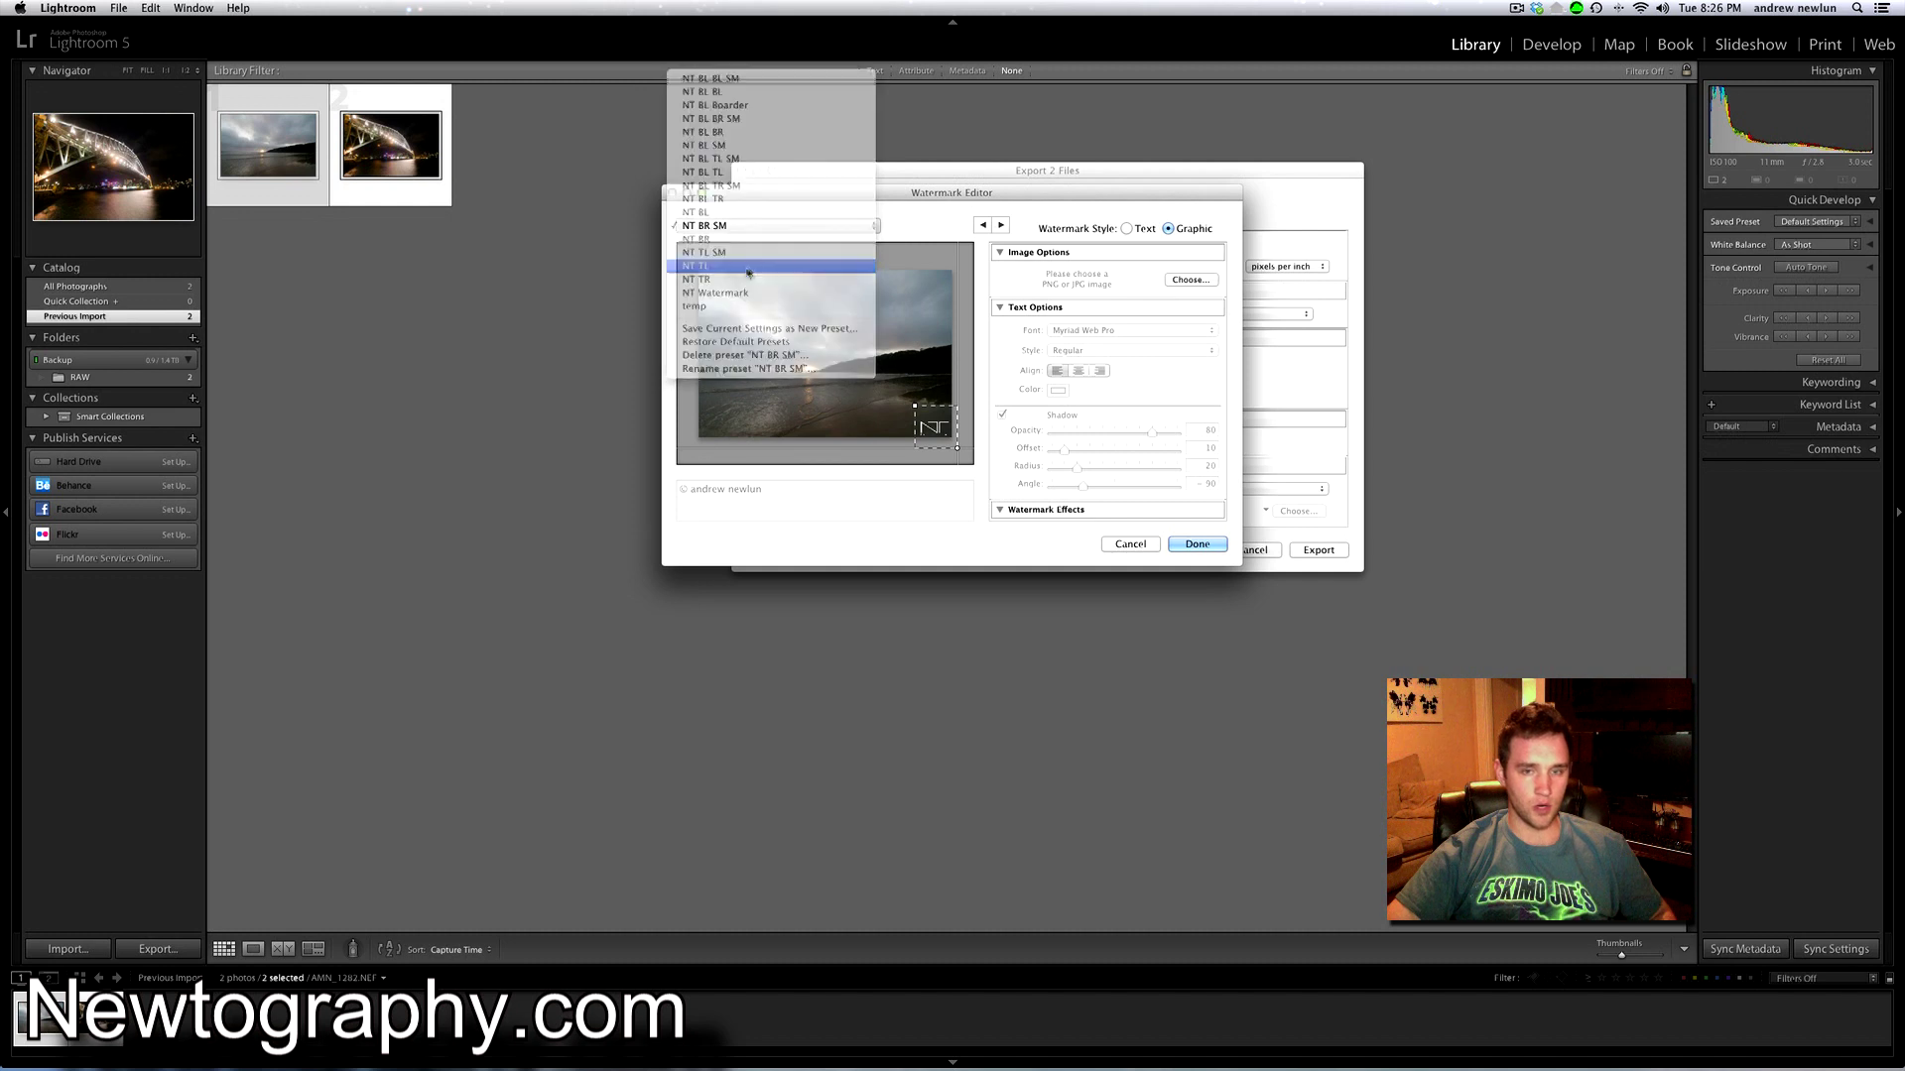
pyautogui.click(869, 227)
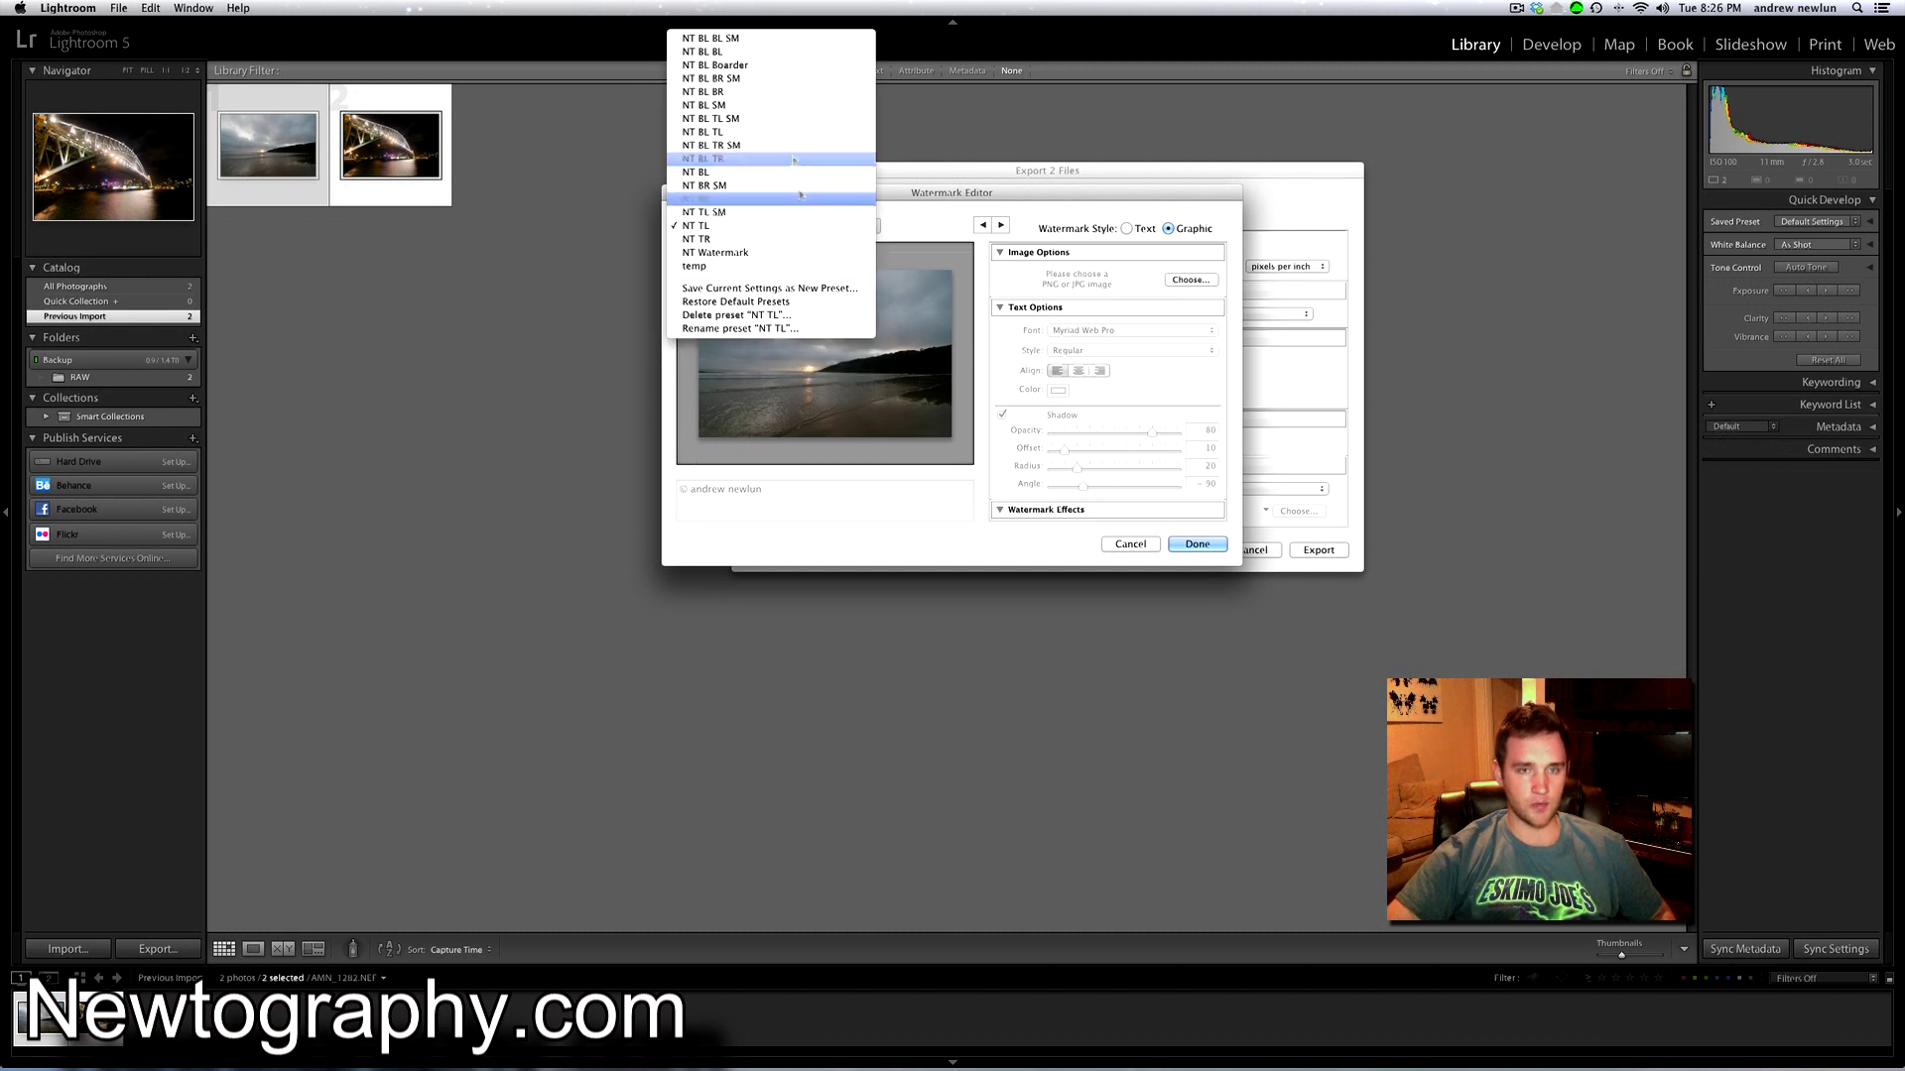
pyautogui.click(775, 95)
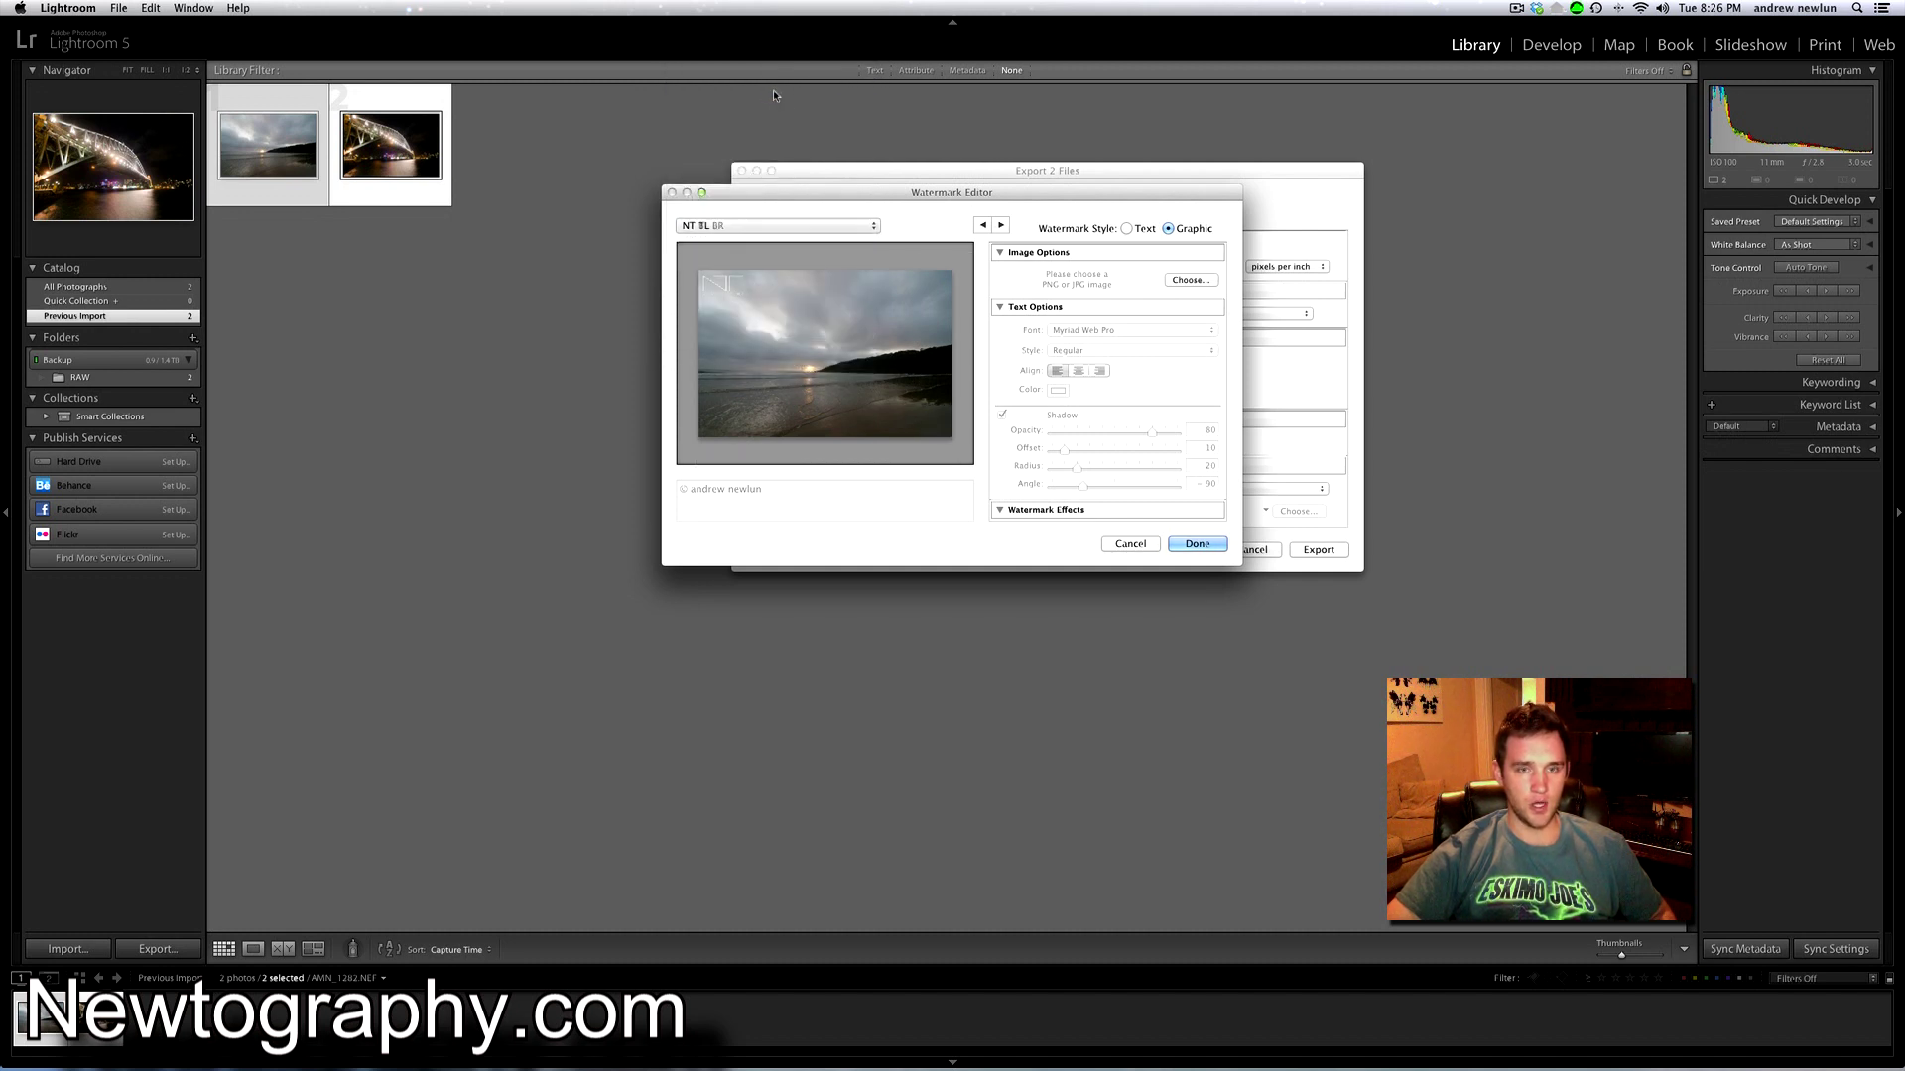
pyautogui.click(858, 232)
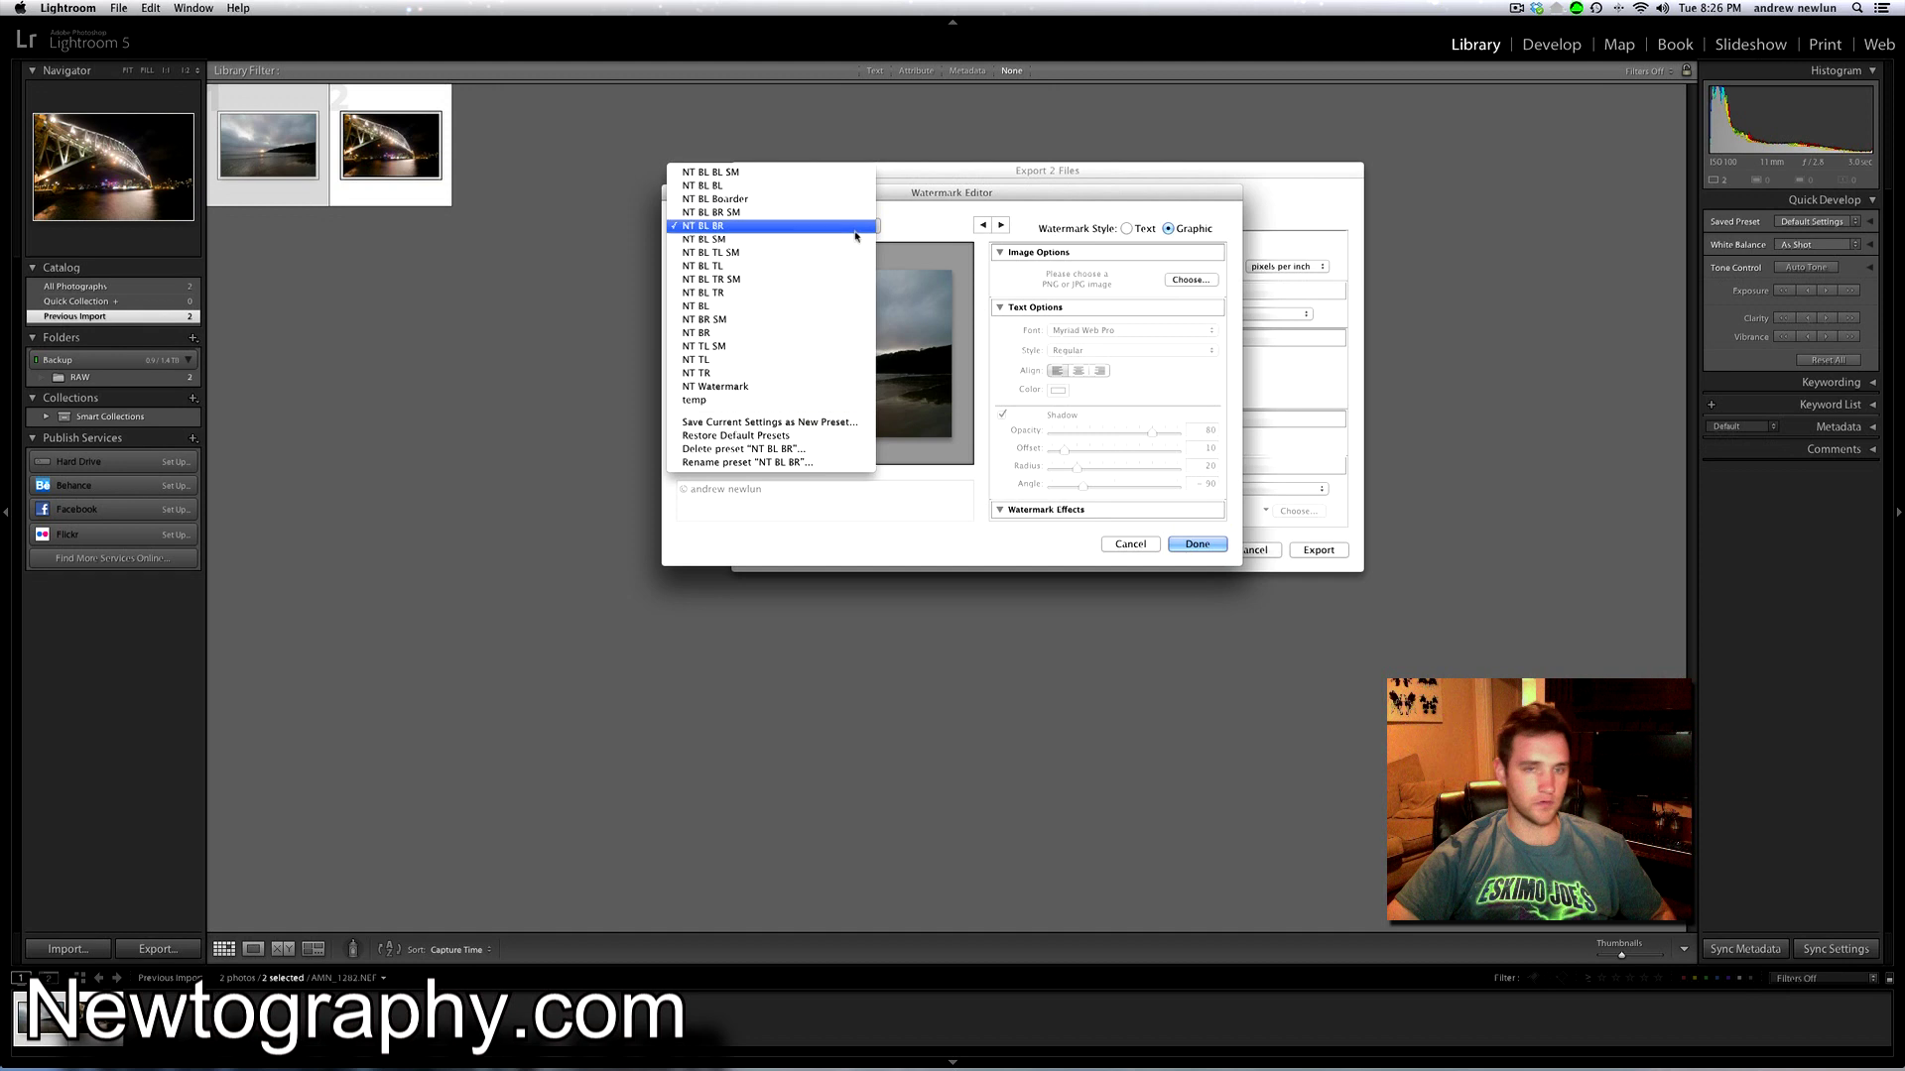
pyautogui.click(801, 387)
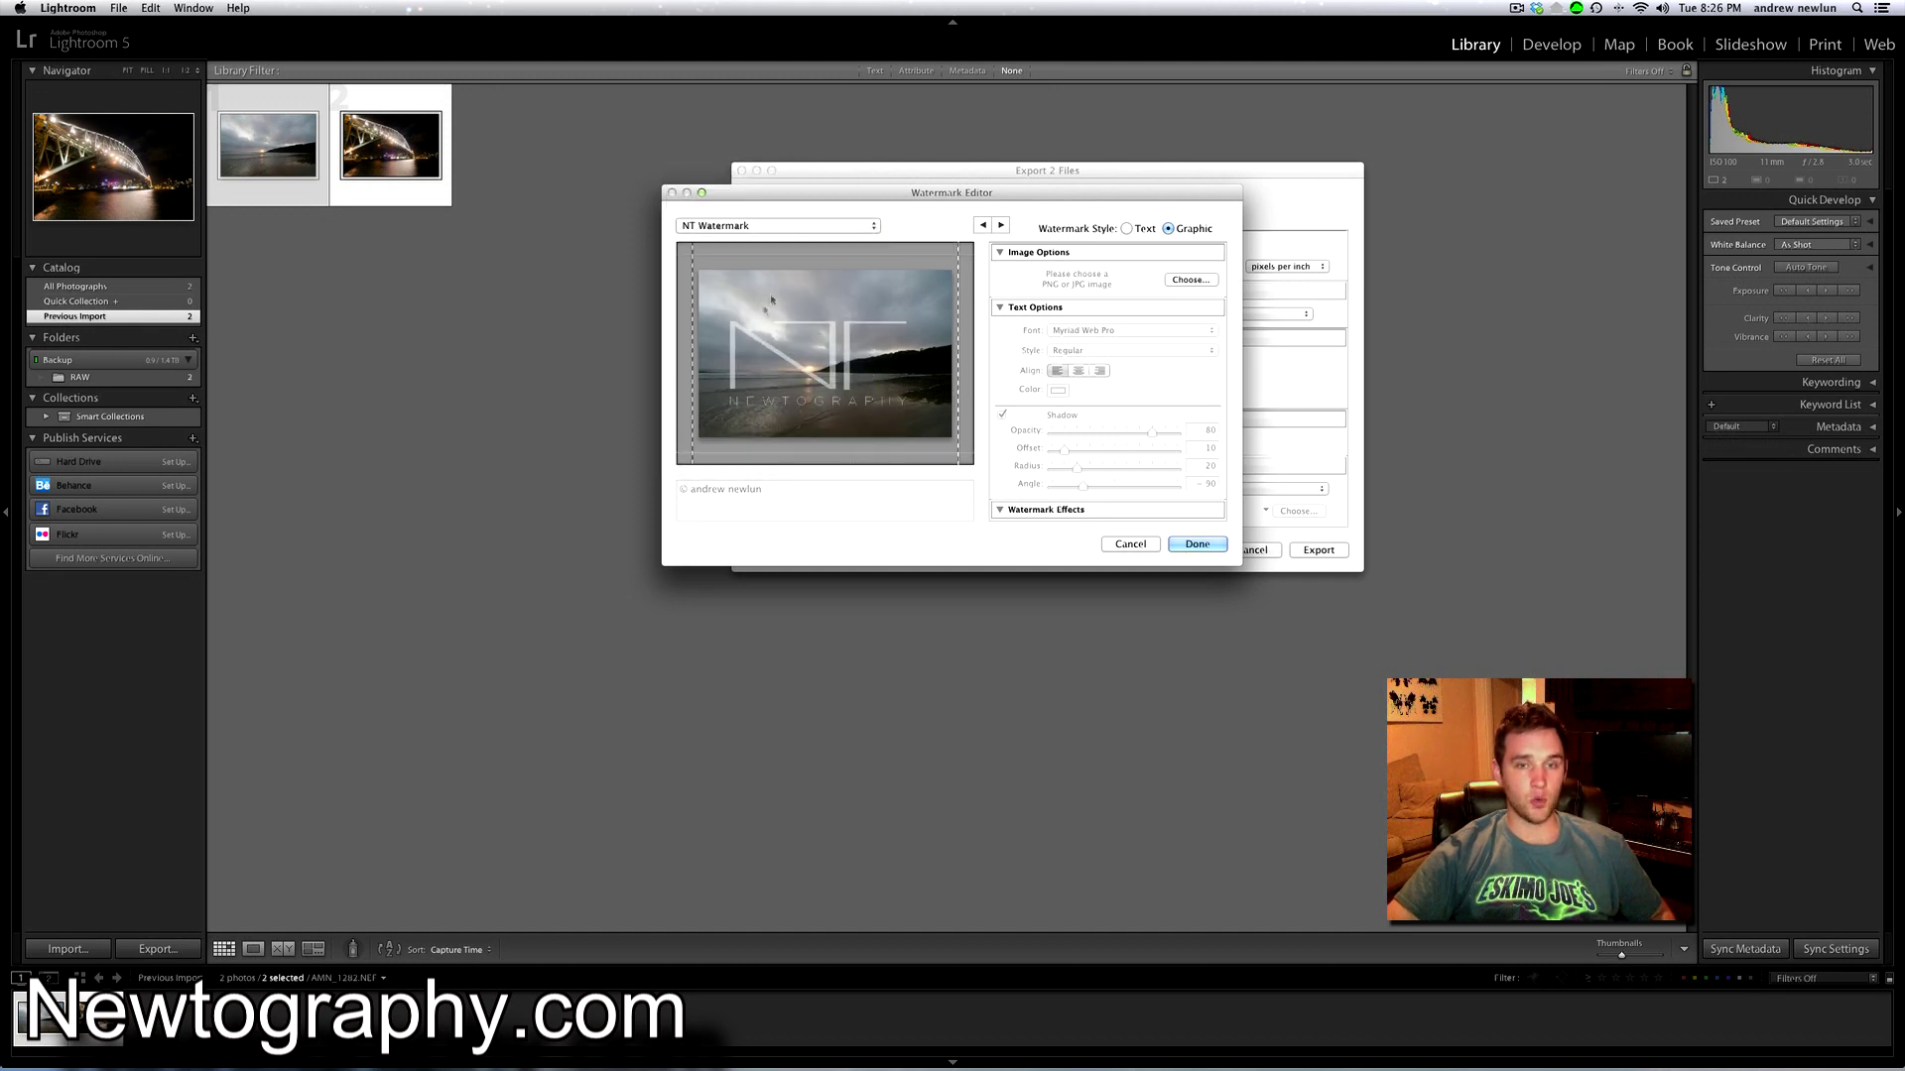
pyautogui.click(842, 234)
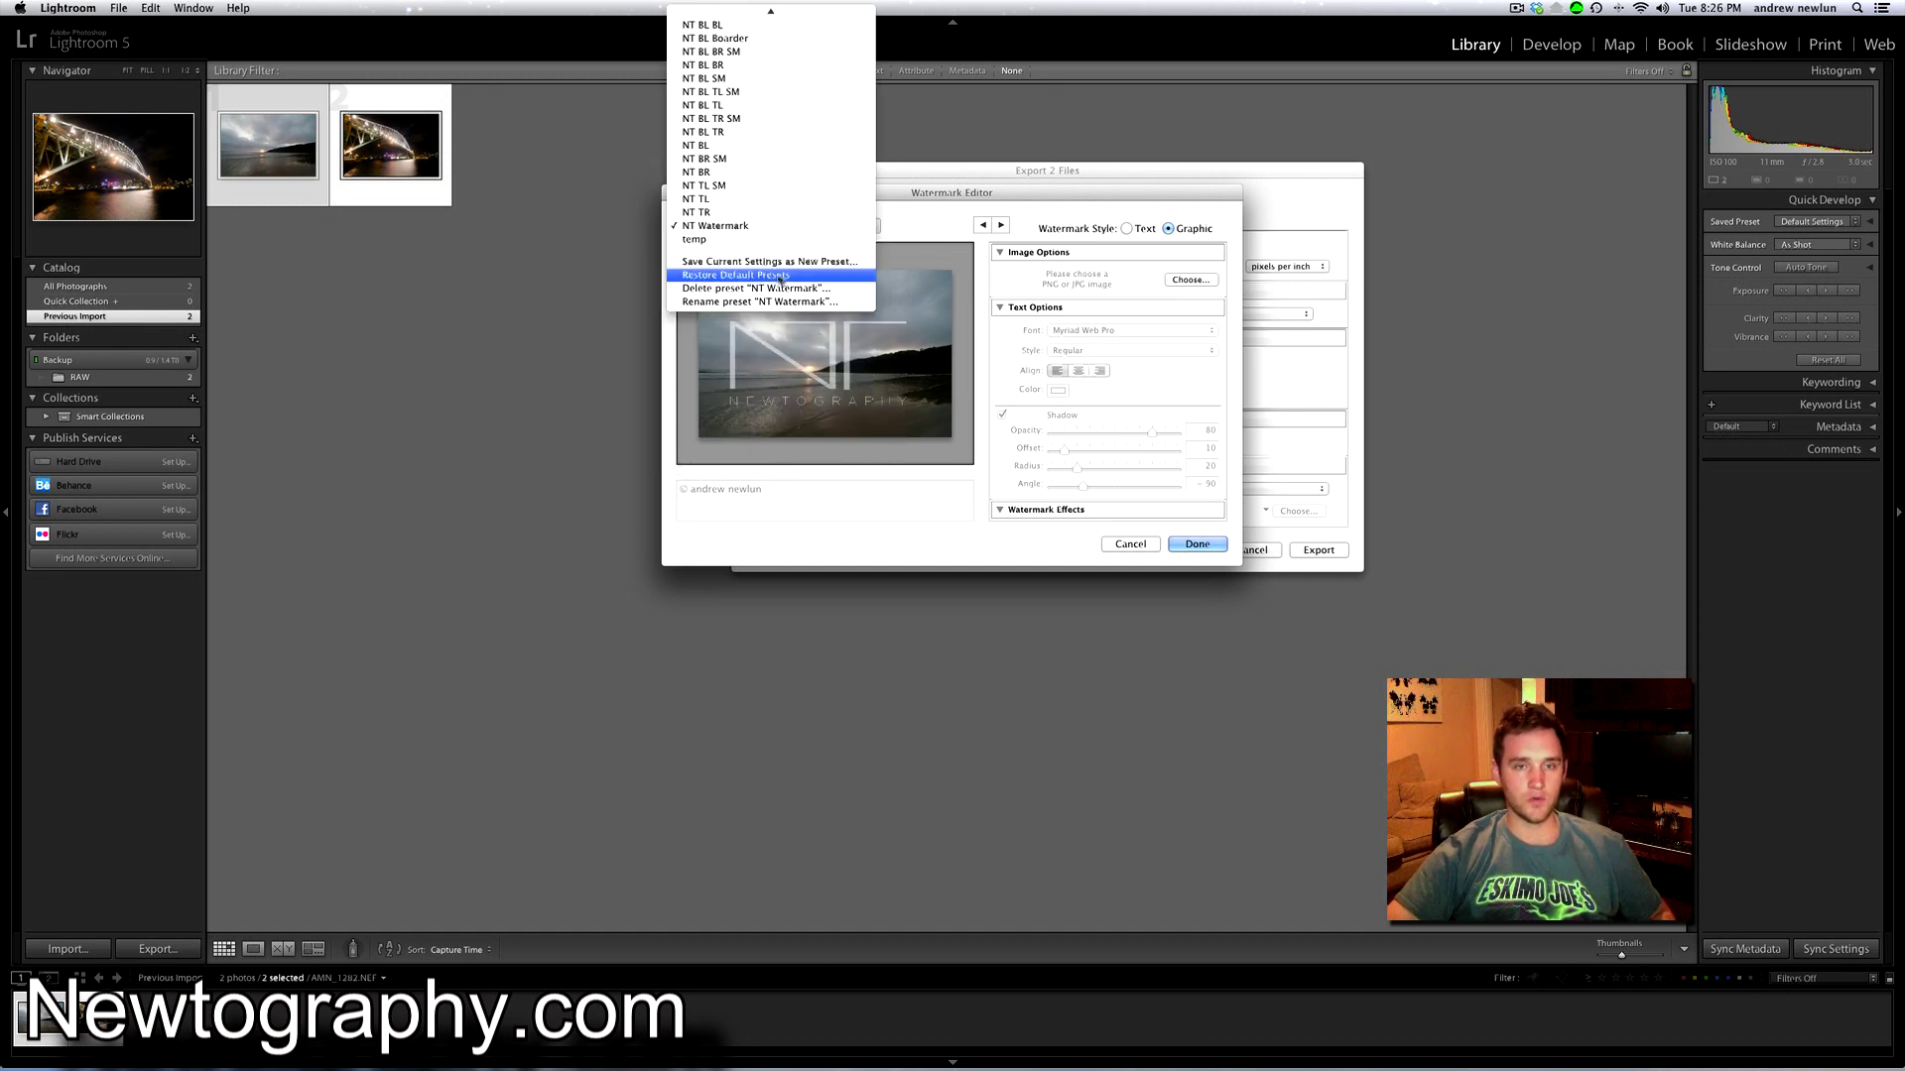
pyautogui.click(755, 215)
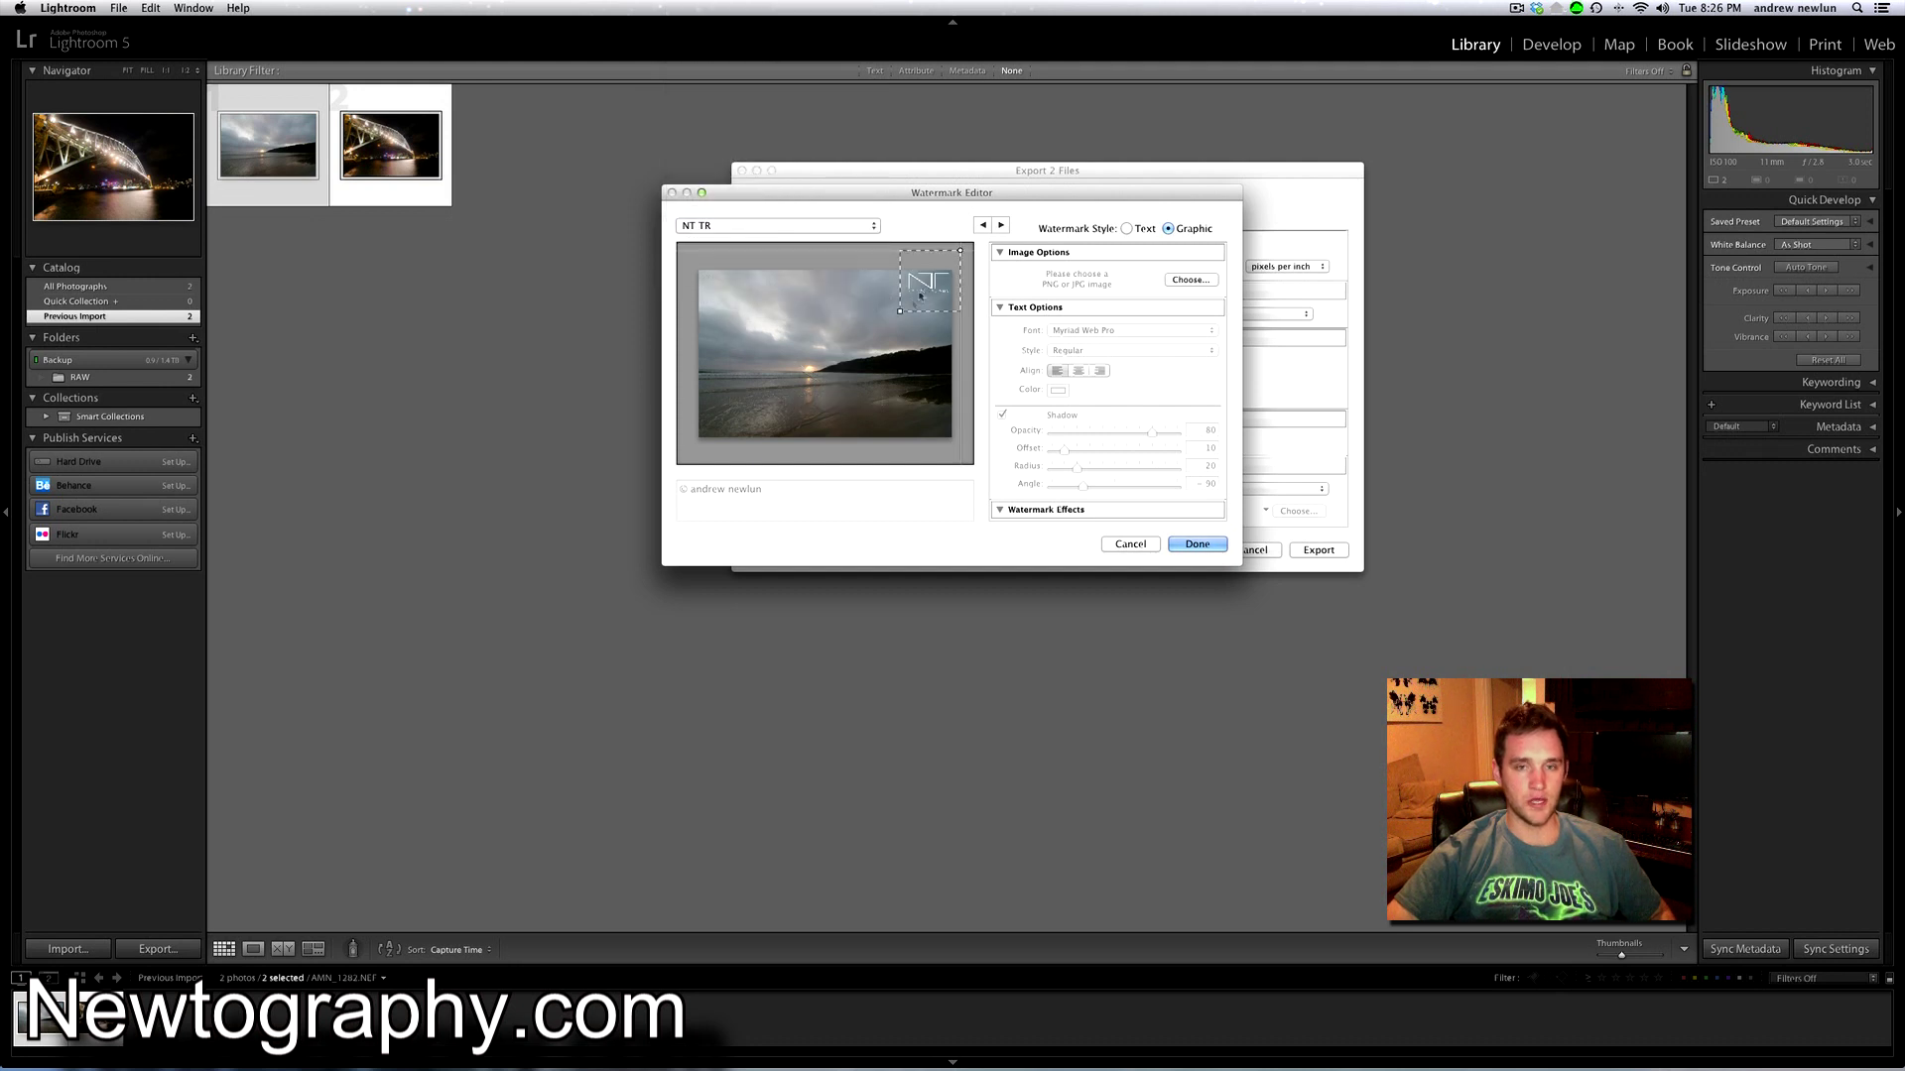
pyautogui.click(1129, 545)
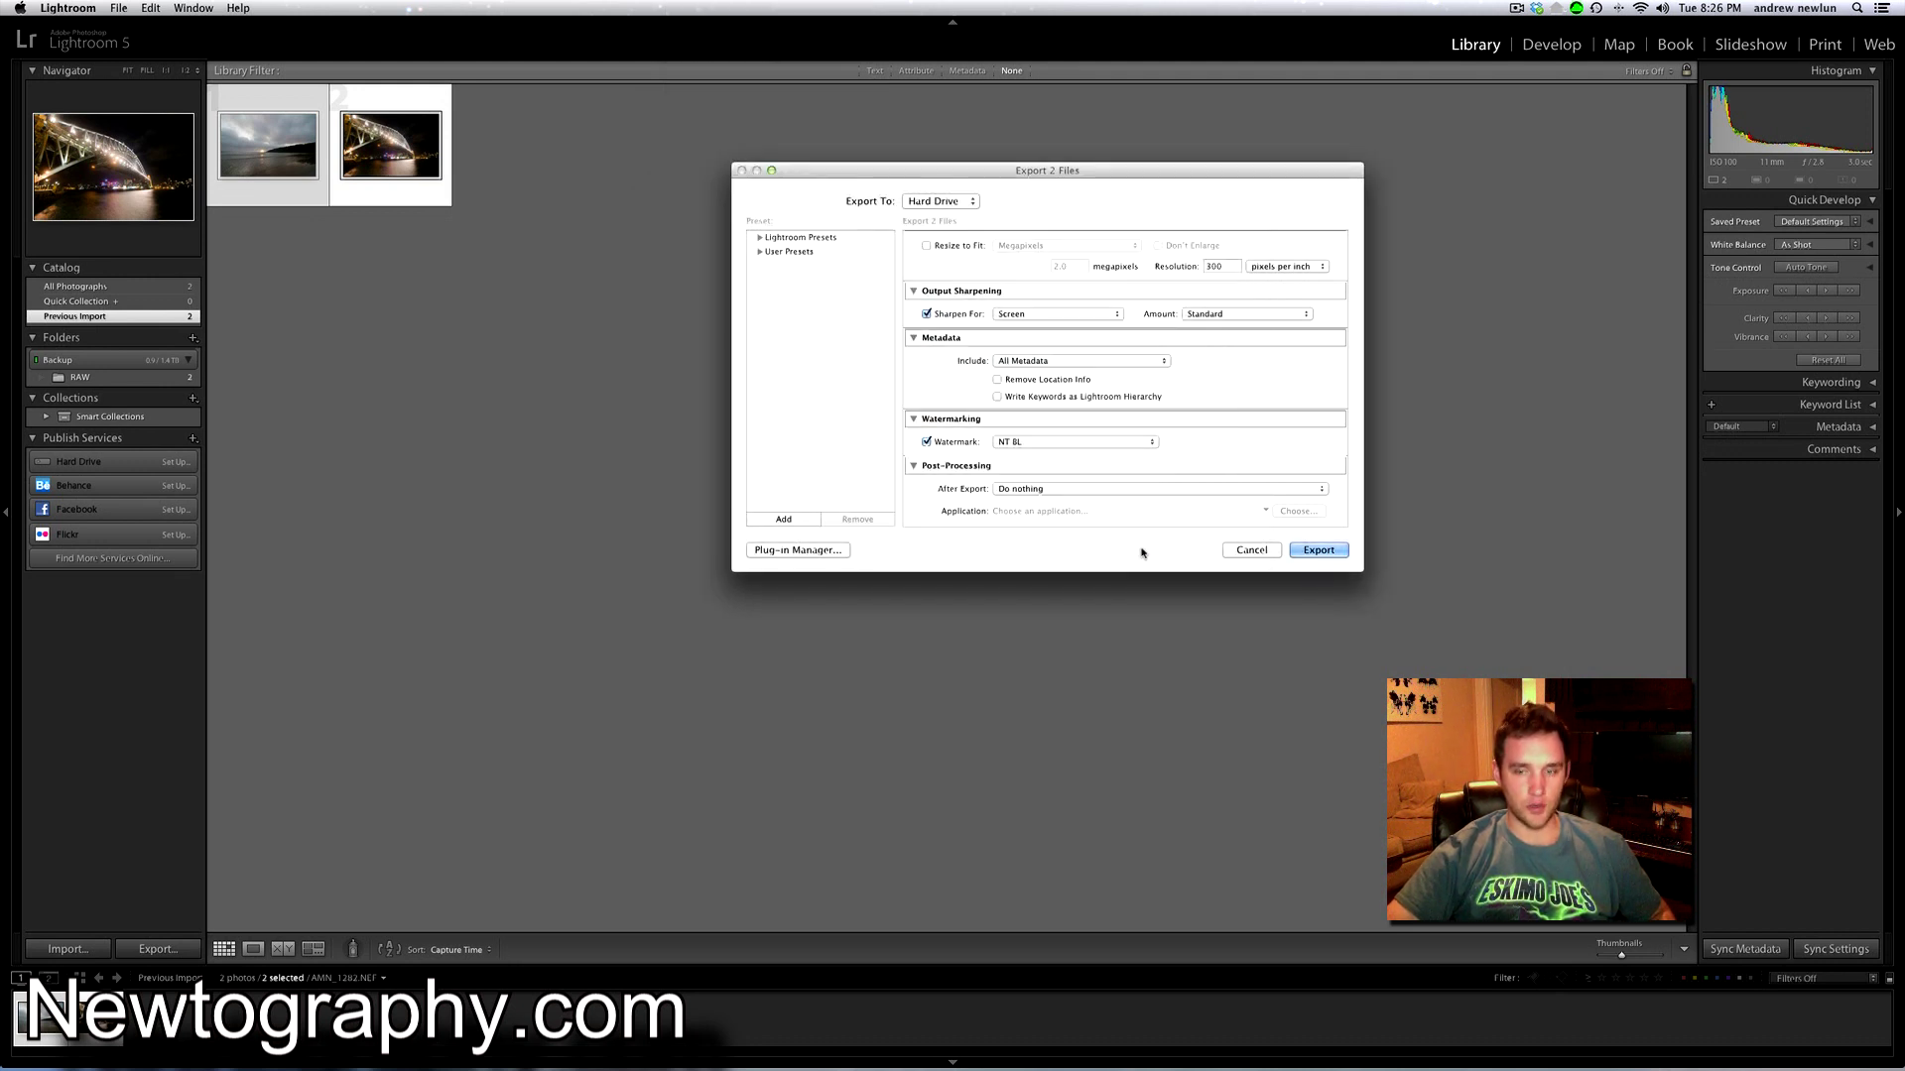
# Close the export settings without exporting and look through the quick export choices for the bridge and beach photos.
pyautogui.click(1255, 552)
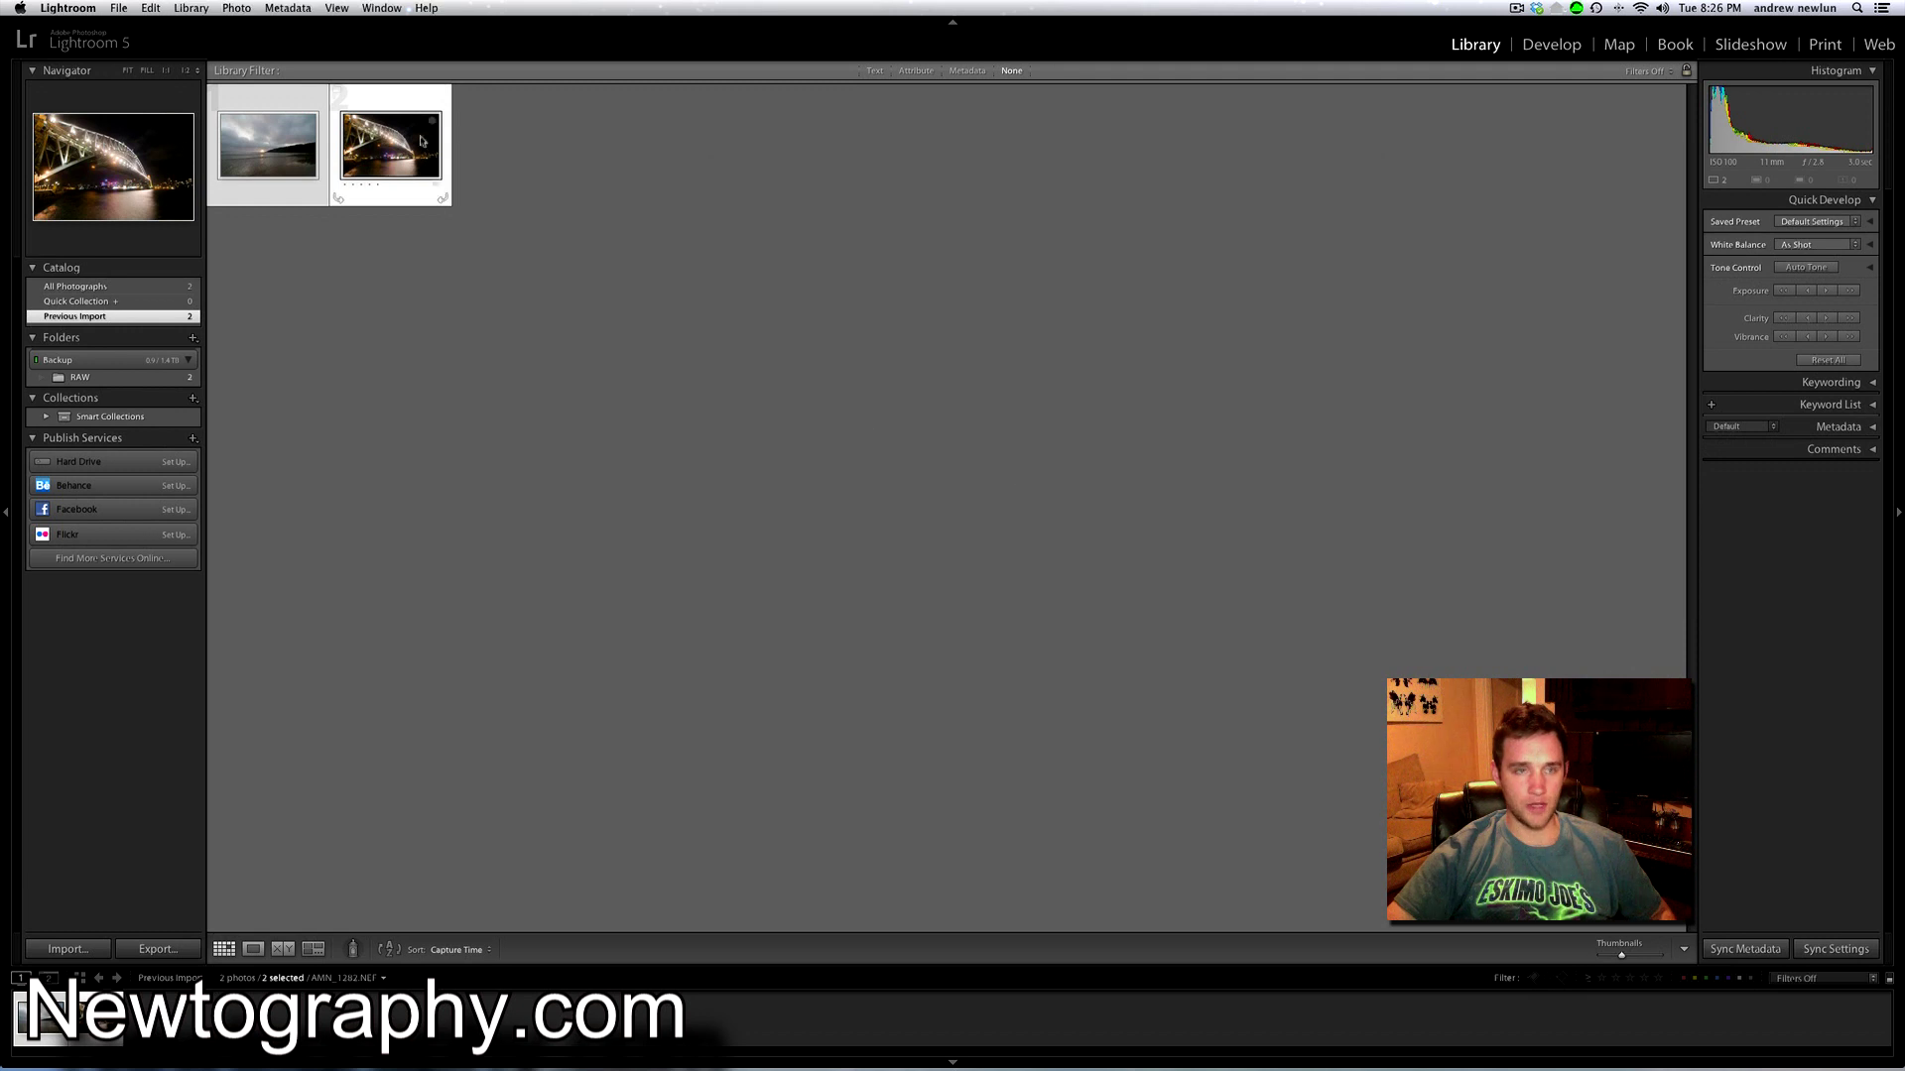
pyautogui.rightClick(389, 160)
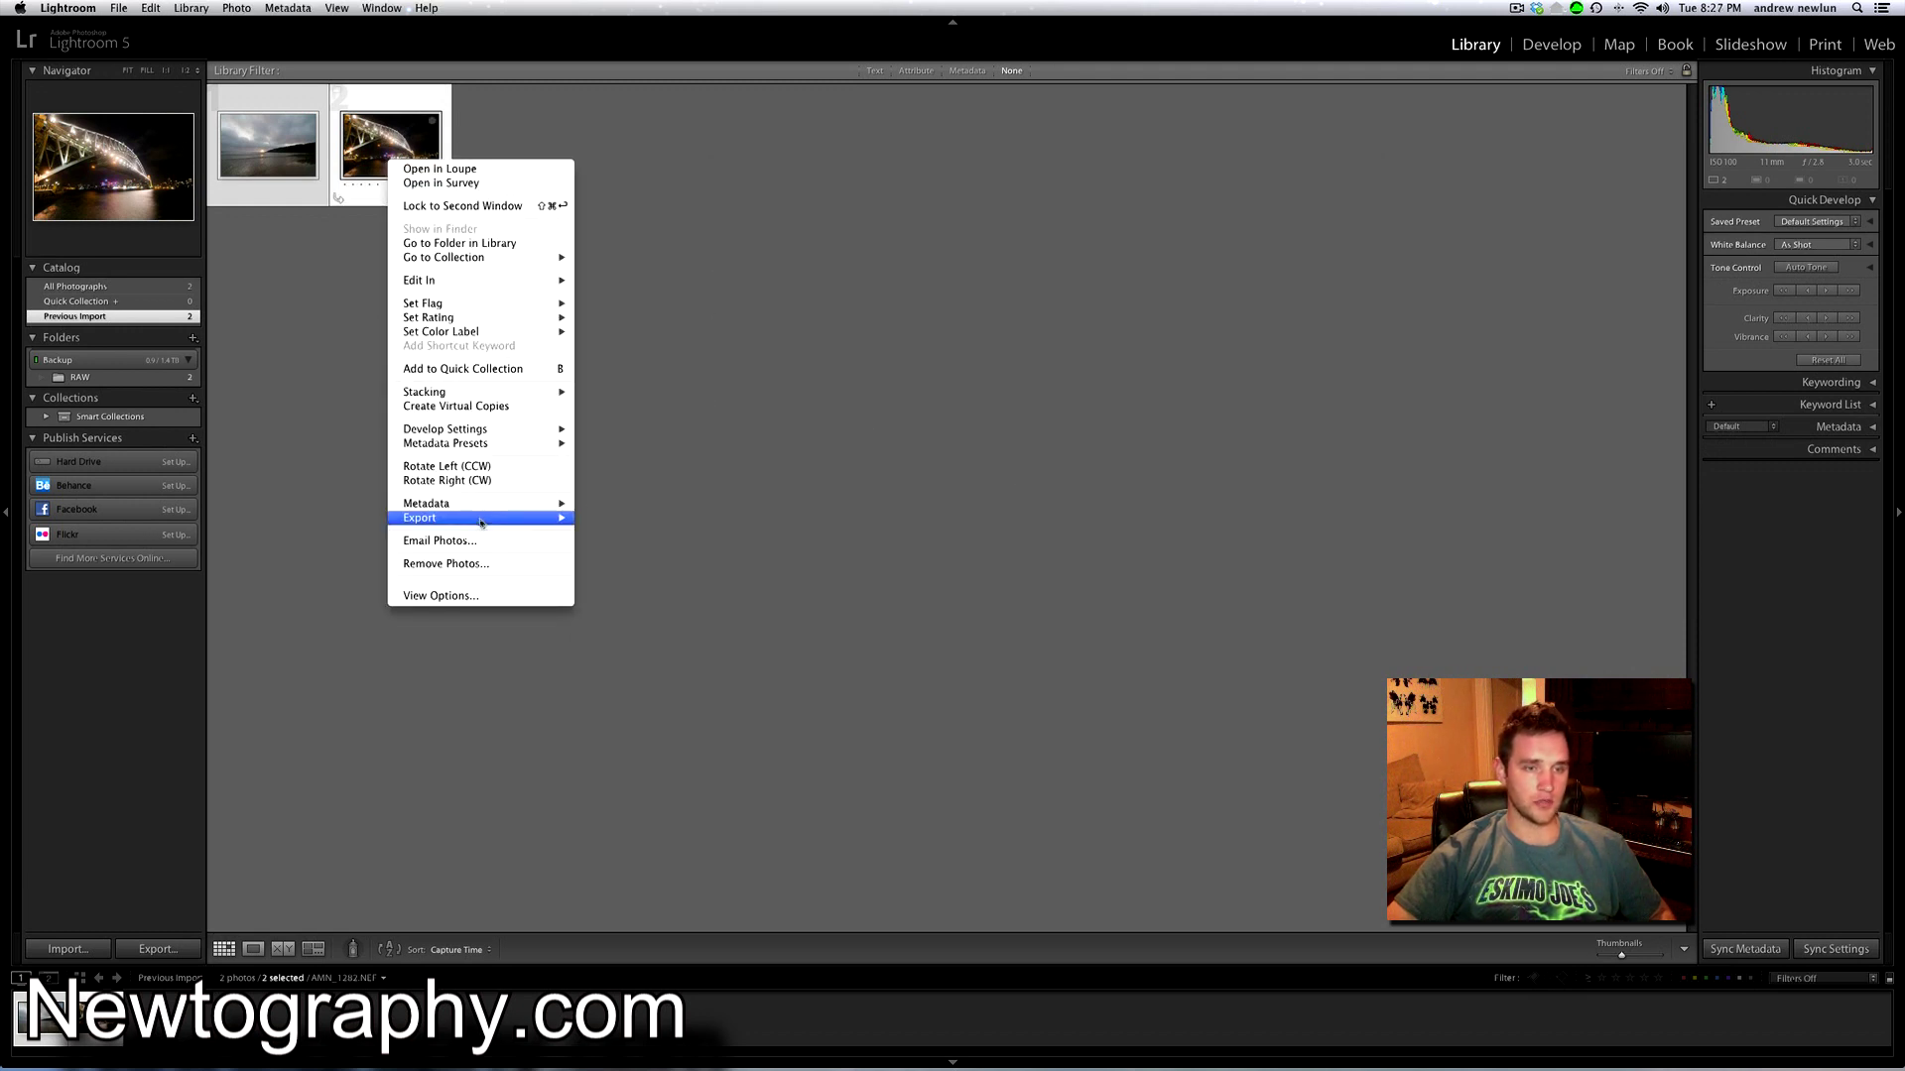
pyautogui.moveTo(474, 518)
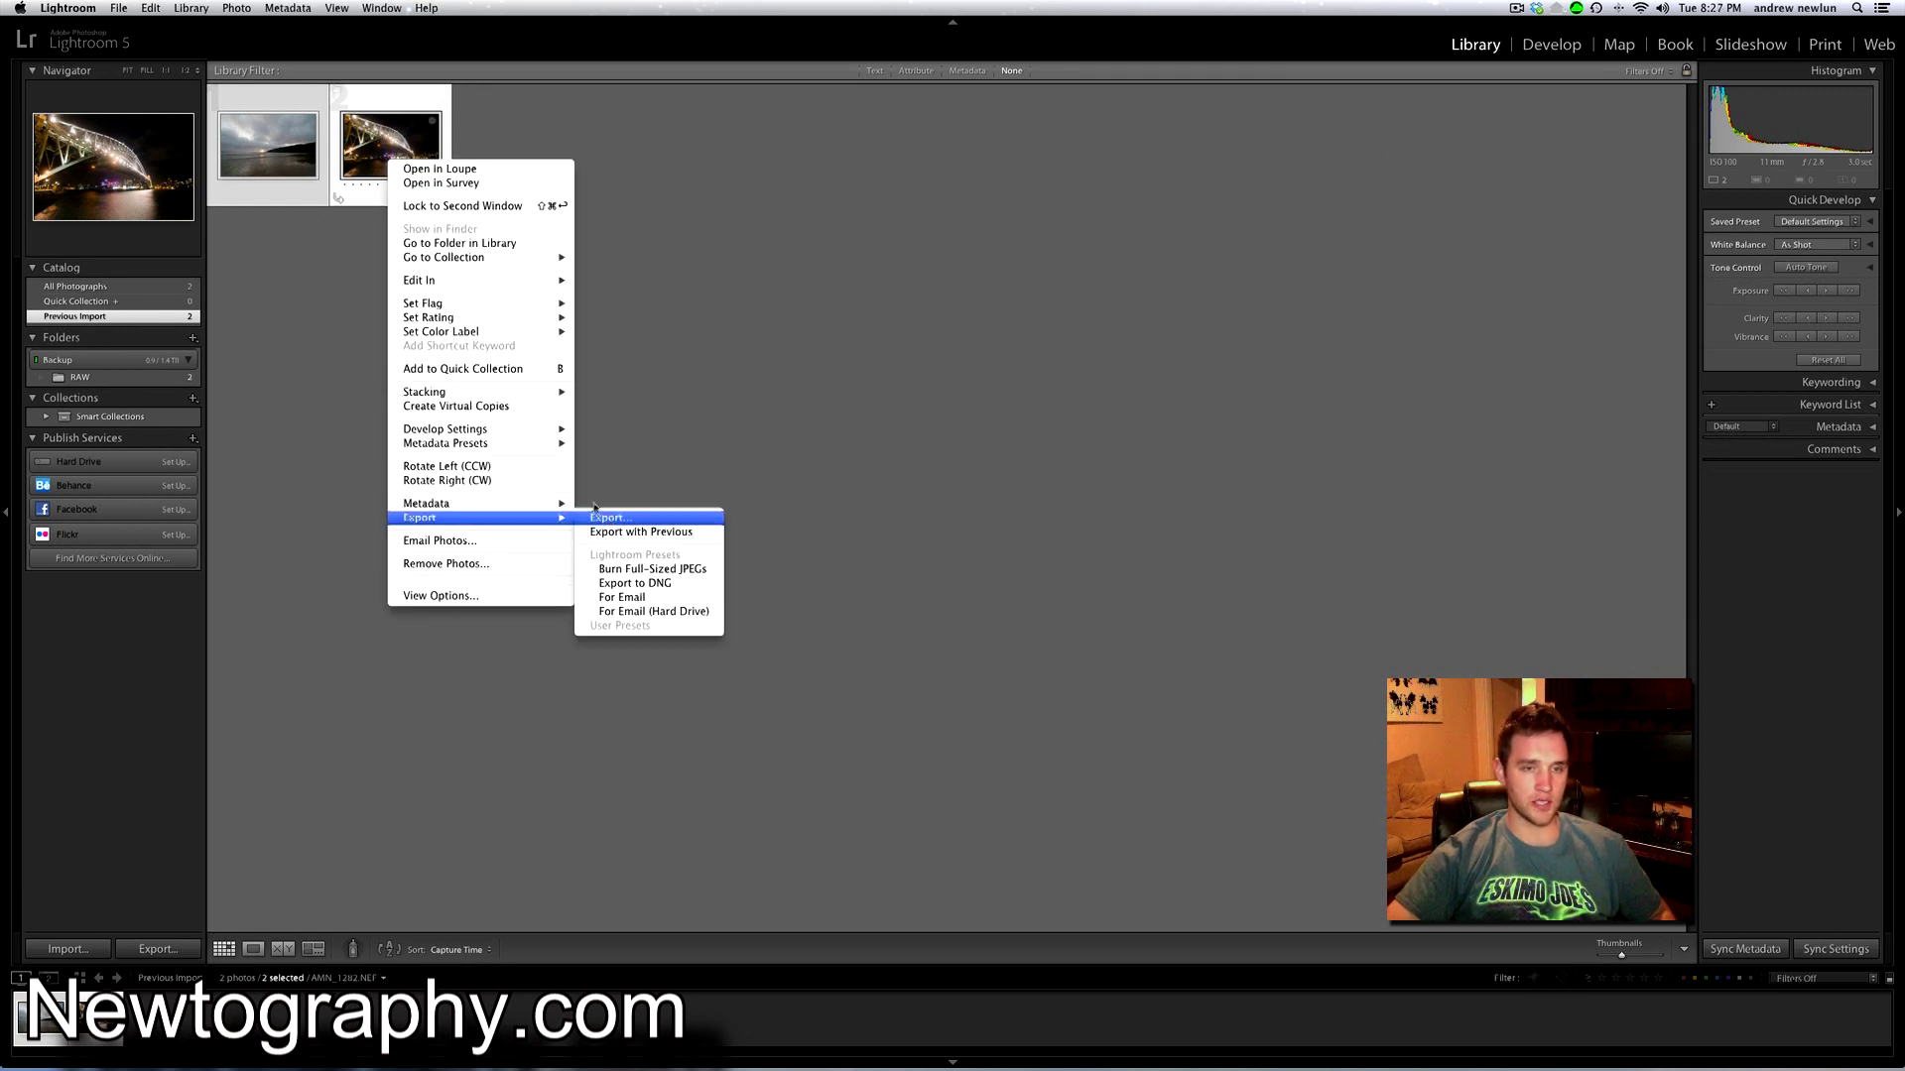
pyautogui.click(384, 155)
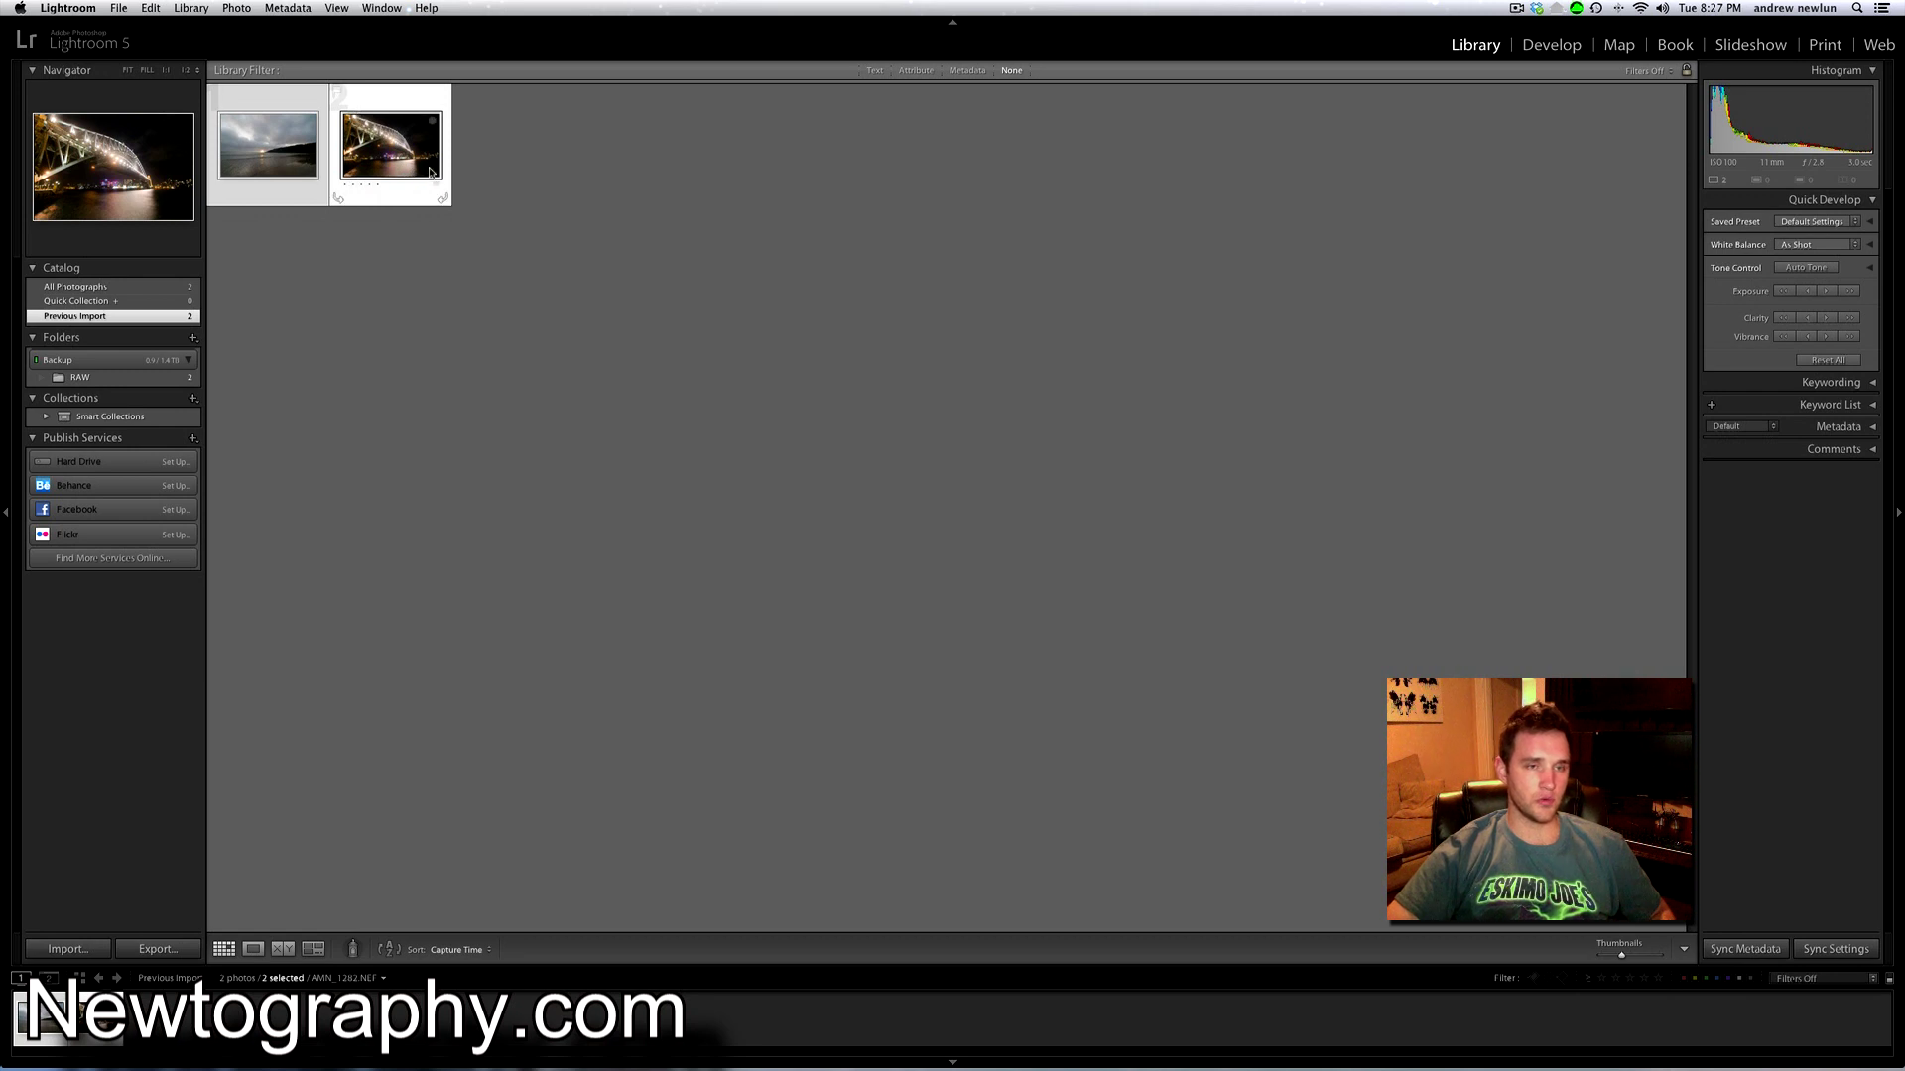
pyautogui.click(243, 124)
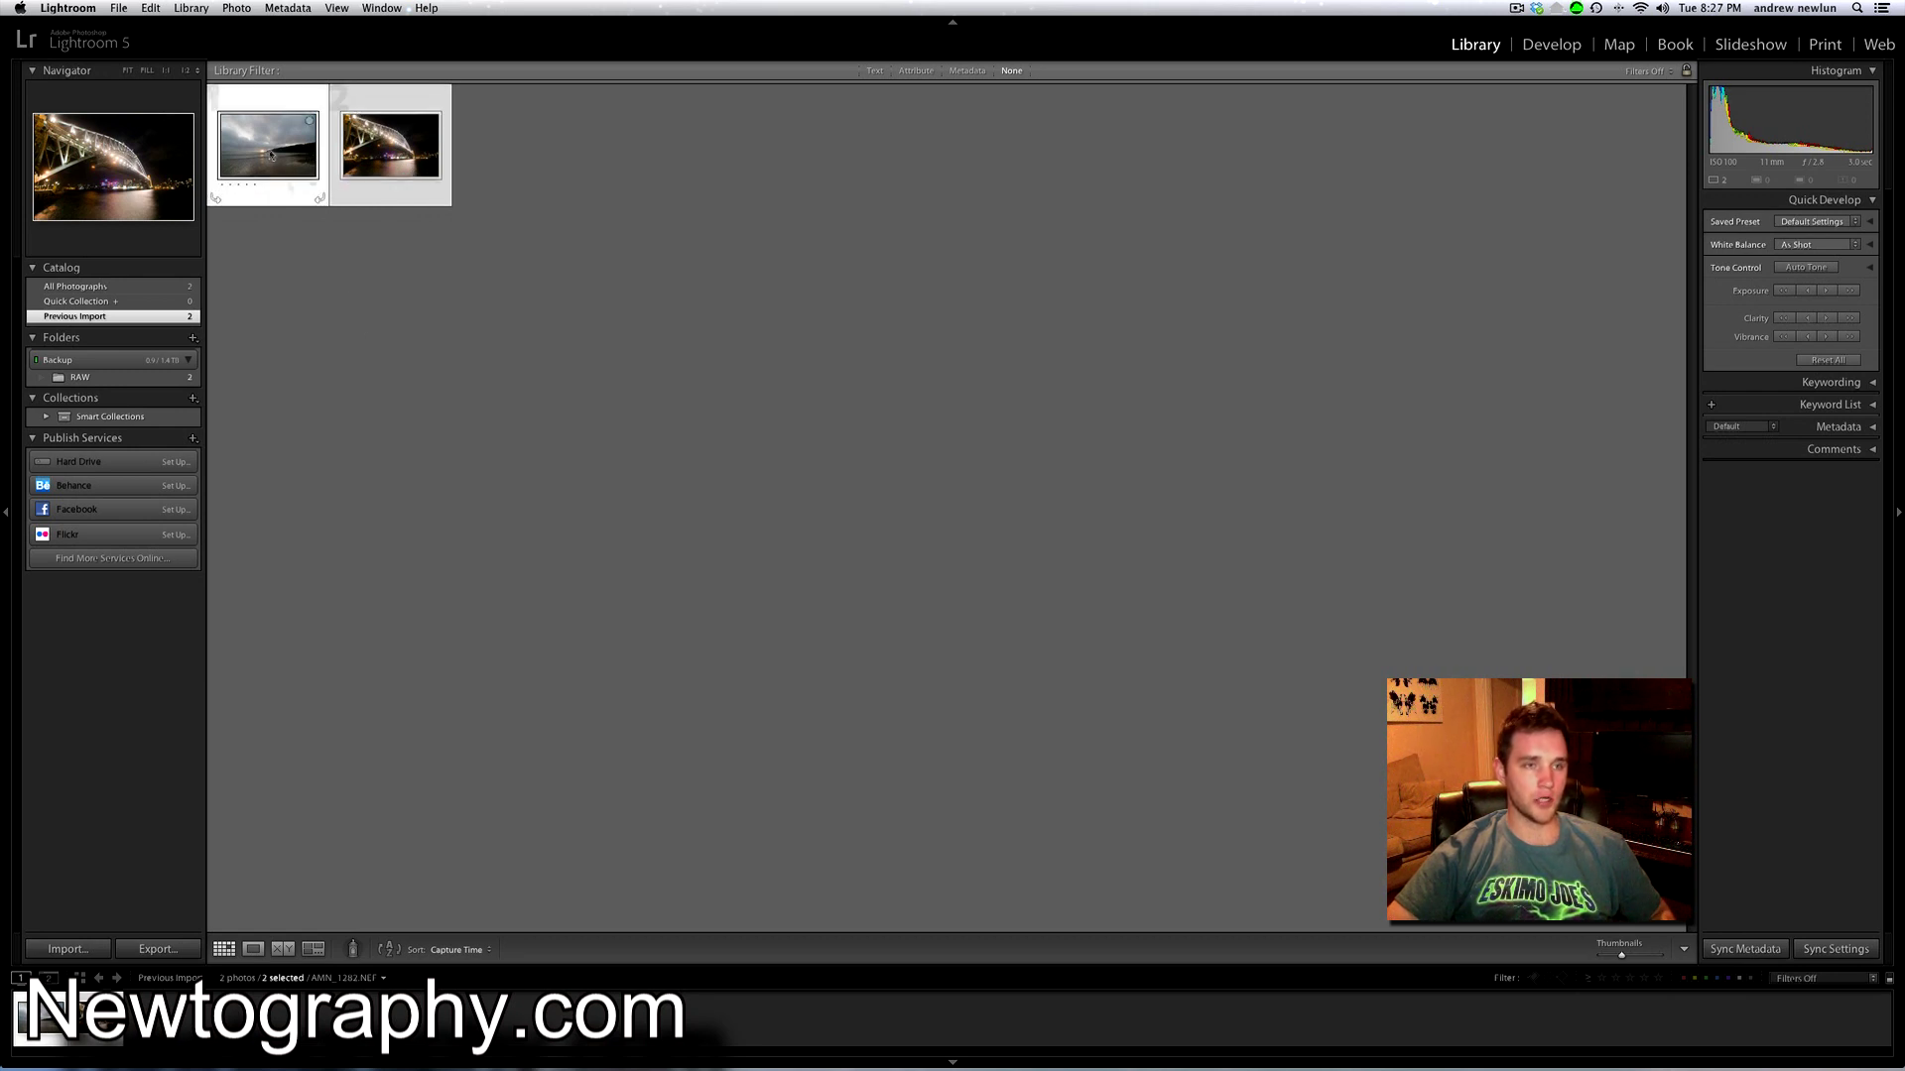
pyautogui.rightClick(252, 133)
pyautogui.moveTo(397, 487)
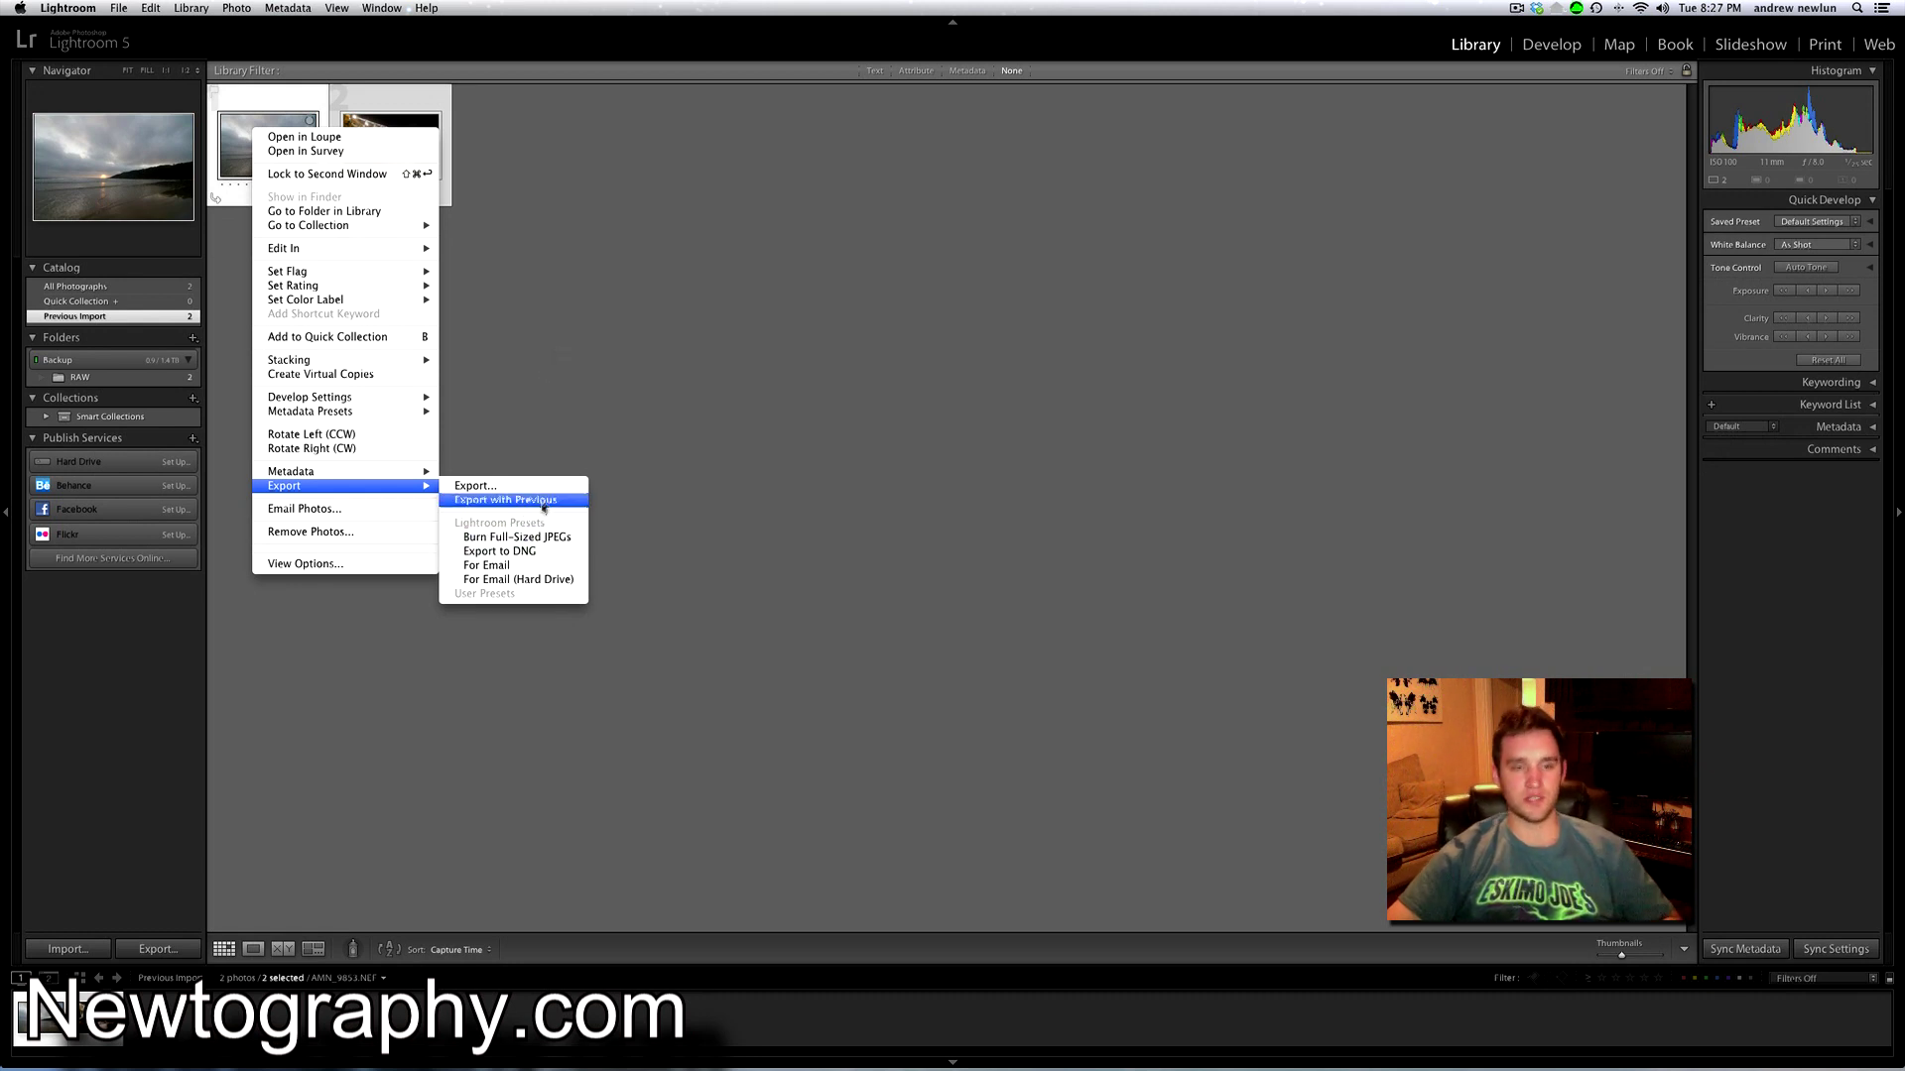
pyautogui.click(552, 447)
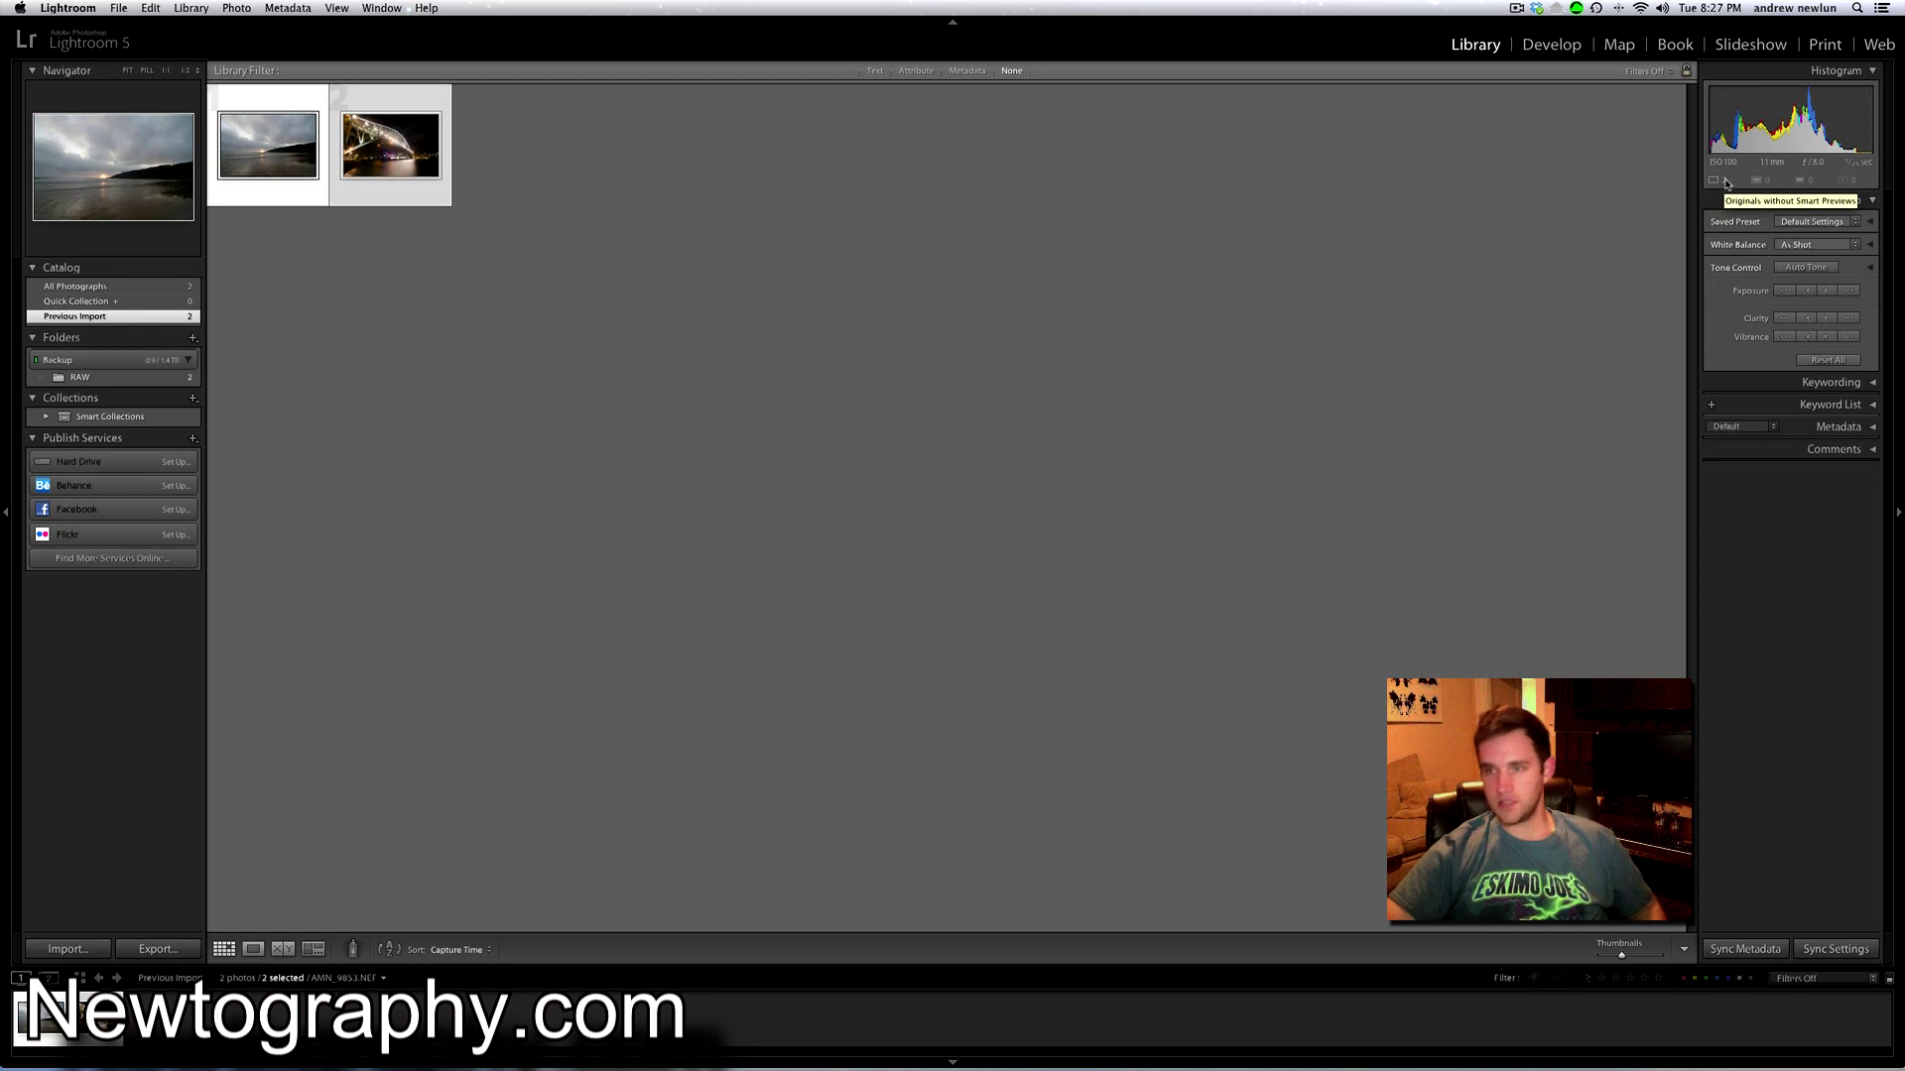
# Check the bridge photo's histogram on its own, clear the selection and select both imported photos again.
pyautogui.click(695, 188)
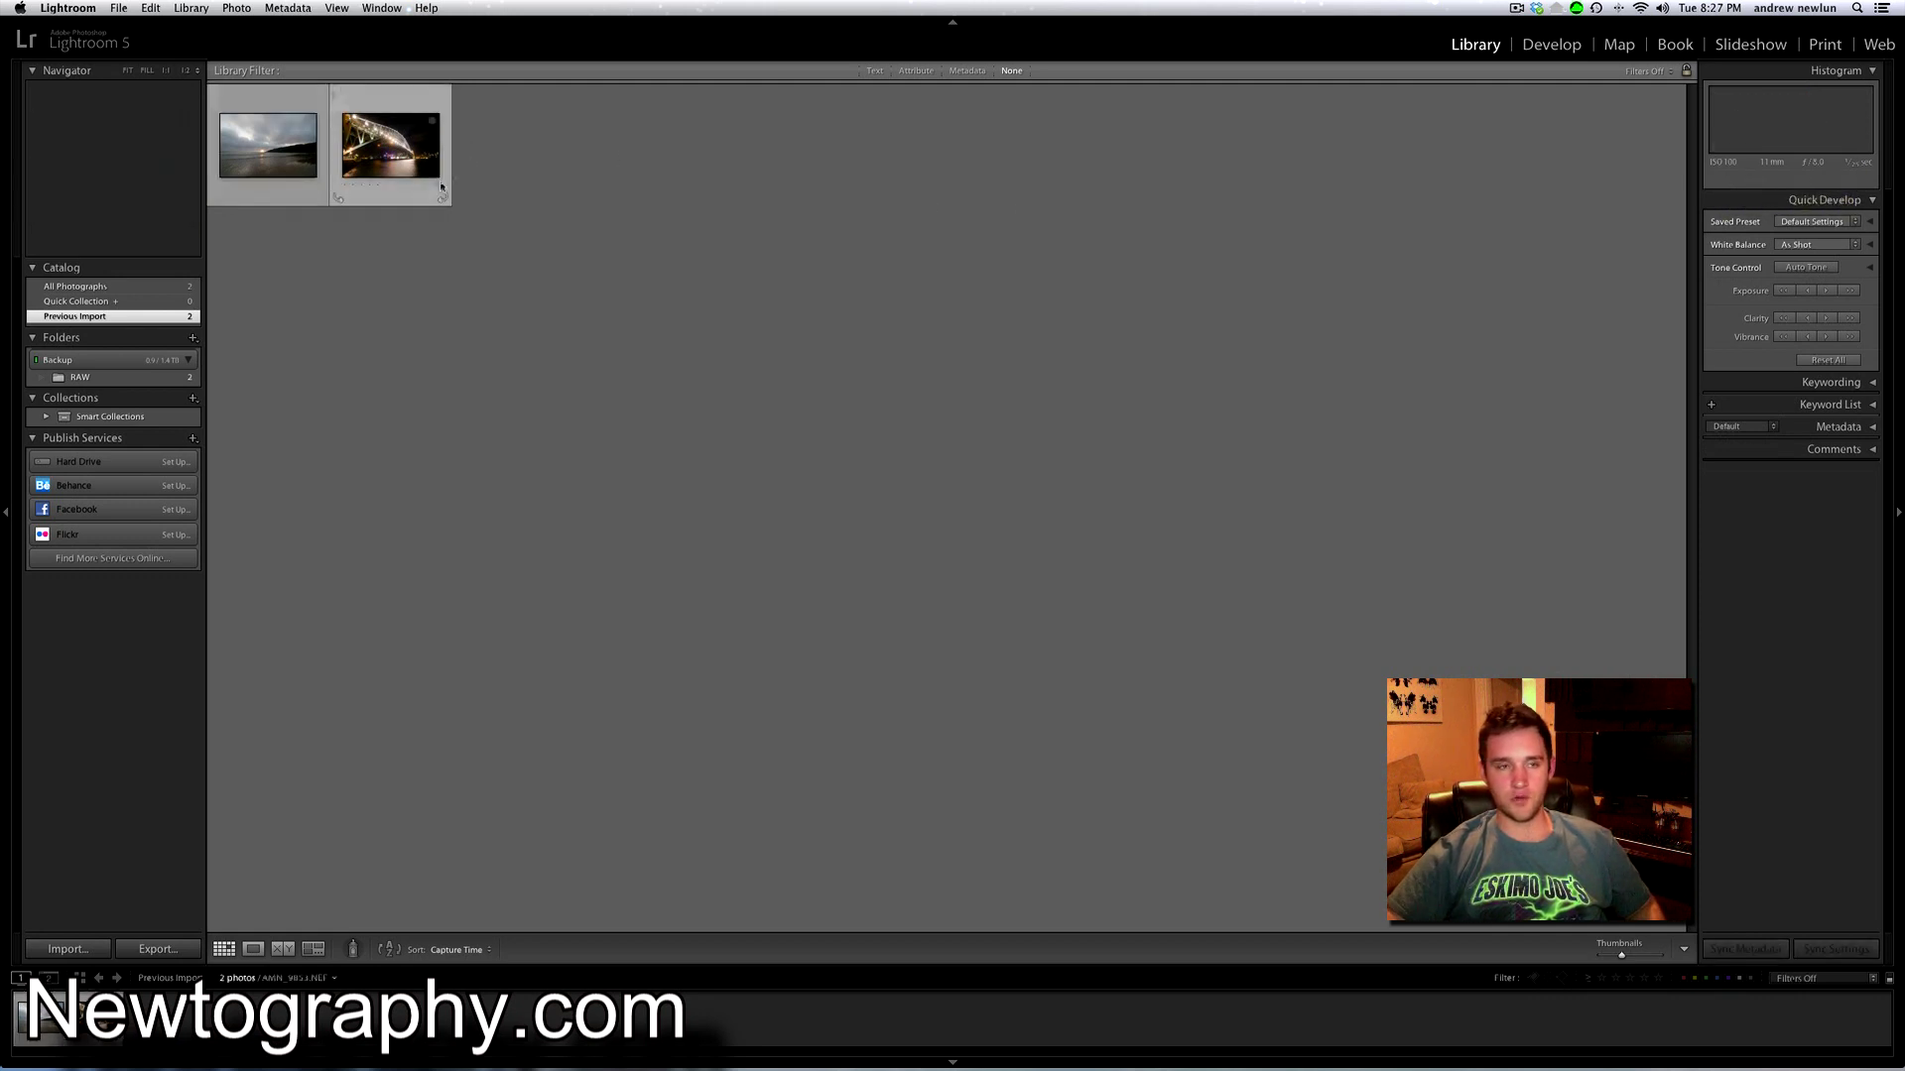
pyautogui.click(354, 157)
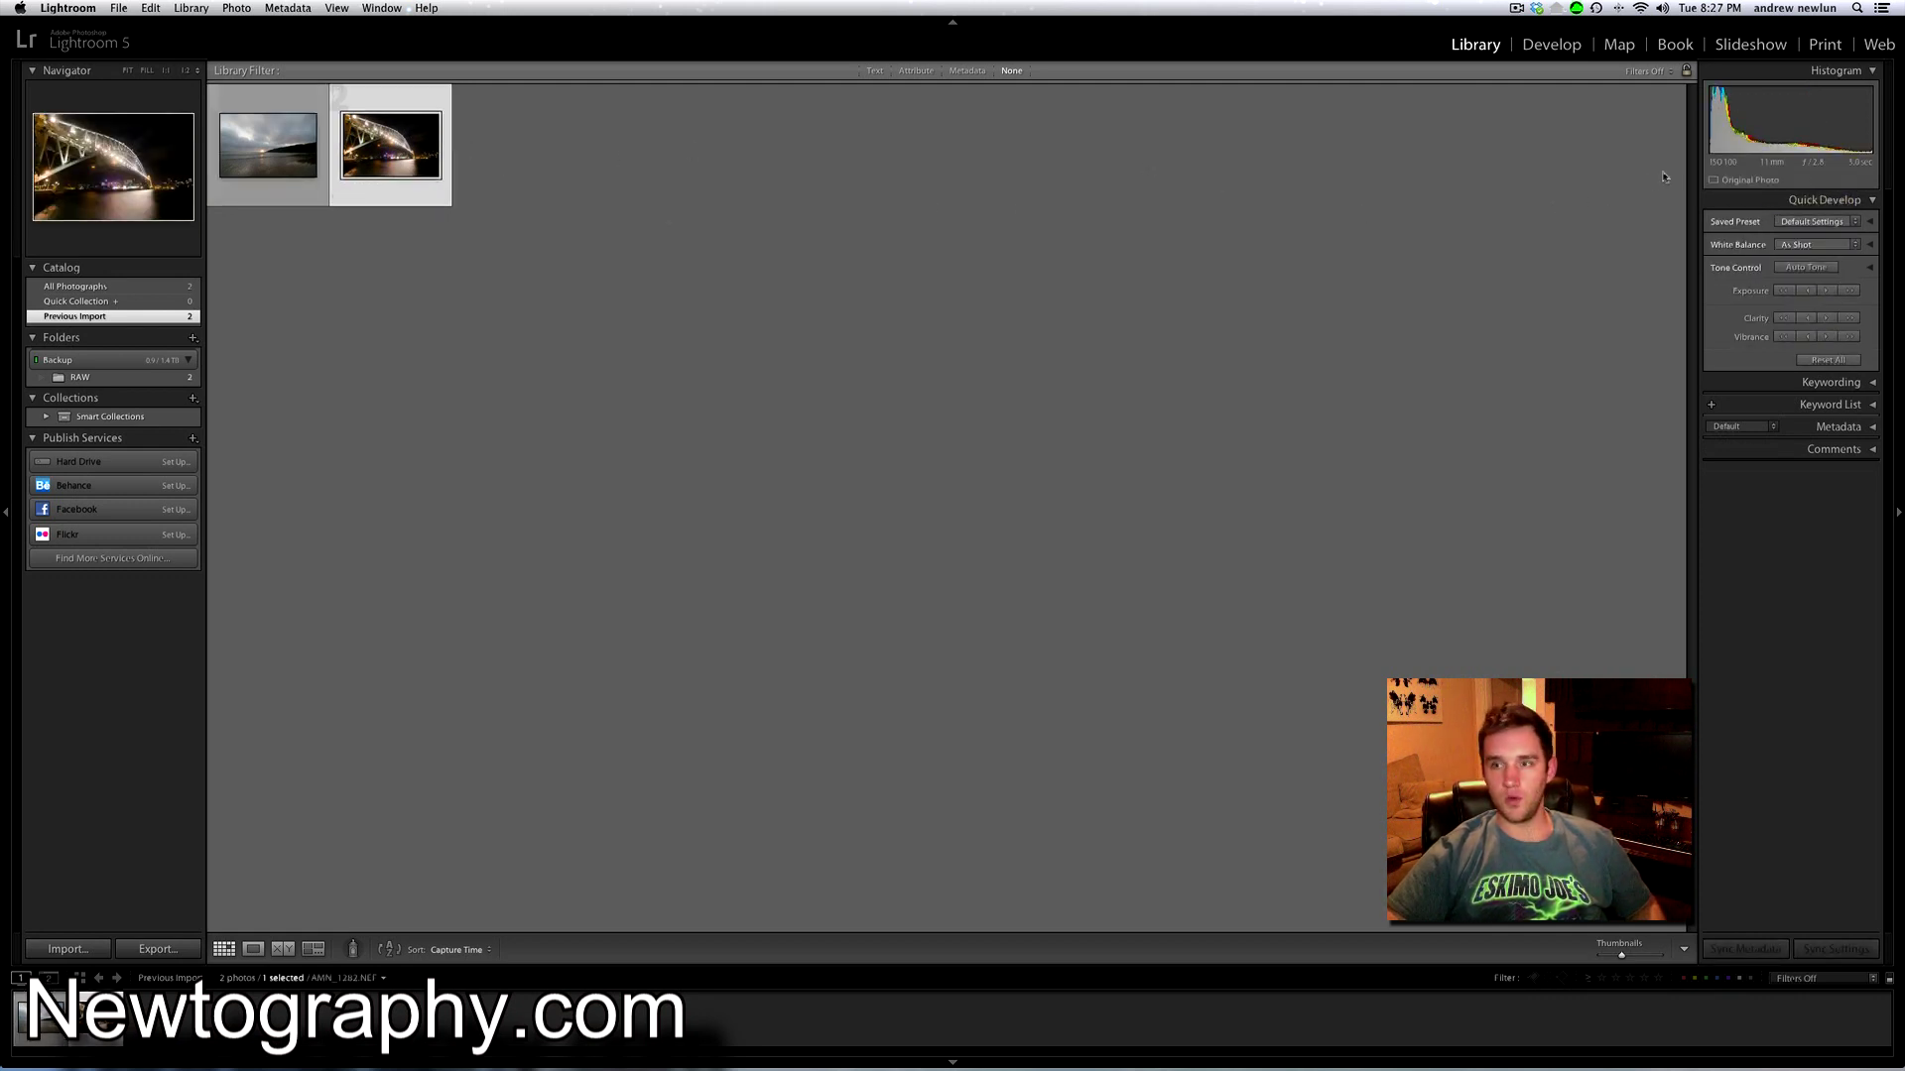
pyautogui.press('super+d')
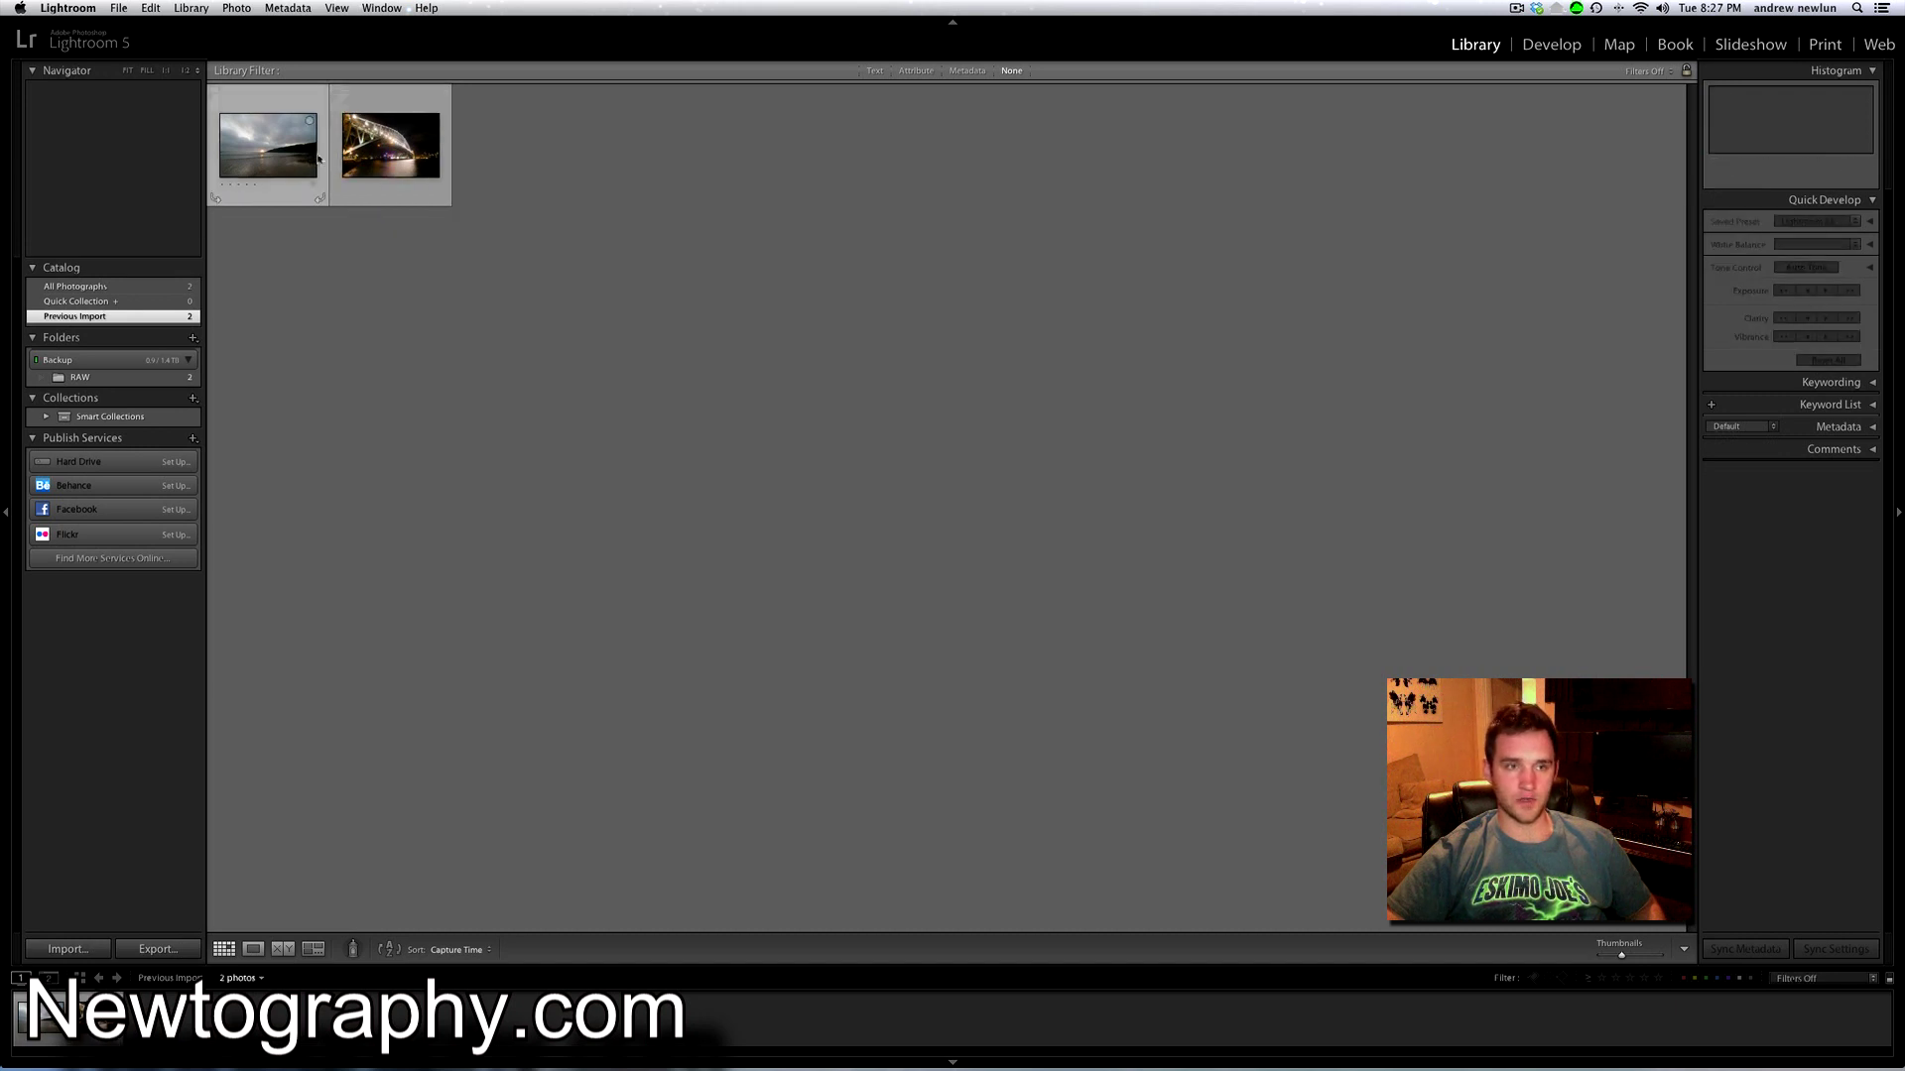
pyautogui.press('super+a')
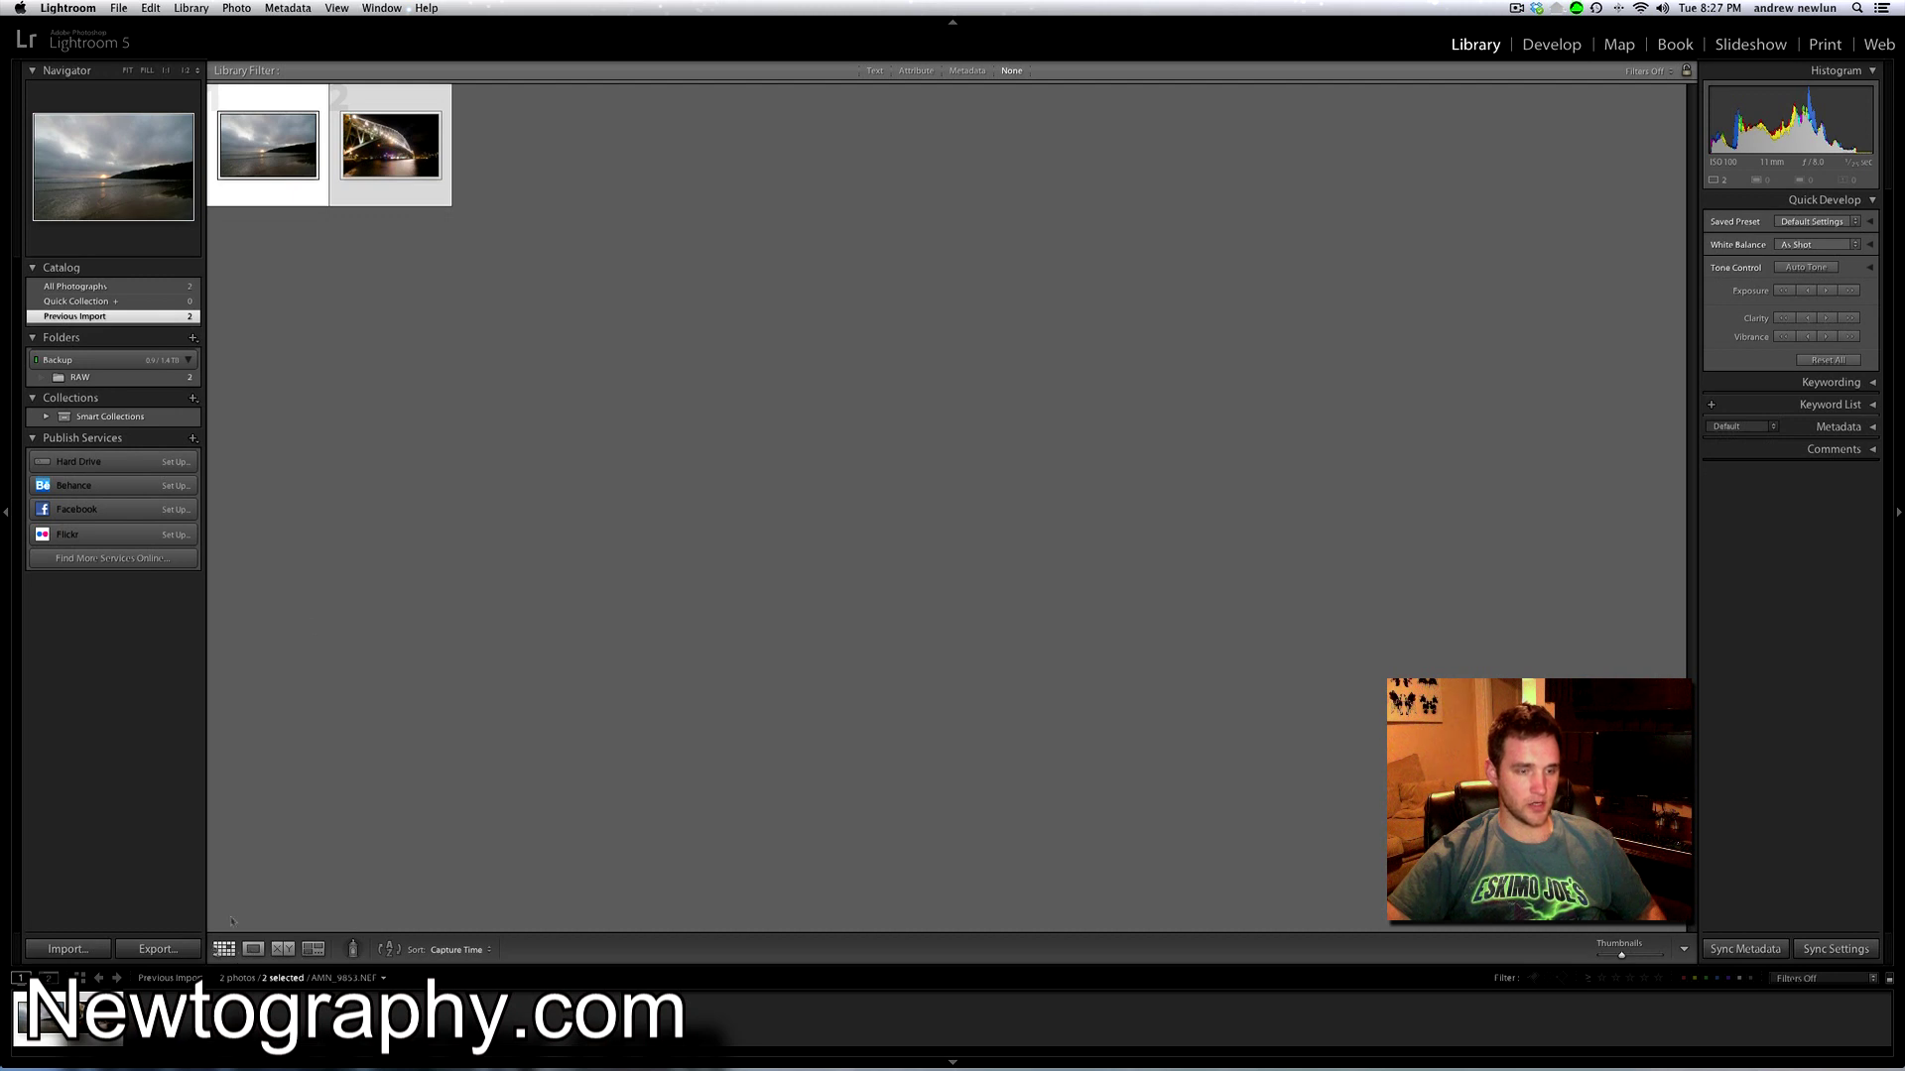
# Examine the two photos in Compare, Loupe and Survey views, ending with the beach photo in Loupe view.
pyautogui.click(283, 949)
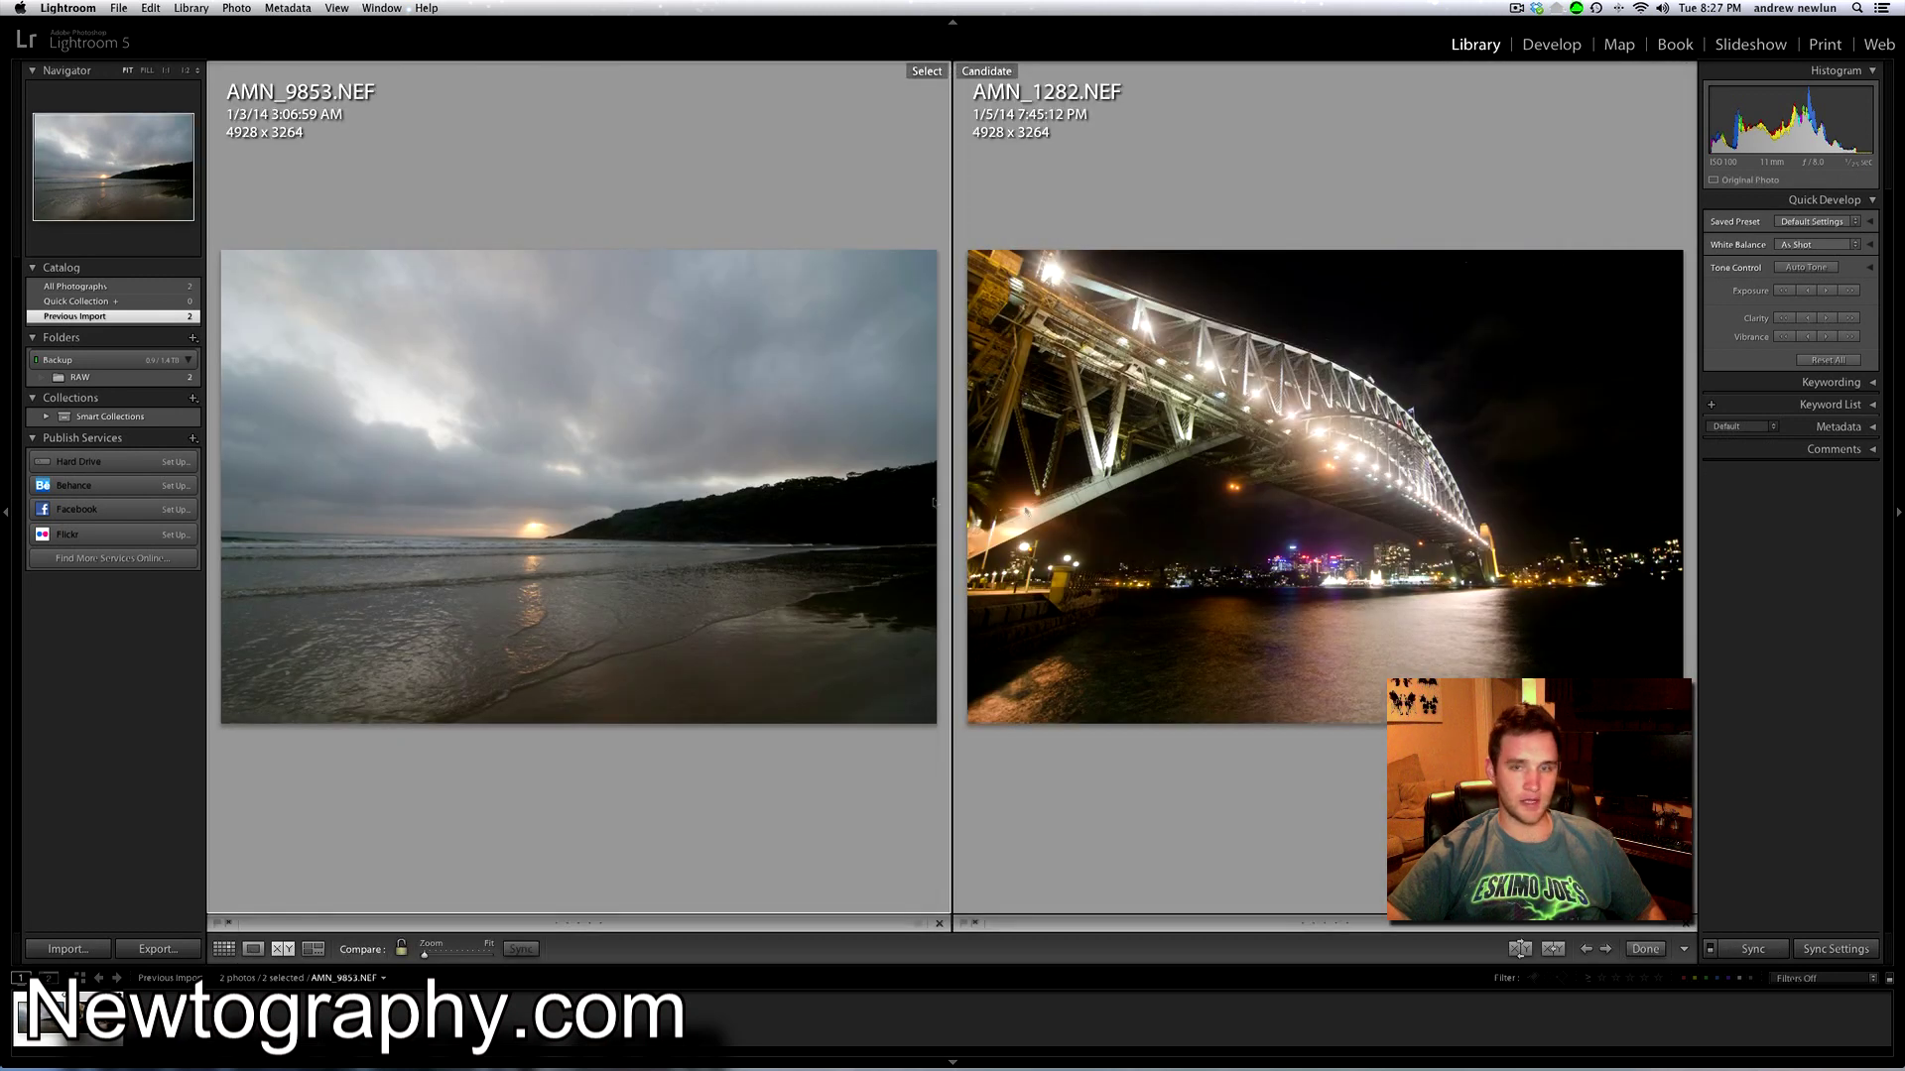
pyautogui.click(252, 949)
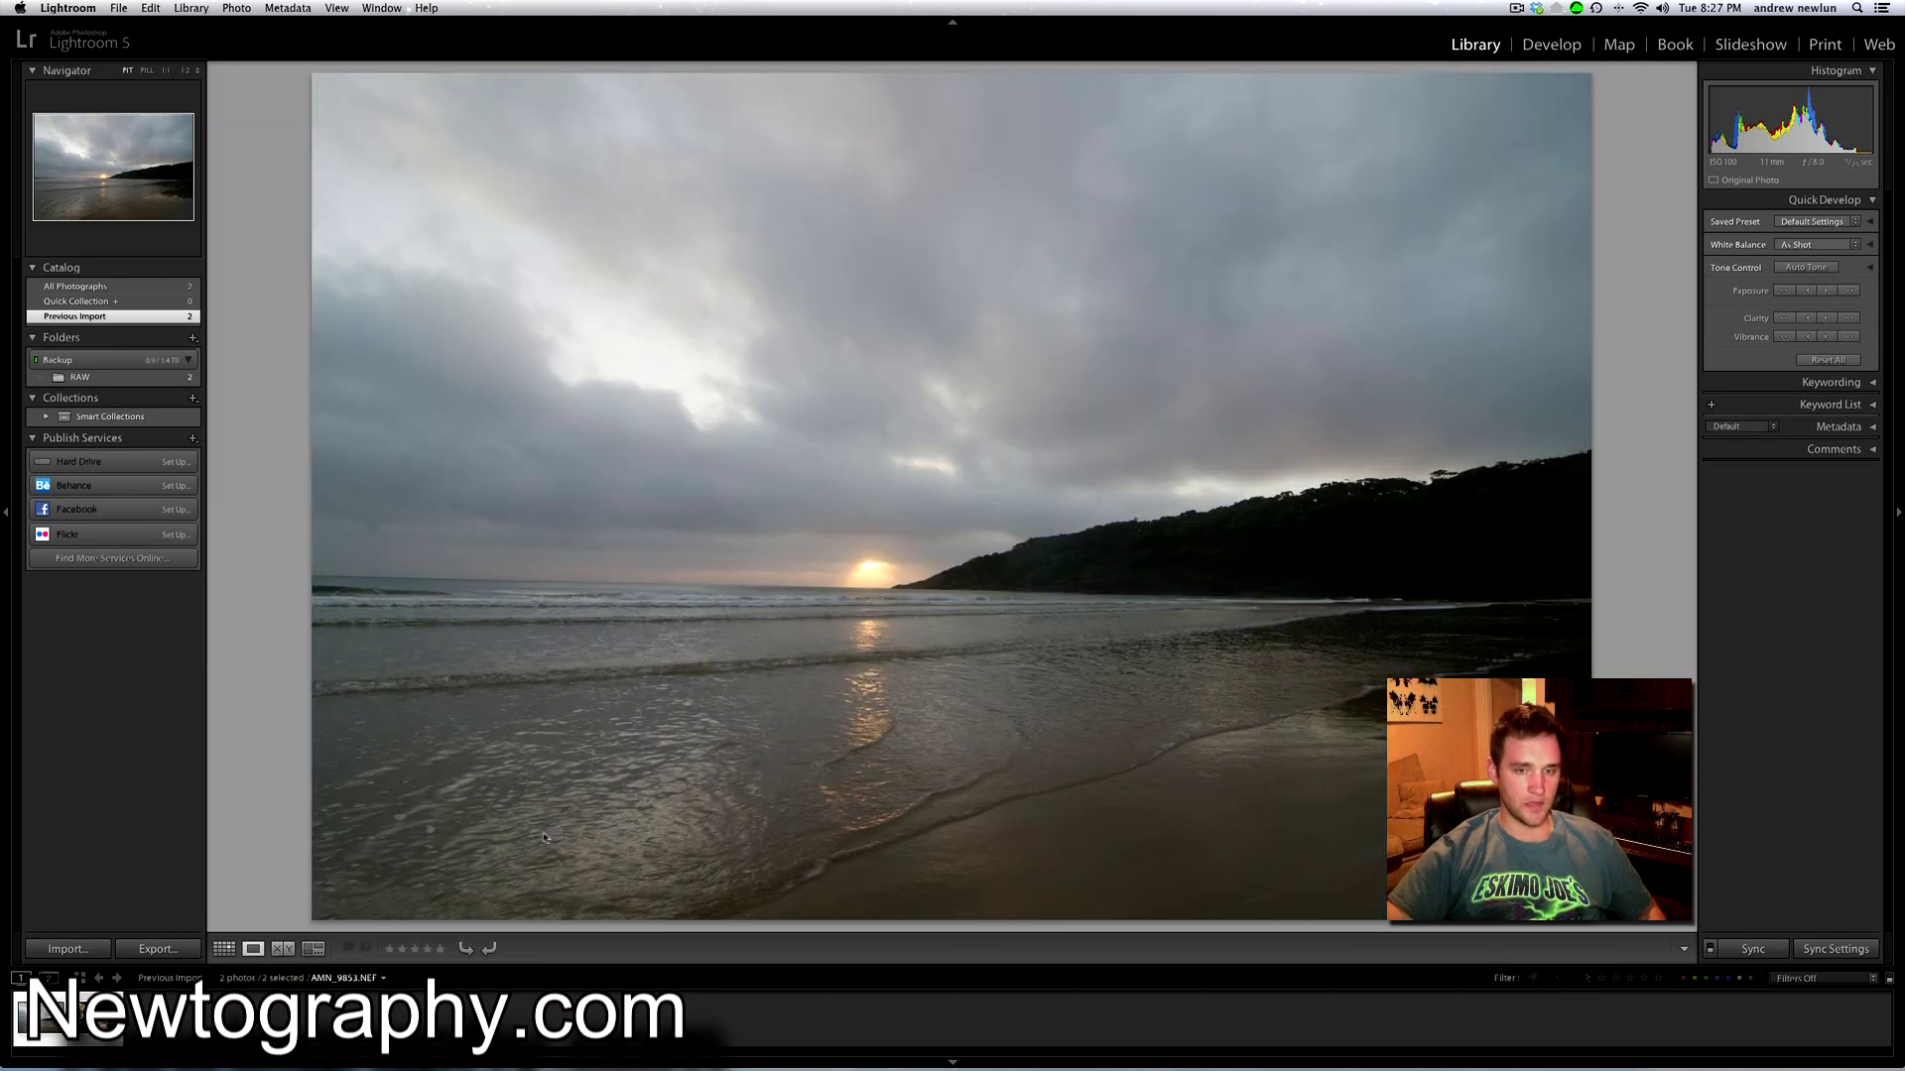
pyautogui.click(312, 950)
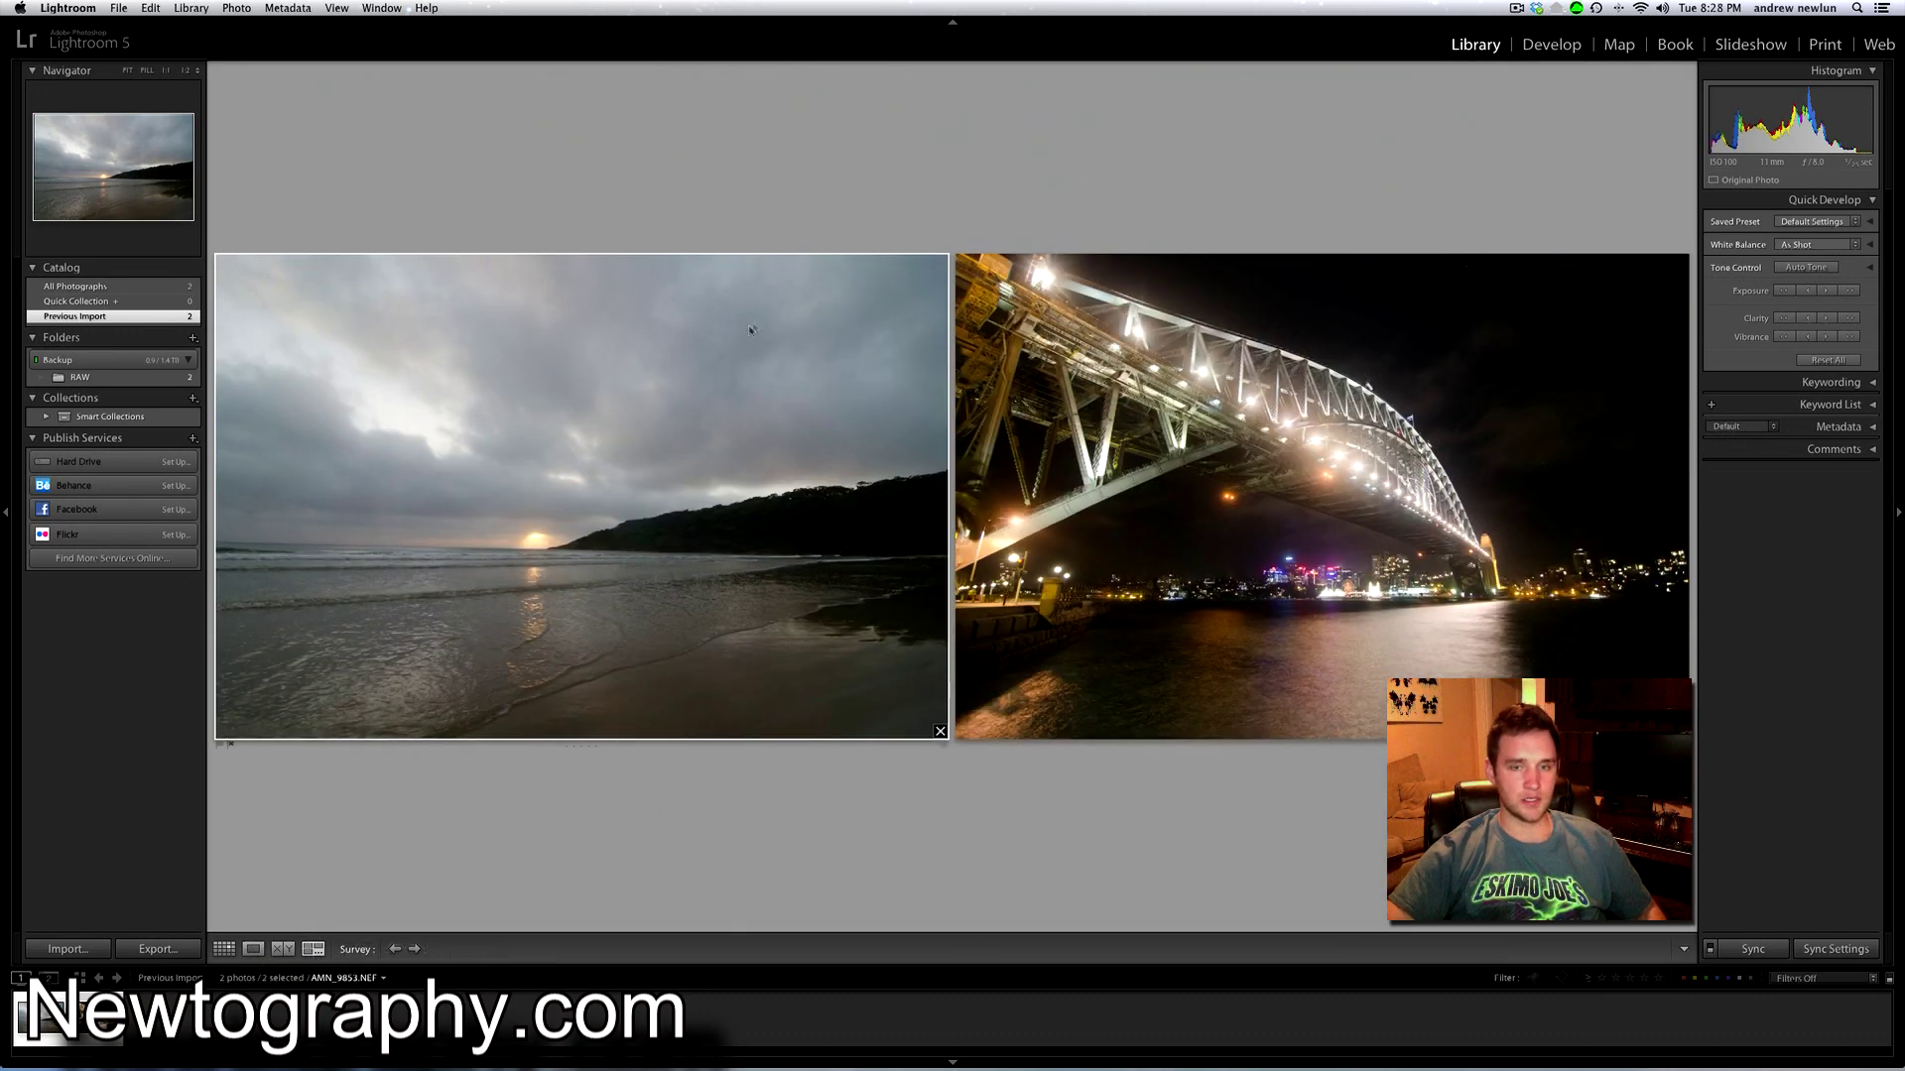
pyautogui.click(283, 949)
pyautogui.click(313, 950)
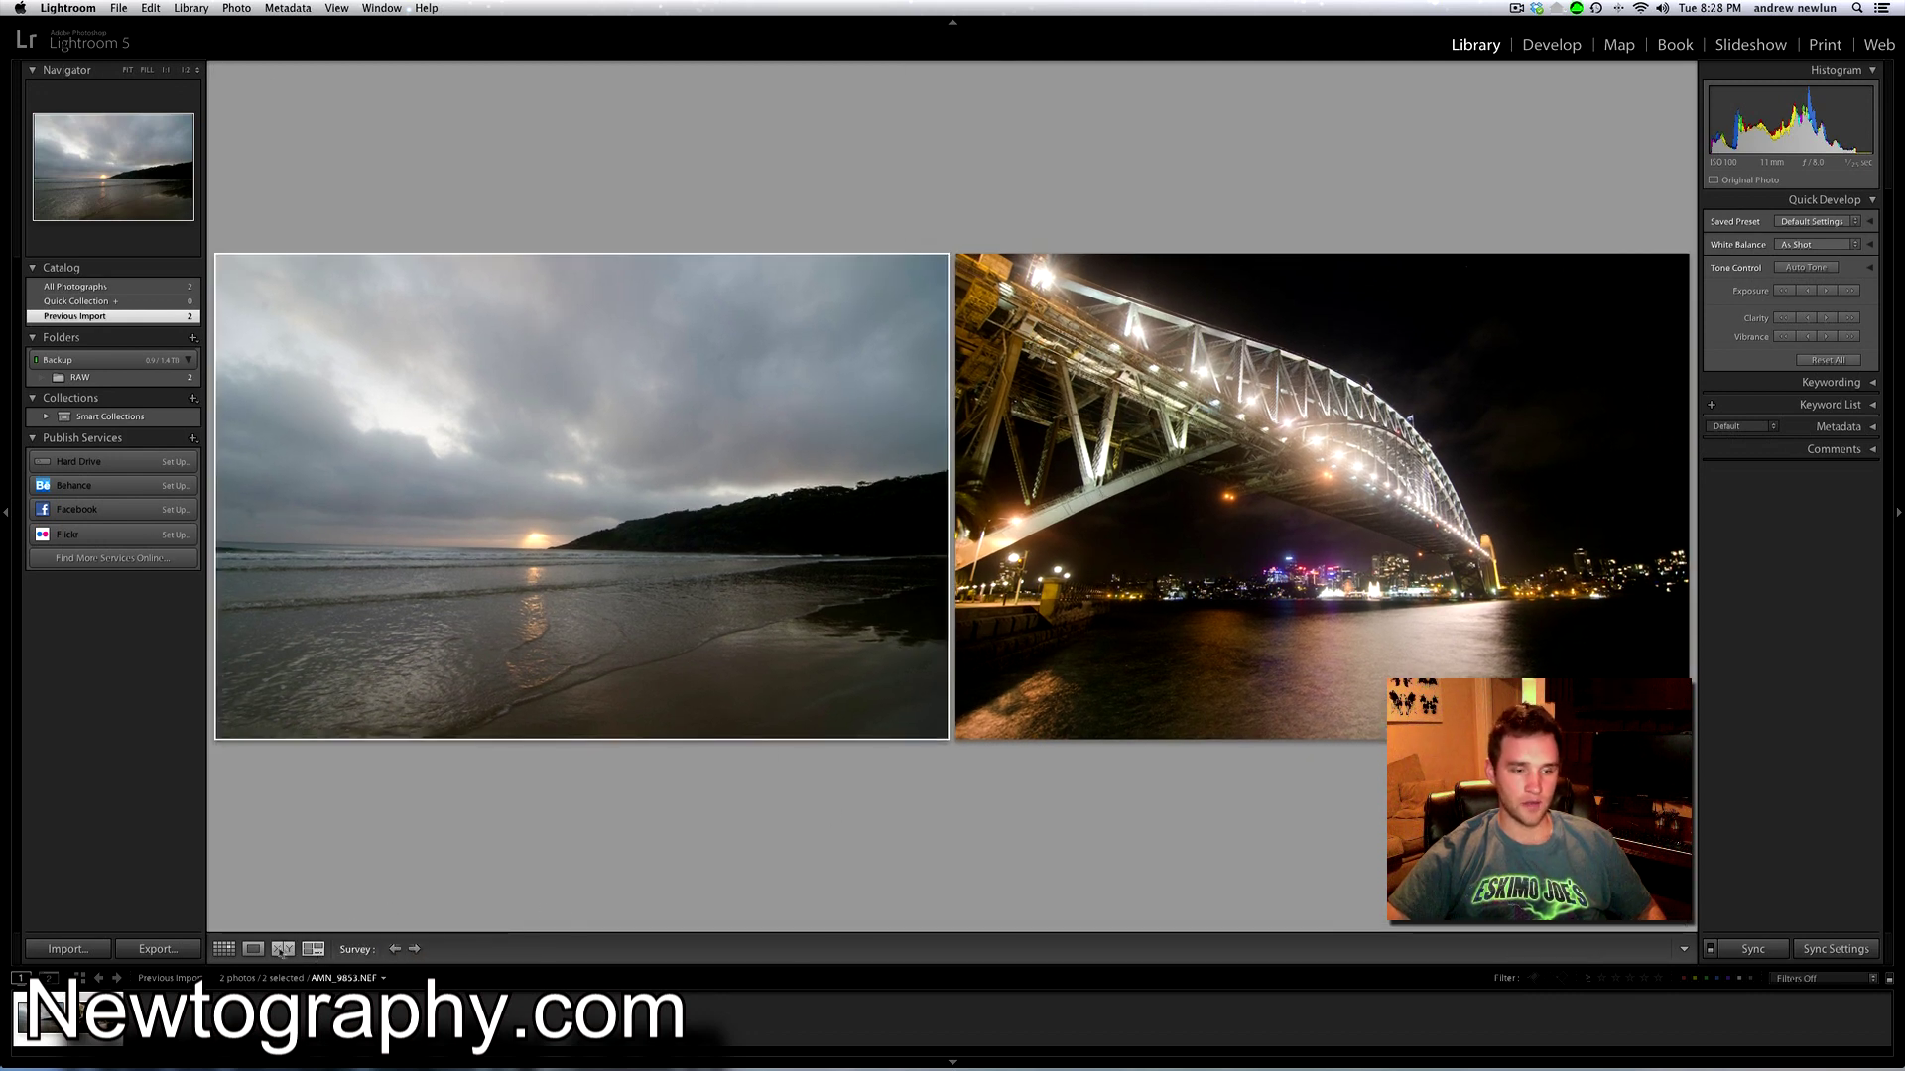
pyautogui.click(254, 949)
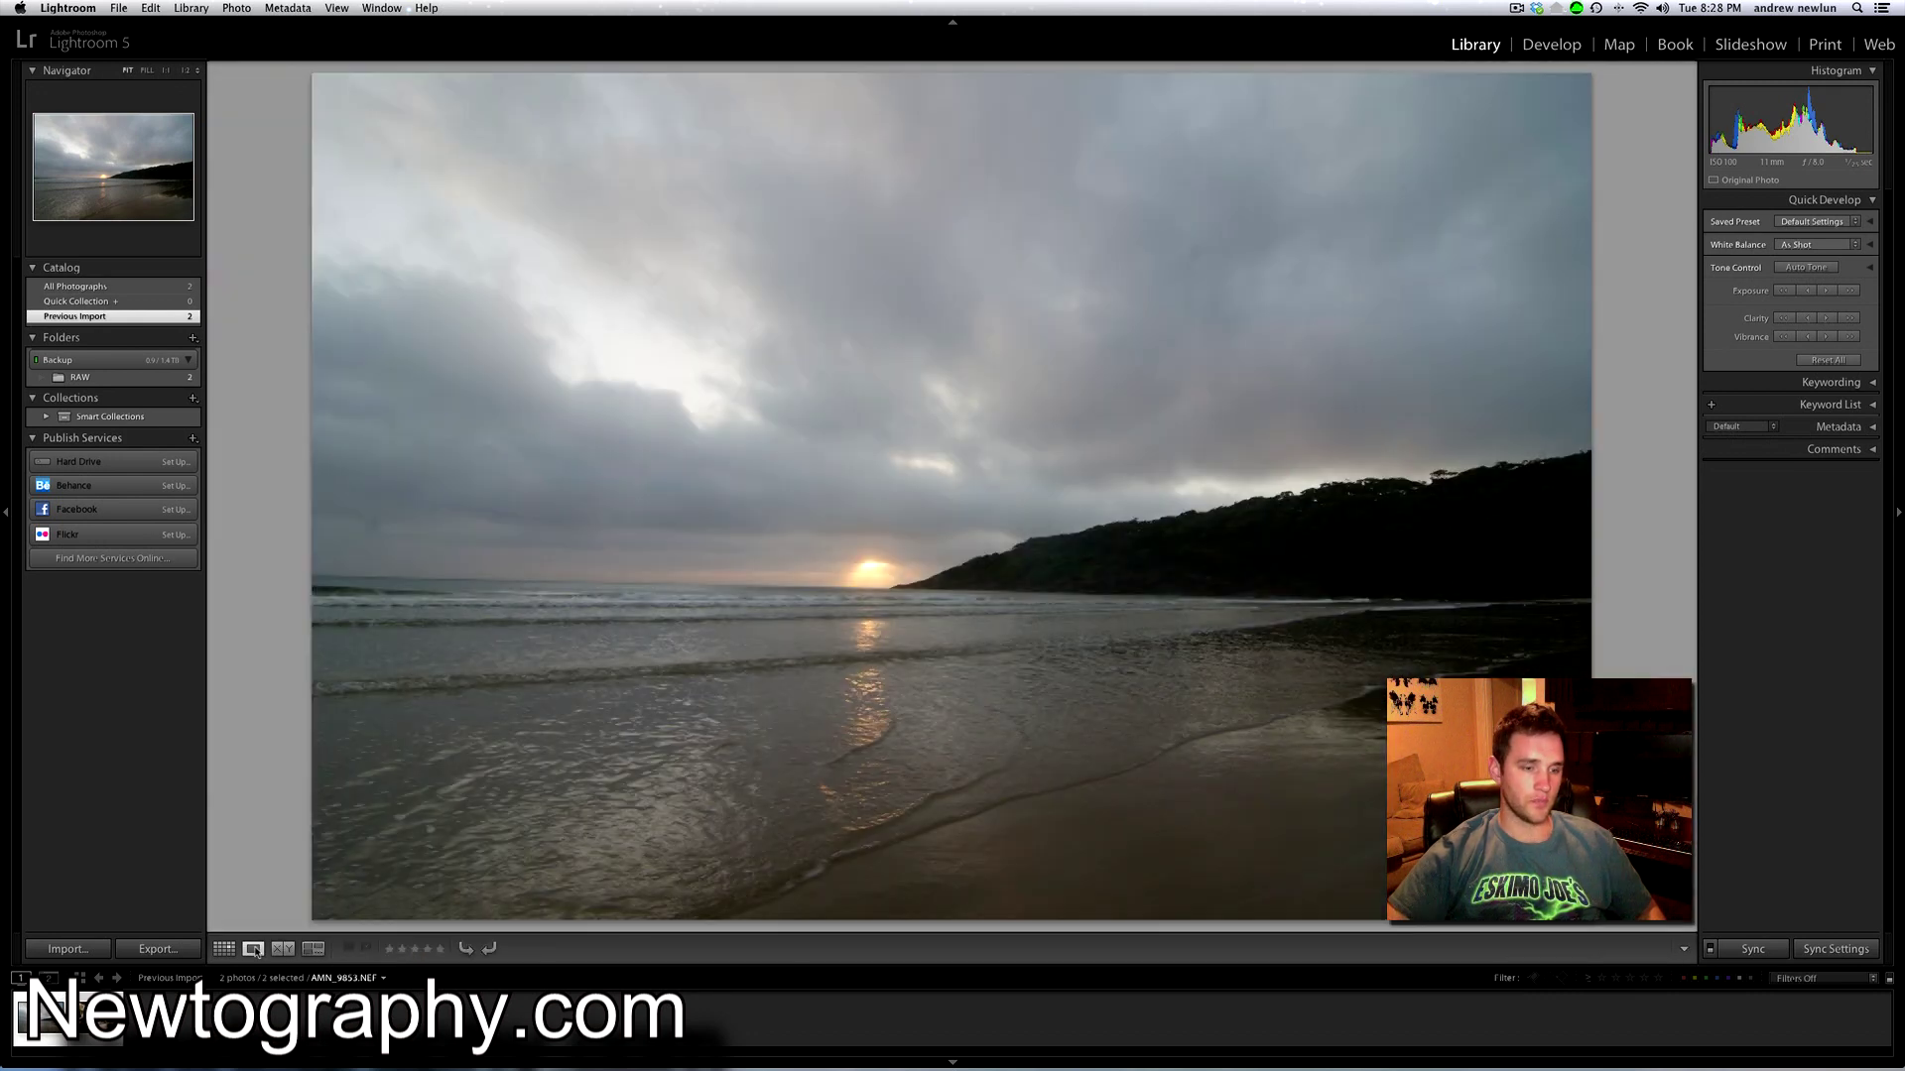
# Try Quick Develop exposure on the beach photo, lowering it by one large step and raising it in small steps.
pyautogui.click(1786, 292)
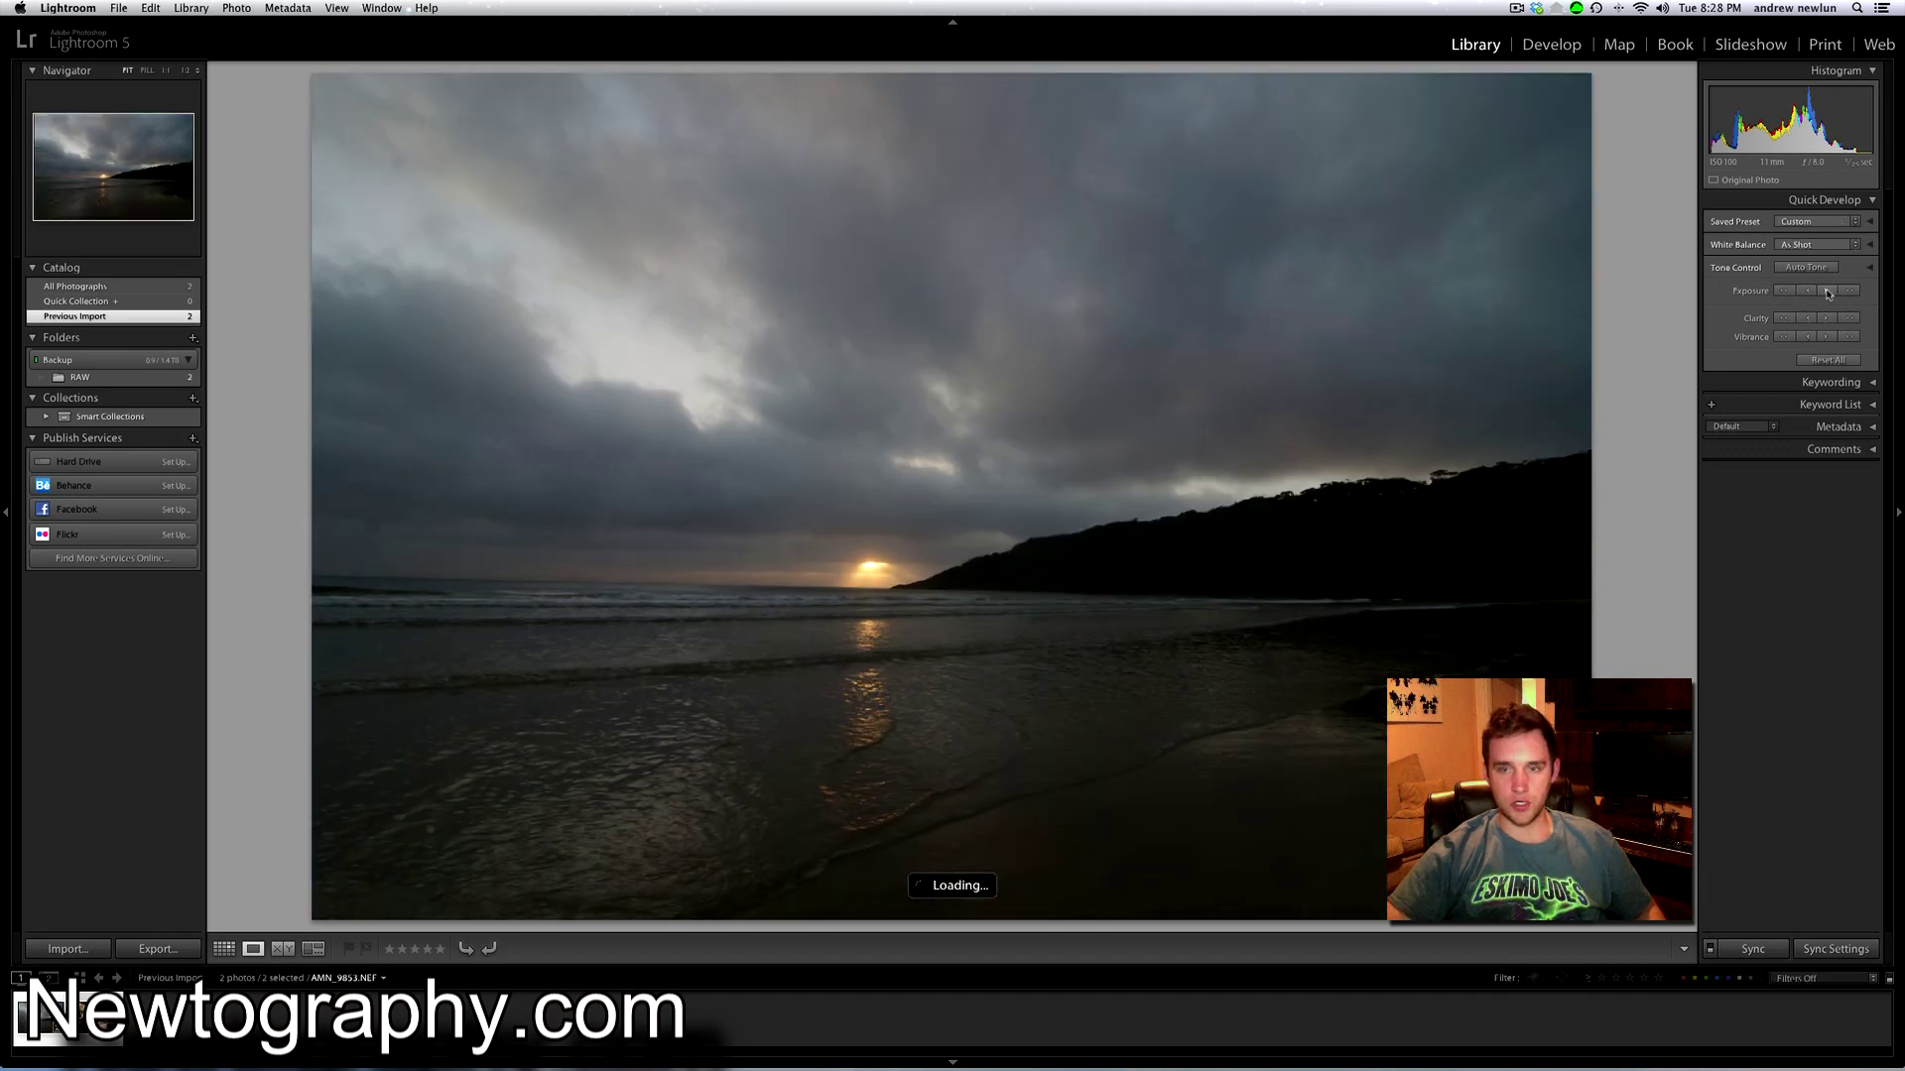
pyautogui.click(1826, 292)
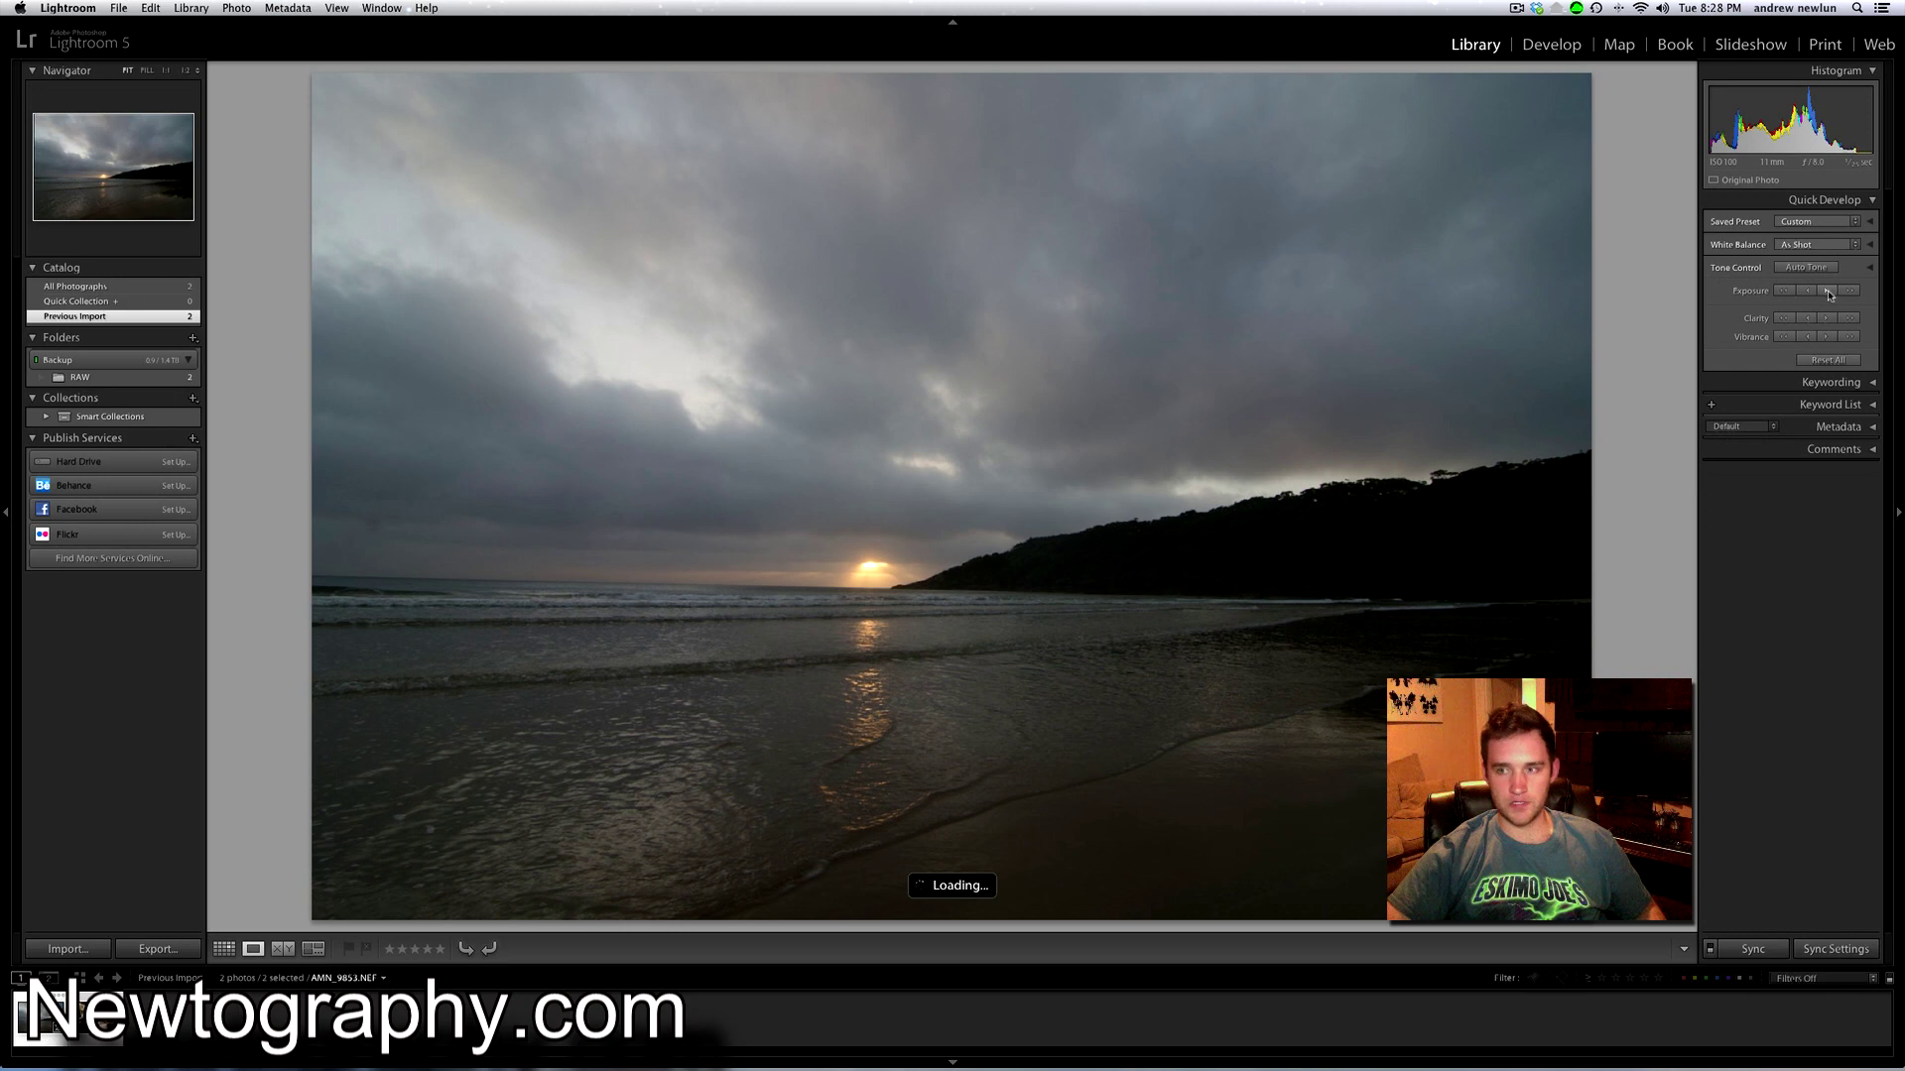
pyautogui.click(1827, 291)
pyautogui.click(1823, 290)
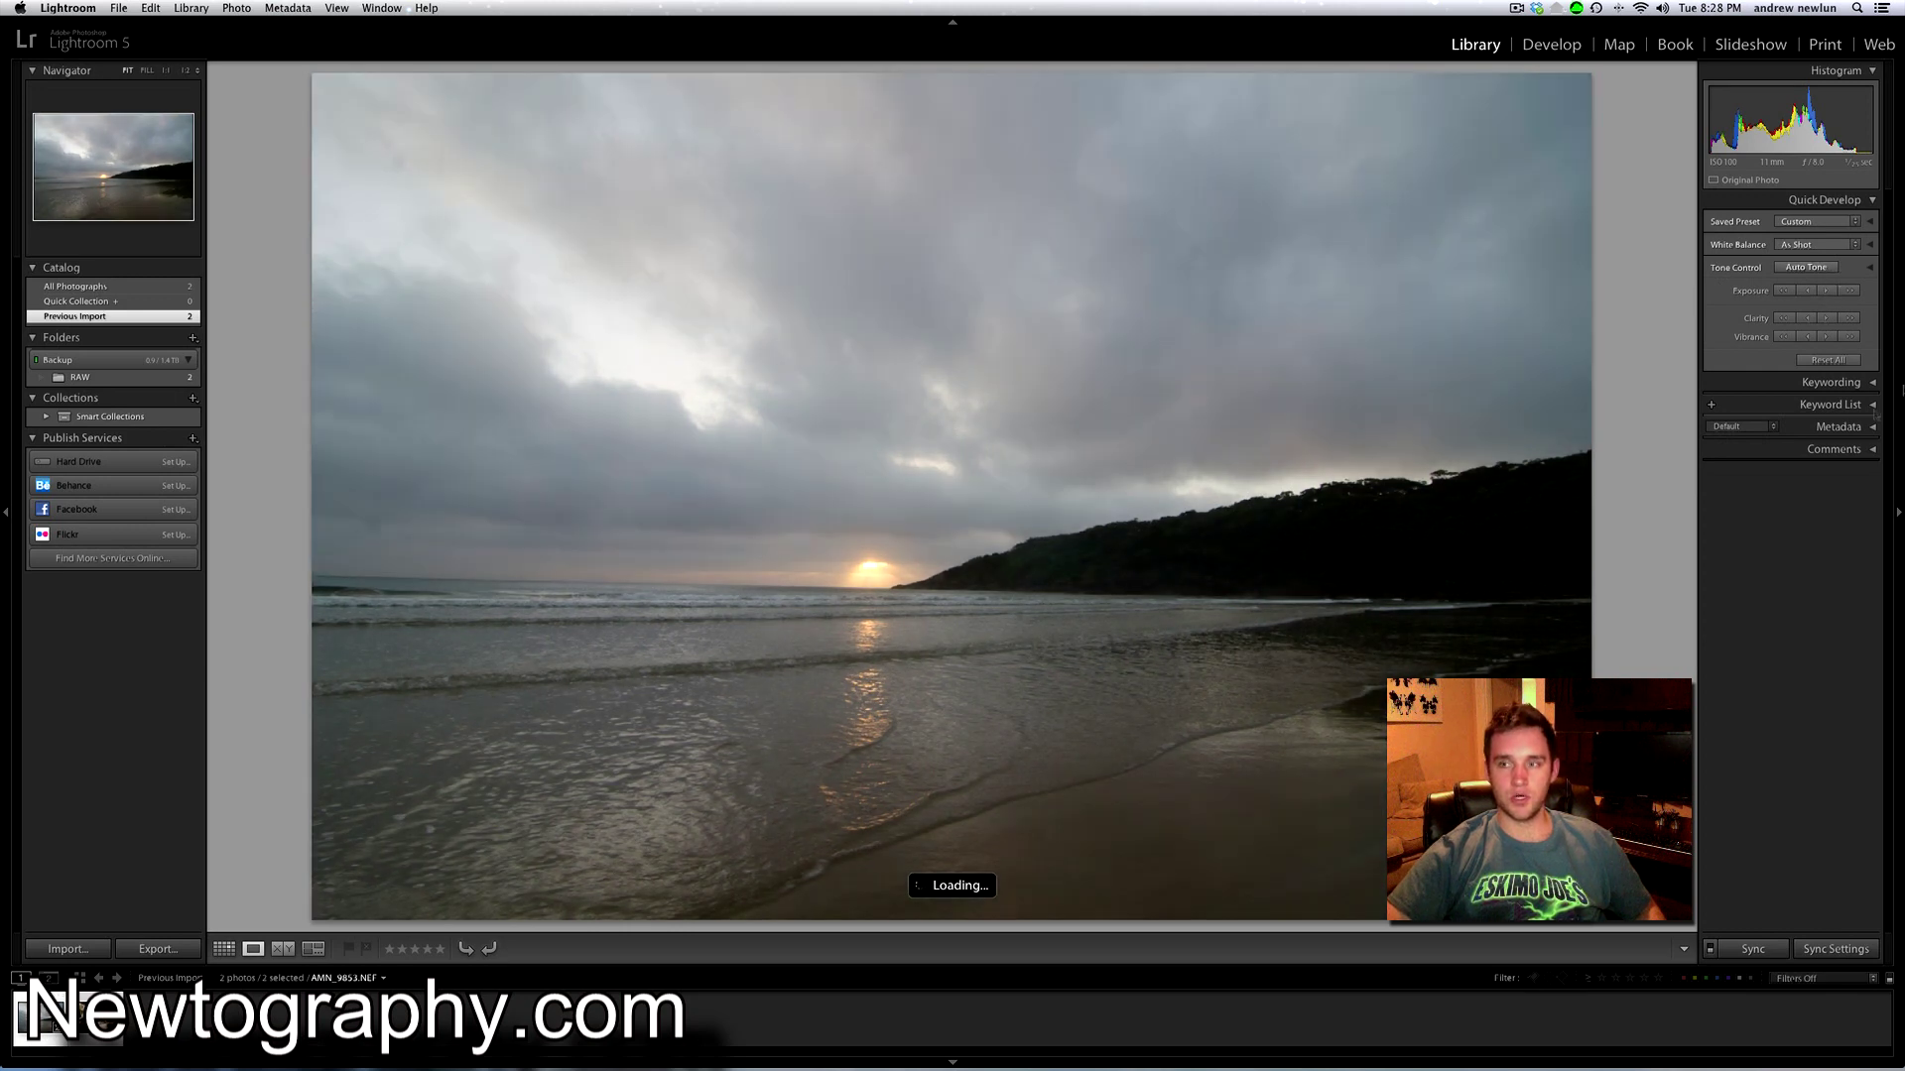
pyautogui.click(1823, 290)
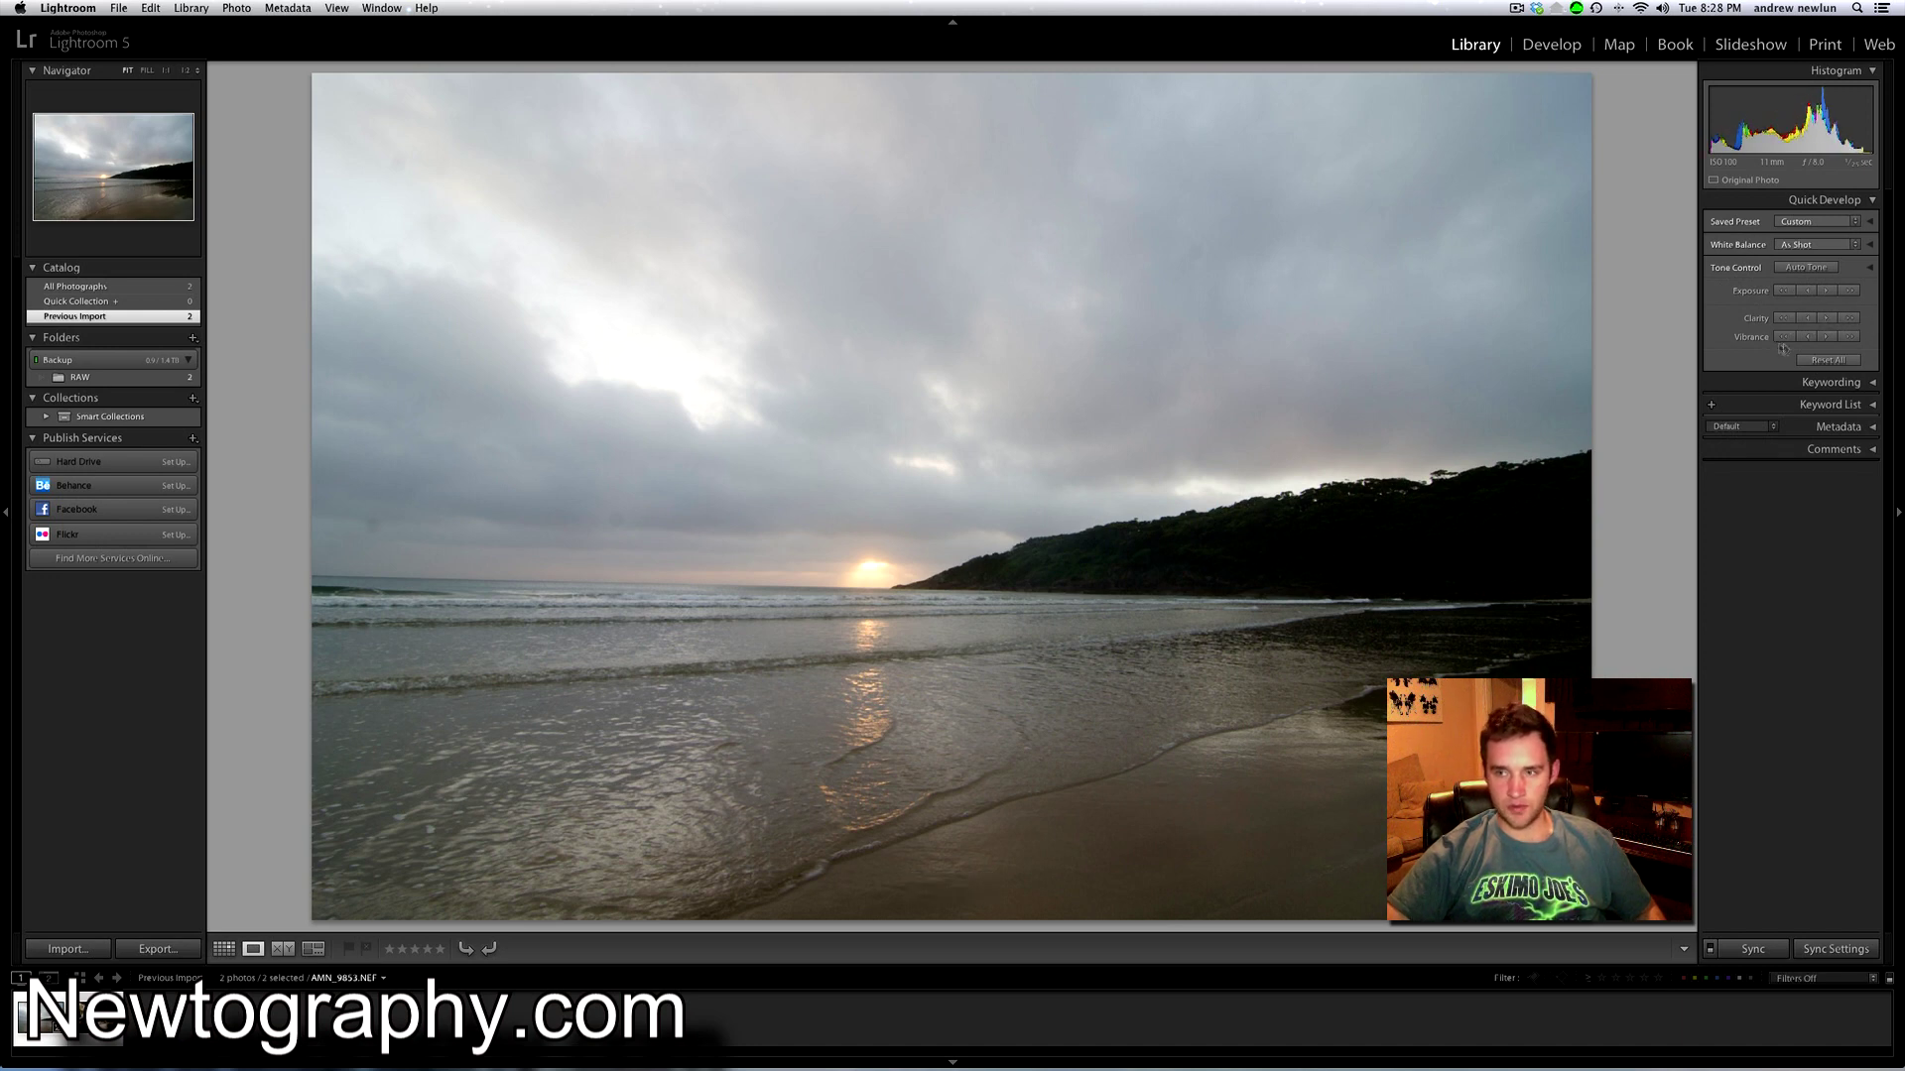
# Try raising and lowering the beach photo's vibrance, reset all Quick Develop adjustments and collapse the Quick Develop section.
pyautogui.click(1849, 337)
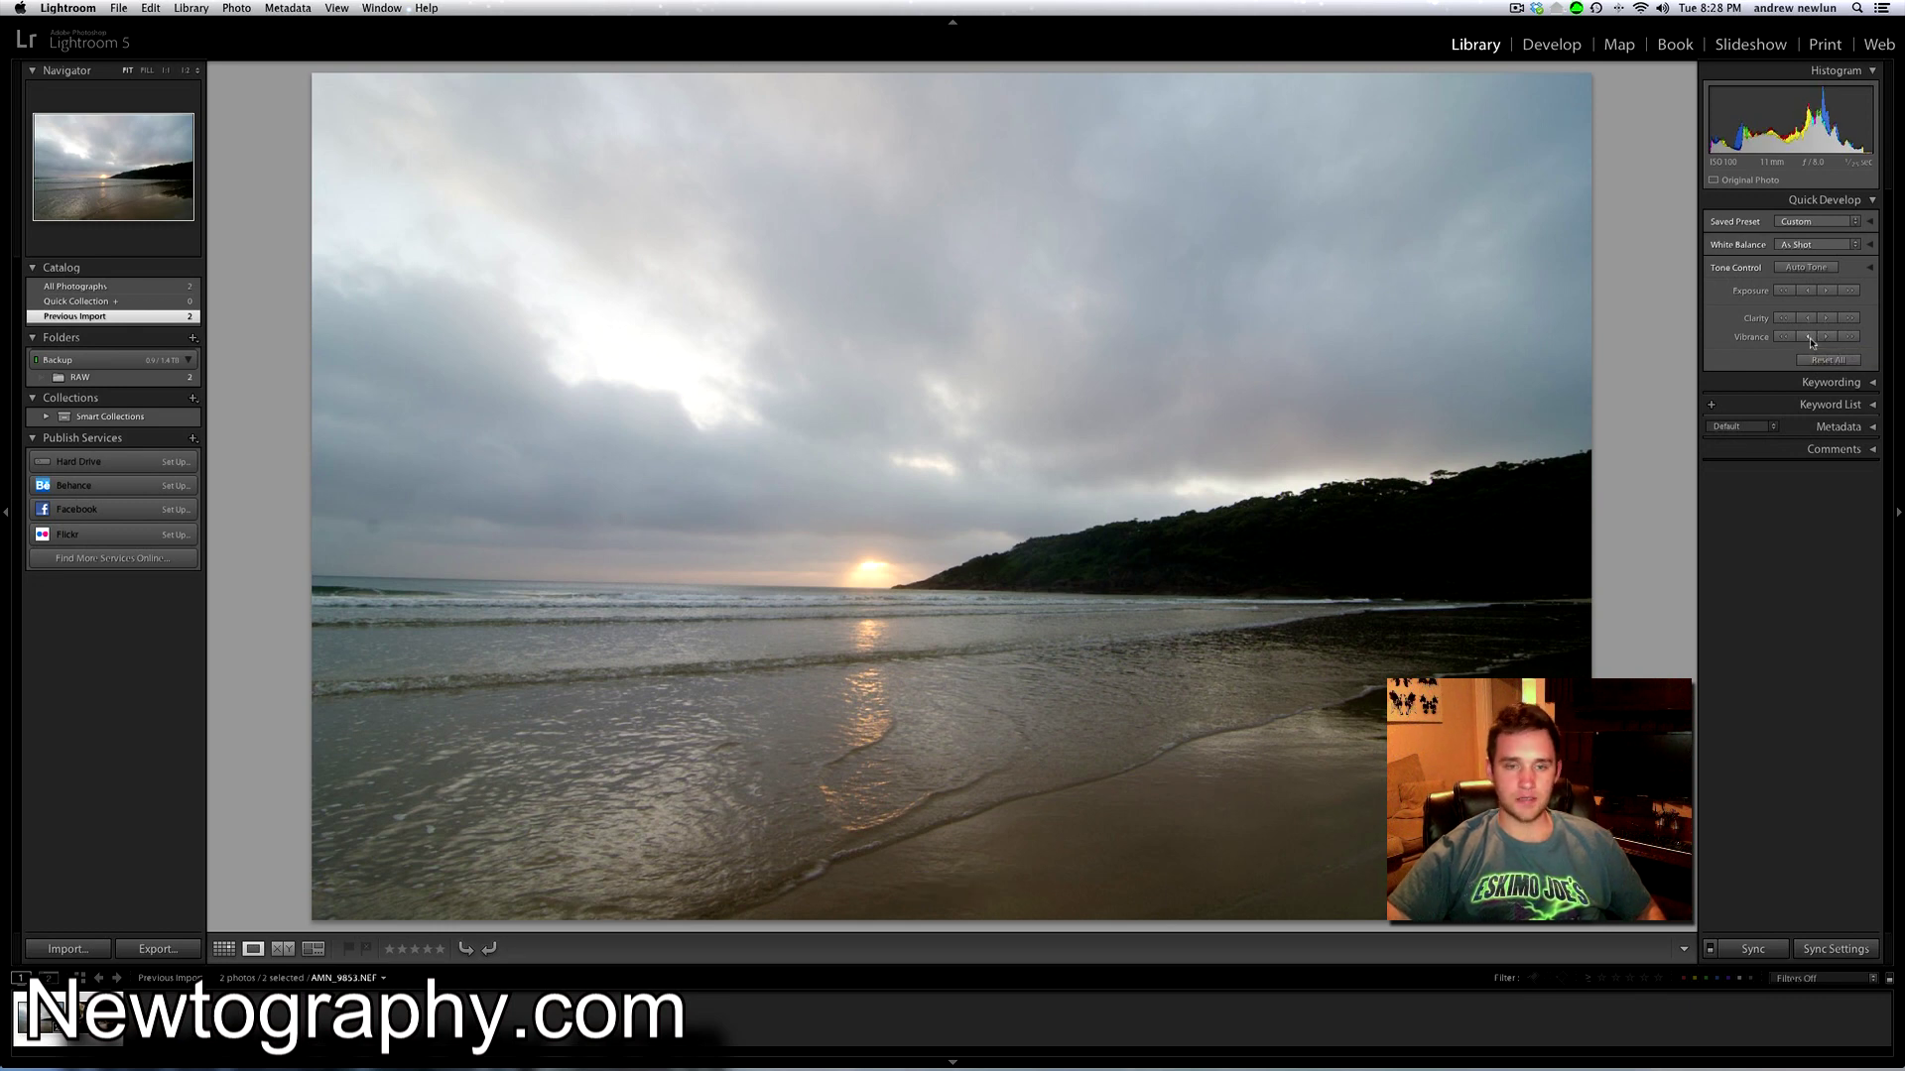
pyautogui.click(1847, 339)
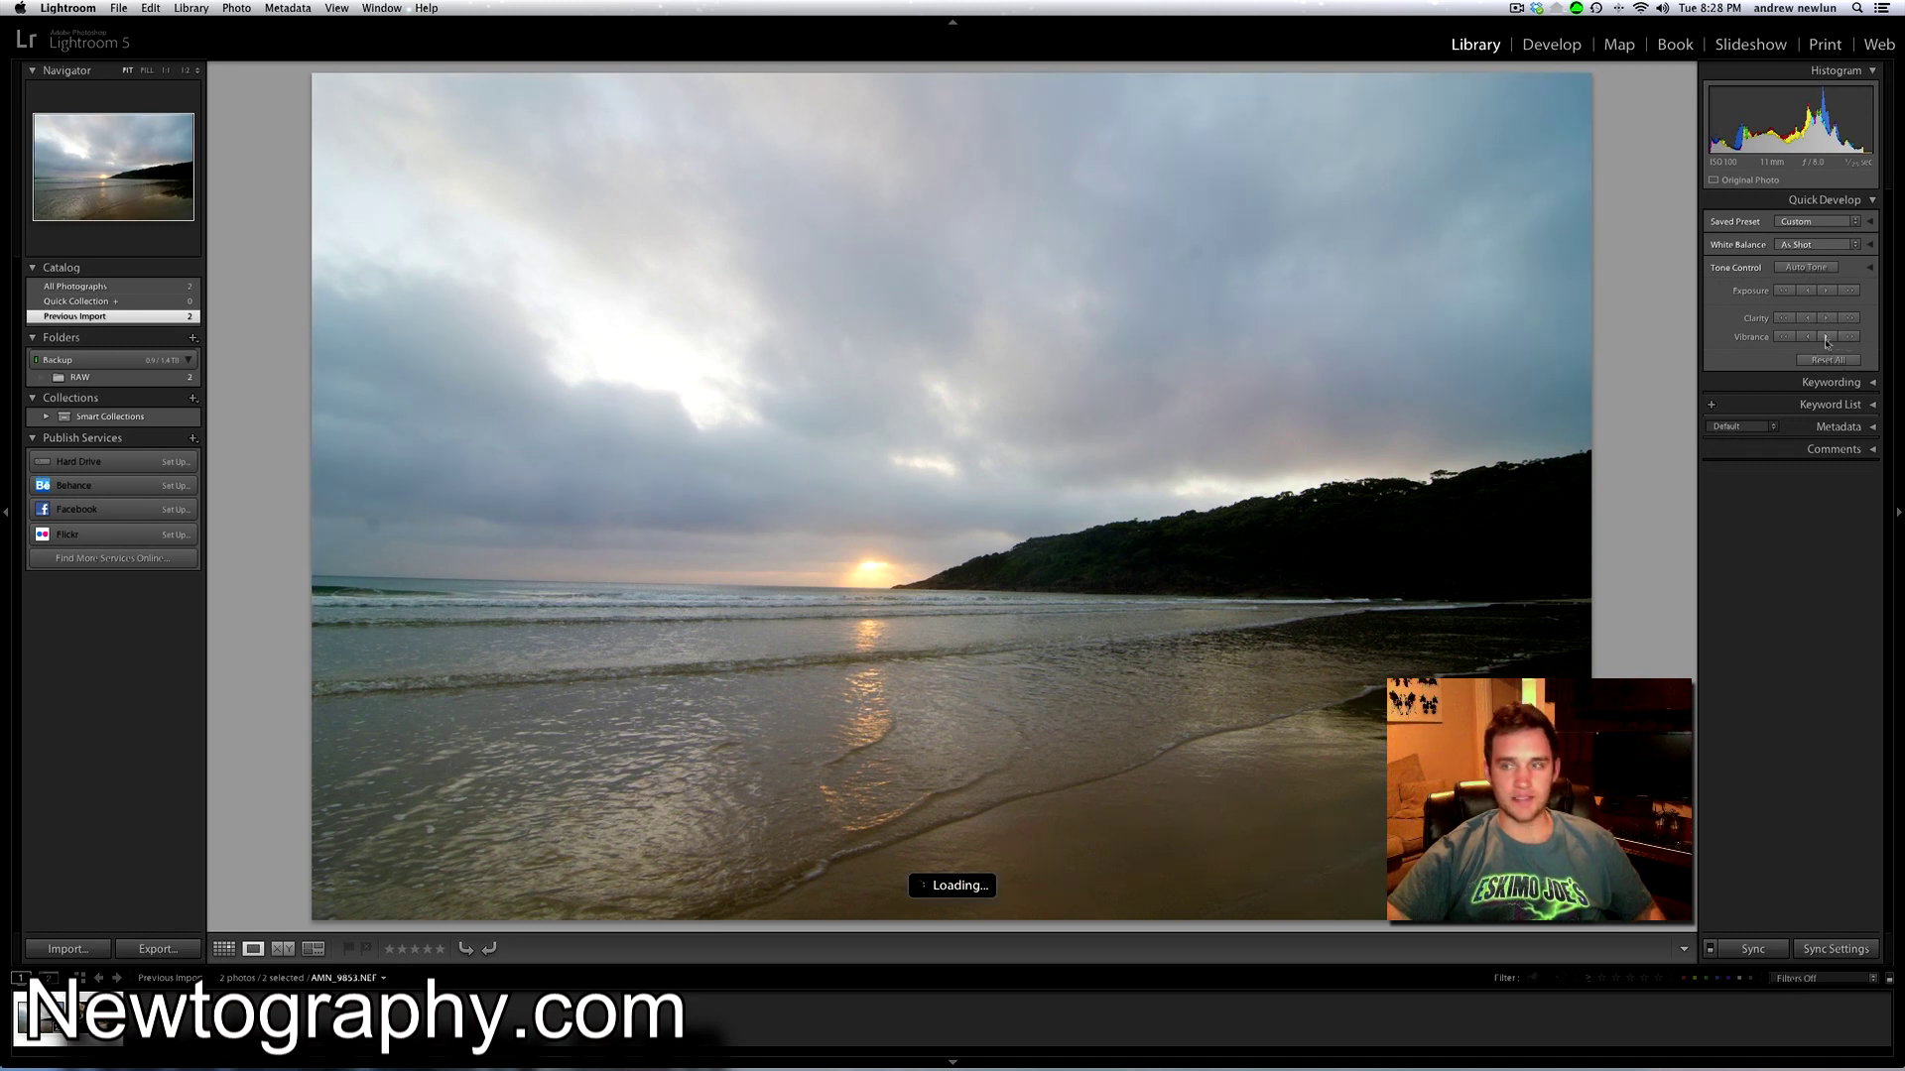
pyautogui.click(1780, 338)
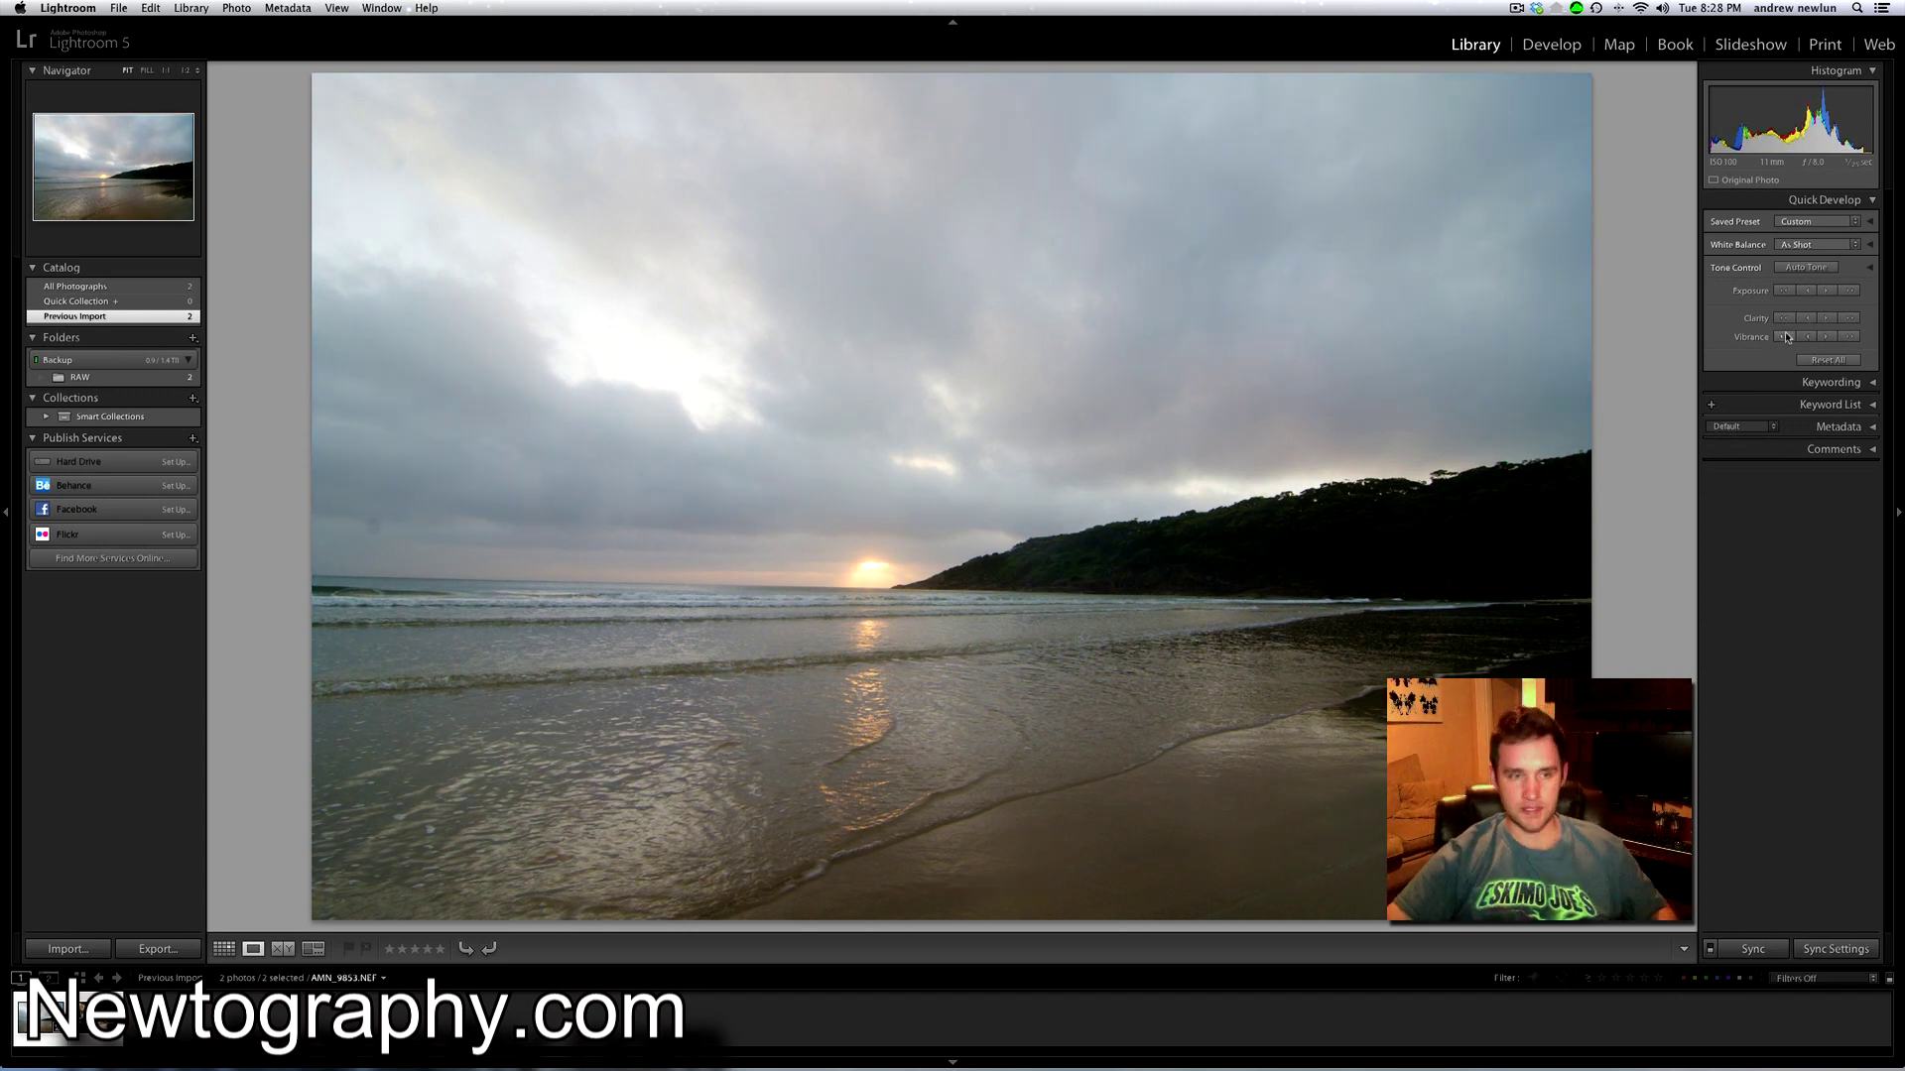
pyautogui.click(1829, 360)
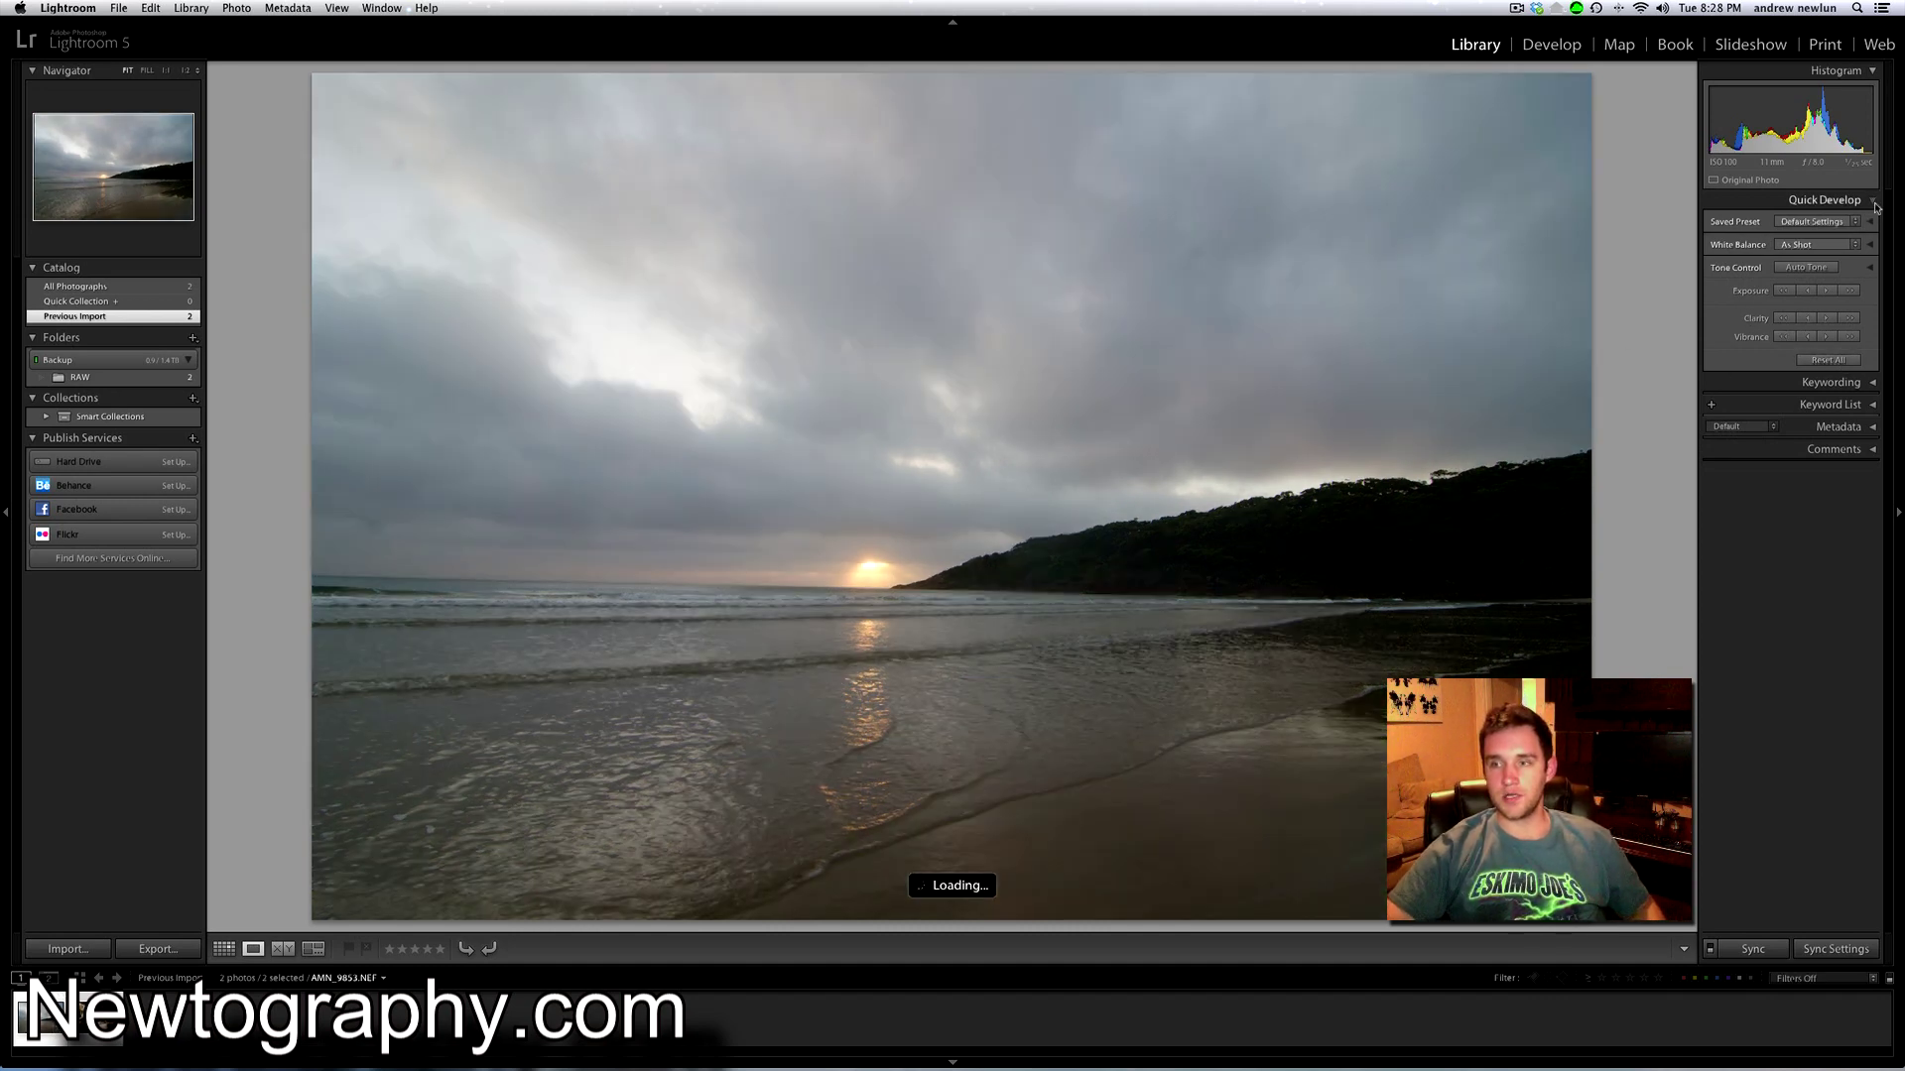
pyautogui.click(1874, 202)
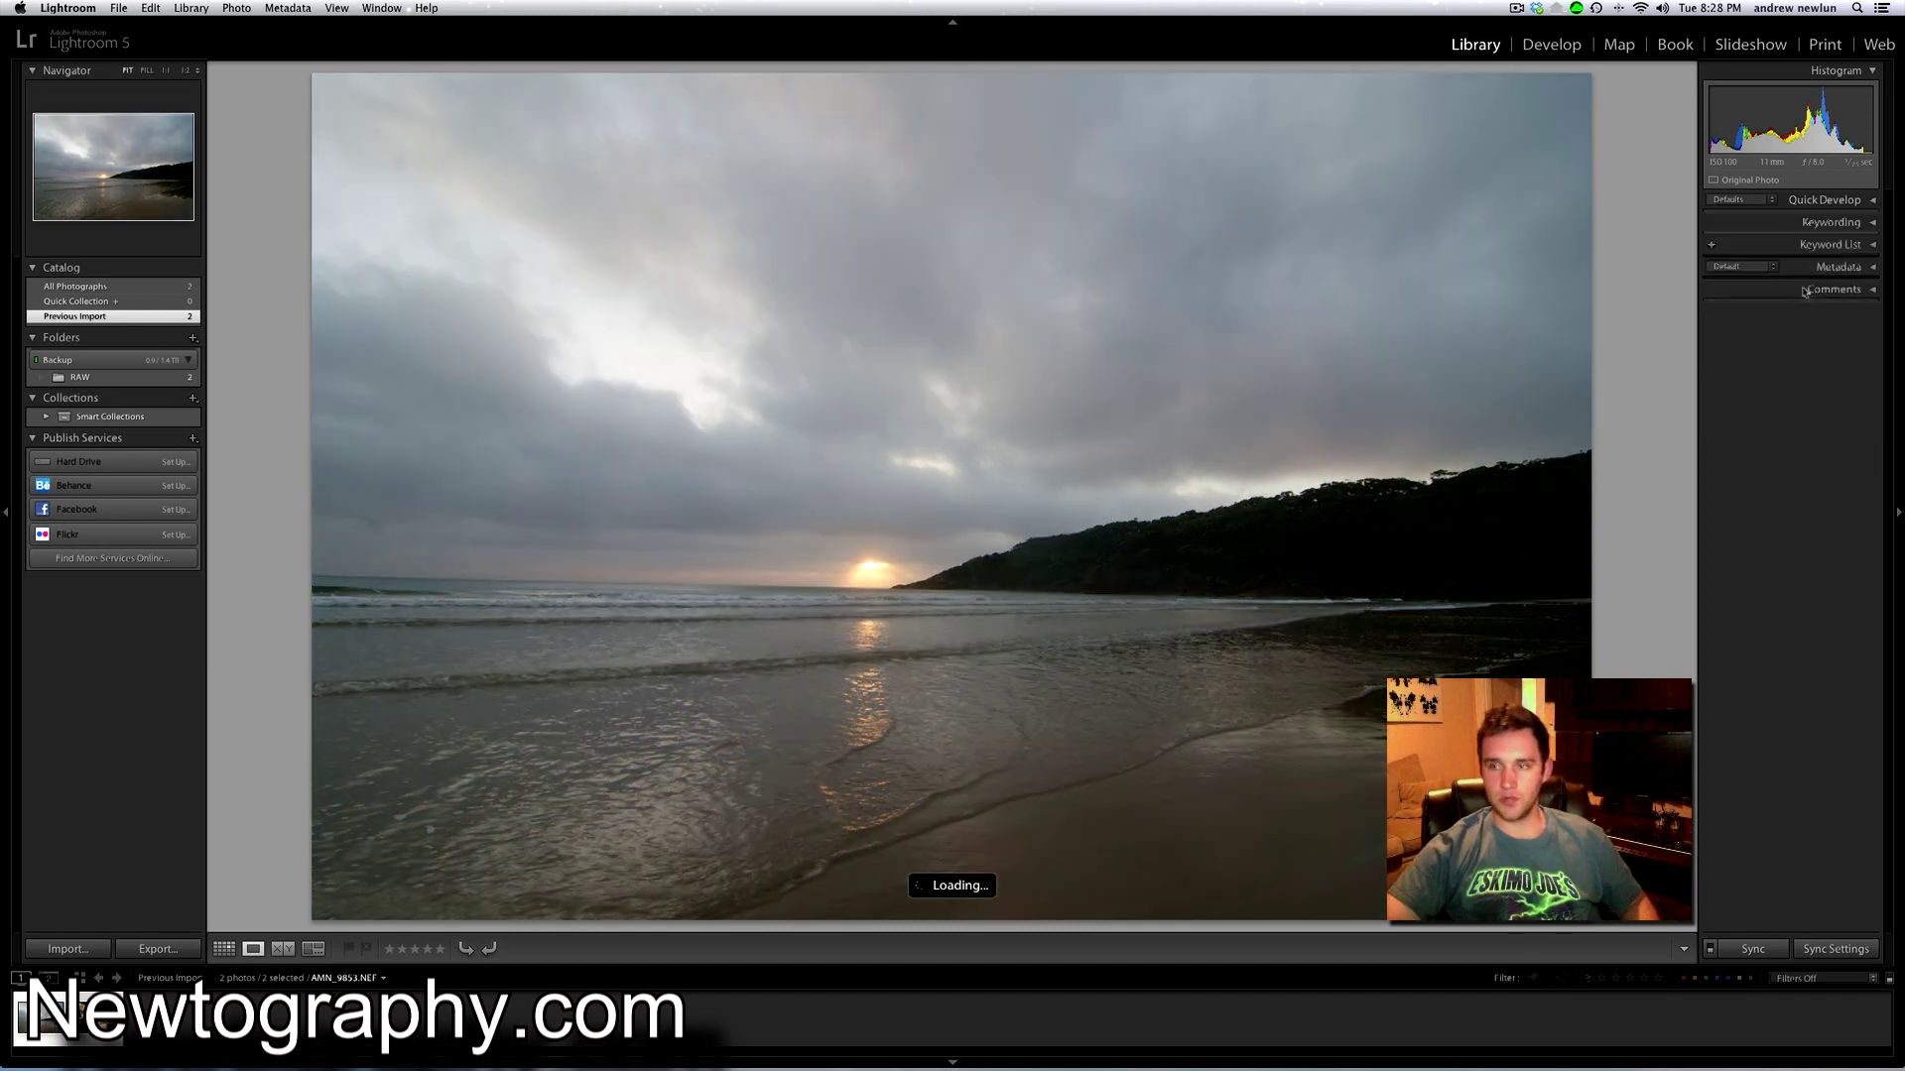
# Switch the keyword set to Outdoor Photography and tag the beach photo with the Summer keyword.
pyautogui.click(1874, 224)
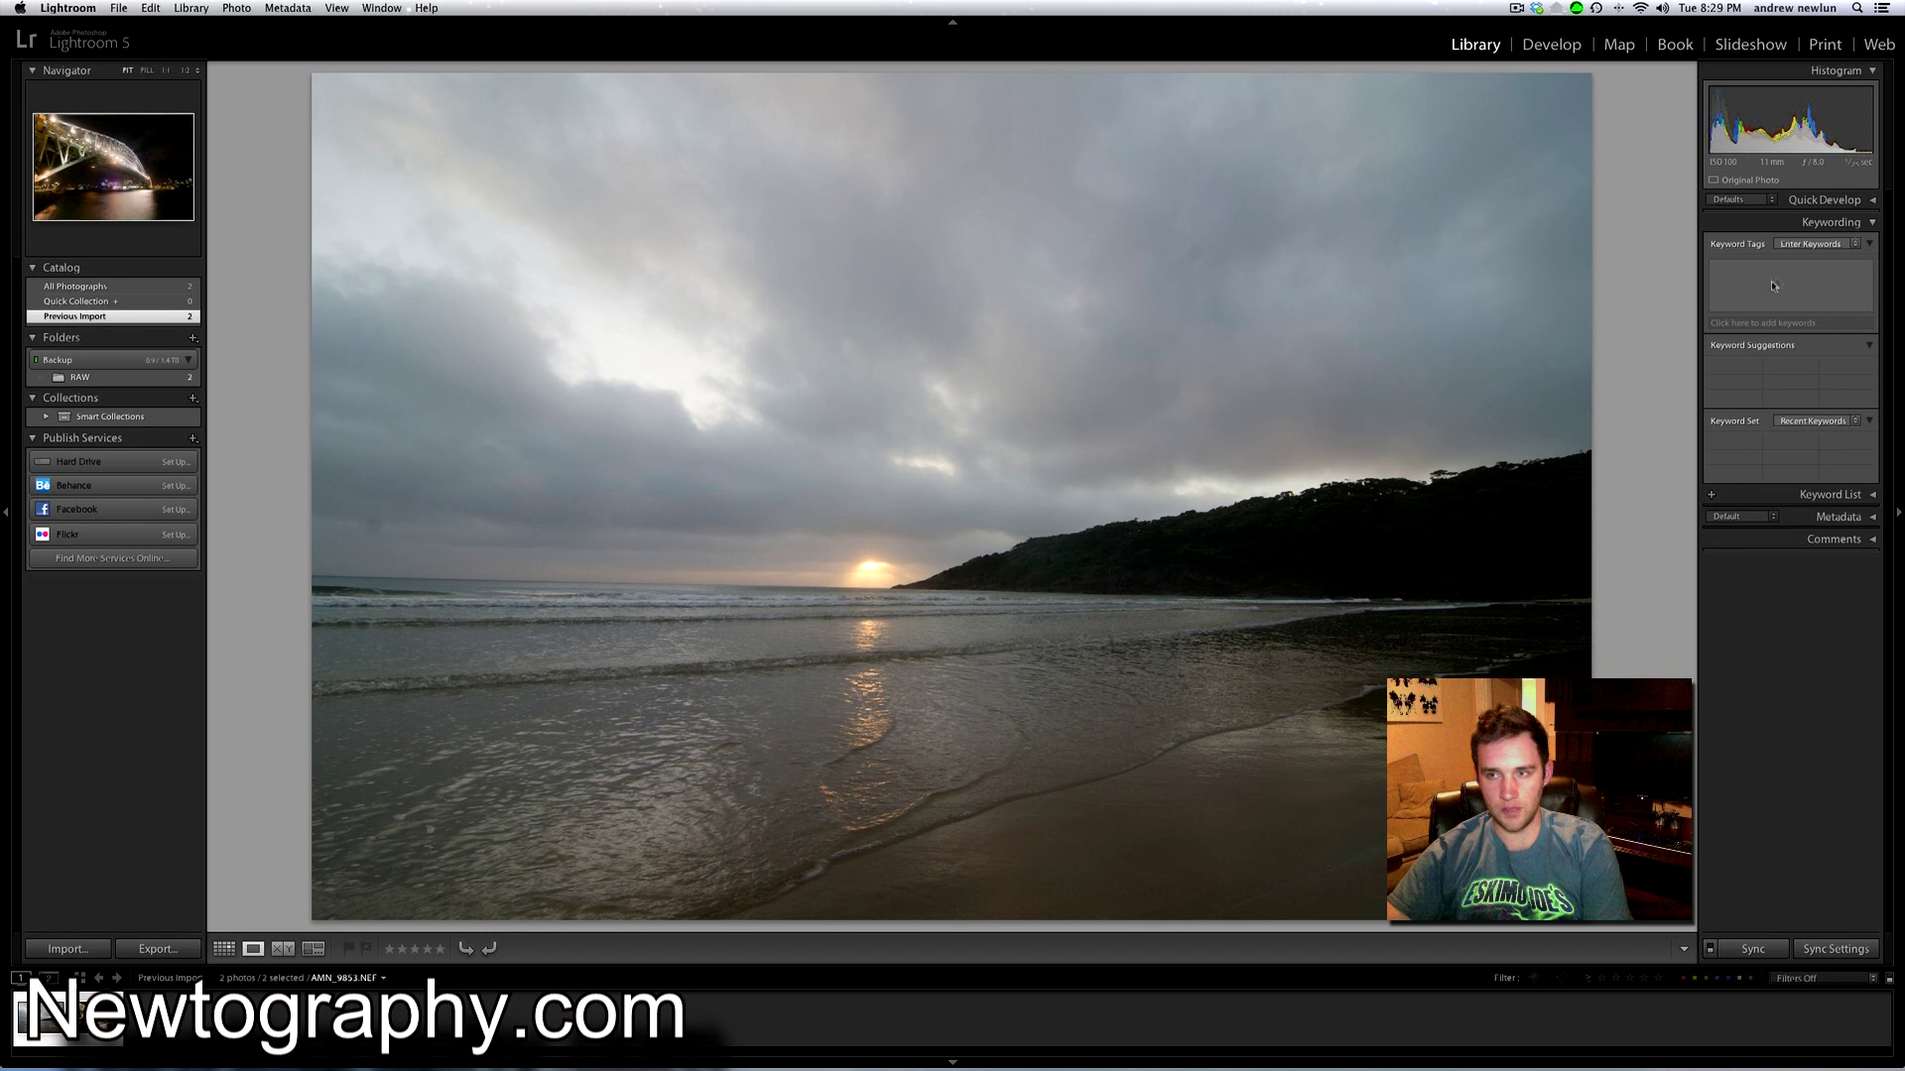
pyautogui.click(1797, 296)
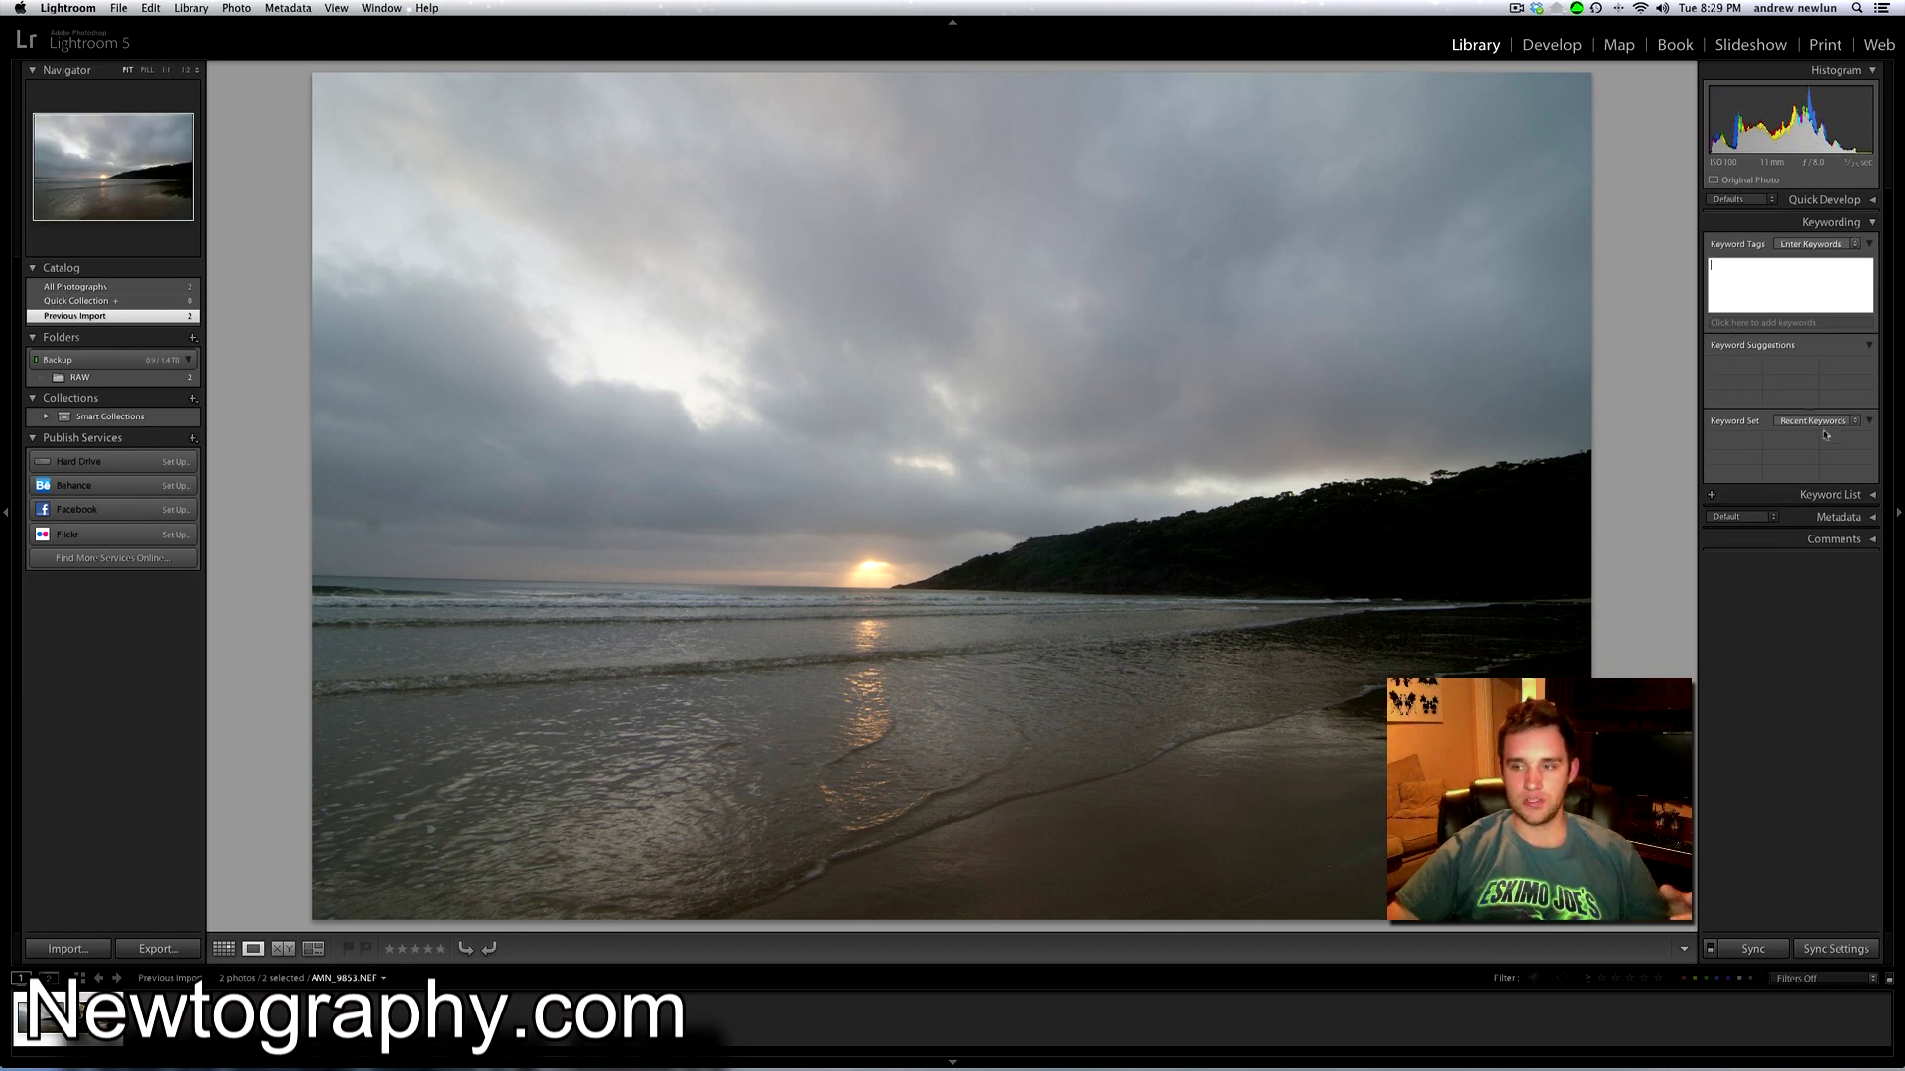
pyautogui.click(1857, 421)
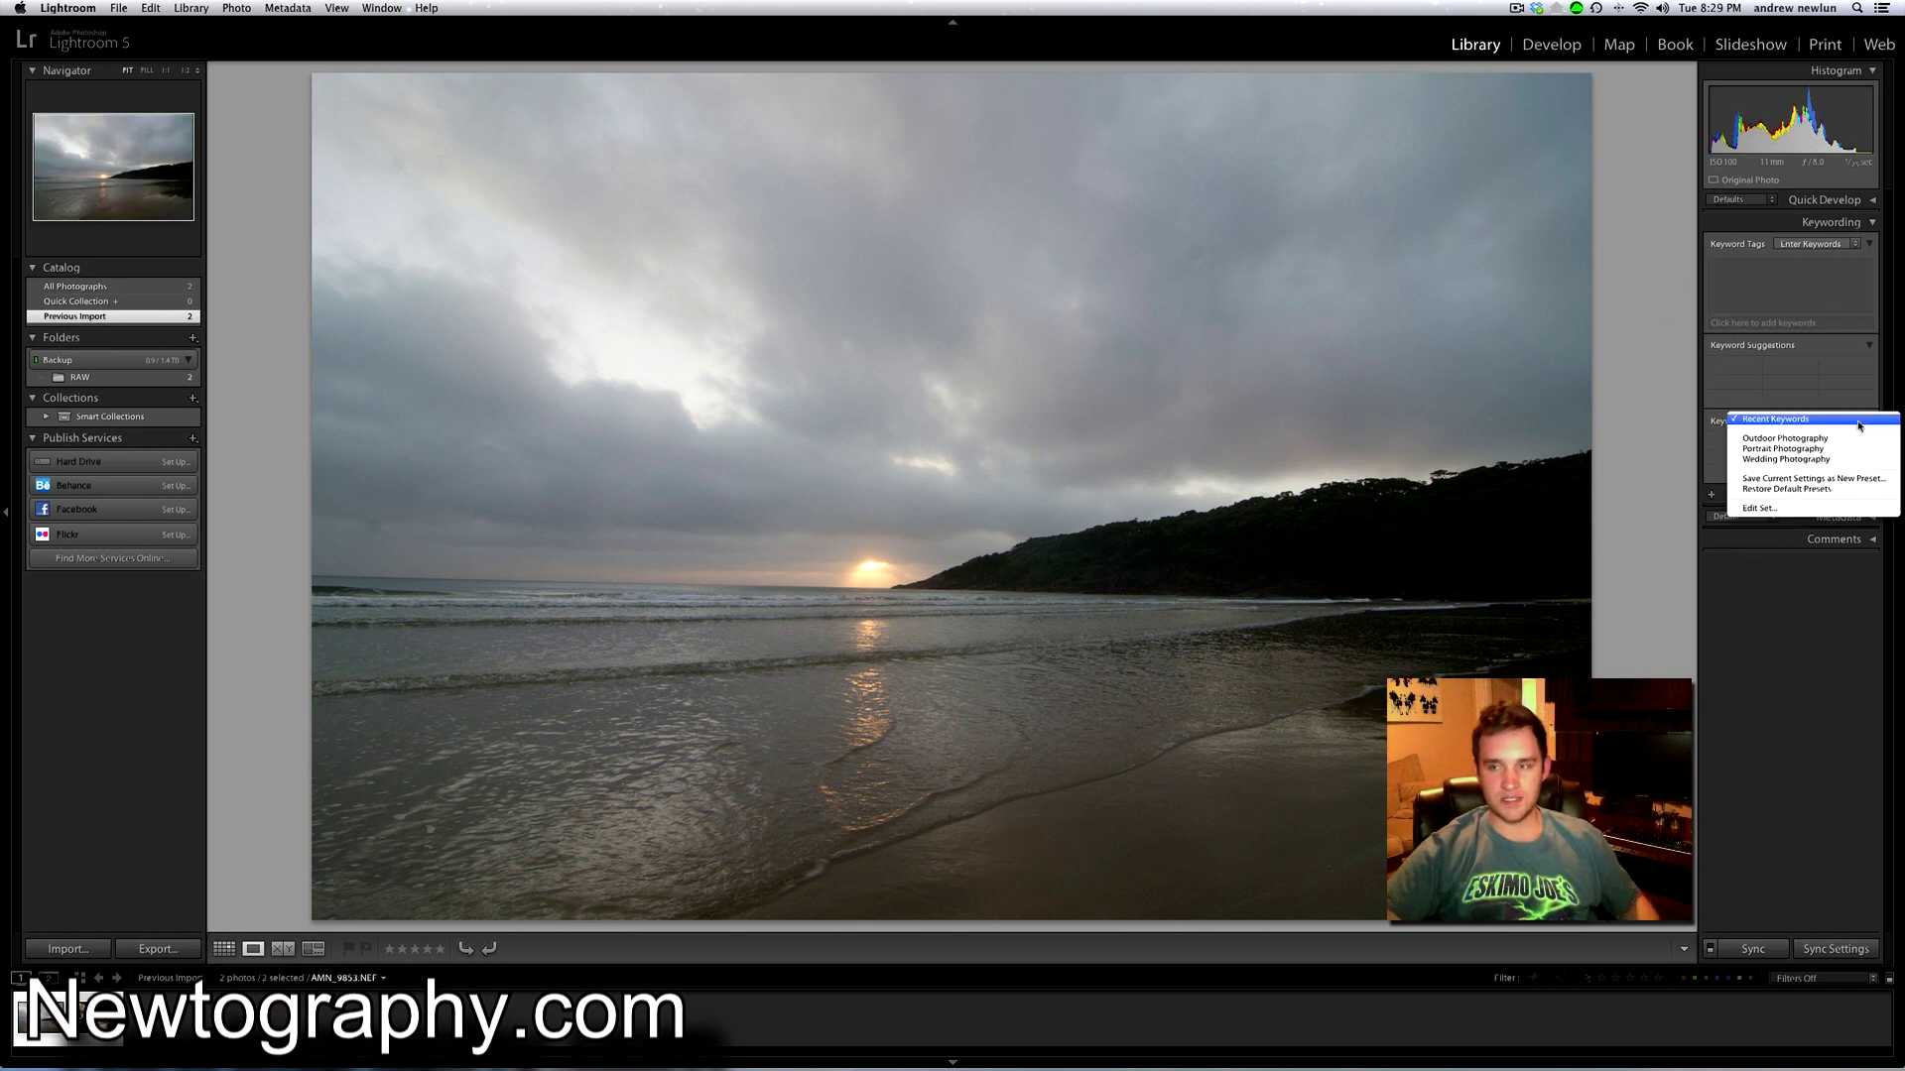
pyautogui.click(1785, 439)
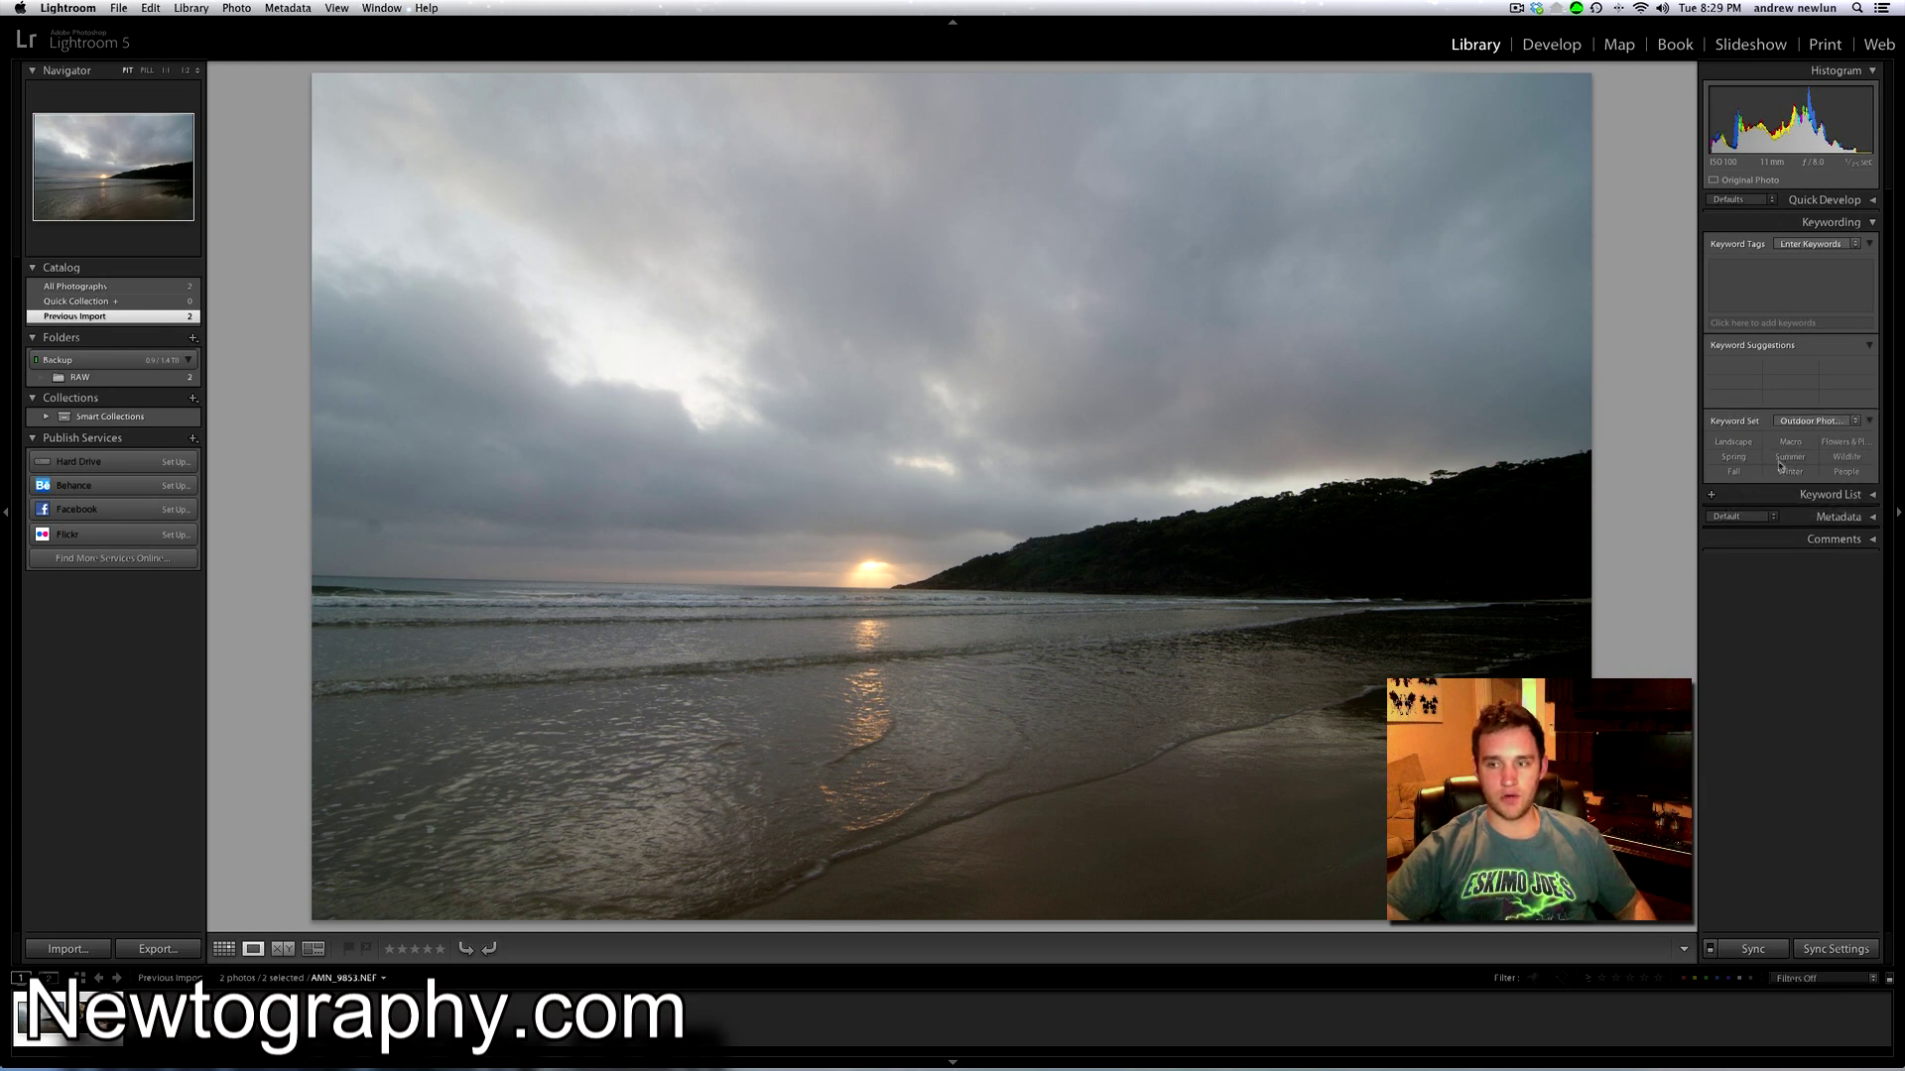
# Remove the Summer keyword from the beach photo's keyword tags and collapse the Keywording section.
pyautogui.click(1751, 276)
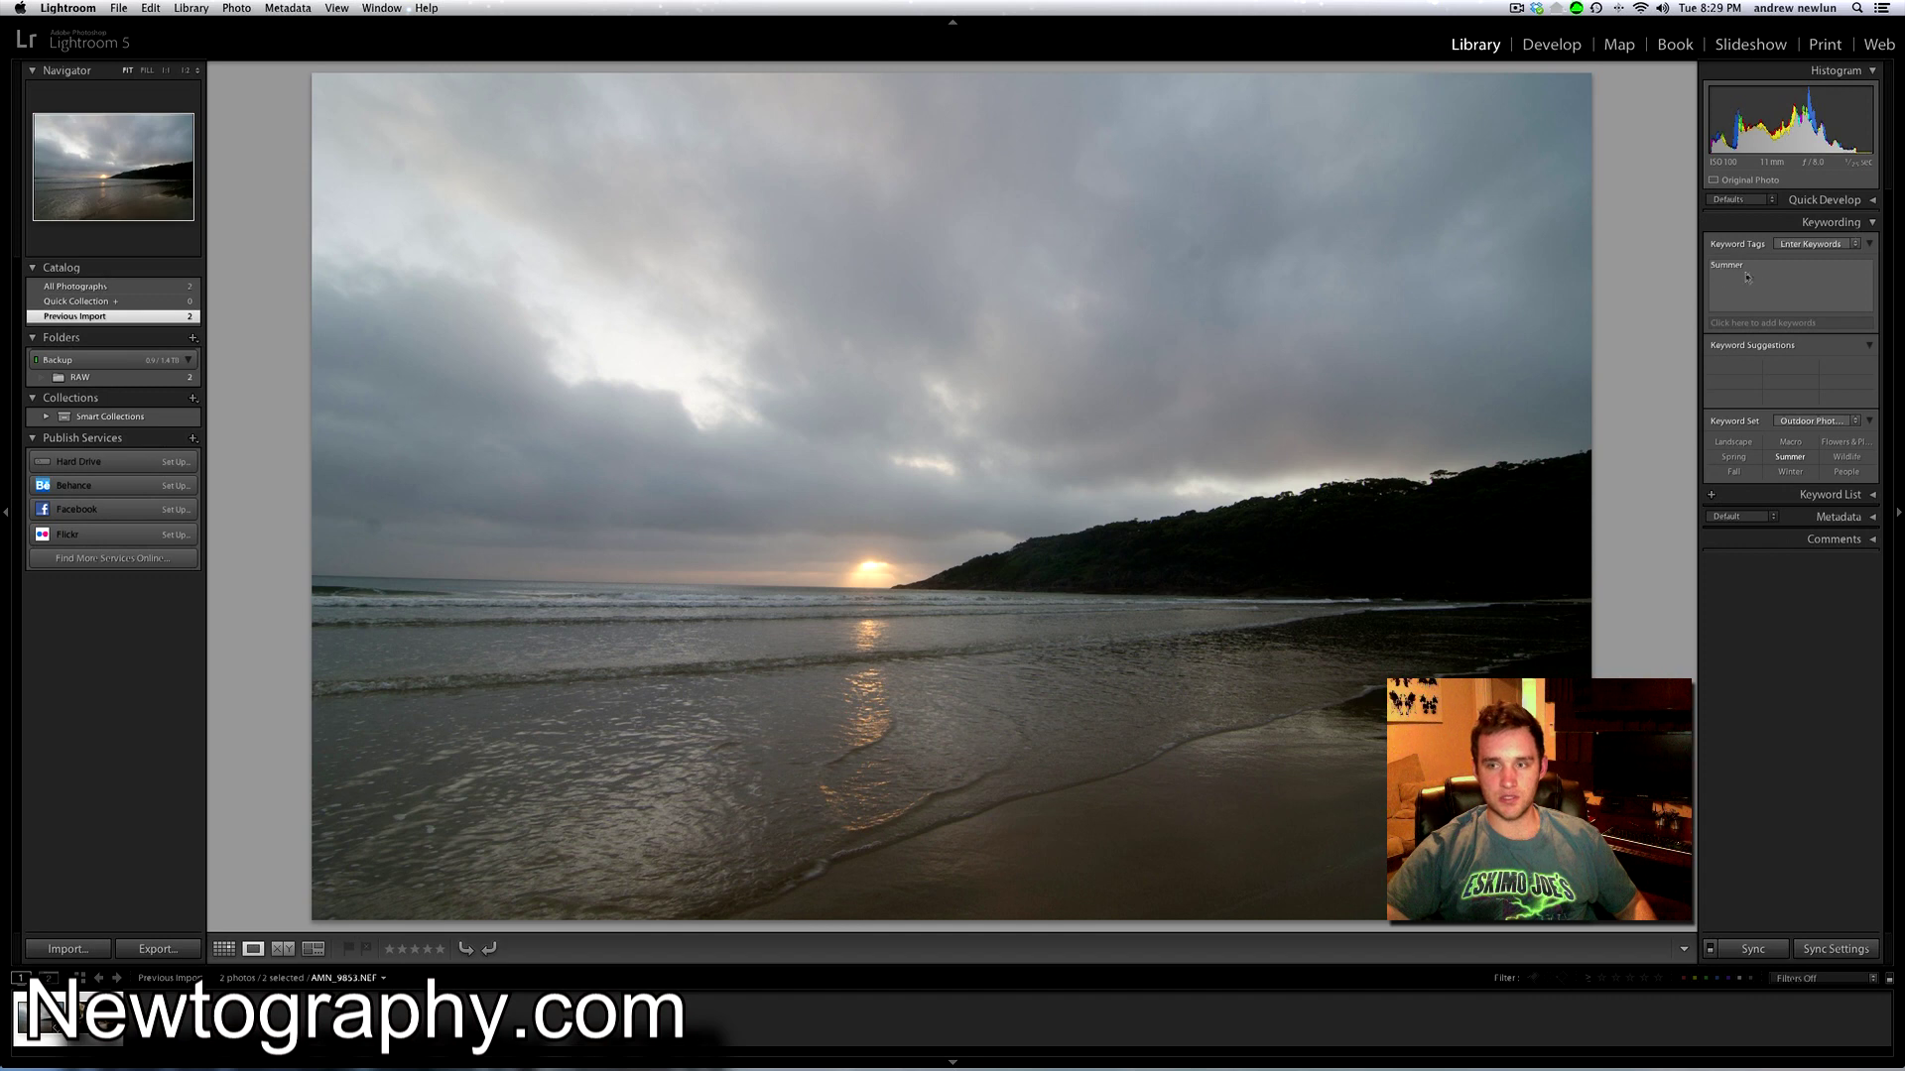
pyautogui.press('BackSpace')
pyautogui.press('BackSpace')
pyautogui.press('BackSpace')
pyautogui.press('BackSpace')
pyautogui.press('BackSpace')
pyautogui.press('BackSpace')
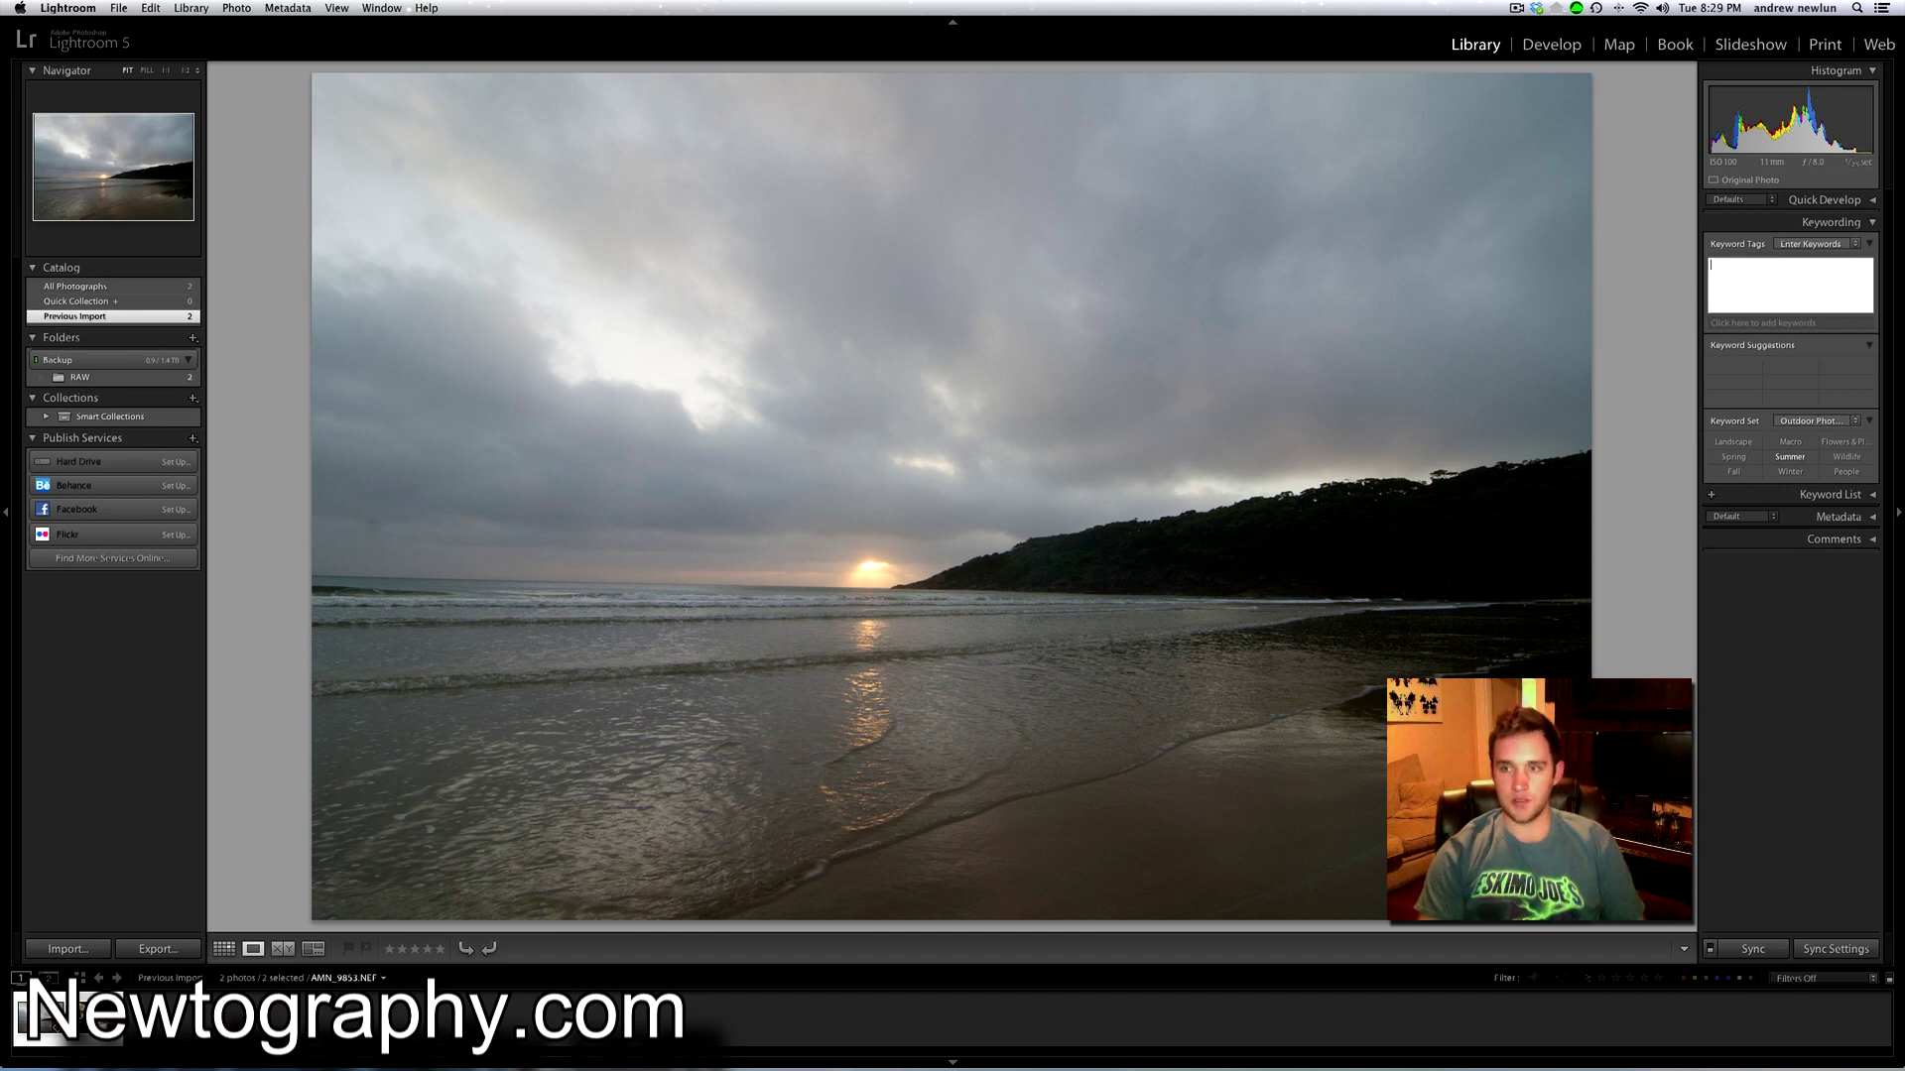
pyautogui.click(1869, 223)
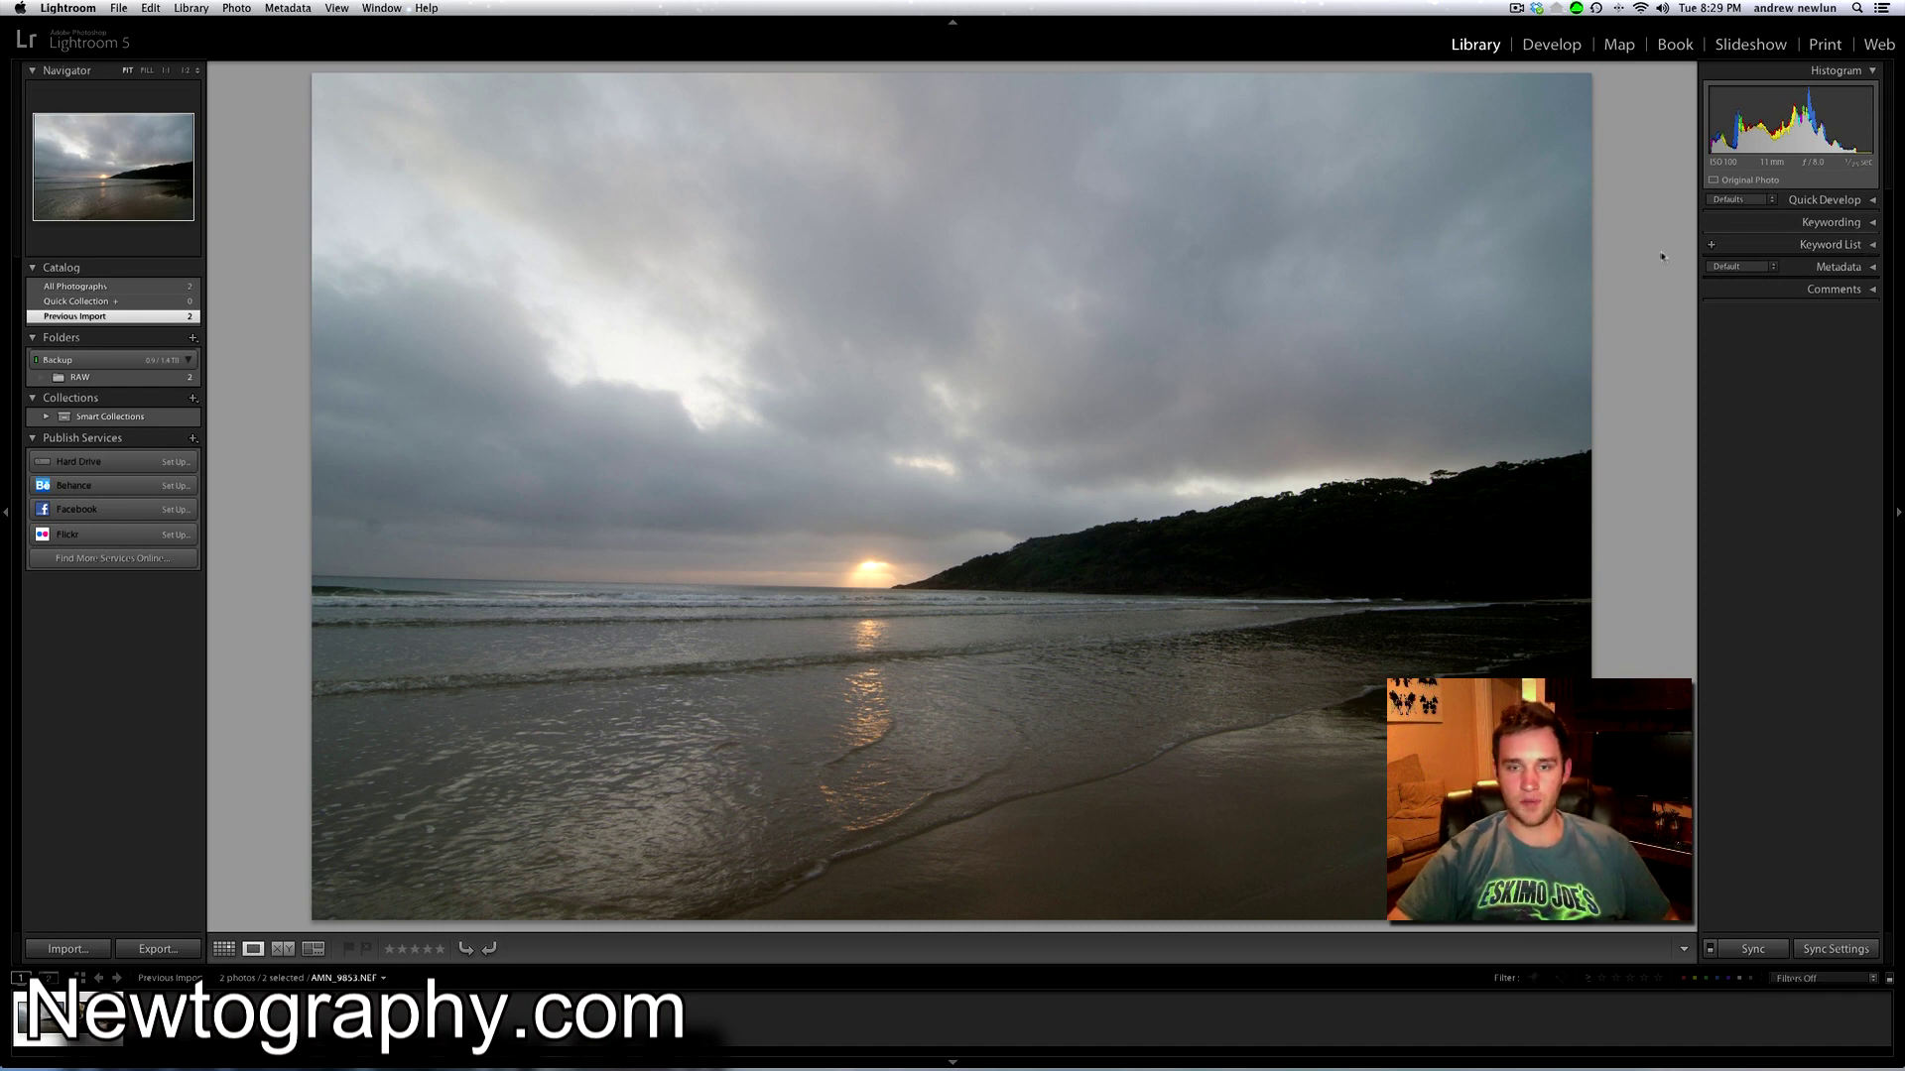
# Look at the Summer entry in the Keyword List, collapse the list and display the beach photo's metadata.
pyautogui.click(1857, 245)
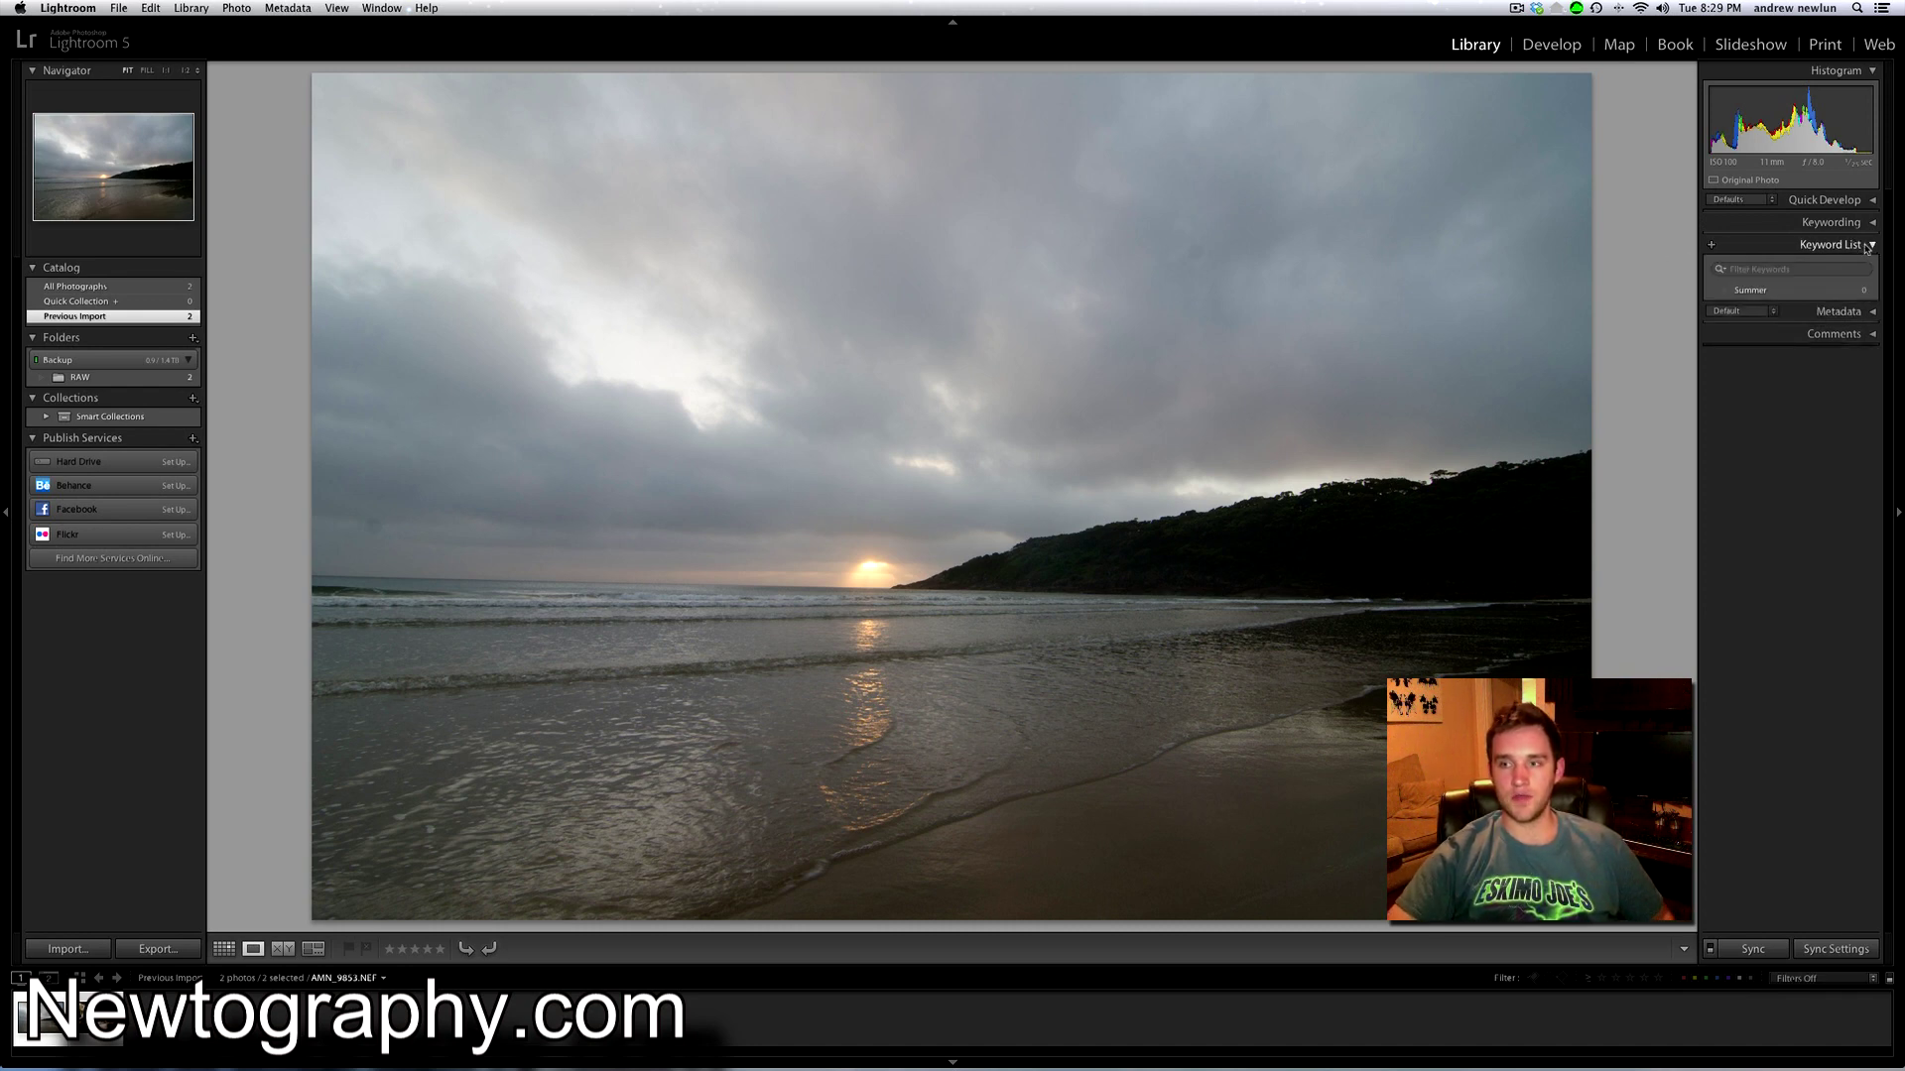
pyautogui.click(1728, 294)
pyautogui.click(1869, 248)
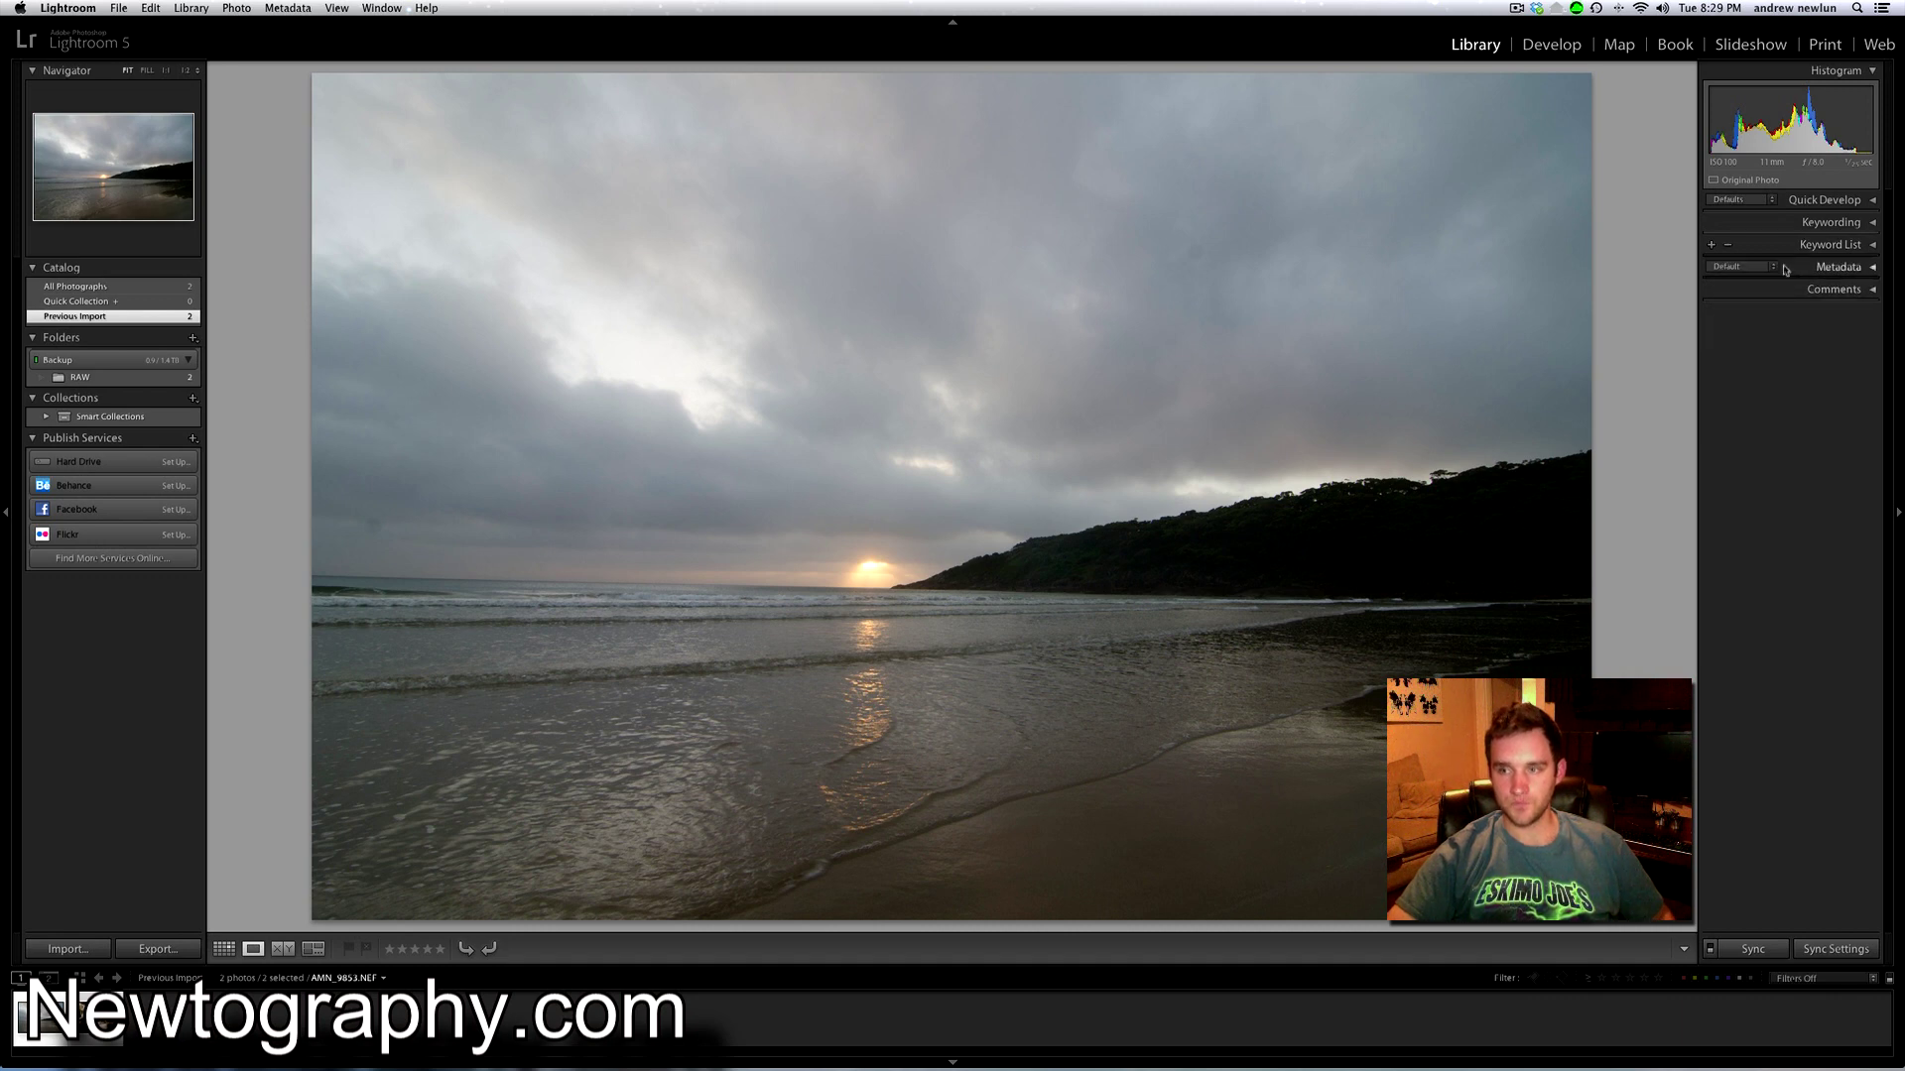
pyautogui.click(1863, 268)
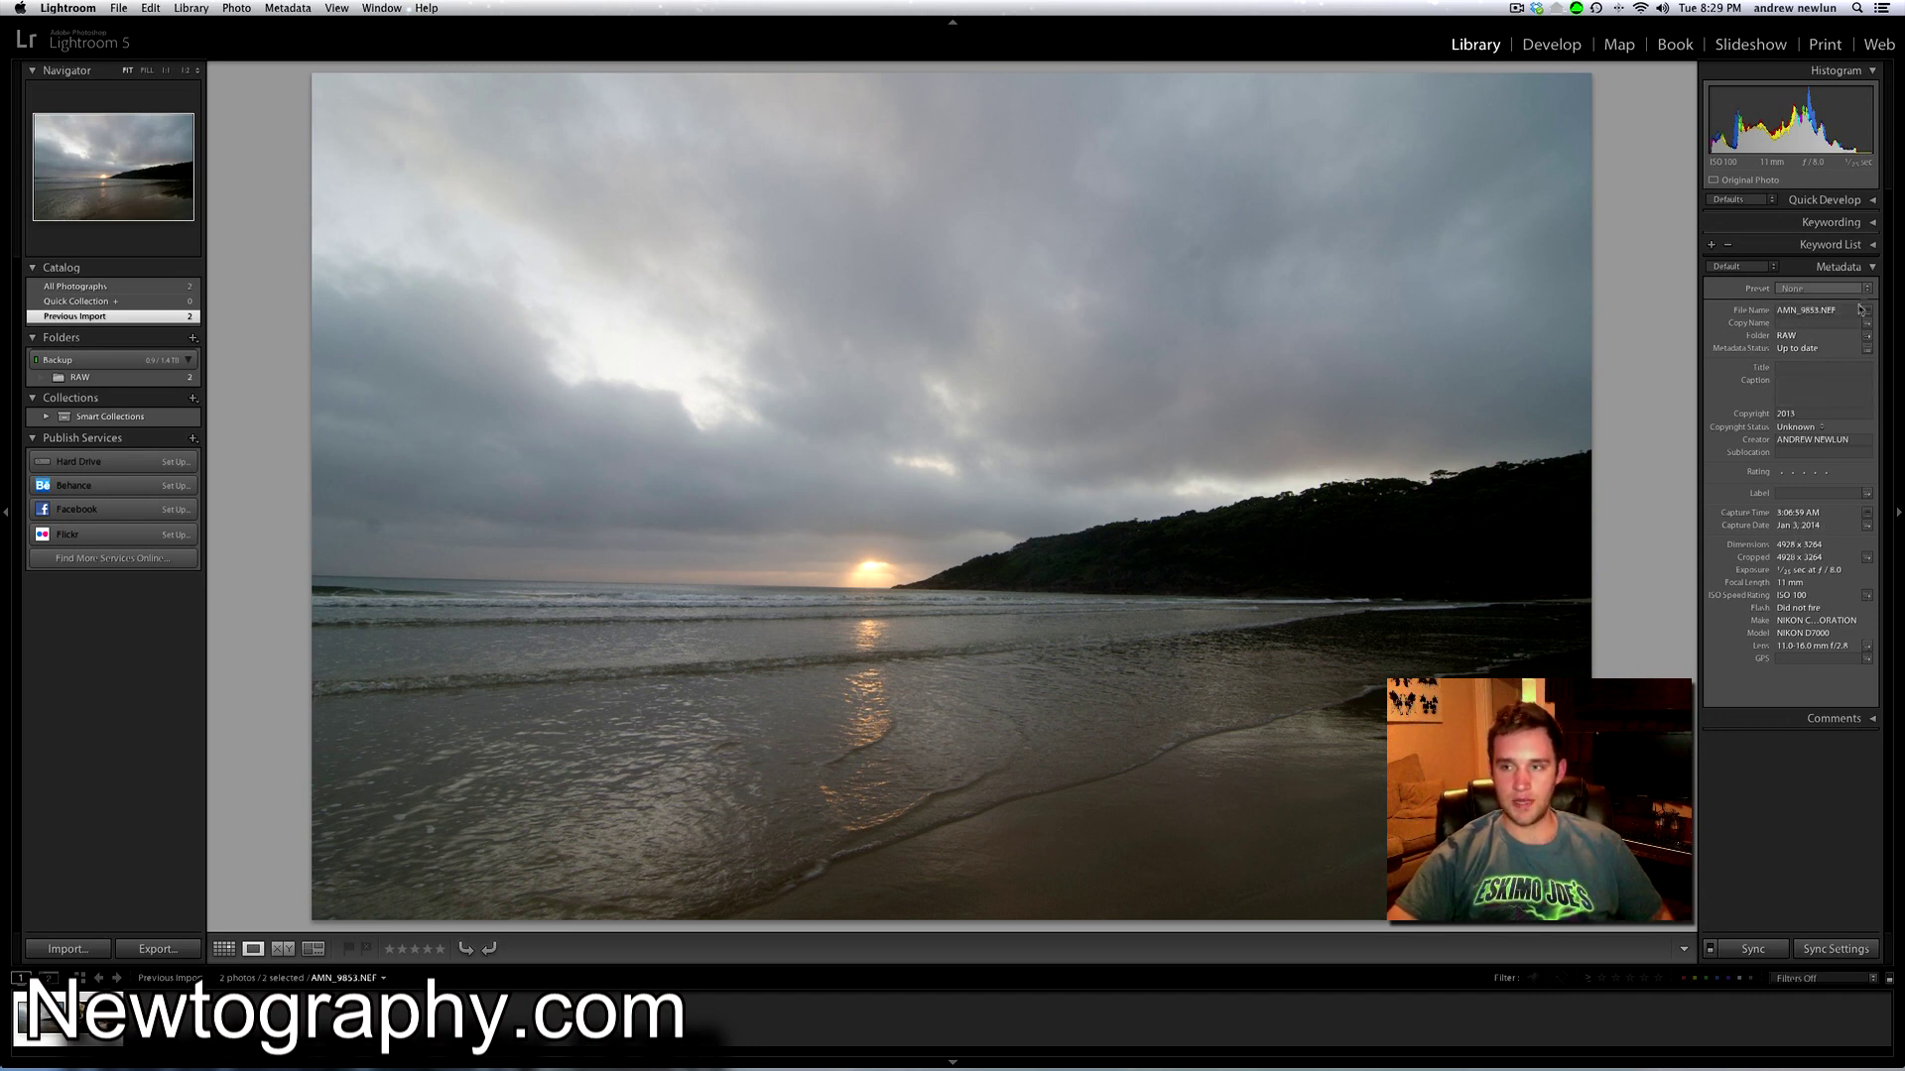
# Collapse the beach photo's metadata section, look at its Comments section and collapse that section as well.
pyautogui.click(1873, 268)
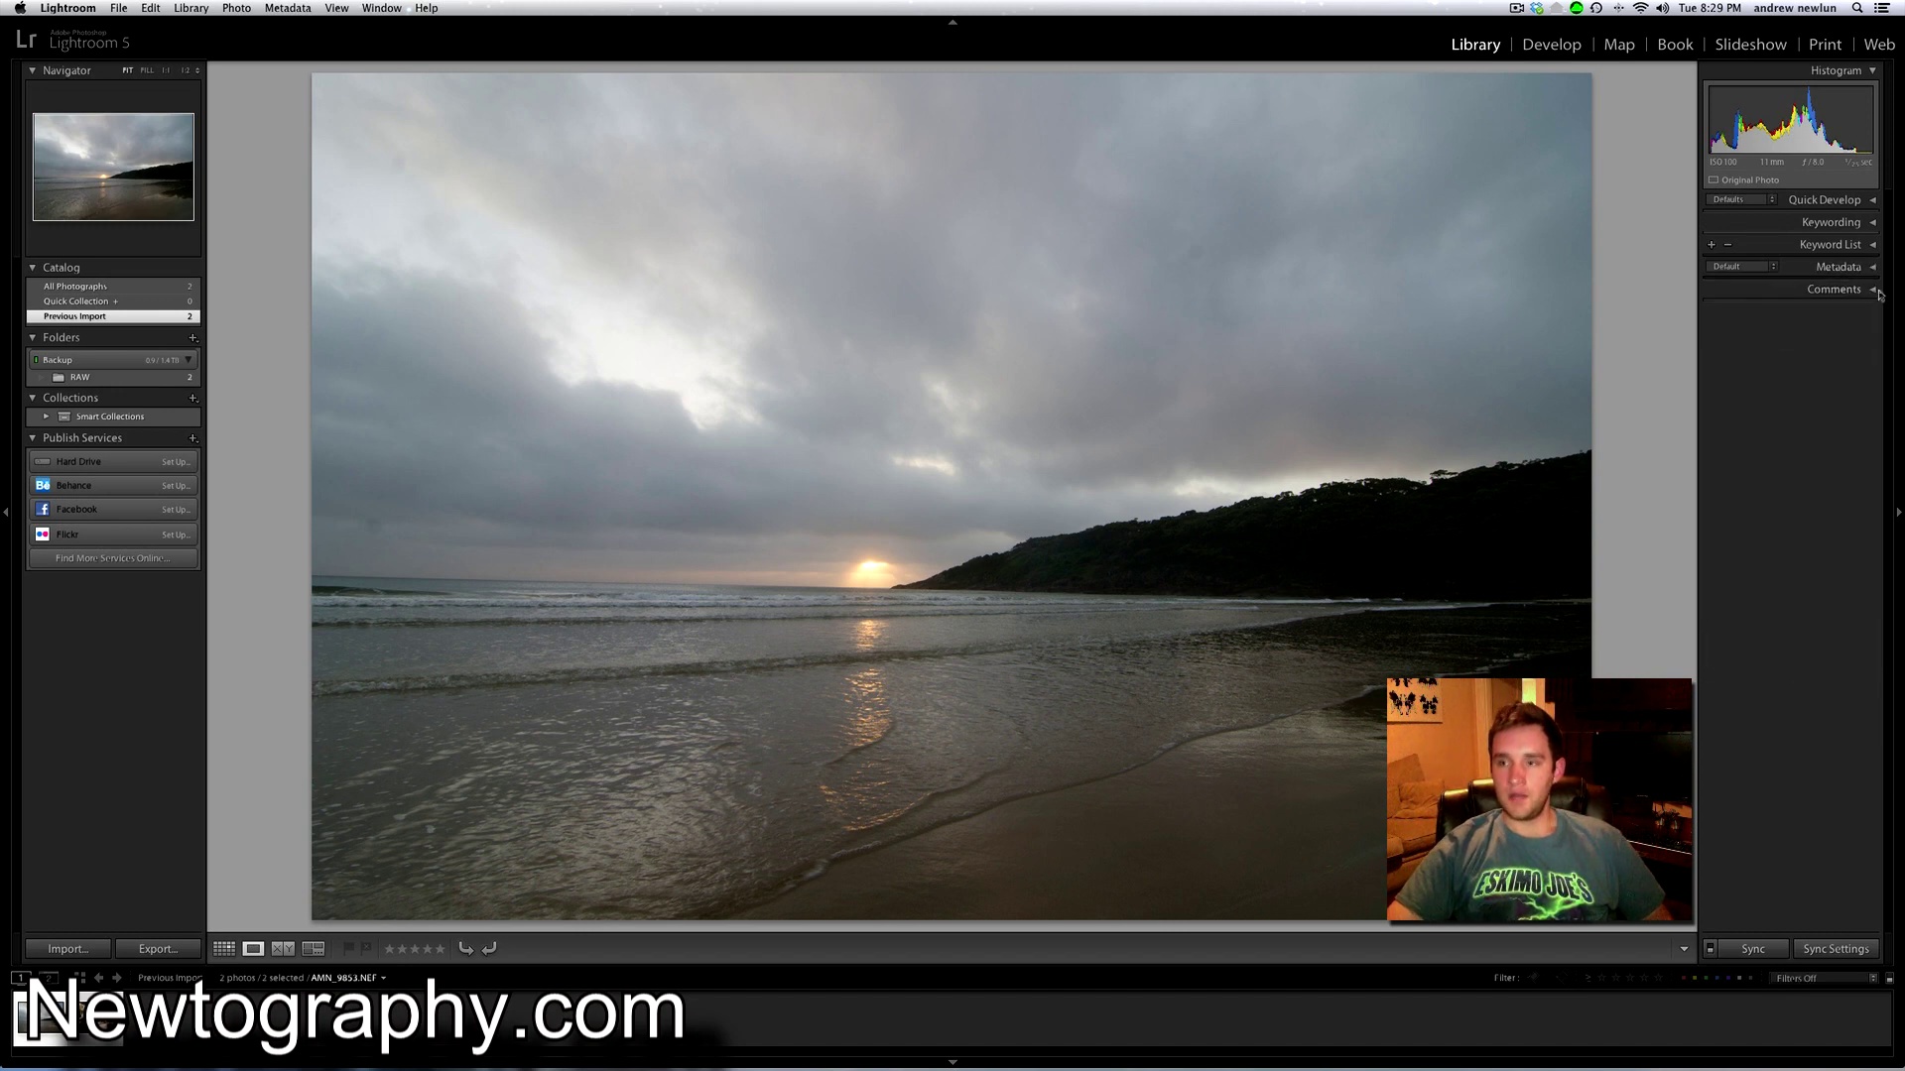
pyautogui.click(1871, 290)
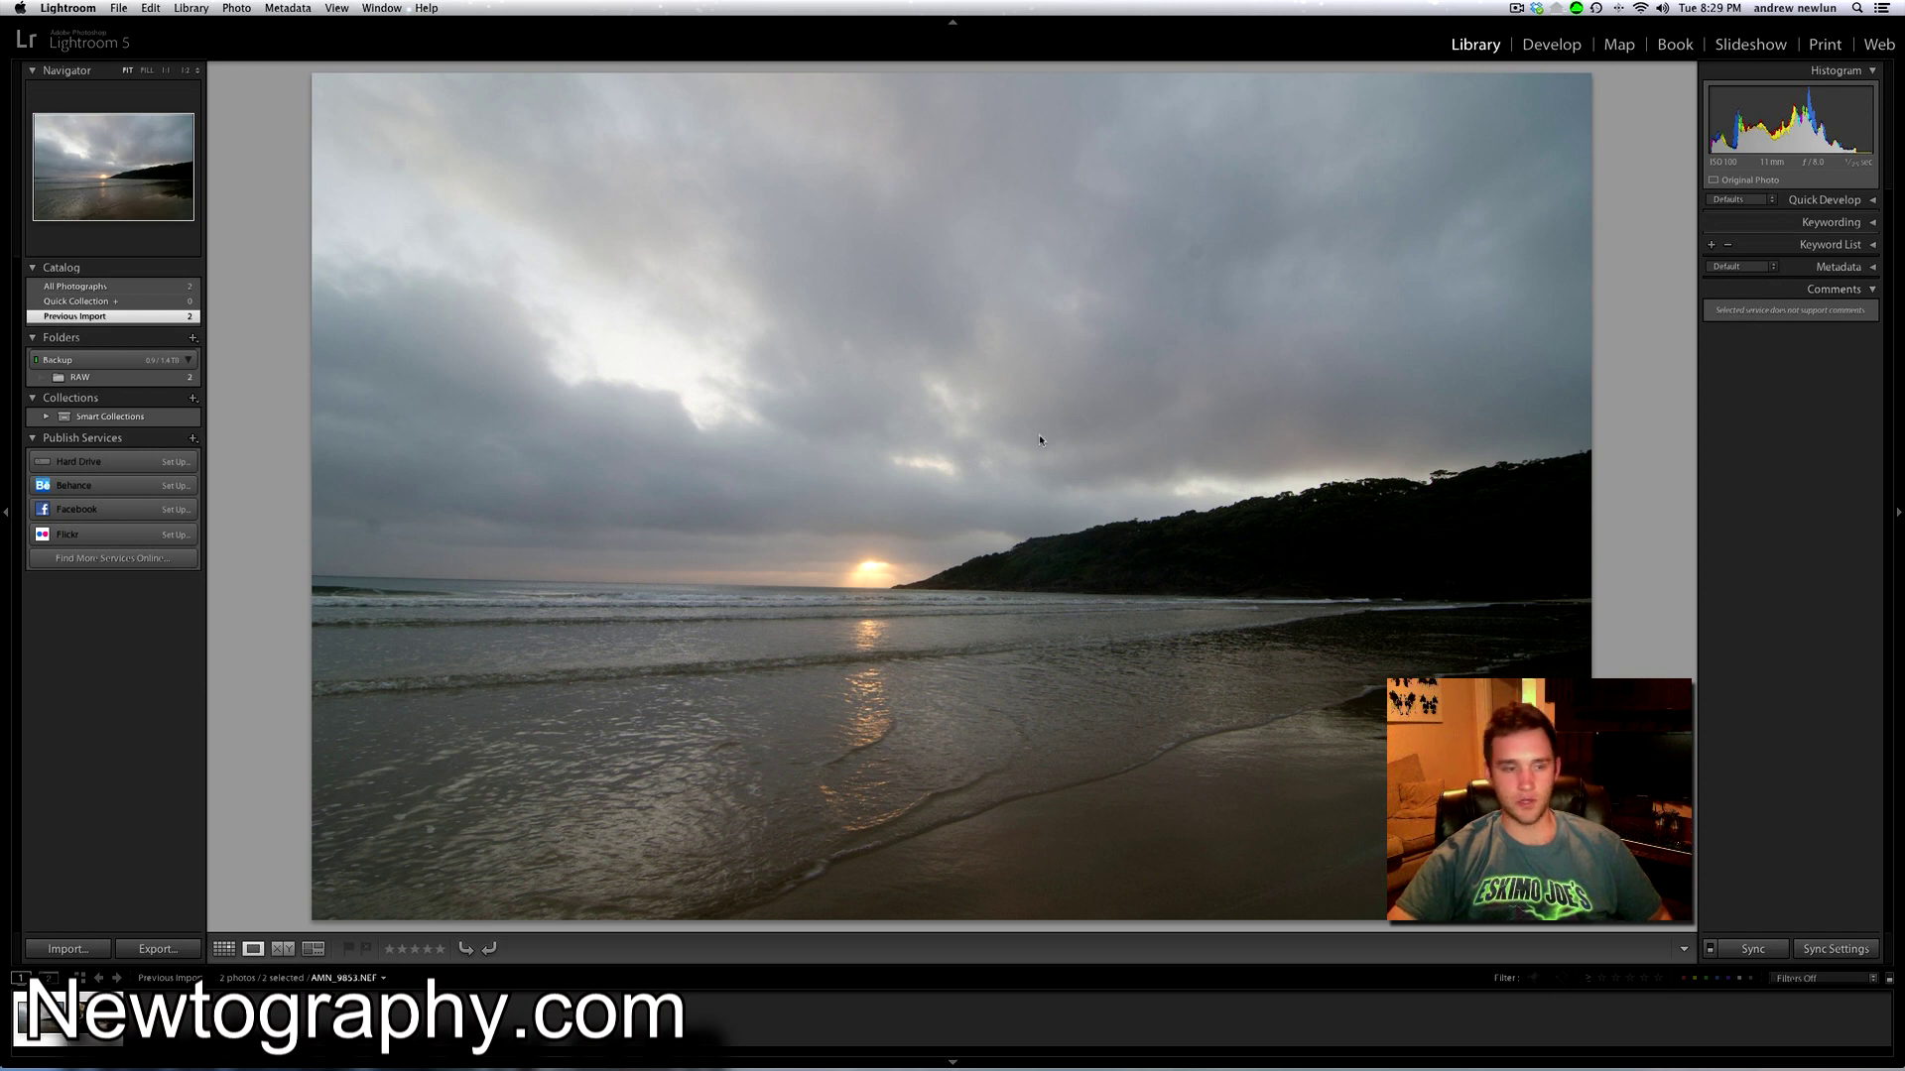
pyautogui.click(1873, 290)
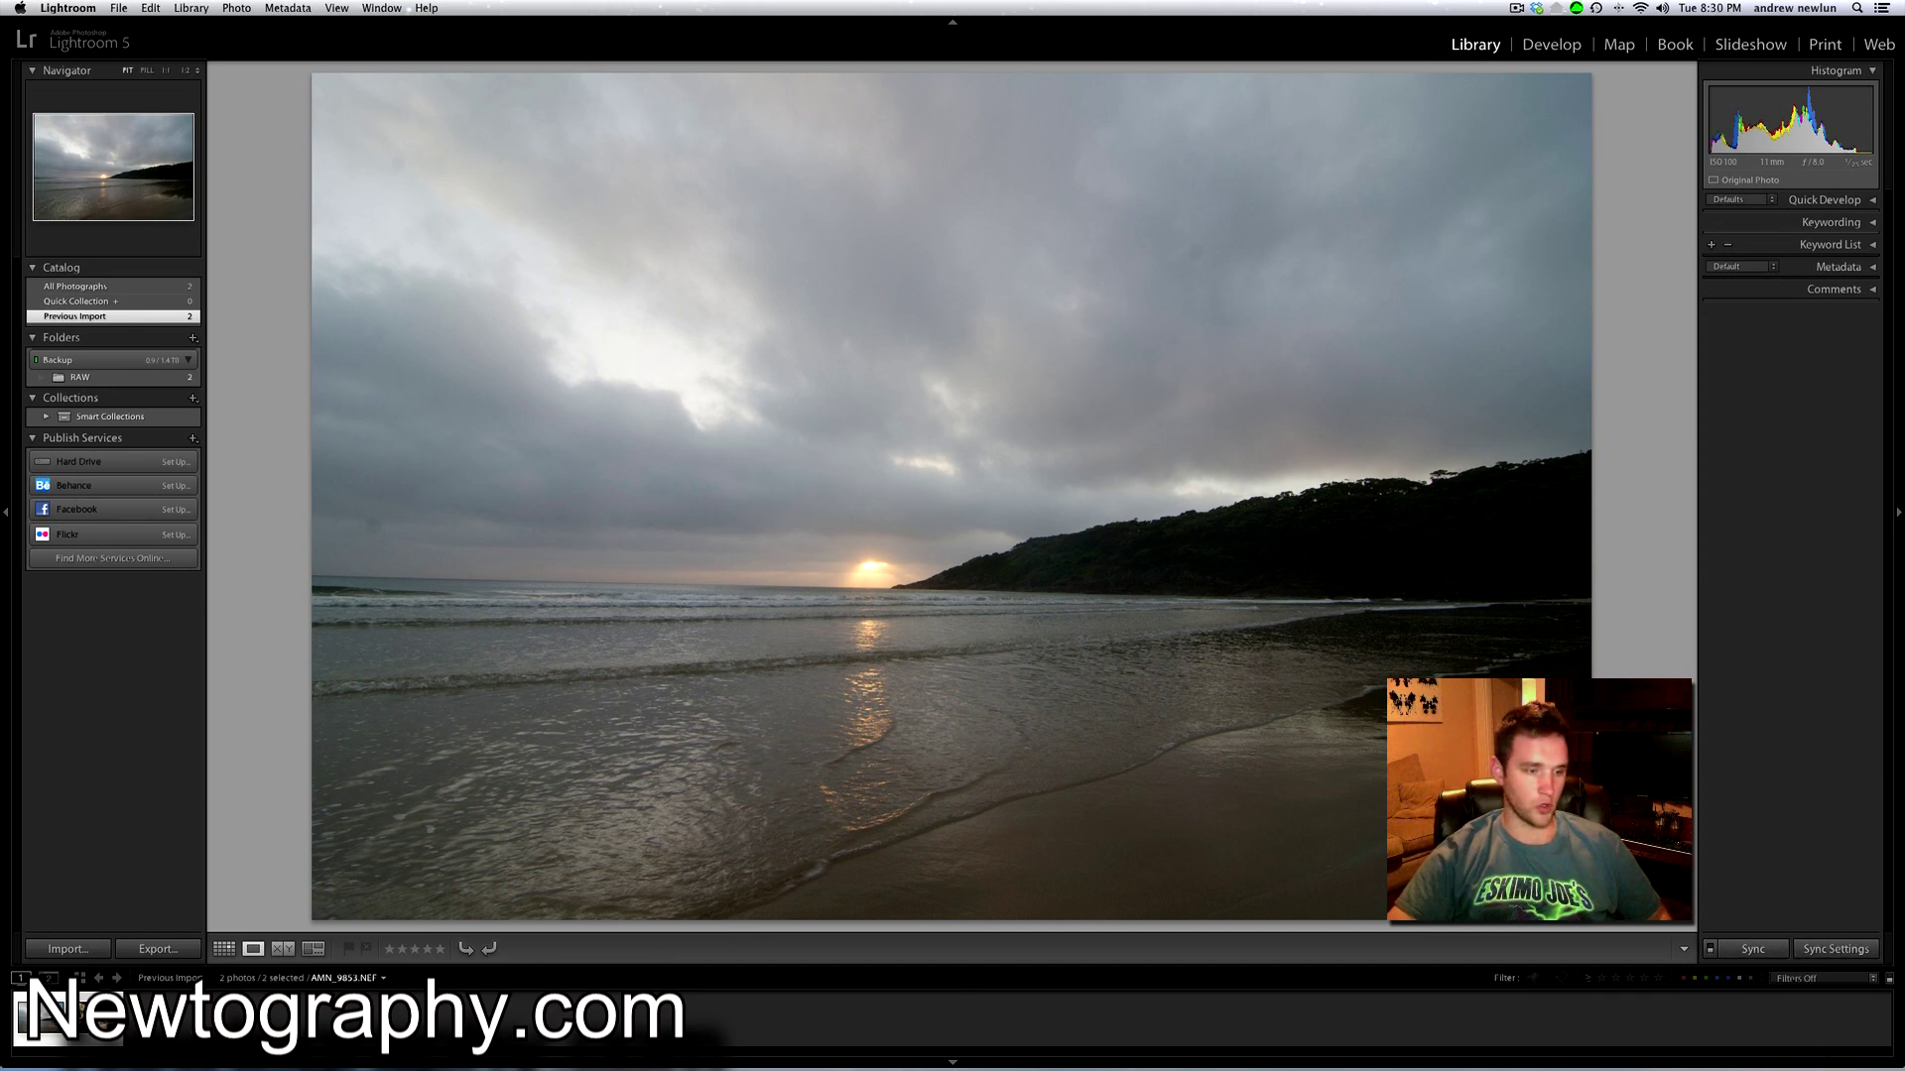
# Select only the beach photo and raise its exposure, clarity and vibrance in Quick Develop, increasing the vibrance repeatedly.
pyautogui.click(179, 1022)
pyautogui.click(41, 1019)
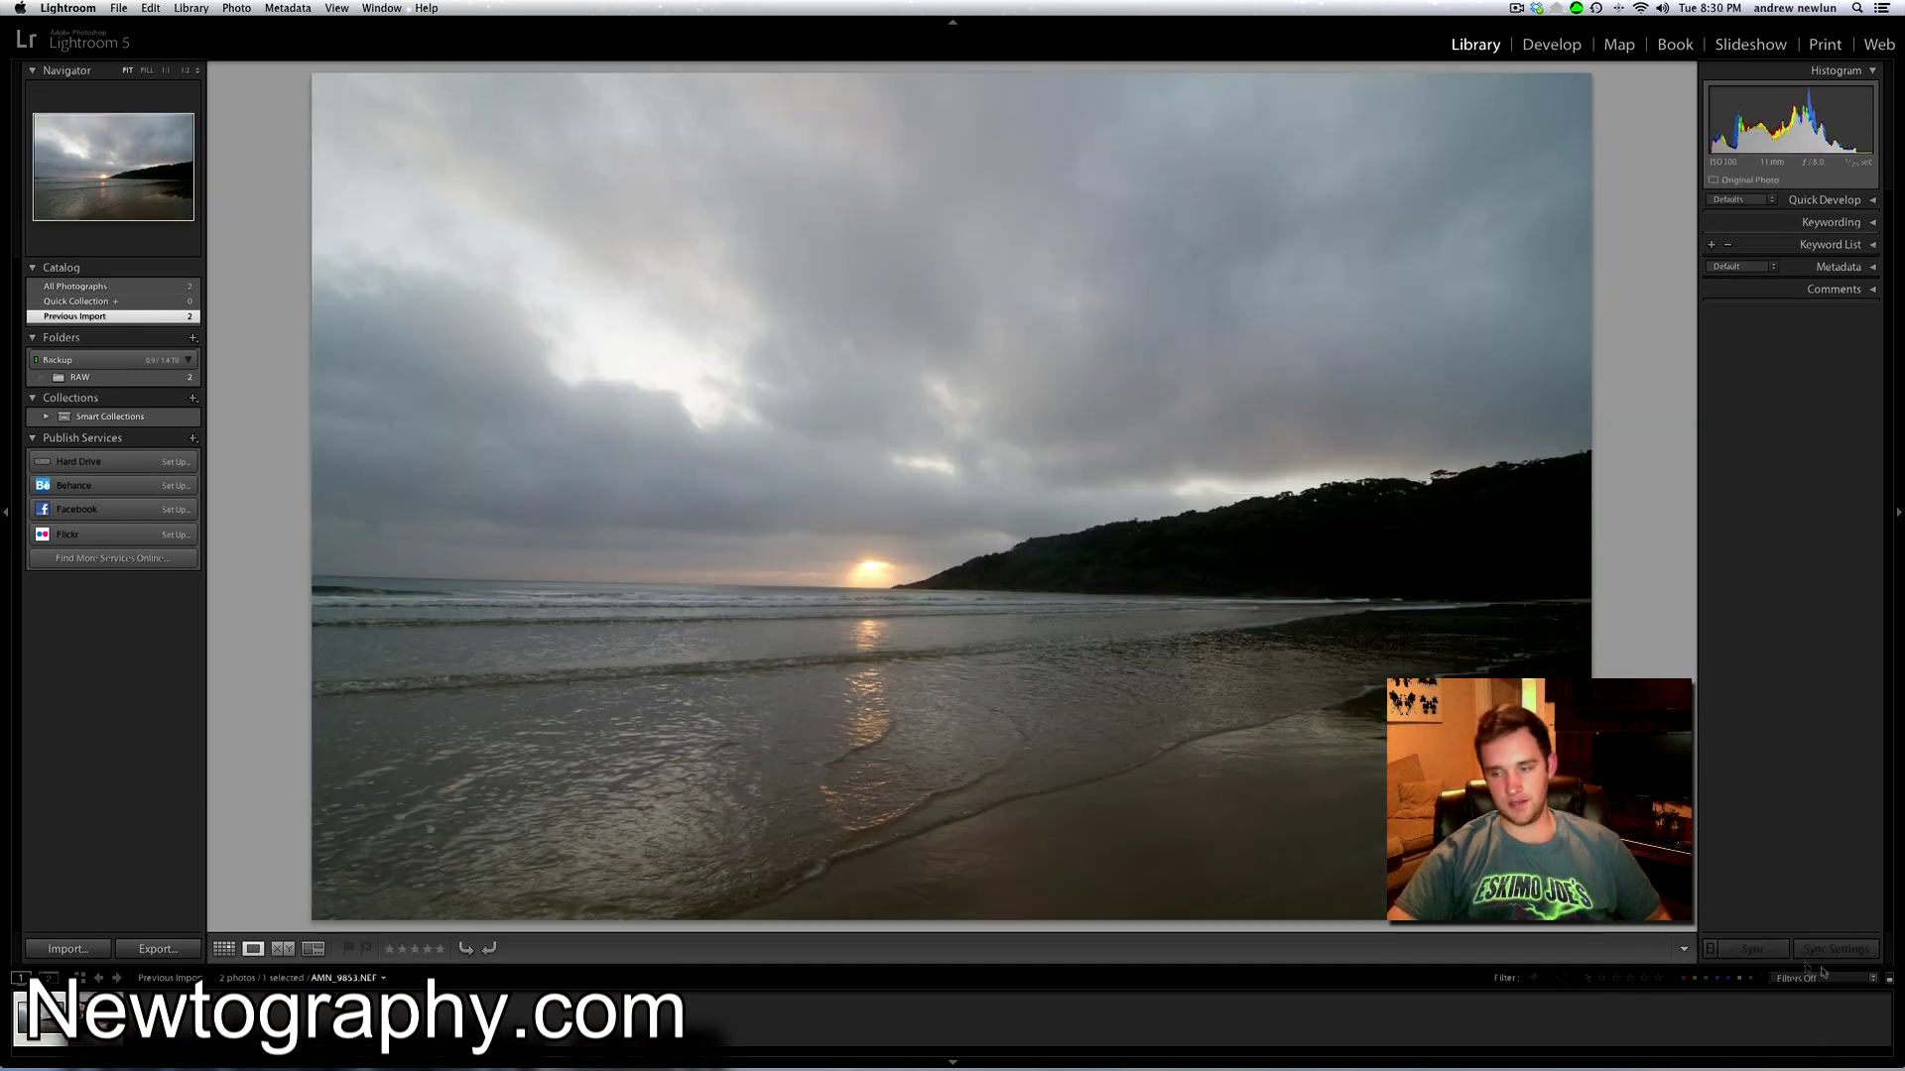
pyautogui.click(1873, 202)
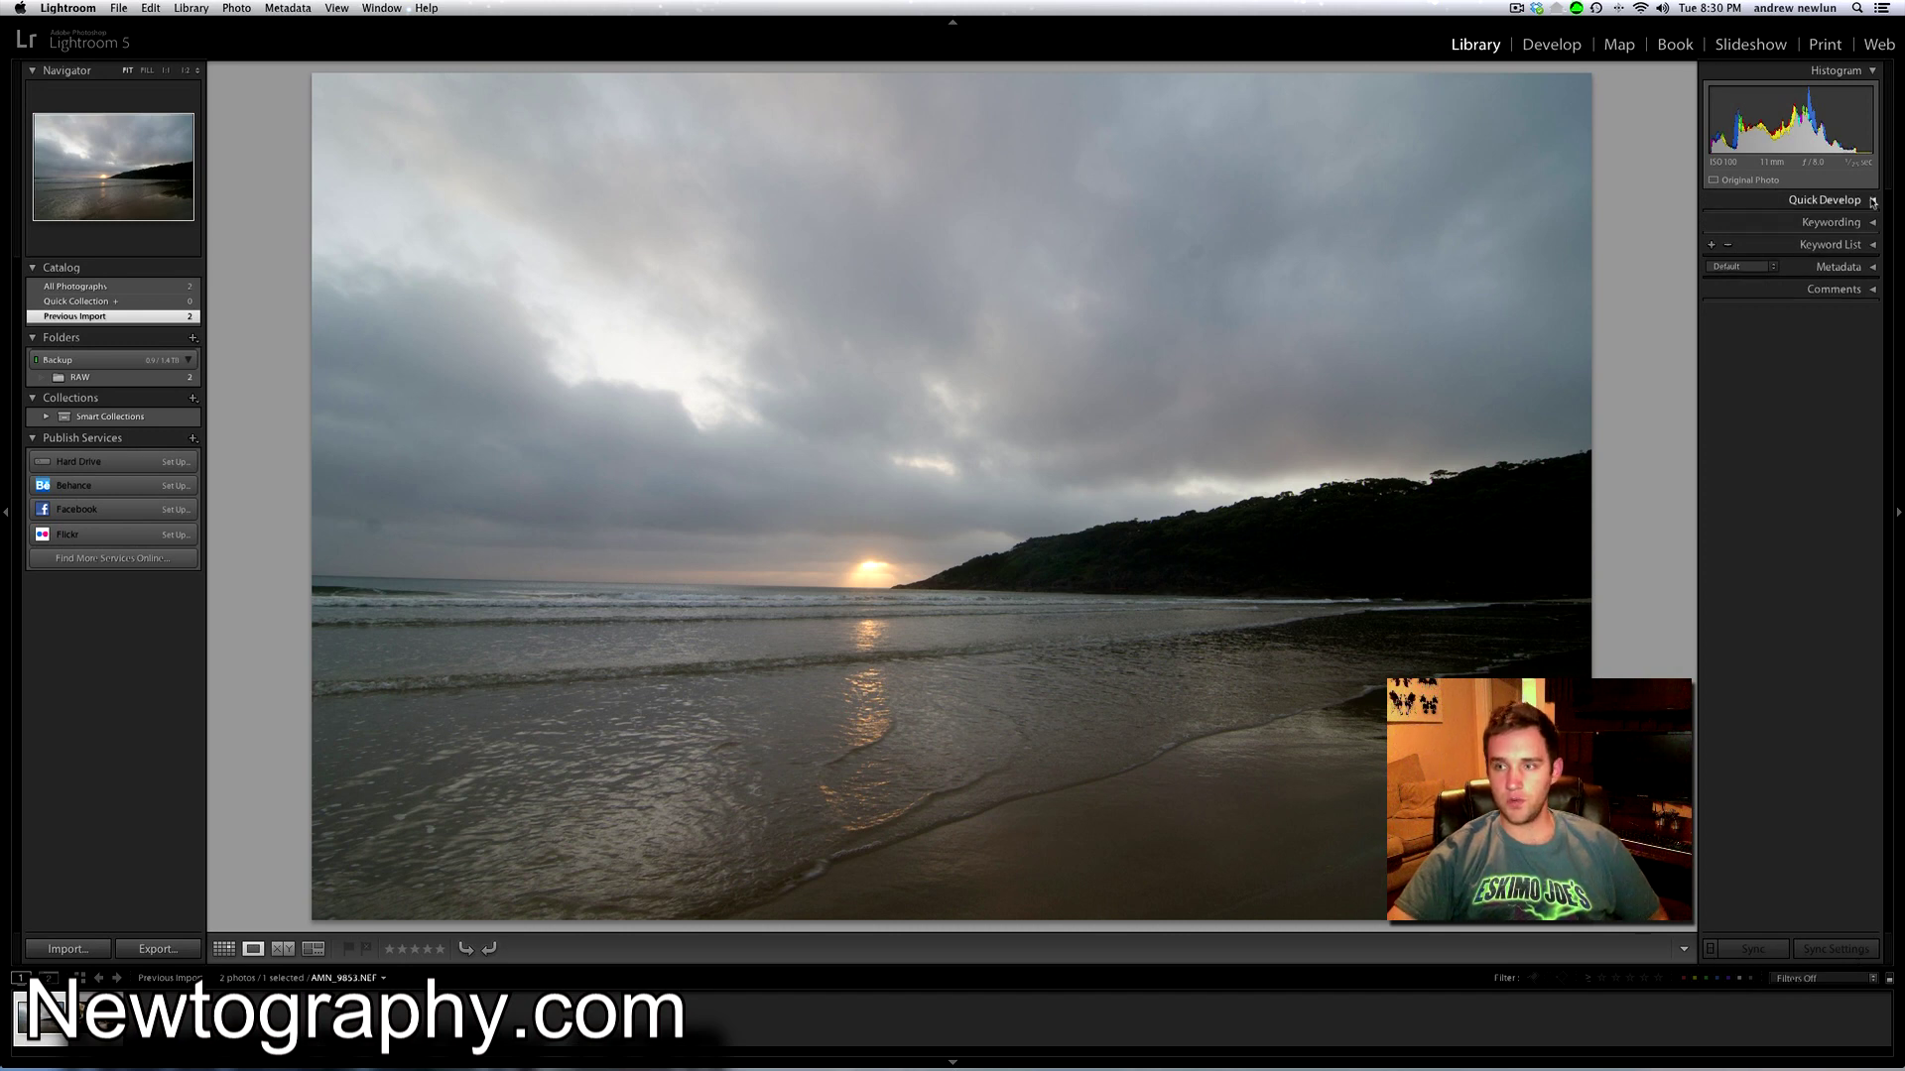
pyautogui.click(1851, 291)
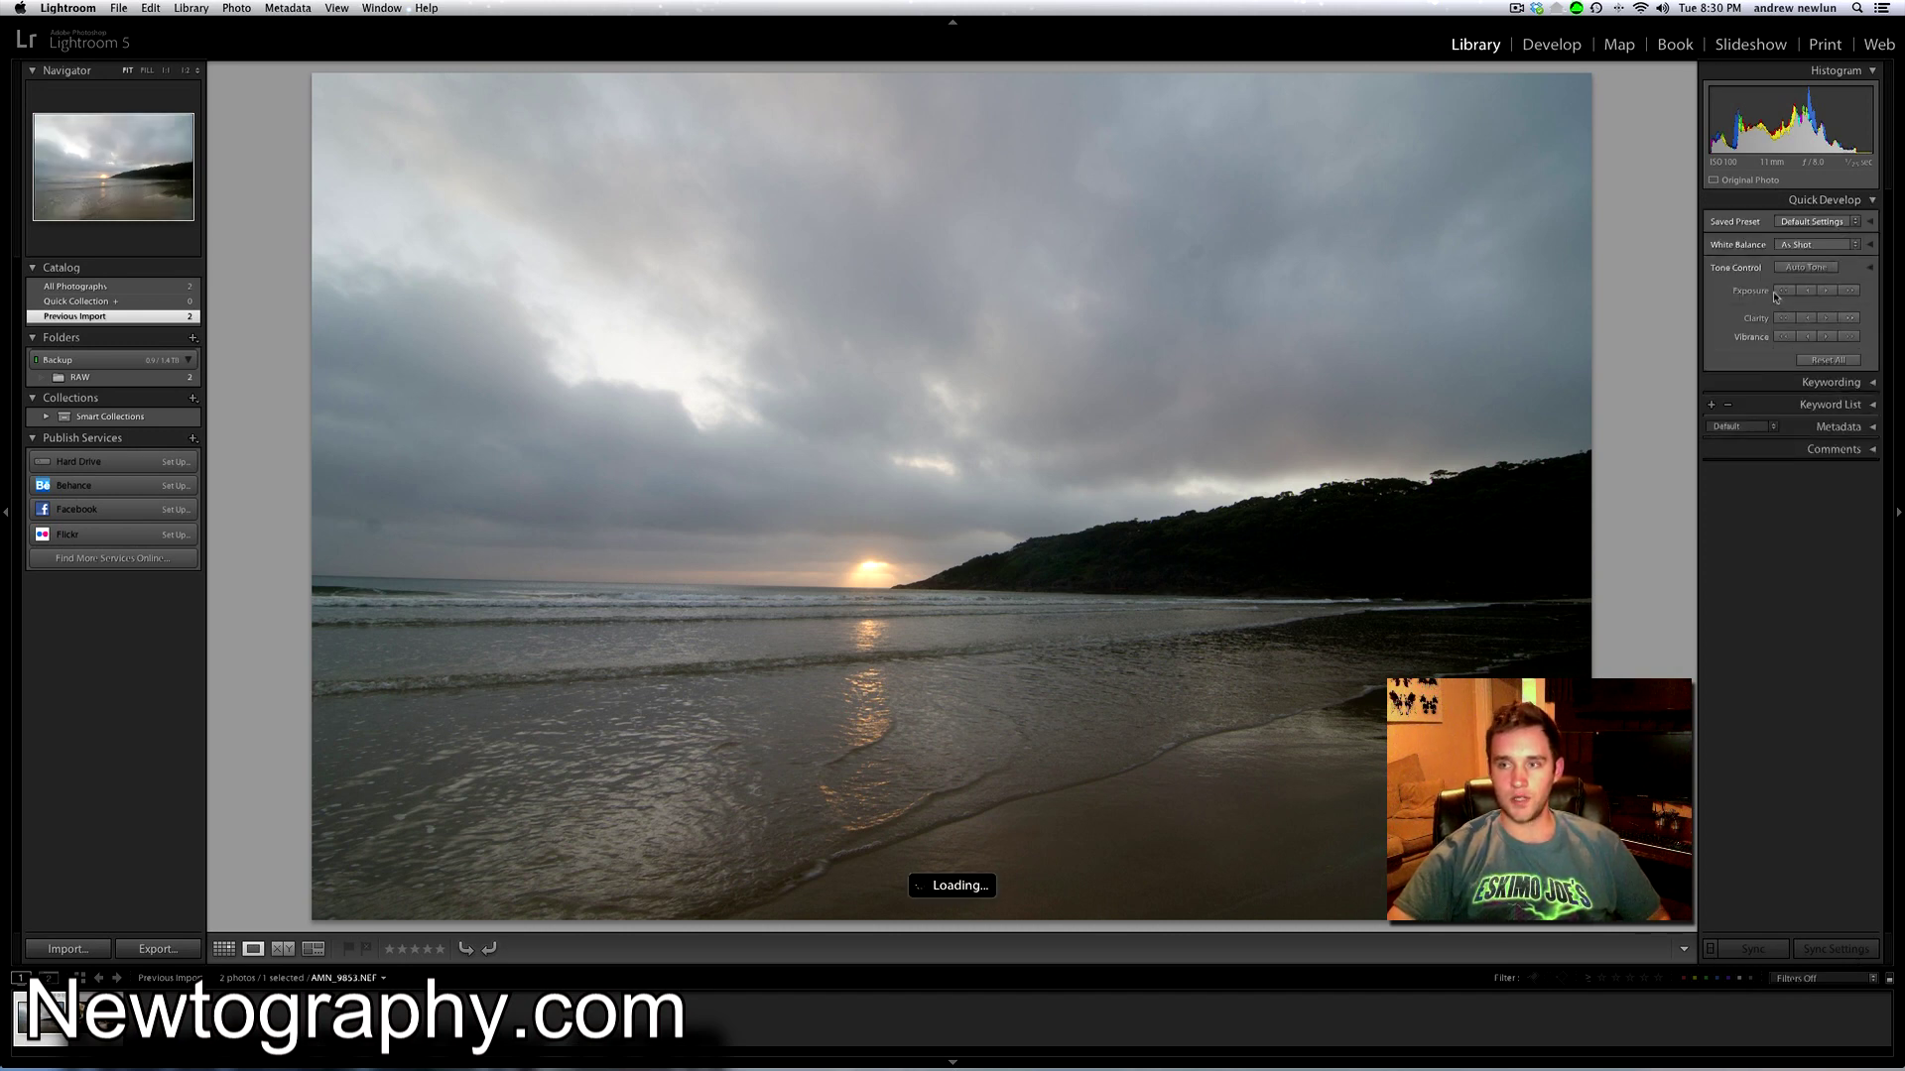
pyautogui.click(1851, 318)
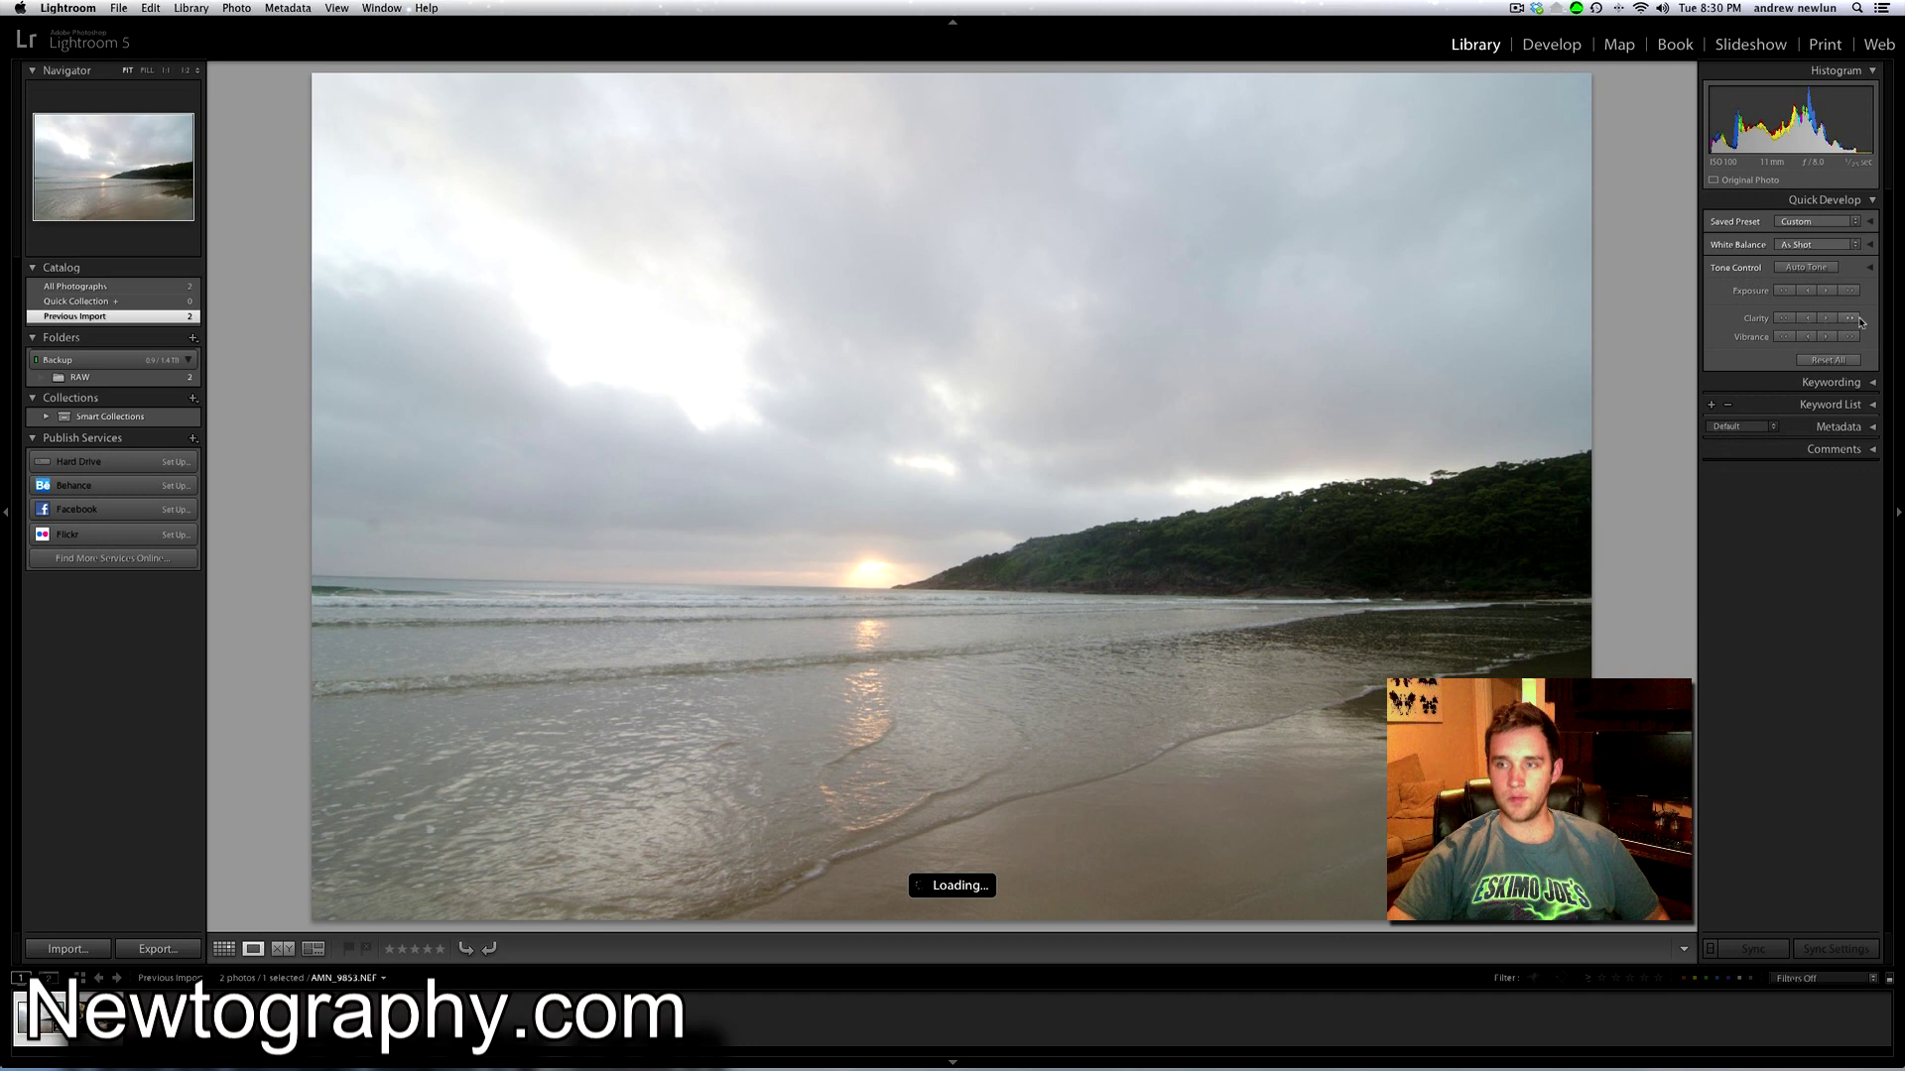
pyautogui.click(1852, 336)
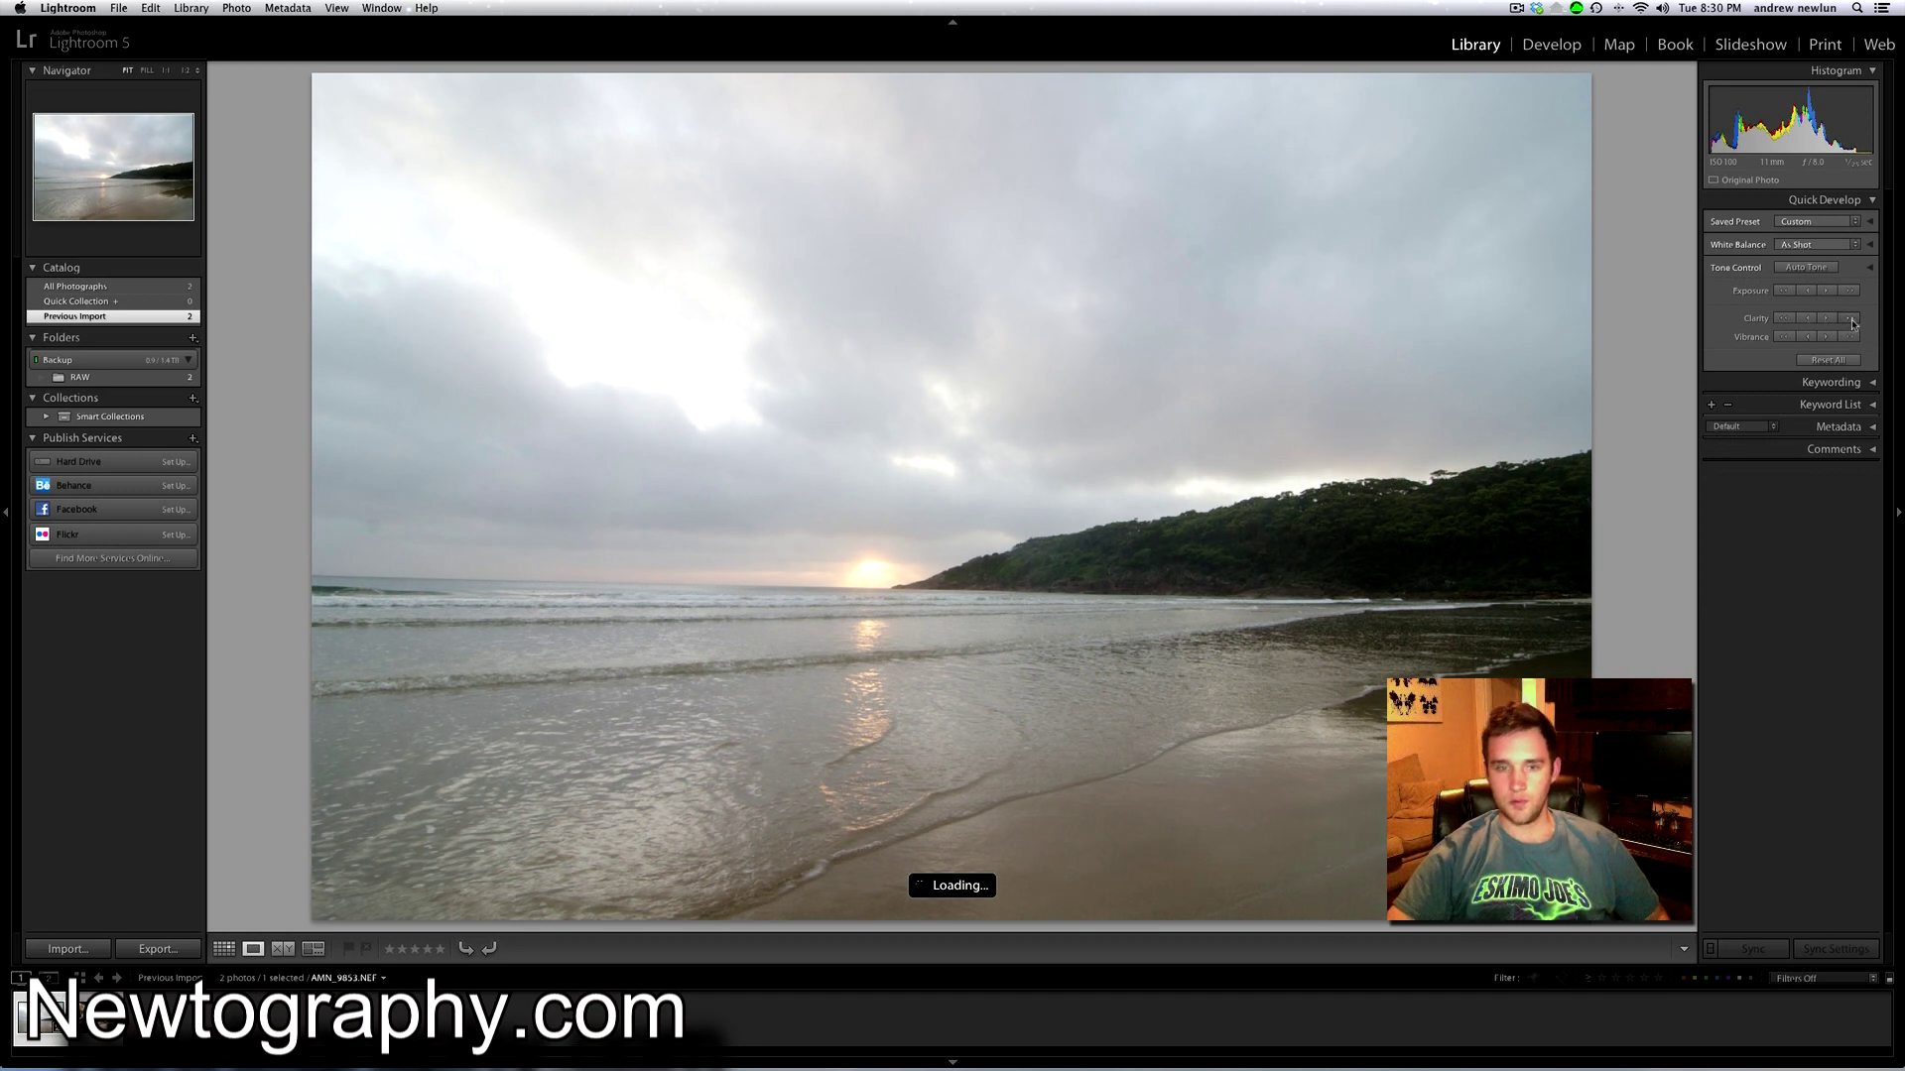
pyautogui.click(1851, 337)
pyautogui.click(1851, 336)
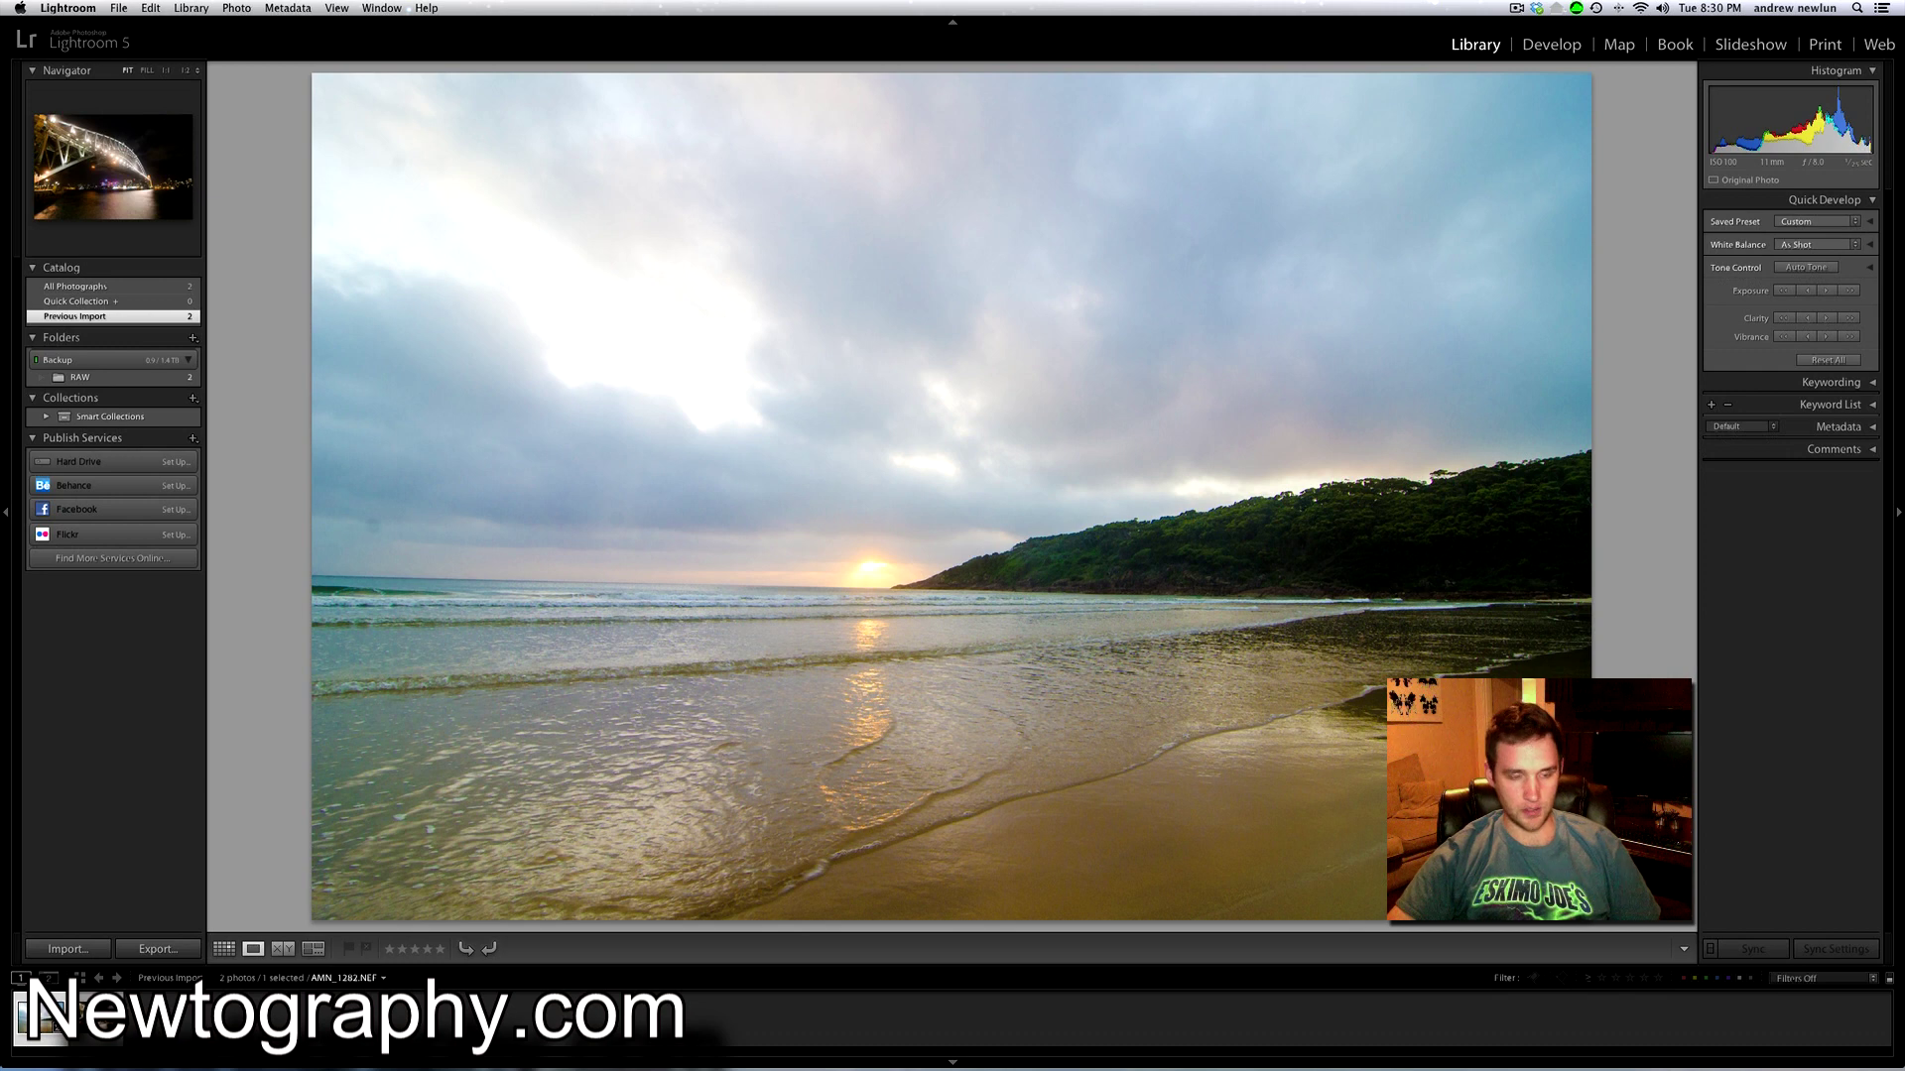
# Select both photos and look through the Synchronize Metadata and Synchronize Settings options, cancelling each without synchronizing.
pyautogui.press('super+a')
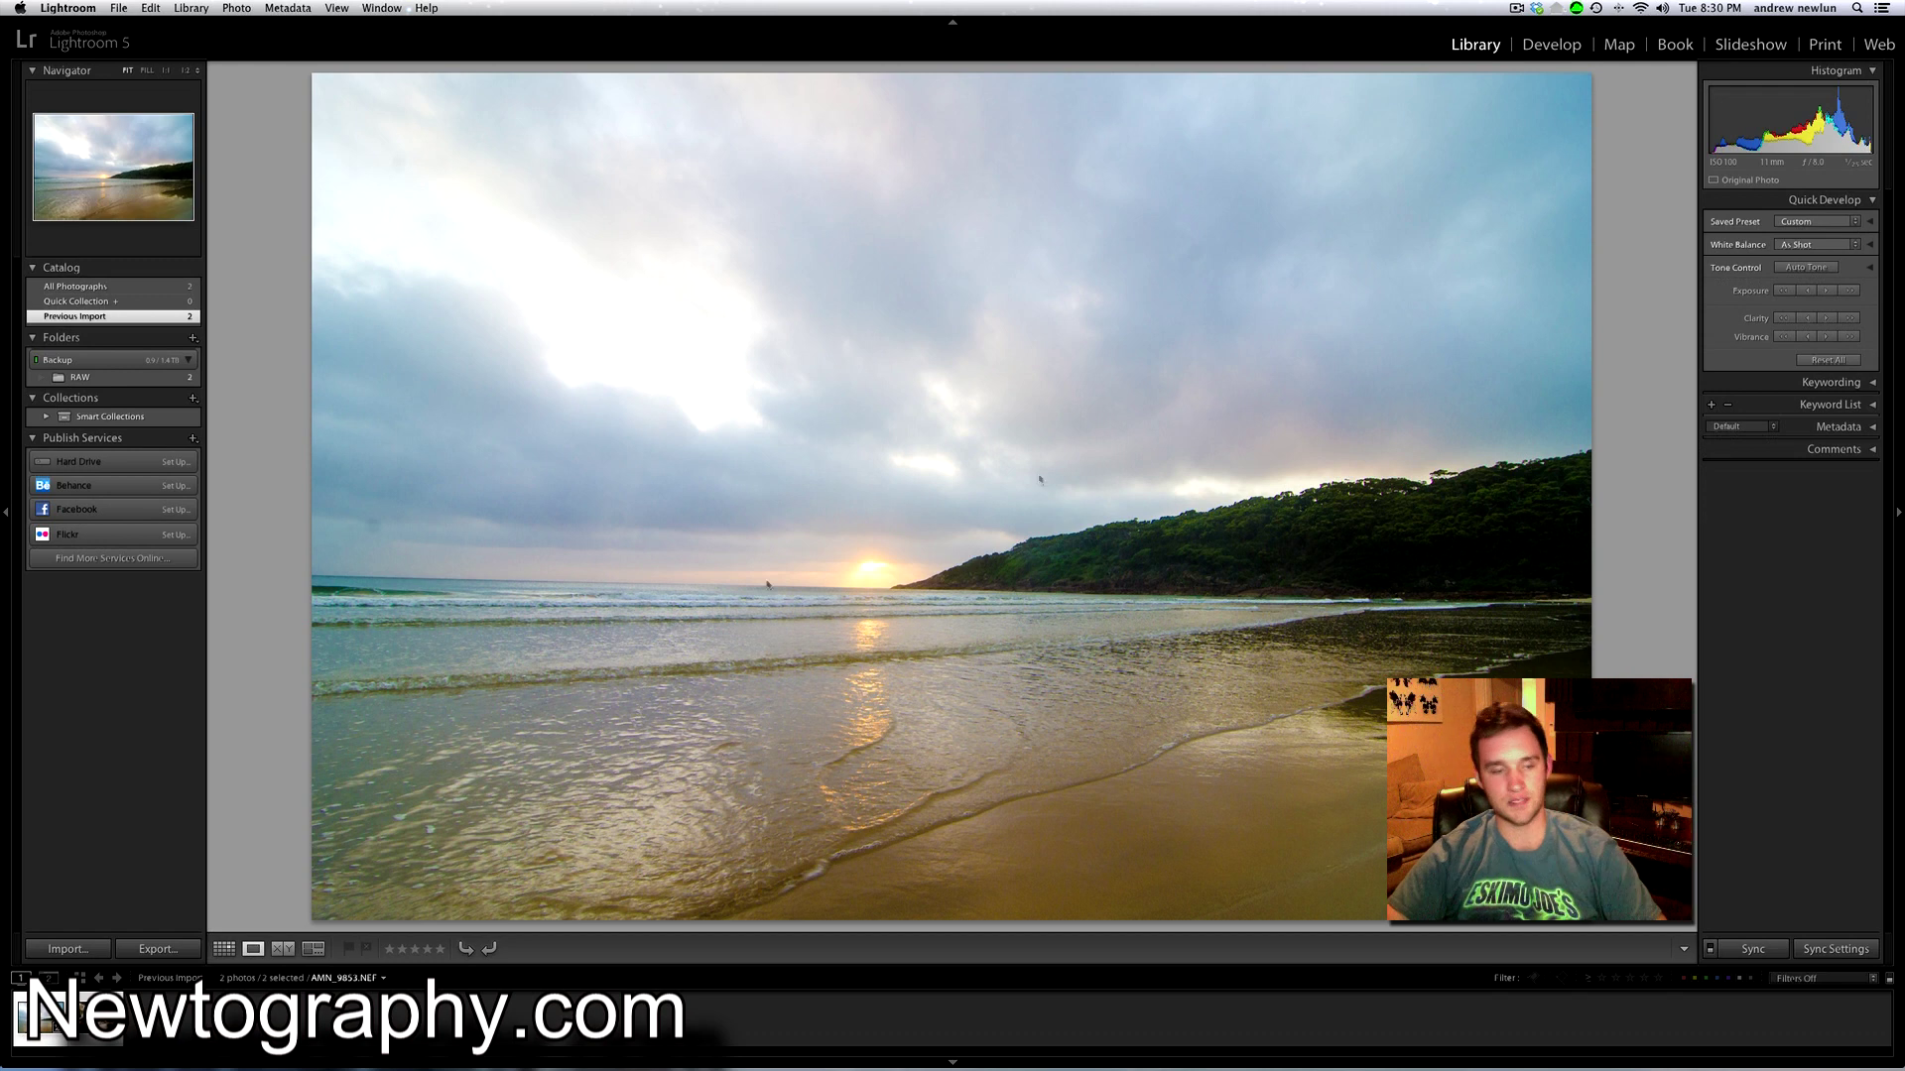
pyautogui.click(1773, 958)
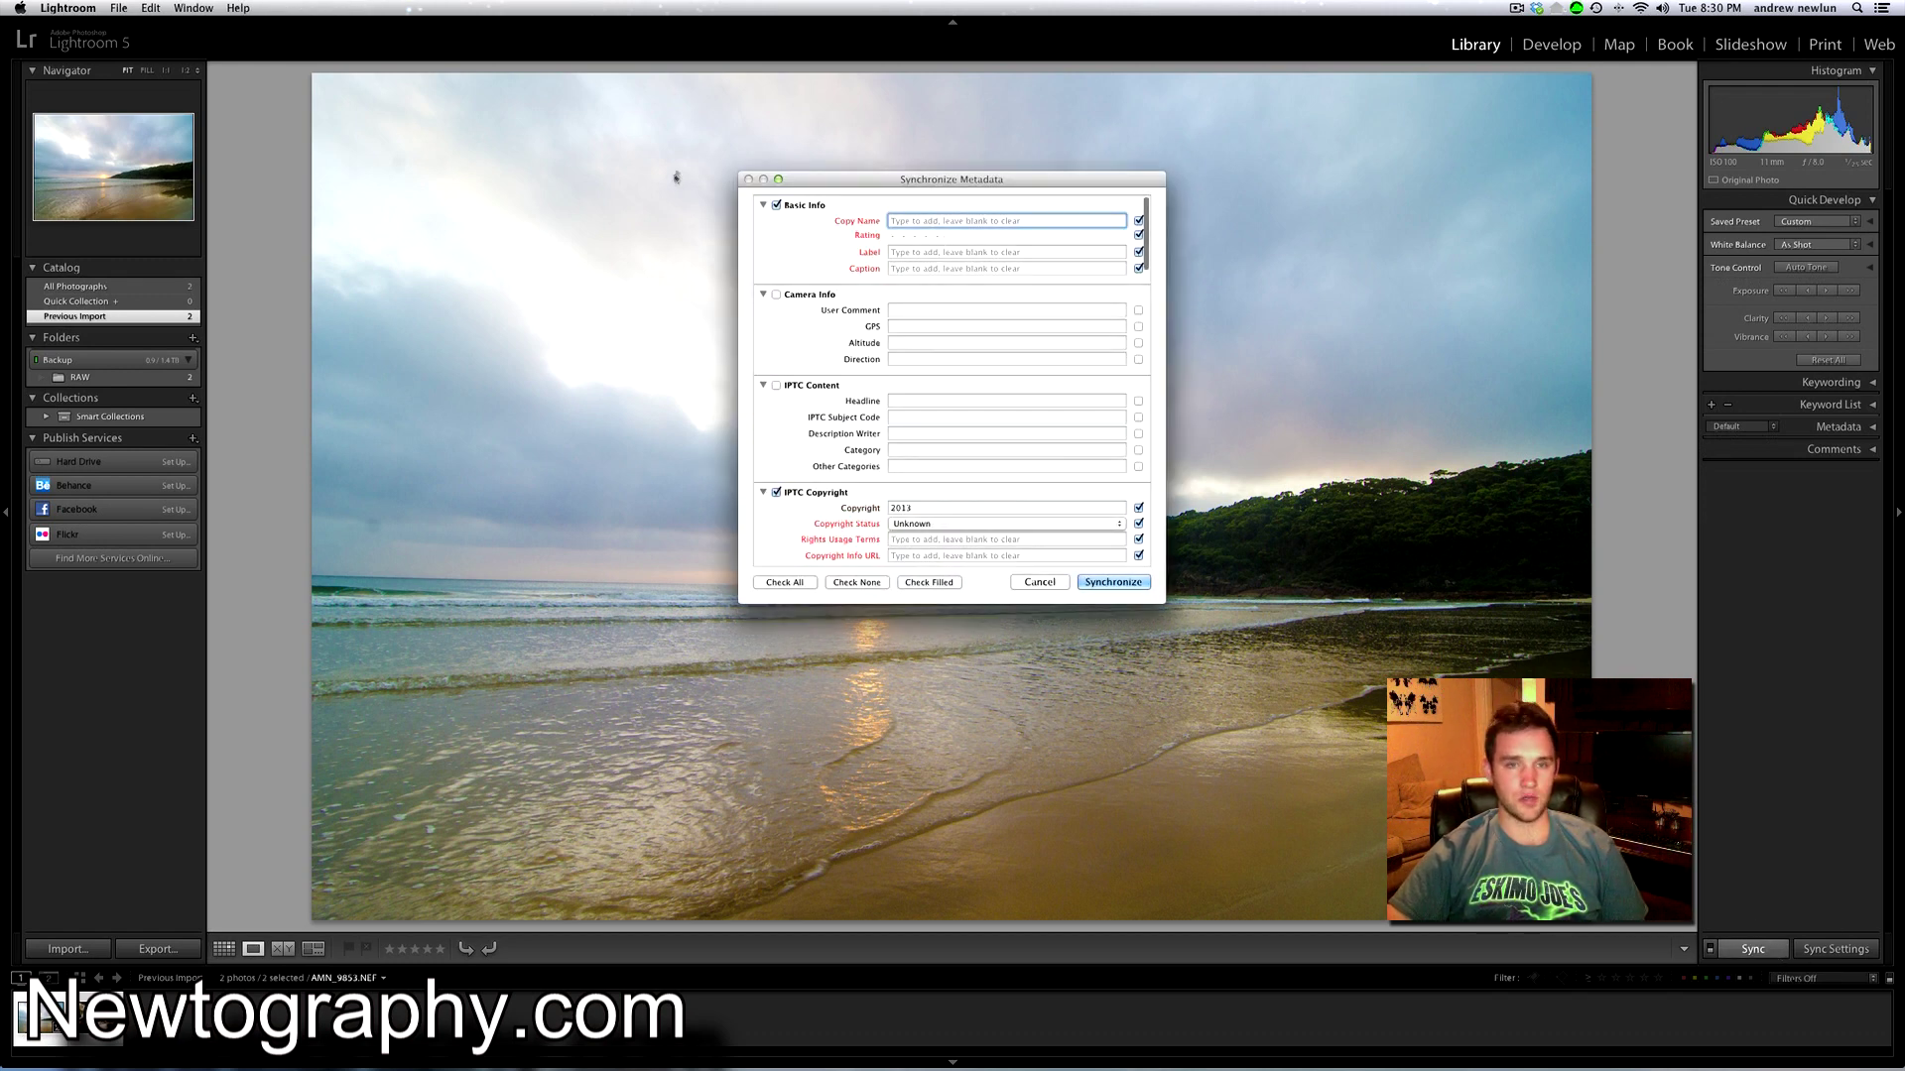
pyautogui.click(1064, 583)
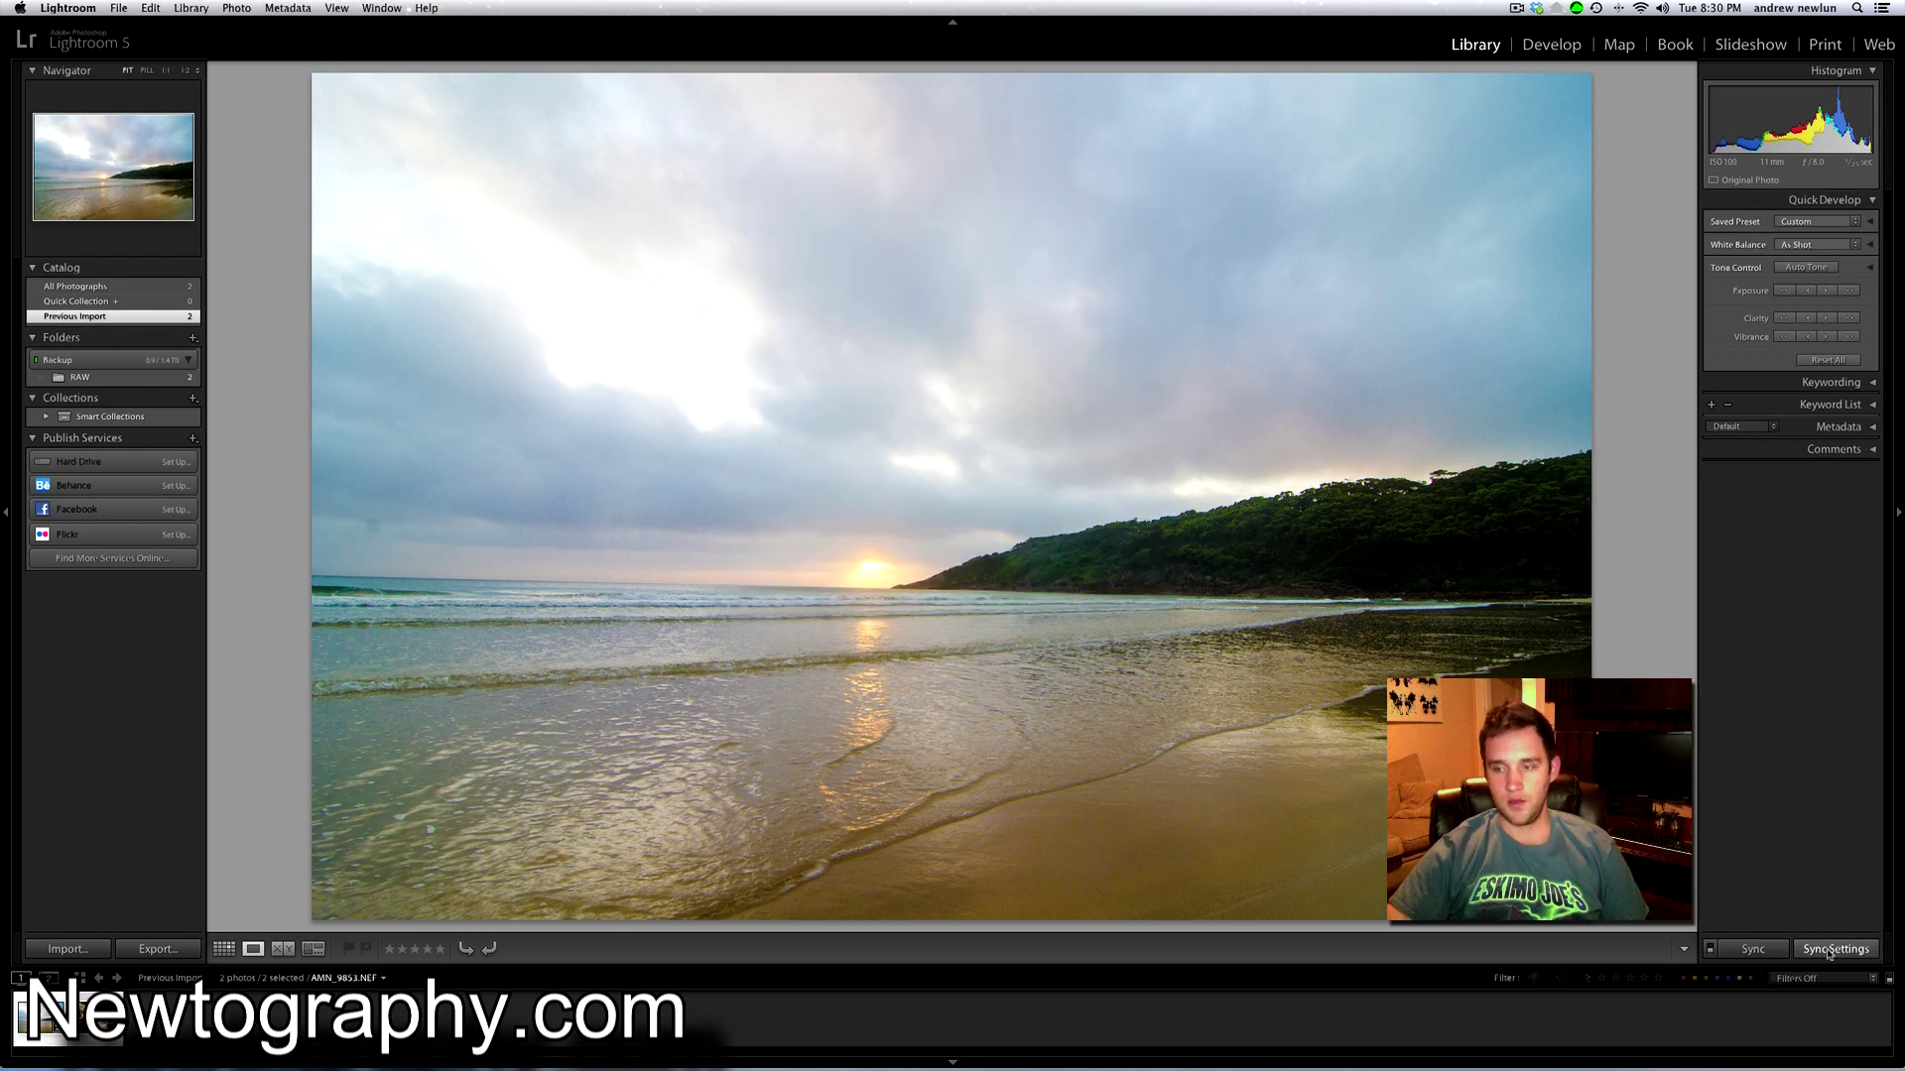
pyautogui.click(1835, 949)
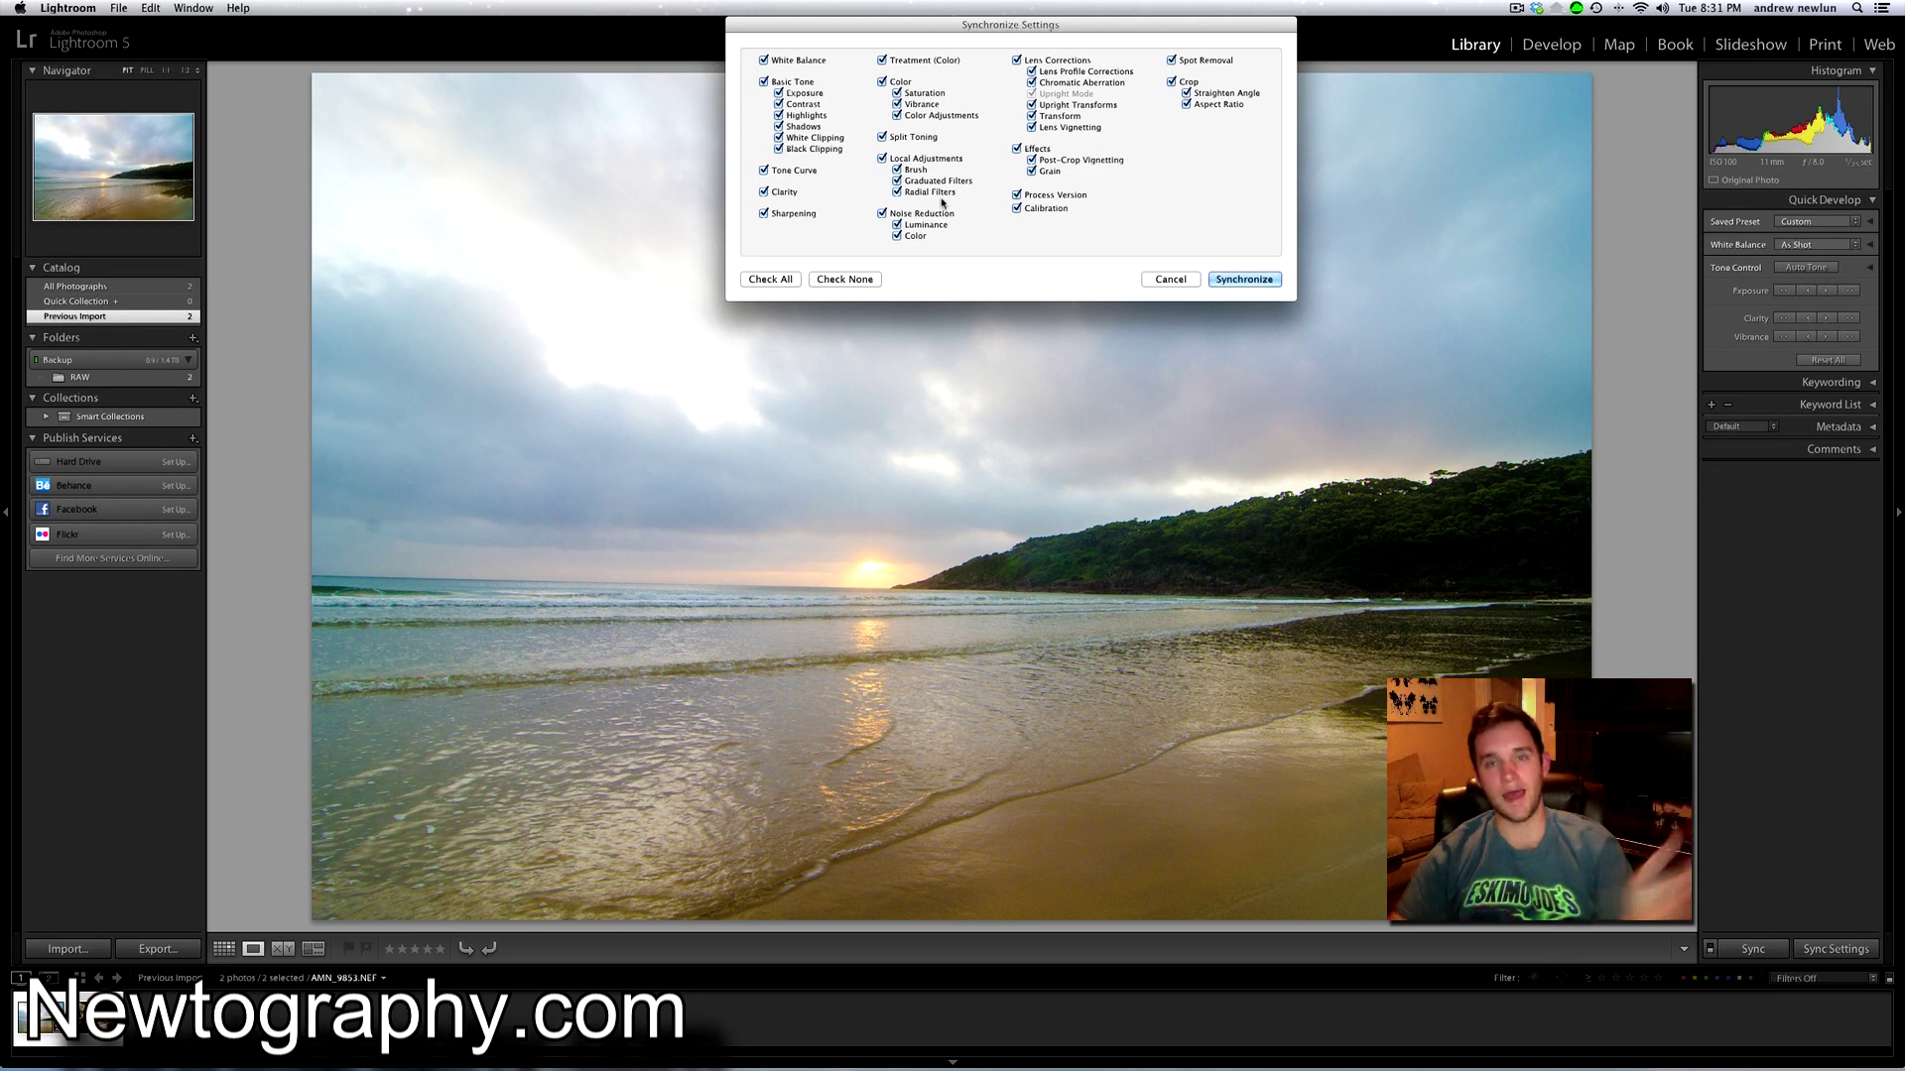
pyautogui.click(1172, 281)
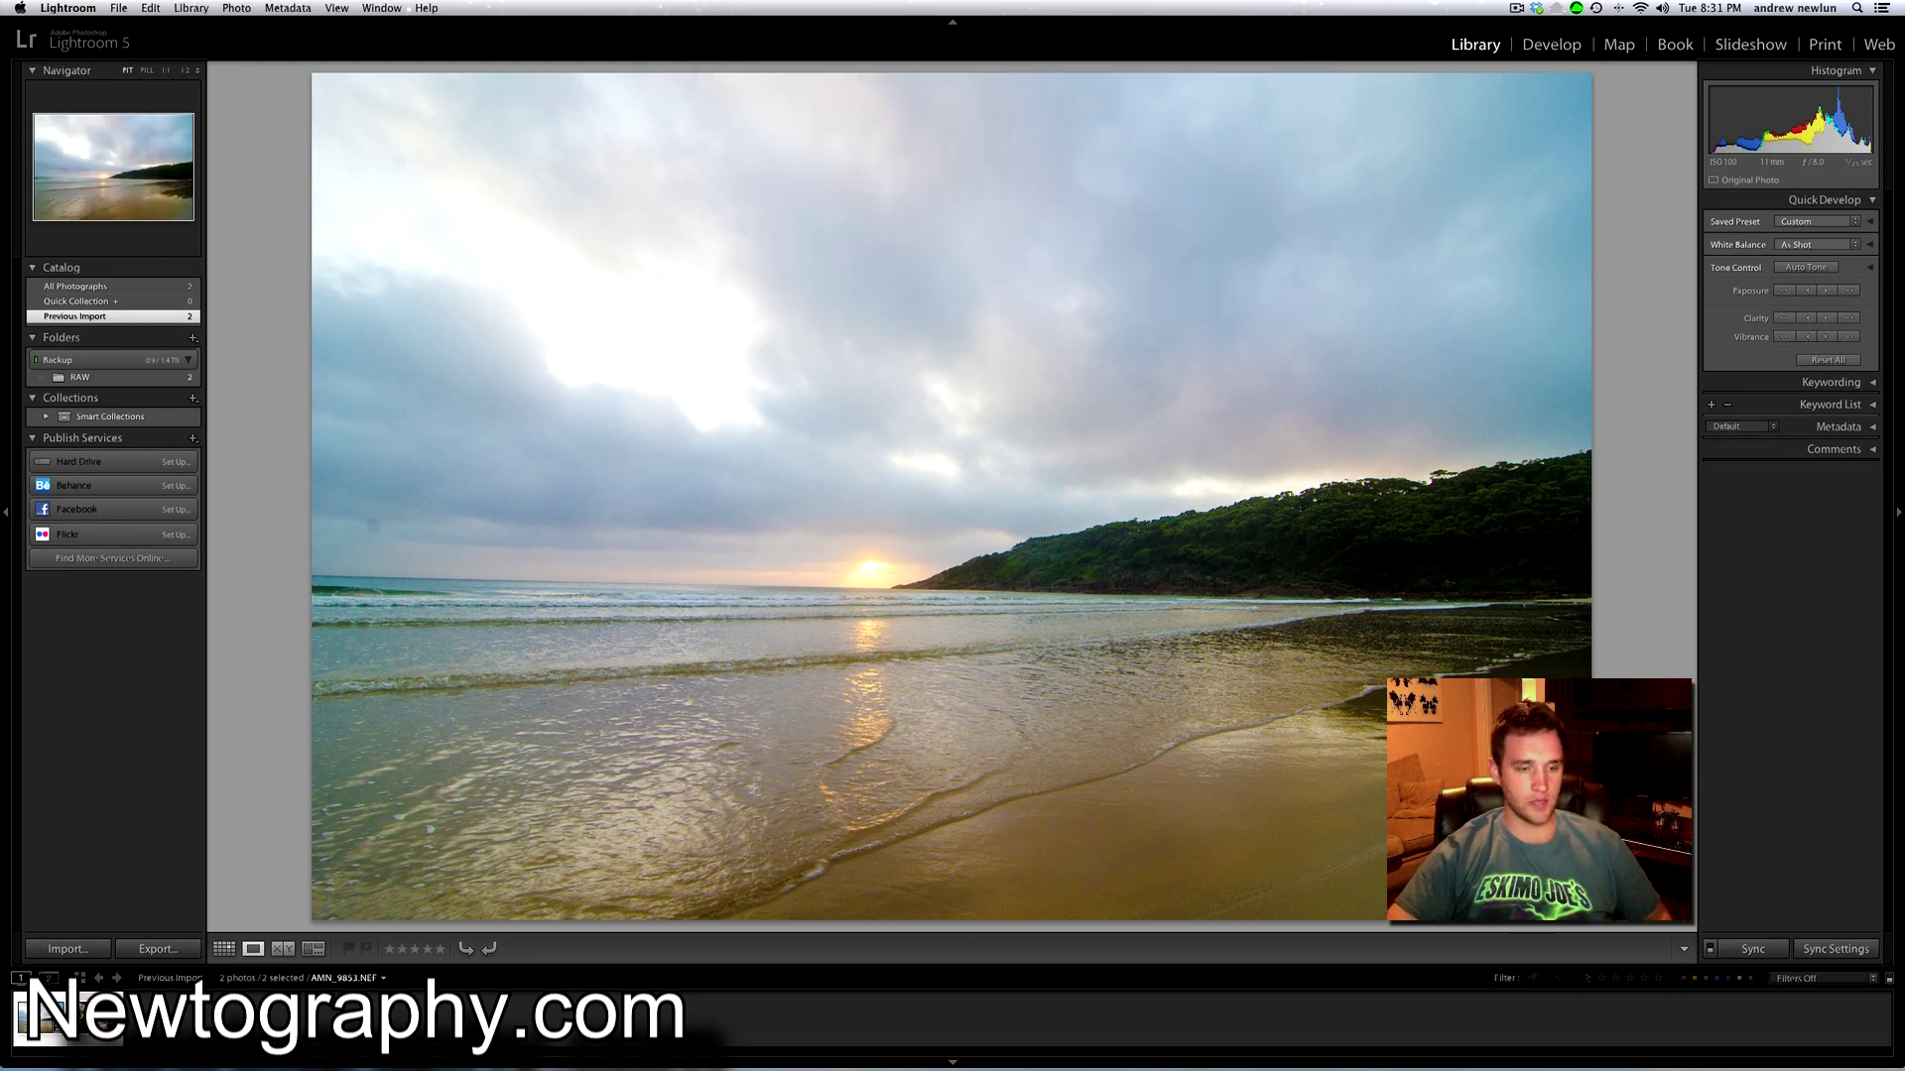
# Select only the beach photo and try different star ratings on it, ending with five stars.
pyautogui.click(64, 1017)
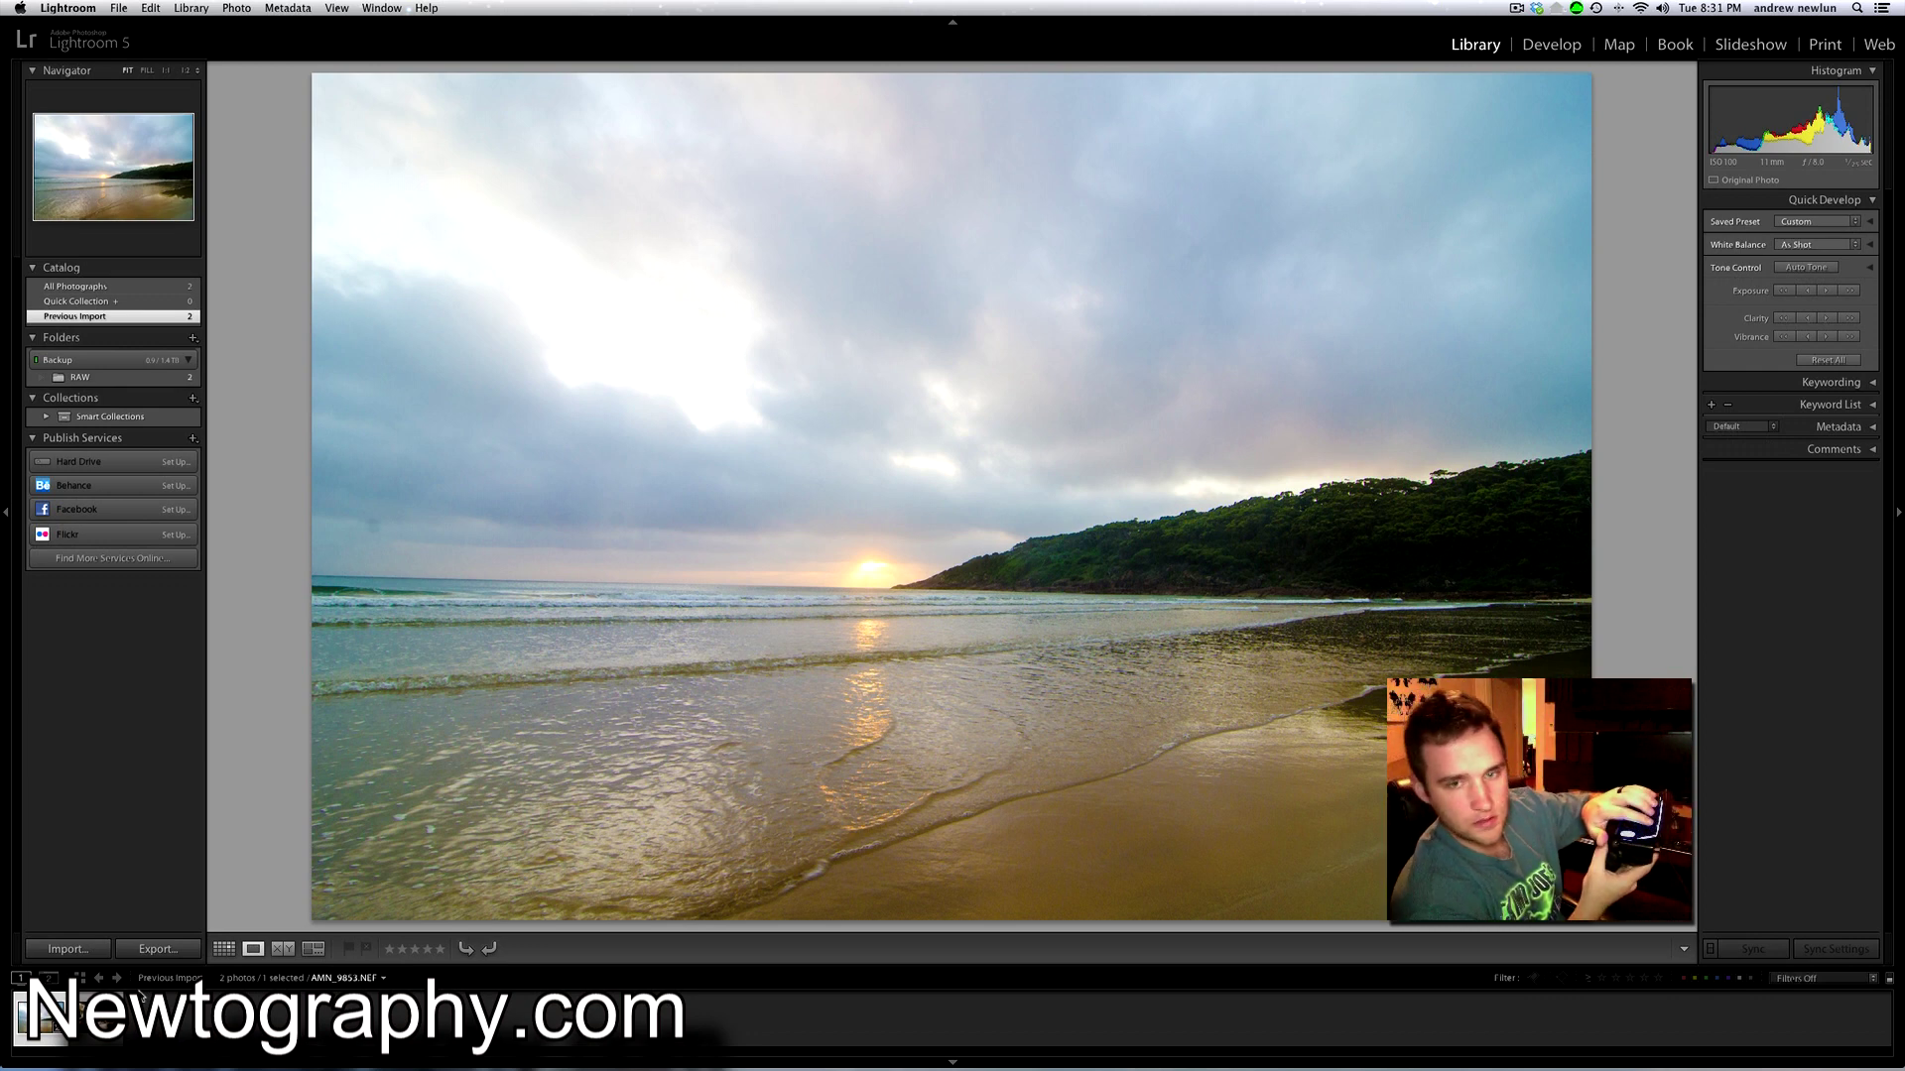
pyautogui.press('5')
pyautogui.press('3')
pyautogui.press('4')
pyautogui.press('5')
# Try flagging the beach photo as a pick, remove the flag, and switch its rating to three stars and back to five.
pyautogui.press('u')
pyautogui.press('p')
pyautogui.press('u')
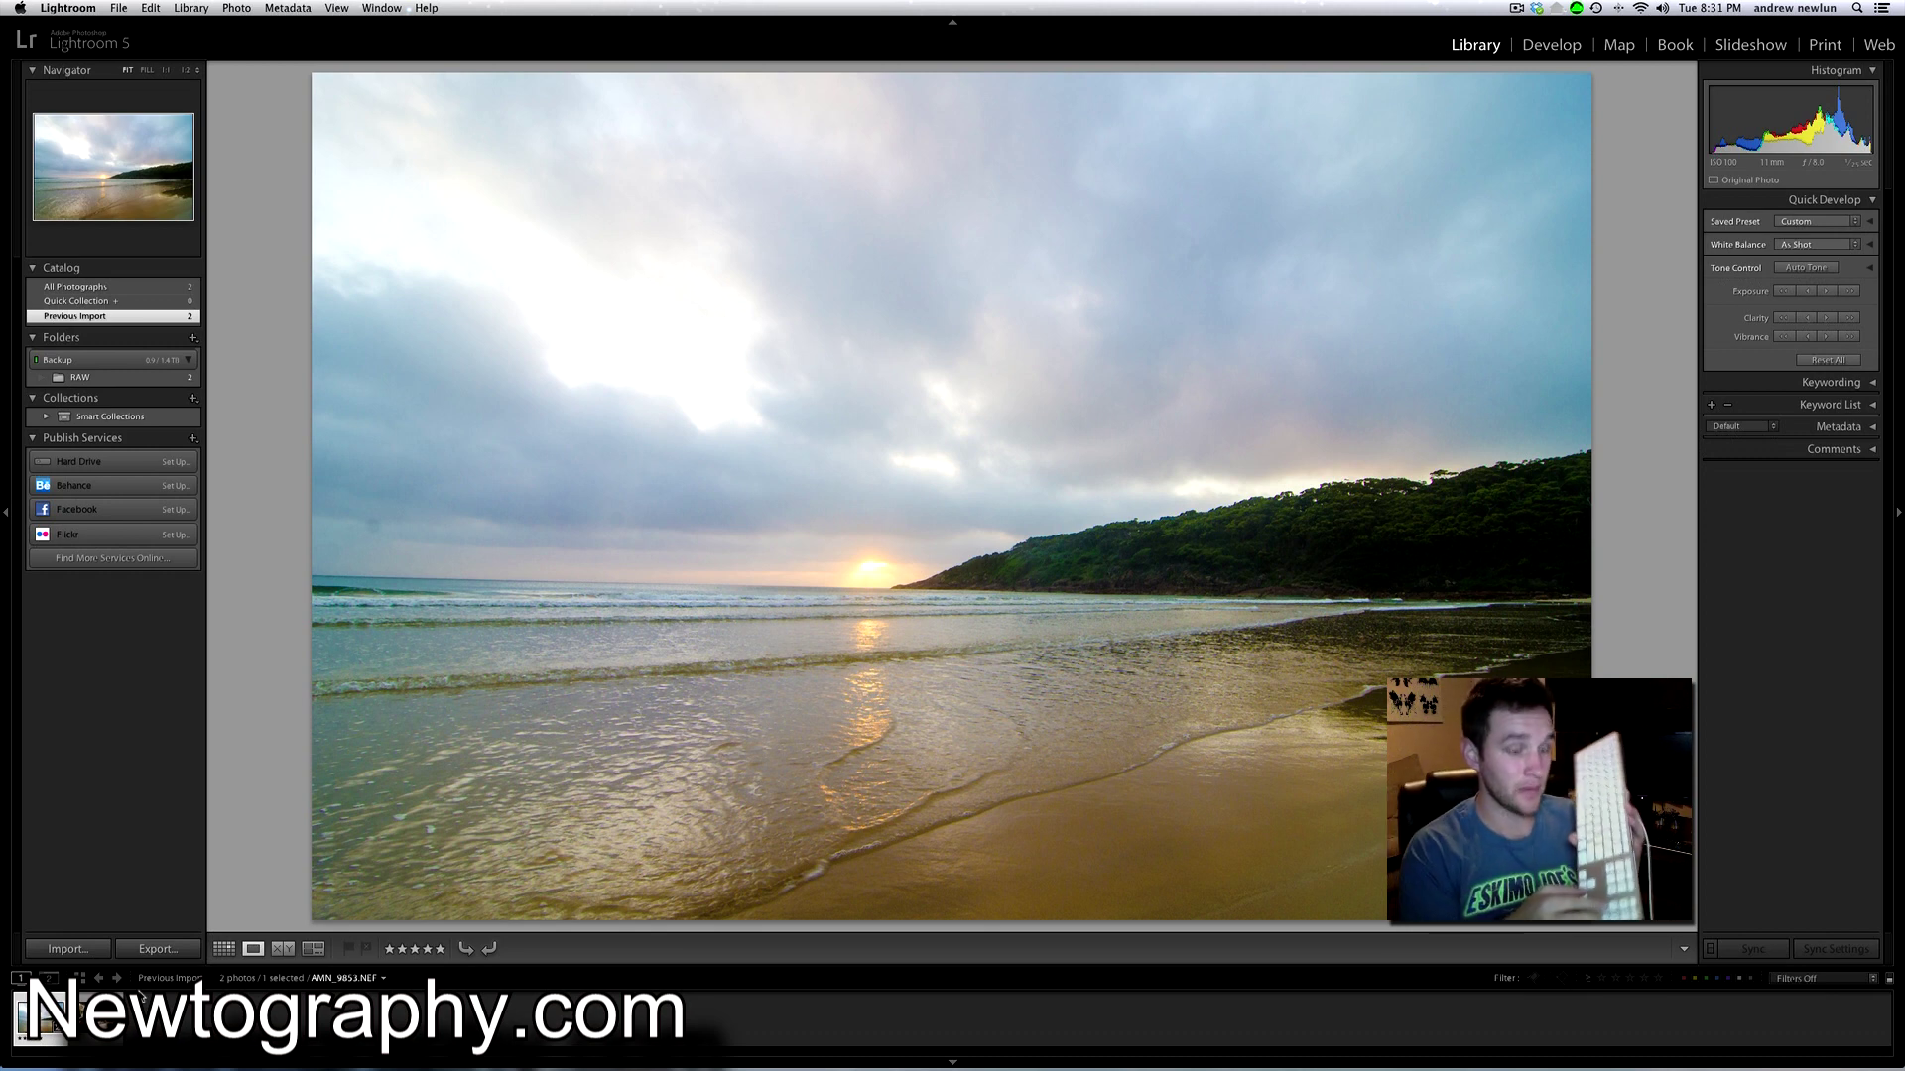
pyautogui.press('3')
pyautogui.press('5')
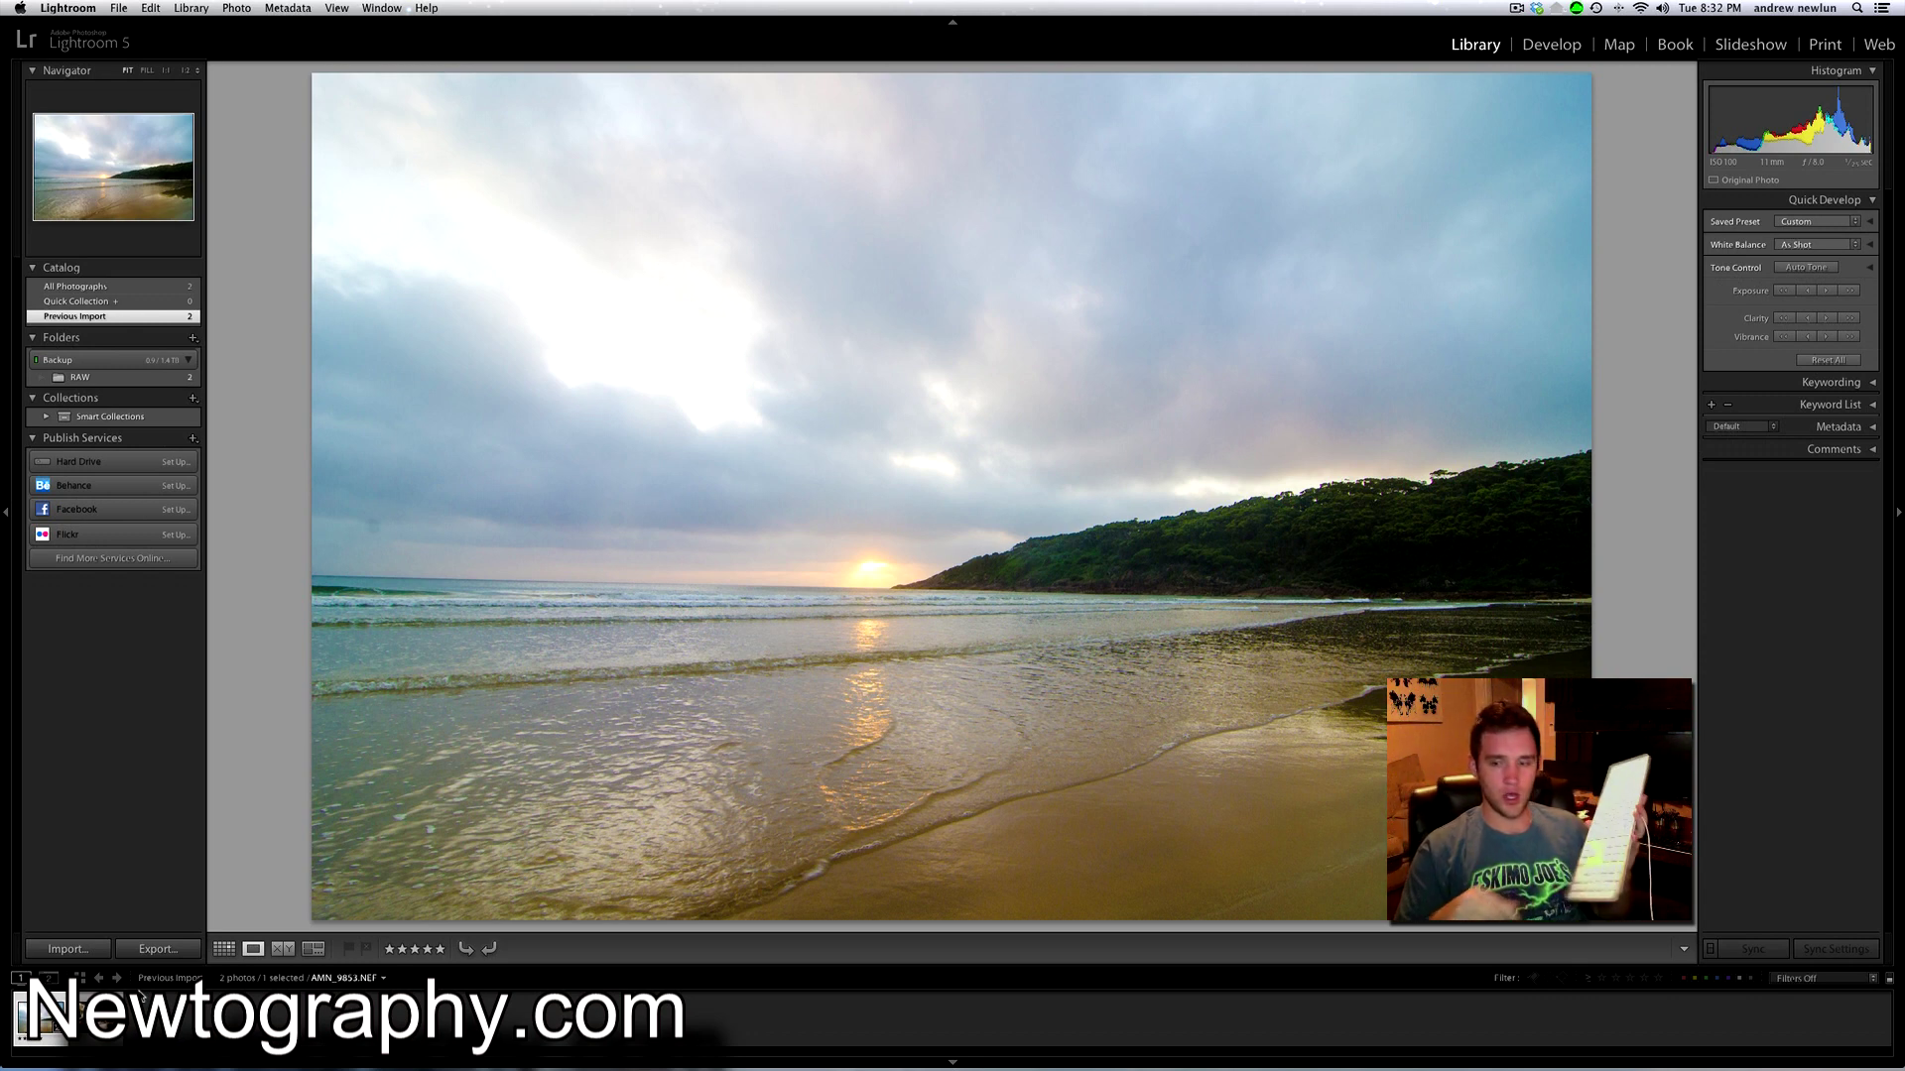
# Filter the photos to four stars and higher, and change the beach photo's rating to three and finally four stars.
pyautogui.click(1629, 980)
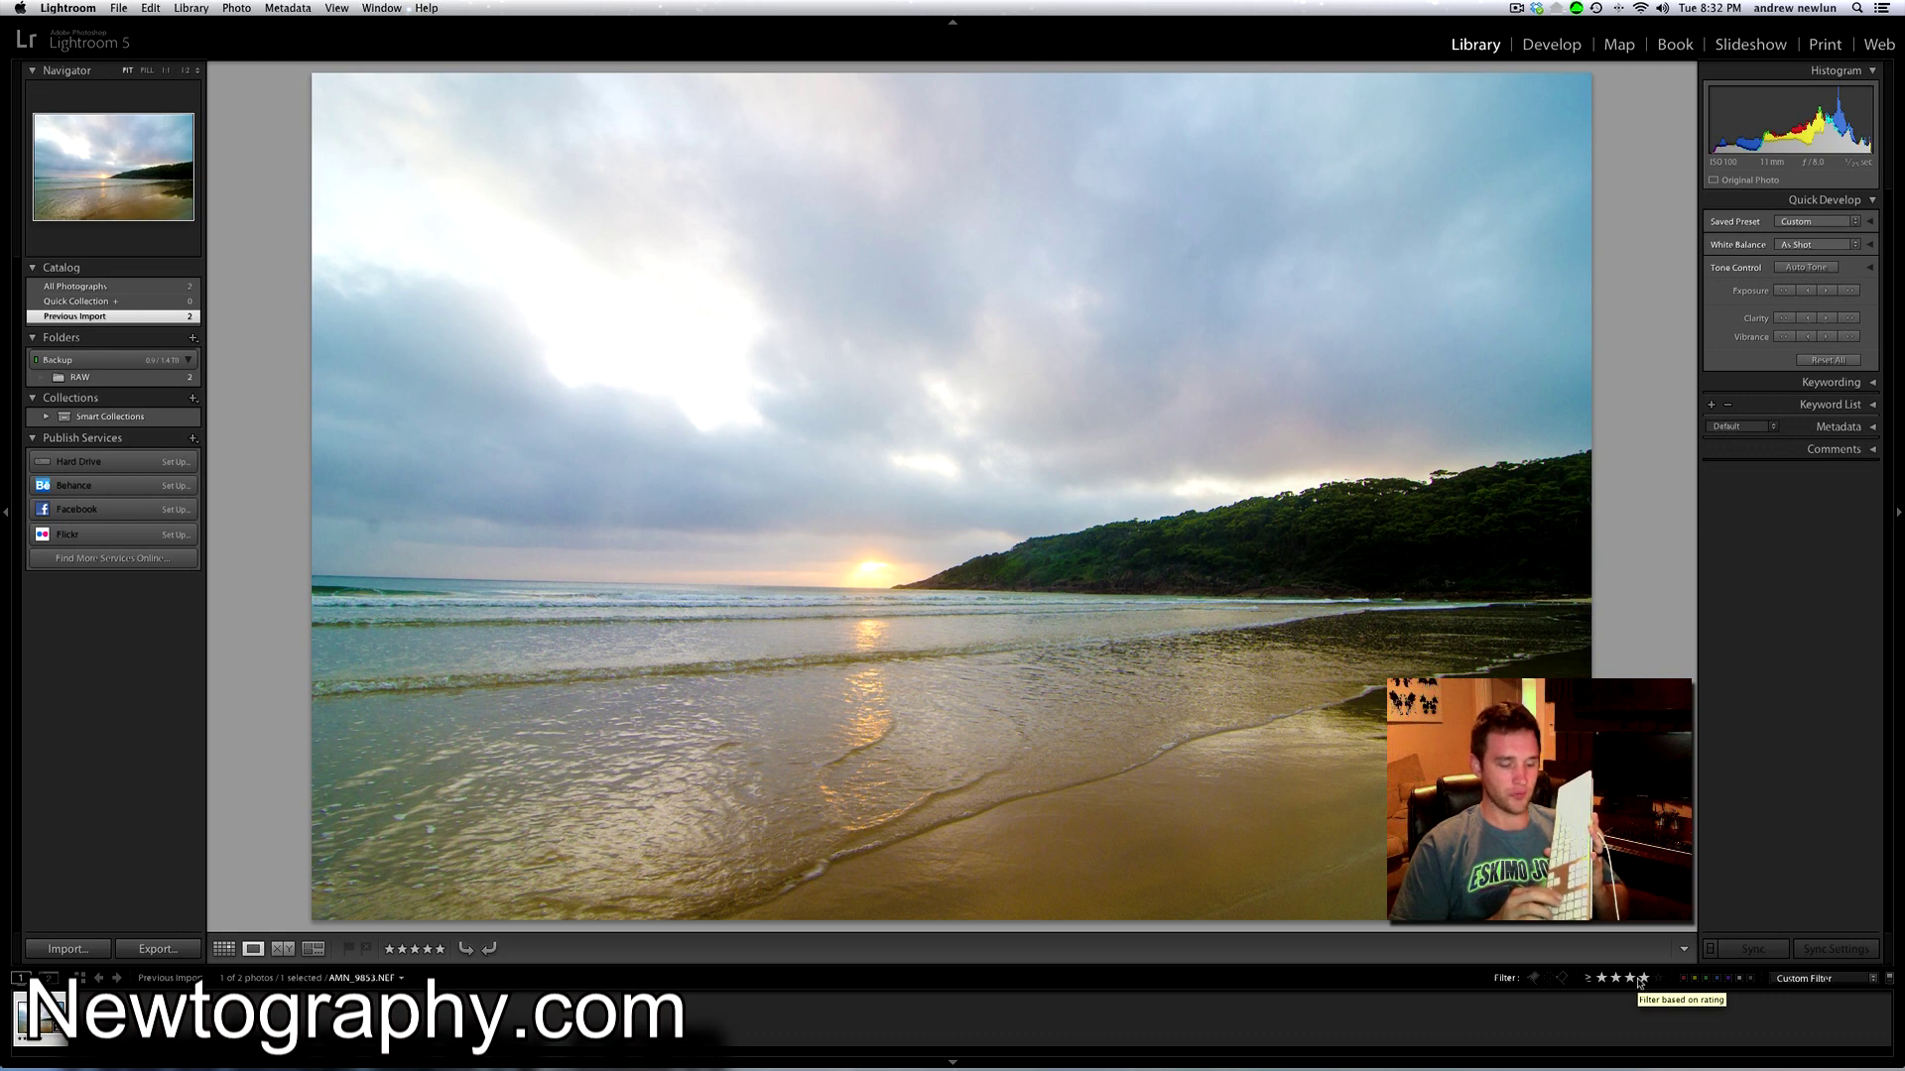
pyautogui.press('3')
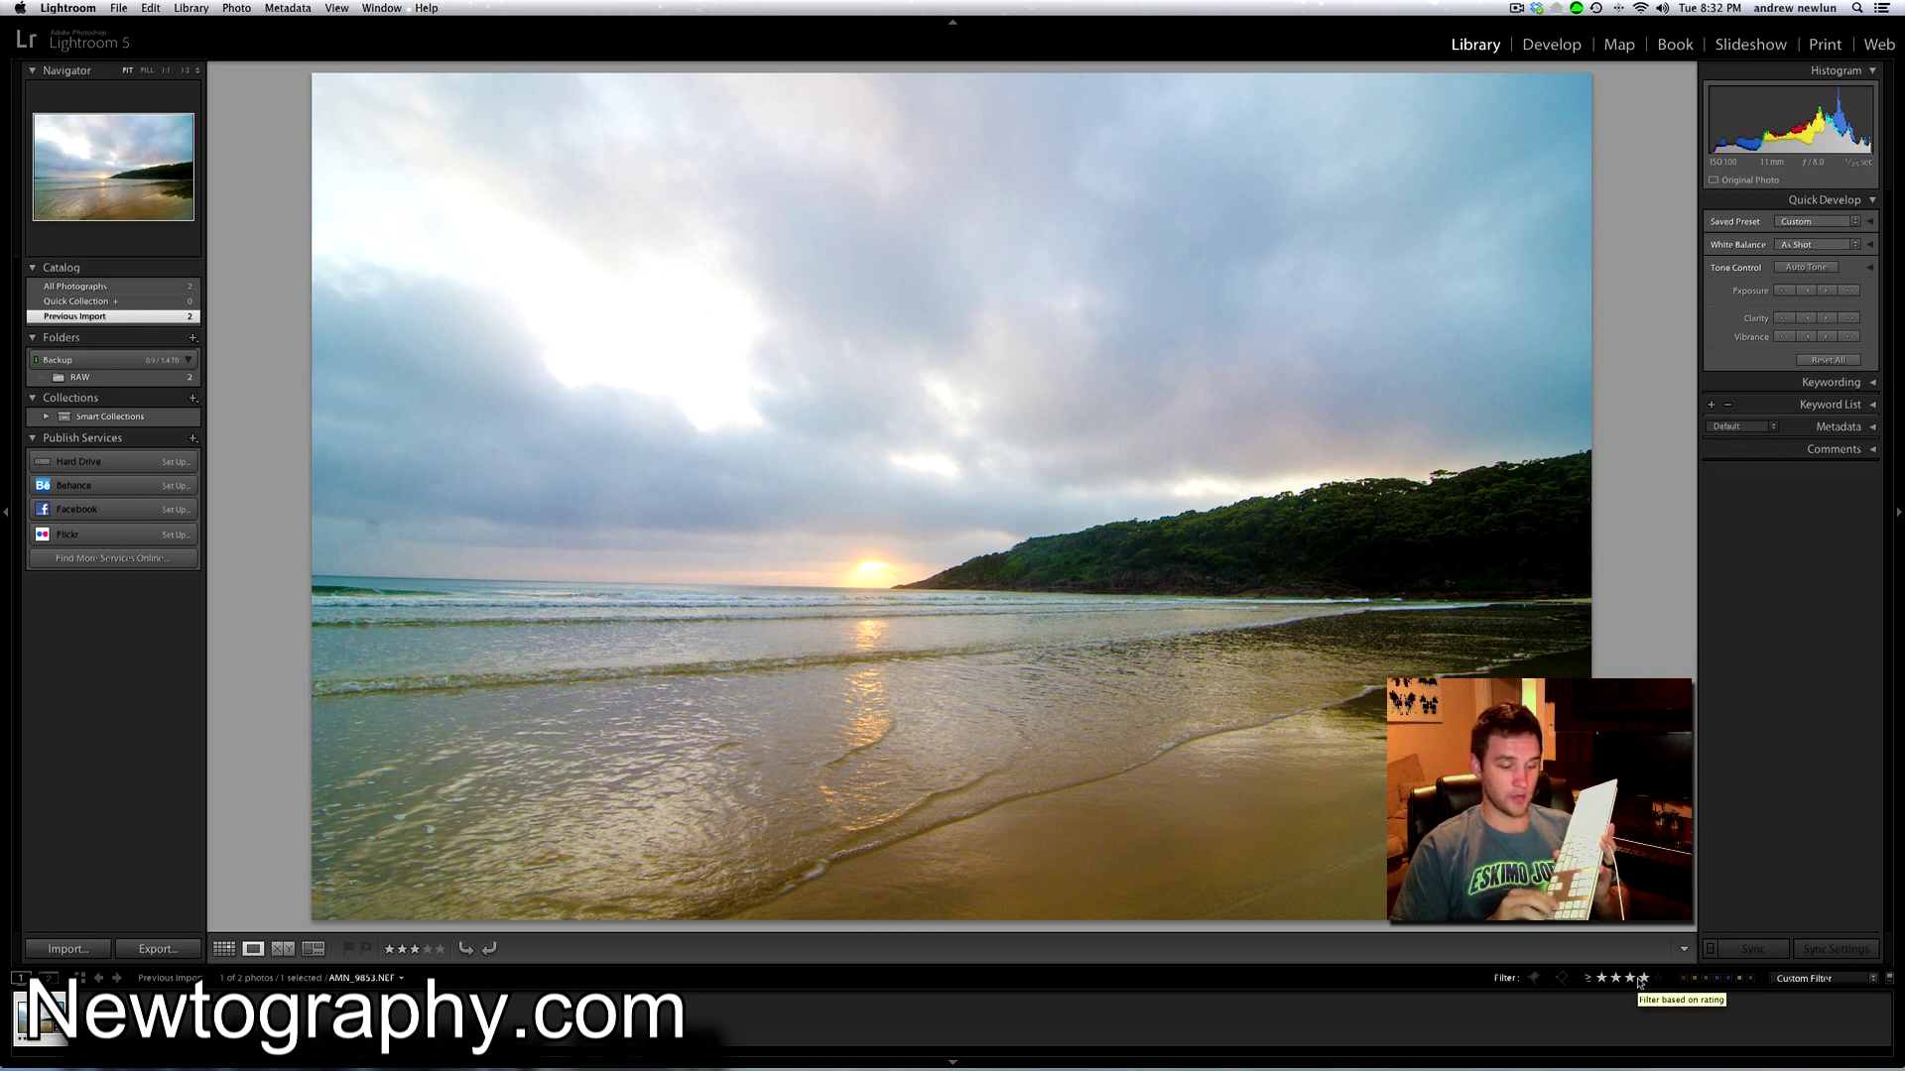
pyautogui.press('4')
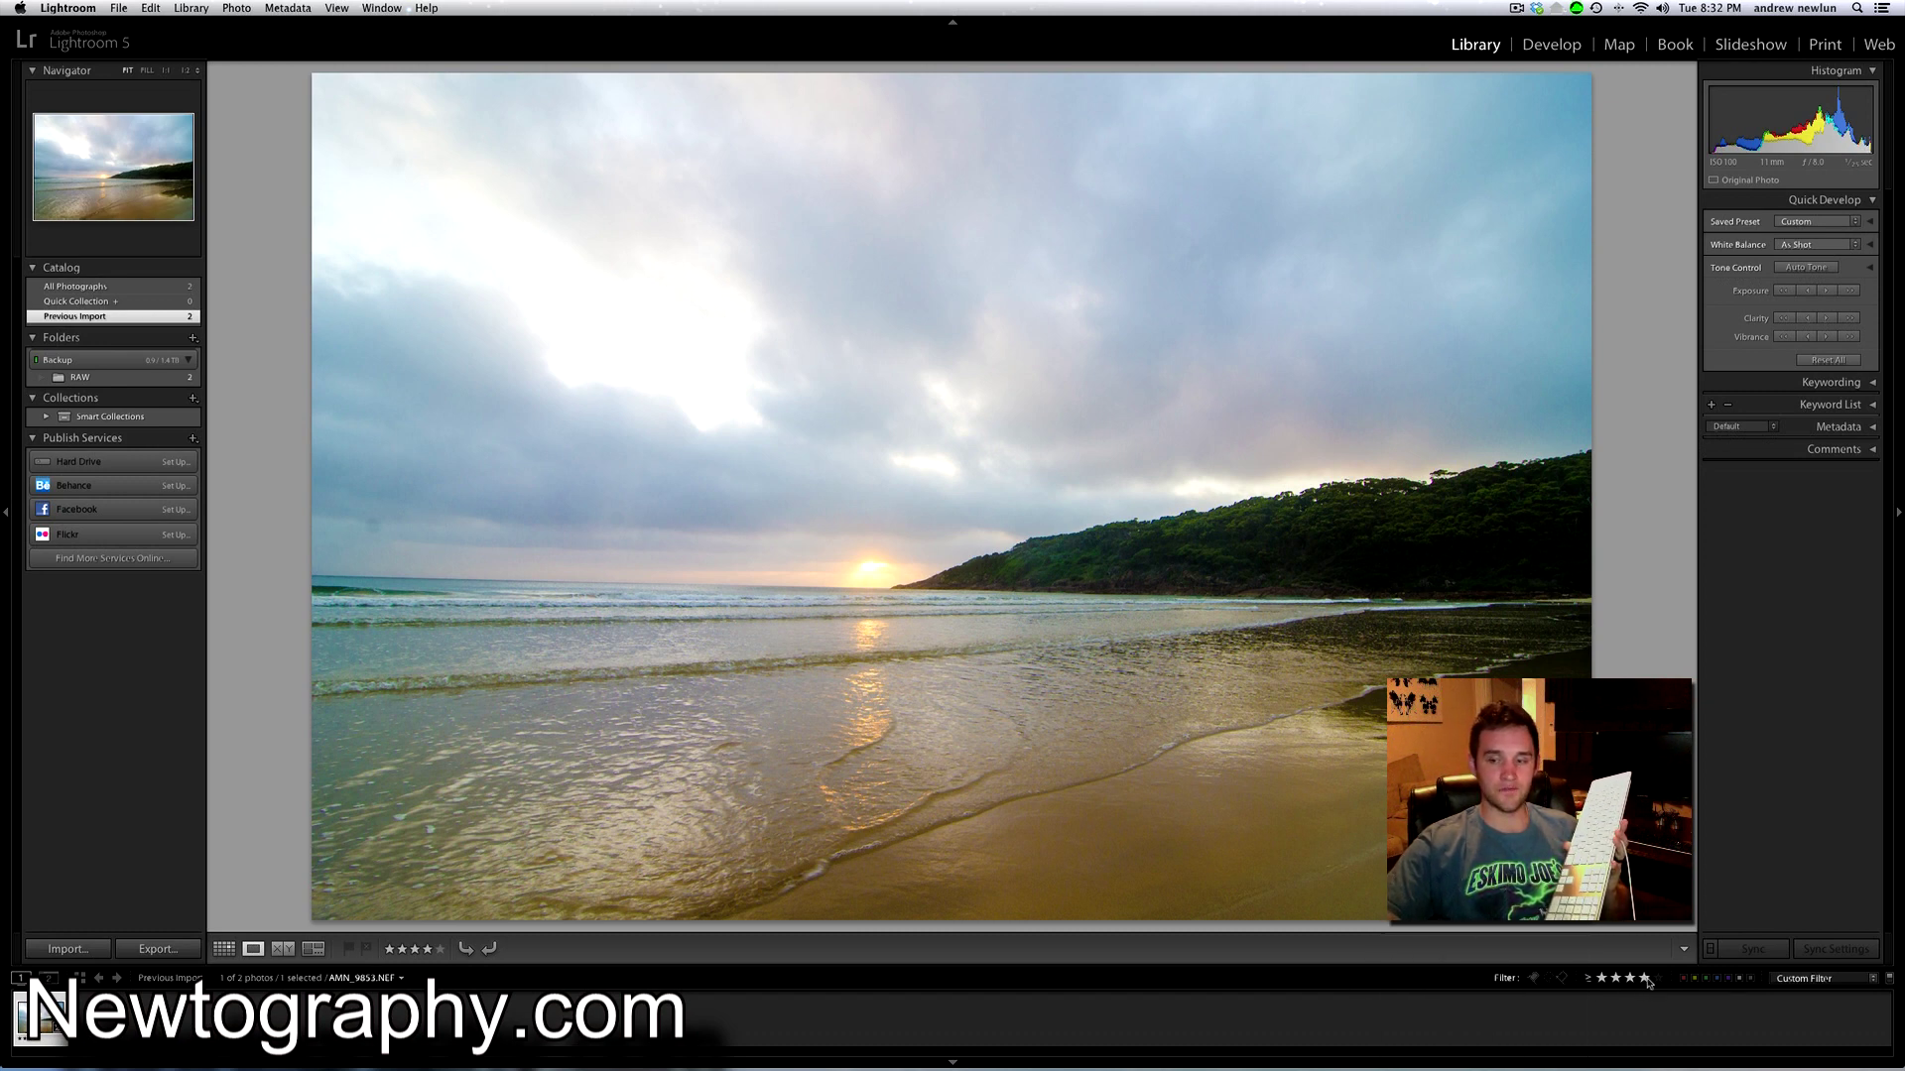
pyautogui.click(1644, 979)
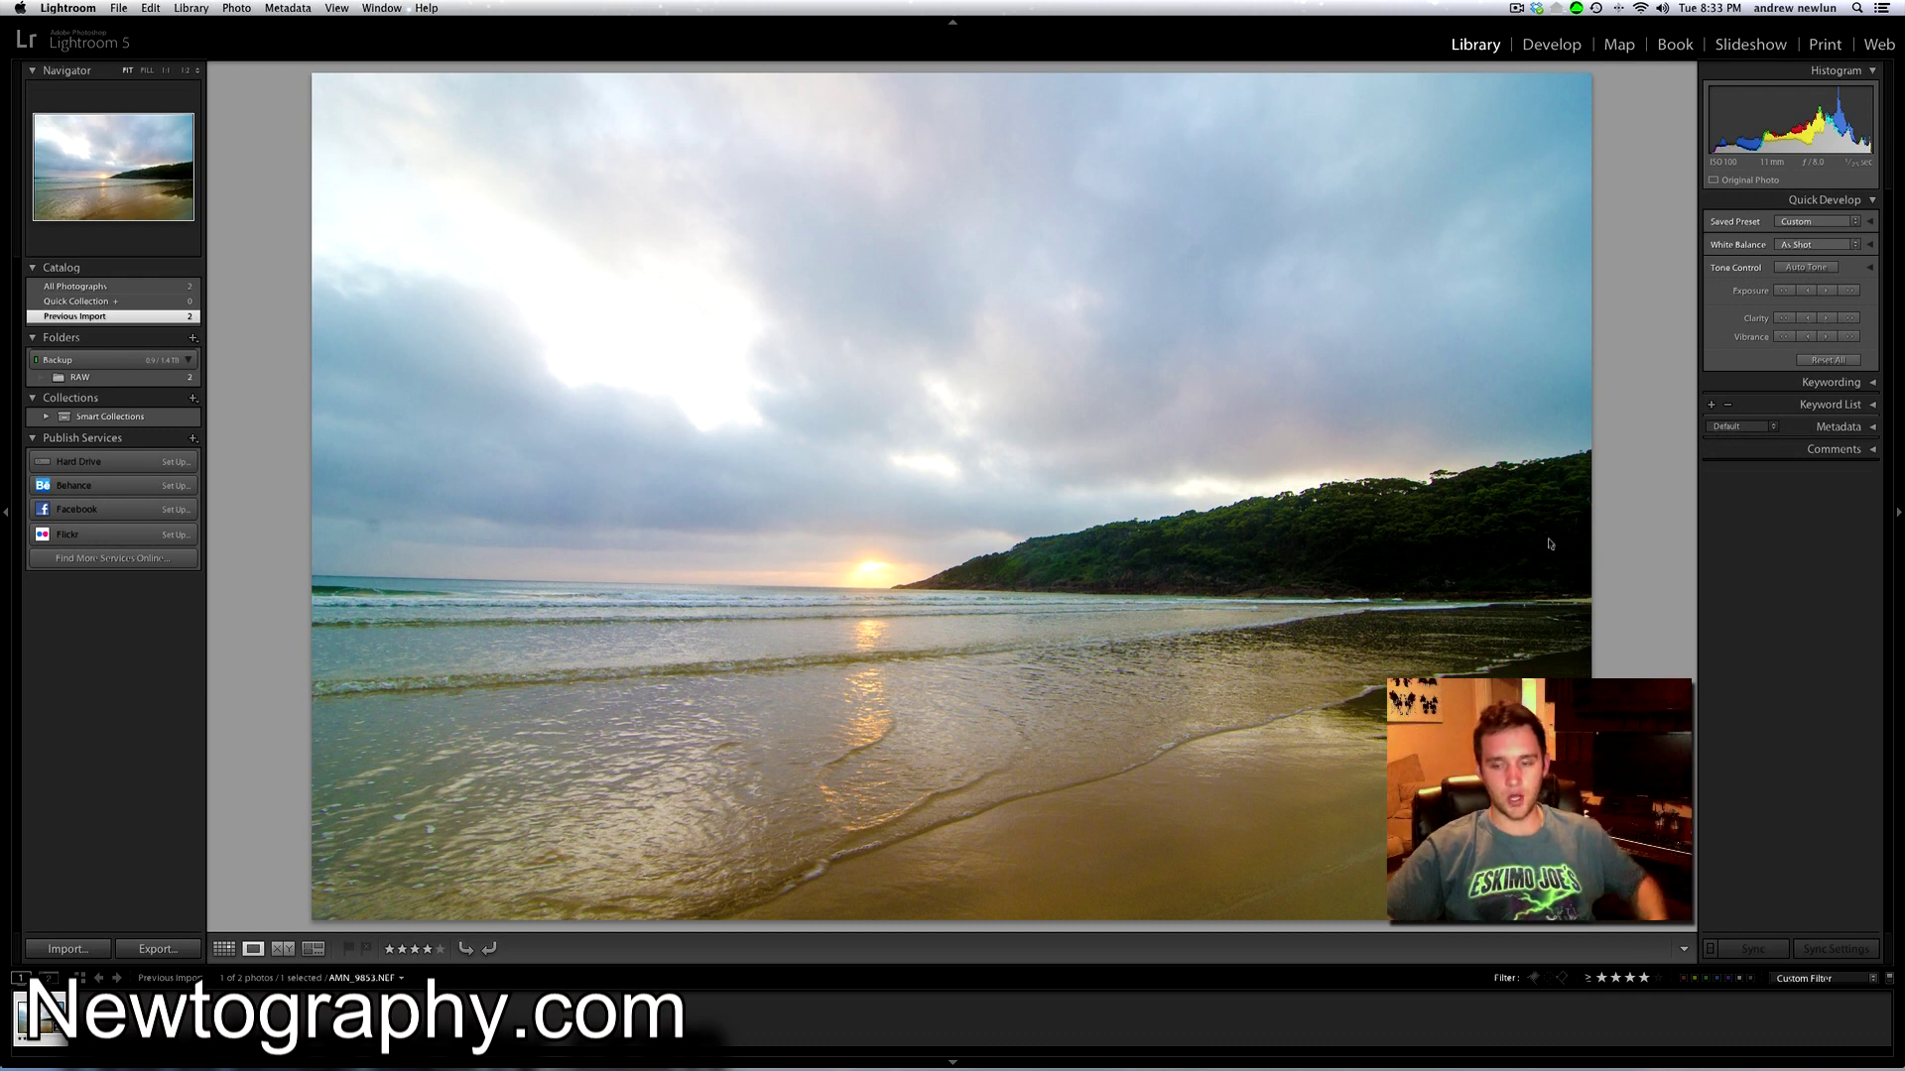
# Try the flagged-photos filter, flag the beach photo as a pick and filter to flagged photos.
pyautogui.click(1535, 979)
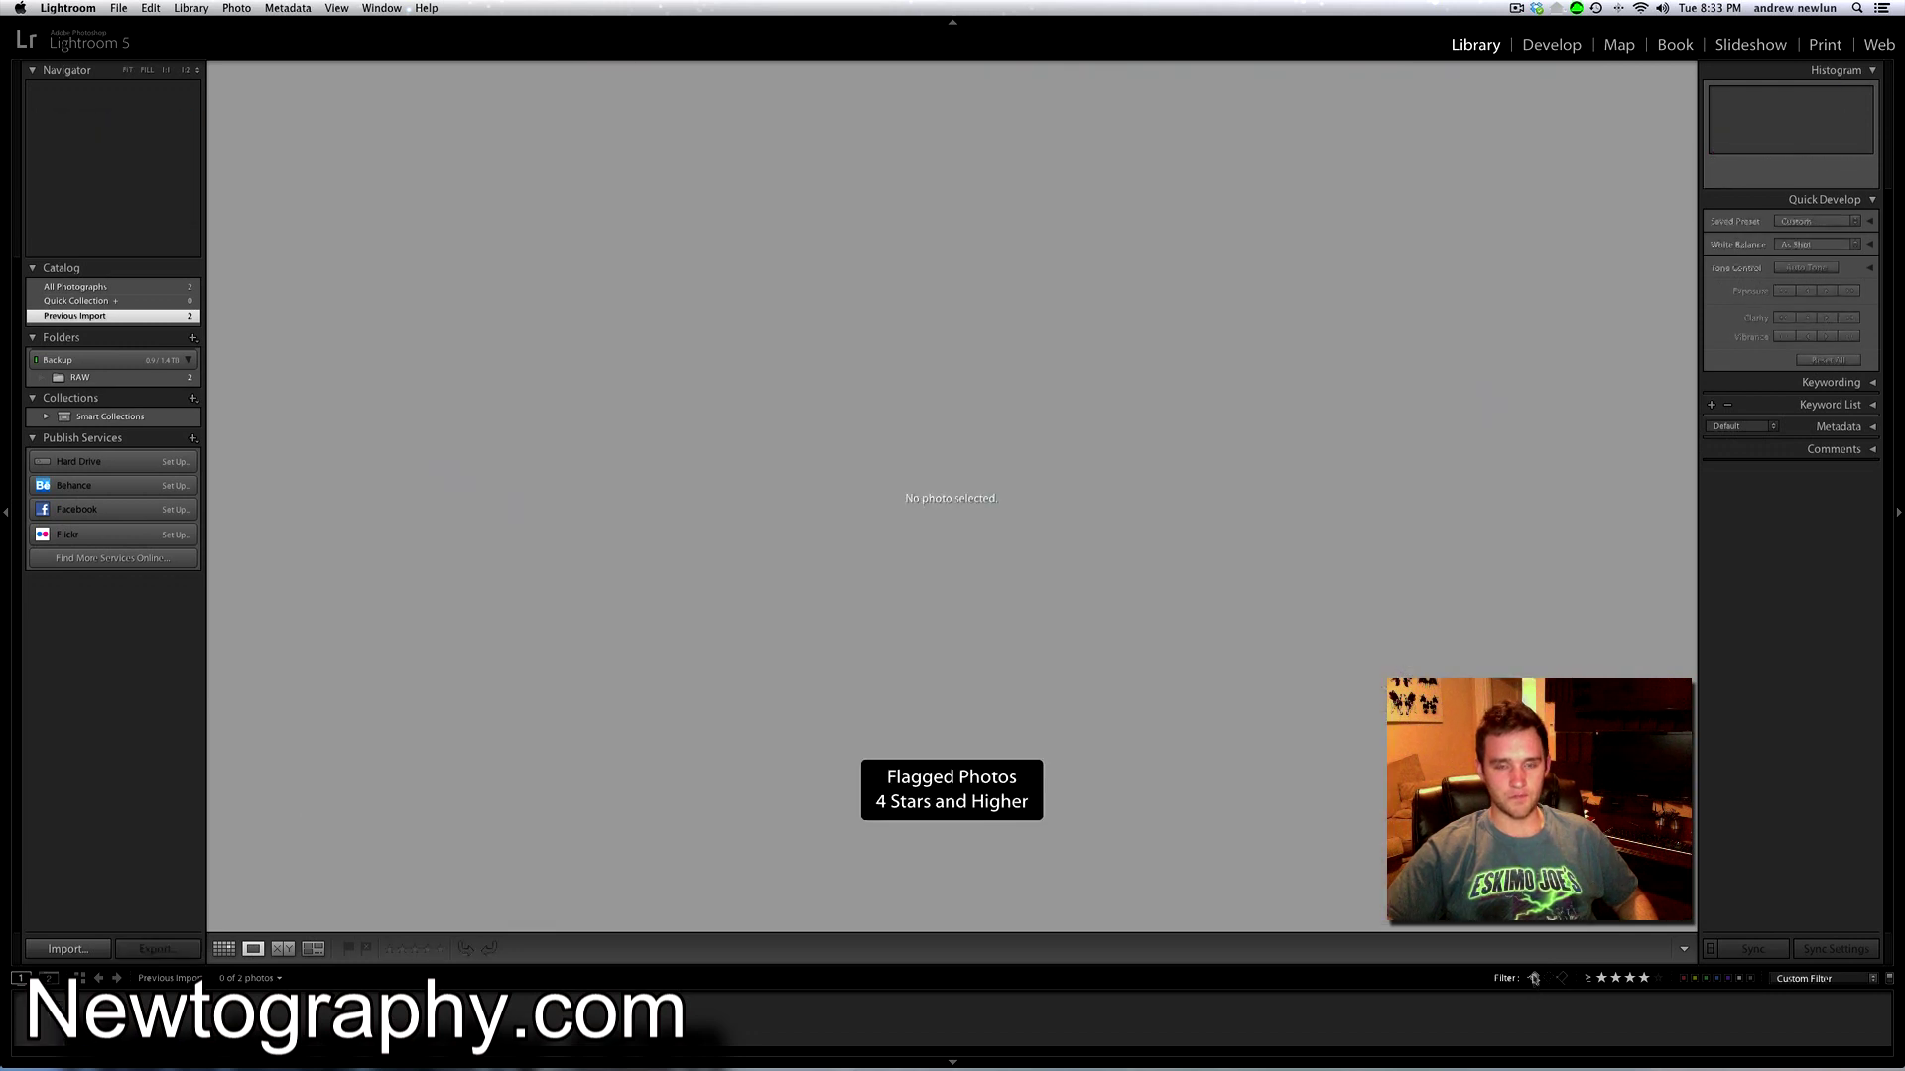
pyautogui.click(1535, 979)
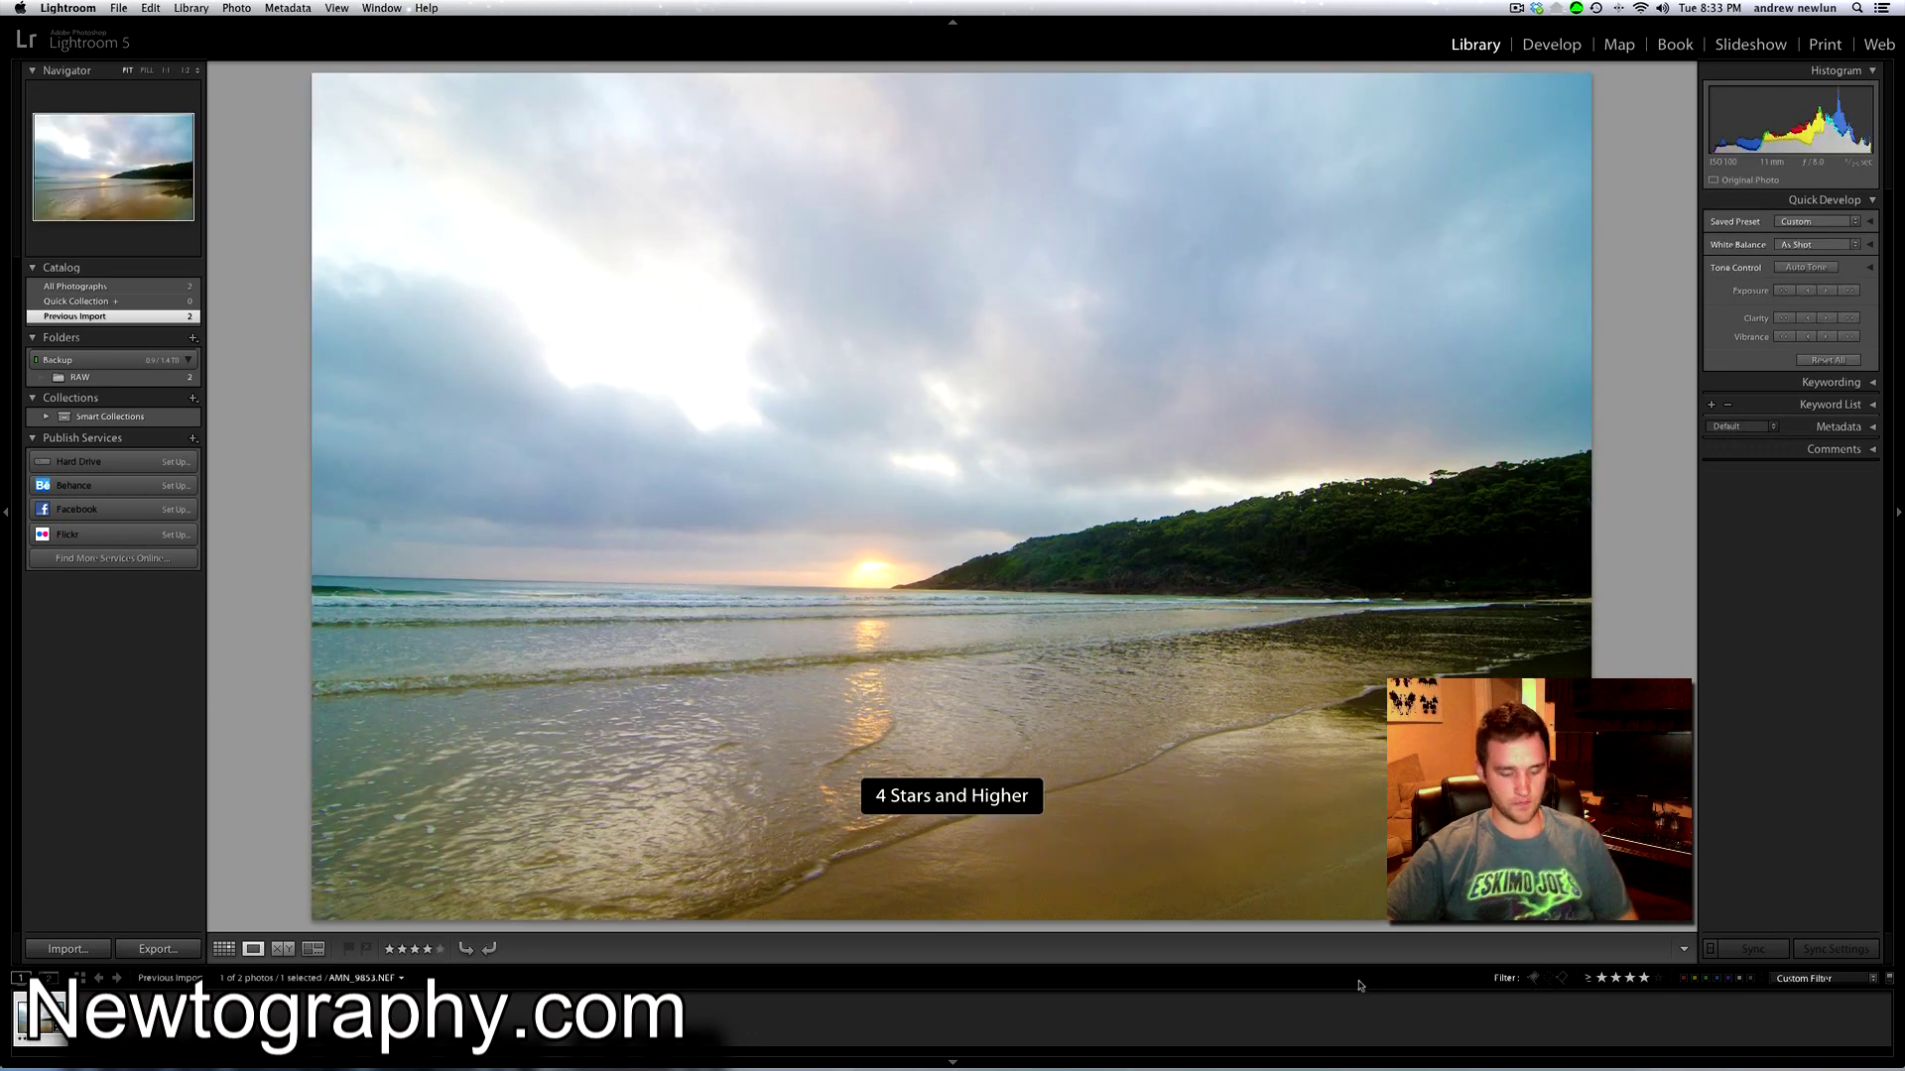
pyautogui.press('p')
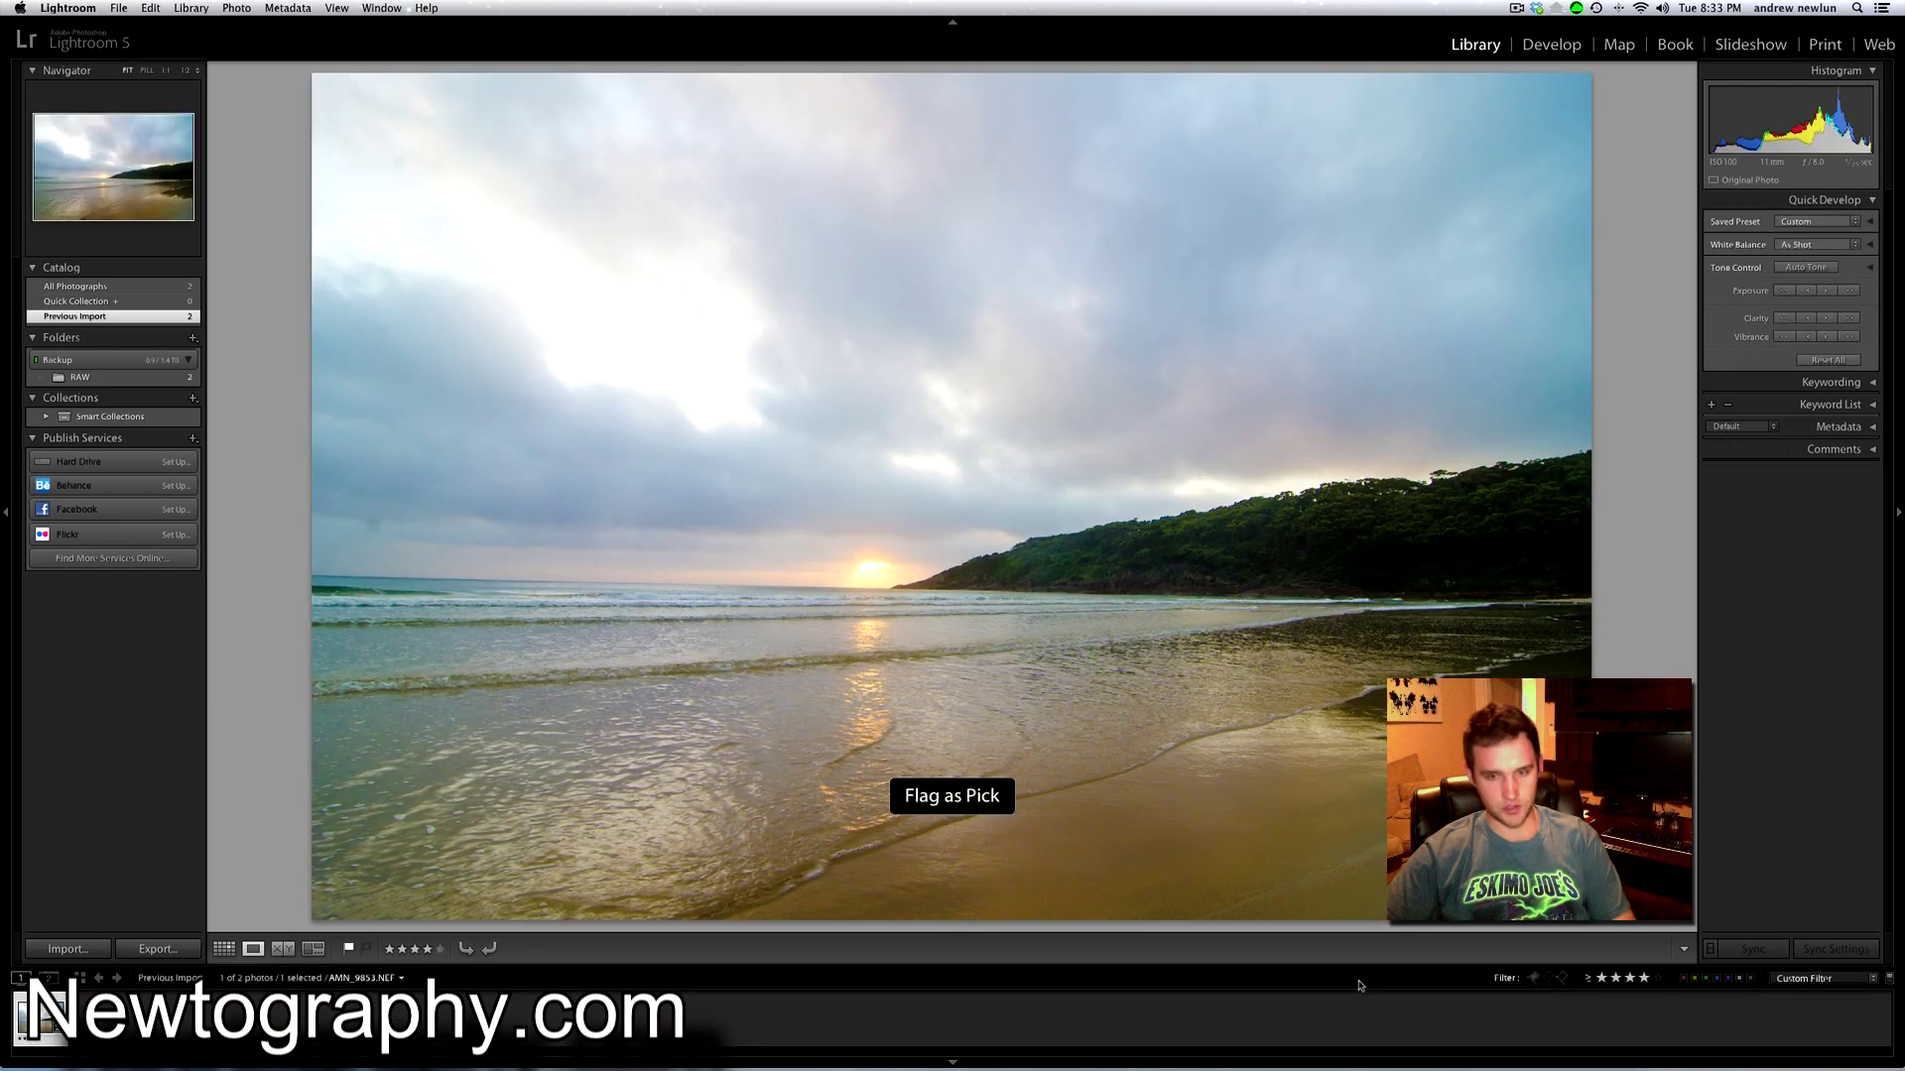
pyautogui.click(1536, 979)
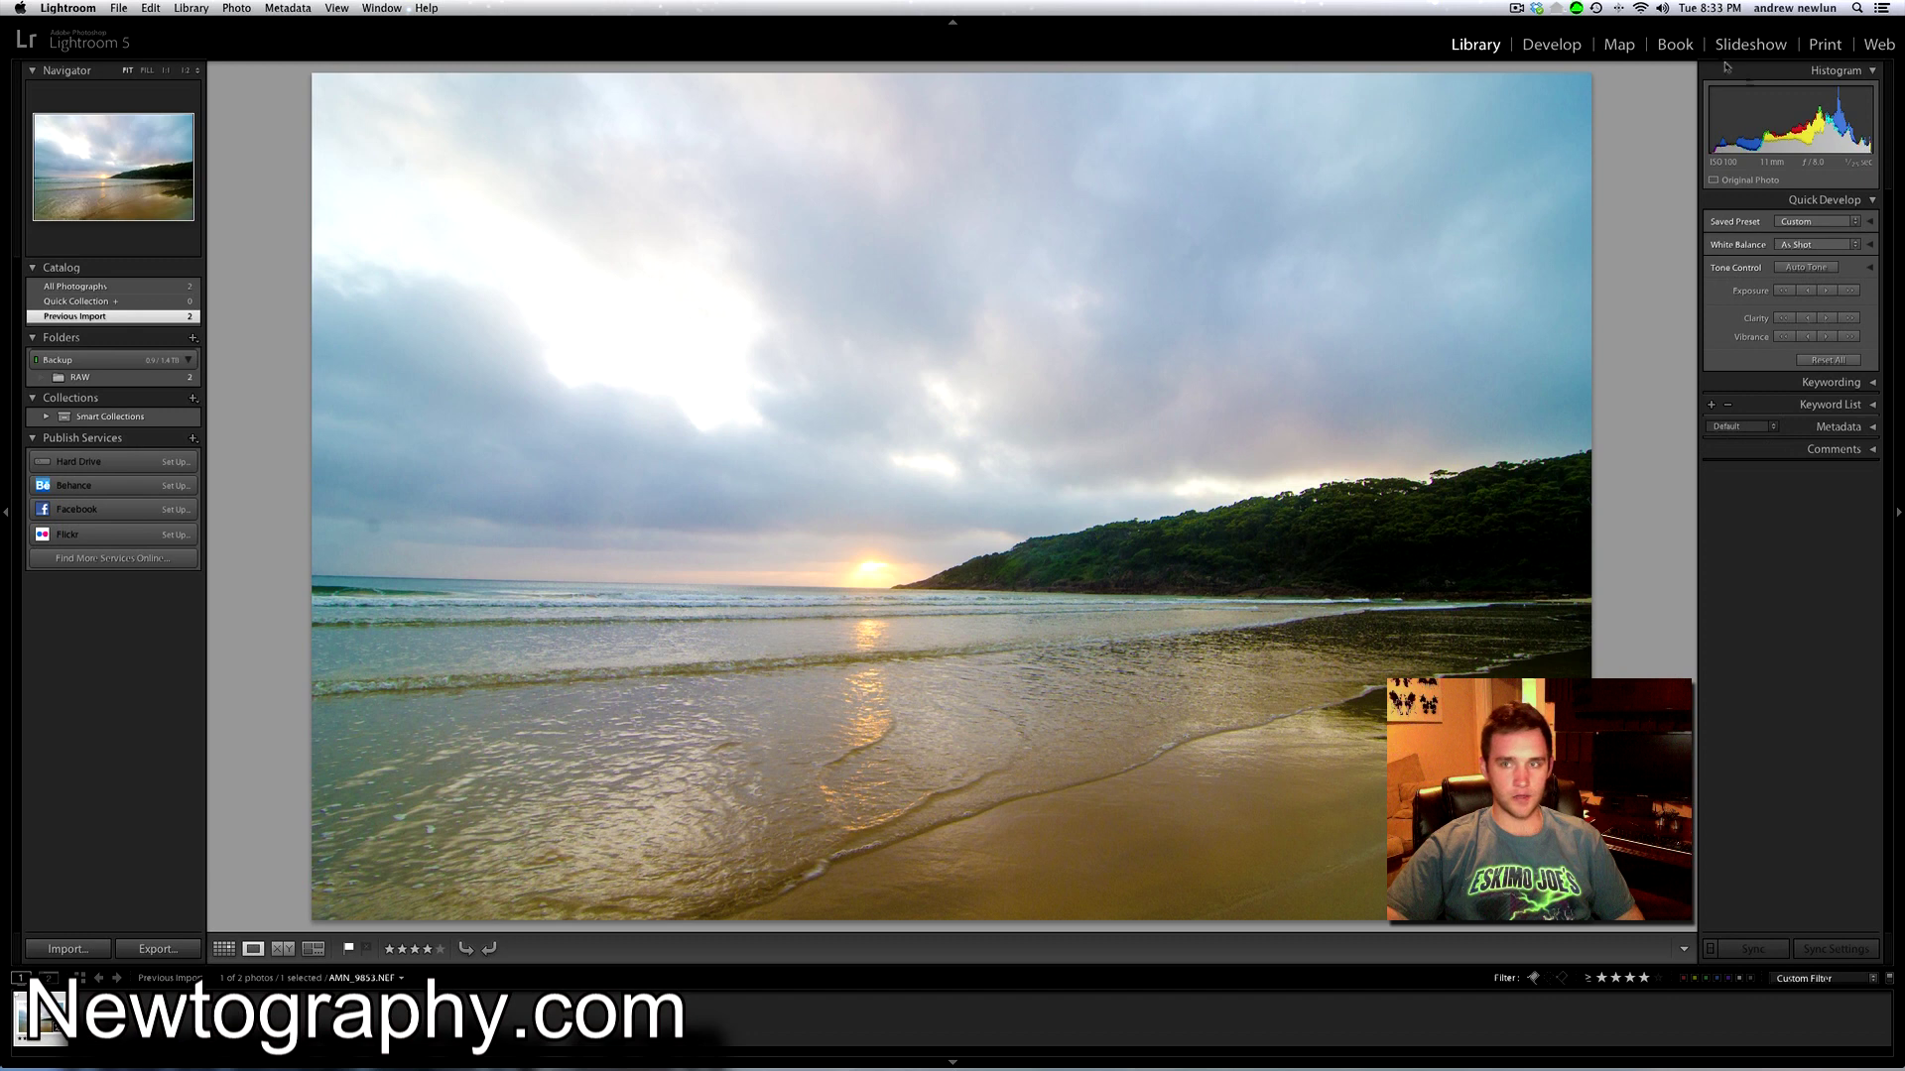
# Show the photos in Grid view, look at the beach photo's context options and clear the flag and rating filters.
pyautogui.click(226, 950)
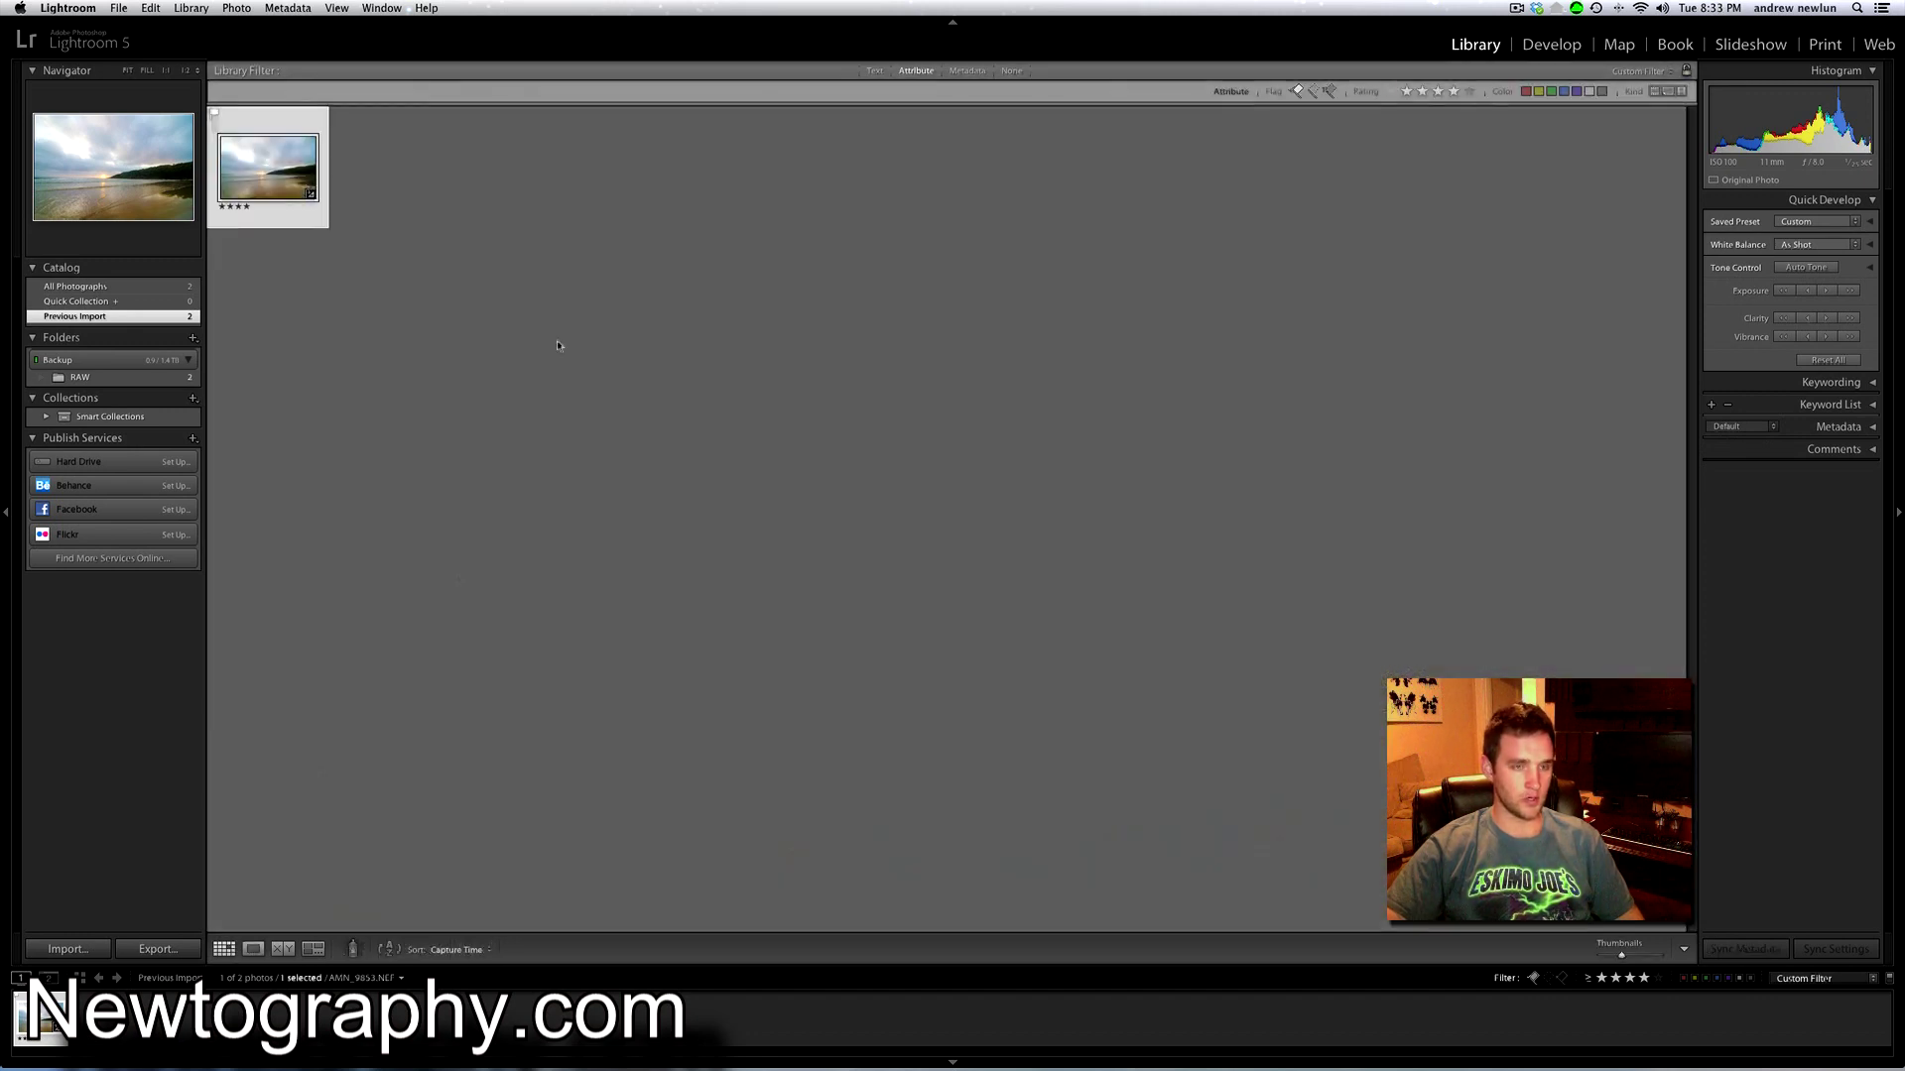
pyautogui.rightClick(236, 162)
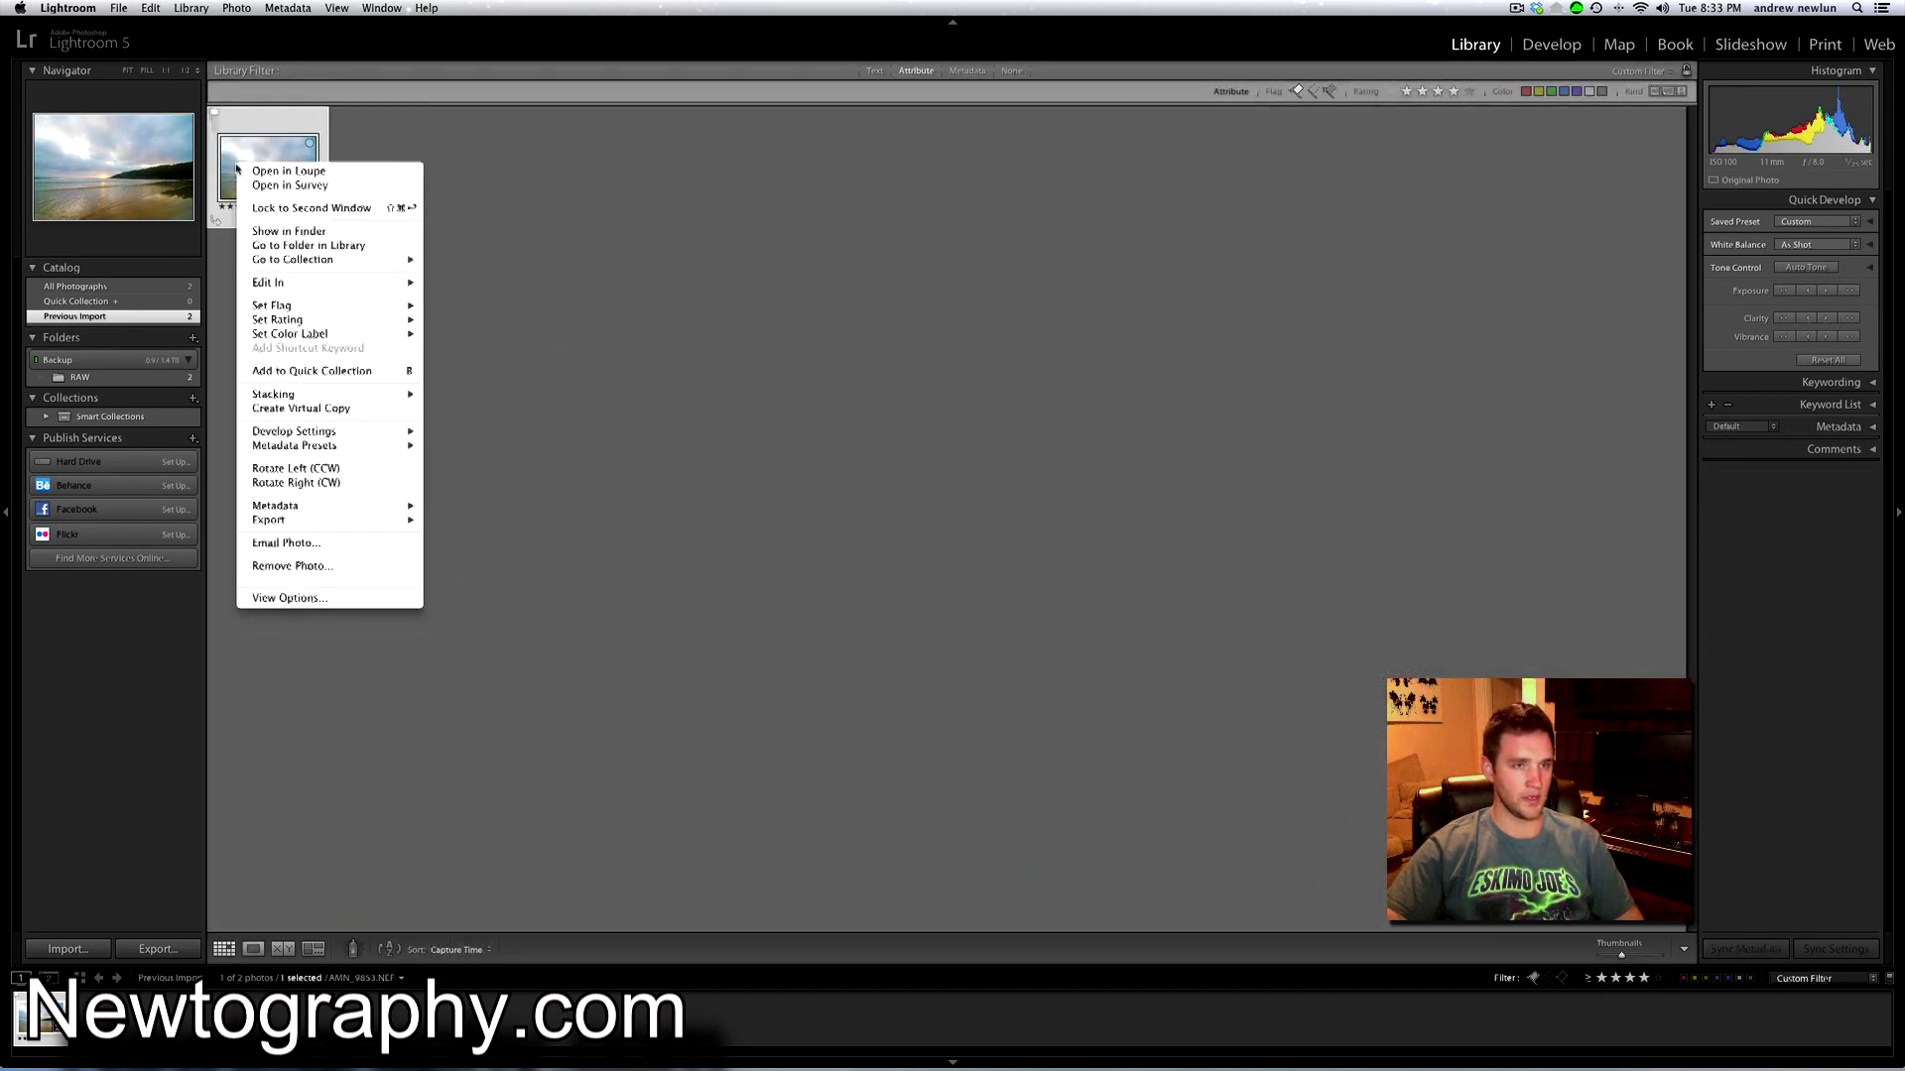
pyautogui.moveTo(363, 522)
pyautogui.click(794, 416)
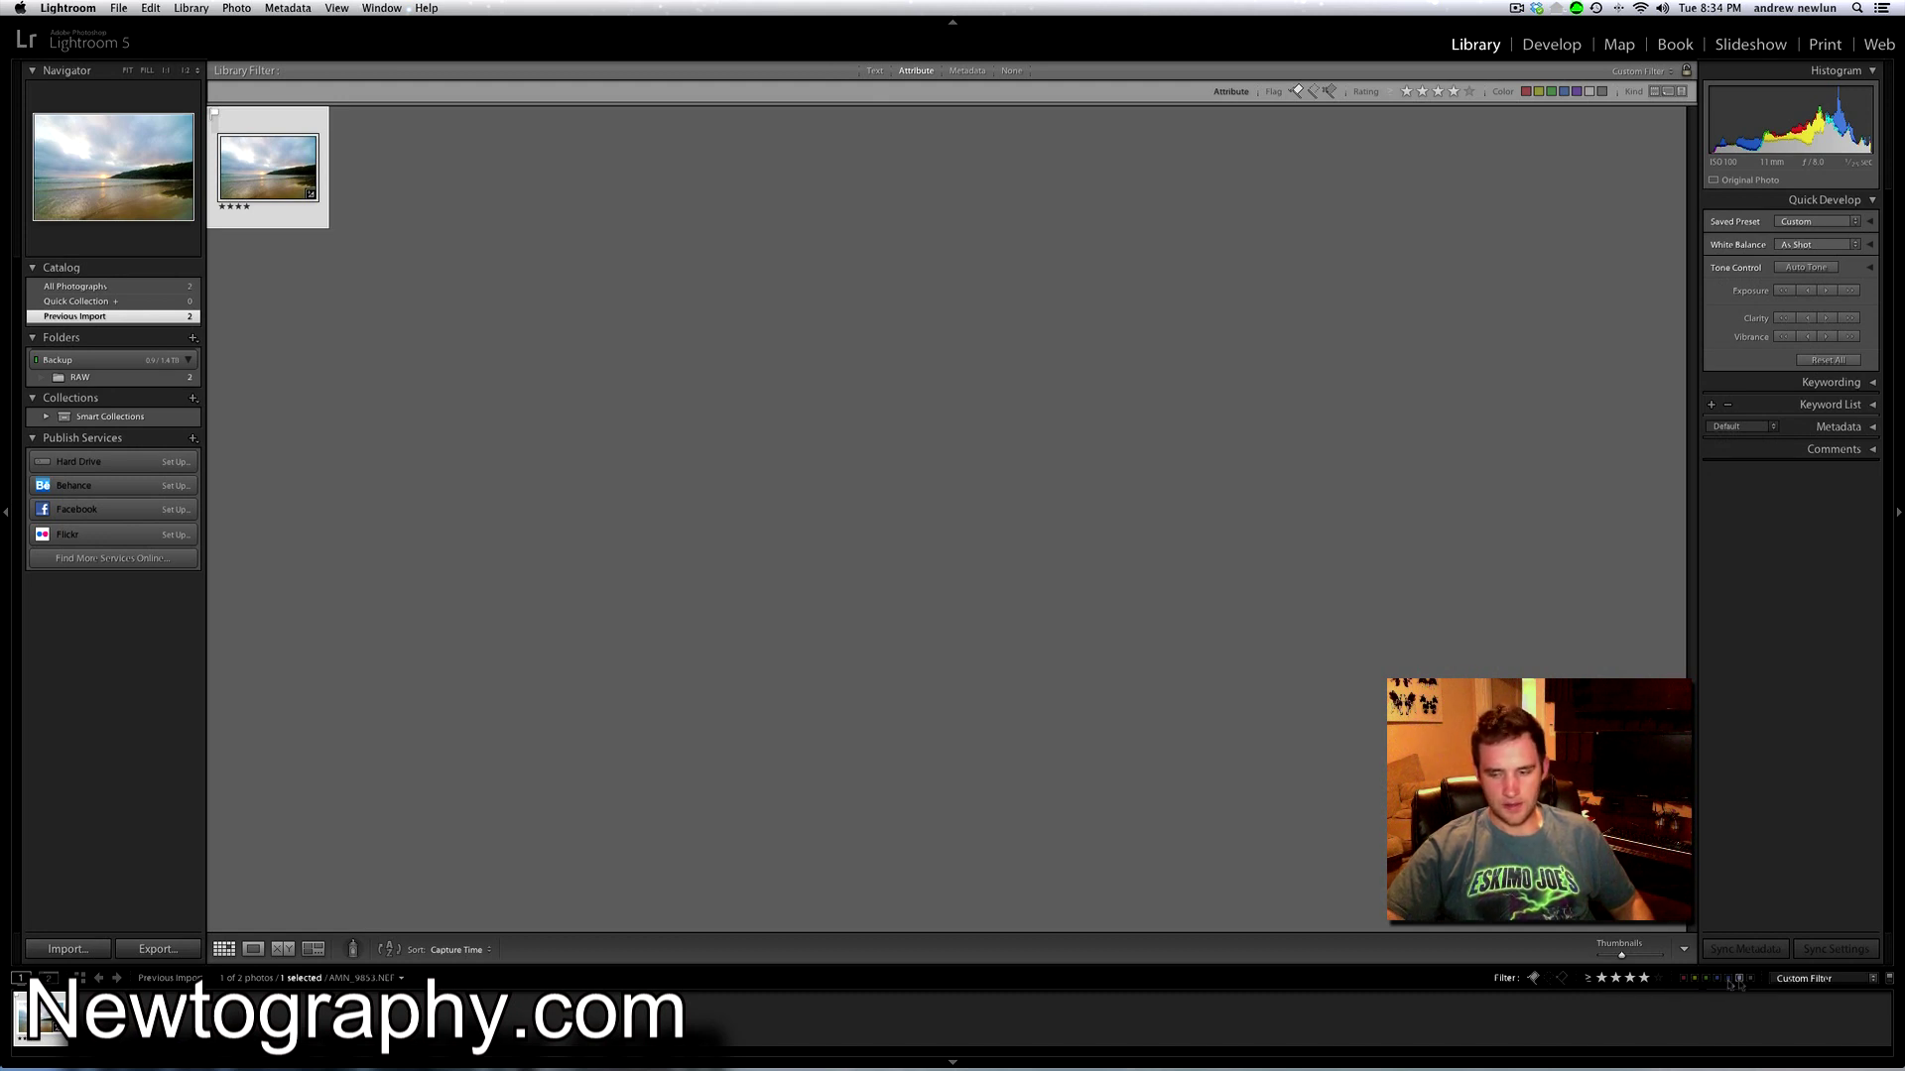
pyautogui.click(1647, 982)
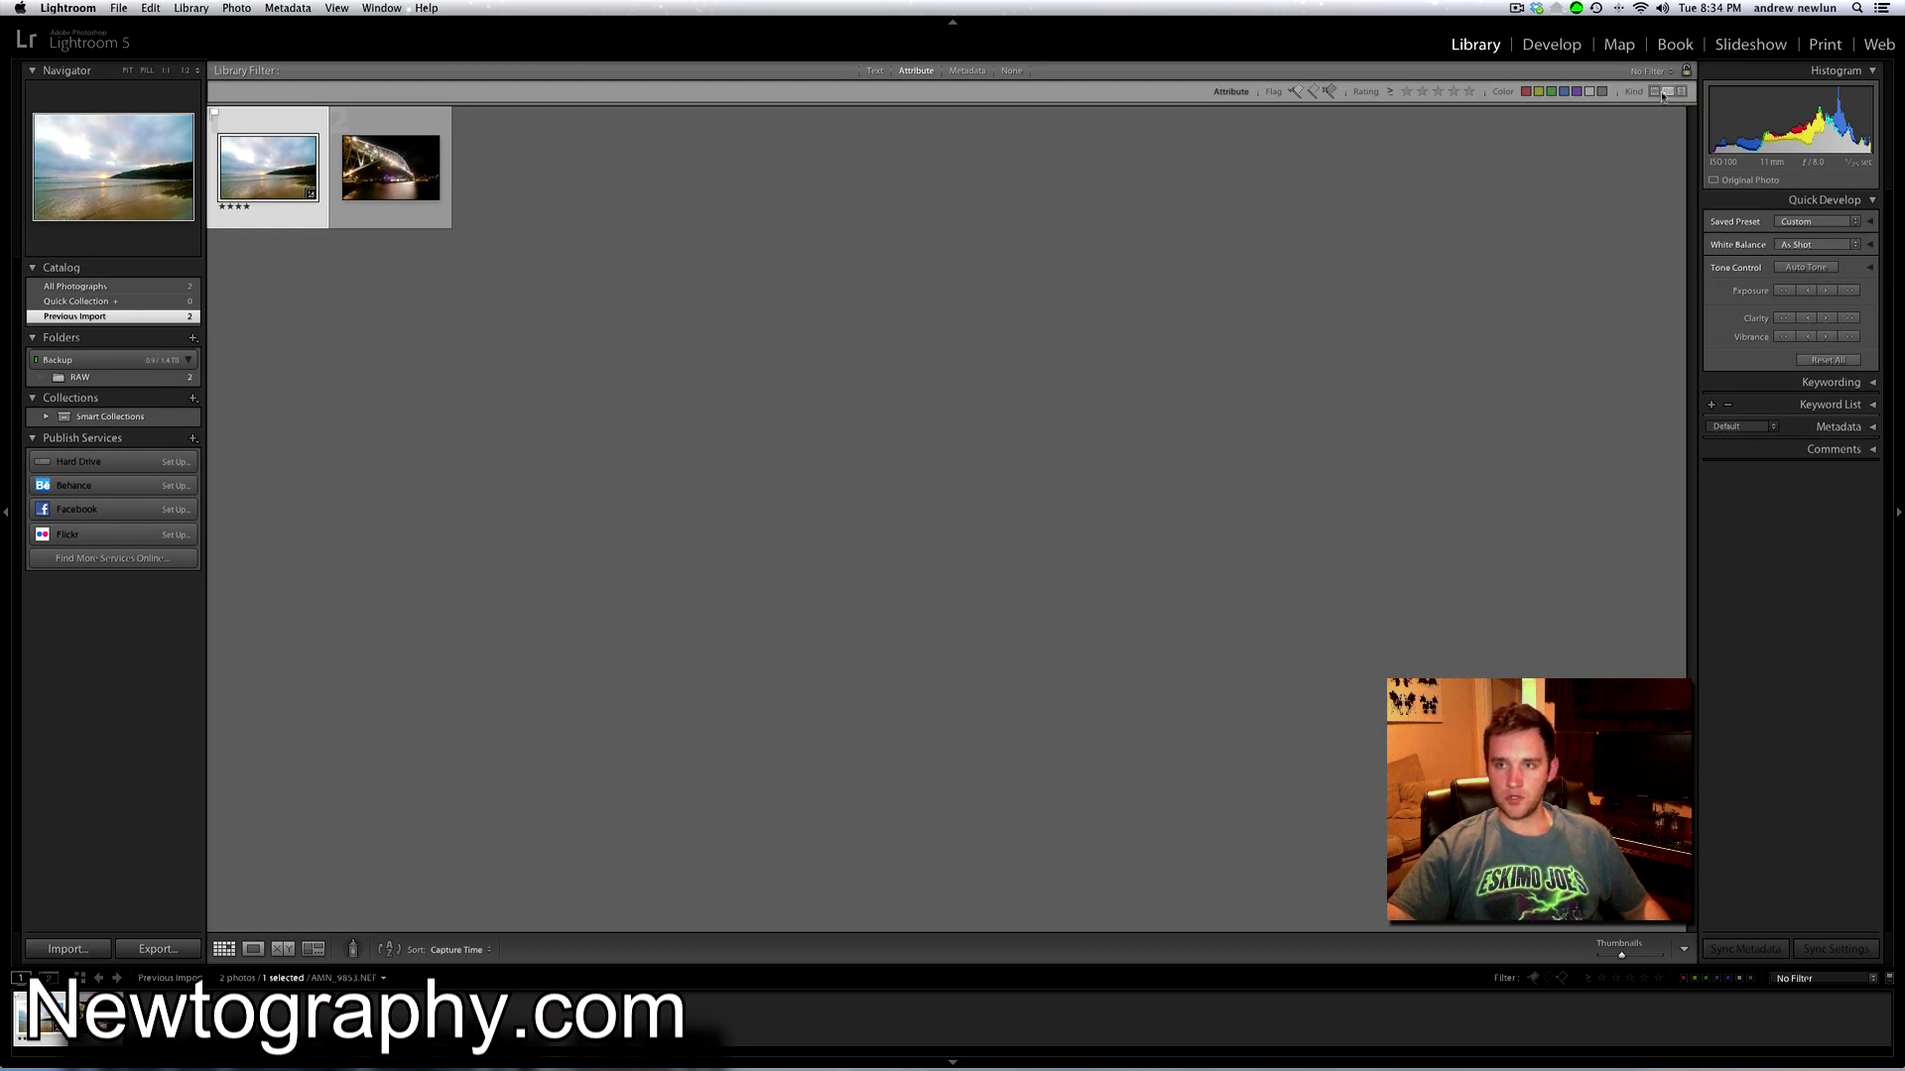
# Create a virtual copy of the night bridge photo.
pyautogui.rightClick(403, 175)
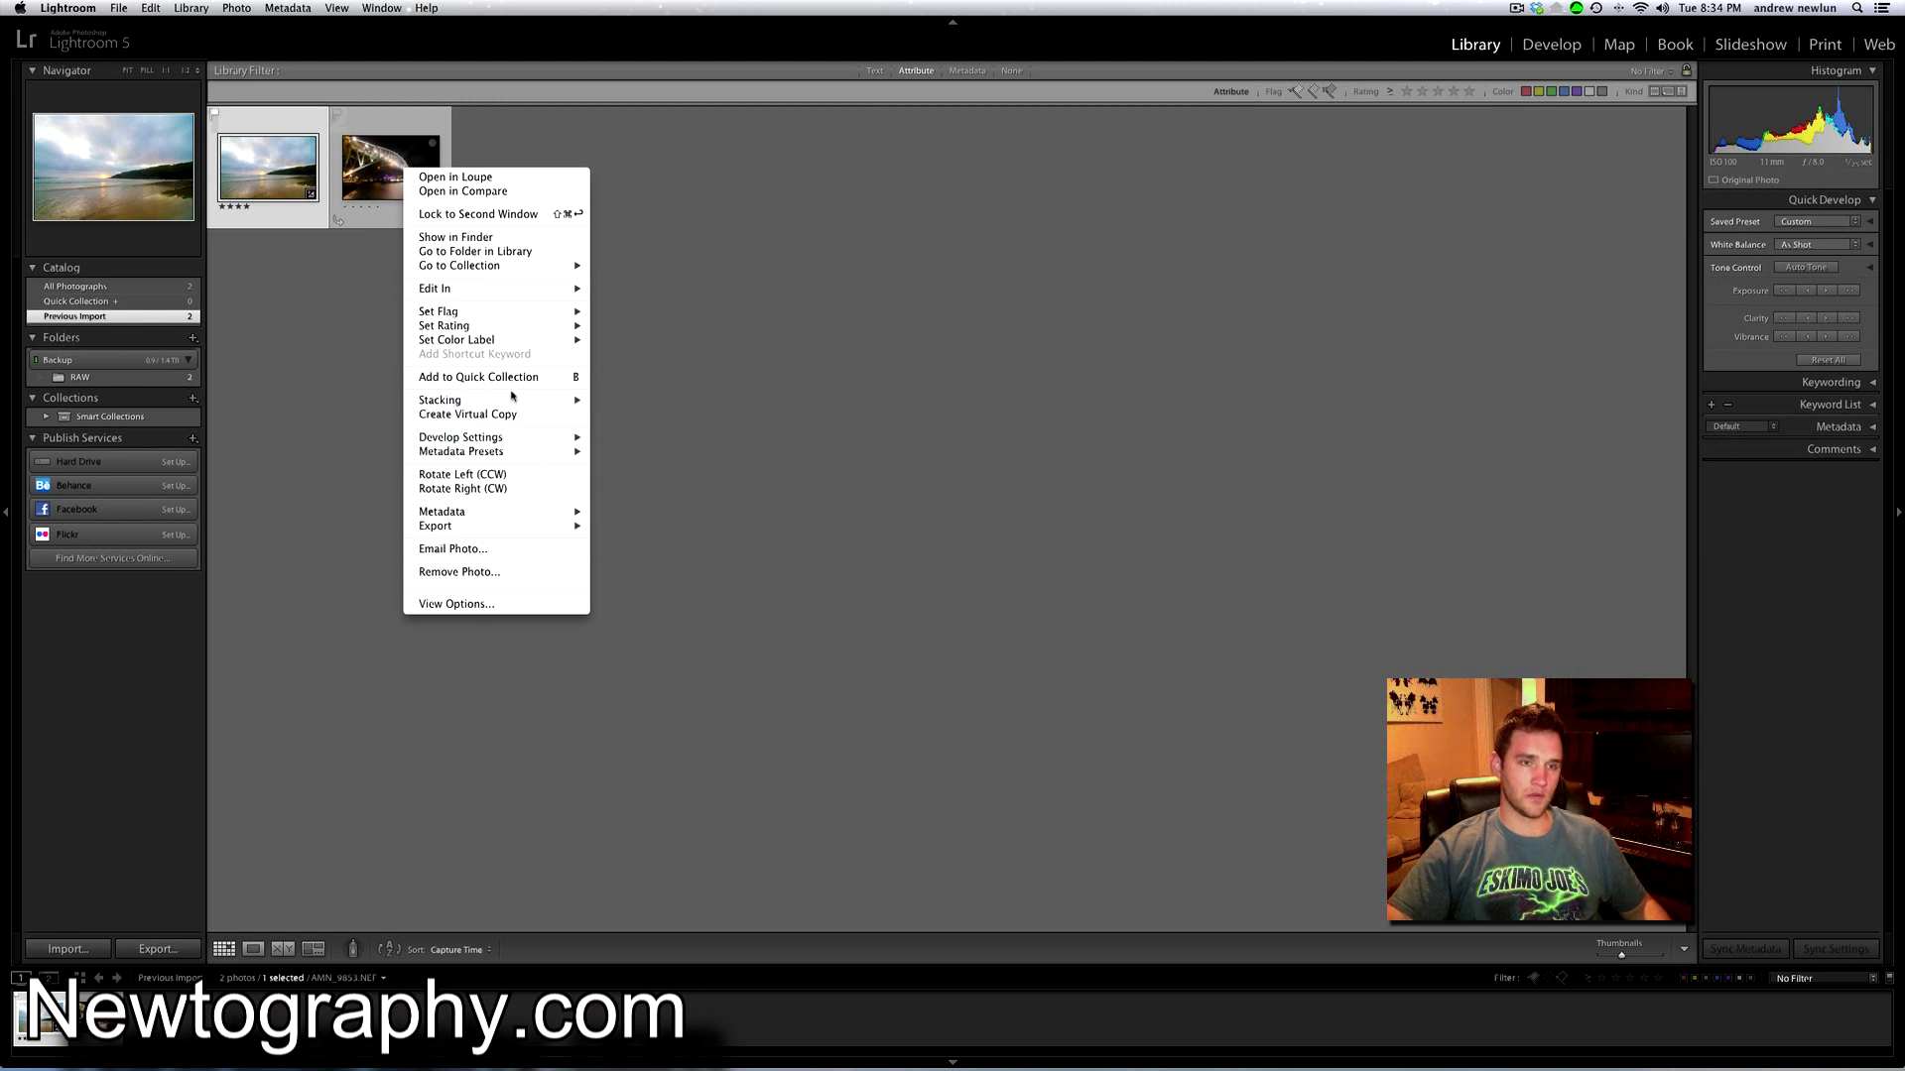
pyautogui.moveTo(515, 401)
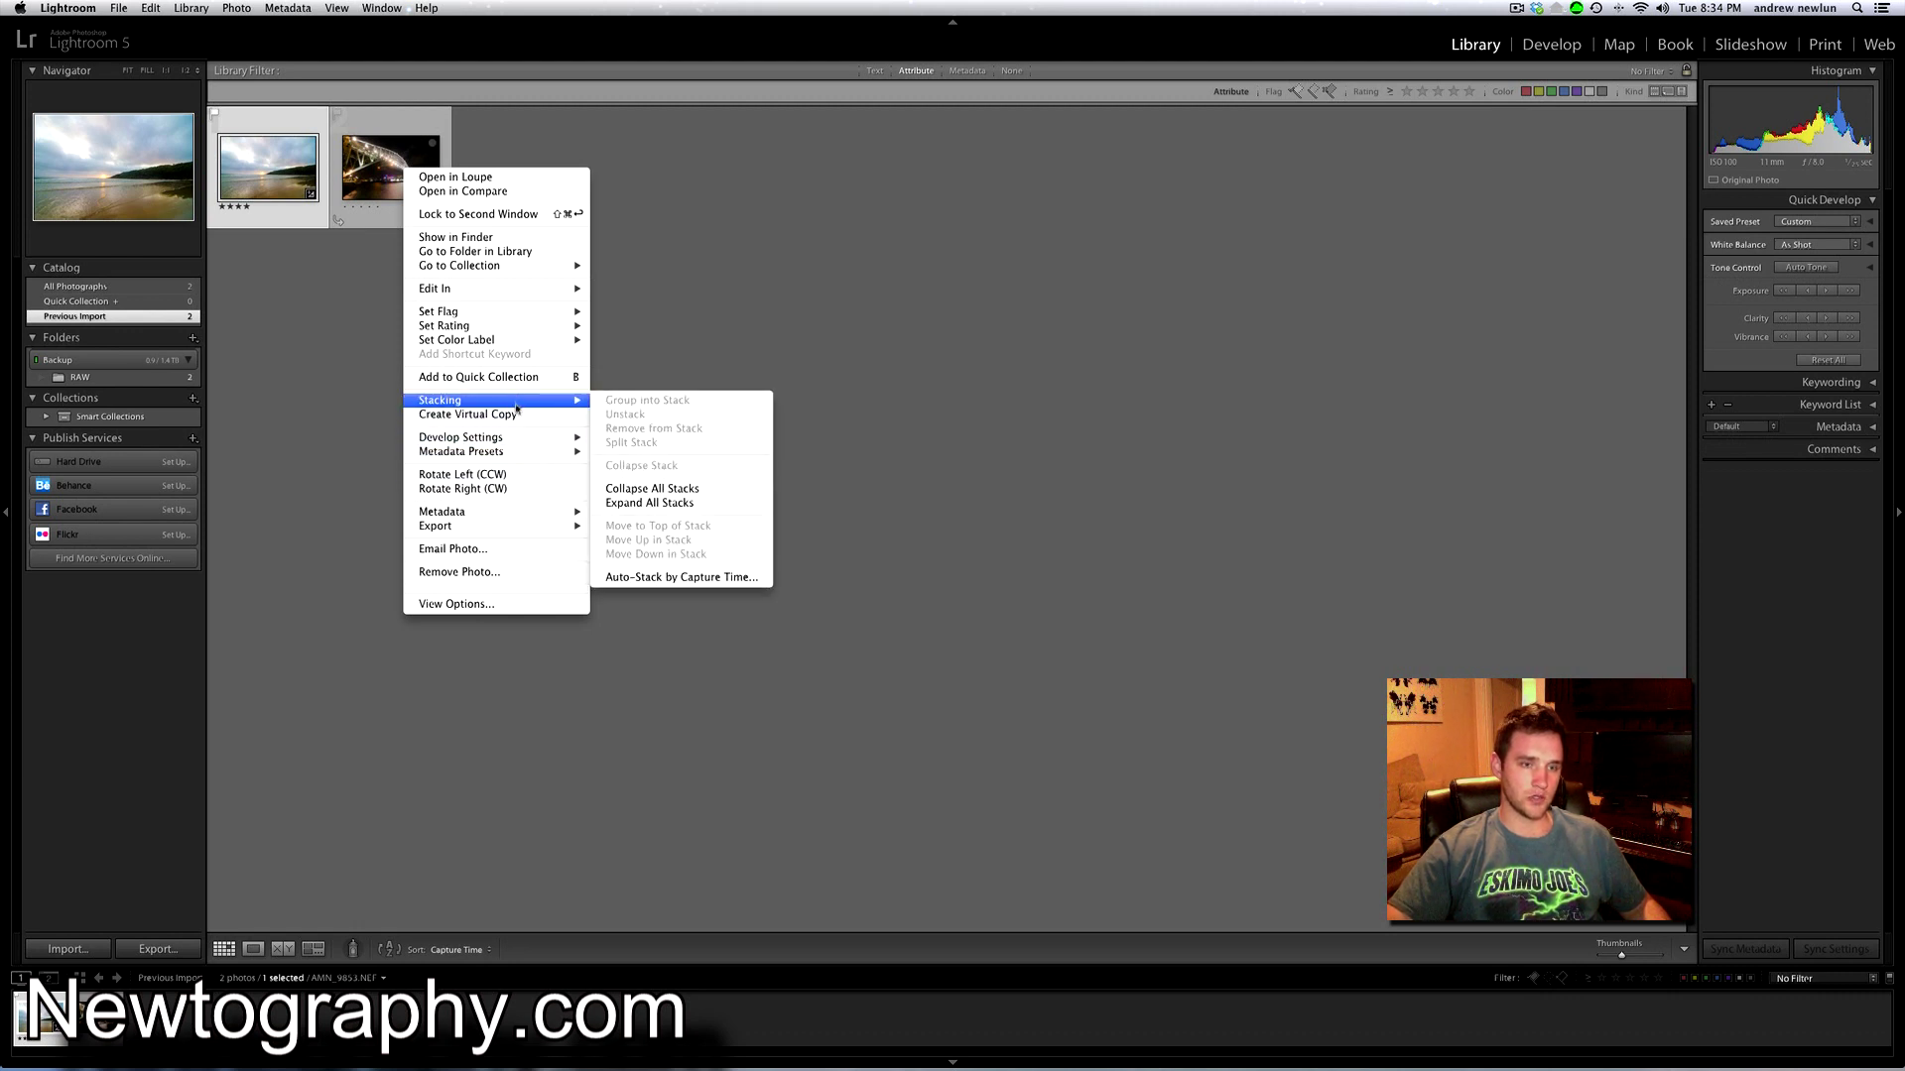
pyautogui.click(518, 425)
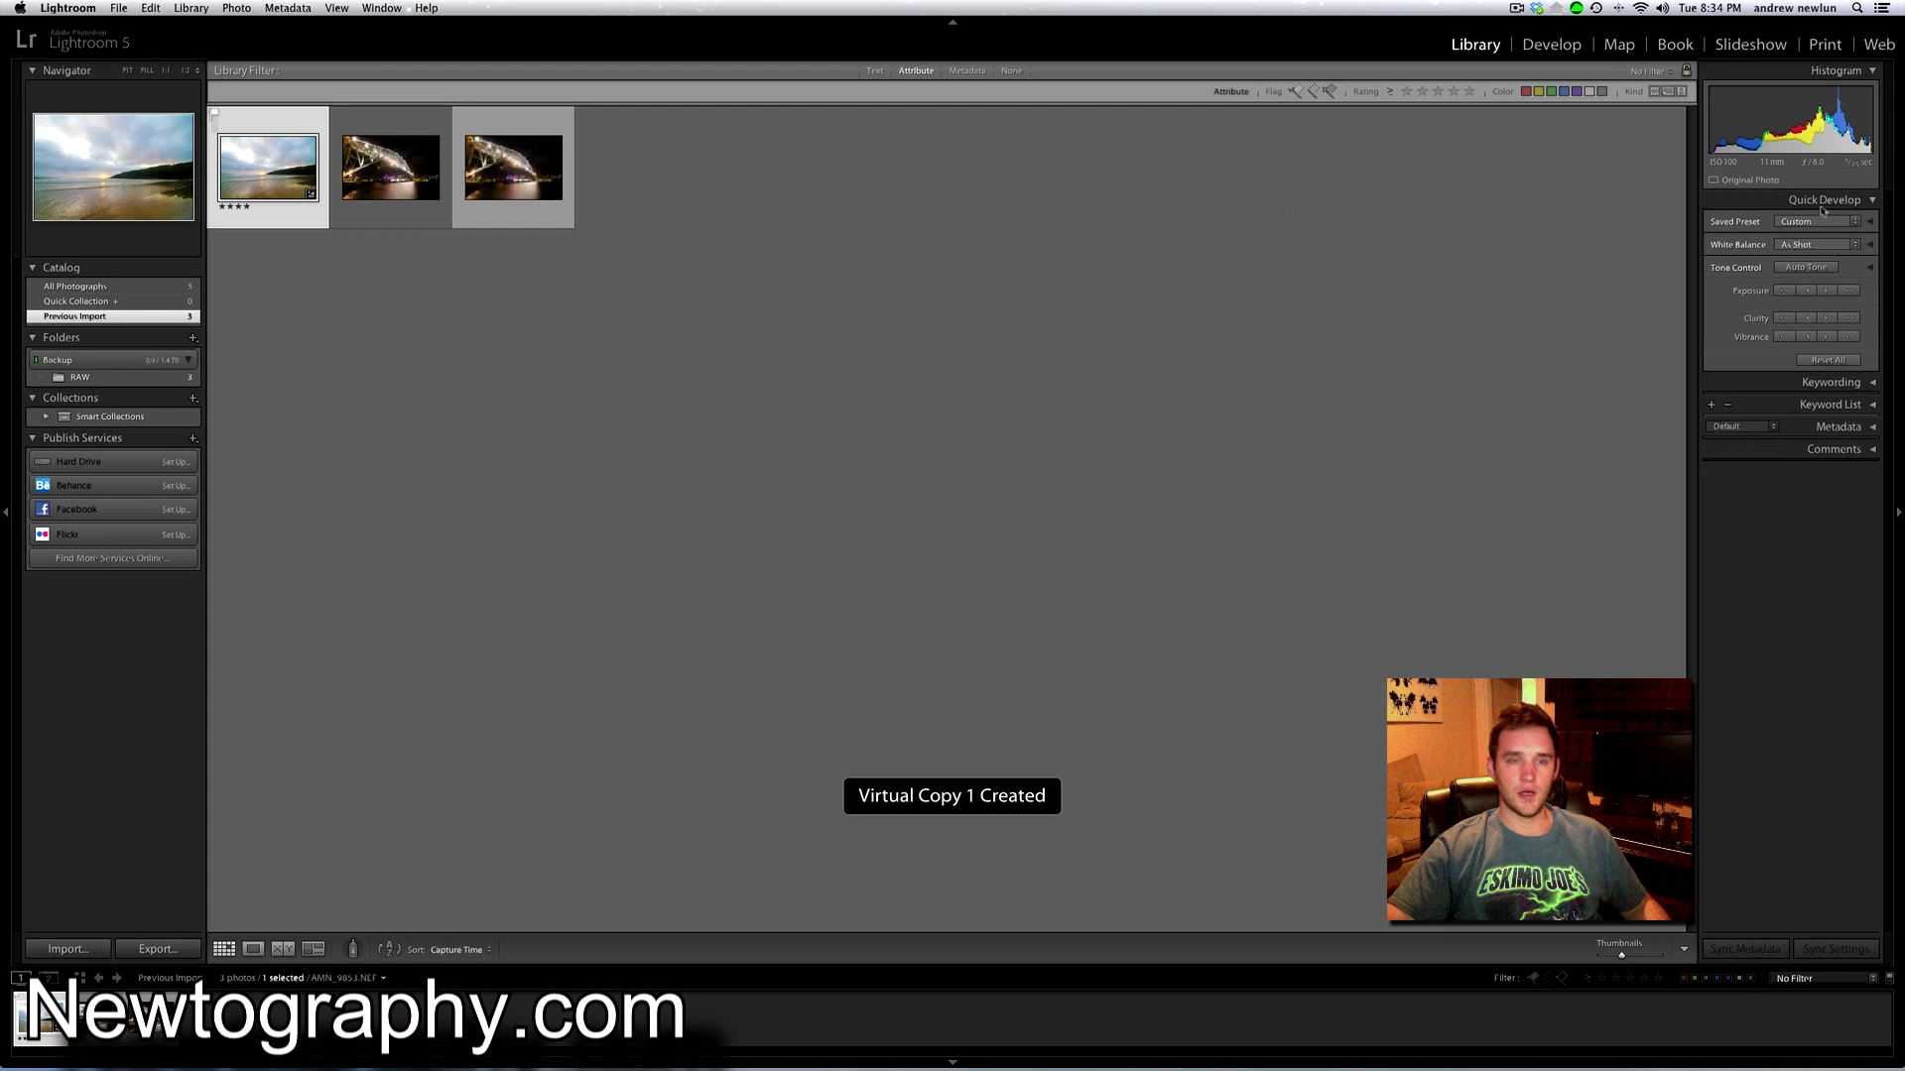
# Filter the grid by kind to show virtual copies, clear that filter and show only master photos.
pyautogui.click(1682, 92)
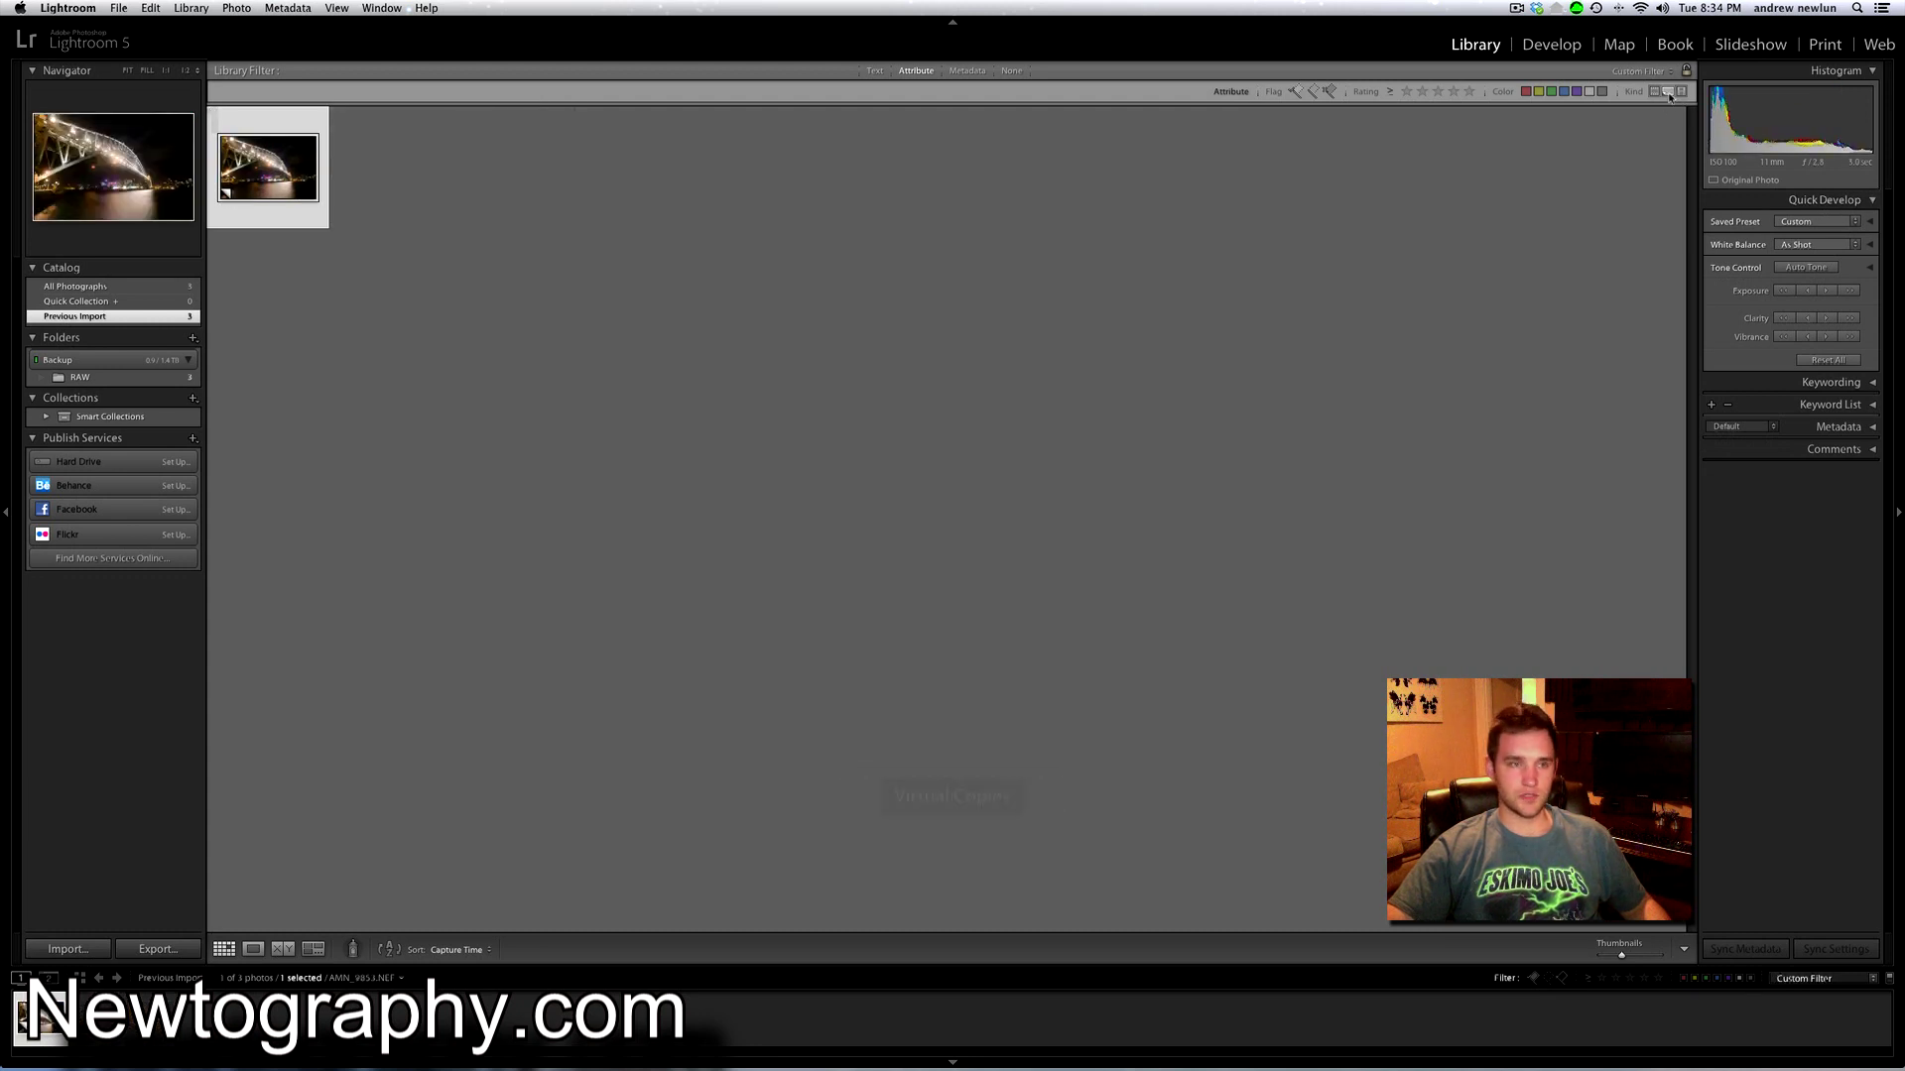
pyautogui.click(1682, 92)
pyautogui.click(1668, 91)
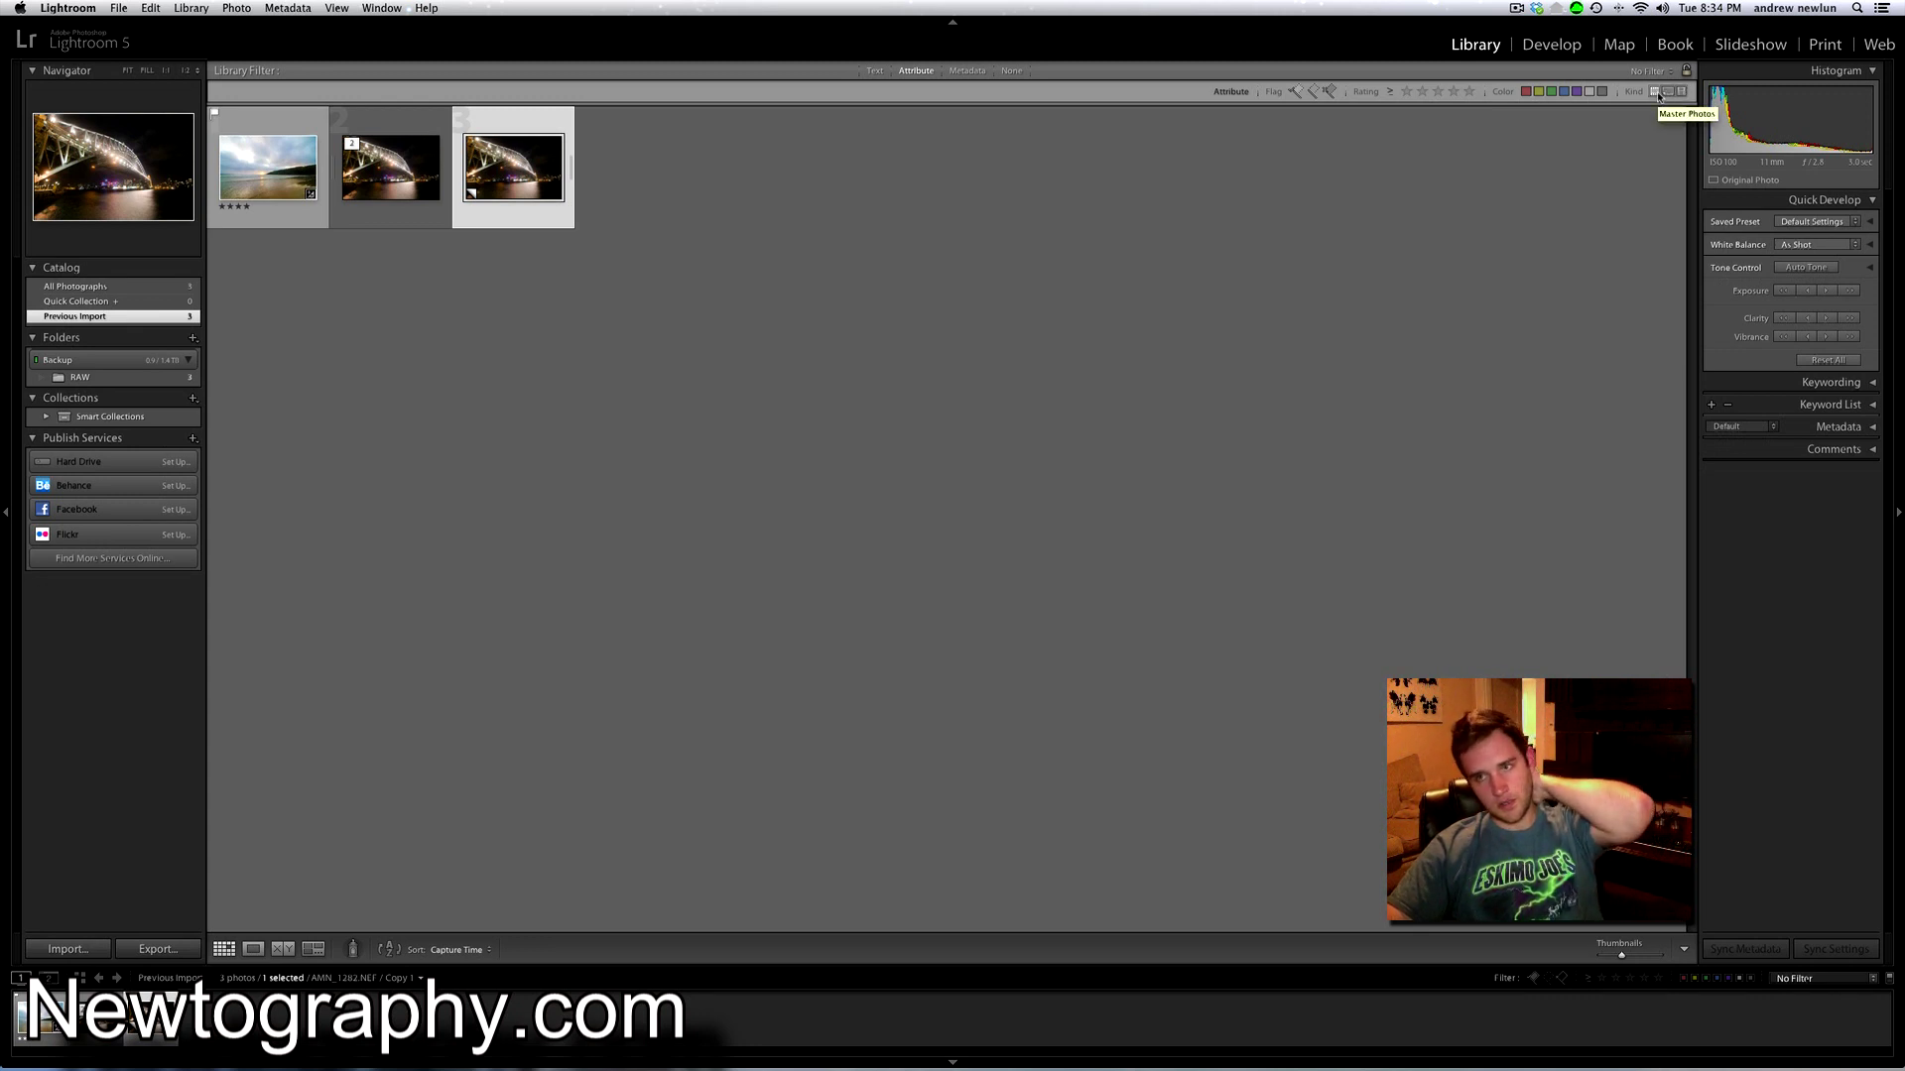
pyautogui.click(1657, 93)
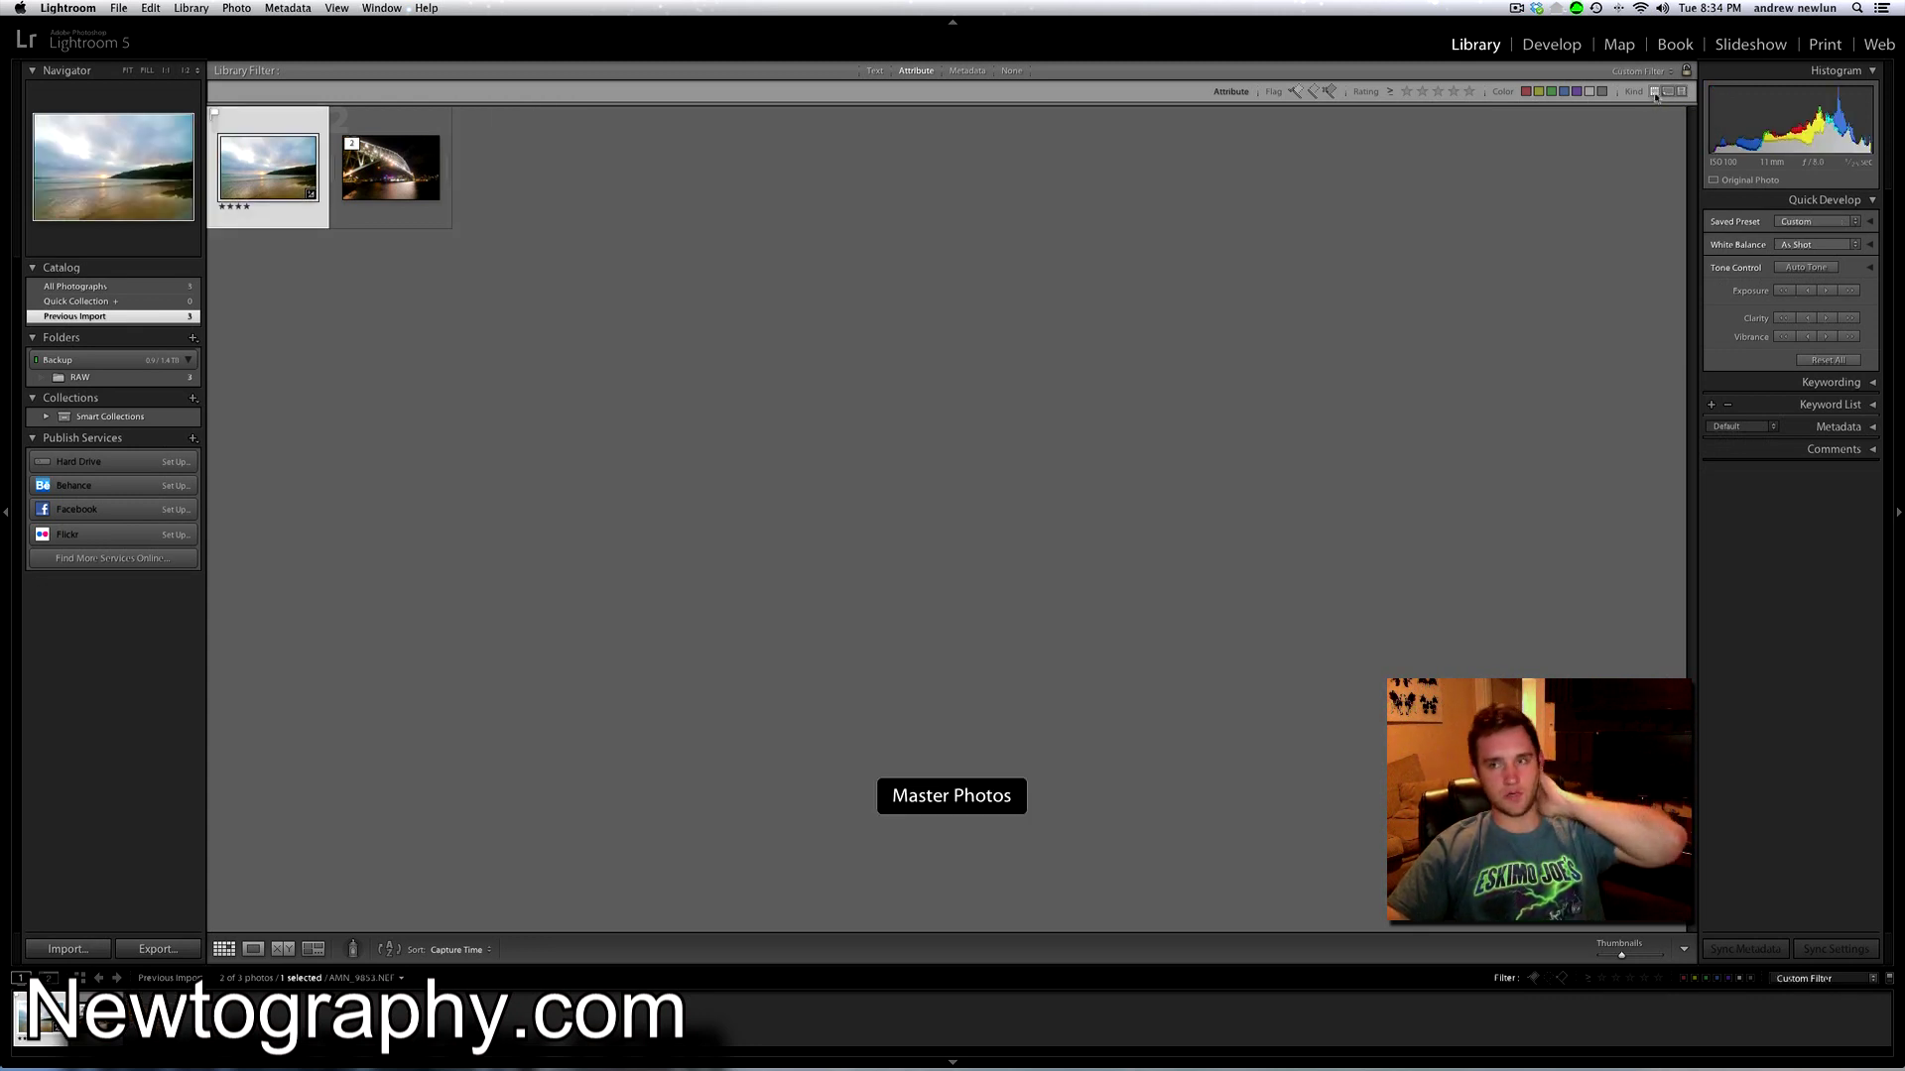
# Clear the master photos filter and add the beach photo and the bridge's virtual copy to the Quick Collection.
pyautogui.click(1656, 92)
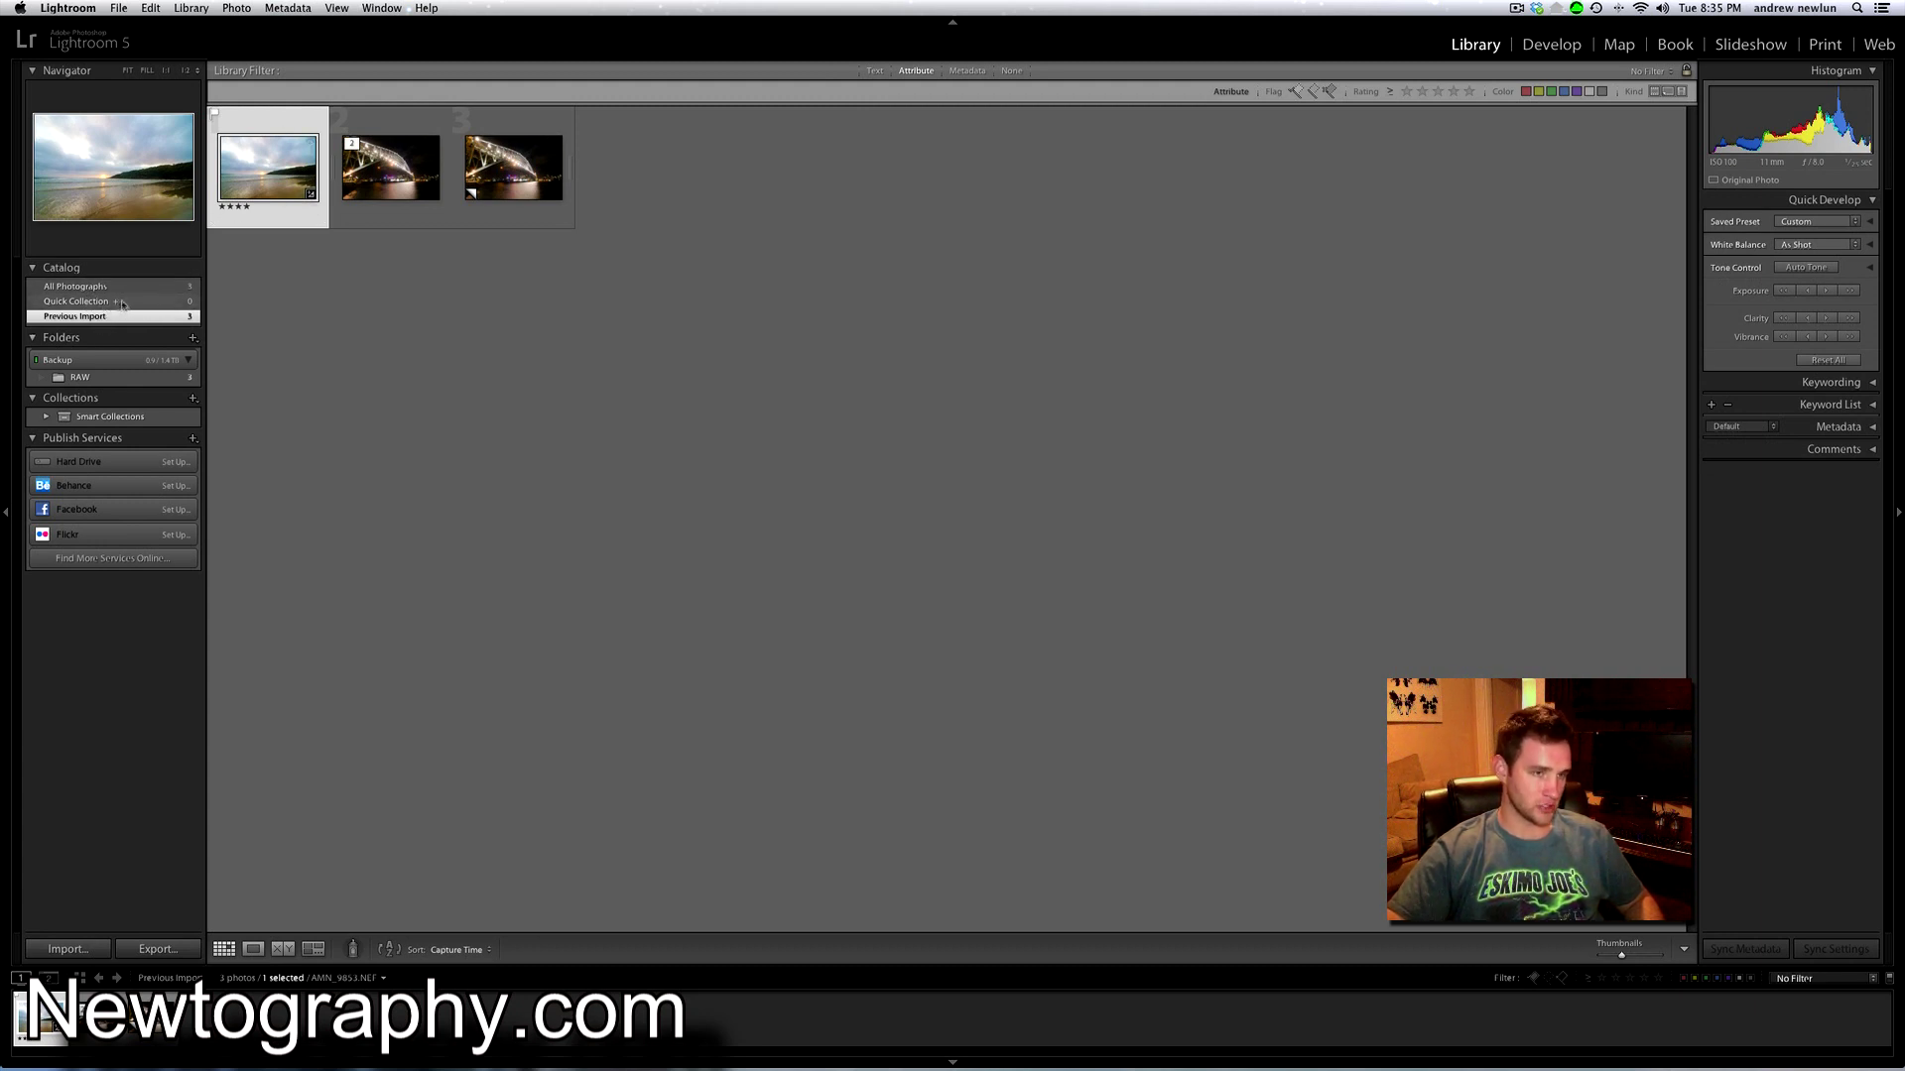
pyautogui.press('b')
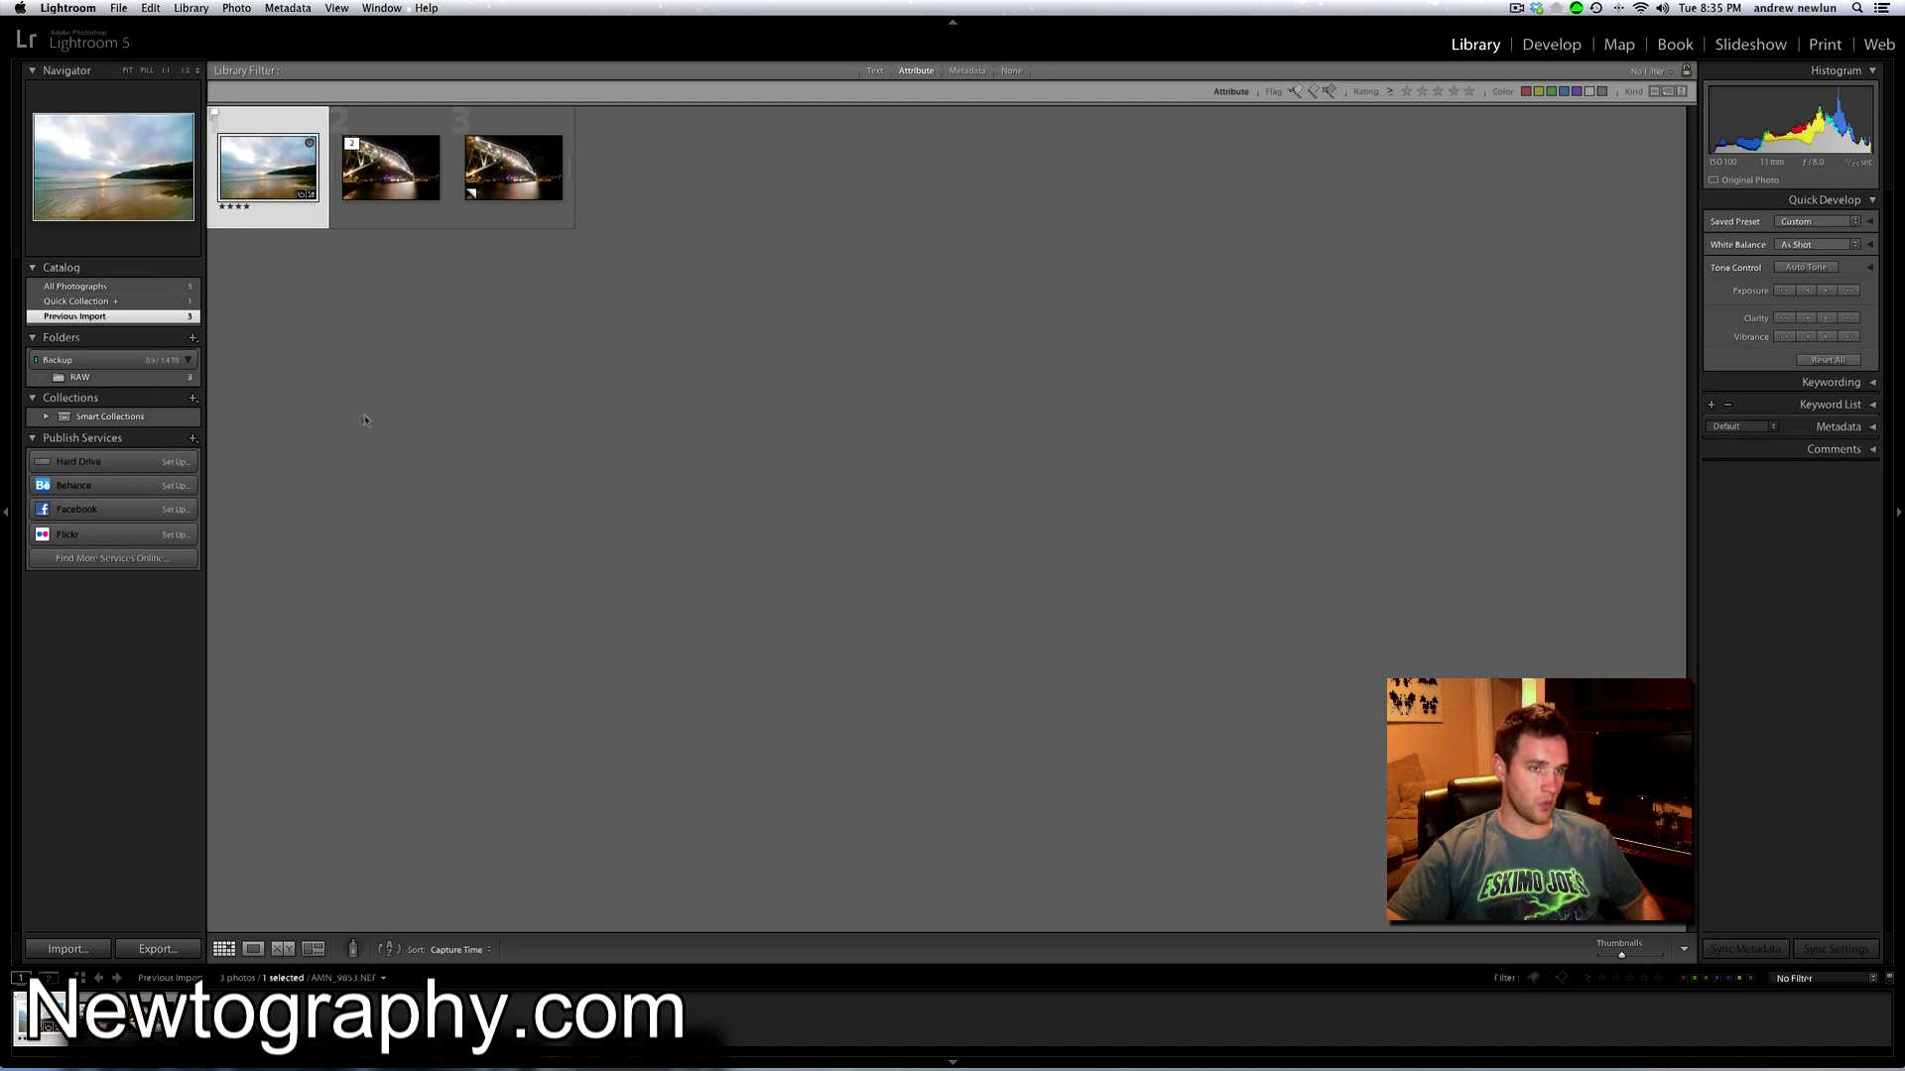
pyautogui.click(556, 146)
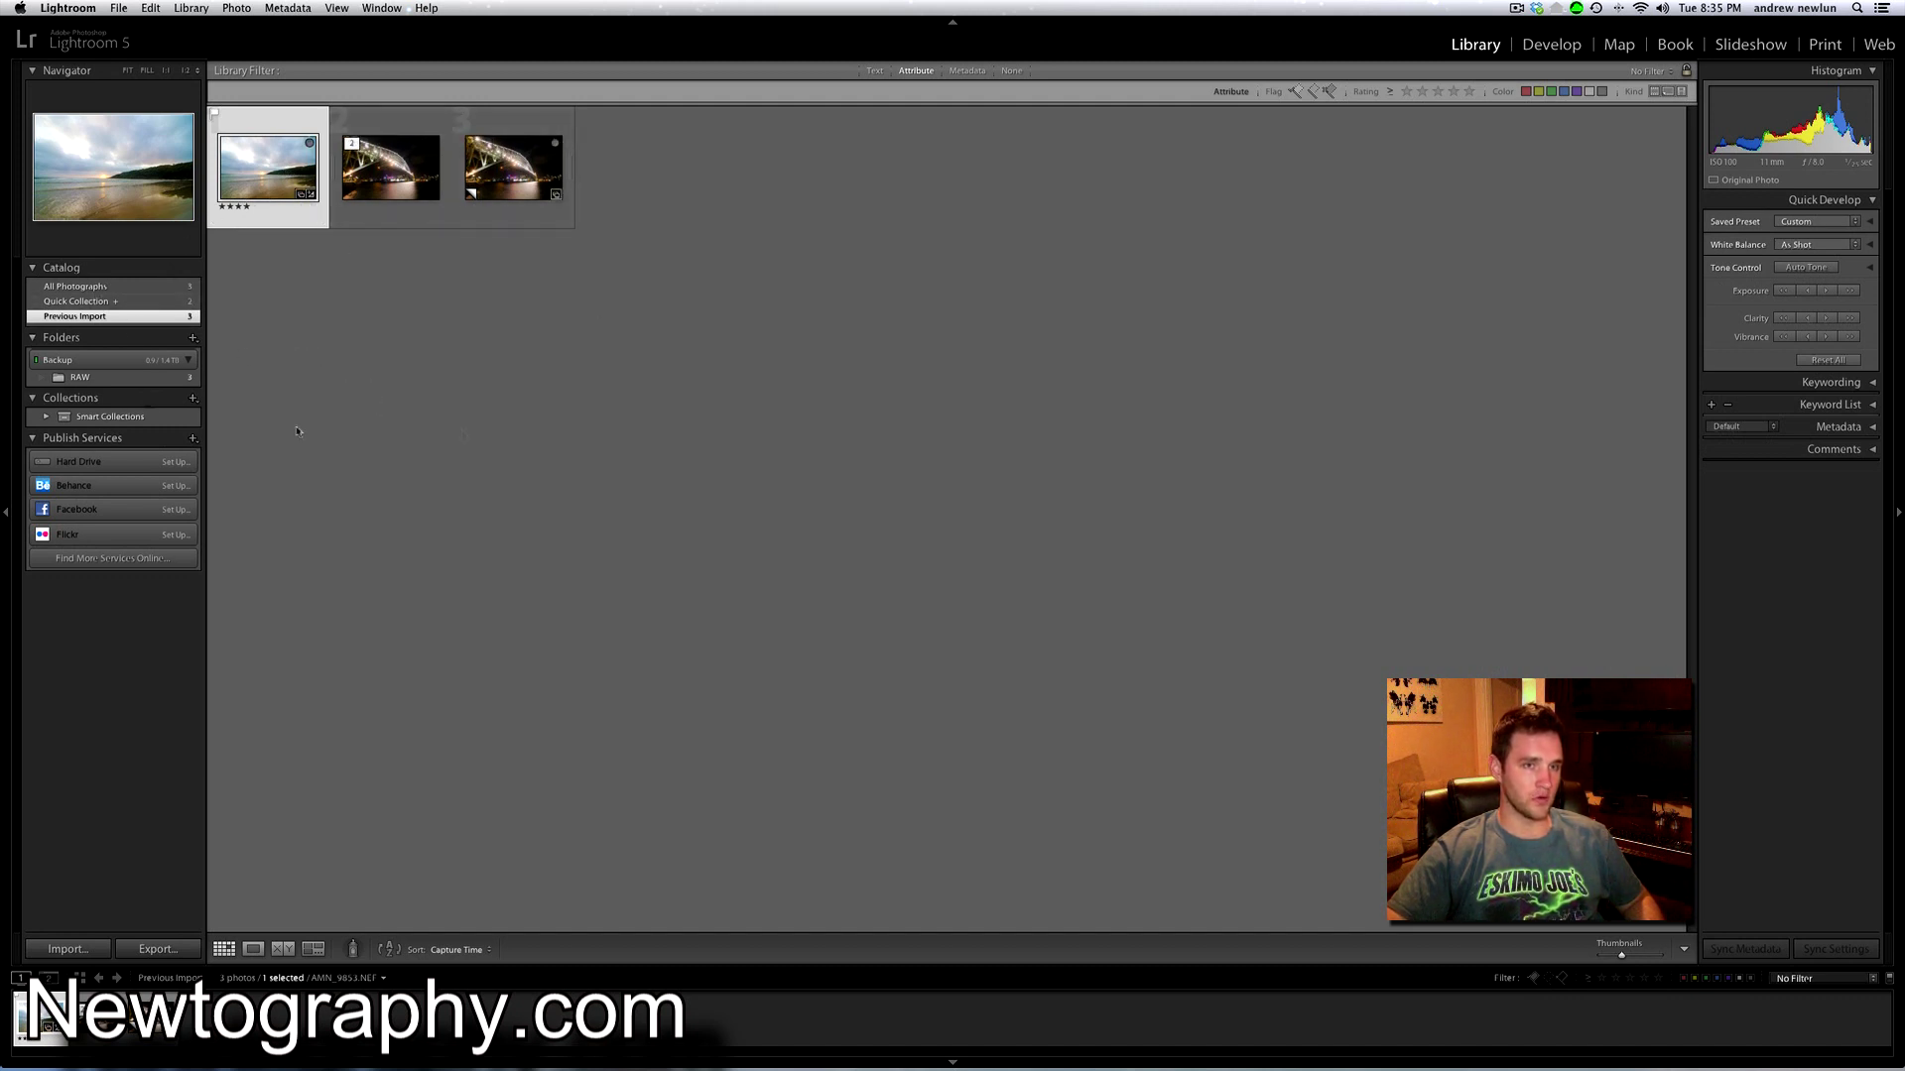
# Browse the photos in the Quick Collection, Previous Import, All Photographs, the RAW folder and Smart Collections.
pyautogui.click(107, 302)
pyautogui.moveTo(301, 133)
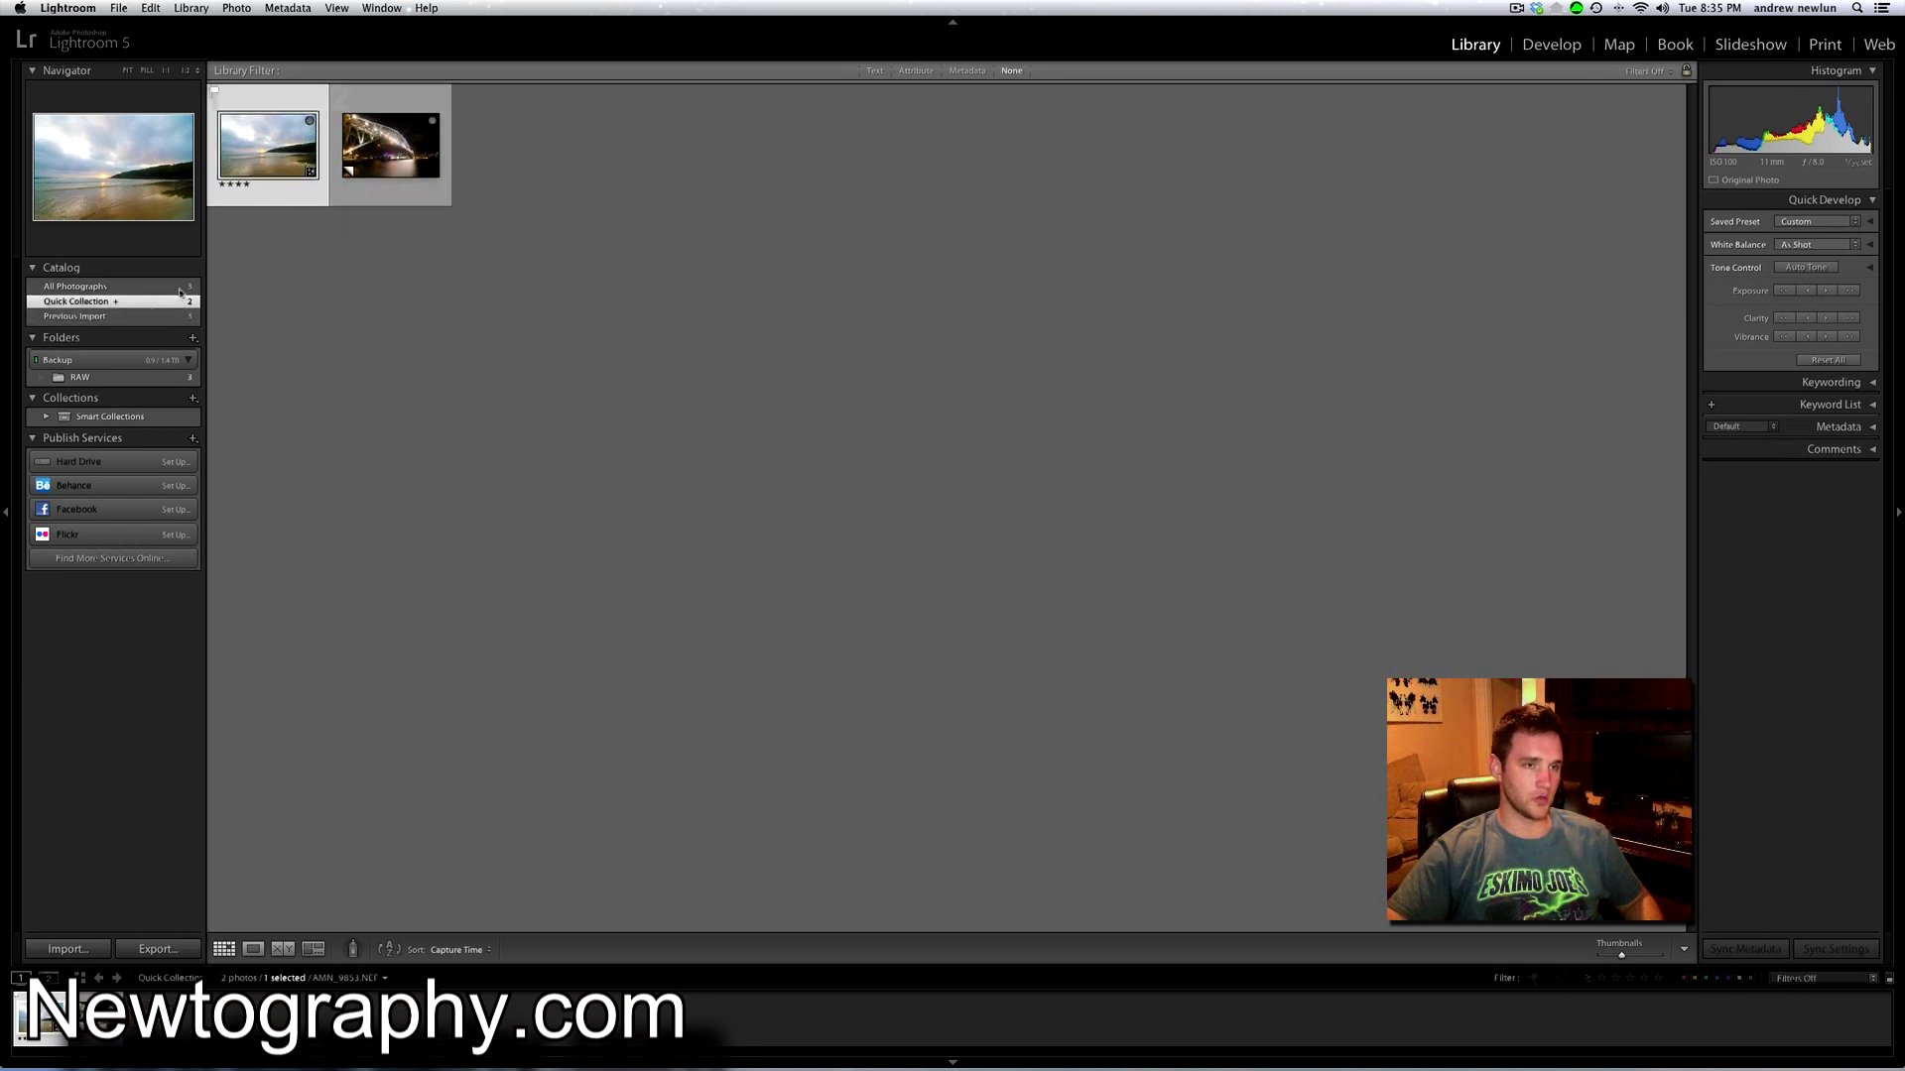
pyautogui.click(107, 317)
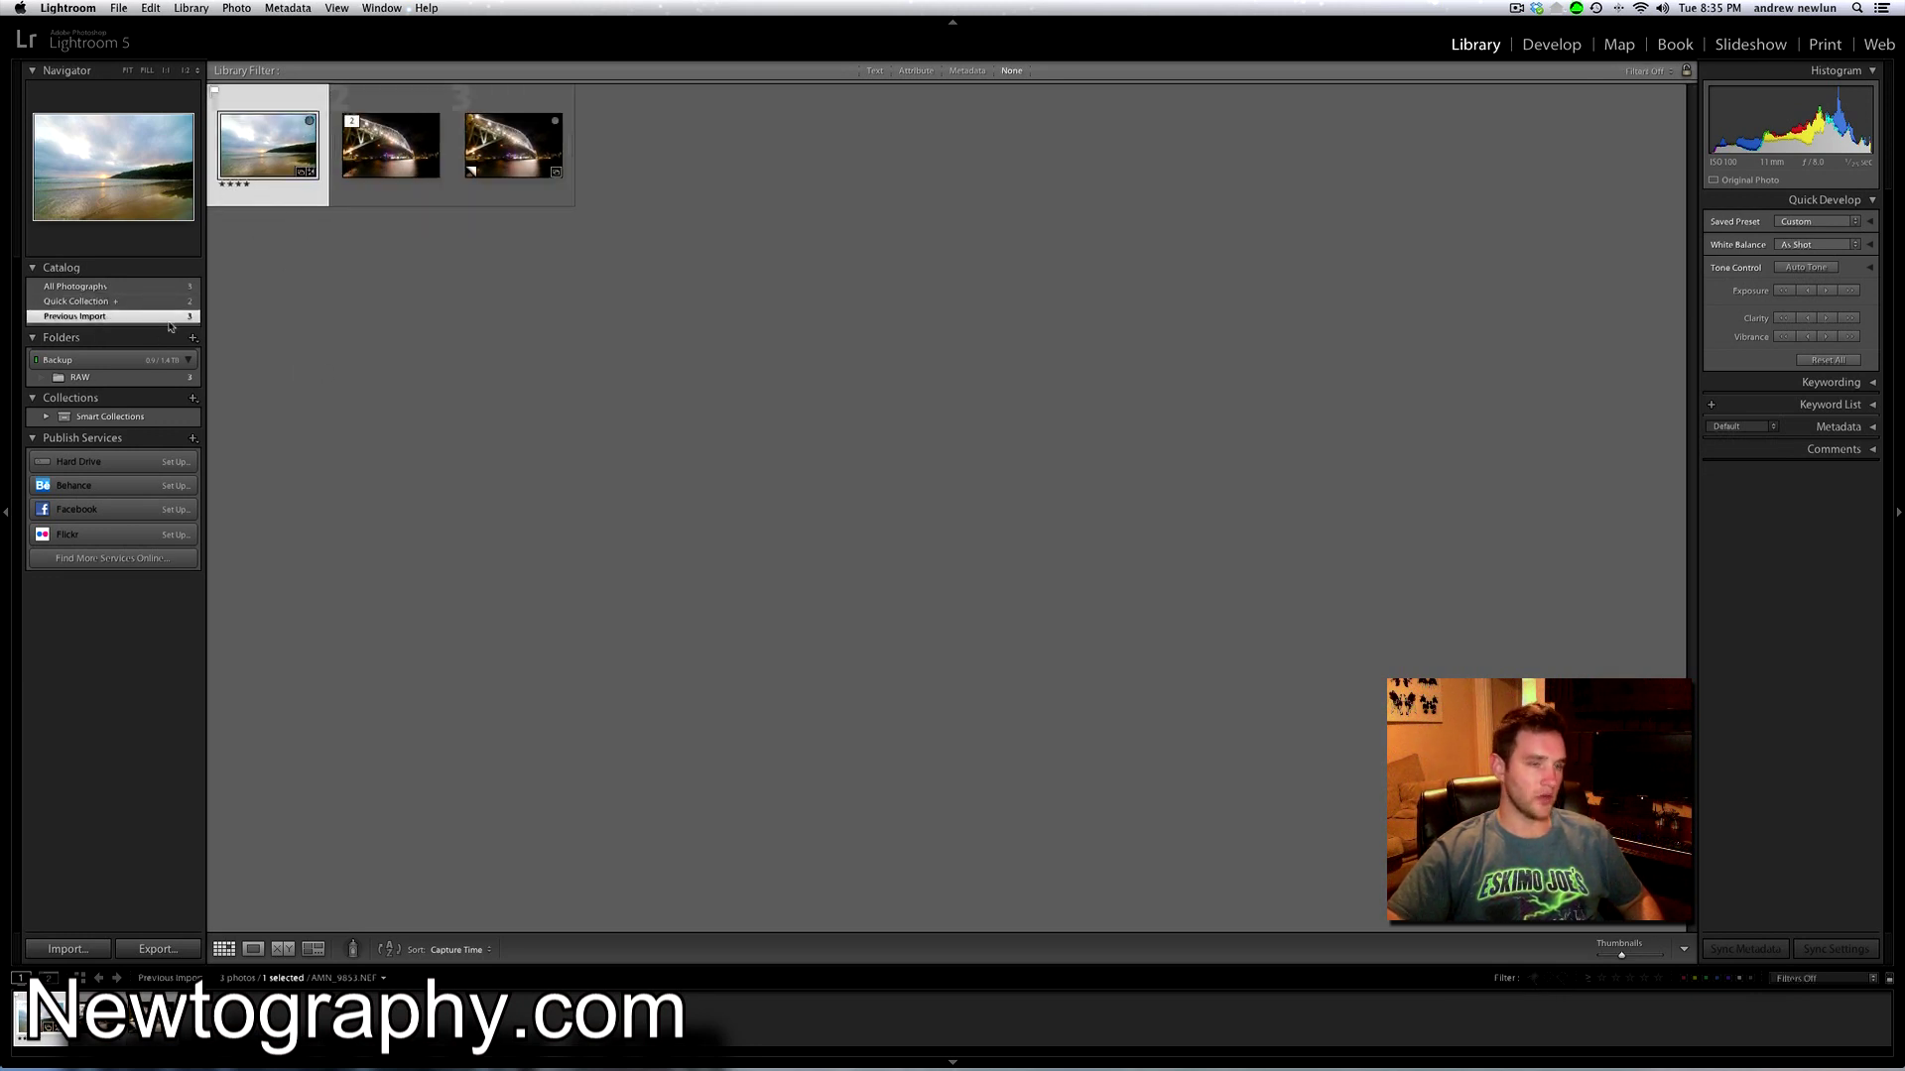
pyautogui.click(104, 287)
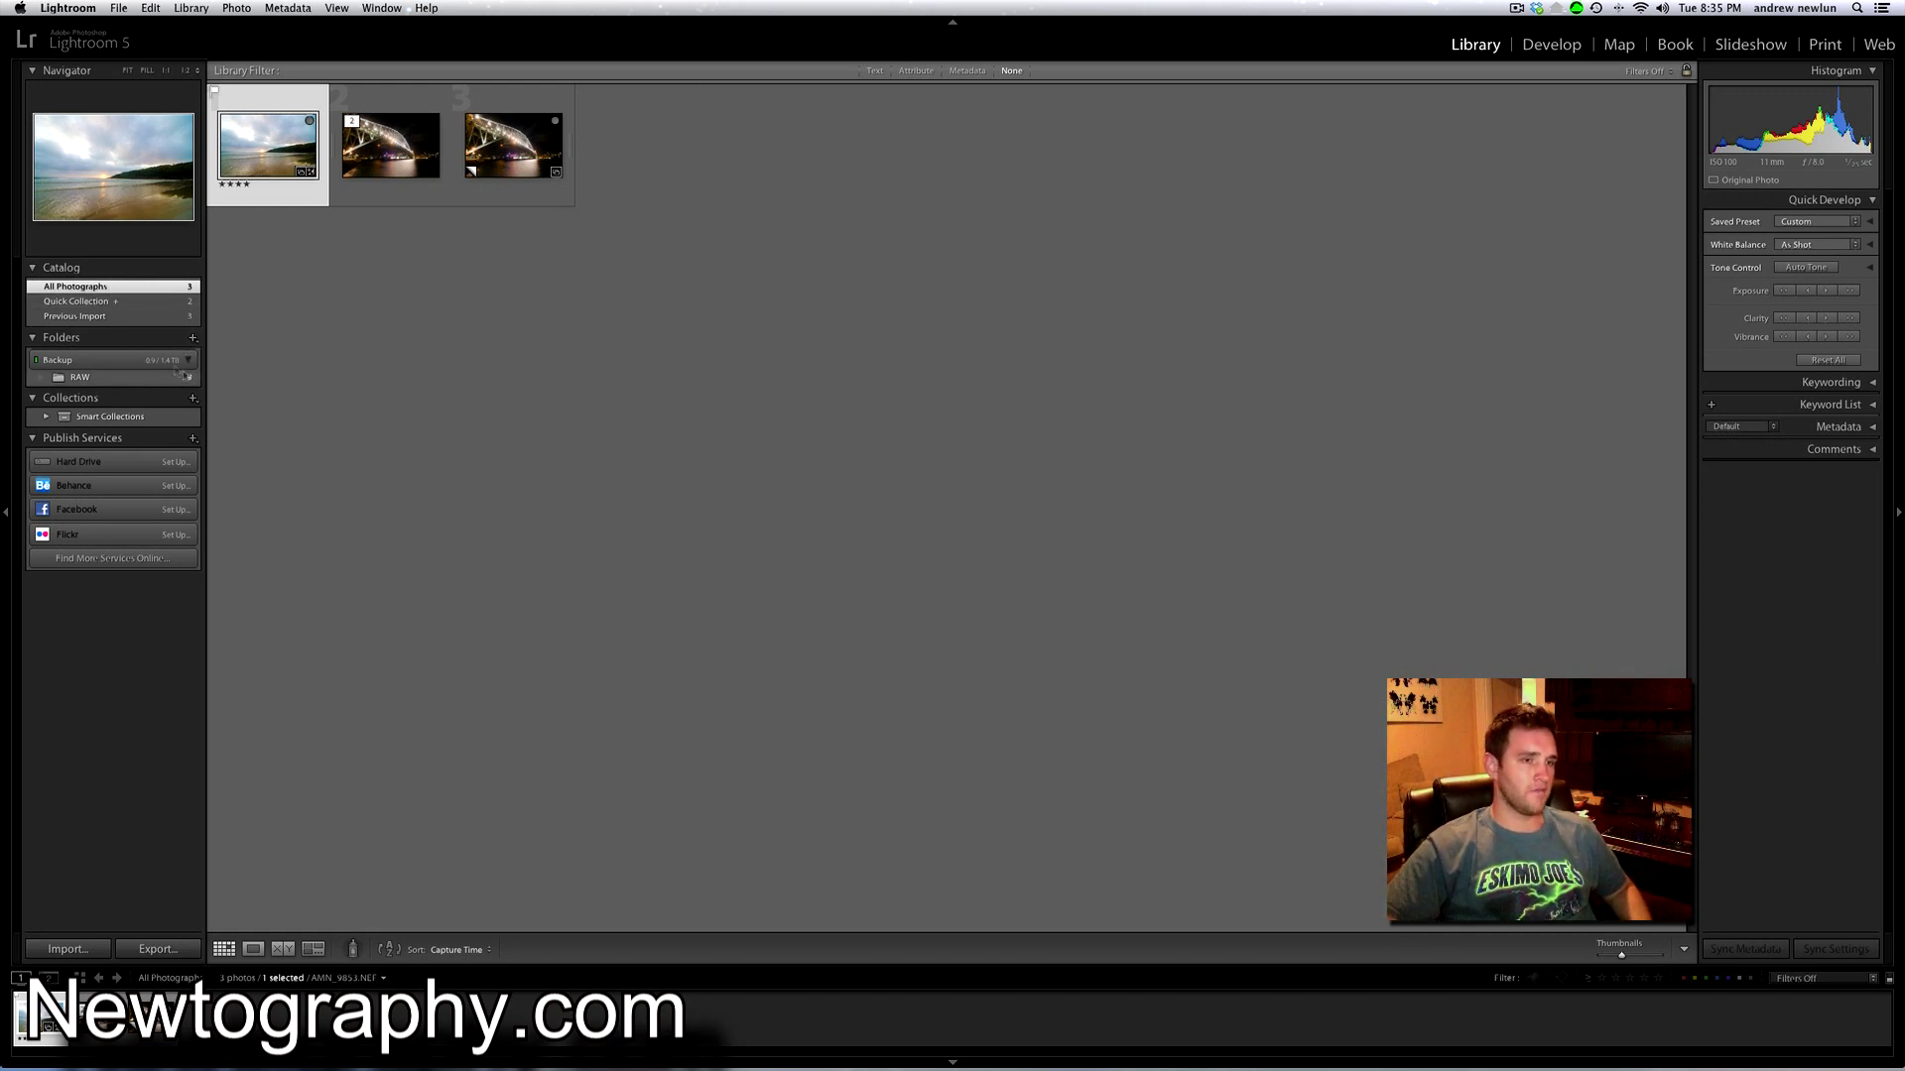
pyautogui.click(124, 378)
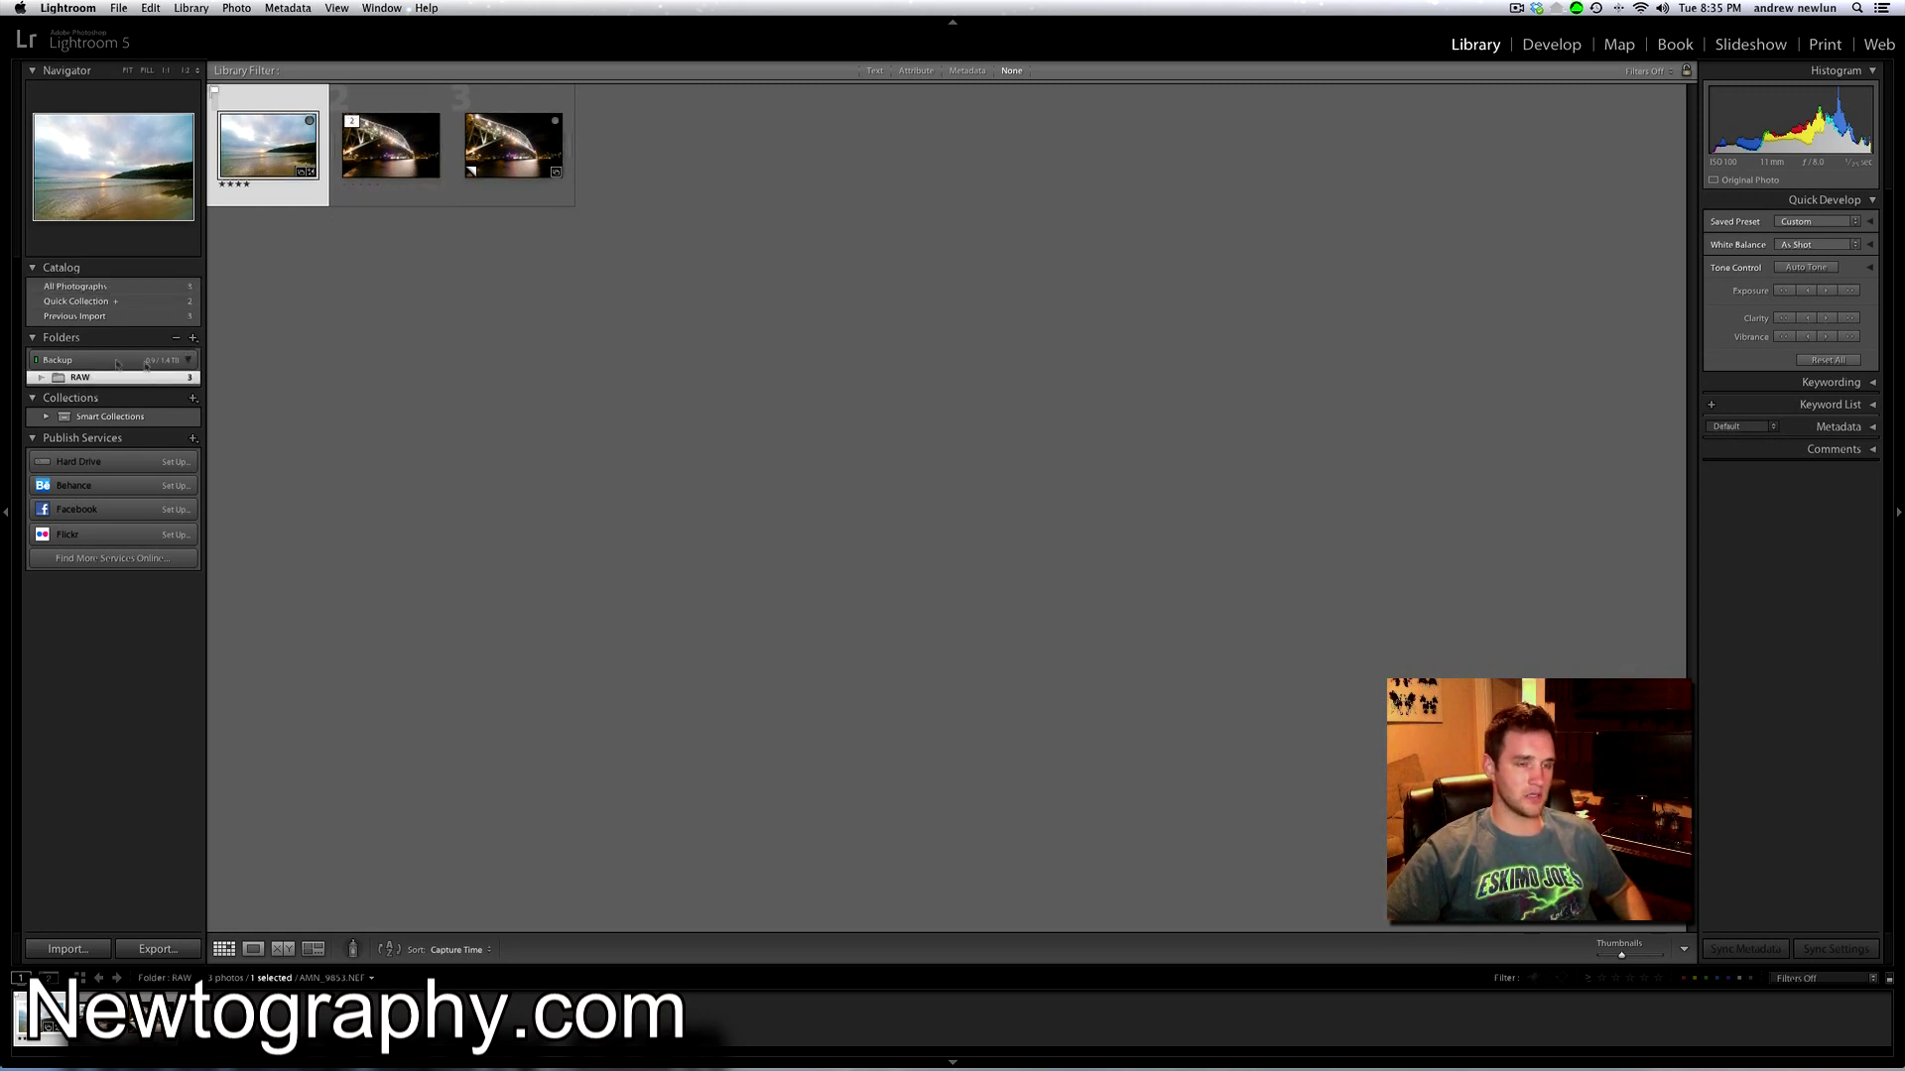
pyautogui.click(139, 417)
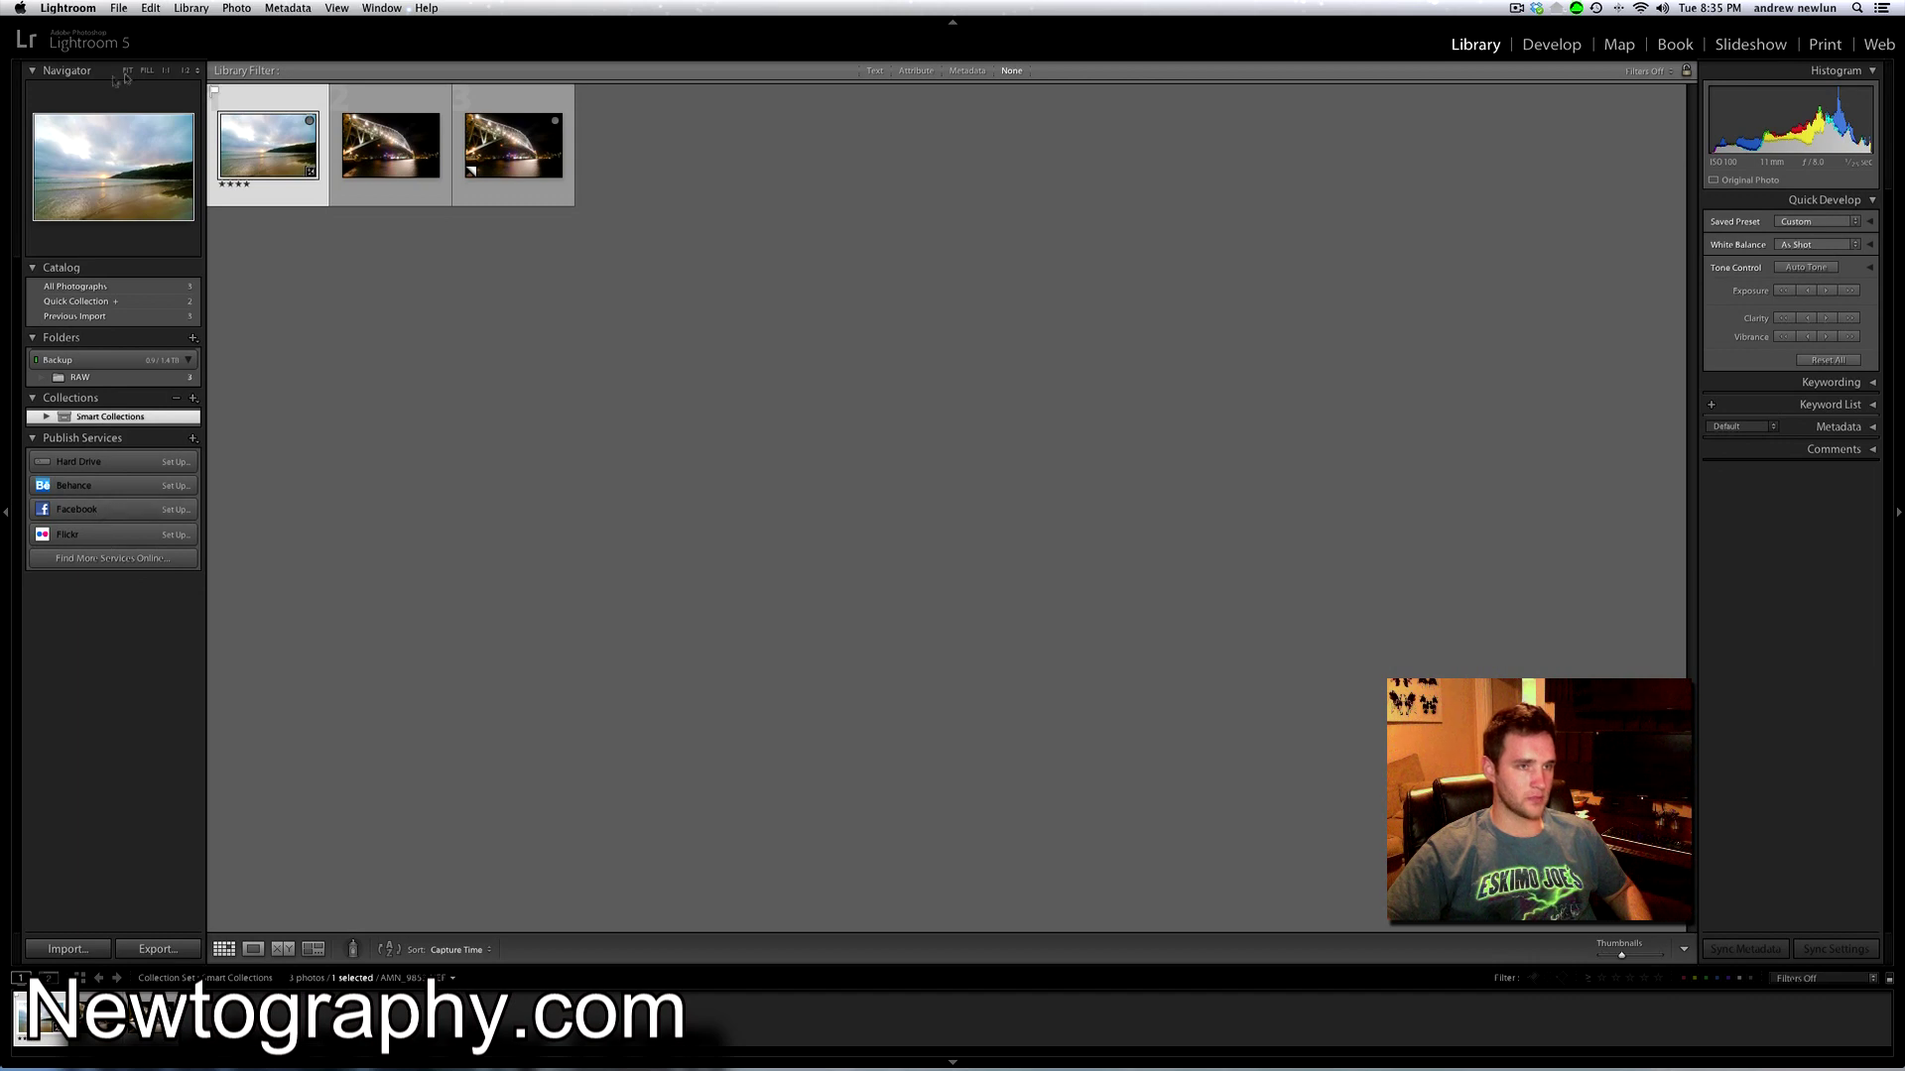
# Show the beach photo in Loupe view from the Navigator and zoom in through increasing ratios up to 11:1.
pyautogui.click(33, 72)
pyautogui.click(34, 73)
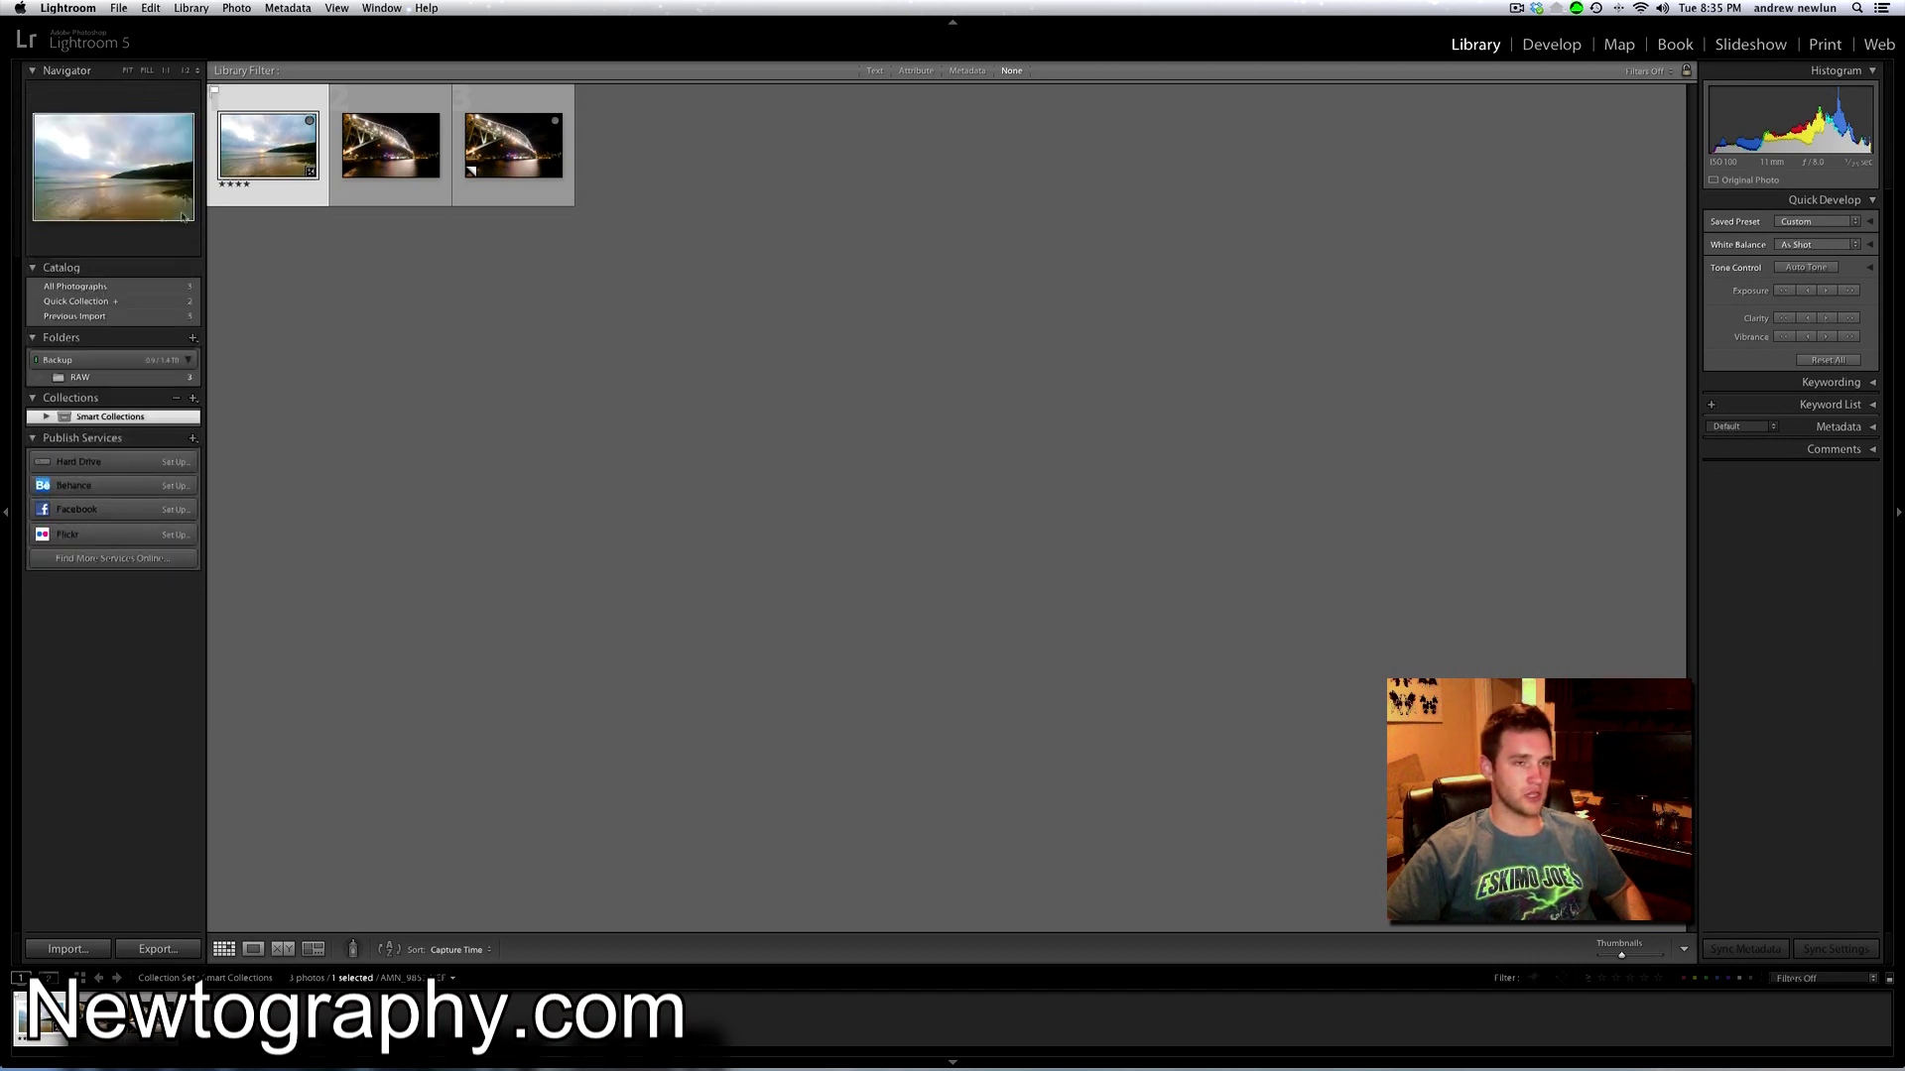
pyautogui.click(107, 155)
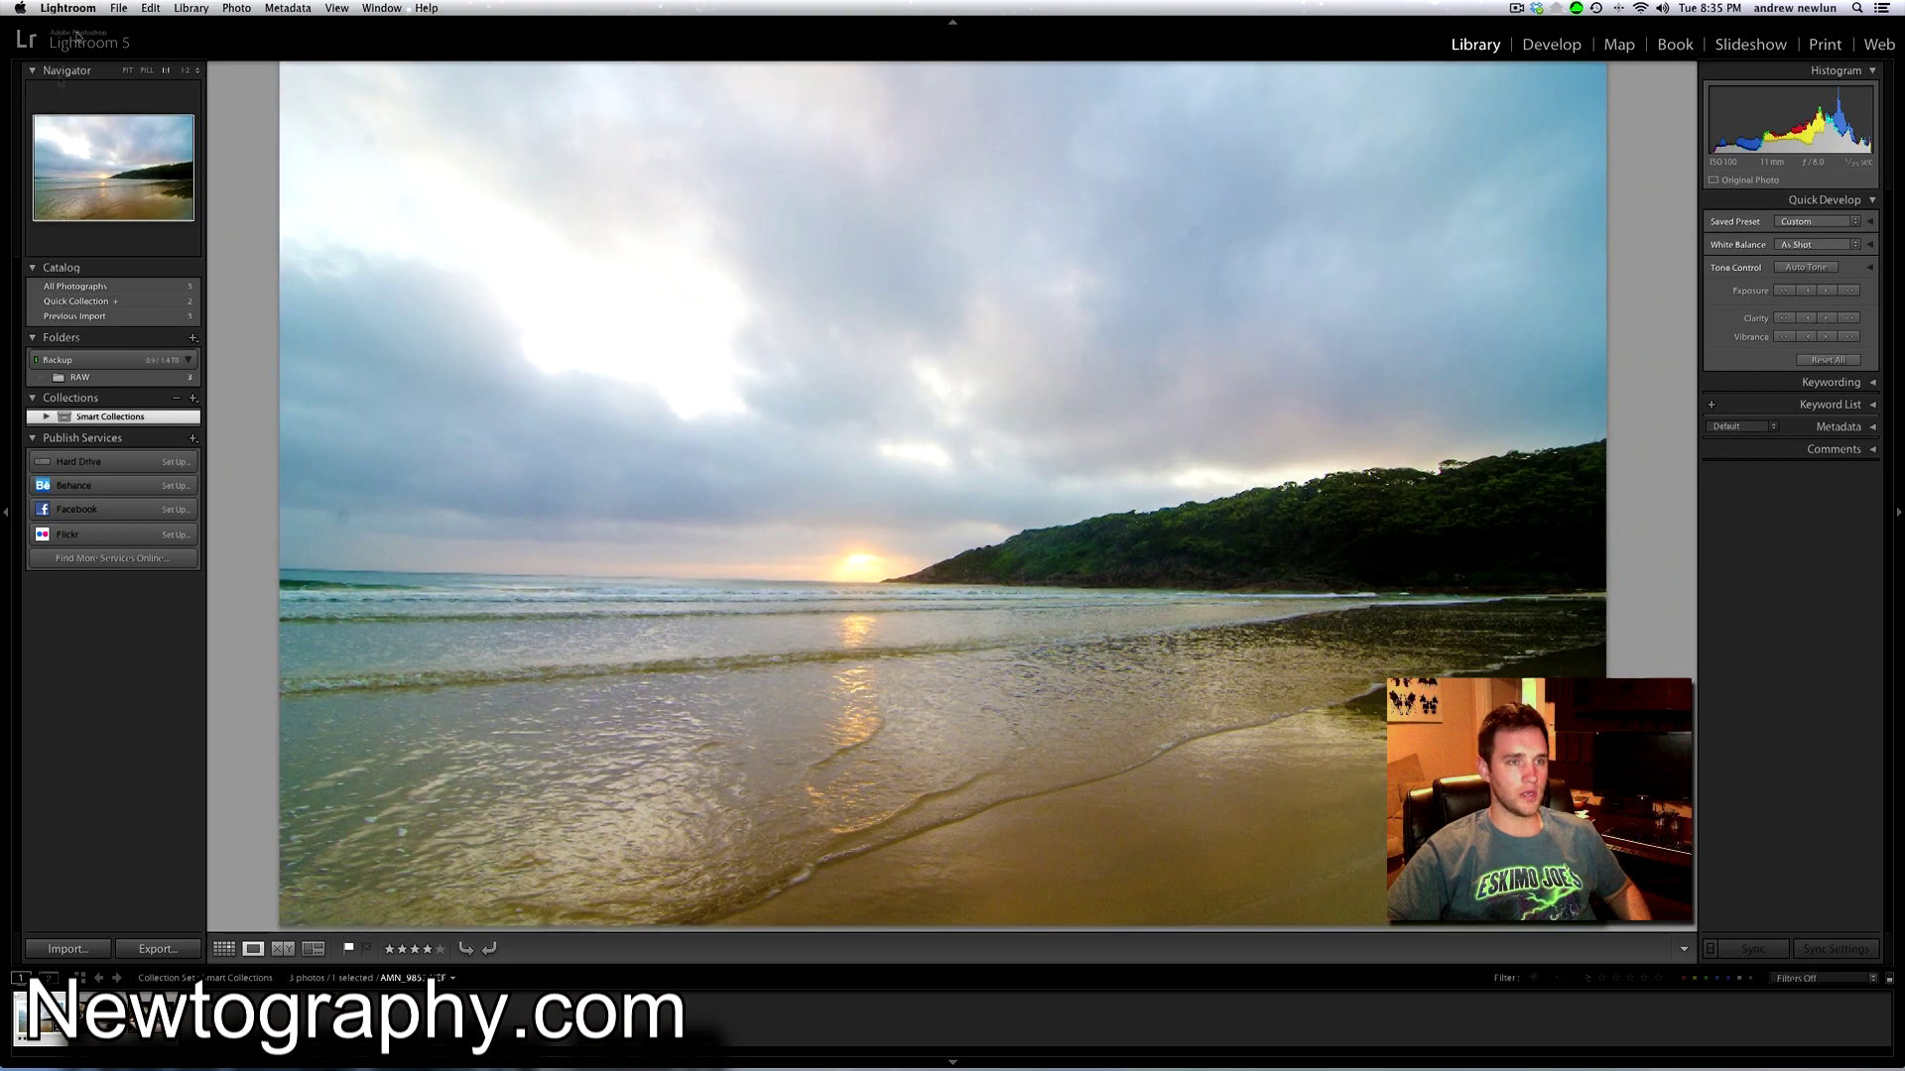
pyautogui.click(133, 191)
pyautogui.click(185, 70)
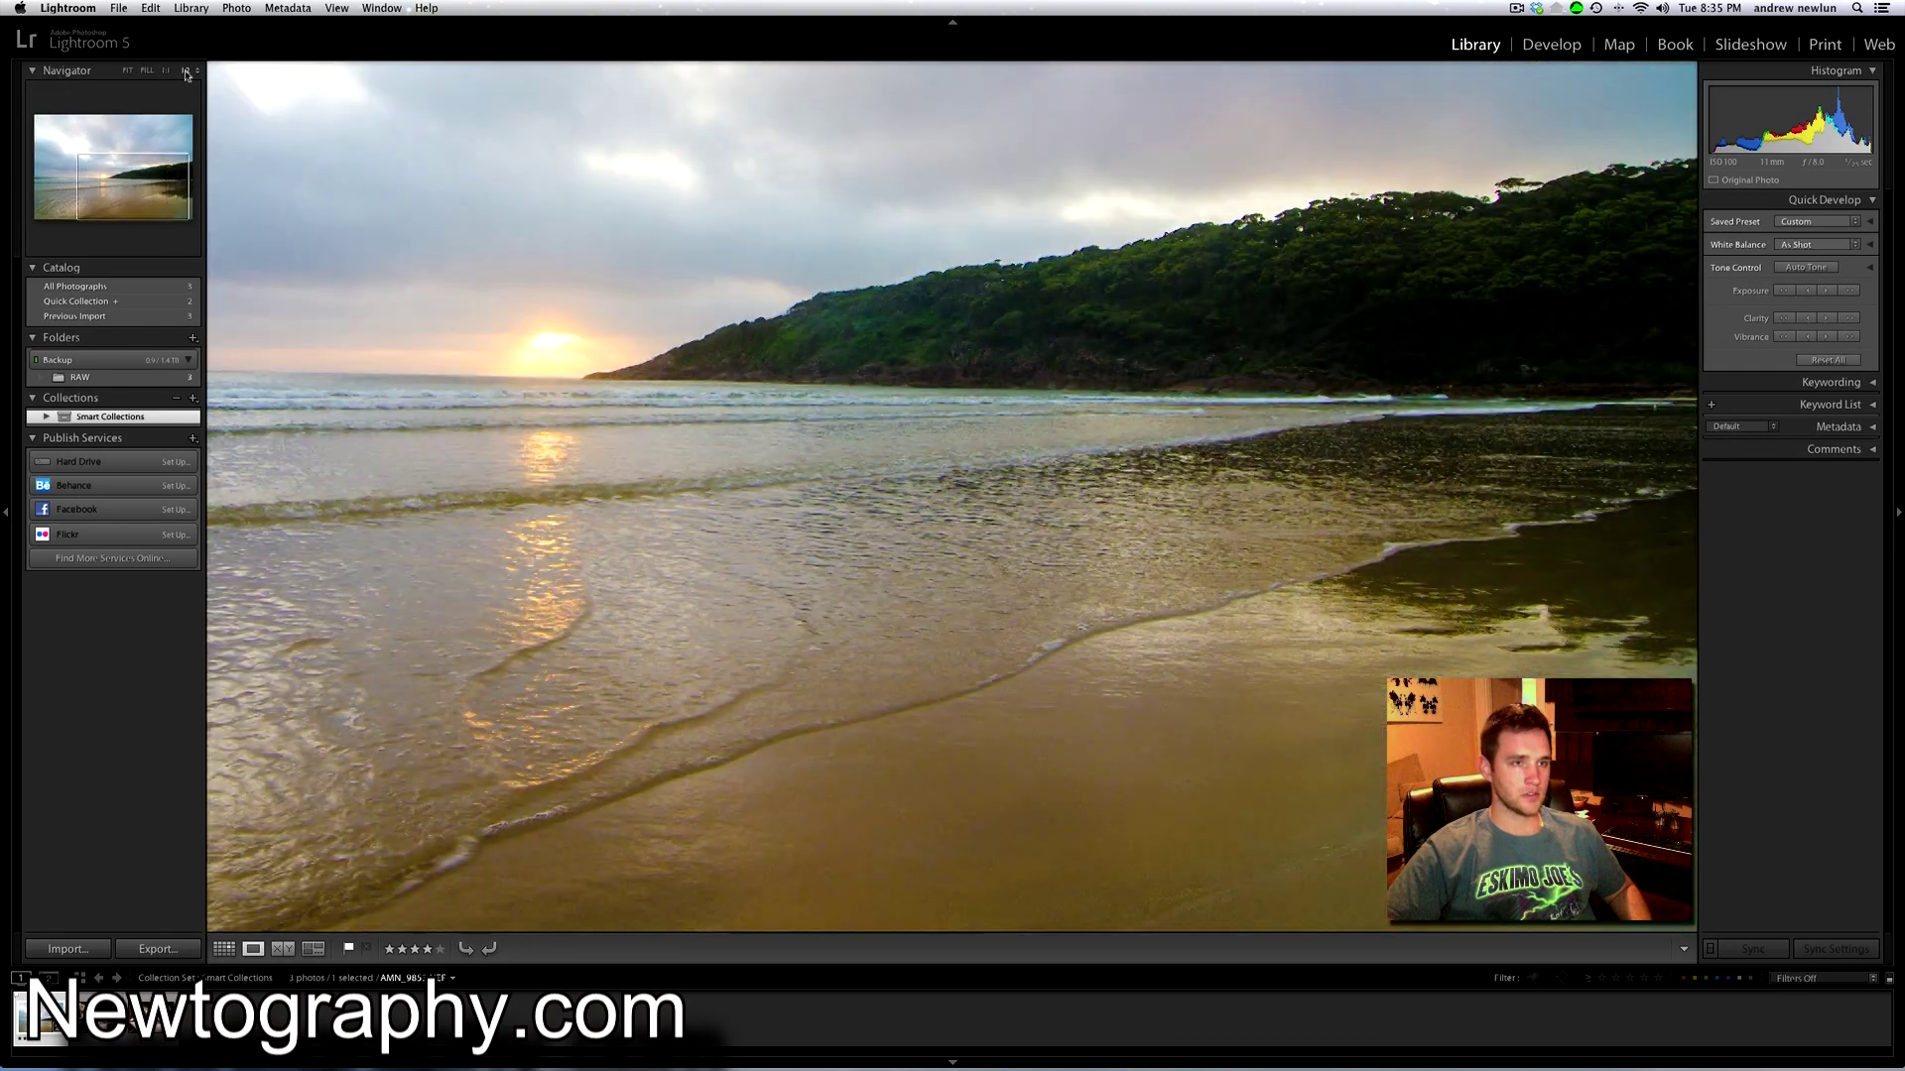
pyautogui.click(168, 70)
pyautogui.click(196, 71)
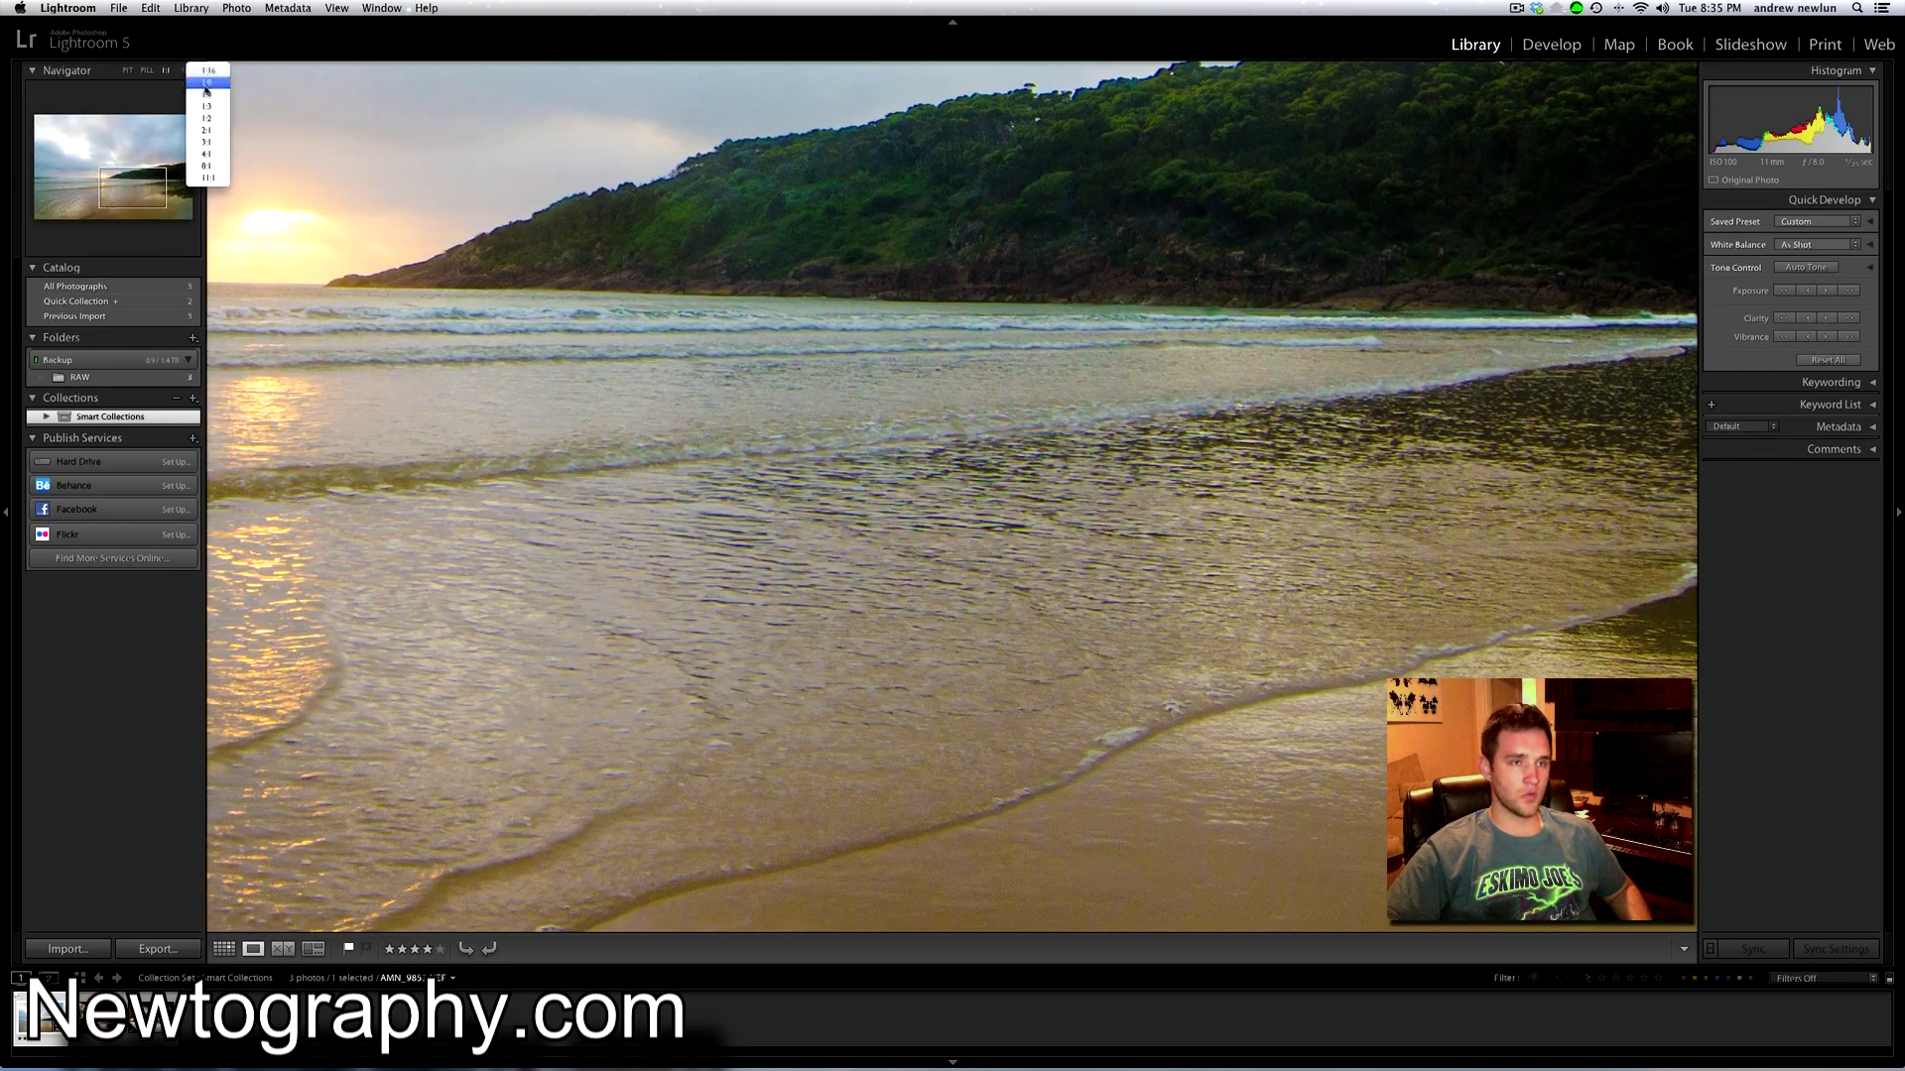
pyautogui.click(210, 179)
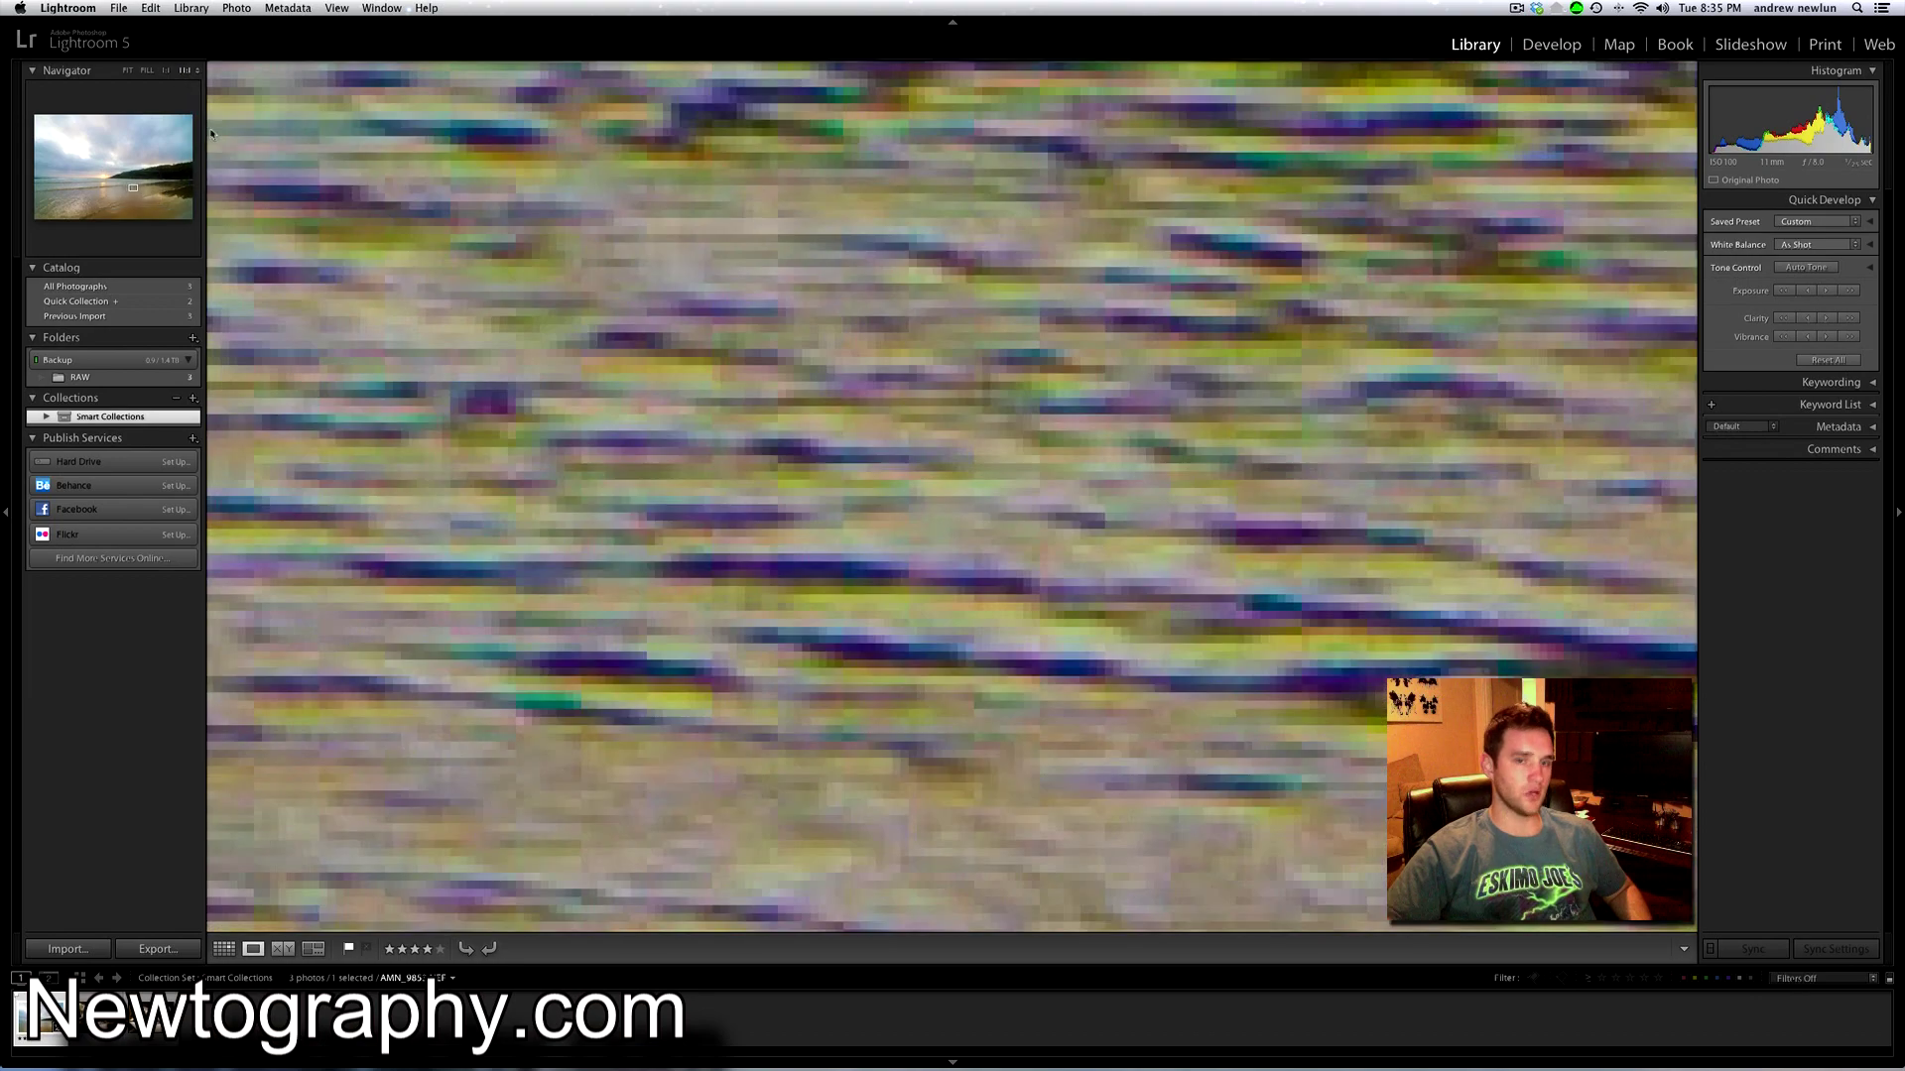
# Zoom the beach photo back out, trying the Fill size and ending with the Fit size.
pyautogui.click(198, 71)
pyautogui.click(206, 23)
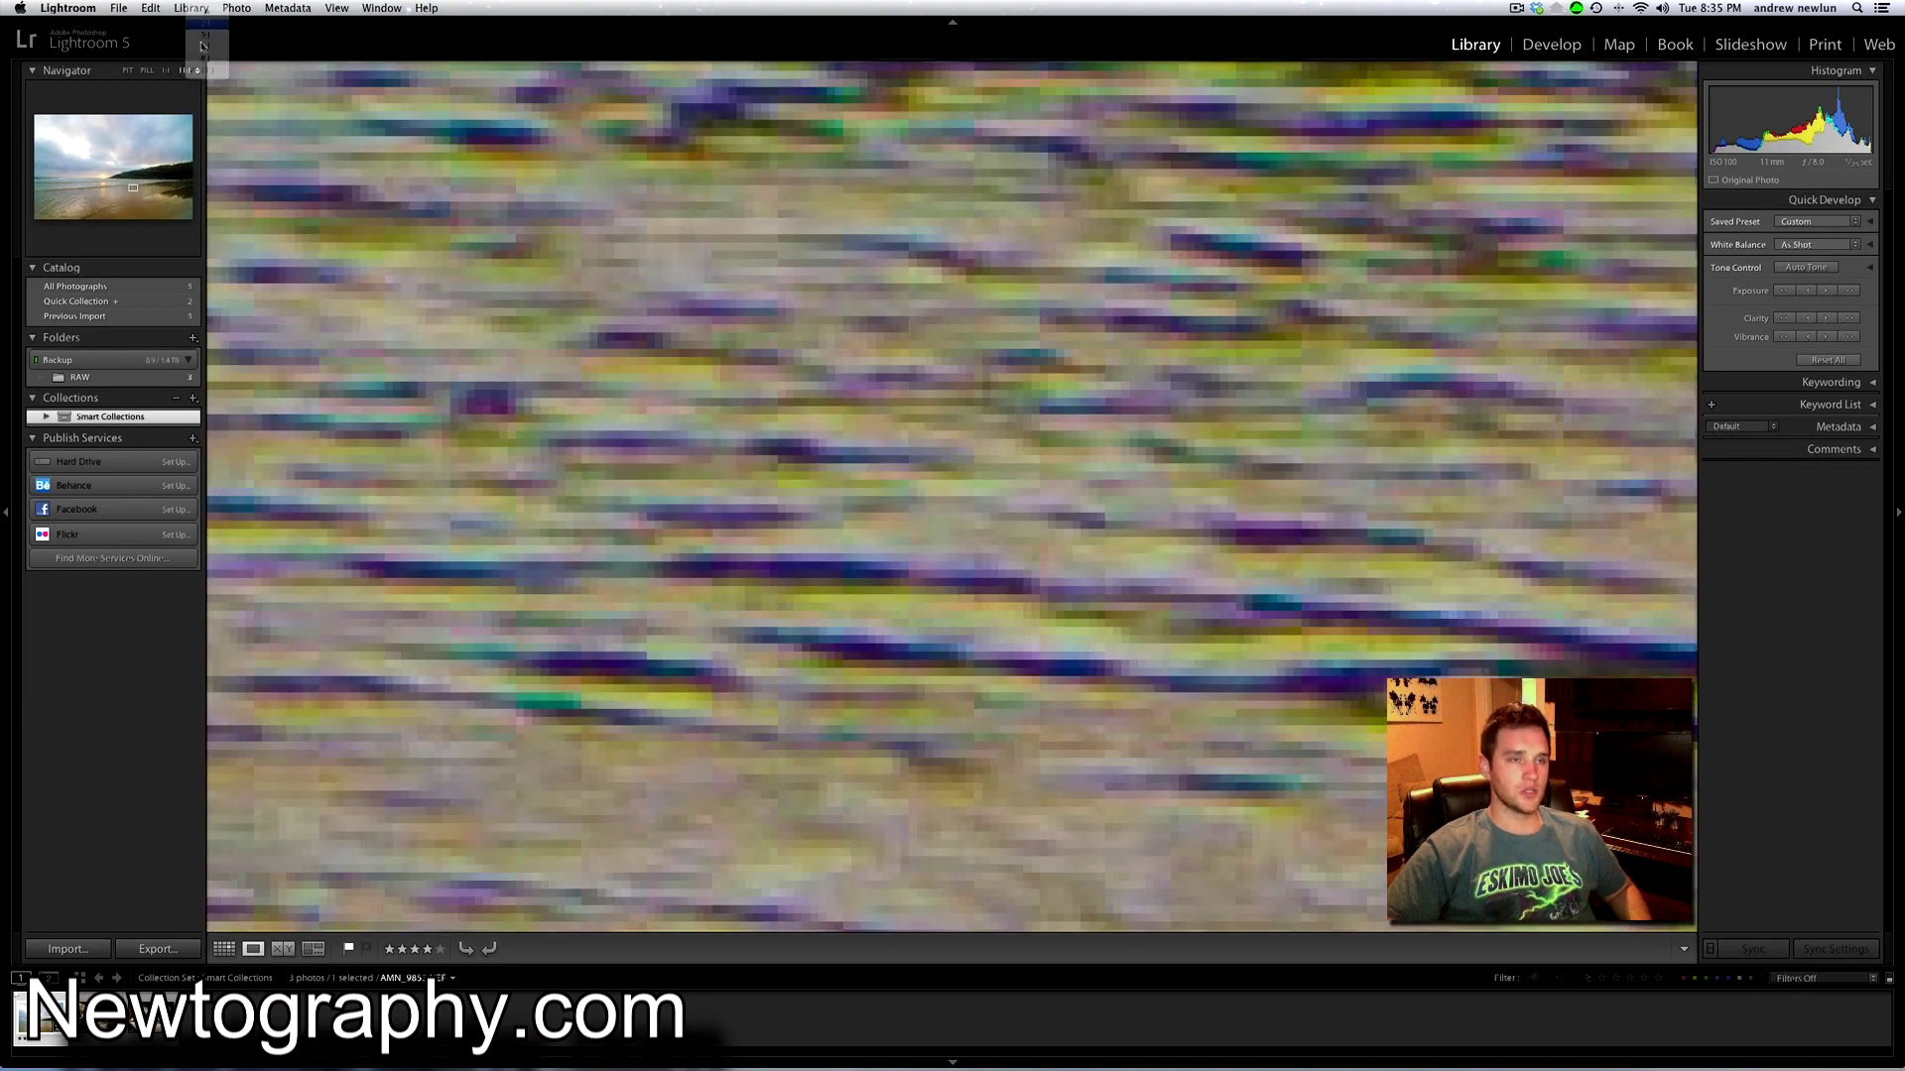
pyautogui.click(146, 71)
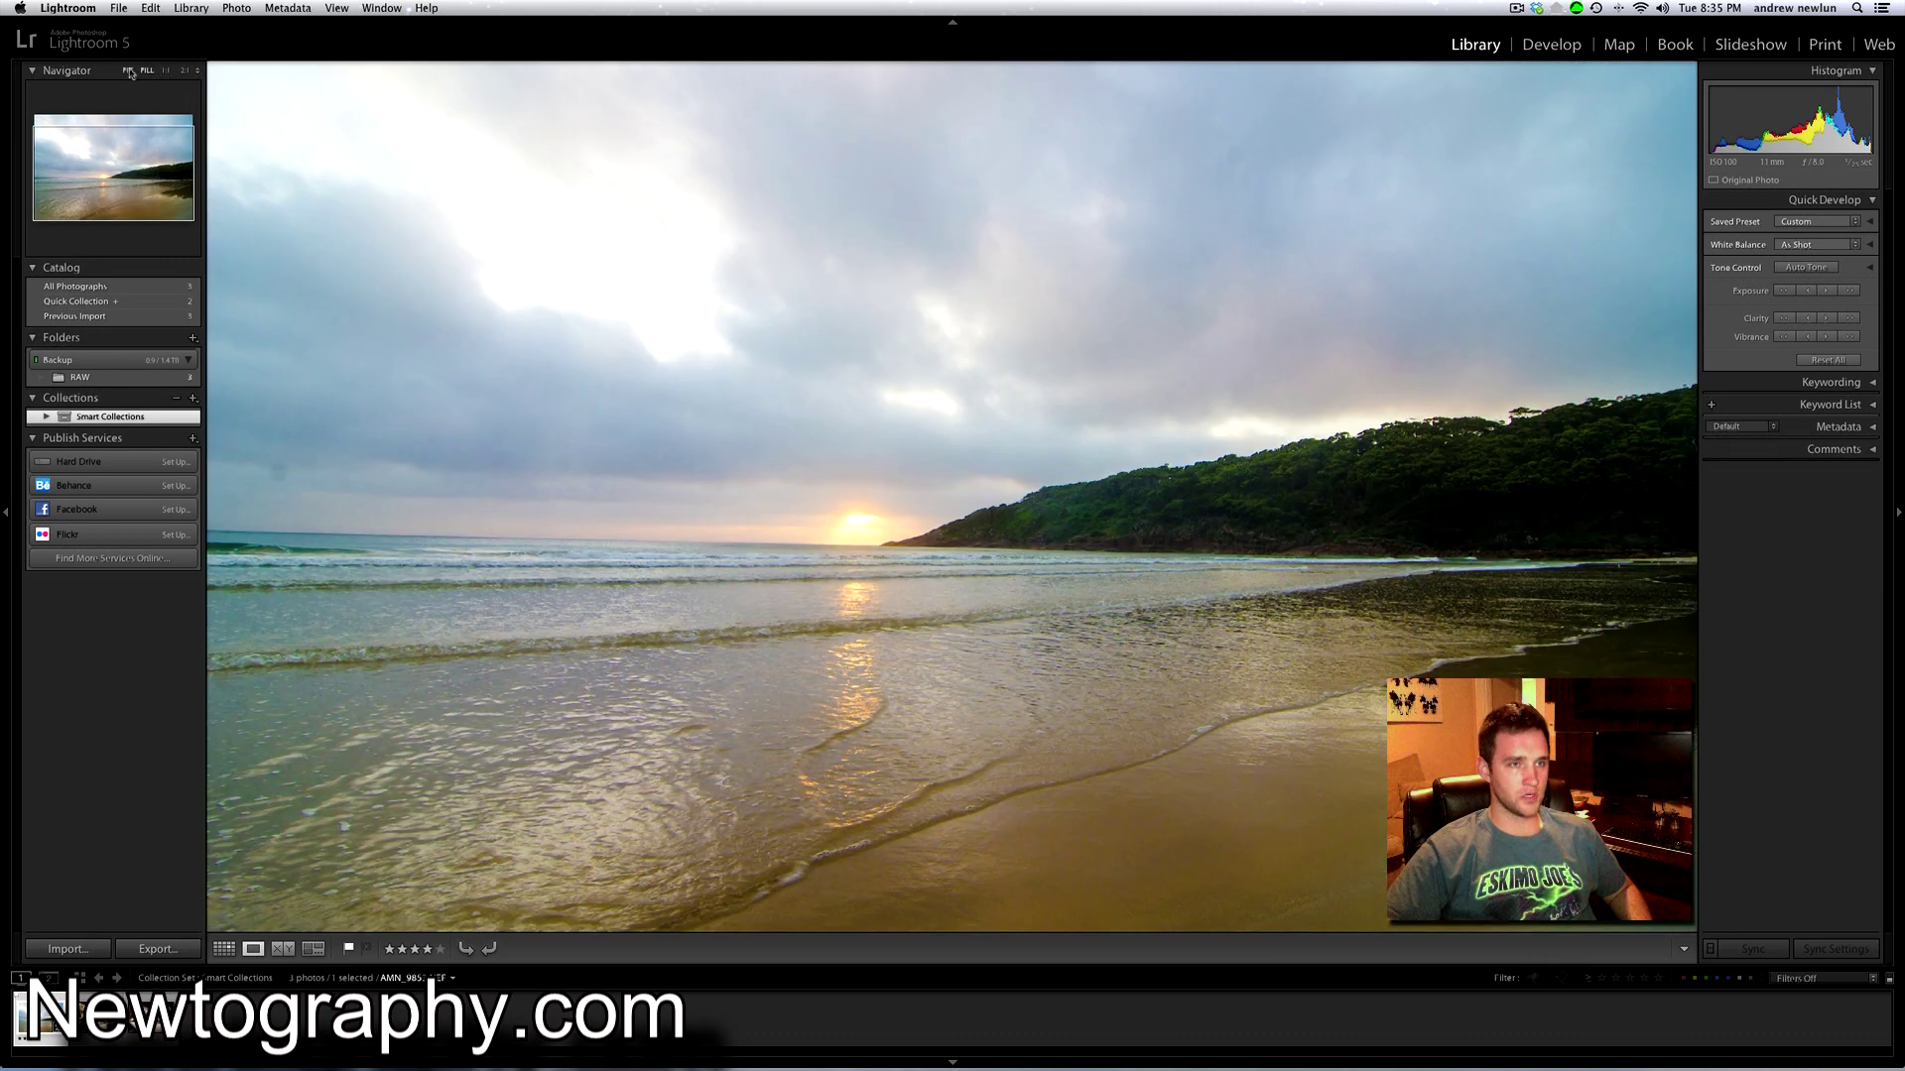
pyautogui.click(128, 71)
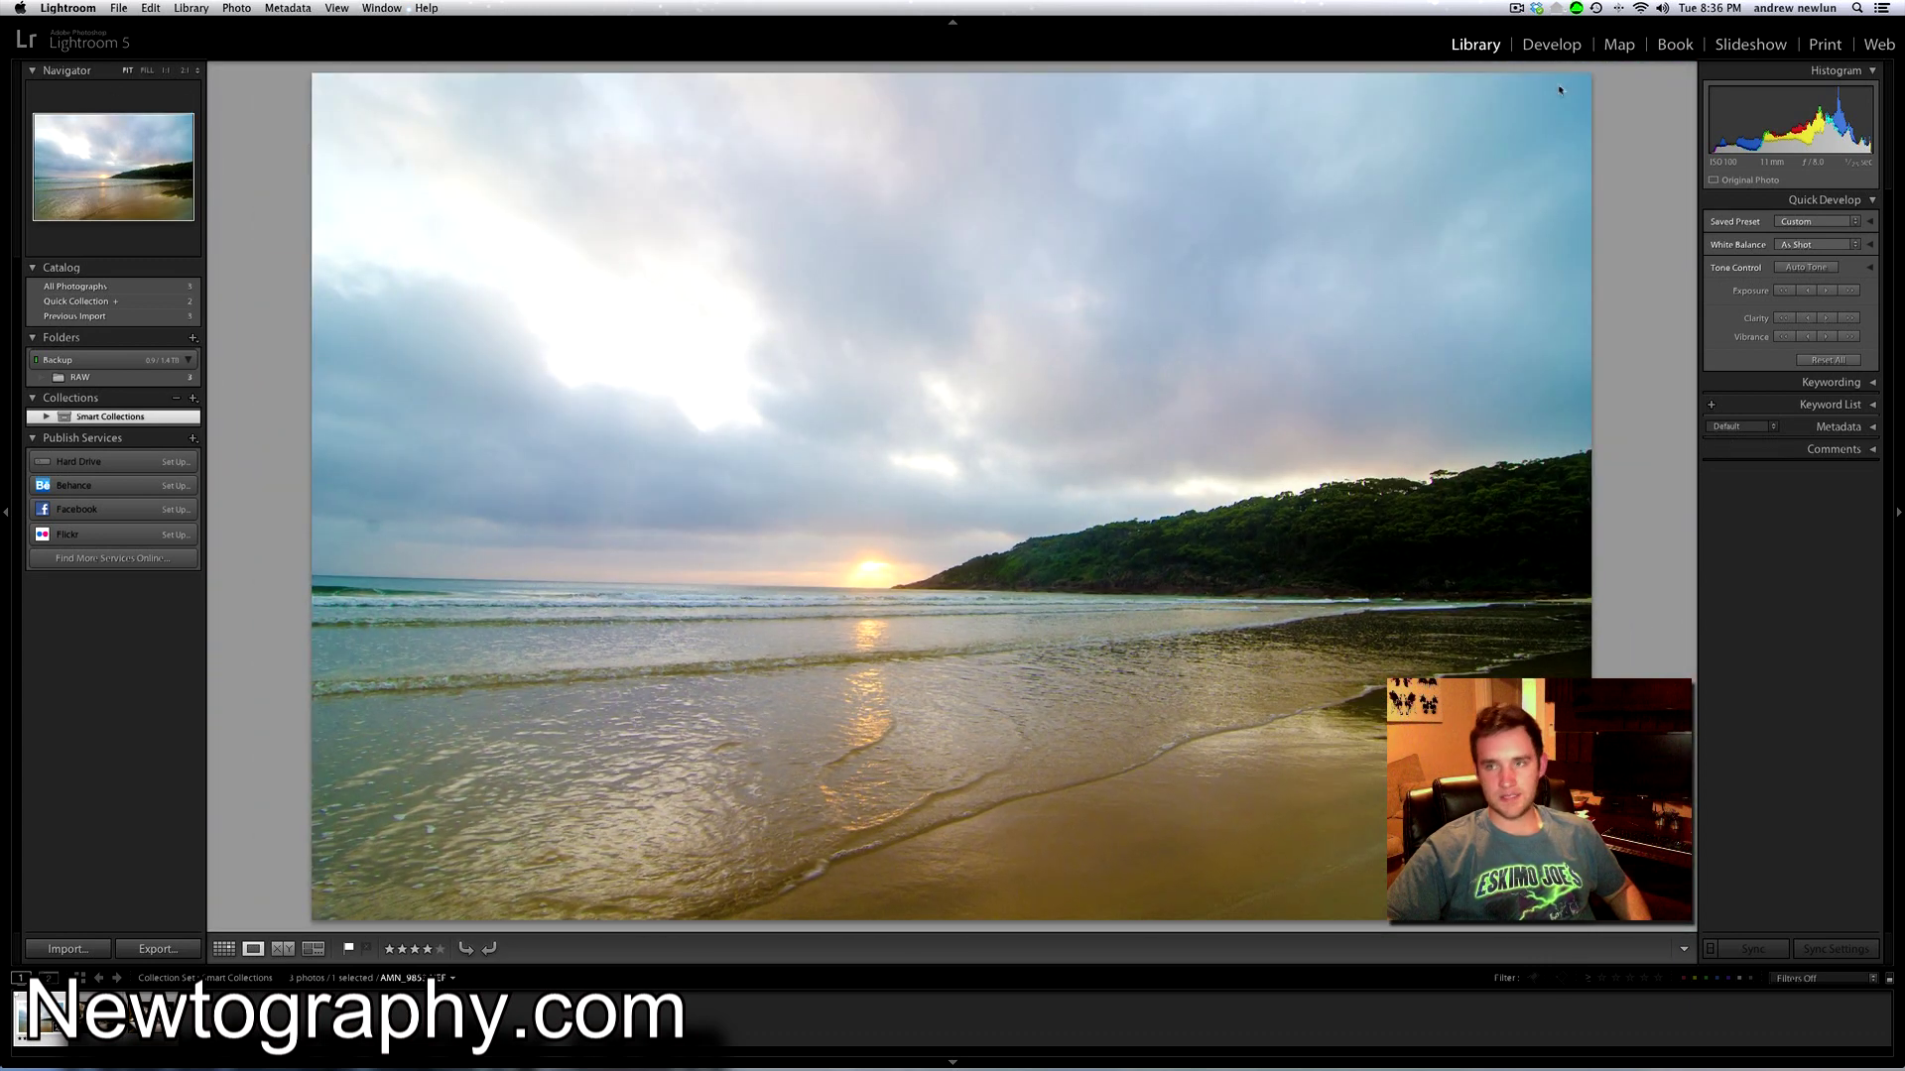
# Try rotating the beach photo both ways and toggle its pick flag, leaving the photo unflagged.
pyautogui.click(464, 949)
pyautogui.click(489, 949)
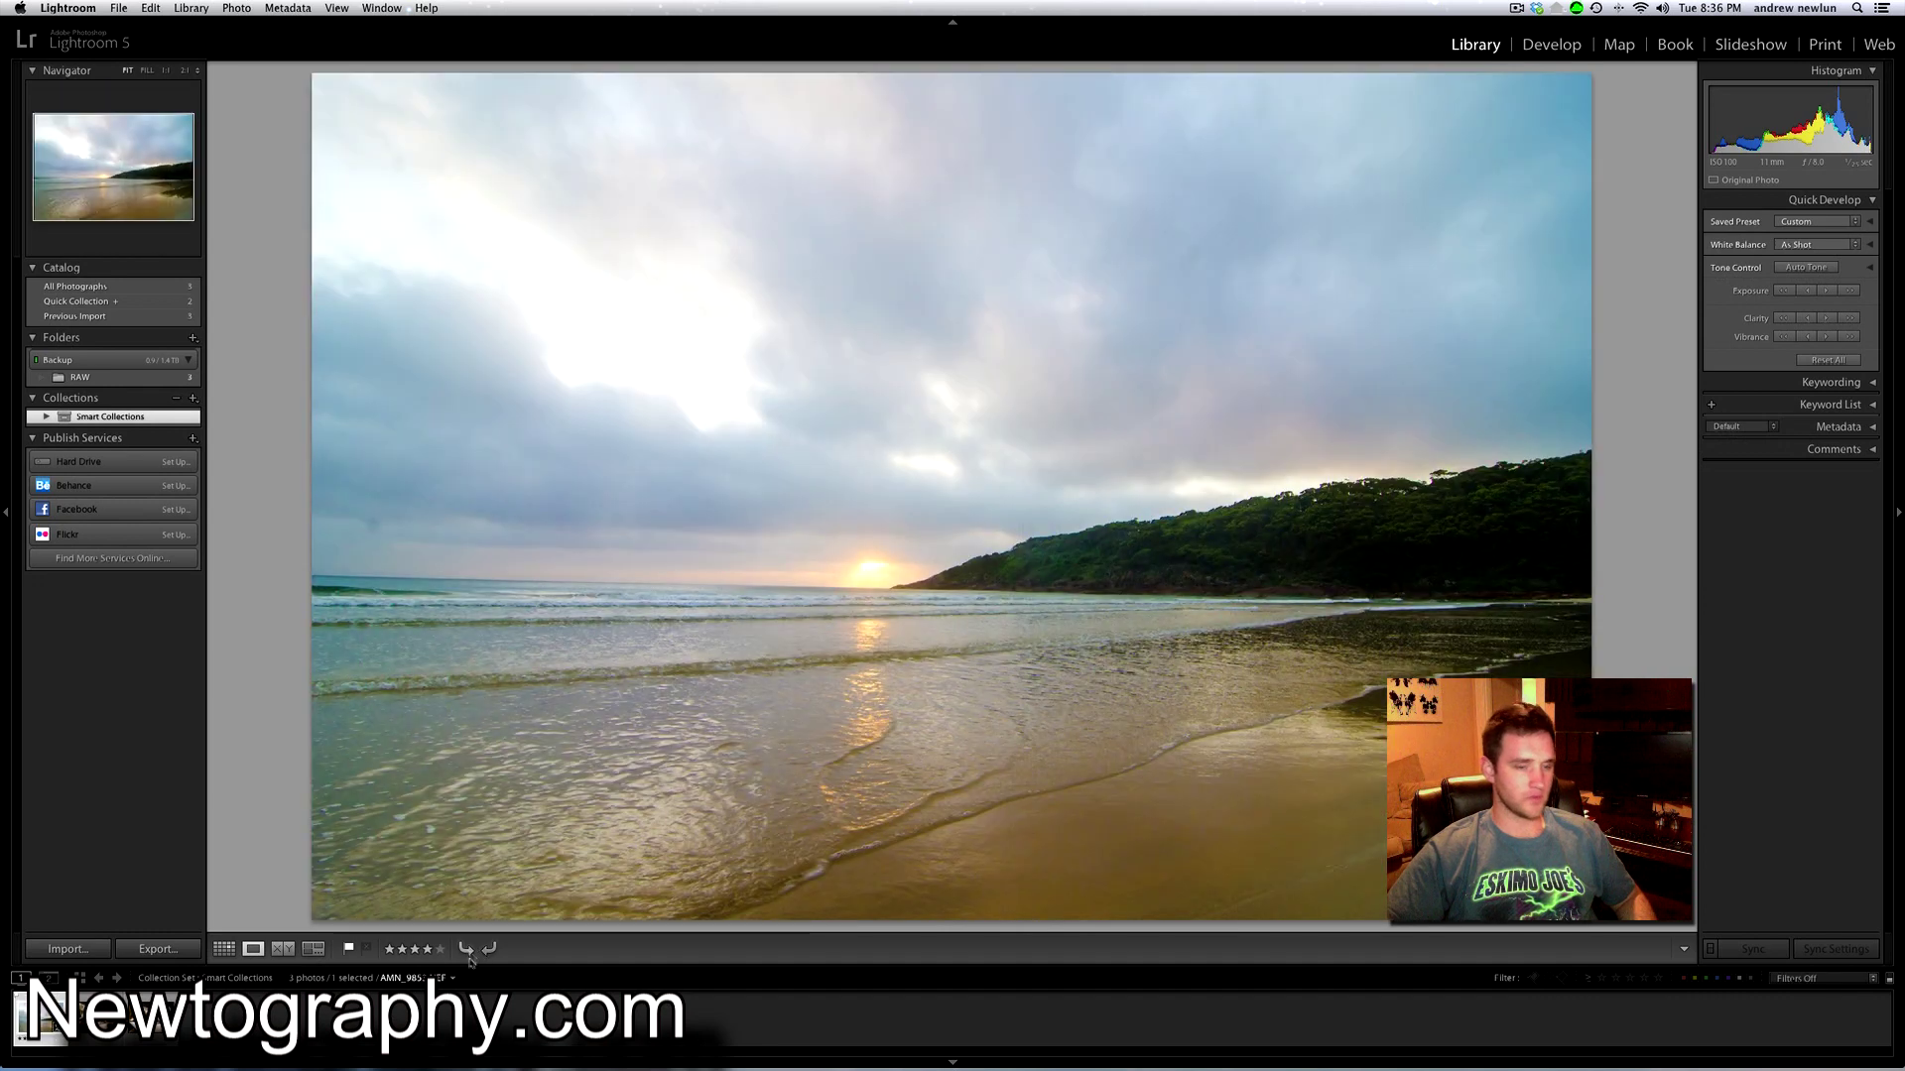
pyautogui.click(348, 949)
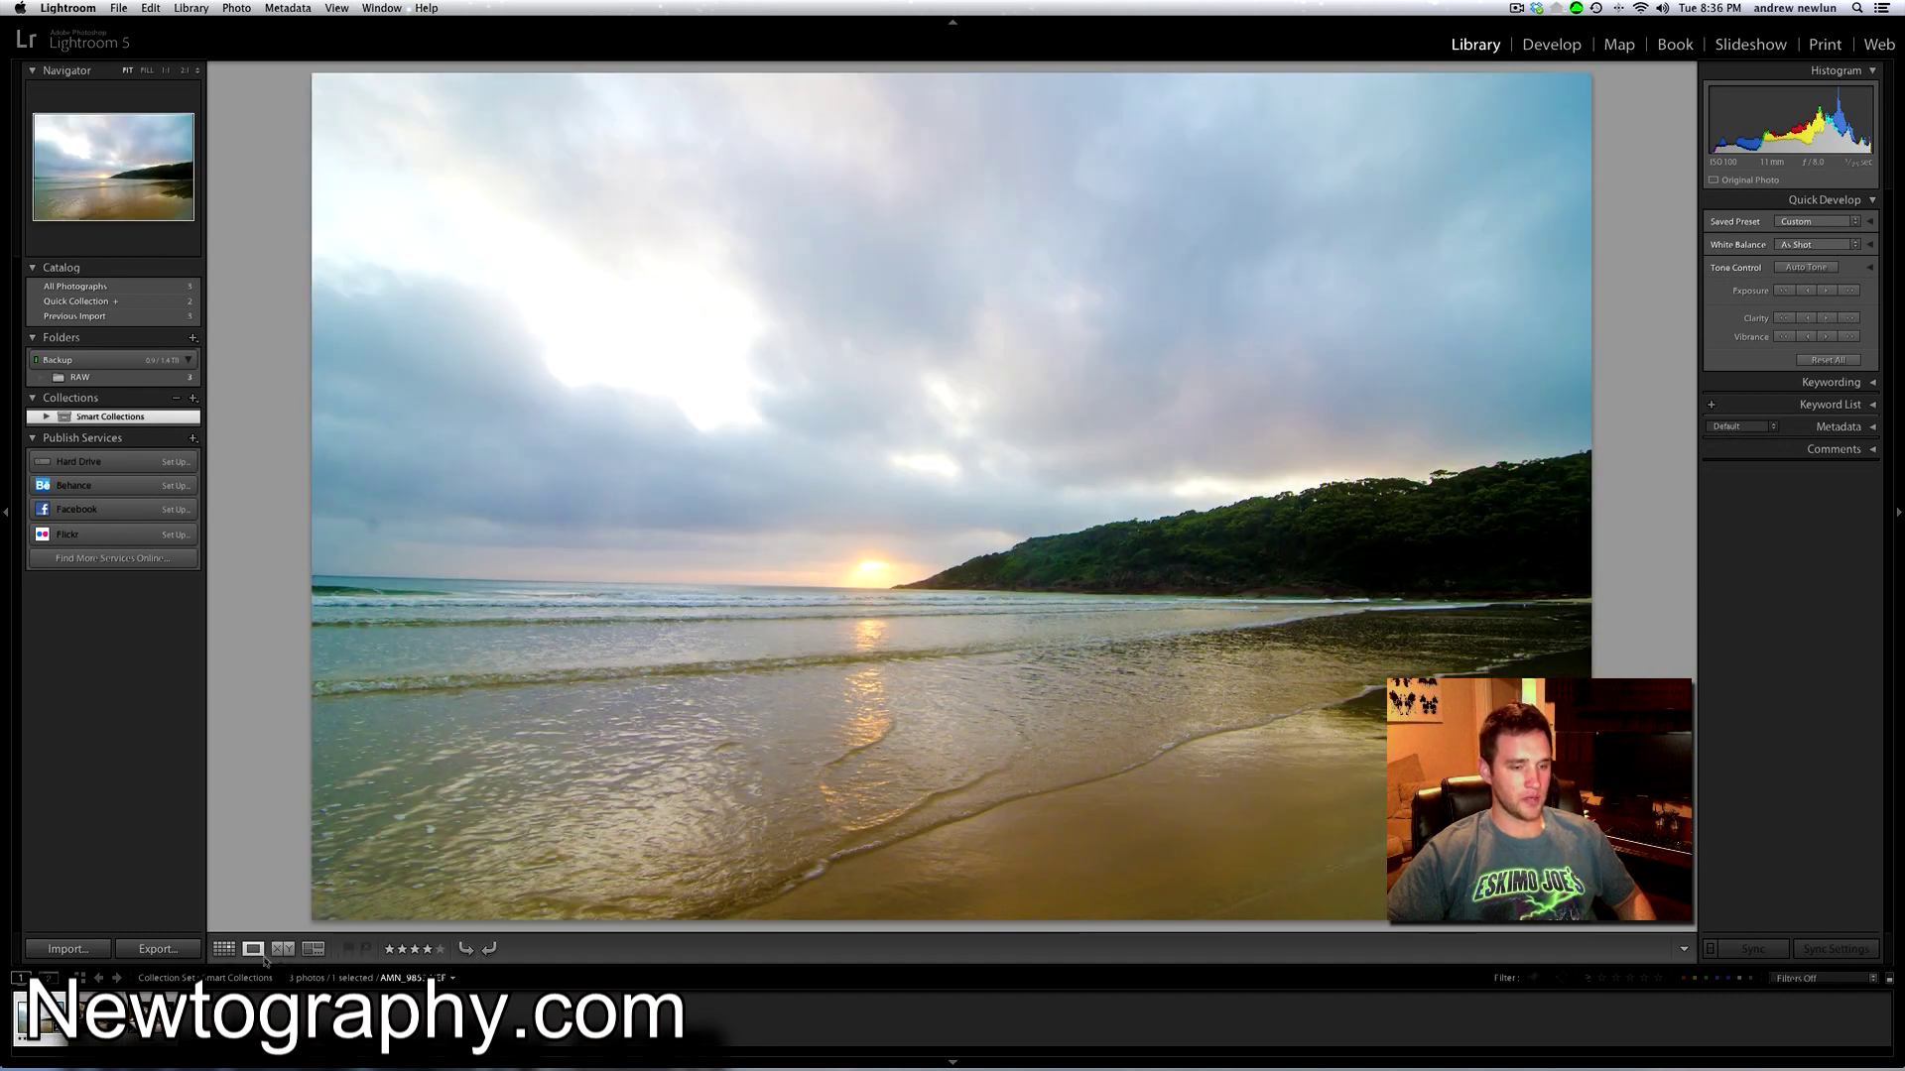
pyautogui.press('p')
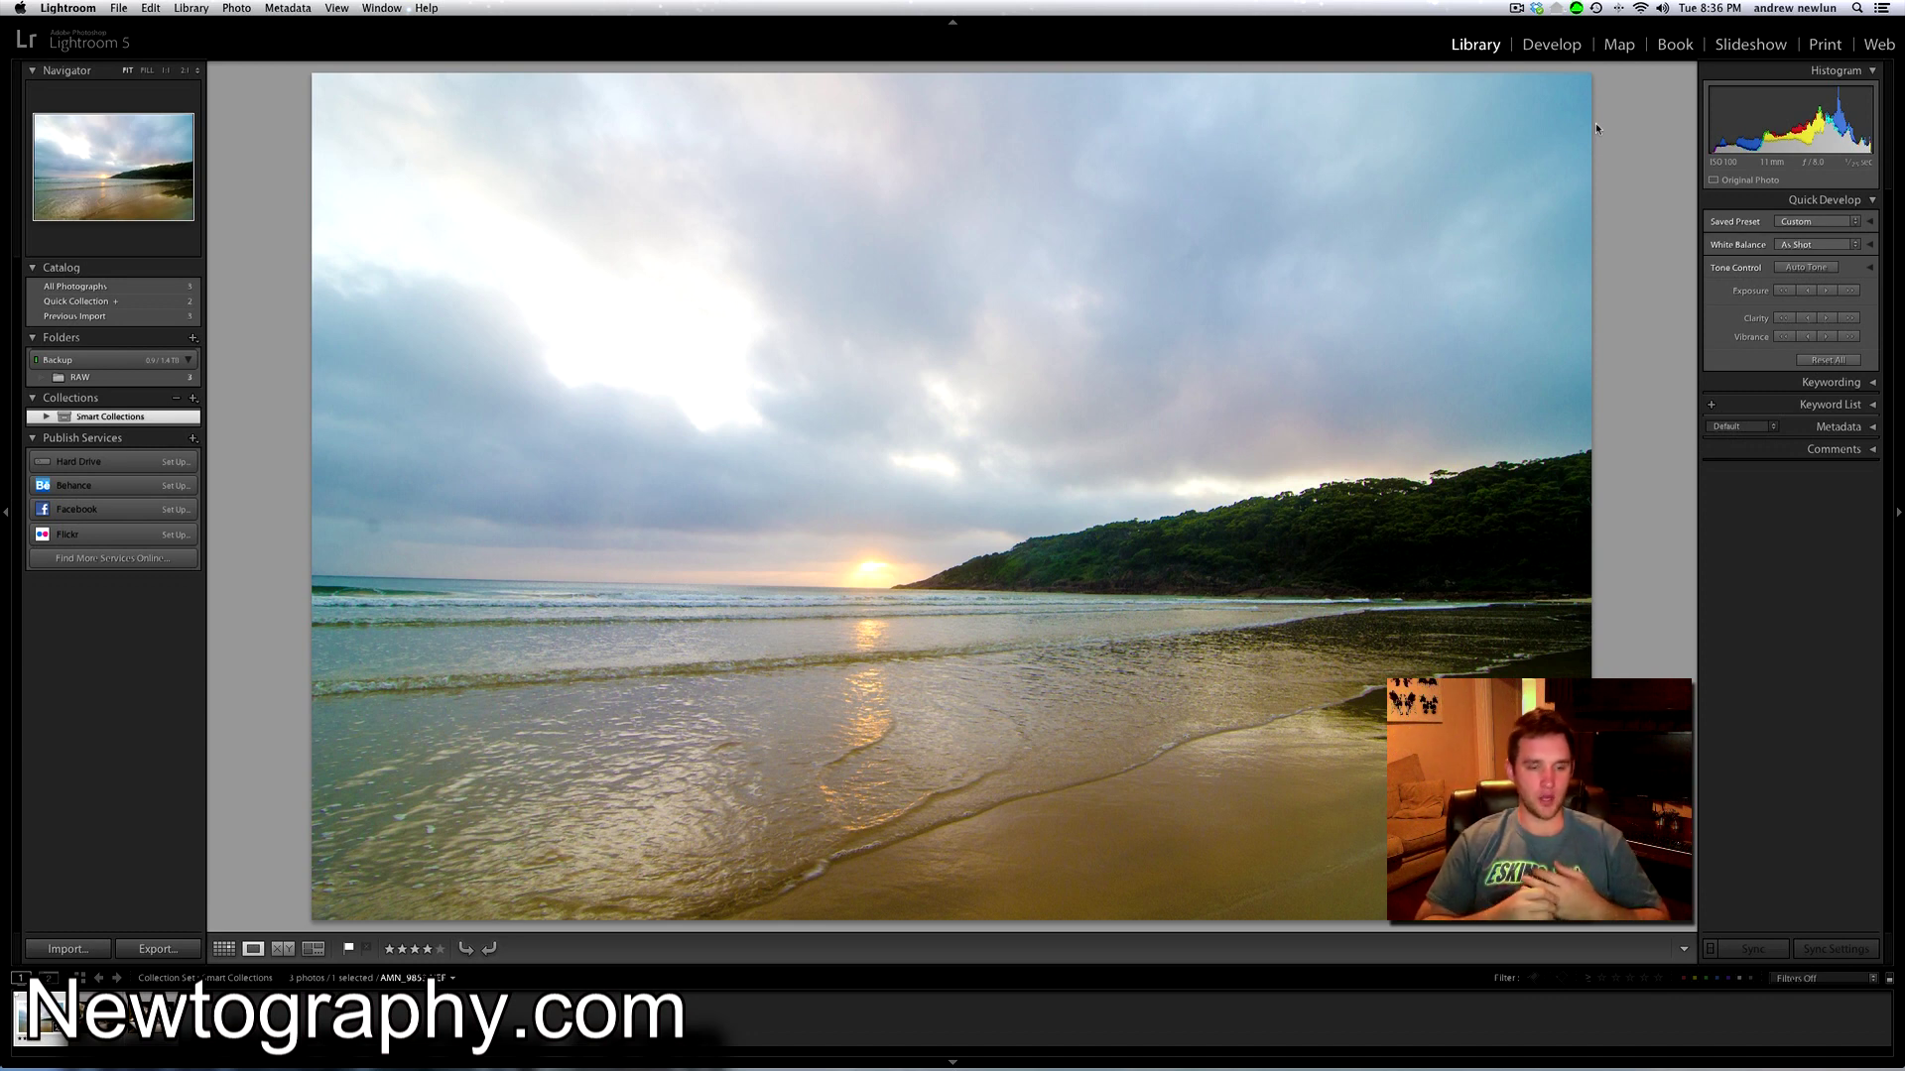
pyautogui.press('u')
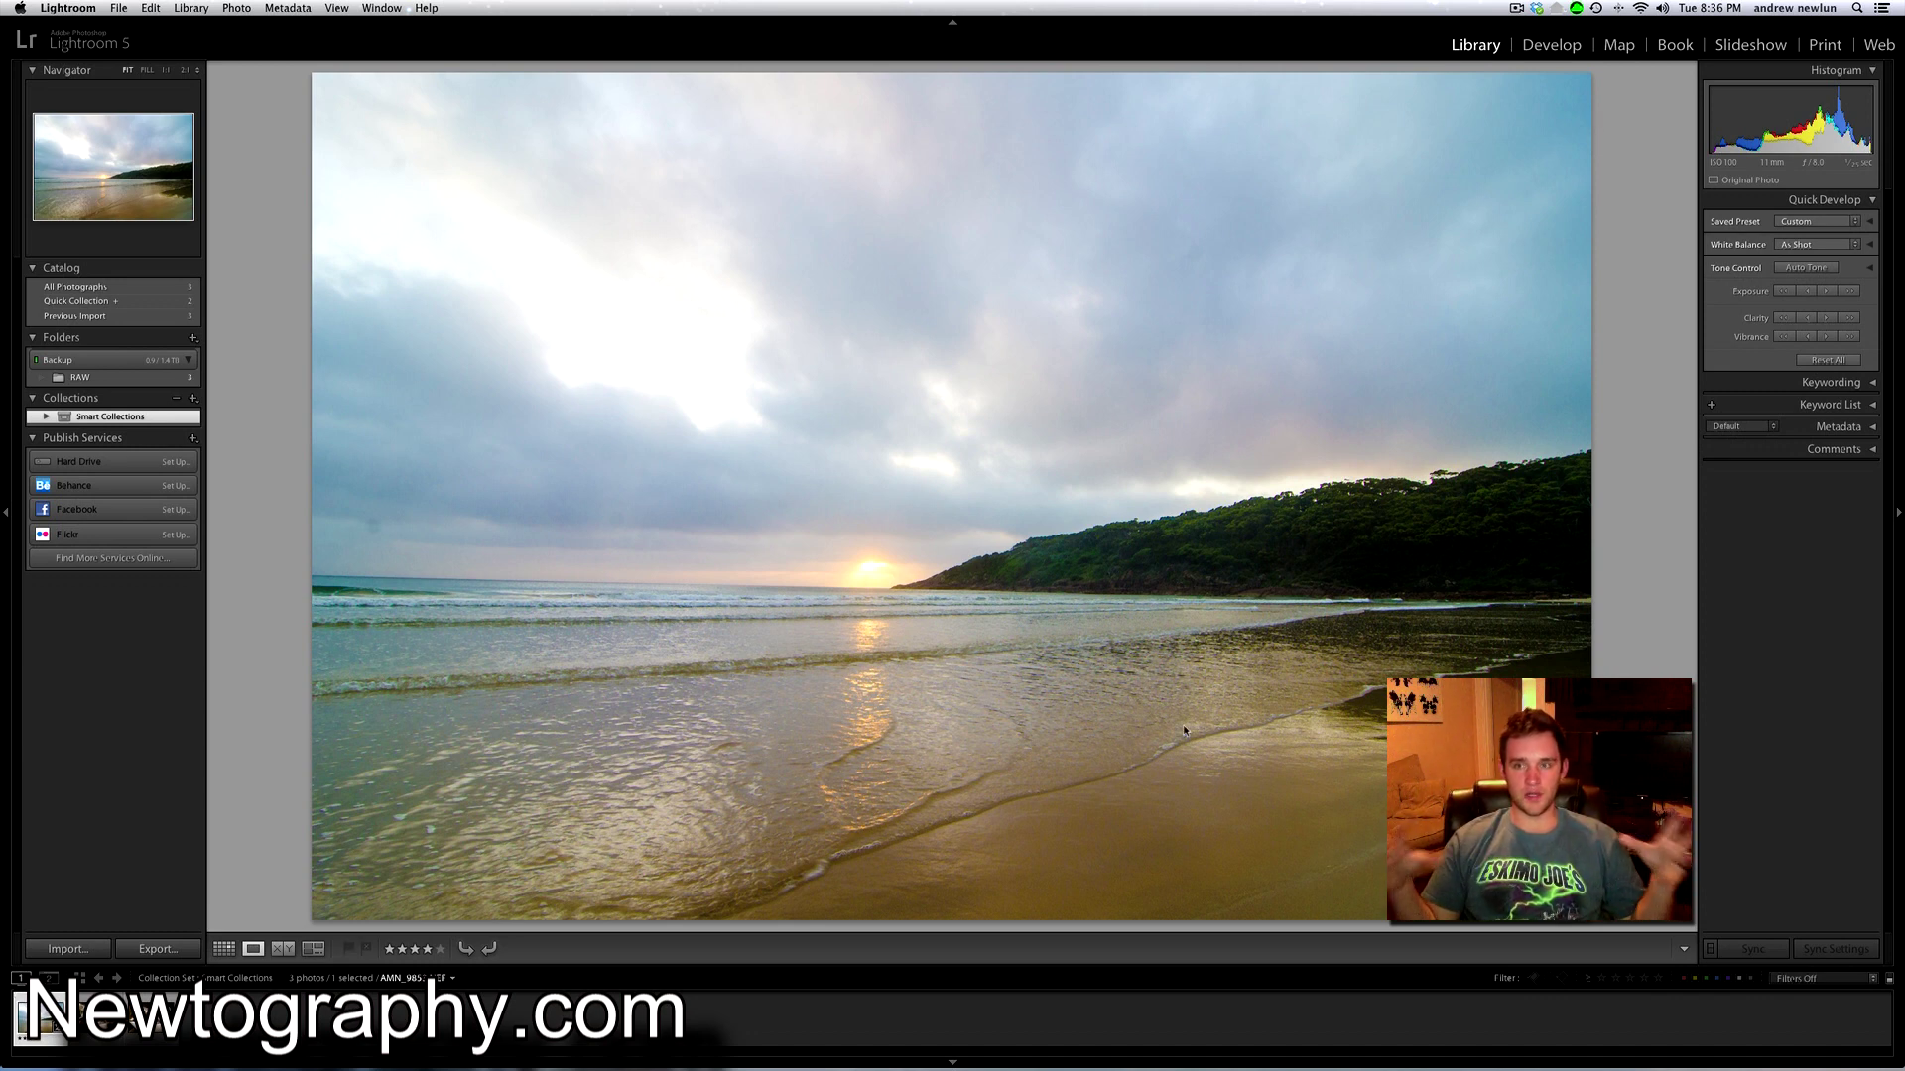